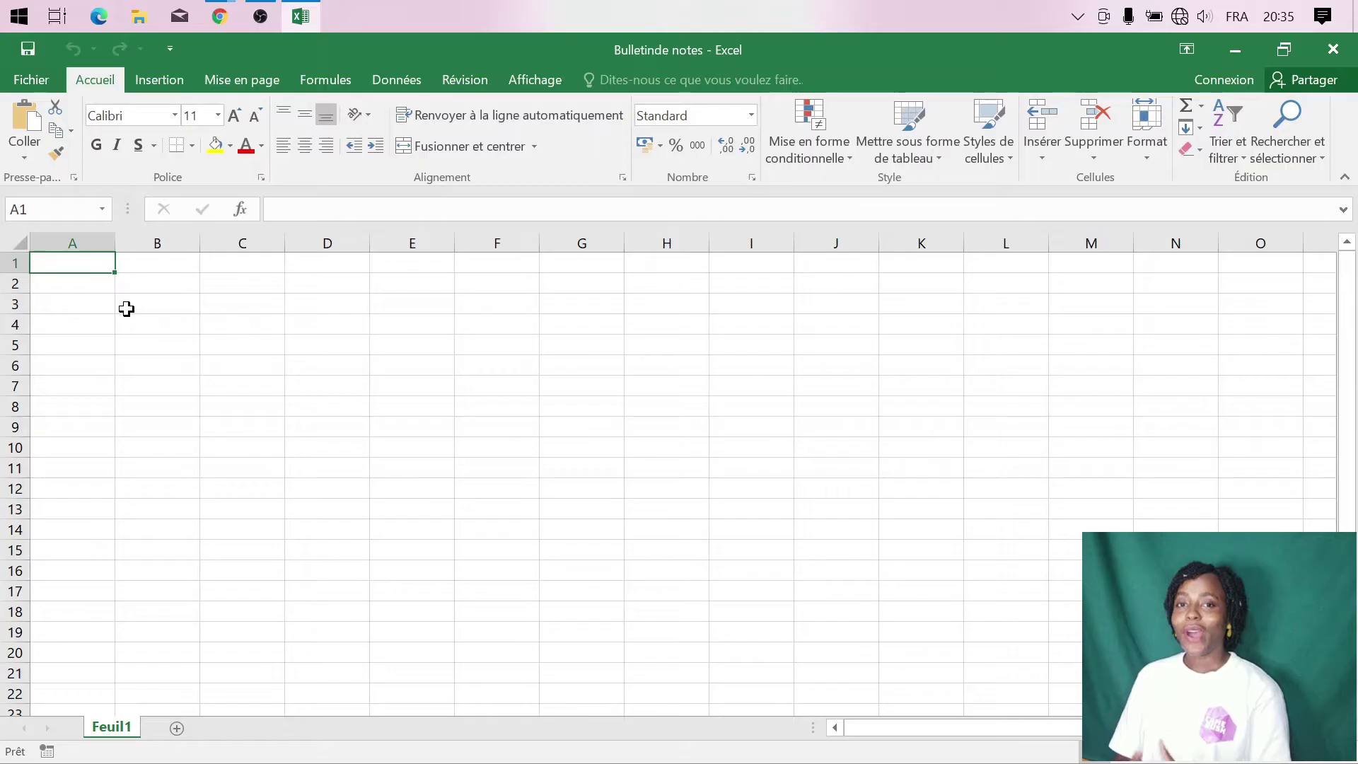
- Type the column headers Matieres, Note / 20, Coefficients, Note totale and Mention across row 1
left_click(78, 285)
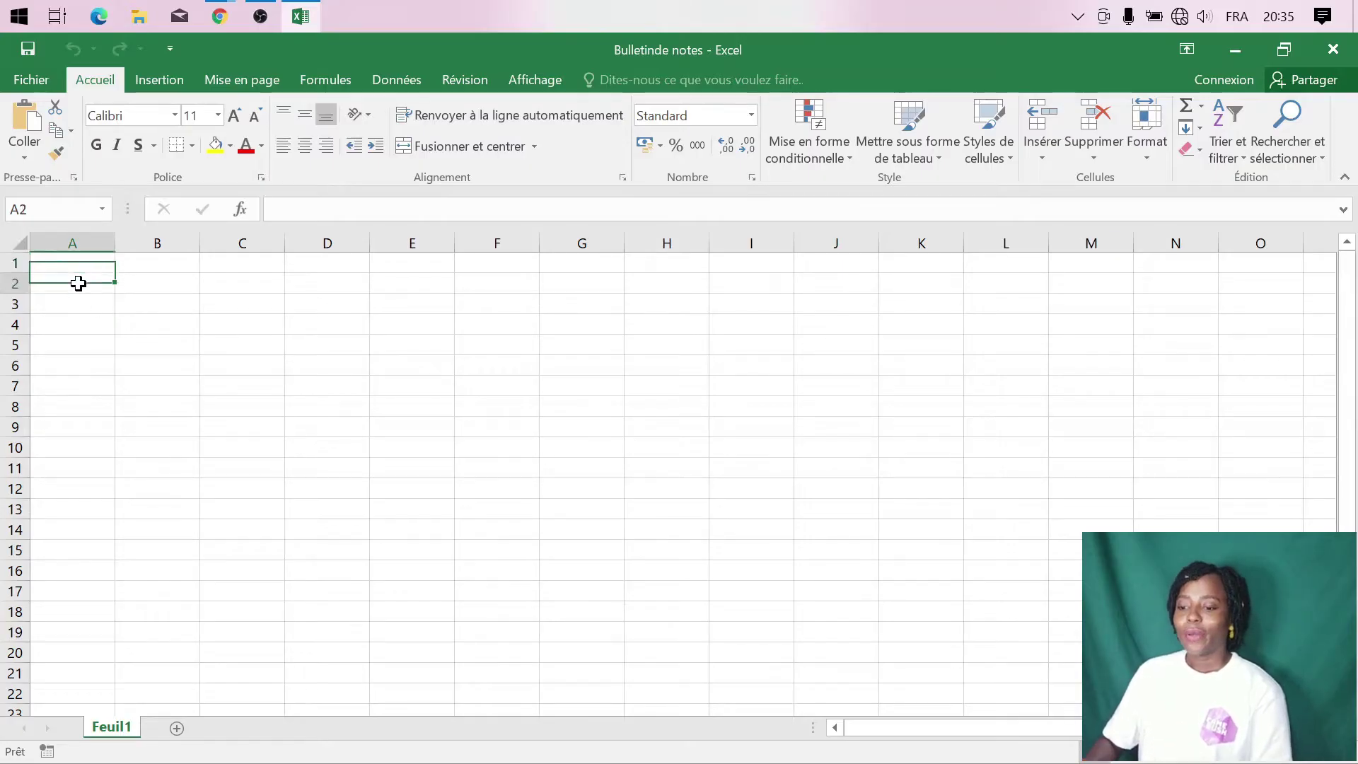
left_click(90, 268)
type("M")
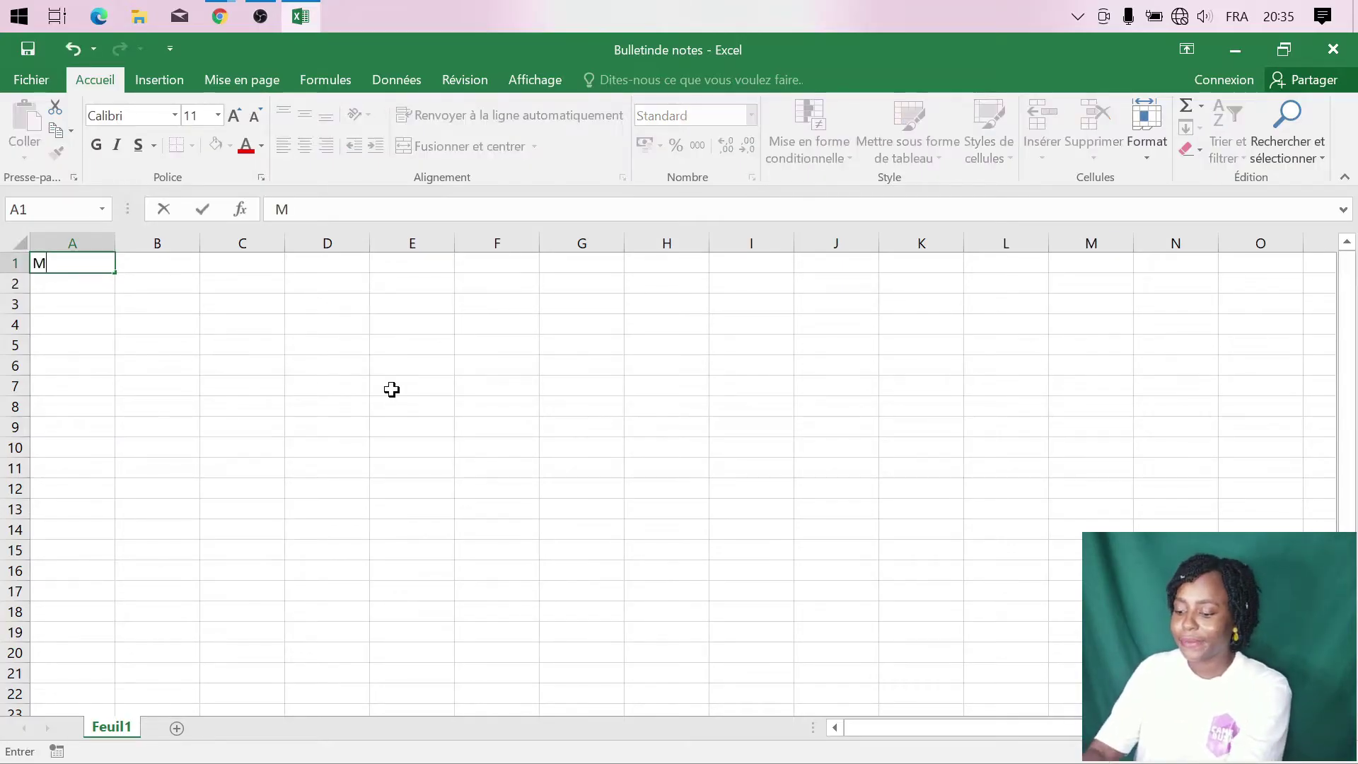
type("atieres")
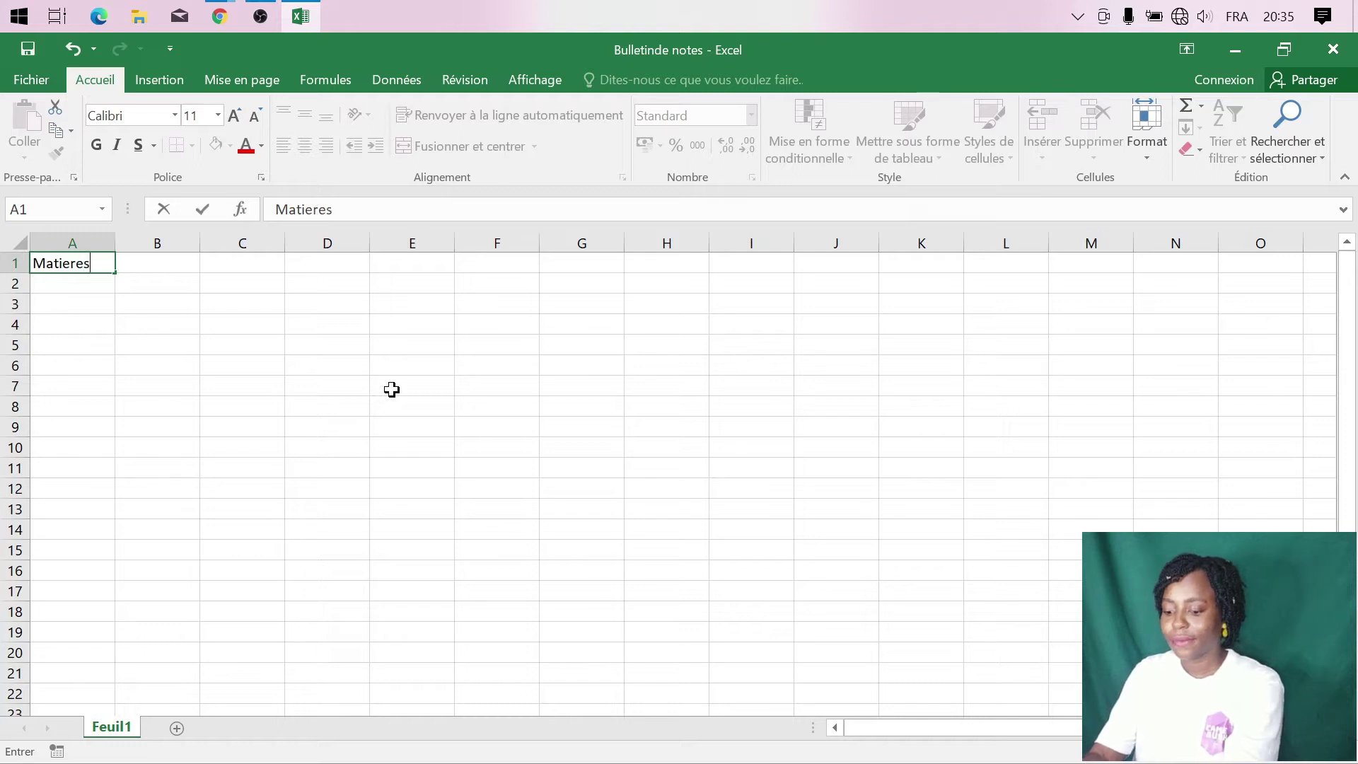
key("Tab")
type("No")
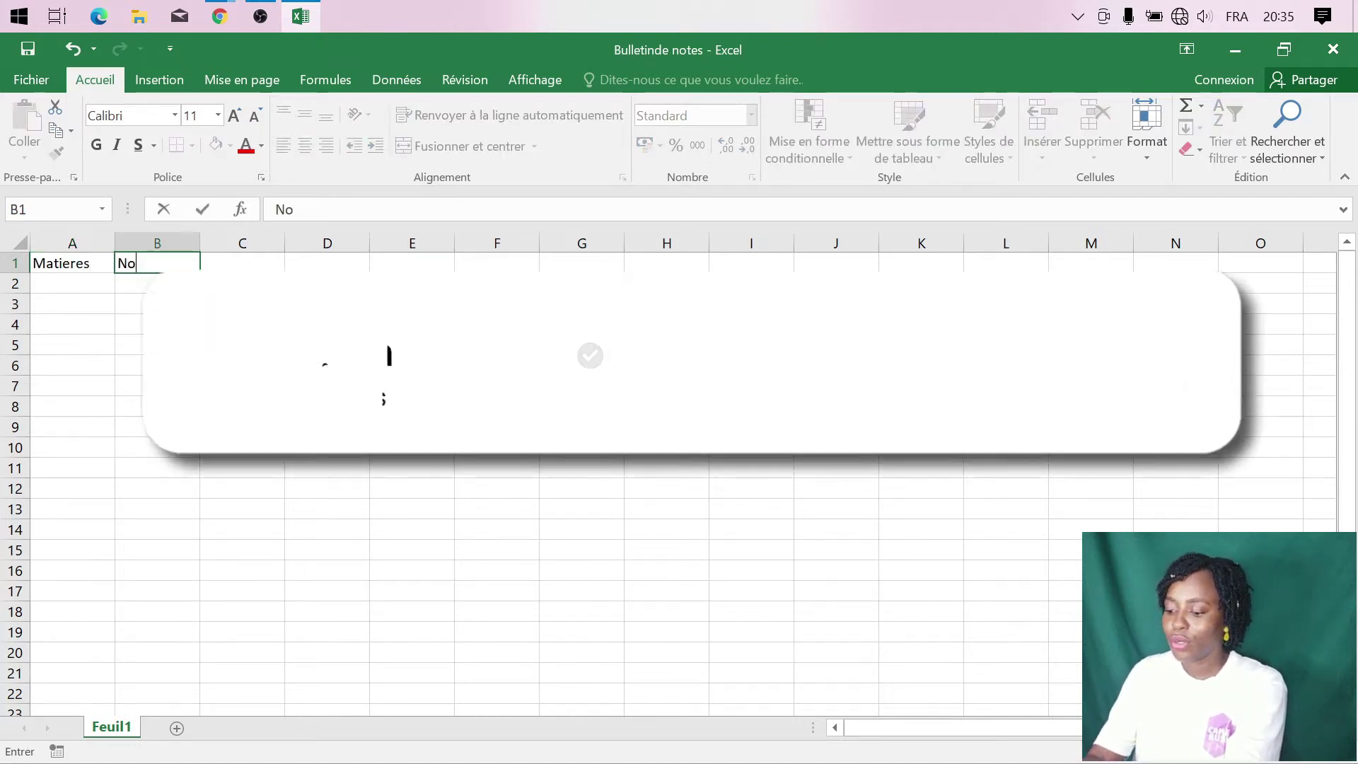
type("te / 20")
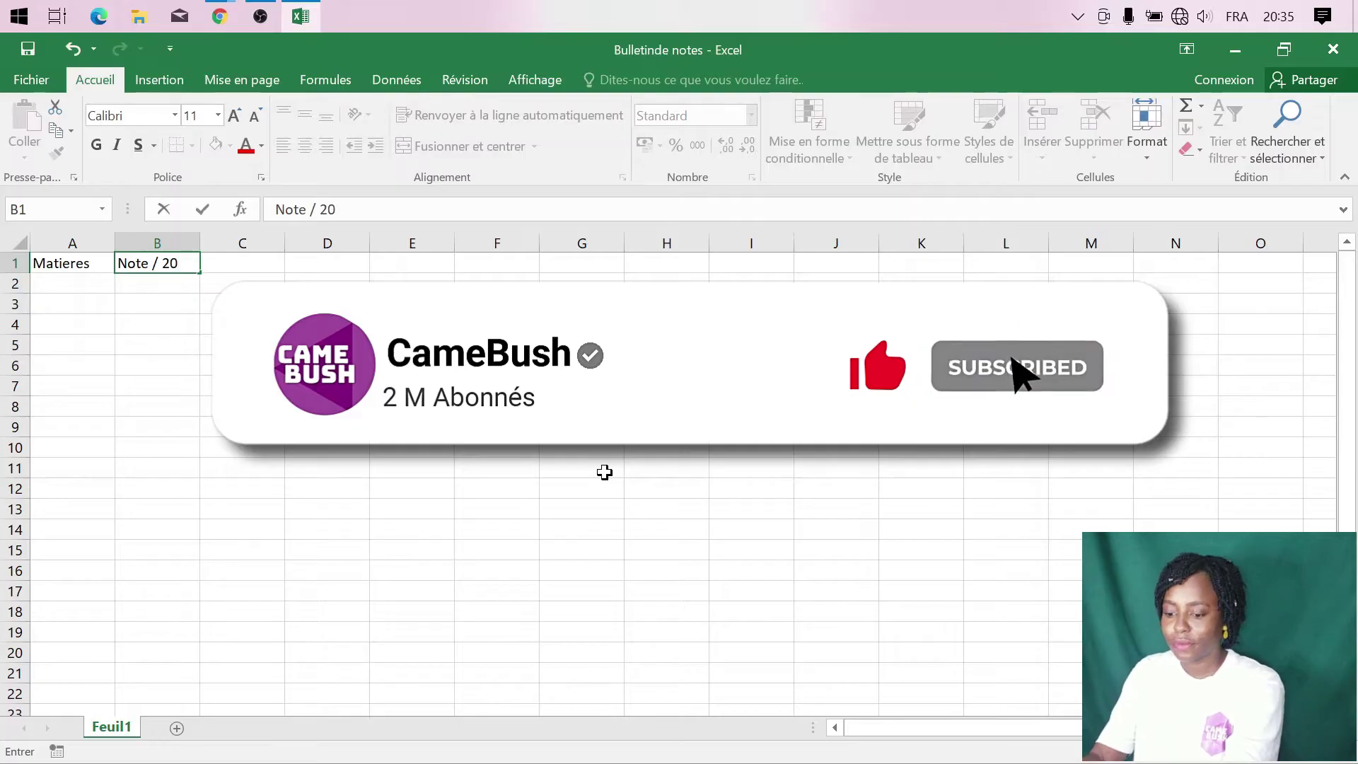
key("Tab")
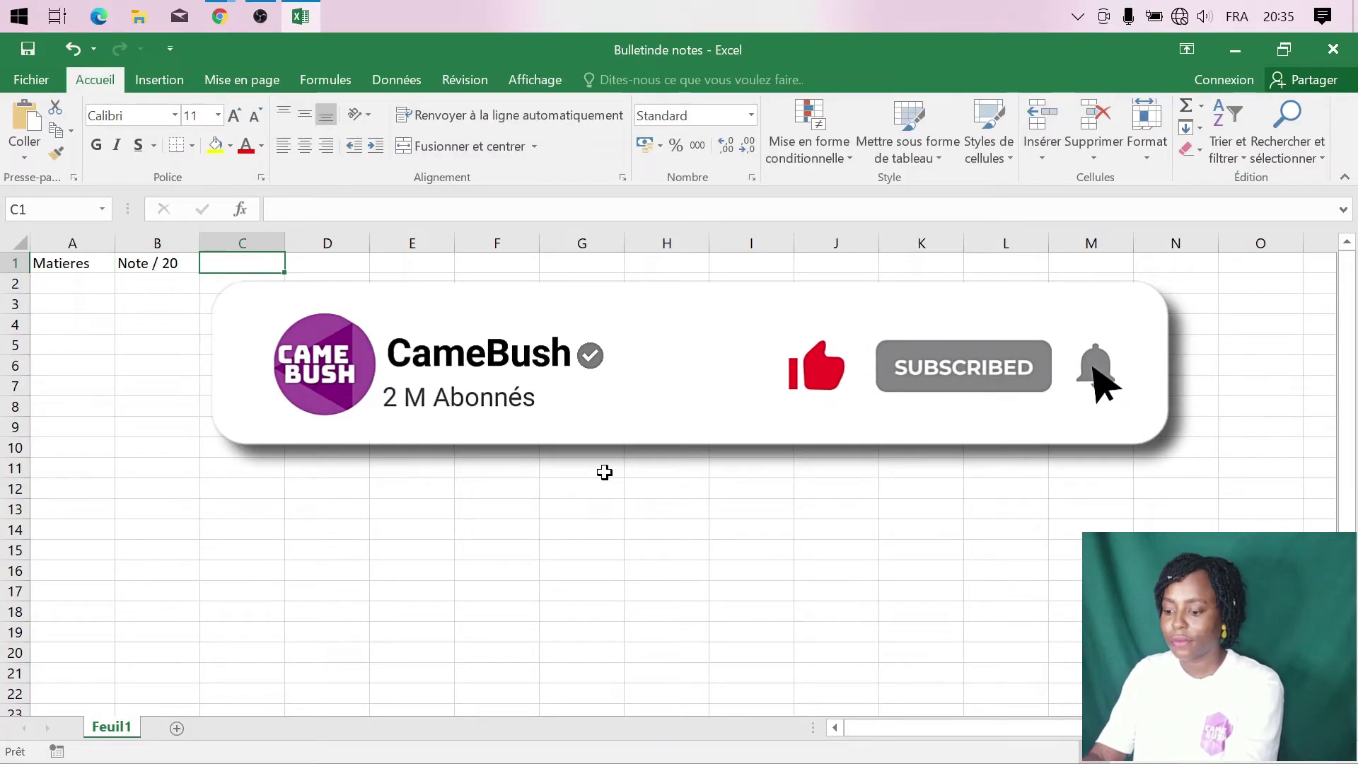
type("Coef")
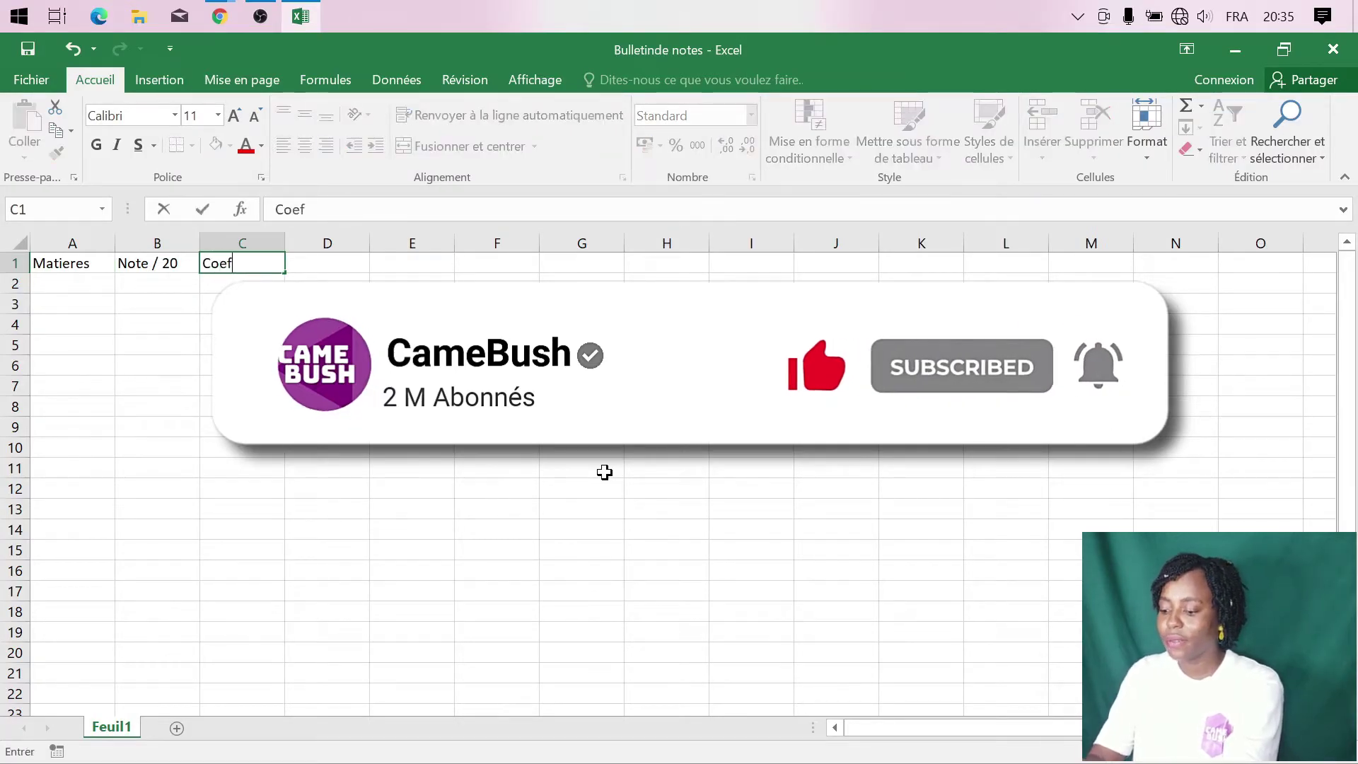
type("fi")
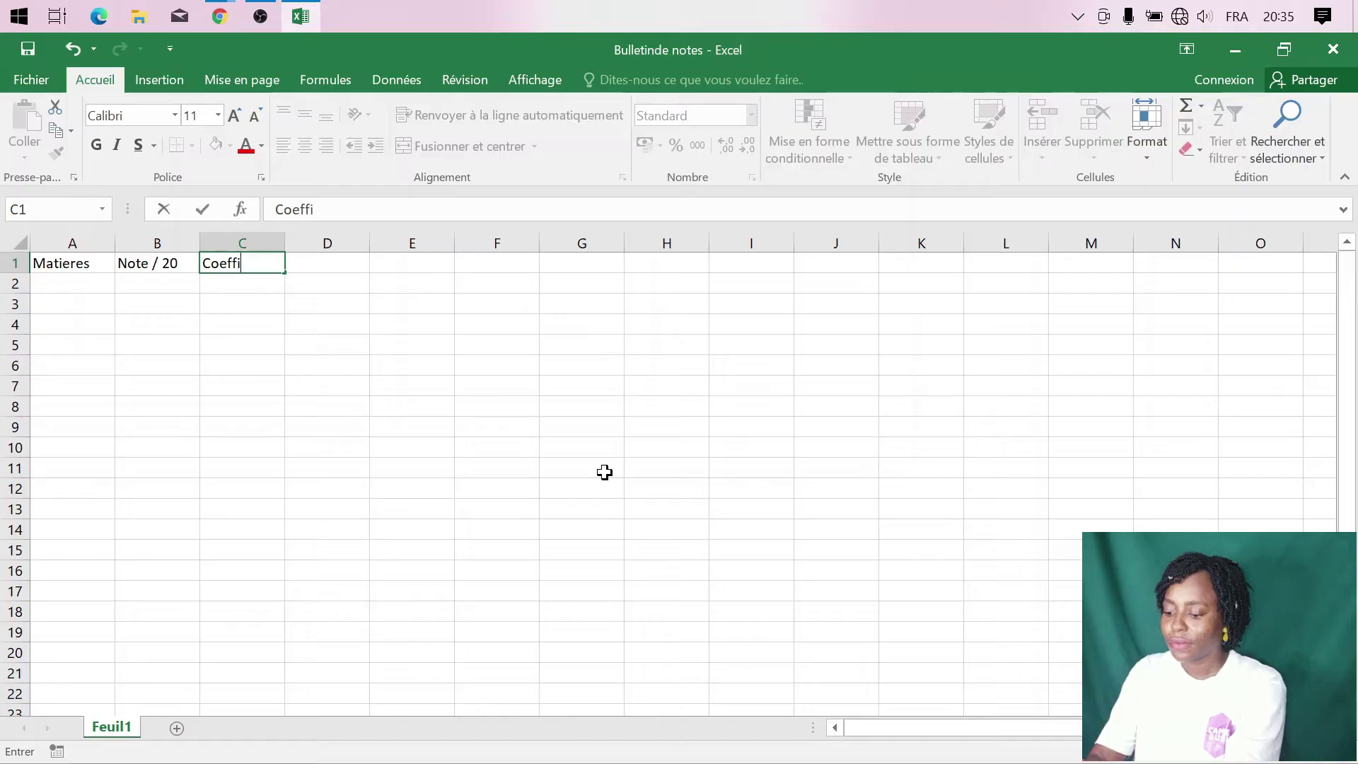
type("cient")
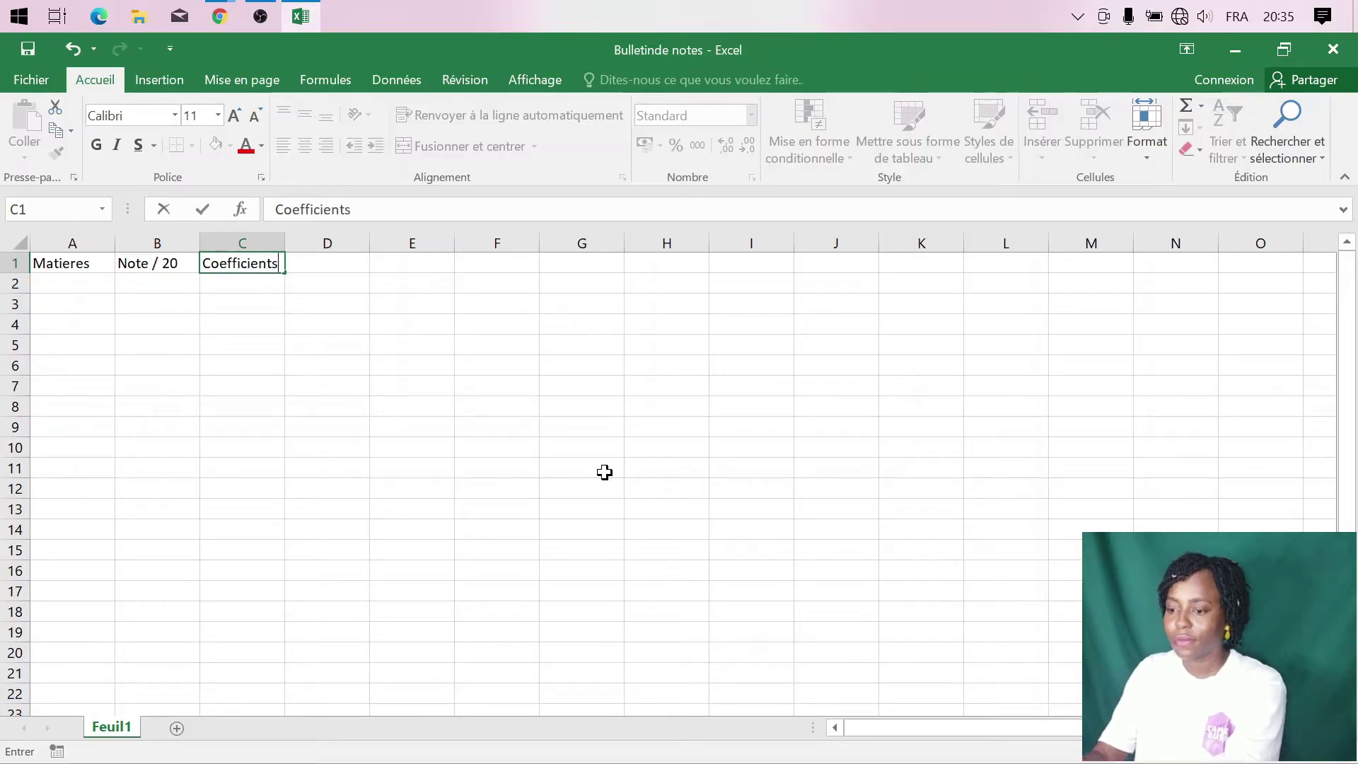
type("s")
key("Tab")
type("No")
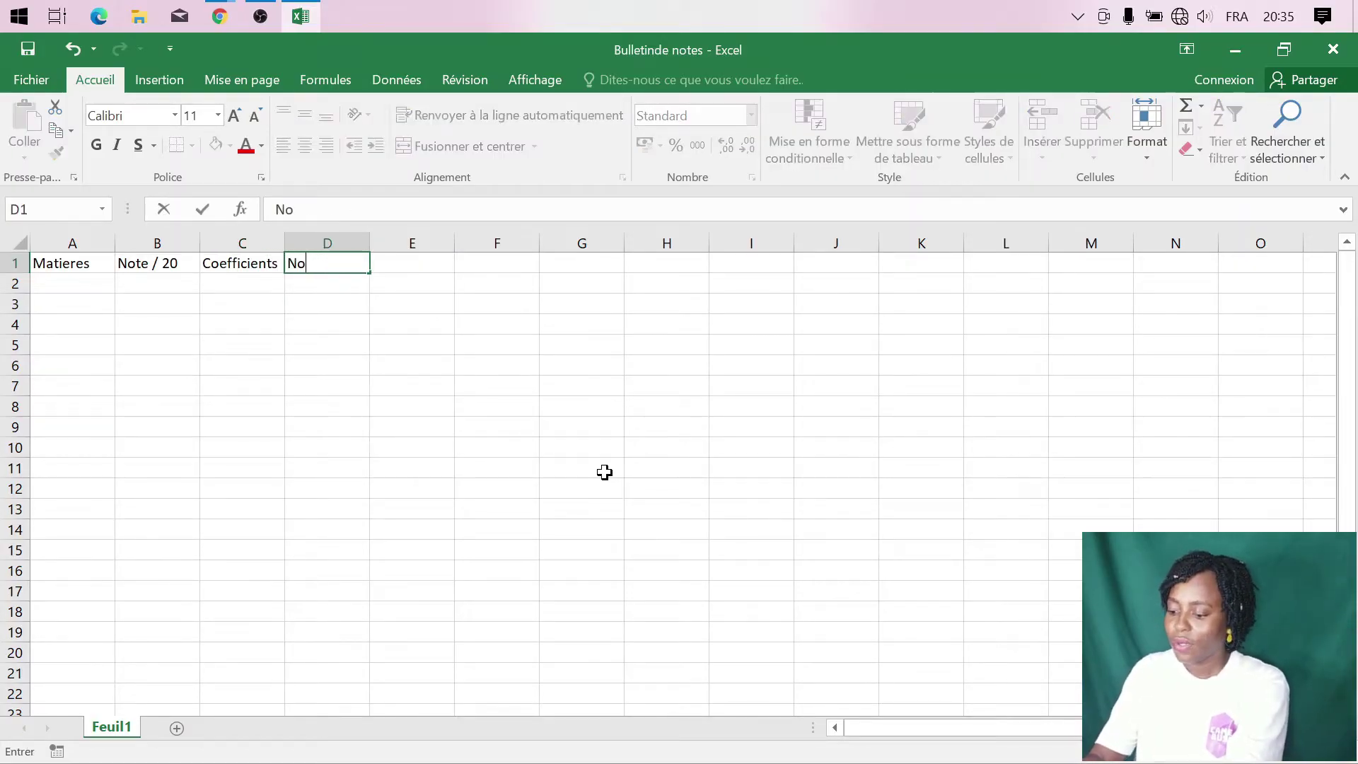
type("te t")
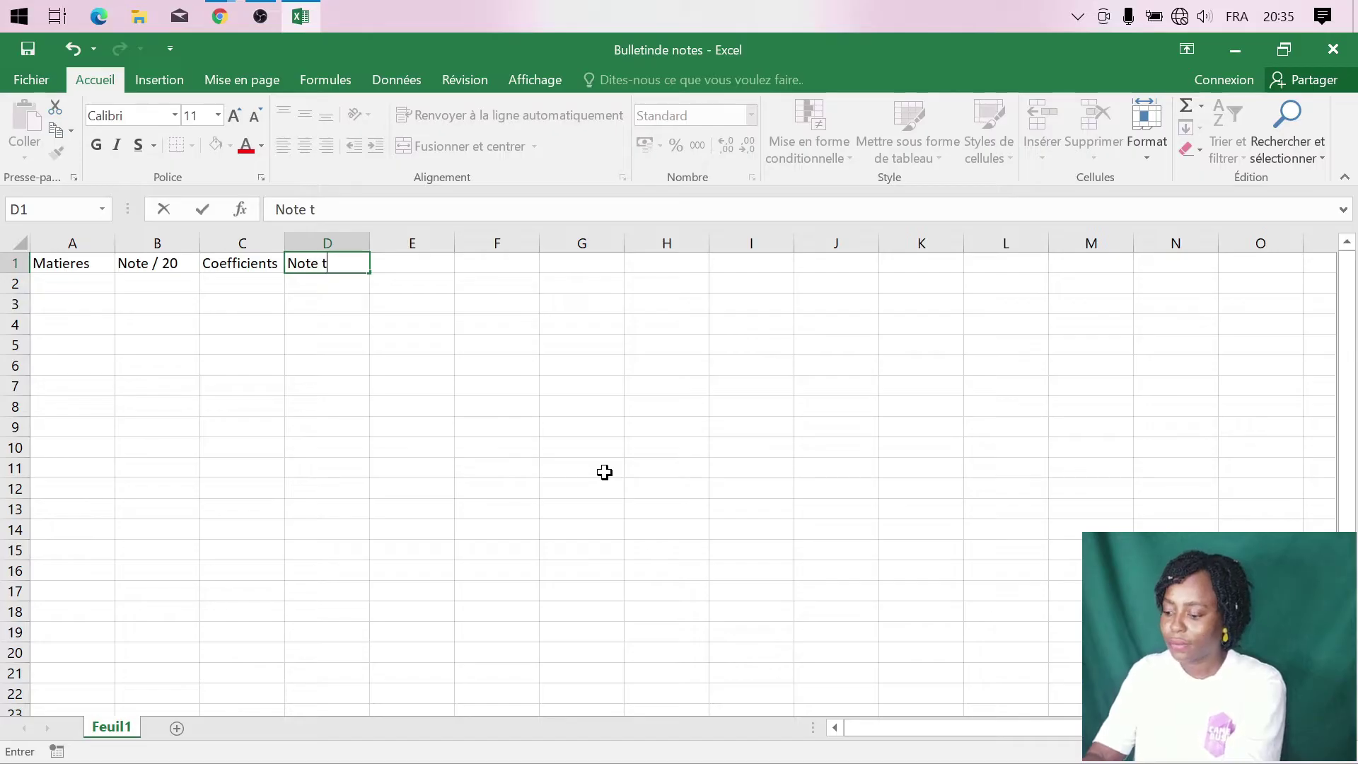
type("otale")
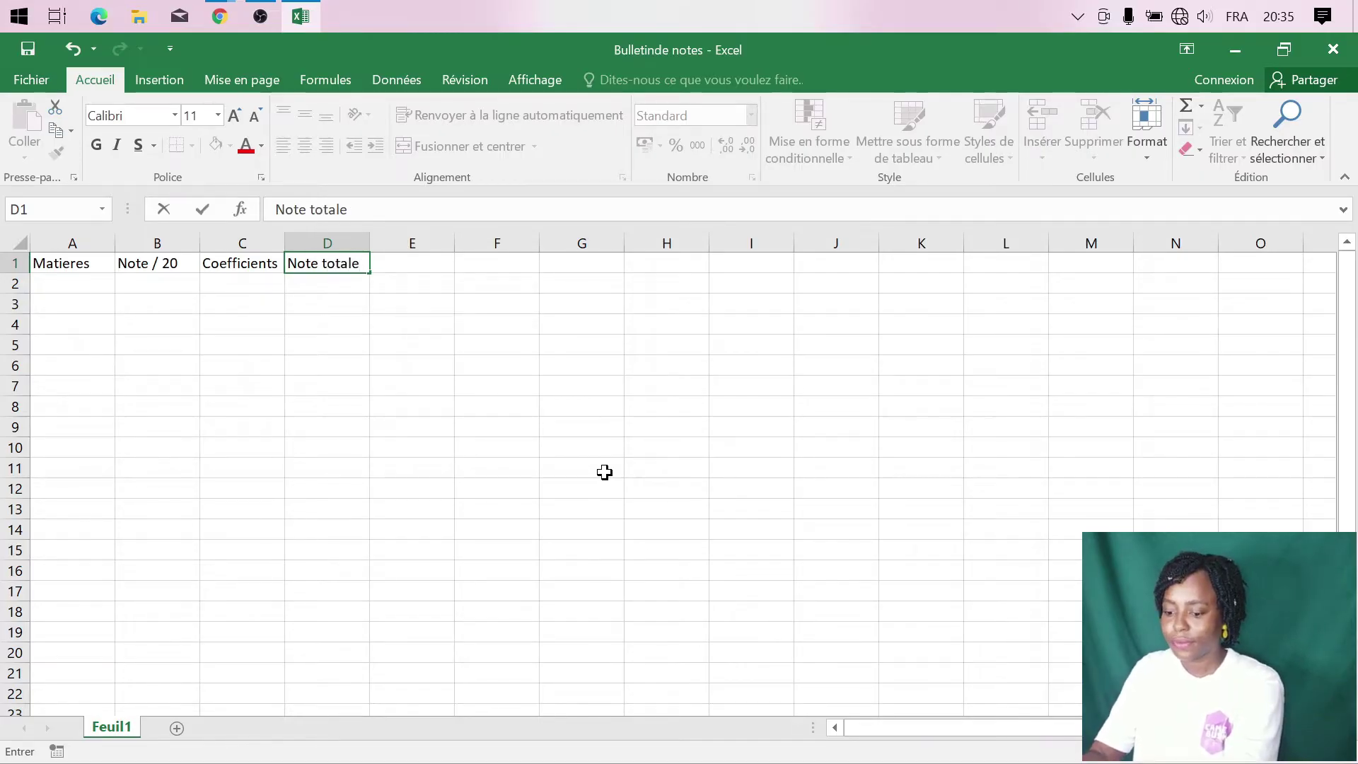
key("Tab")
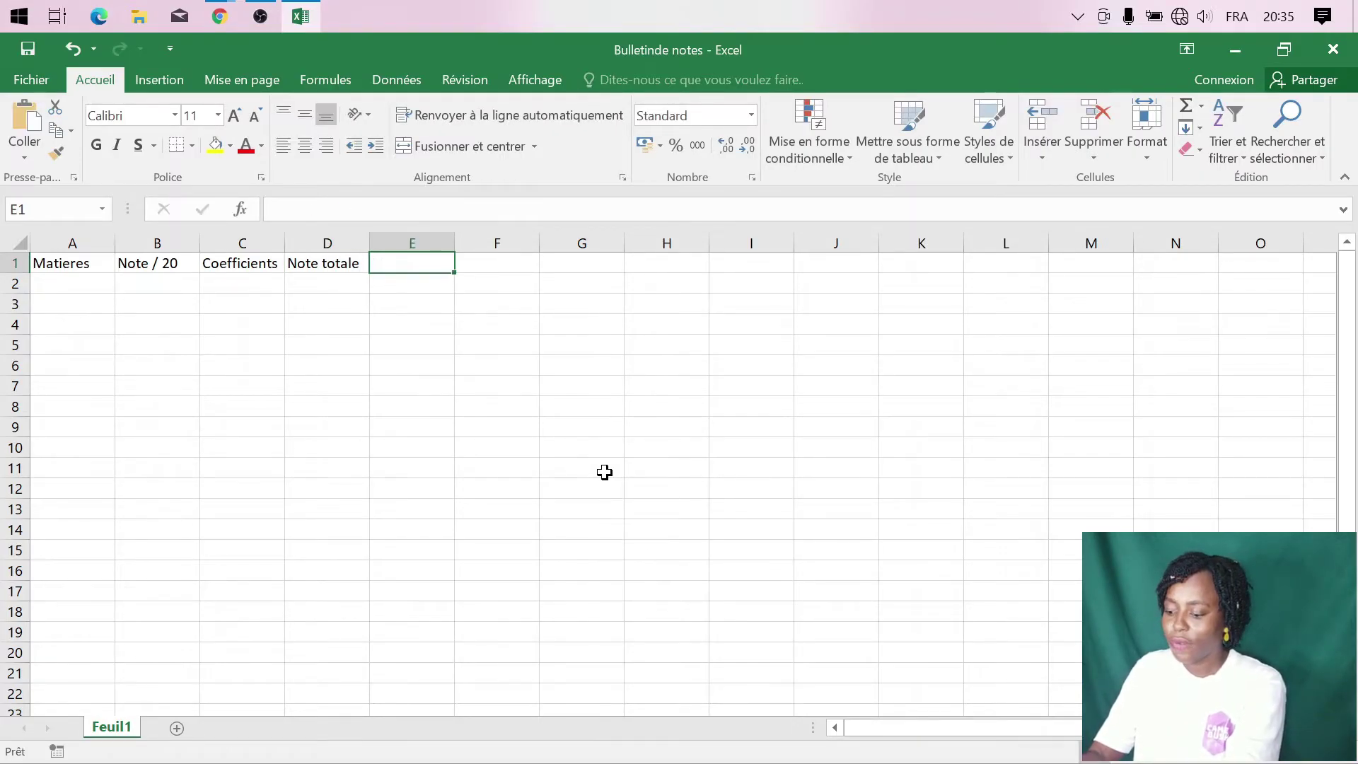
type("Menti")
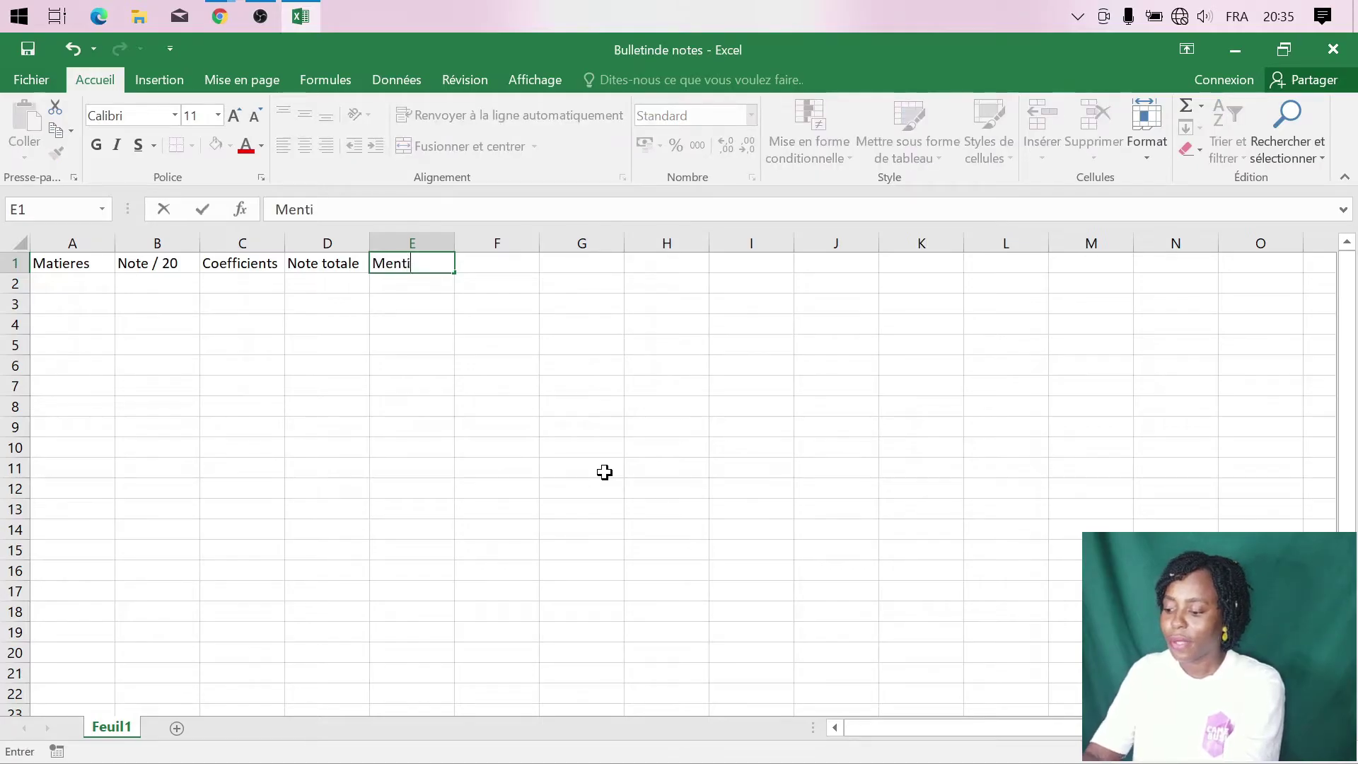
type("on")
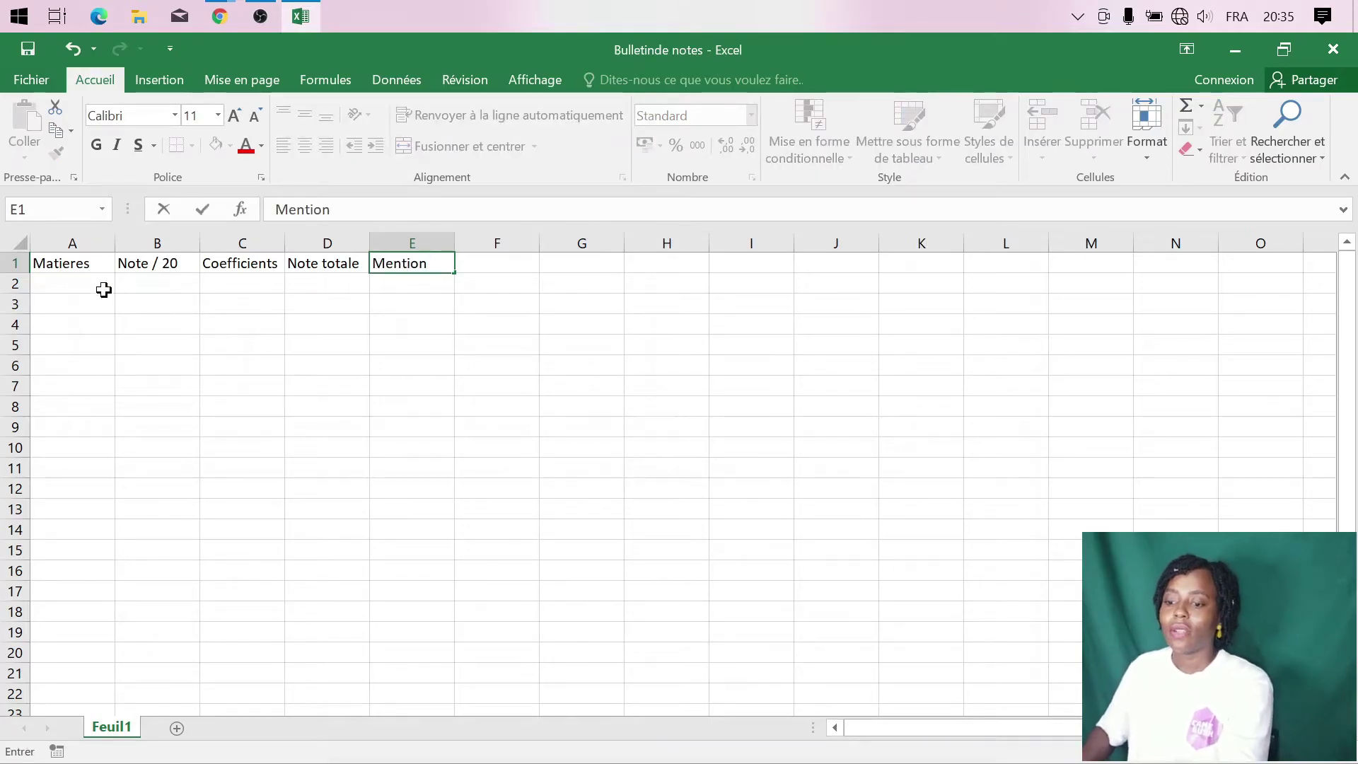
- List the subjects Mathematiques through Eps in A2:A9 and widen column A to fit them
left_click(103, 291)
type("Mathematiques")
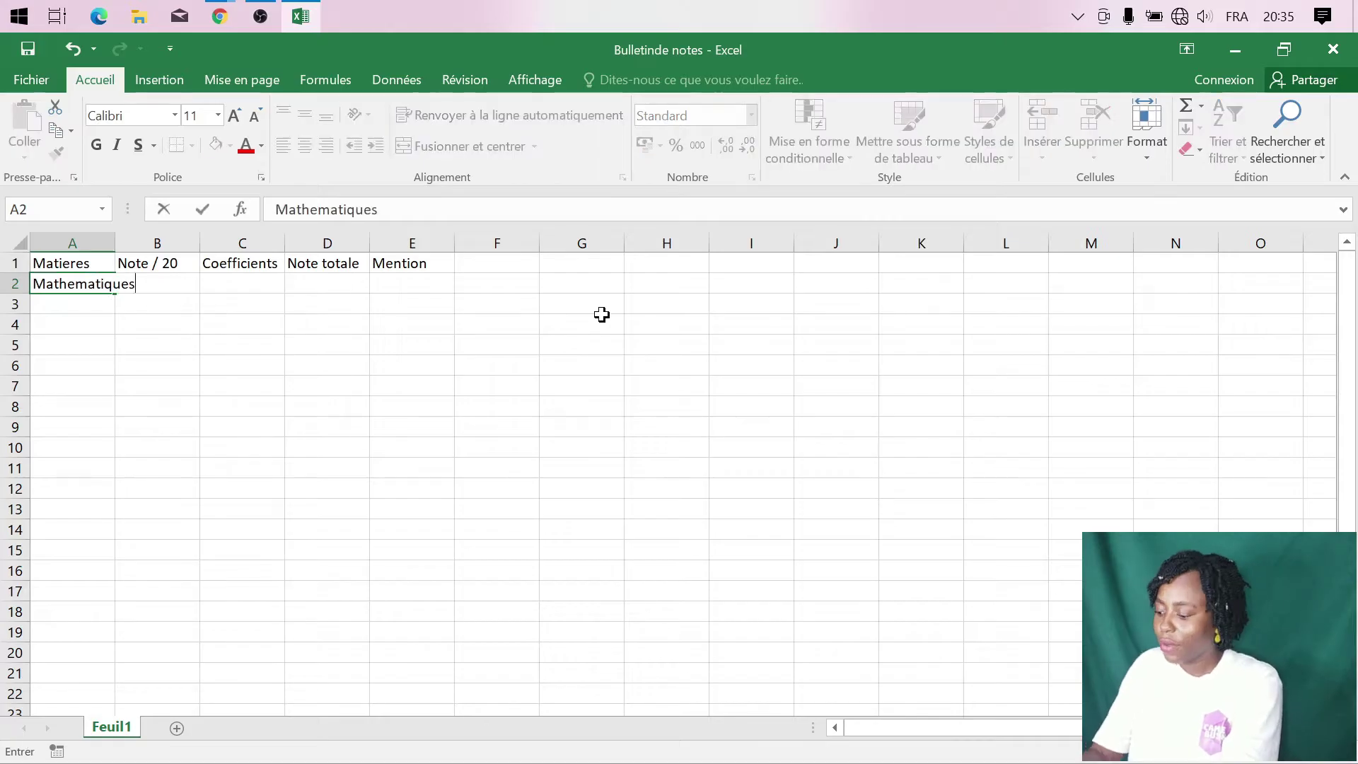
key("Return")
type("Physiques")
key("Return")
type("Chimie")
key("Return")
type("histoir")
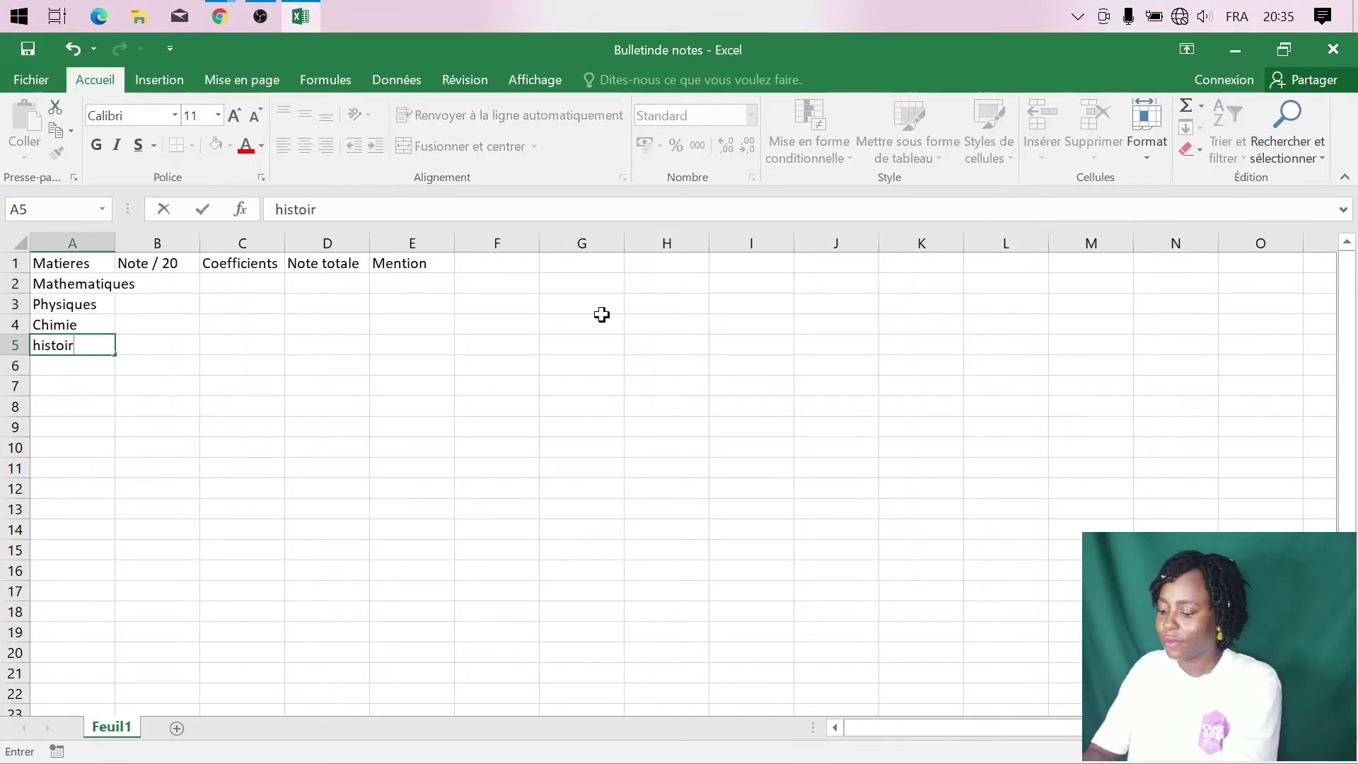
key("Return")
type("Geographie")
key("Return")
type("Anglais")
key("Return")
type("Phylosophie")
key("Return")
type("Eps")
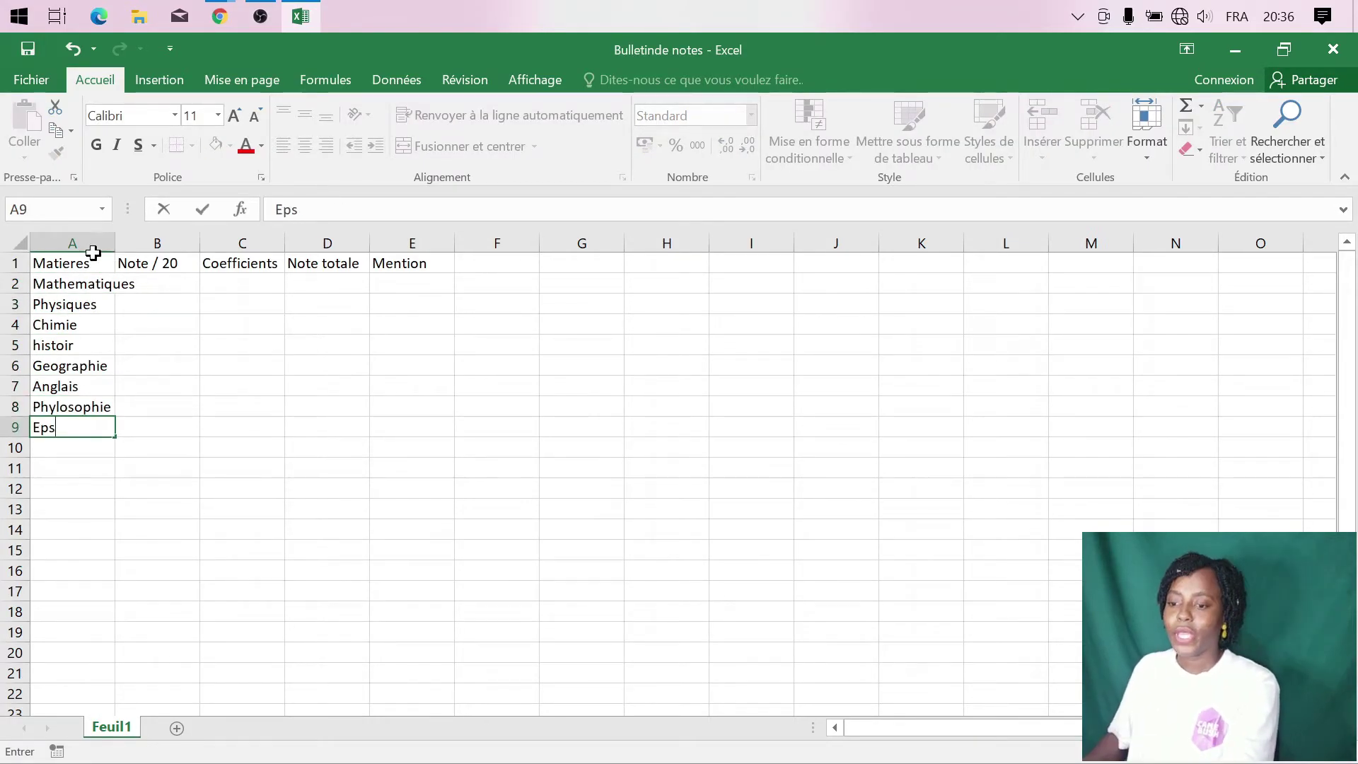
left_click(85, 284)
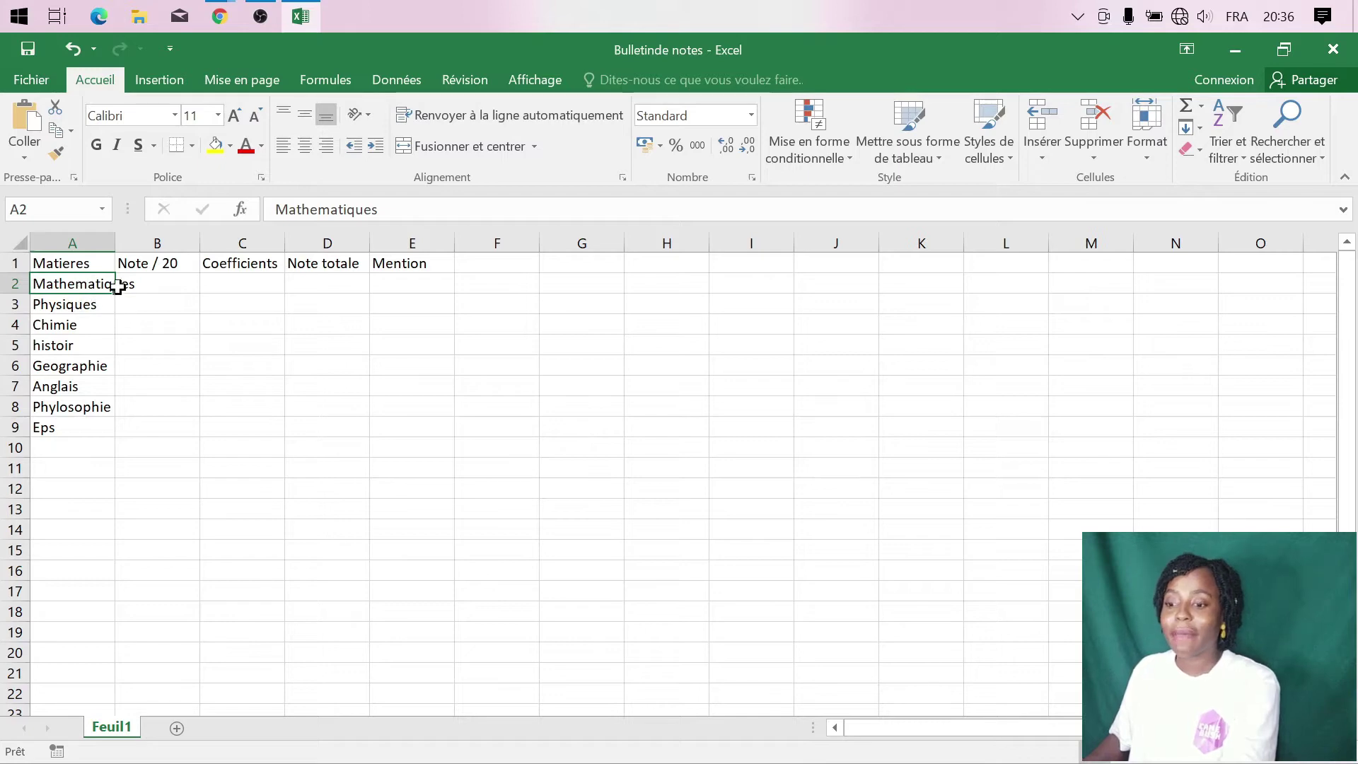
left_click_drag(115, 243, 158, 245)
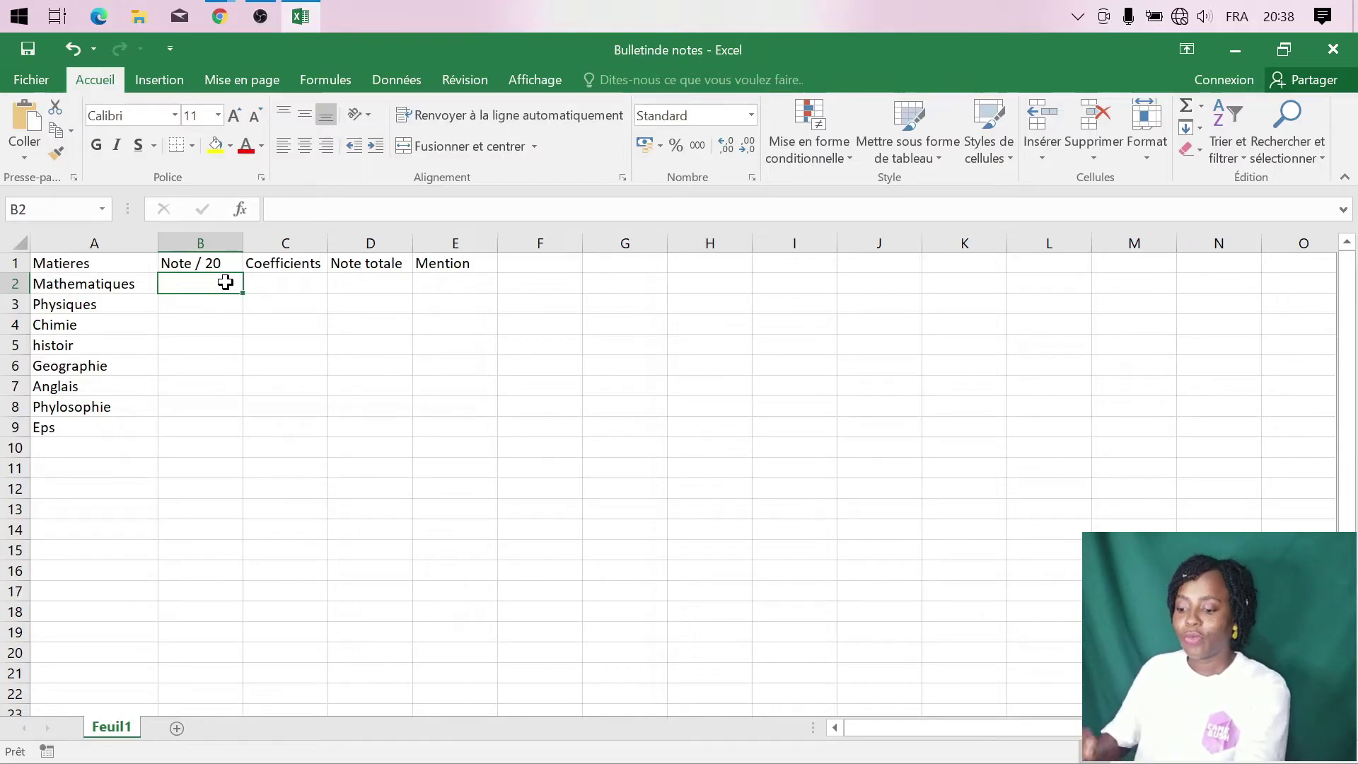
- Enter grades 12, 11, 15, 8, 10, 13, 12, 17 in column B and correct 'histoir' to 'histoire'
type("12")
key("Return")
type("11")
key("Return")
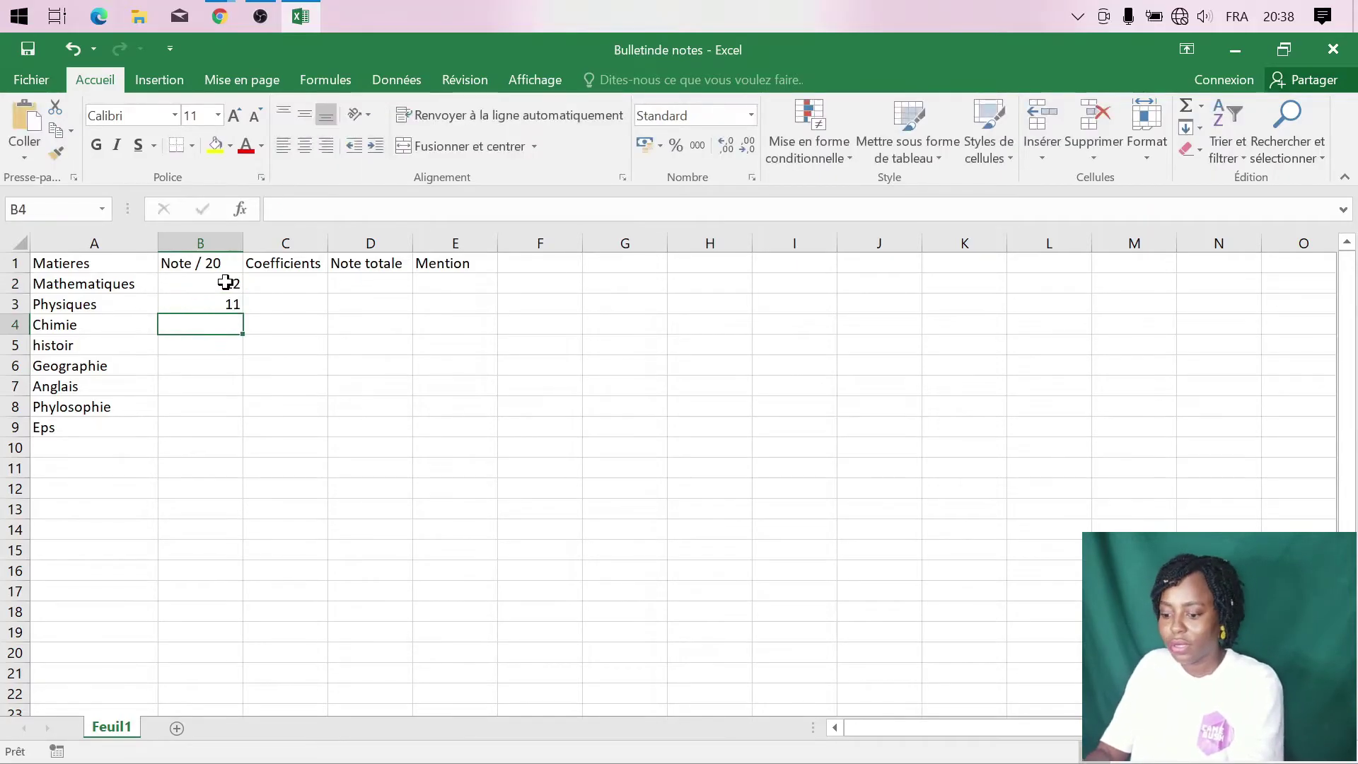
type("15")
key("Return")
double_click(141, 347)
type("2")
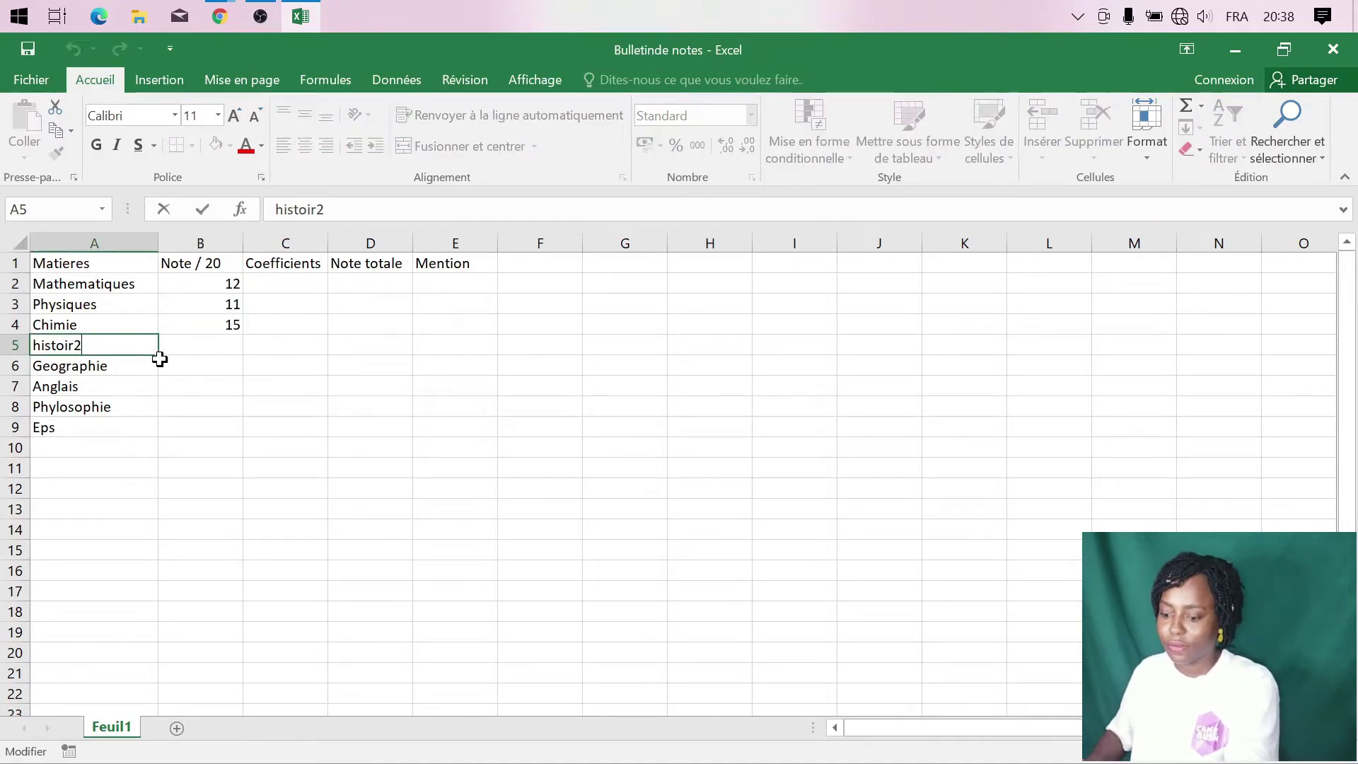
key("BackSpace")
type("e")
left_click(212, 347)
type("8")
key("Return")
type("10")
- Enter the coefficients 5, 4, 3, 1, 2, 3, 2, 1 in C2:C9
key("Return")
type("13")
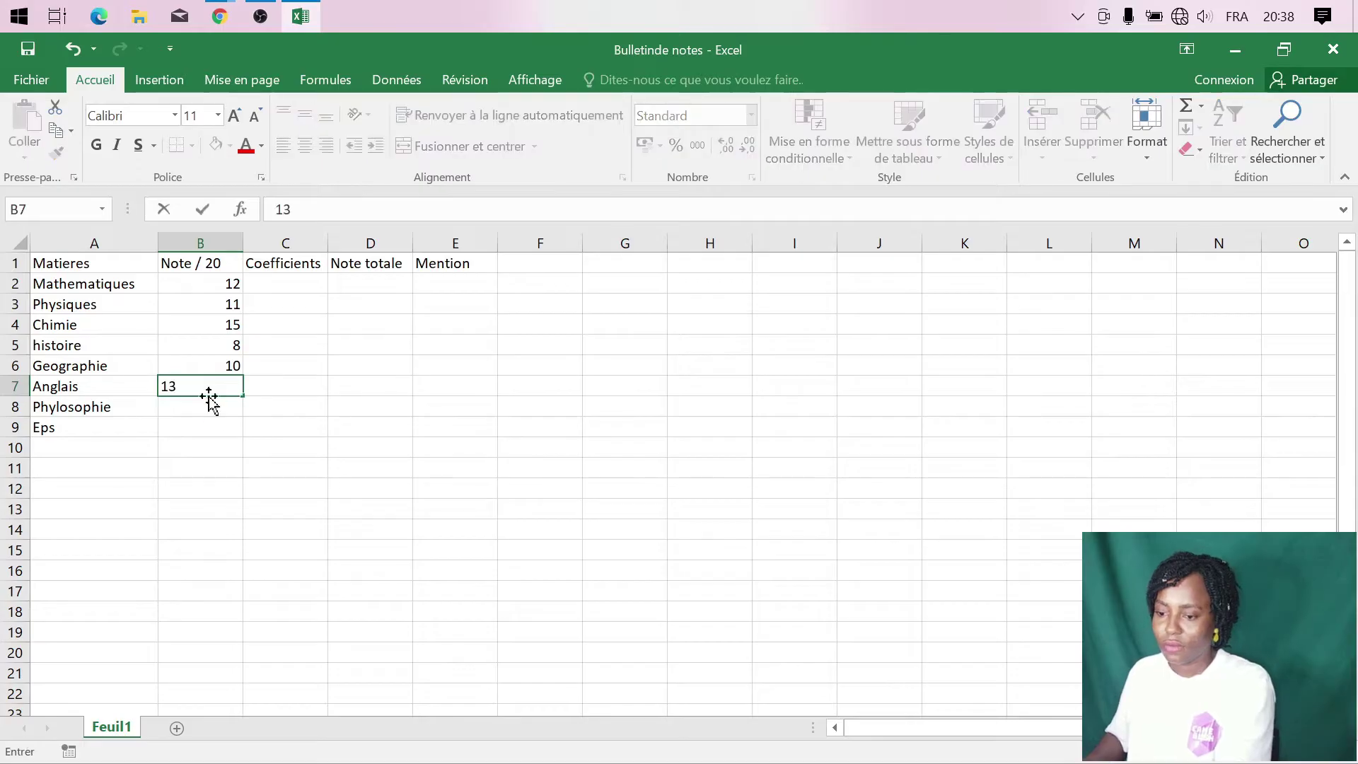
type("12")
key("Return")
type("17")
left_click(311, 284)
type("5")
key("Return")
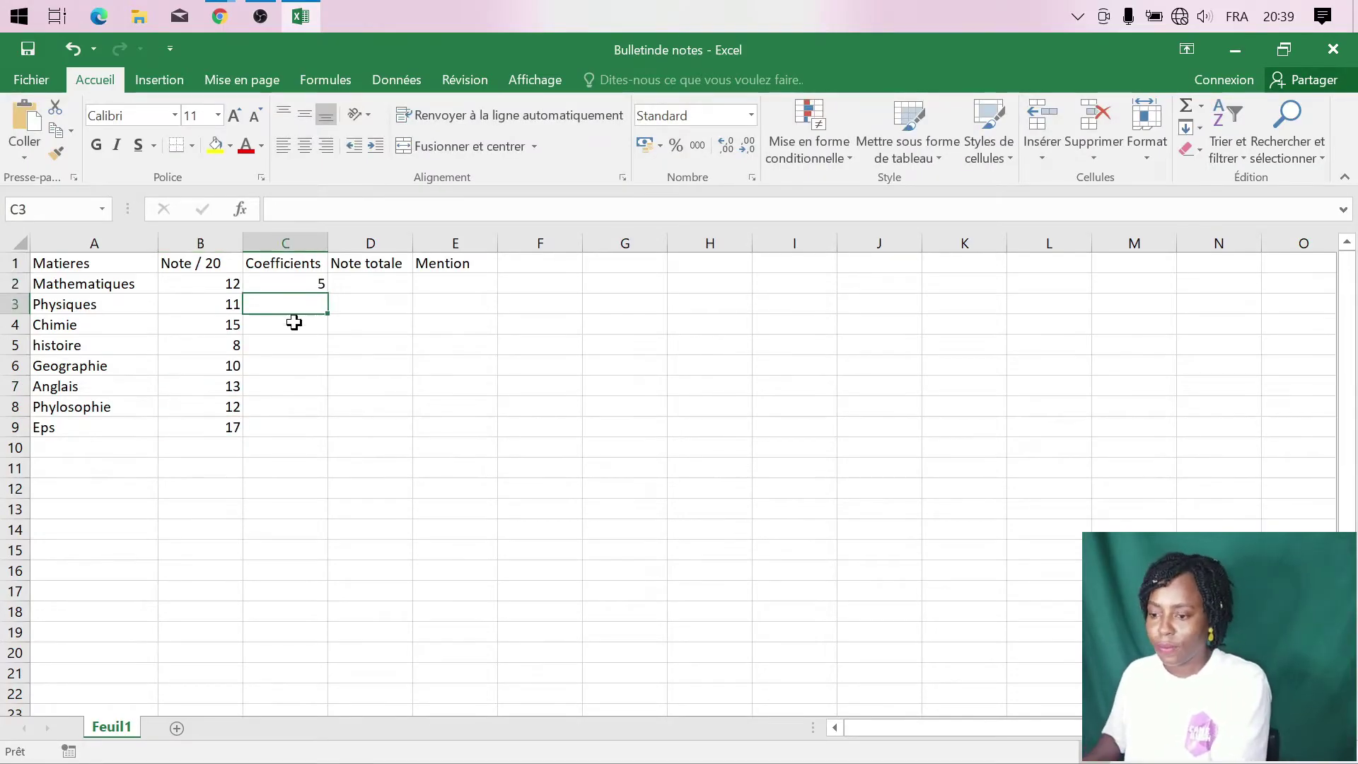
type("4 3 1")
key("Return")
type("2 3 2")
key("Return")
type("1")
left_click(370, 284)
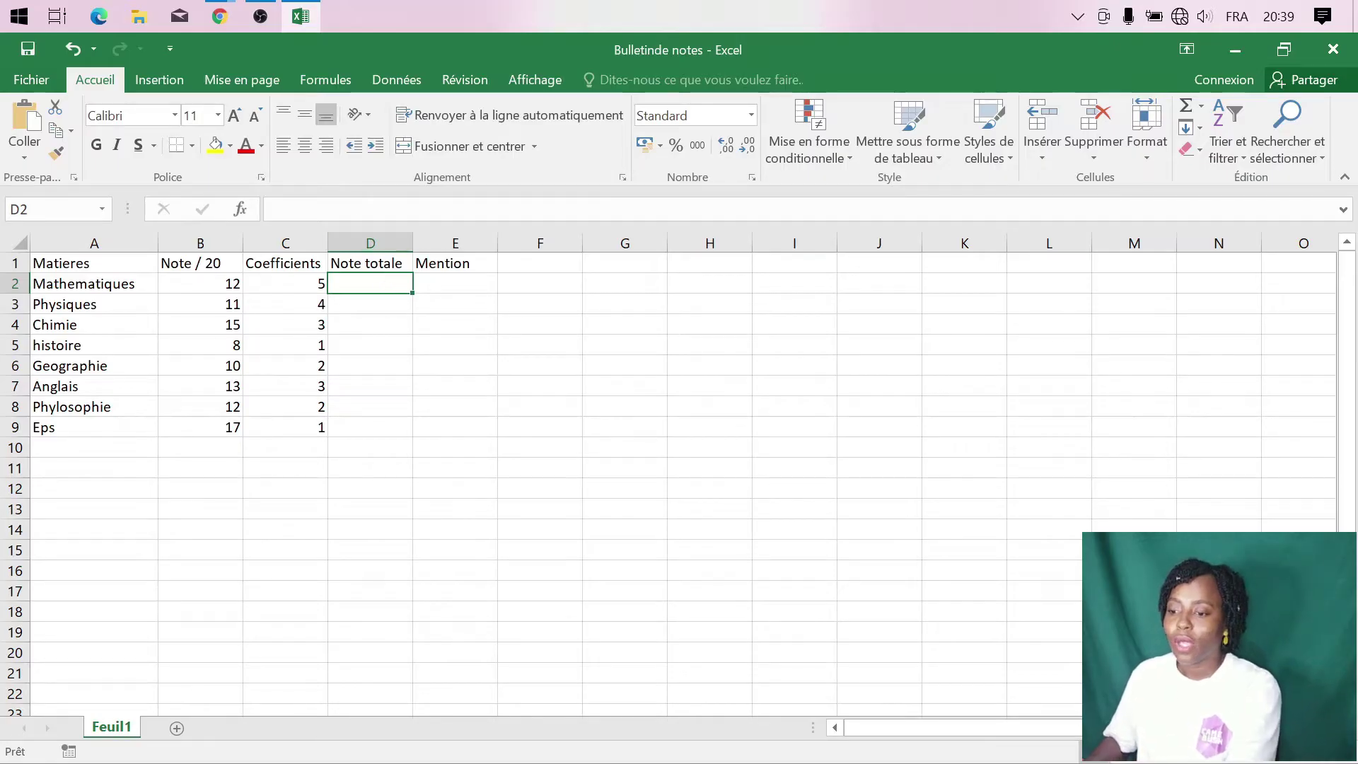
- Enter =PRODUIT(B2;C2) in D2 and fill it down to D9, giving totals 60 through 17
left_click(368, 209)
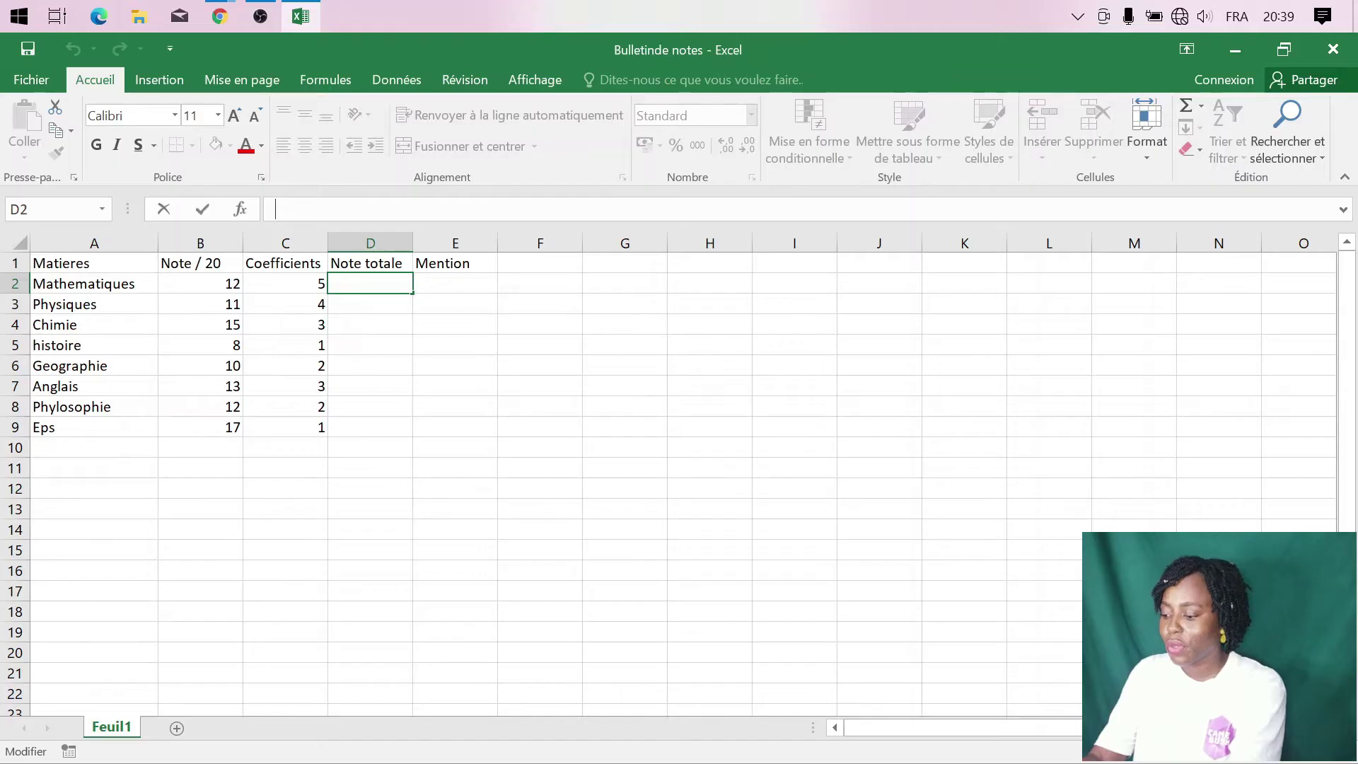
type("=")
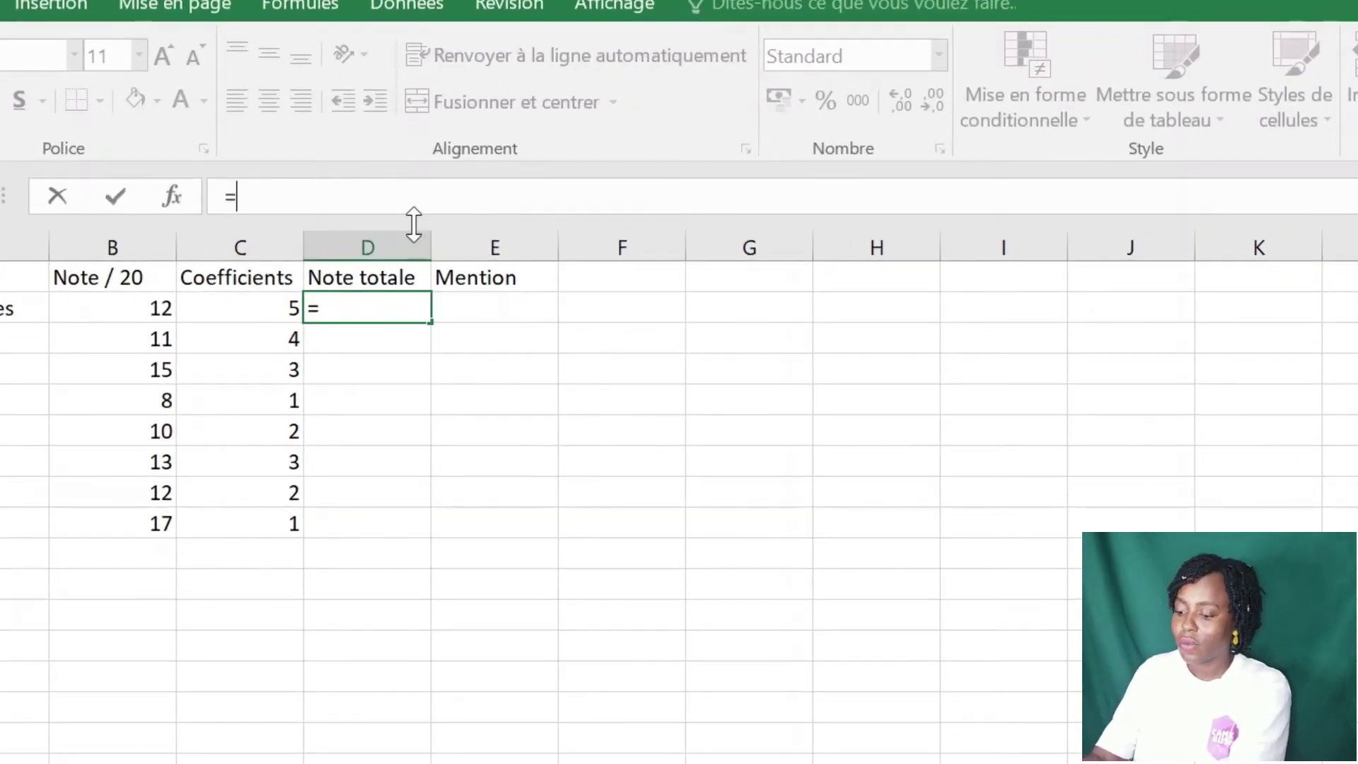
type("prod")
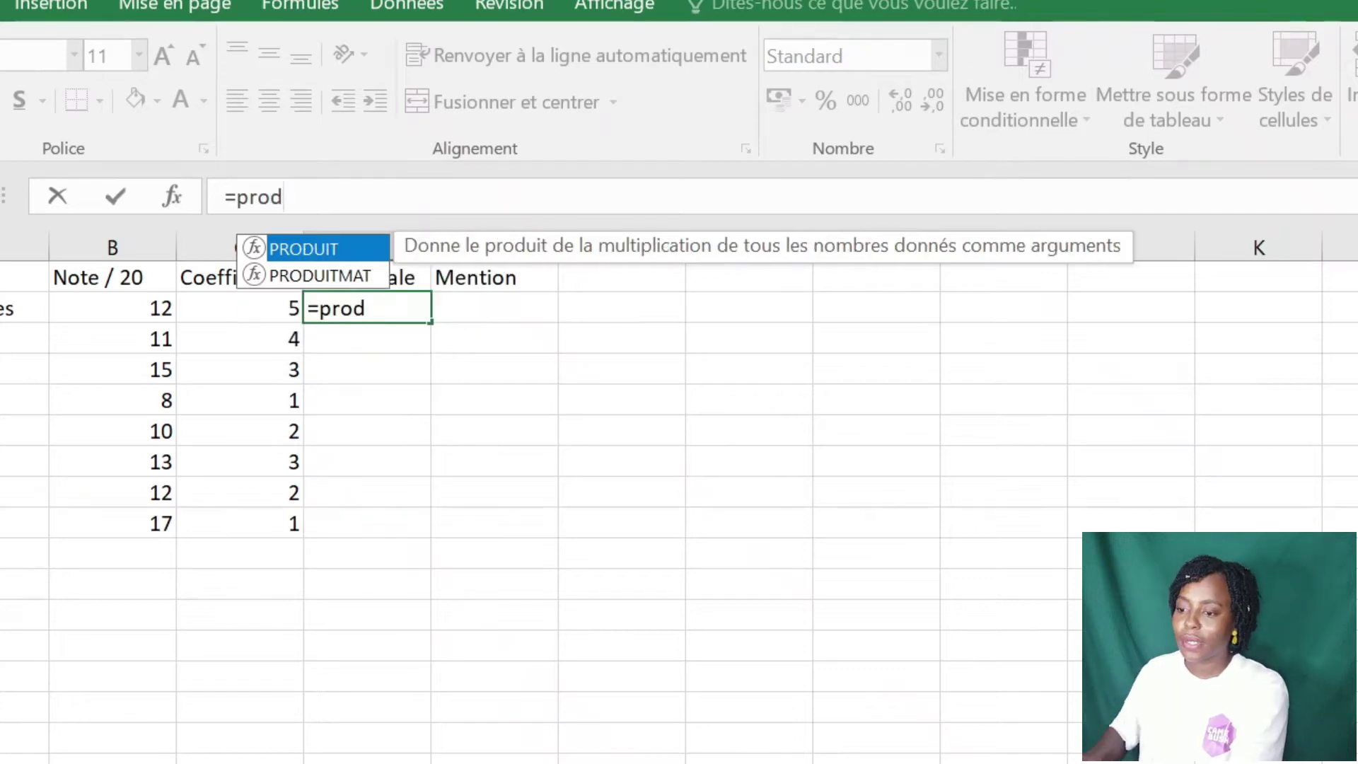
double_click(341, 247)
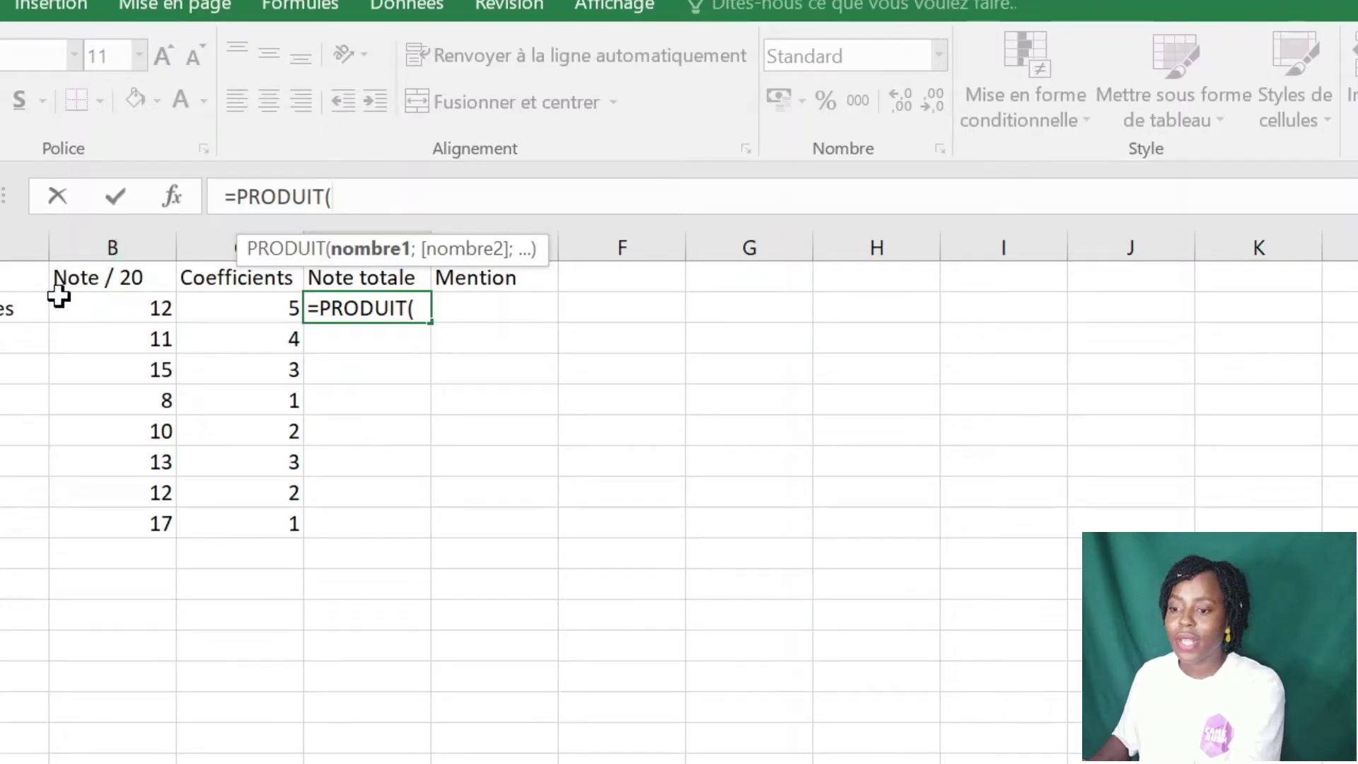
left_click(139, 315)
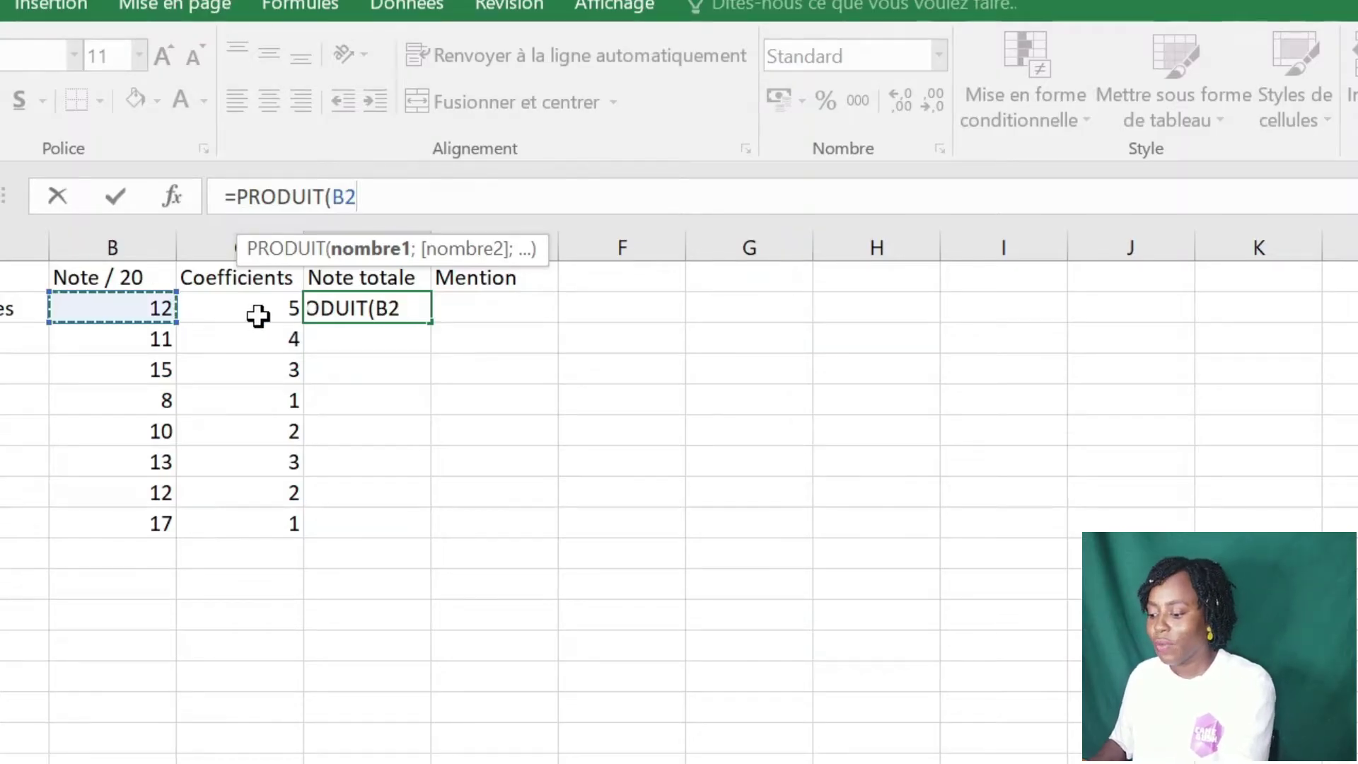
type(";")
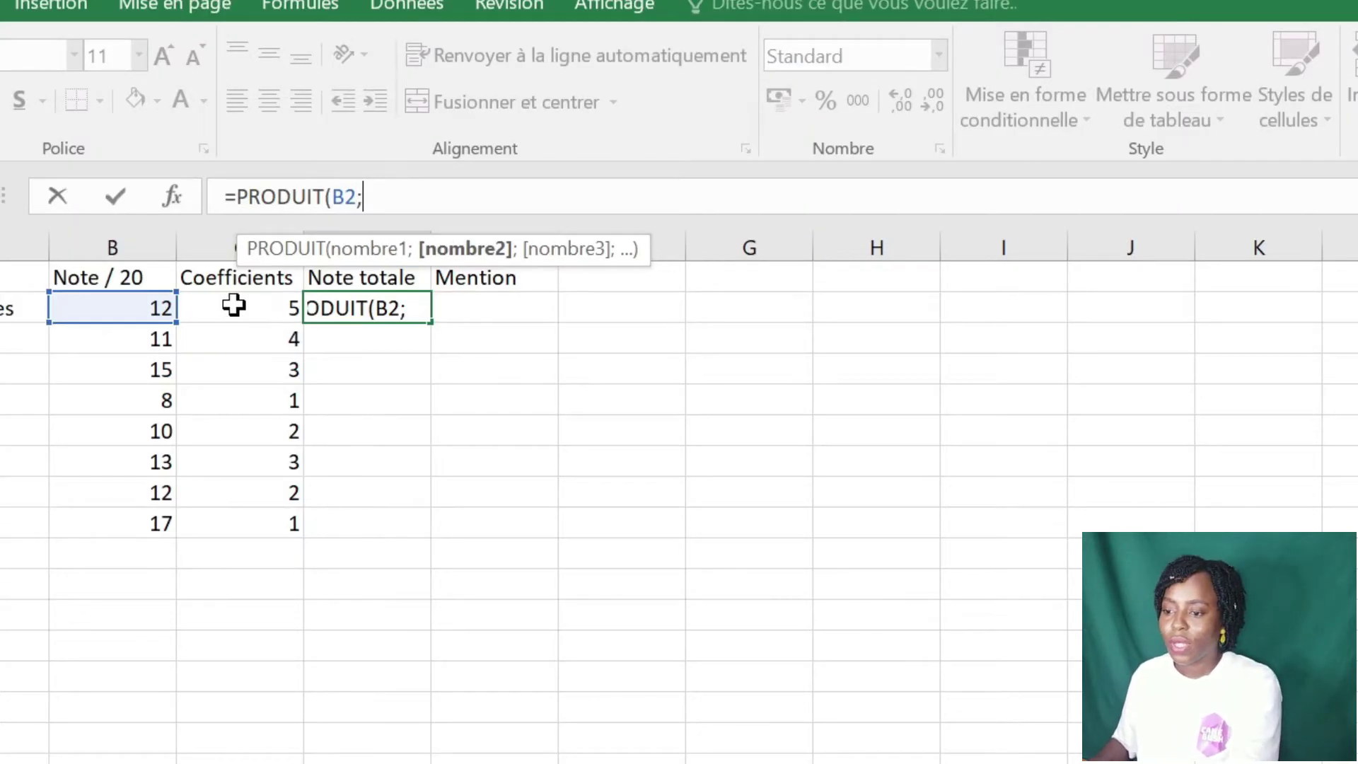
left_click(233, 306)
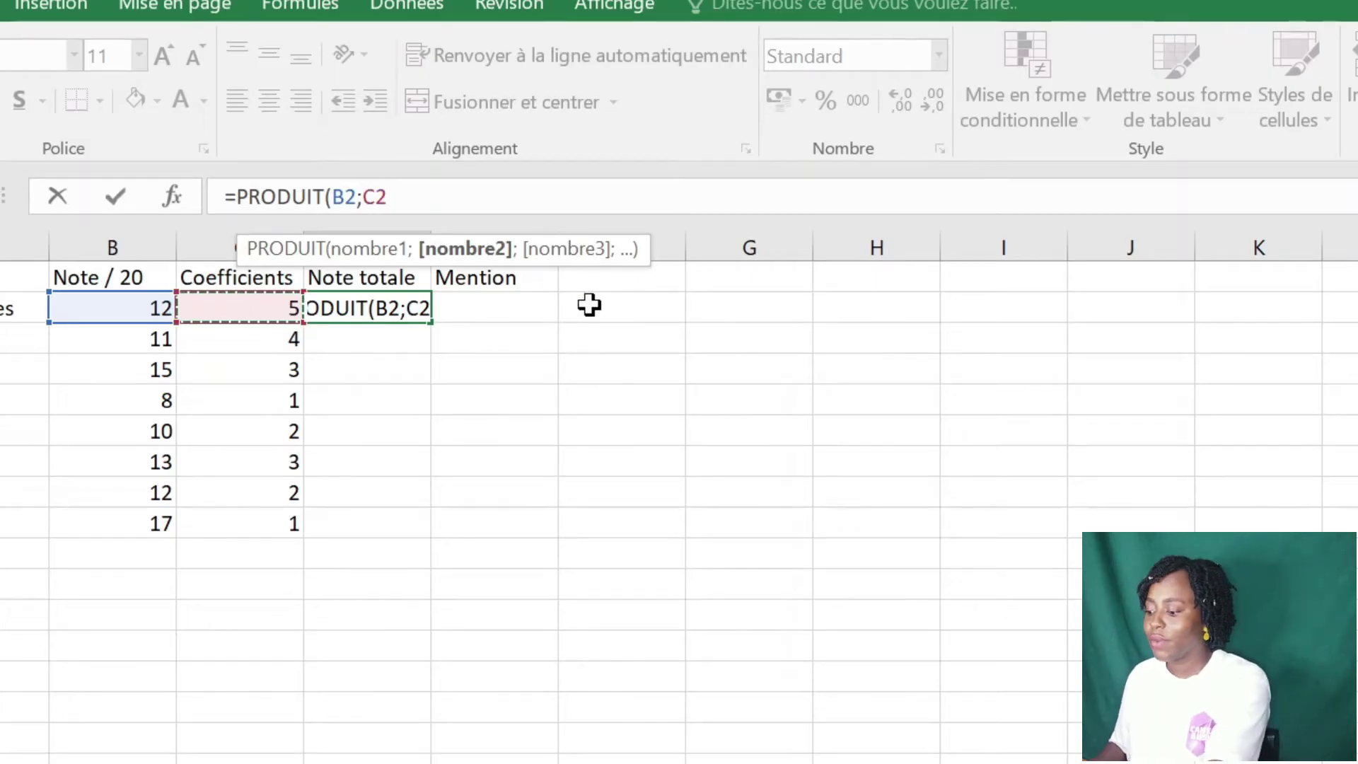
key("Return")
left_click(362, 310)
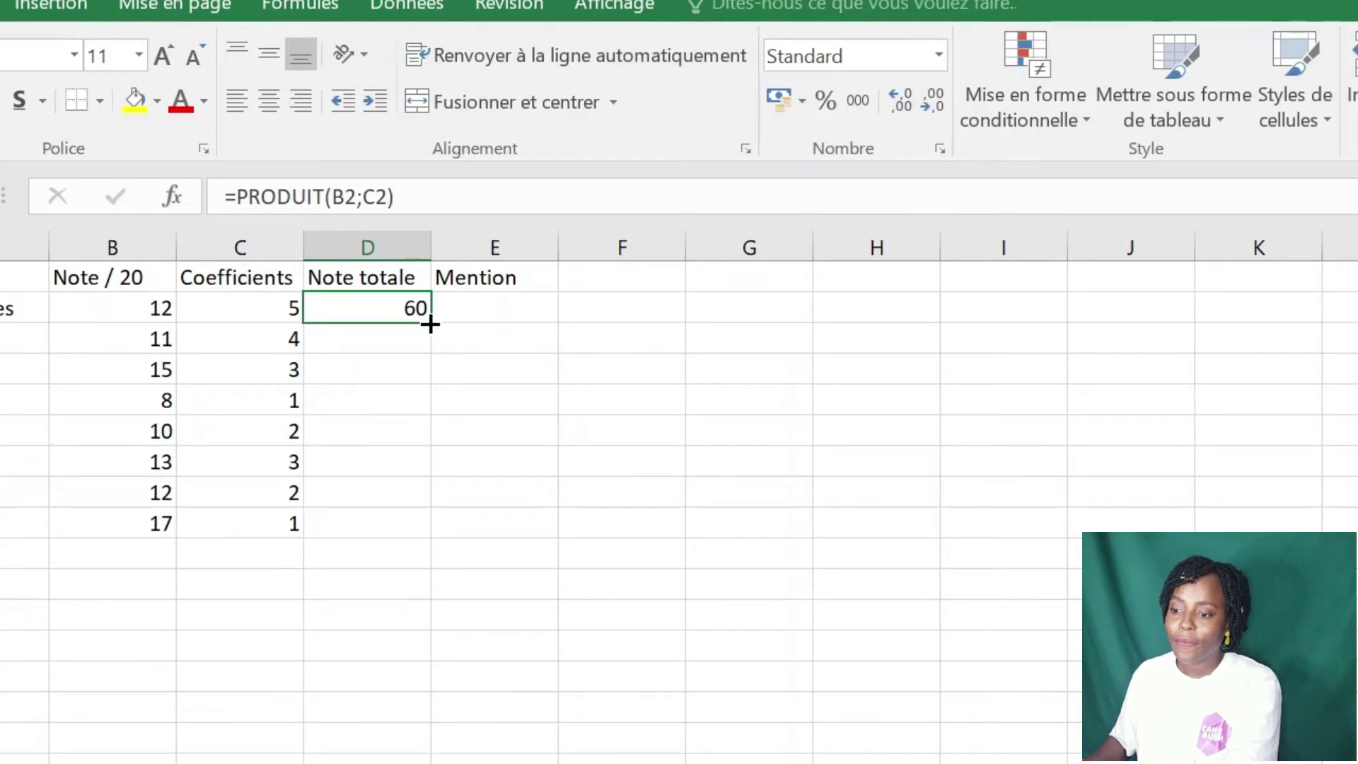
left_click_drag(430, 324, 409, 542)
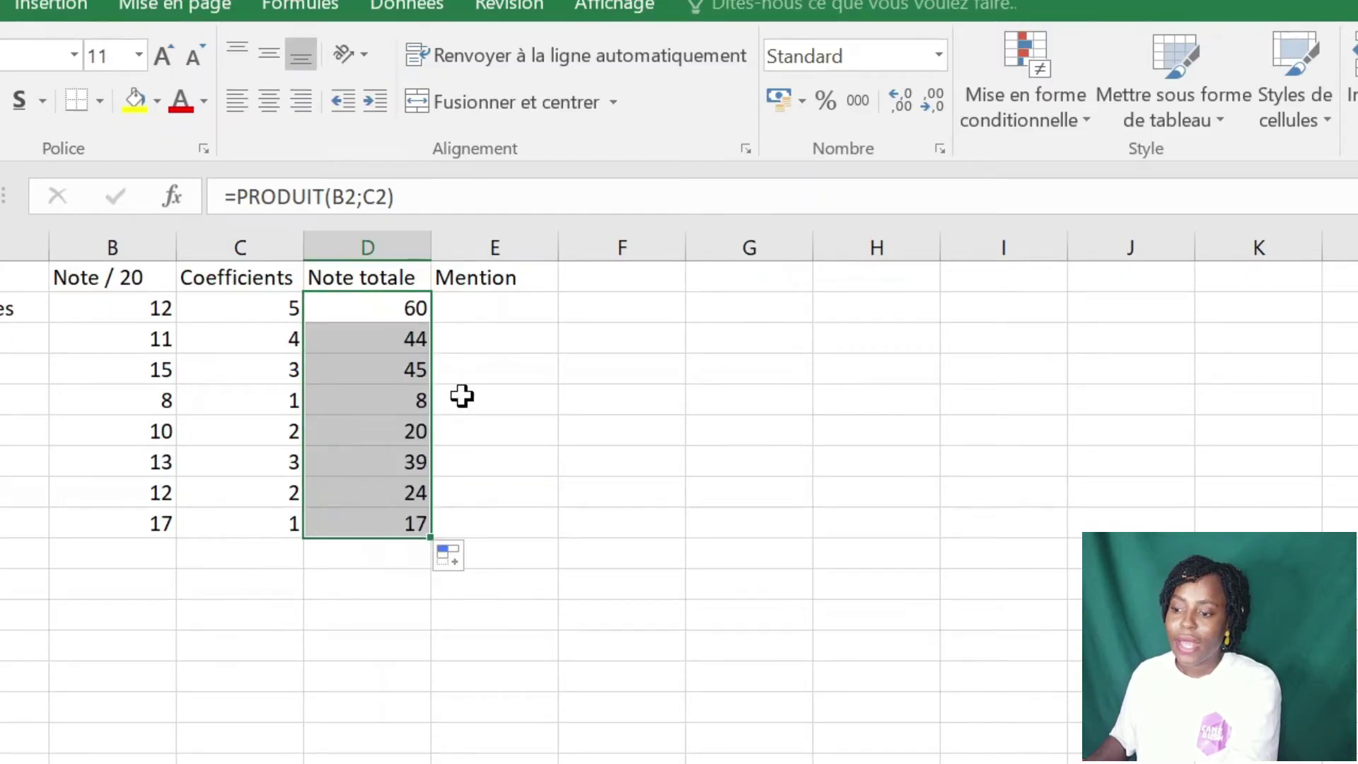
left_click(462, 396)
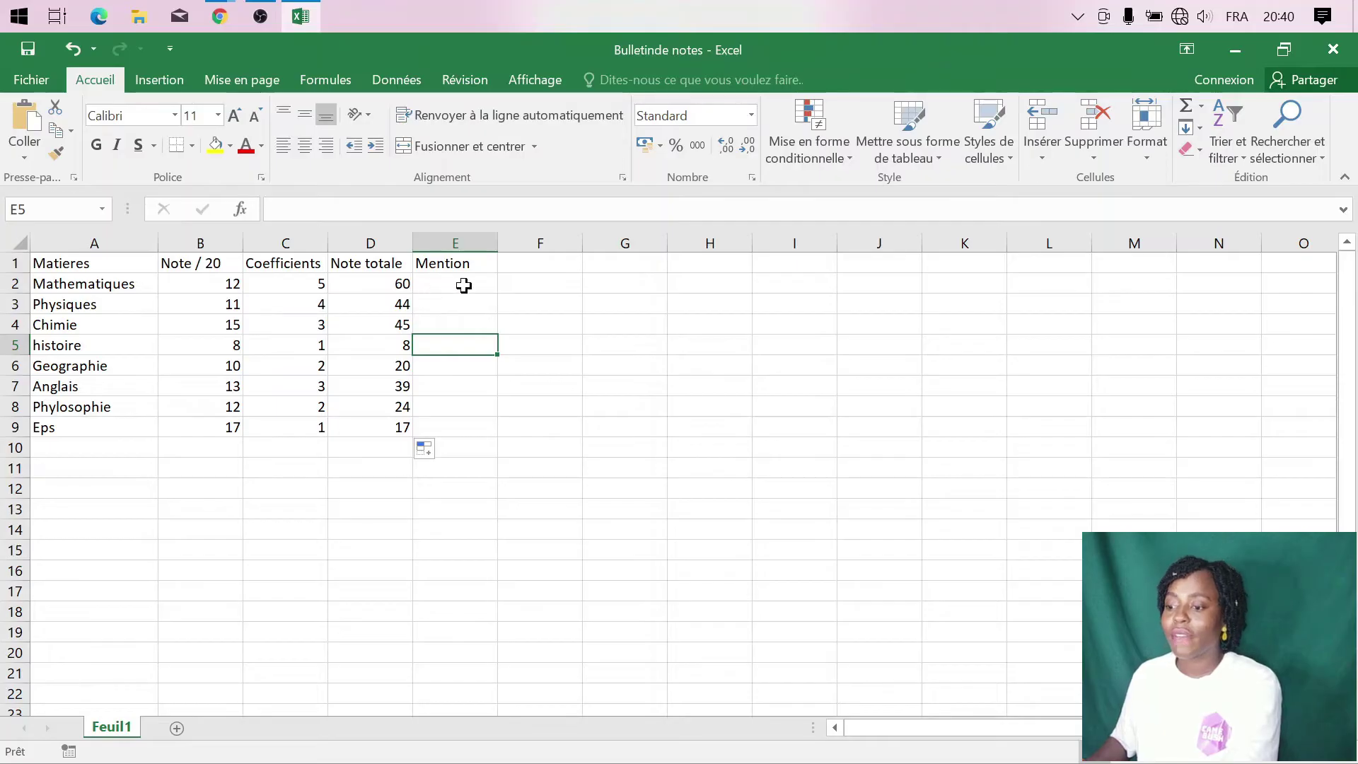
- Start E2's formula as =+SI(B2<10;"Mediocre"; so grades below 10 read Mediocre
left_click(464, 286)
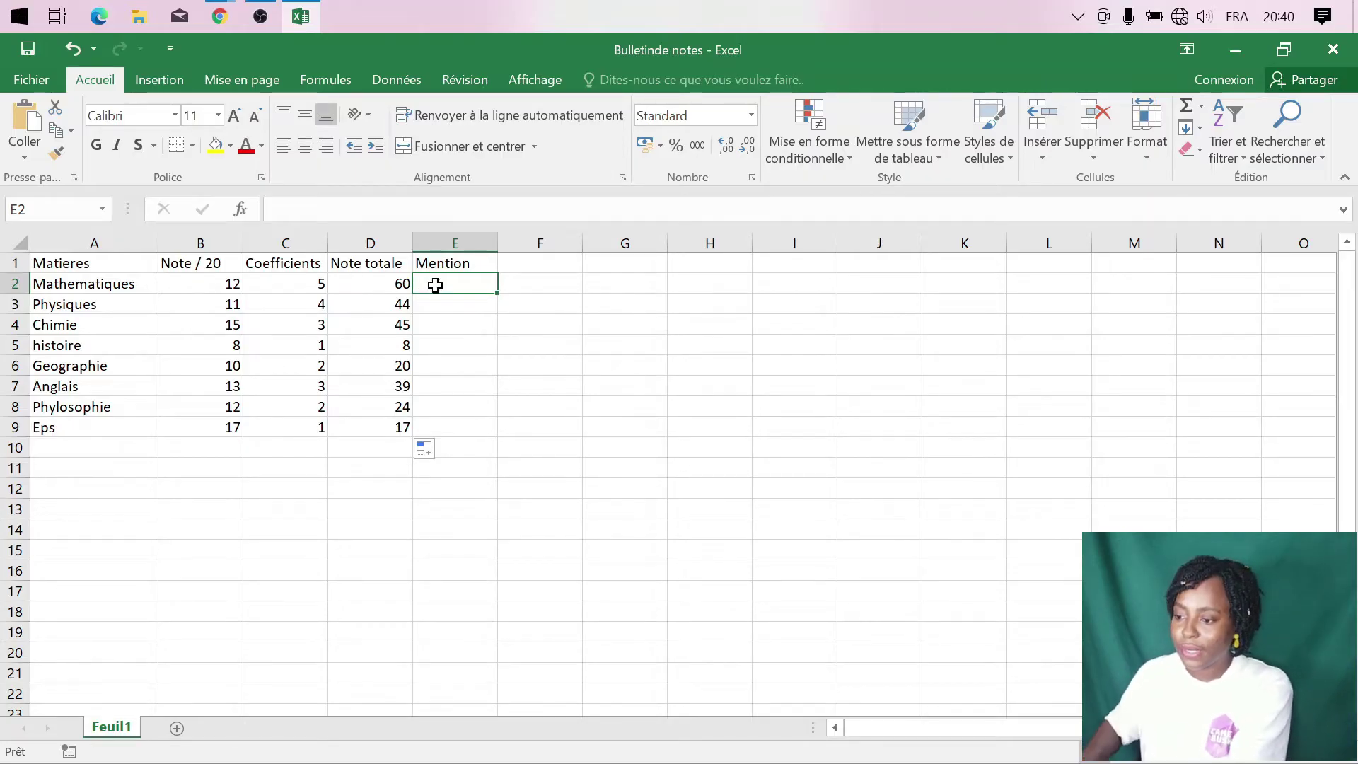
left_click(280, 210)
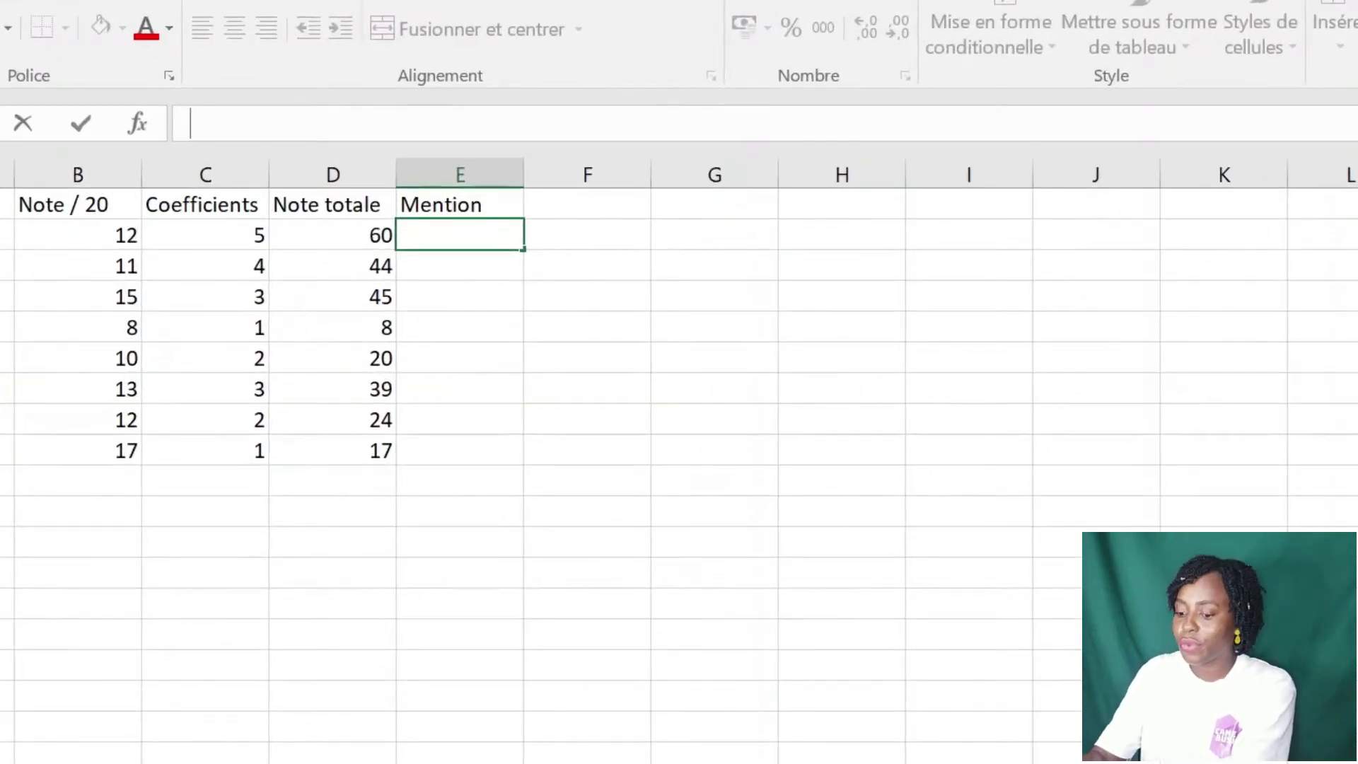
type("+SI(")
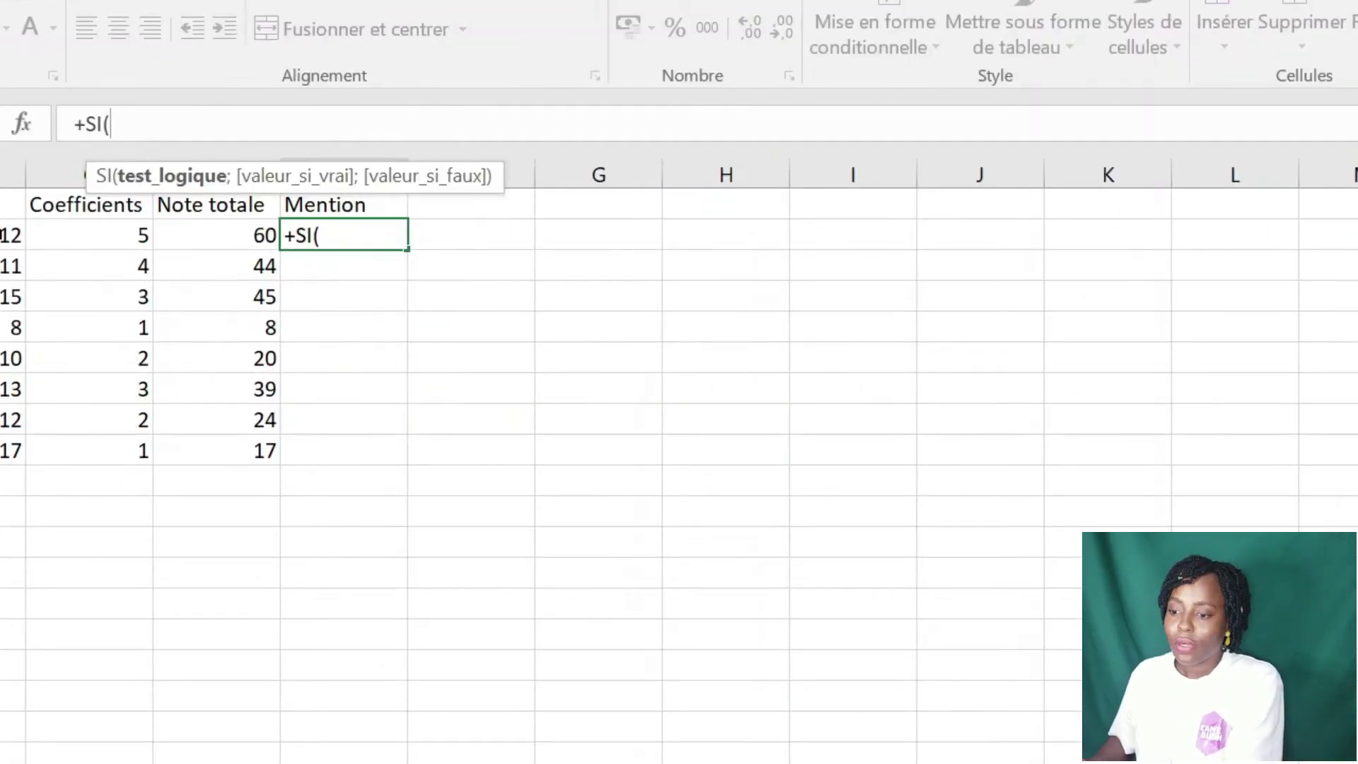
left_click(13, 235)
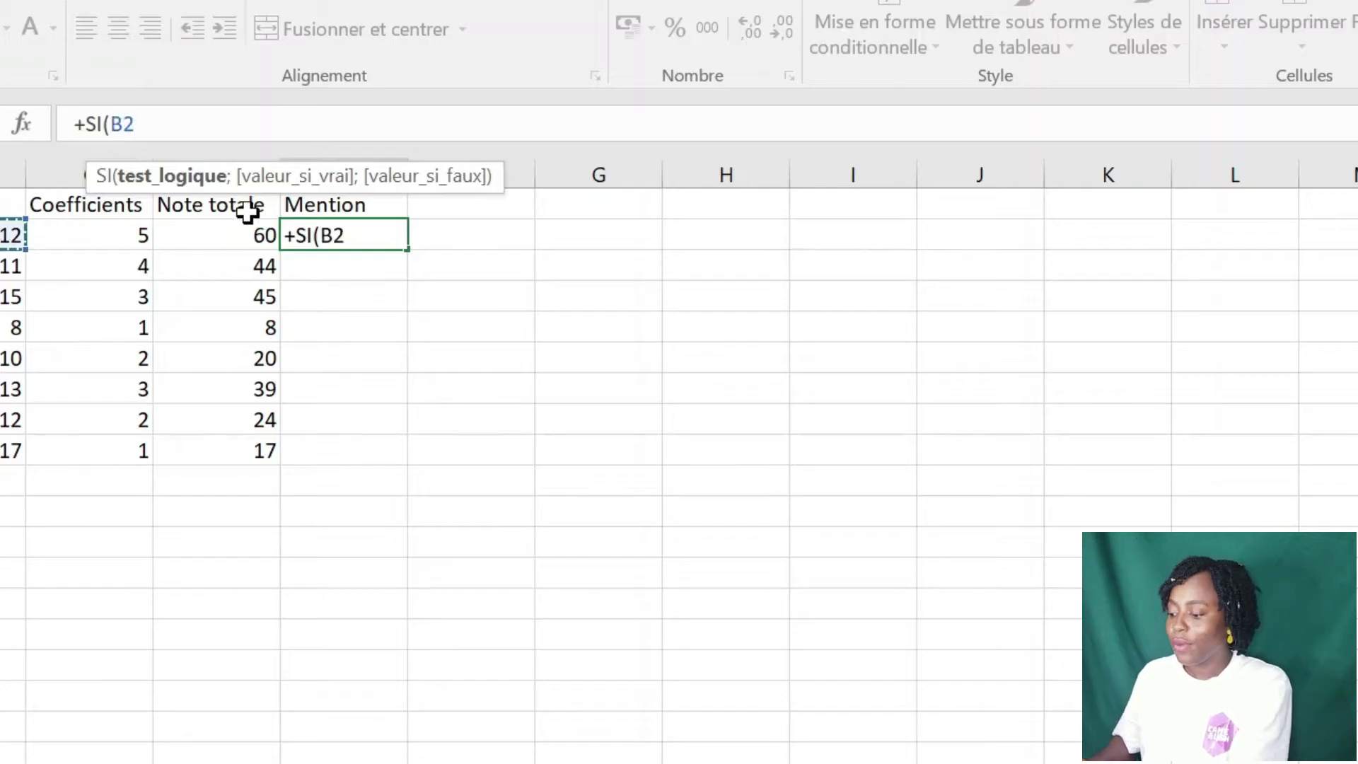
type("<")
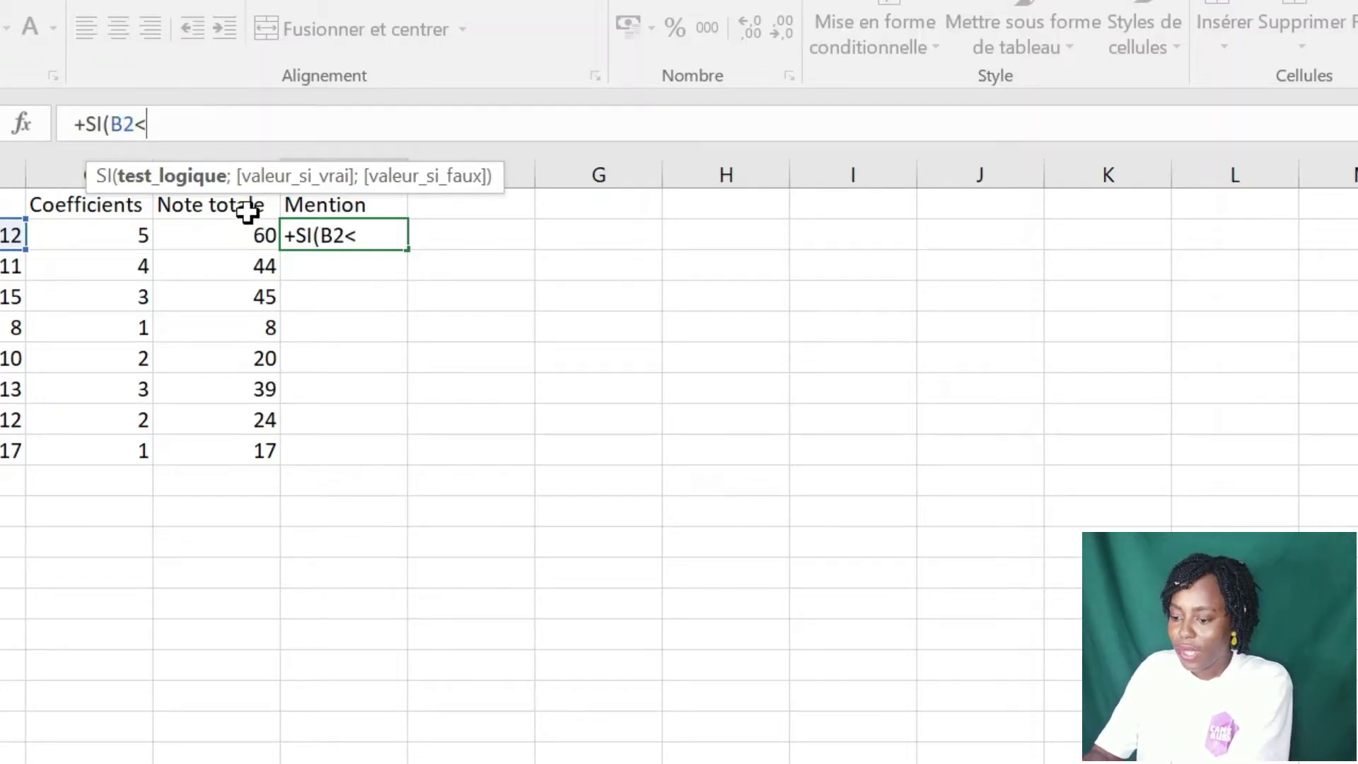
type("10")
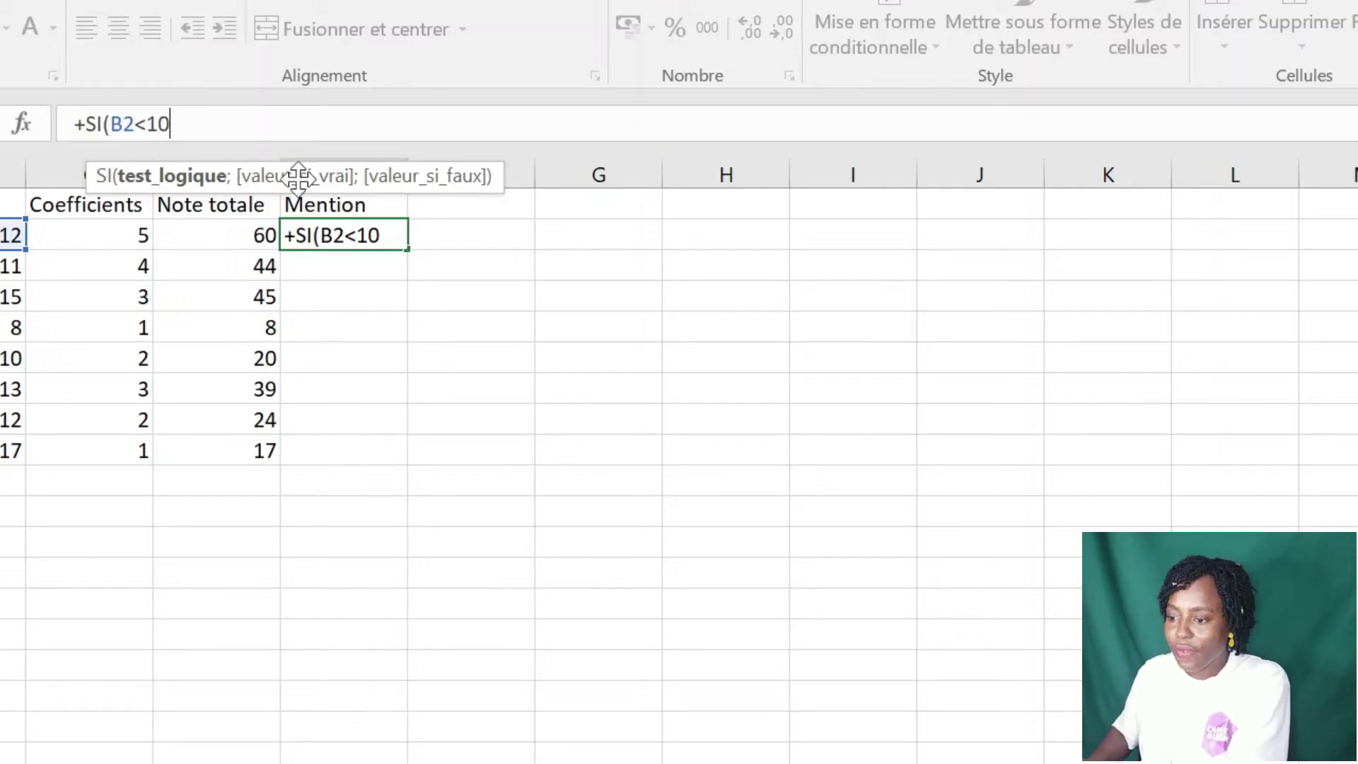
type(";")
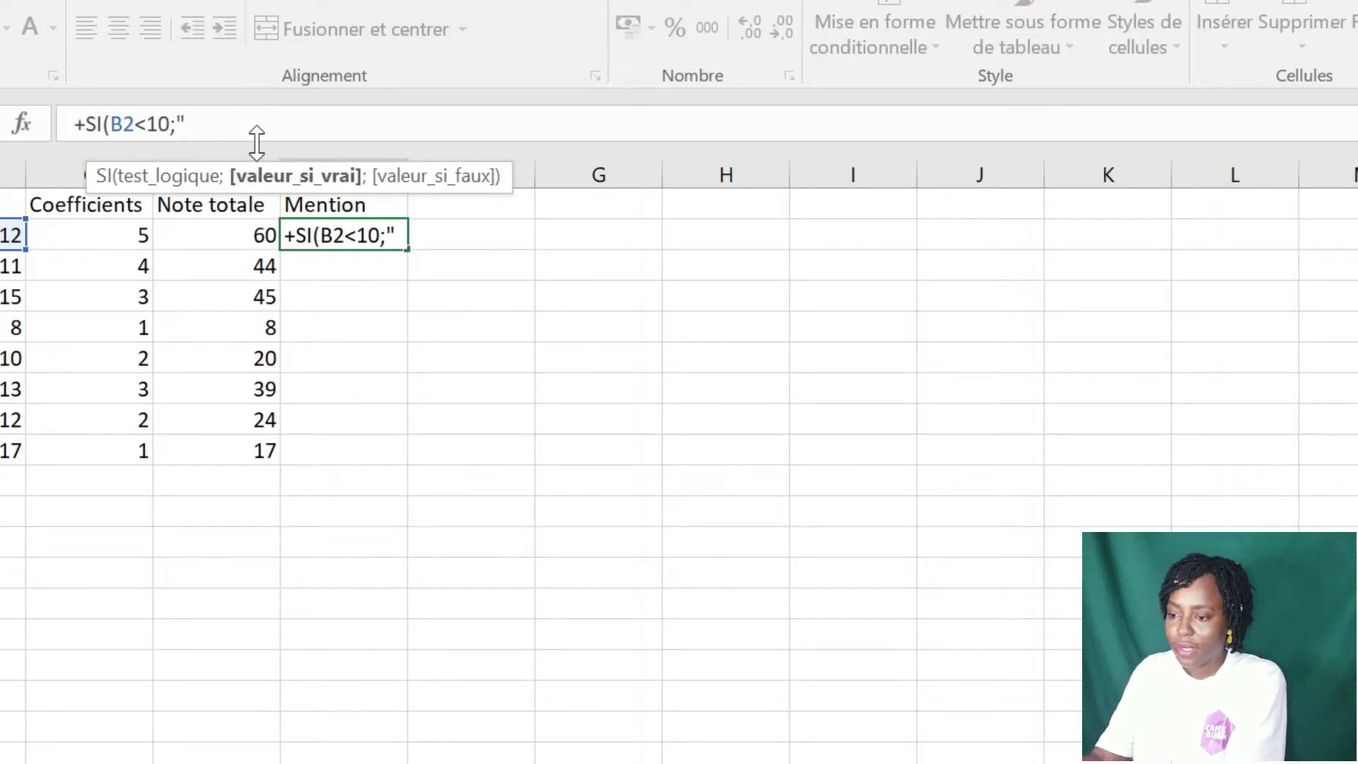
type("M")
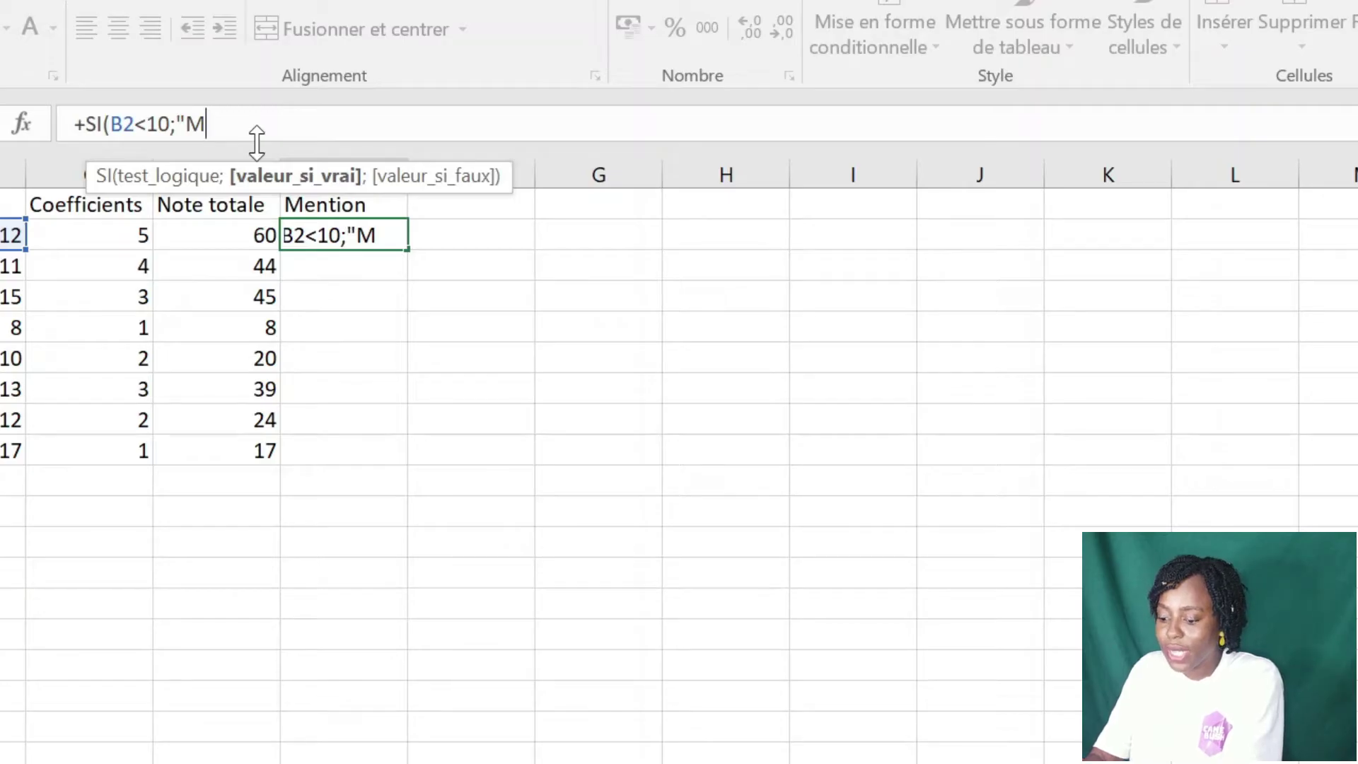
type("ediocre")
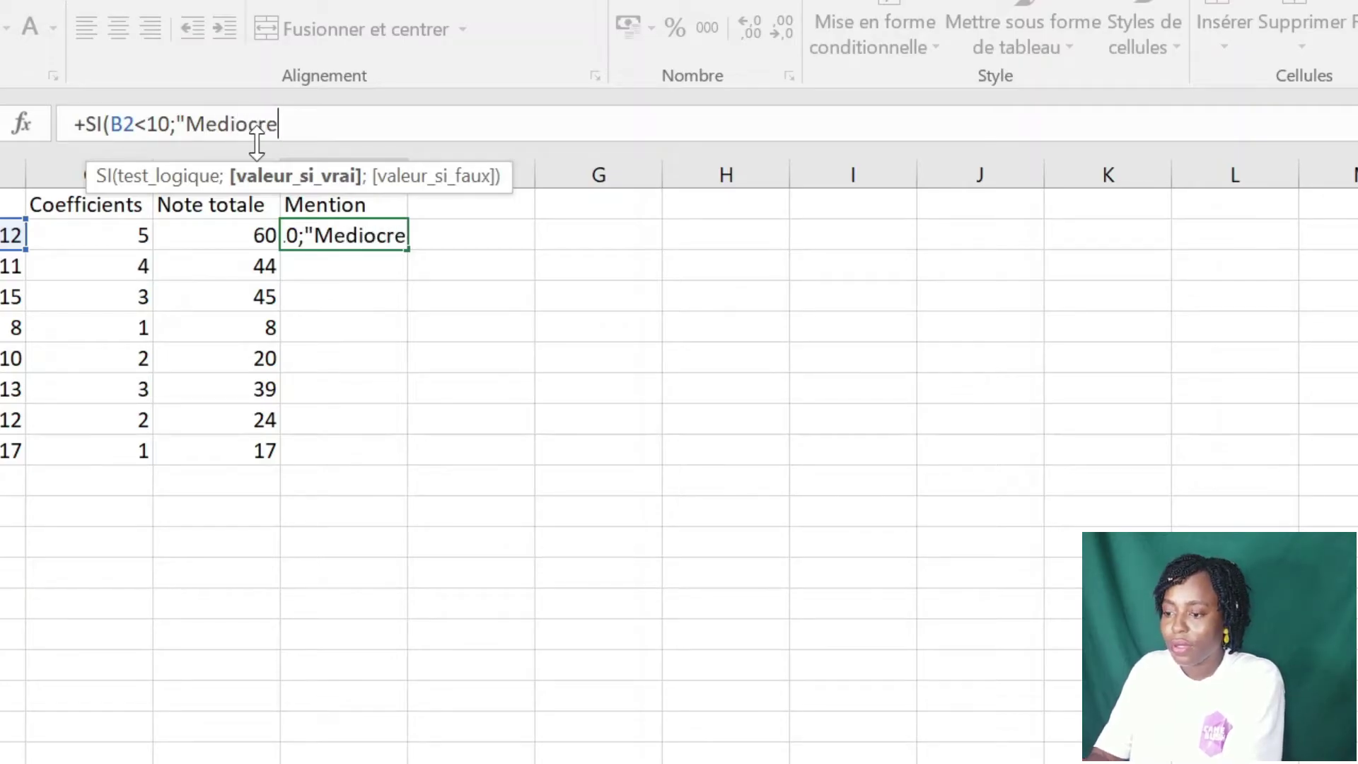
type("\"")
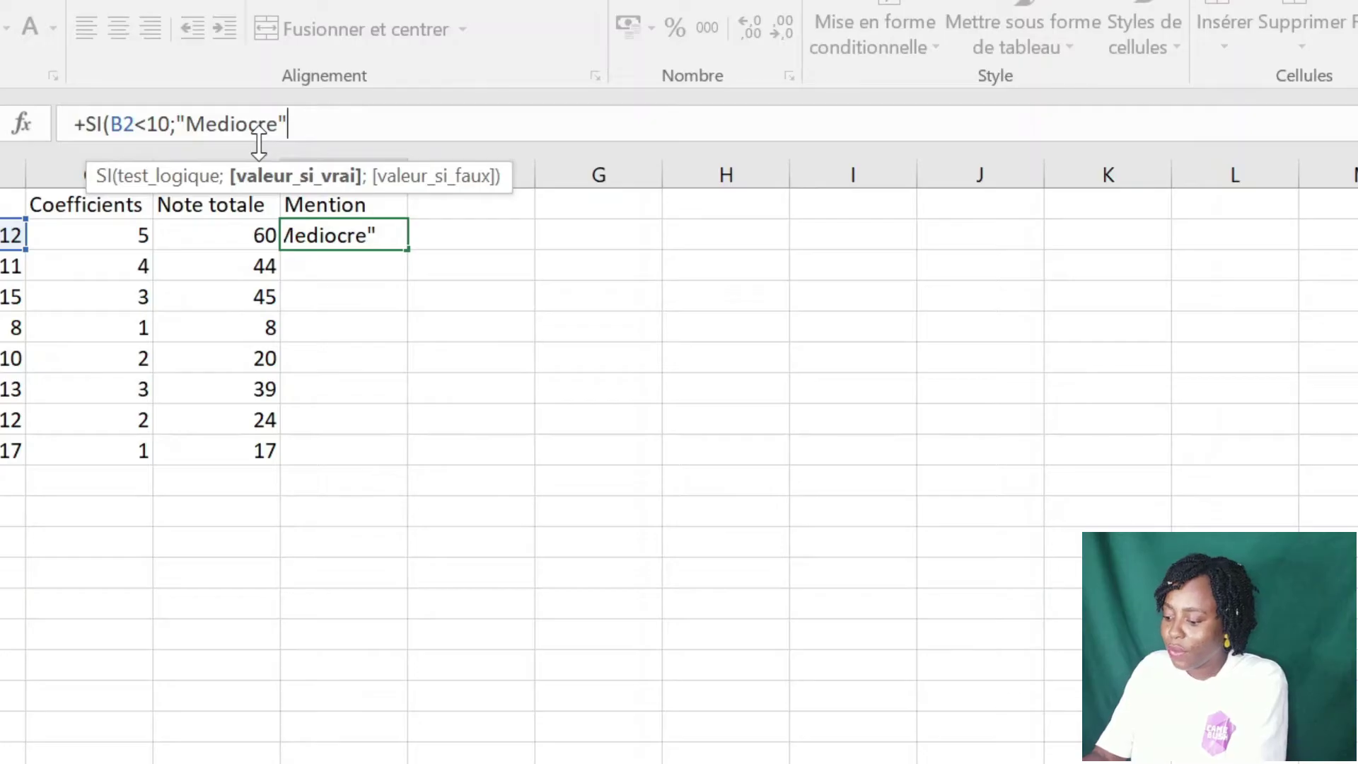
type(";")
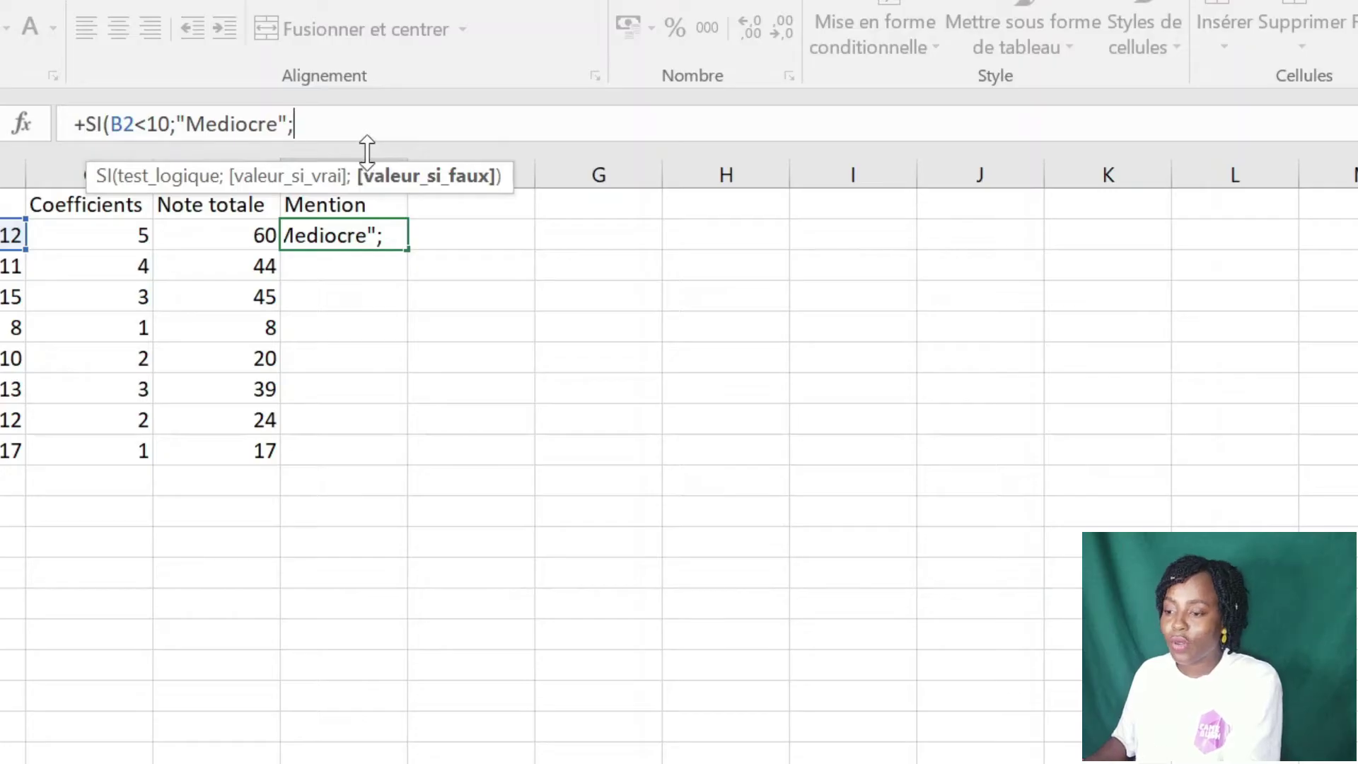
type("i")
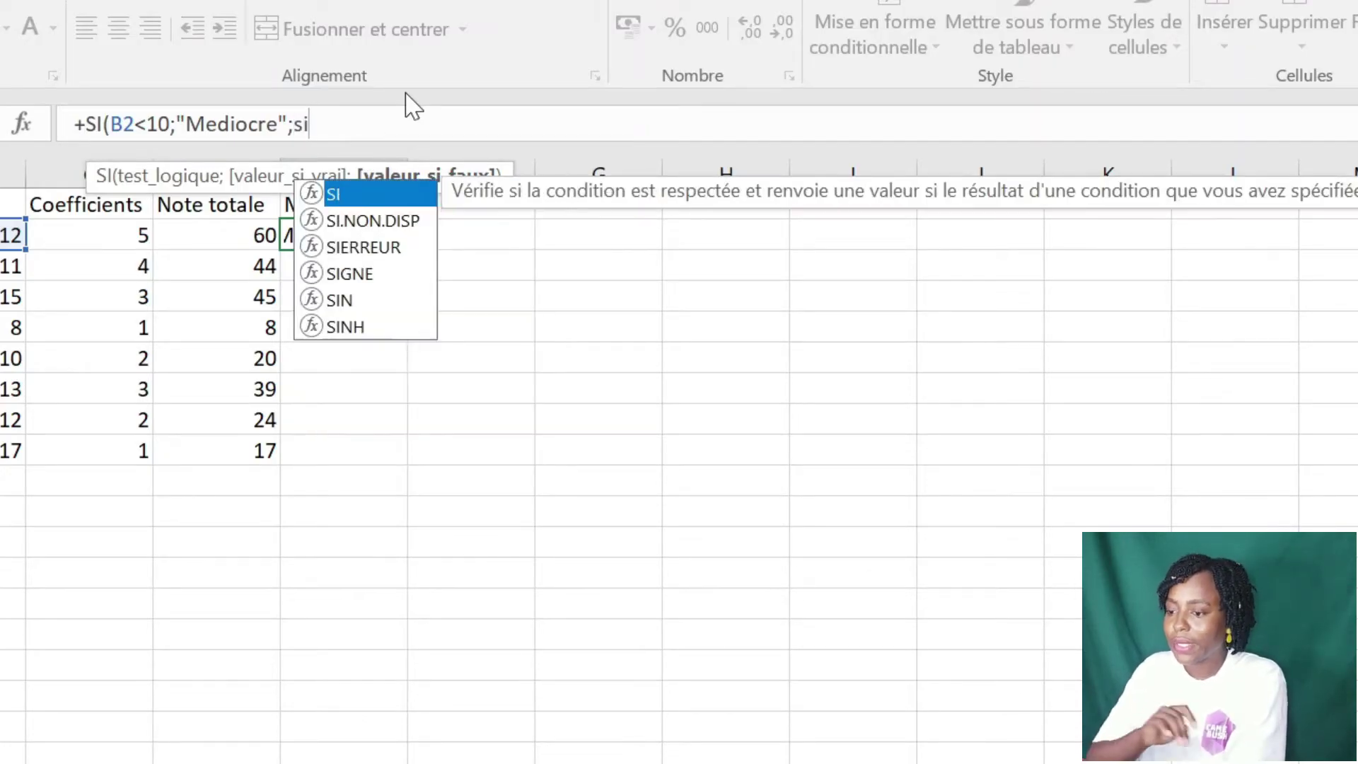
- Nest SI(ET(B2>10;B2<12);"Passable"; into the E2 formula for grades between 10 and 12
double_click(370, 201)
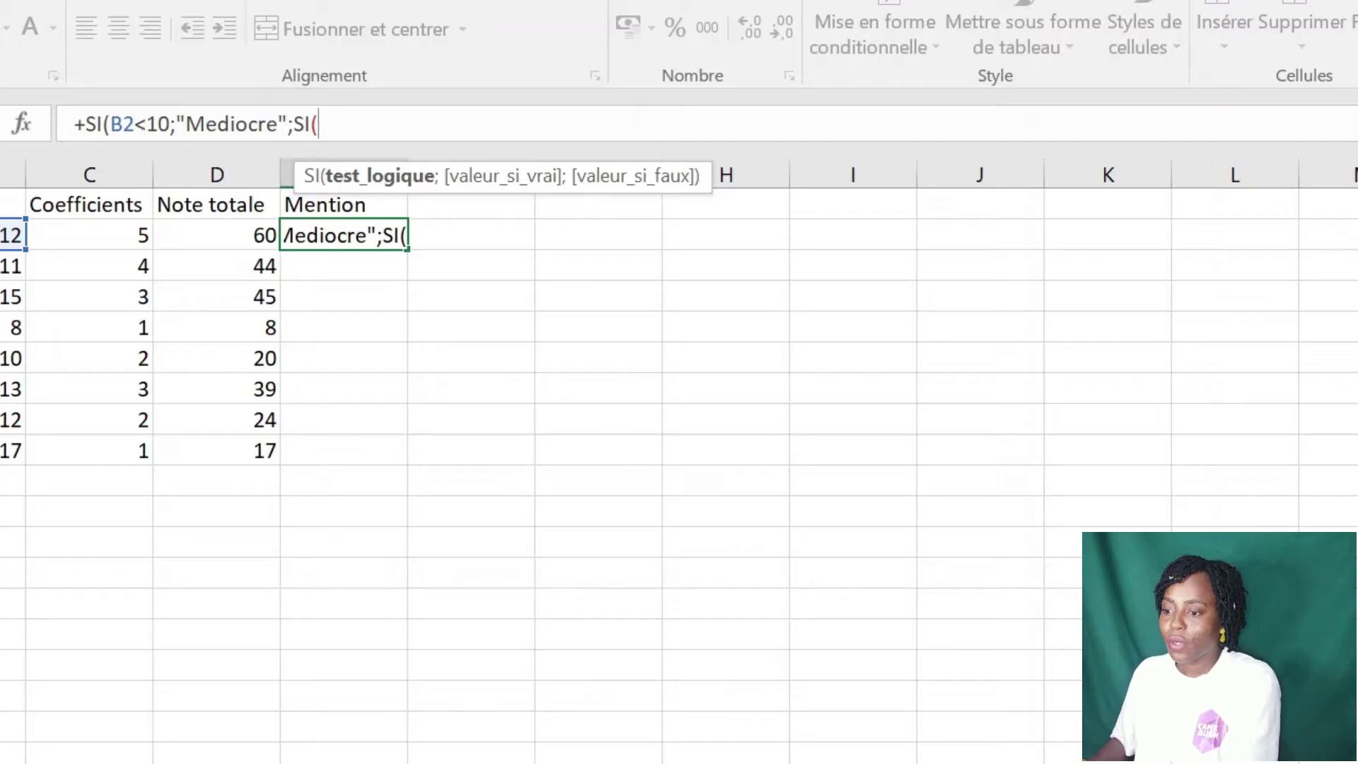
type("et")
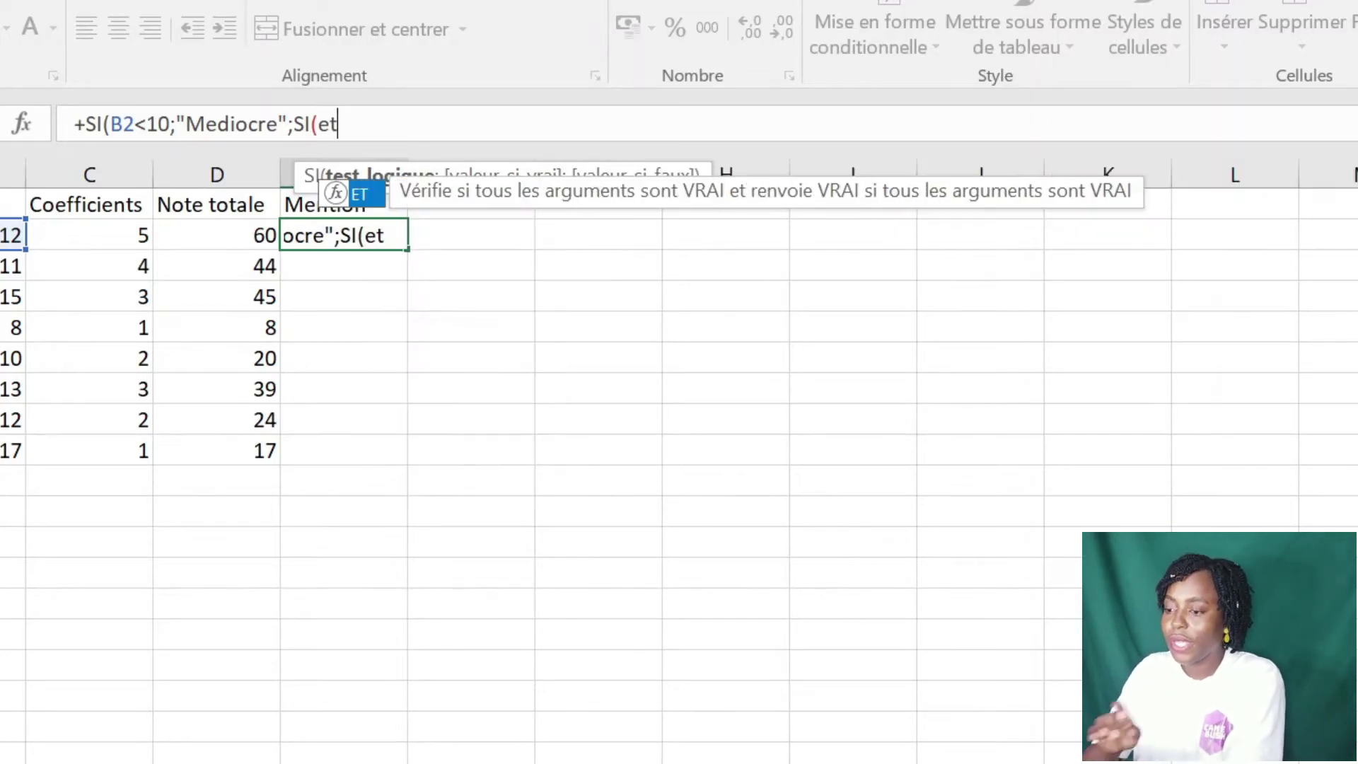
double_click(366, 194)
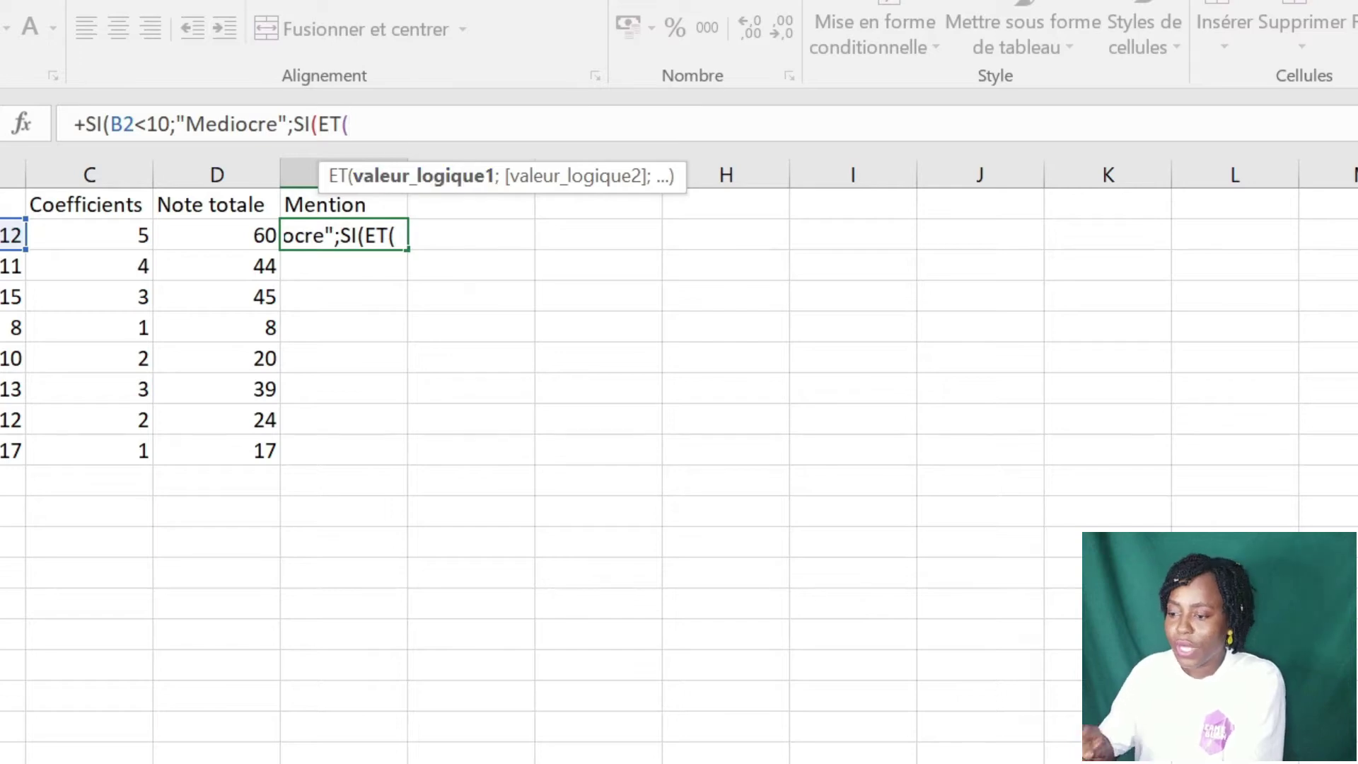
left_click(13, 235)
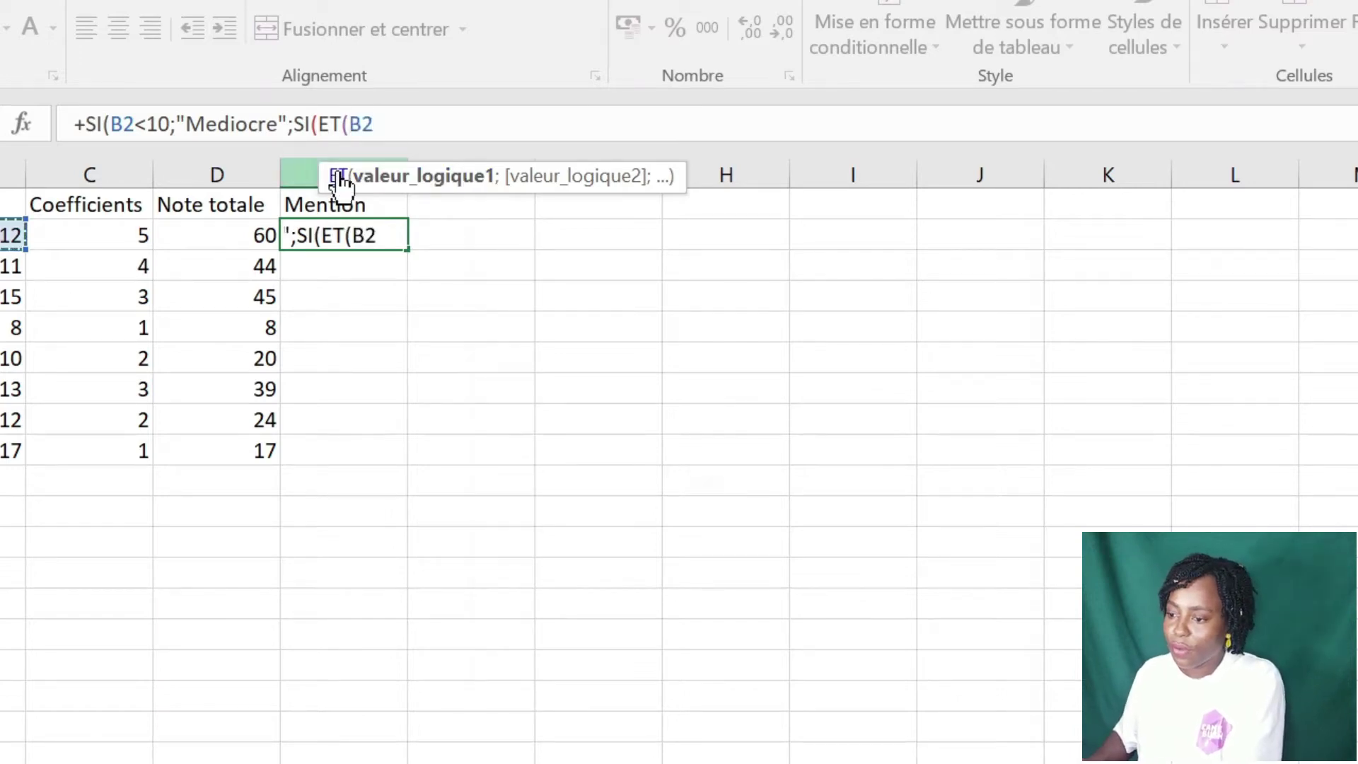
type(">10")
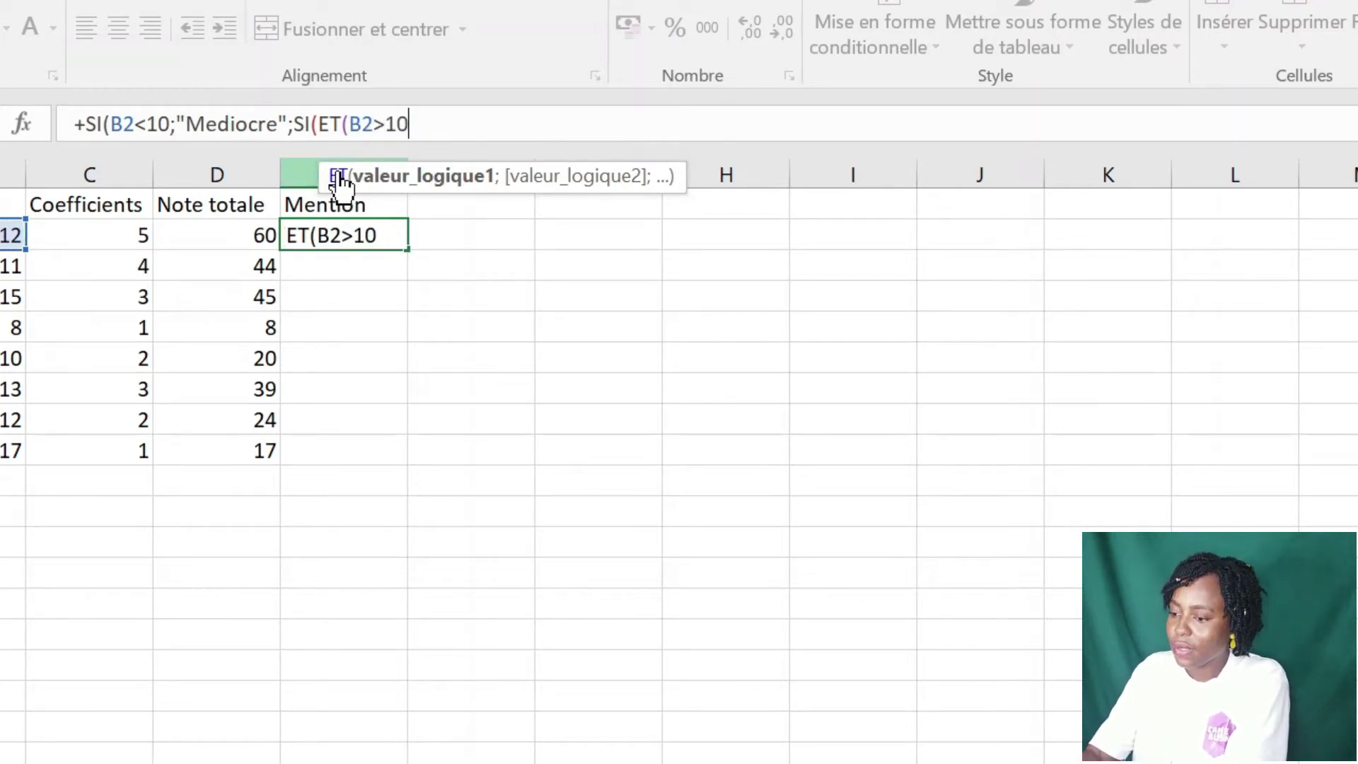
type(";")
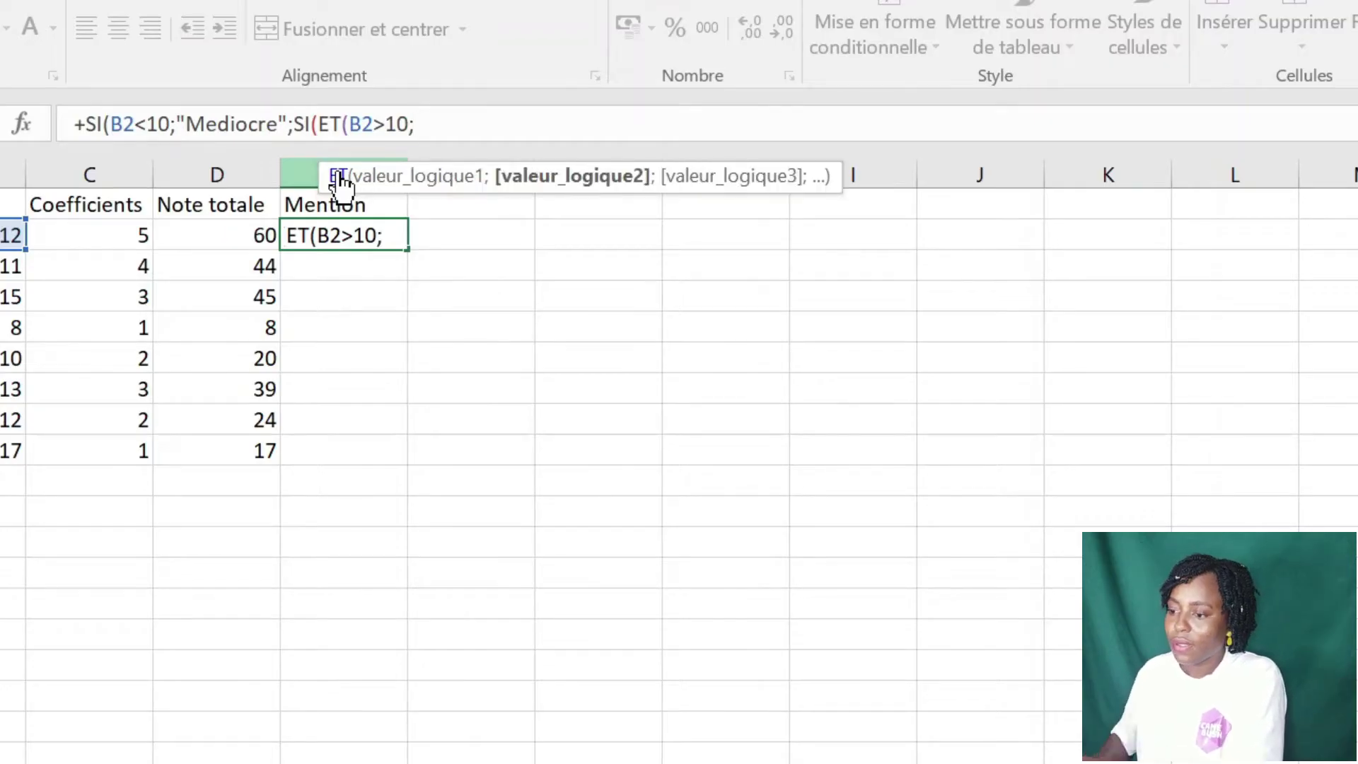
key("Left")
key("Left")
key("Left")
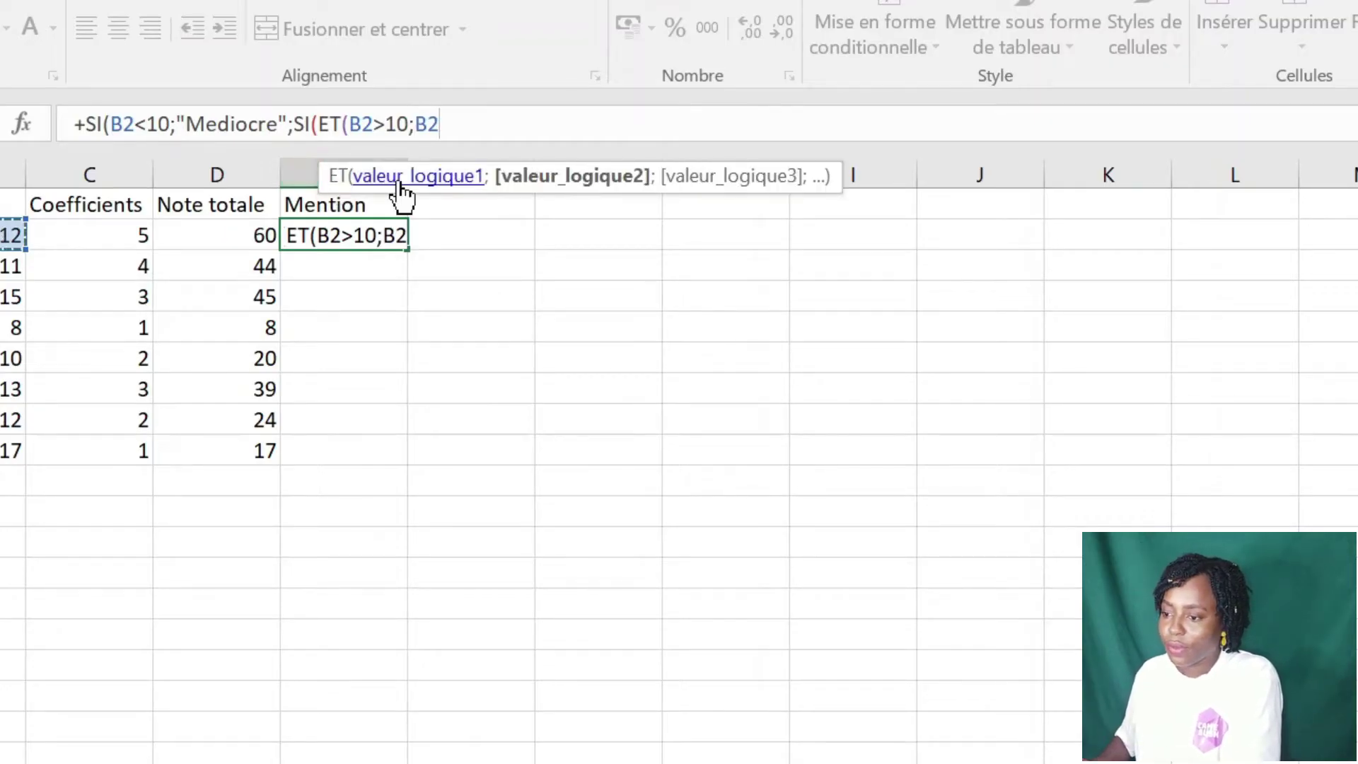
type("<")
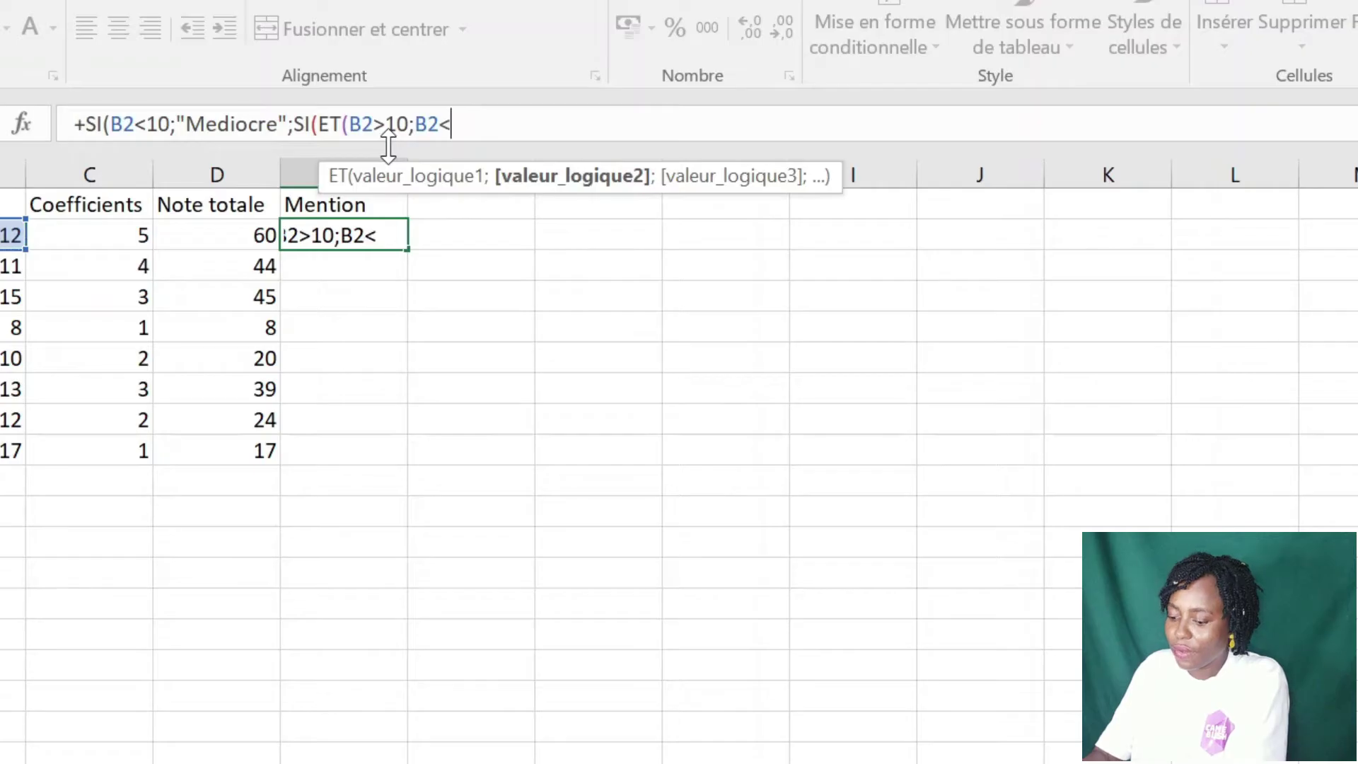
type("12")
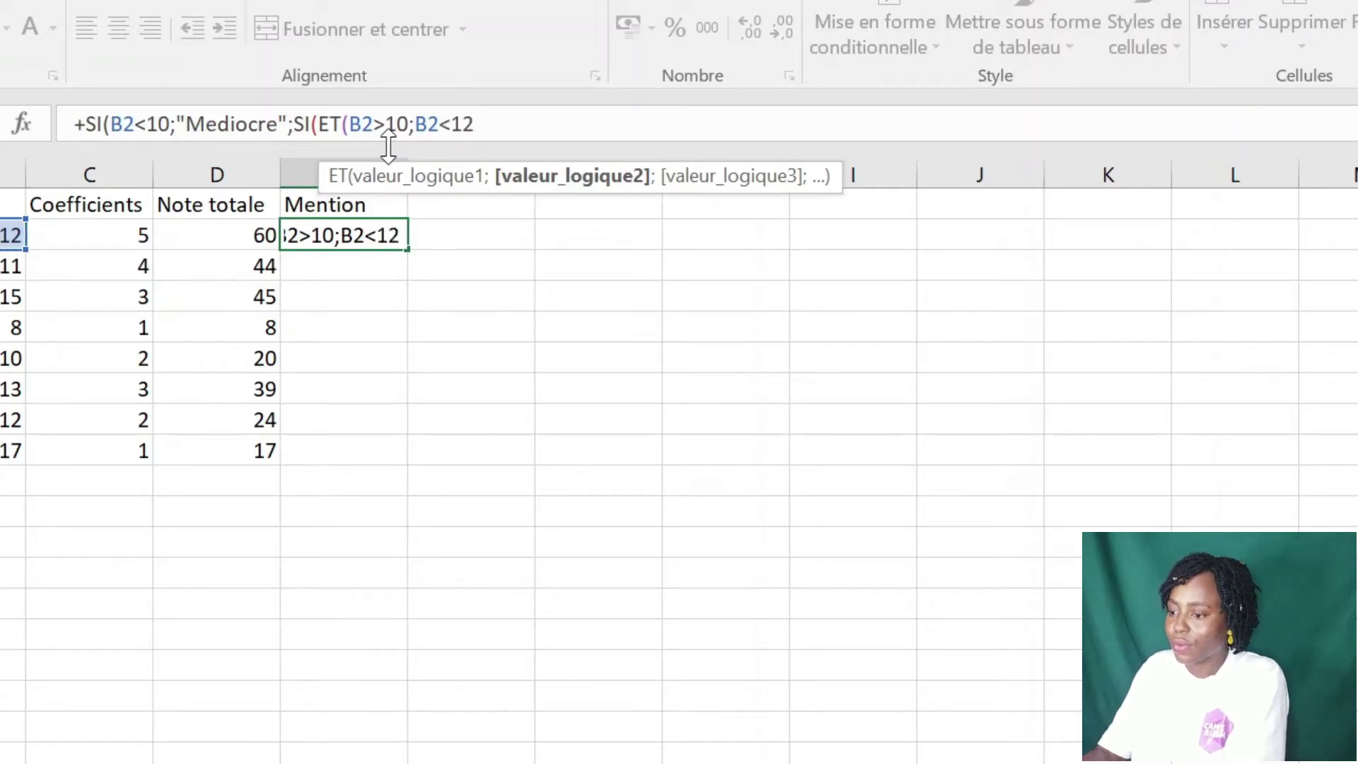
type(")")
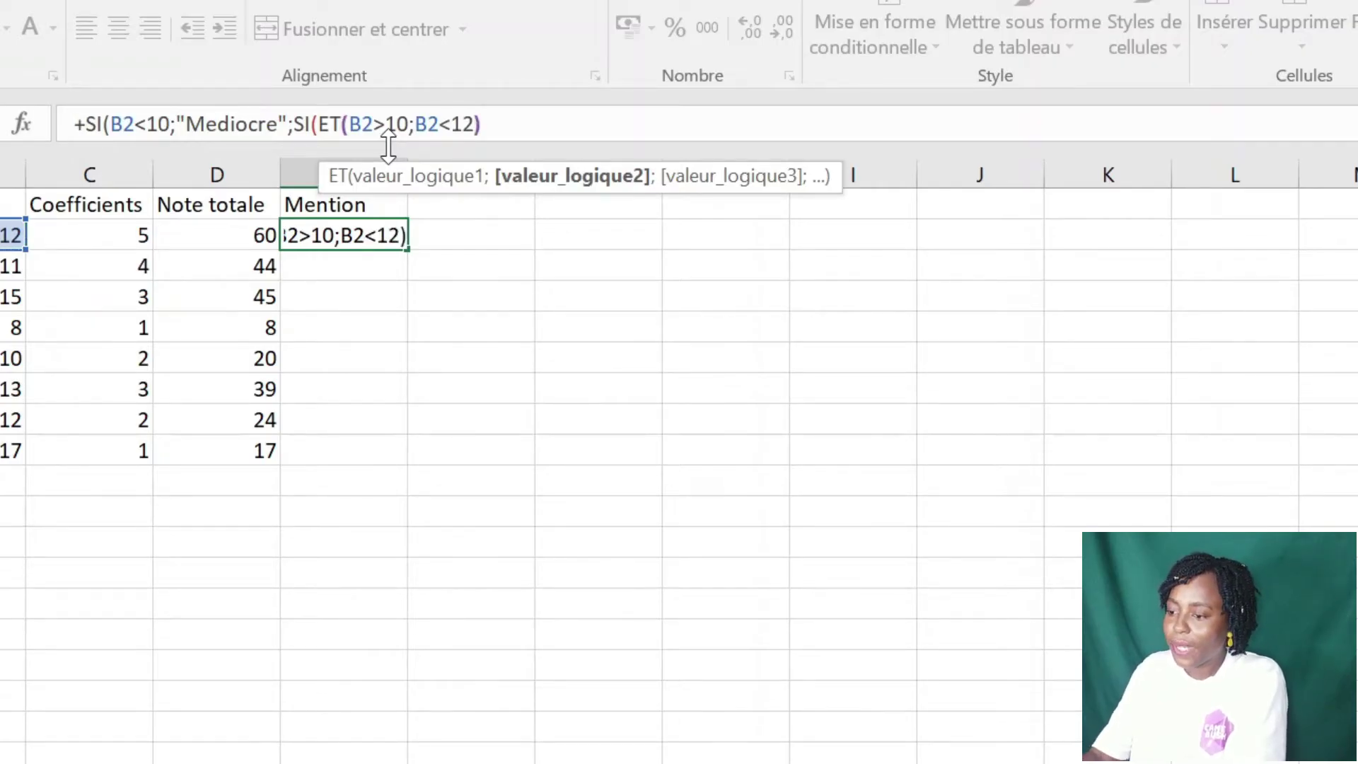
type(";")
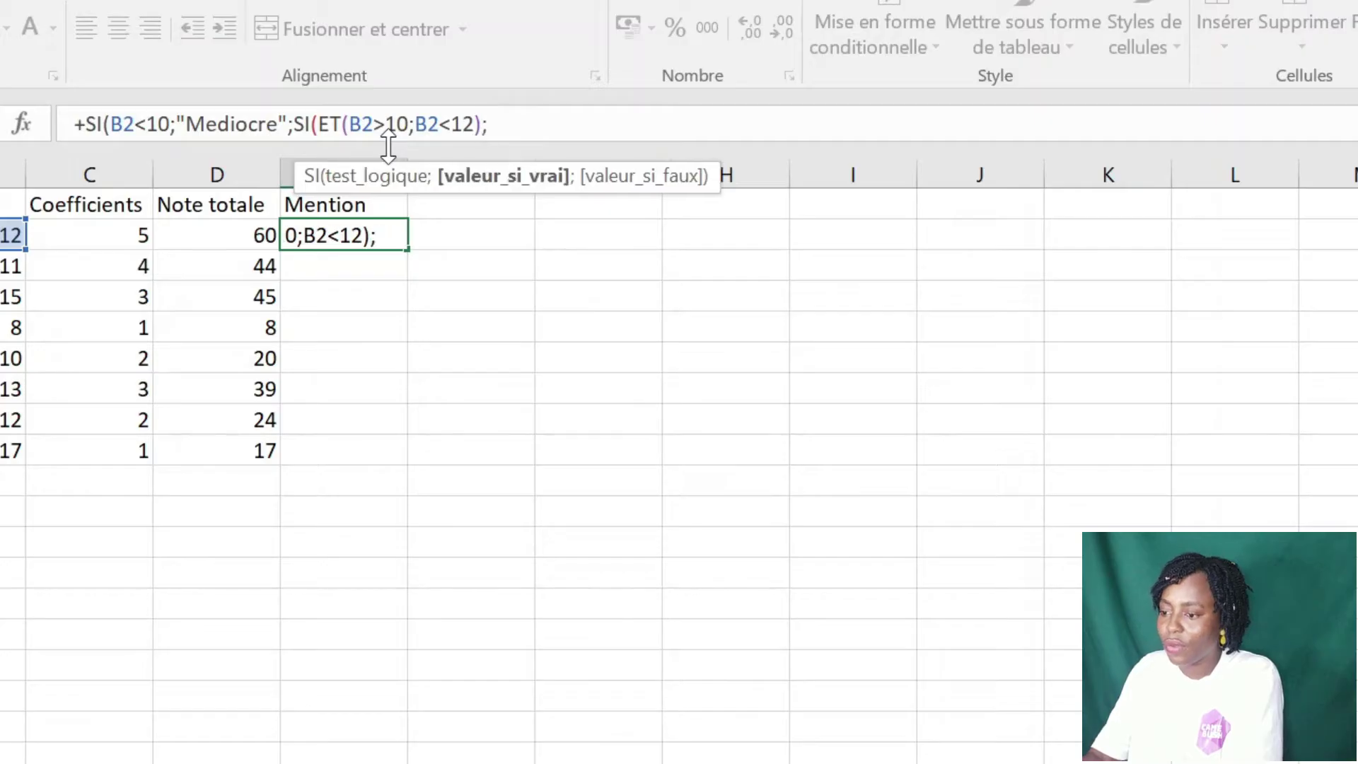
type("\"")
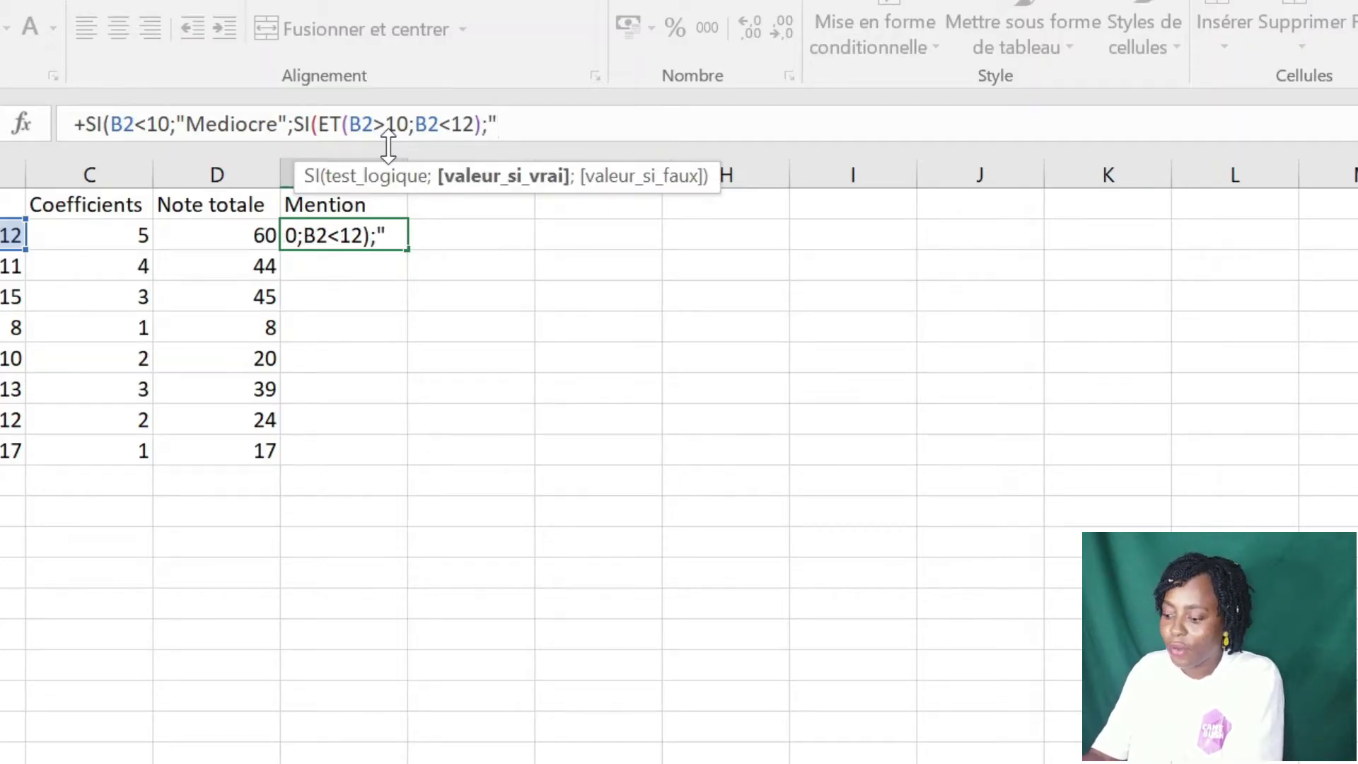
type("Pas")
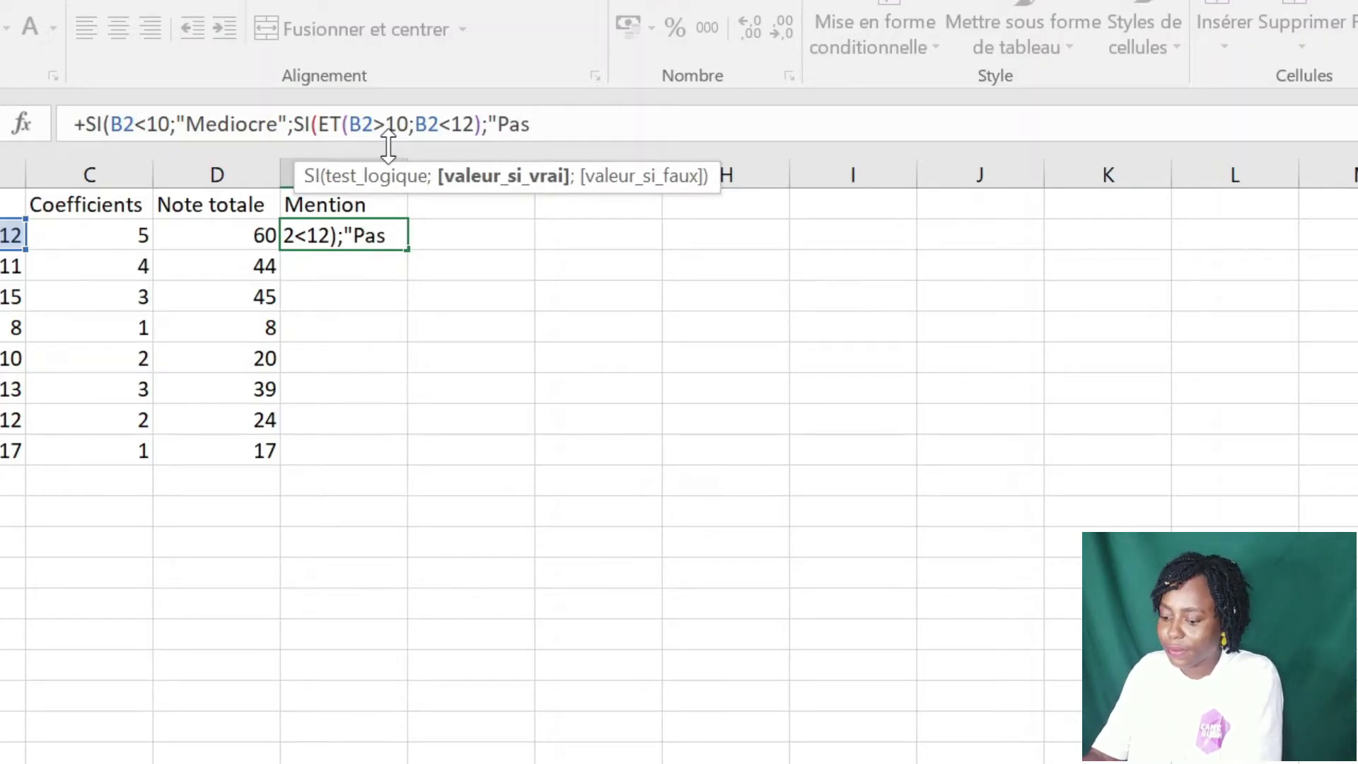
type("sable")
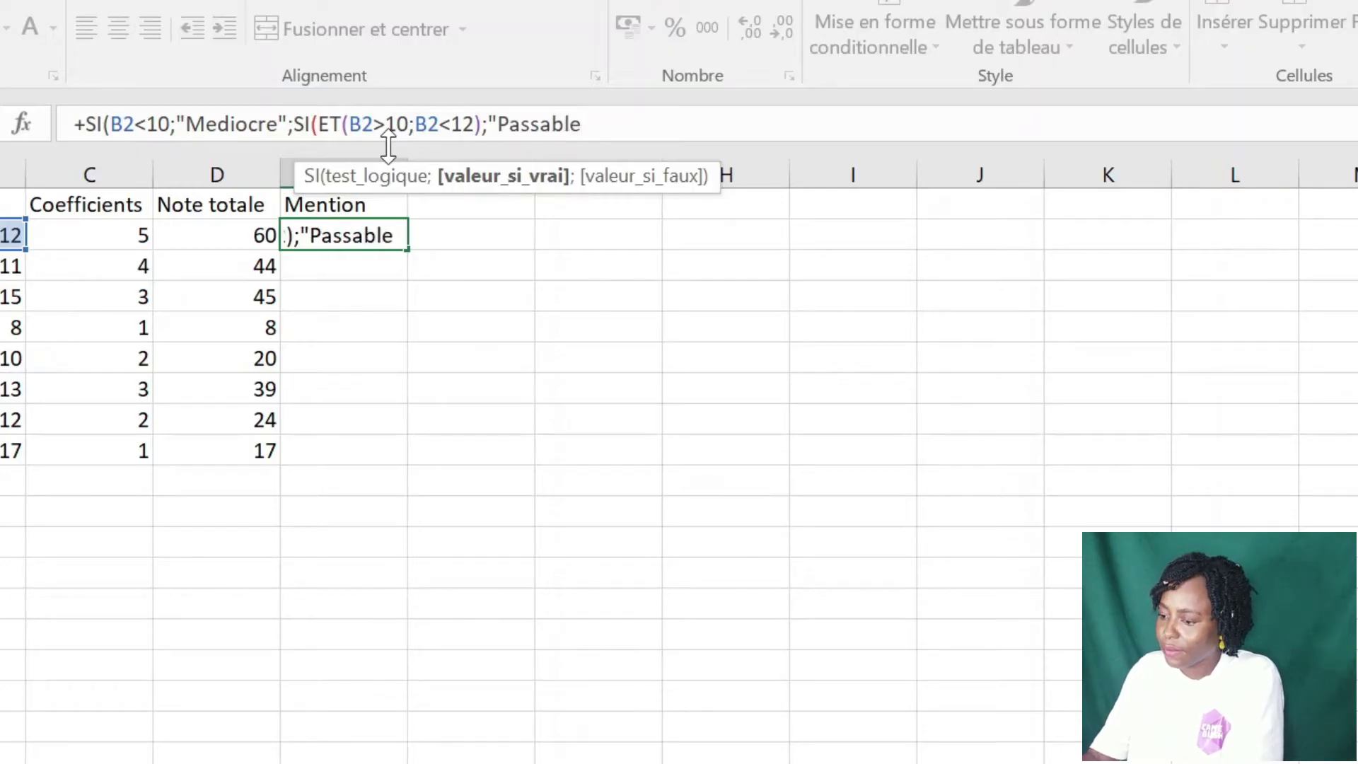
type("\"")
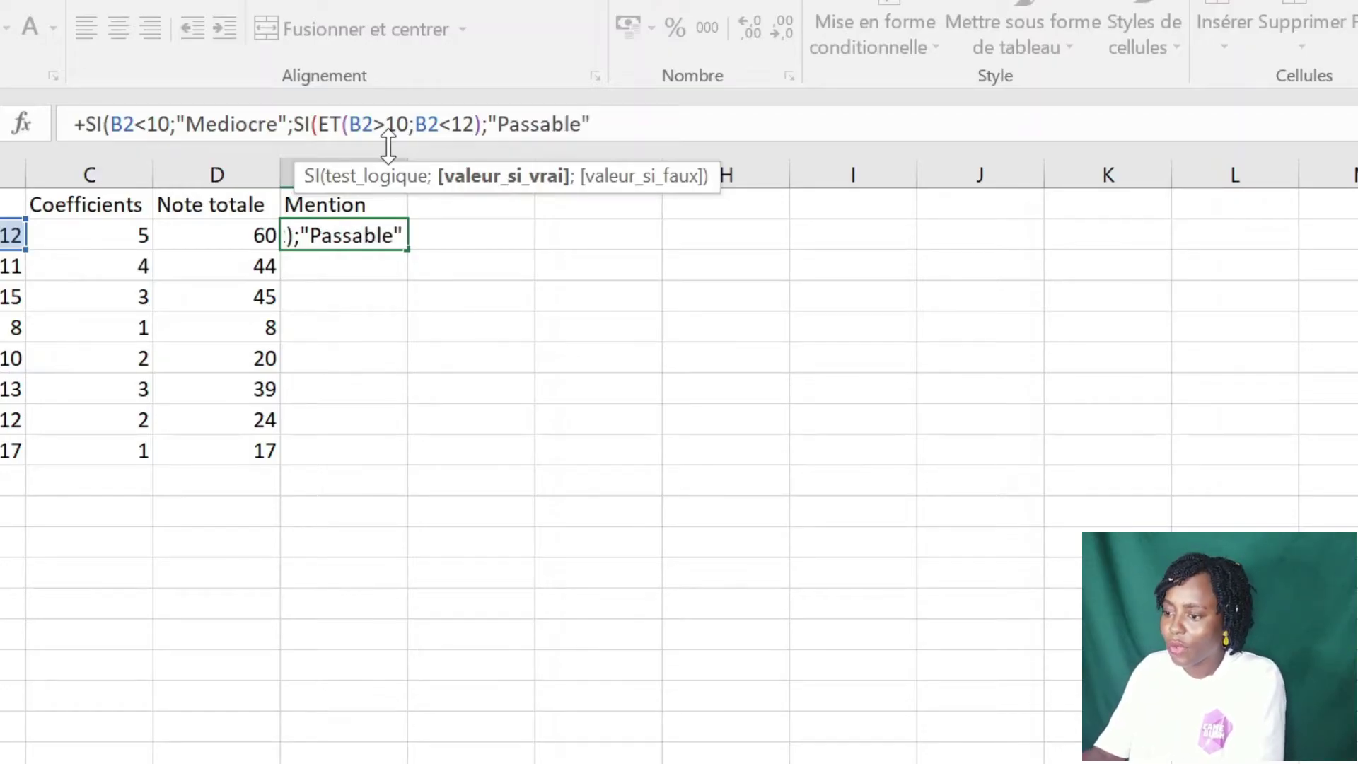
type(";si")
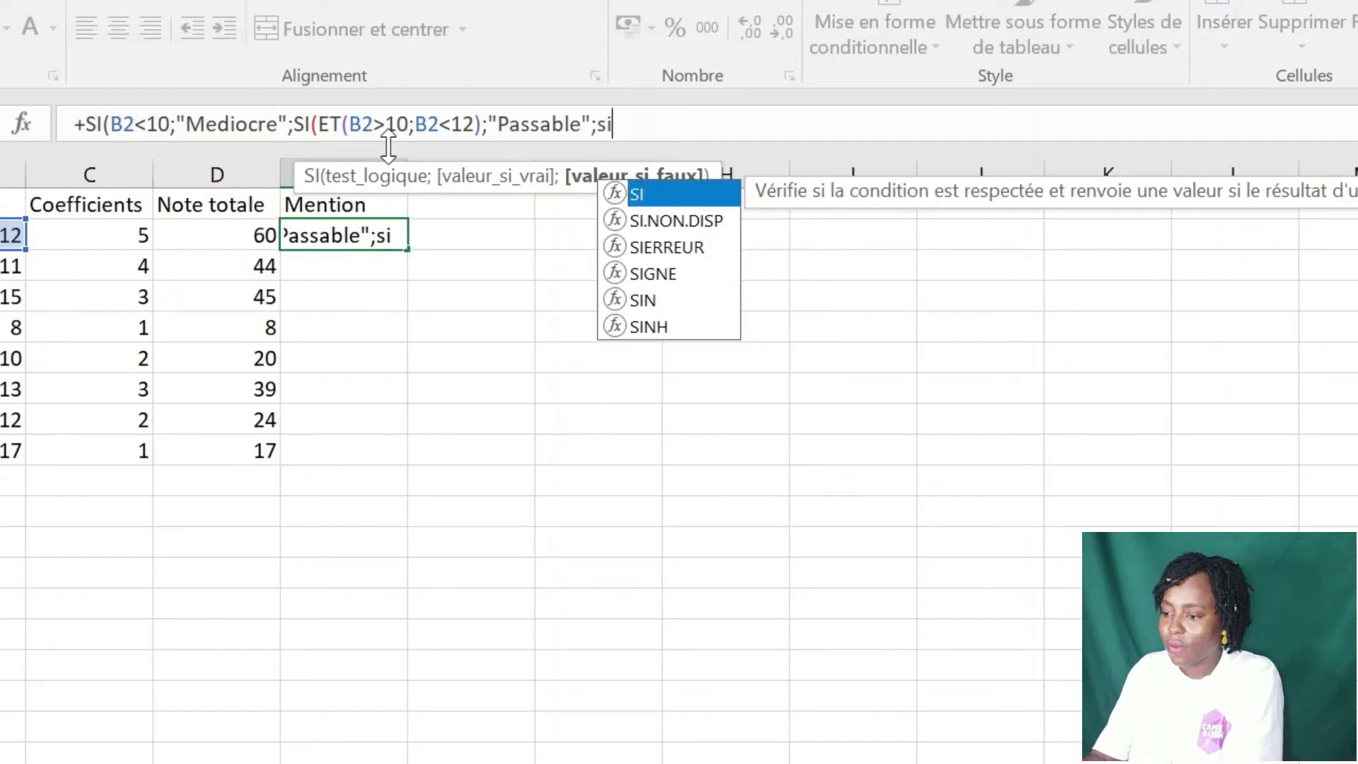
- Nest SI(ET(B2>12;B2<14);"Assez-bien"; as the next condition in the E2 formula
double_click(643, 189)
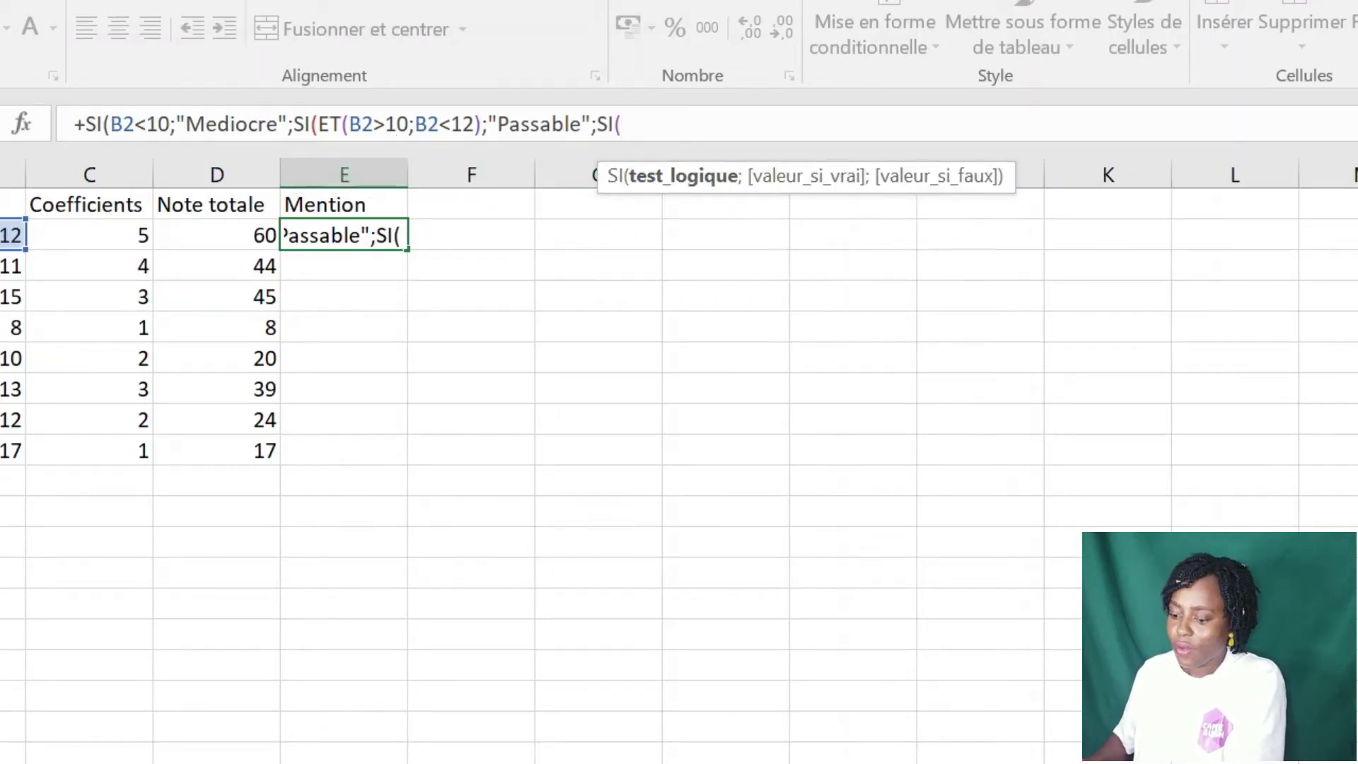
type("Et")
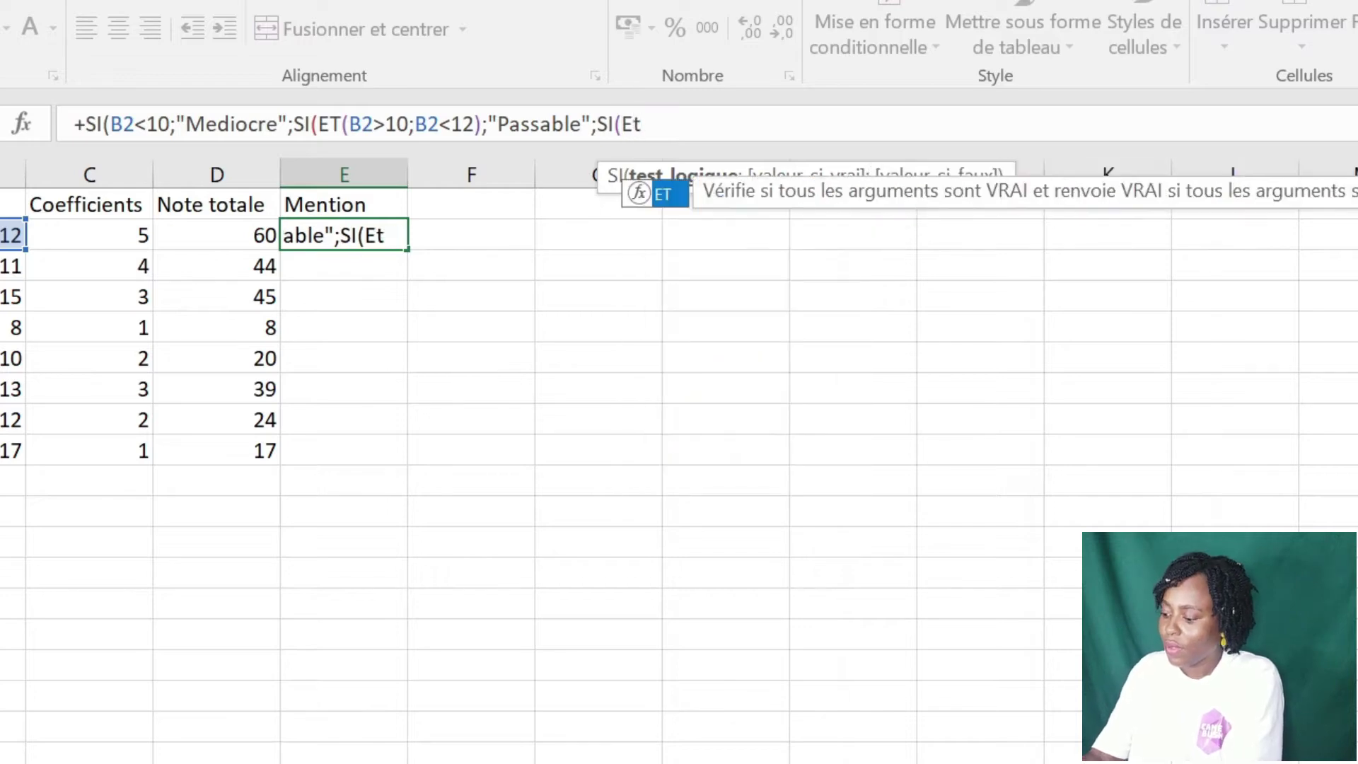
double_click(678, 209)
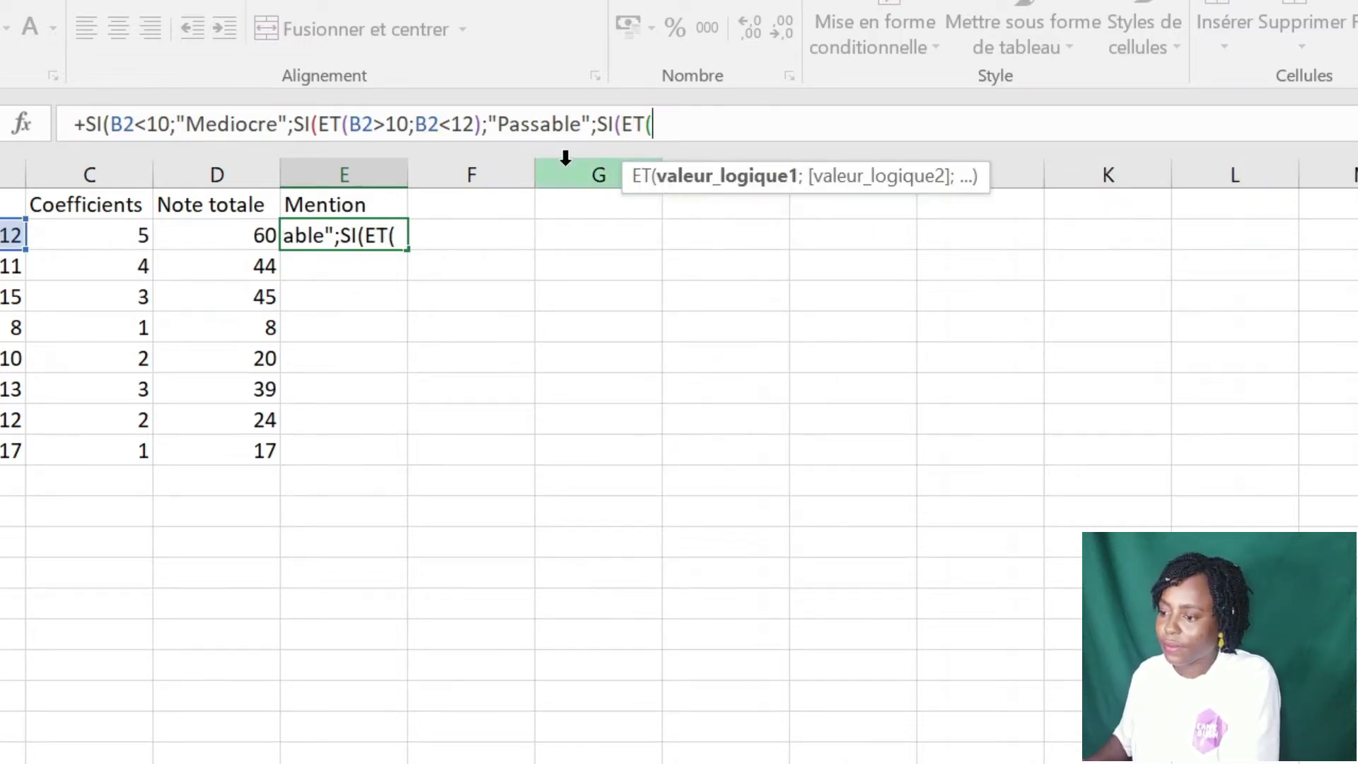
left_click(12, 234)
type(">12")
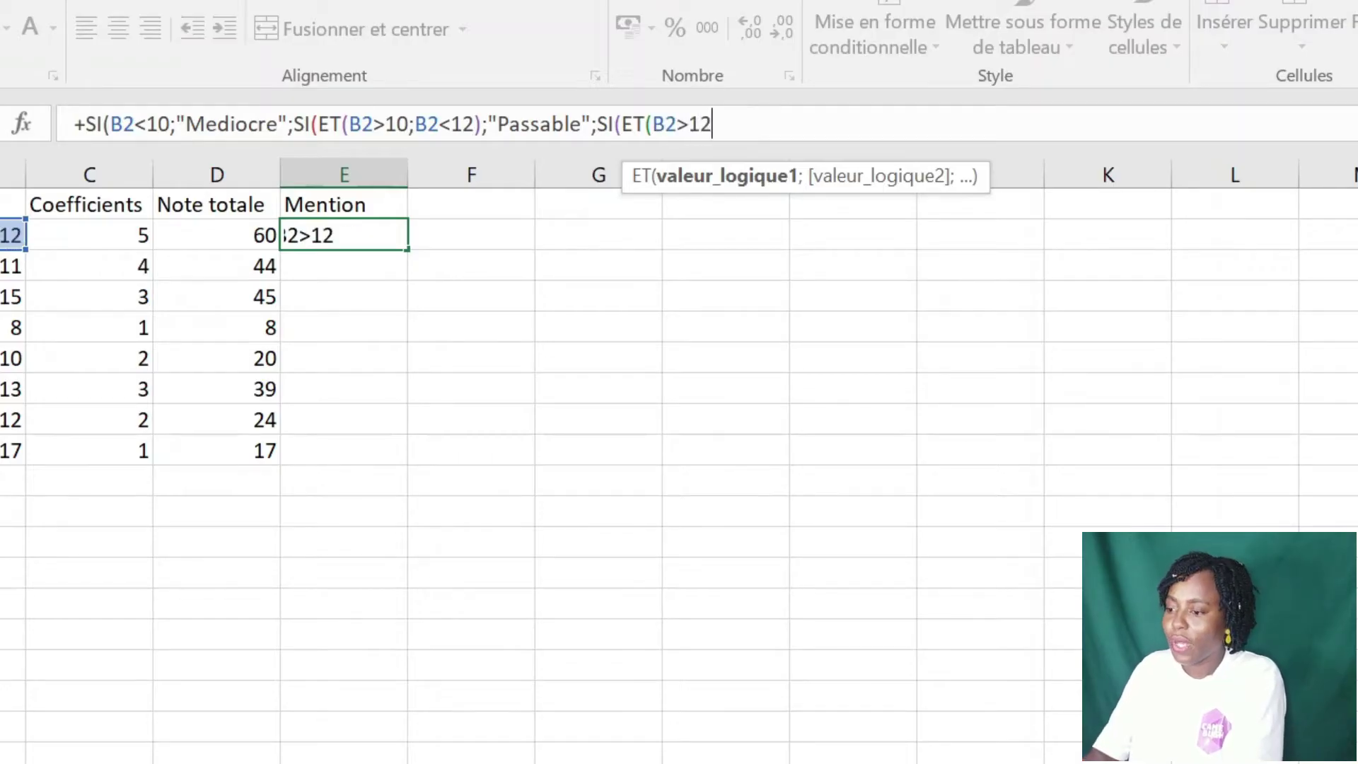
type(";")
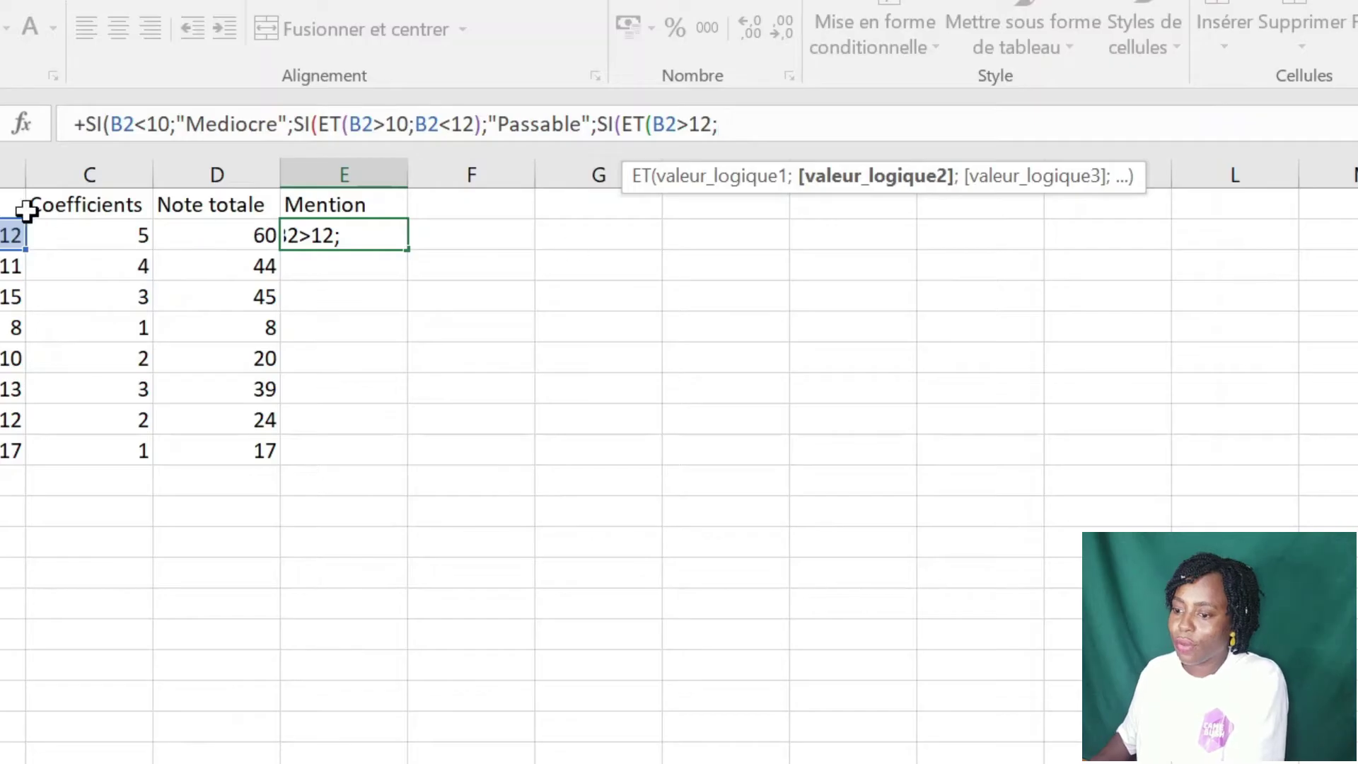
left_click(10, 233)
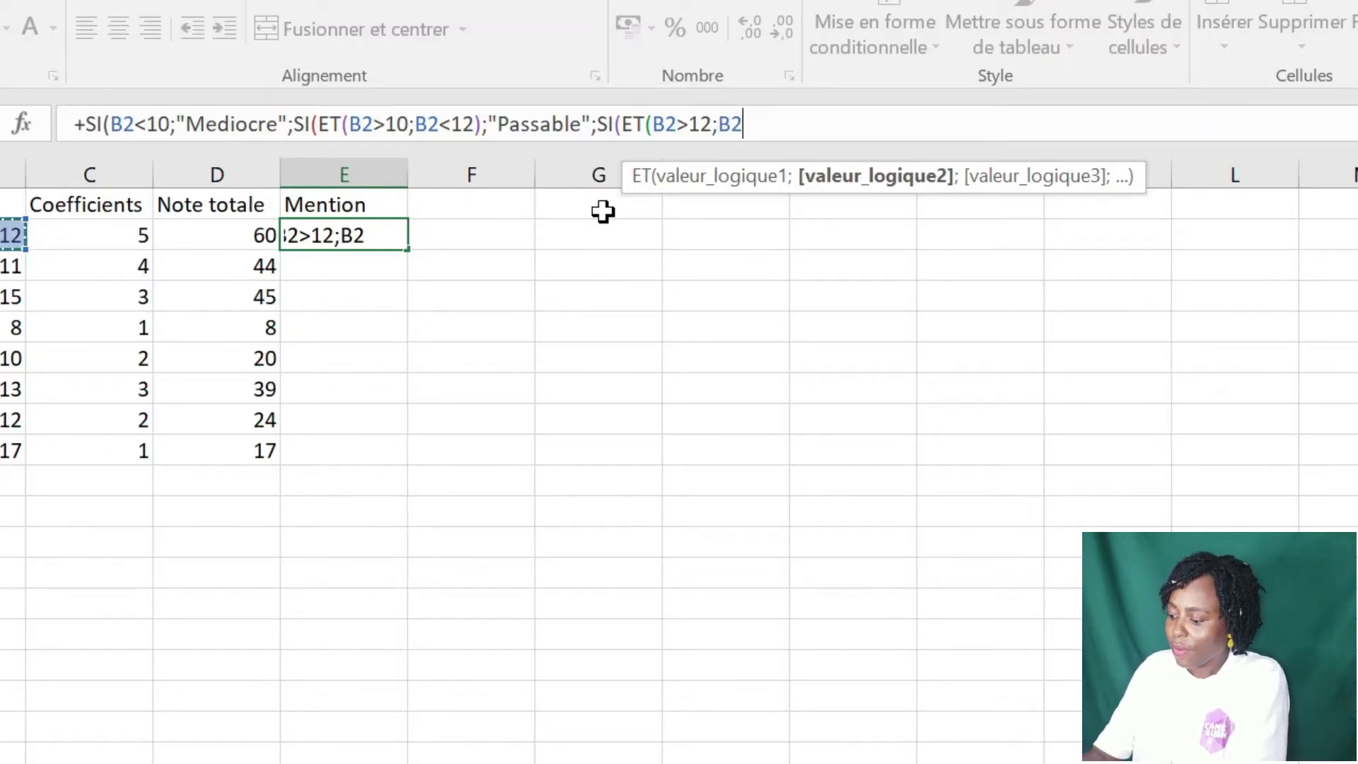
type("<")
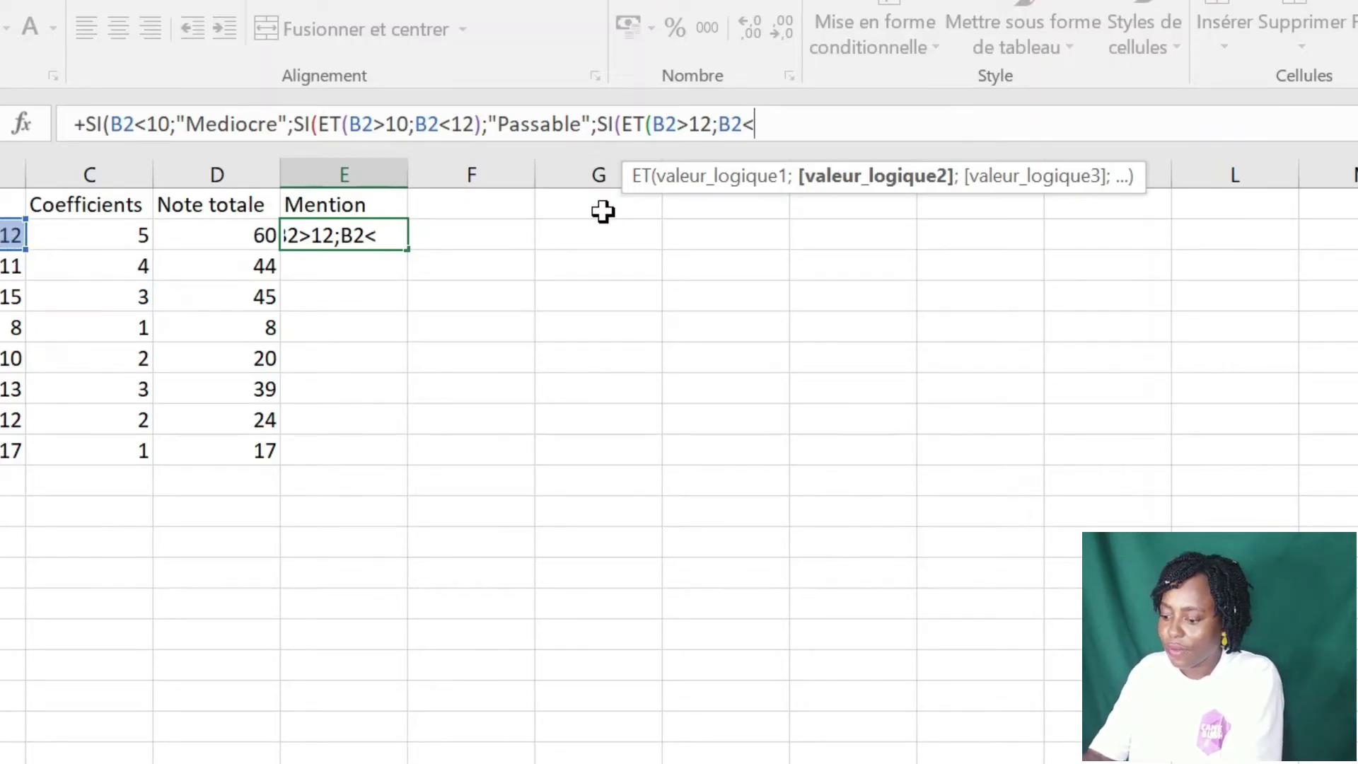
type("14")
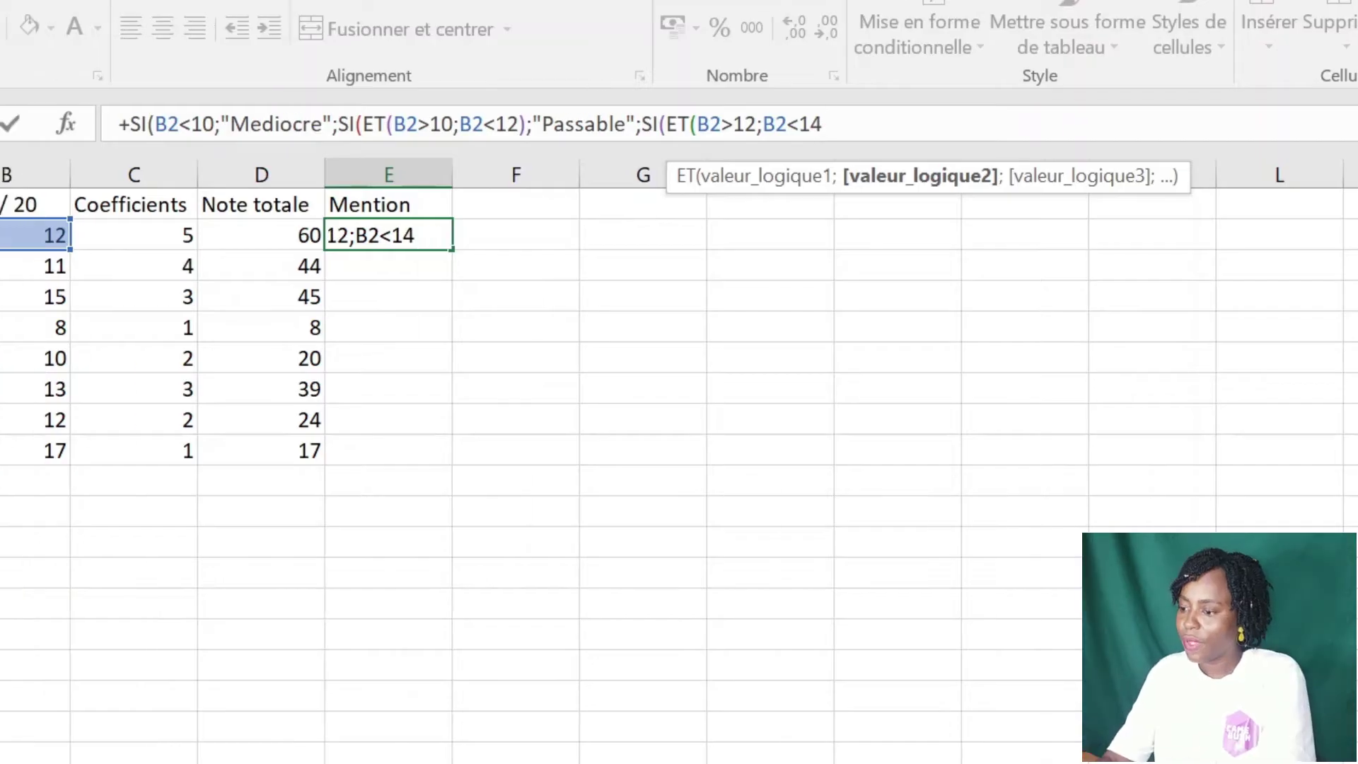
type(");")
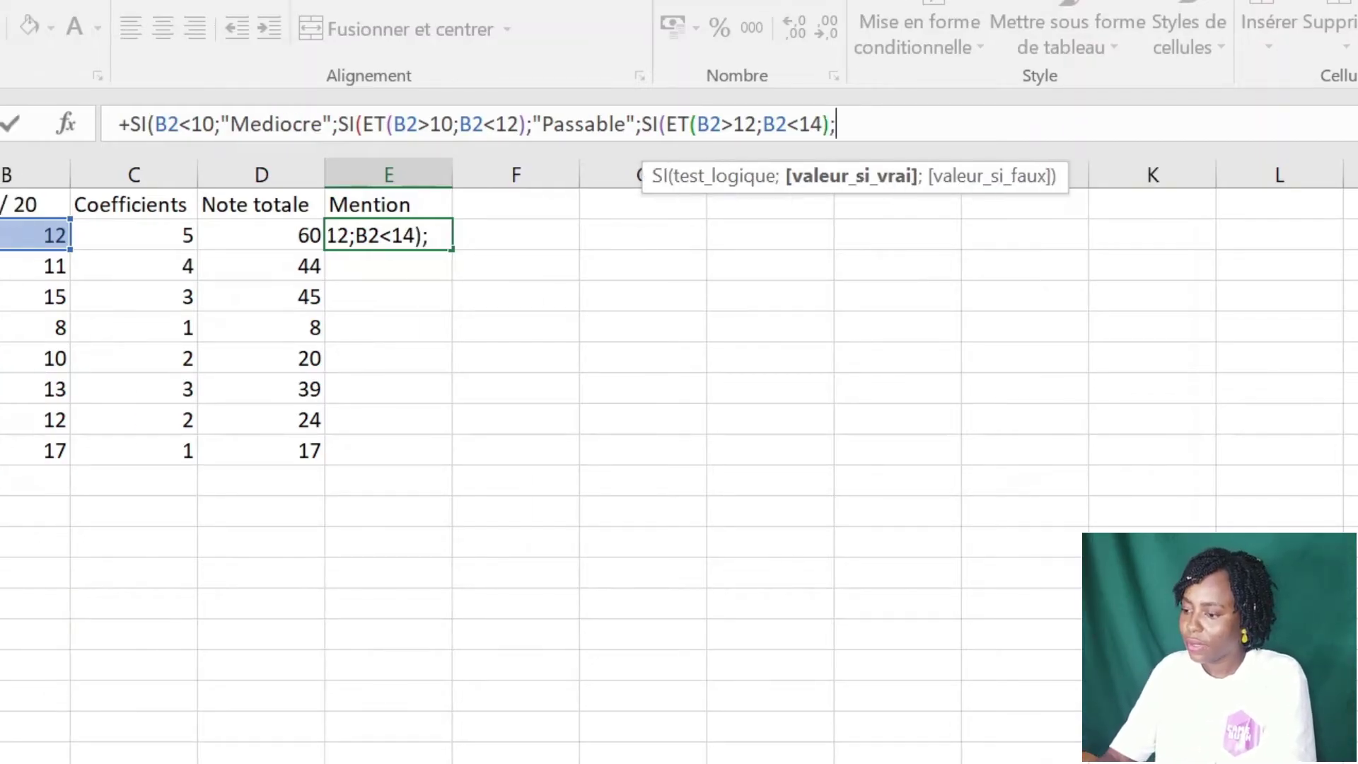
type("\"")
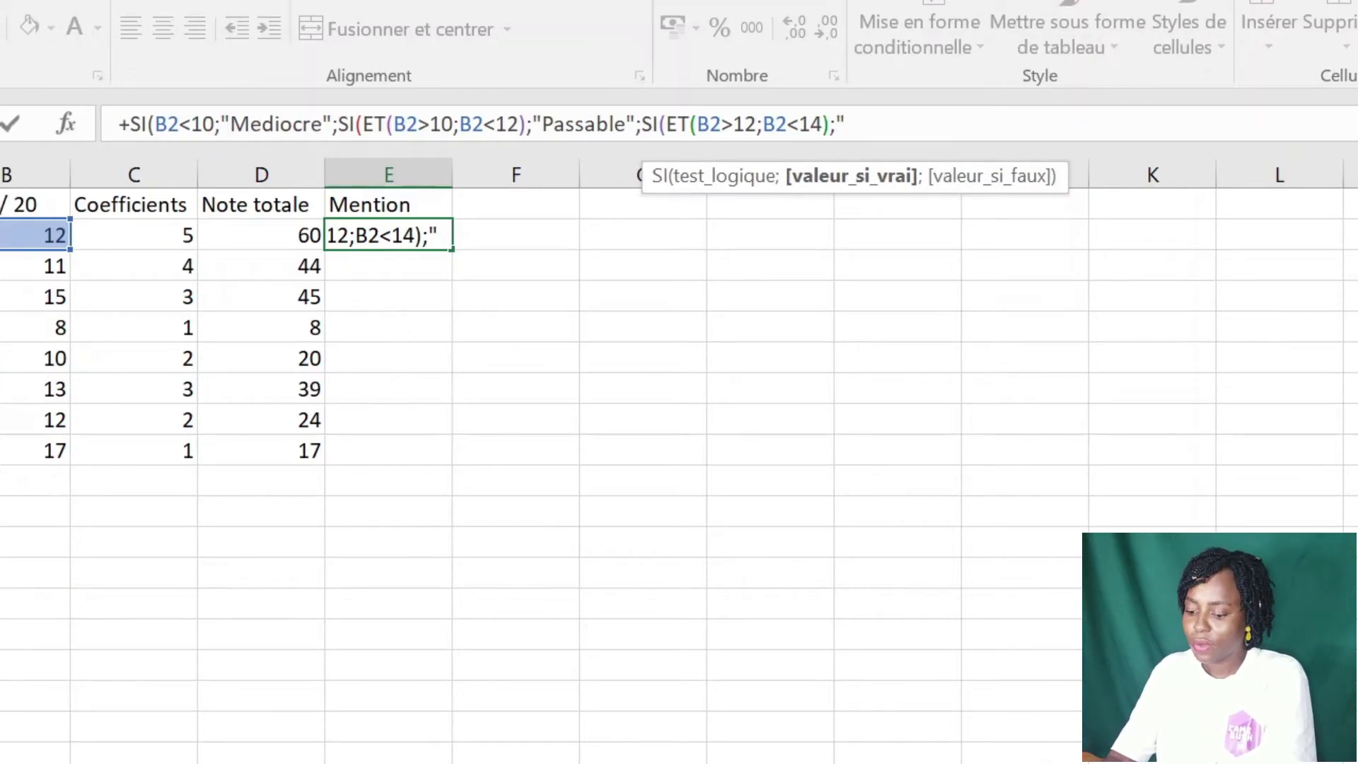
type("Ass")
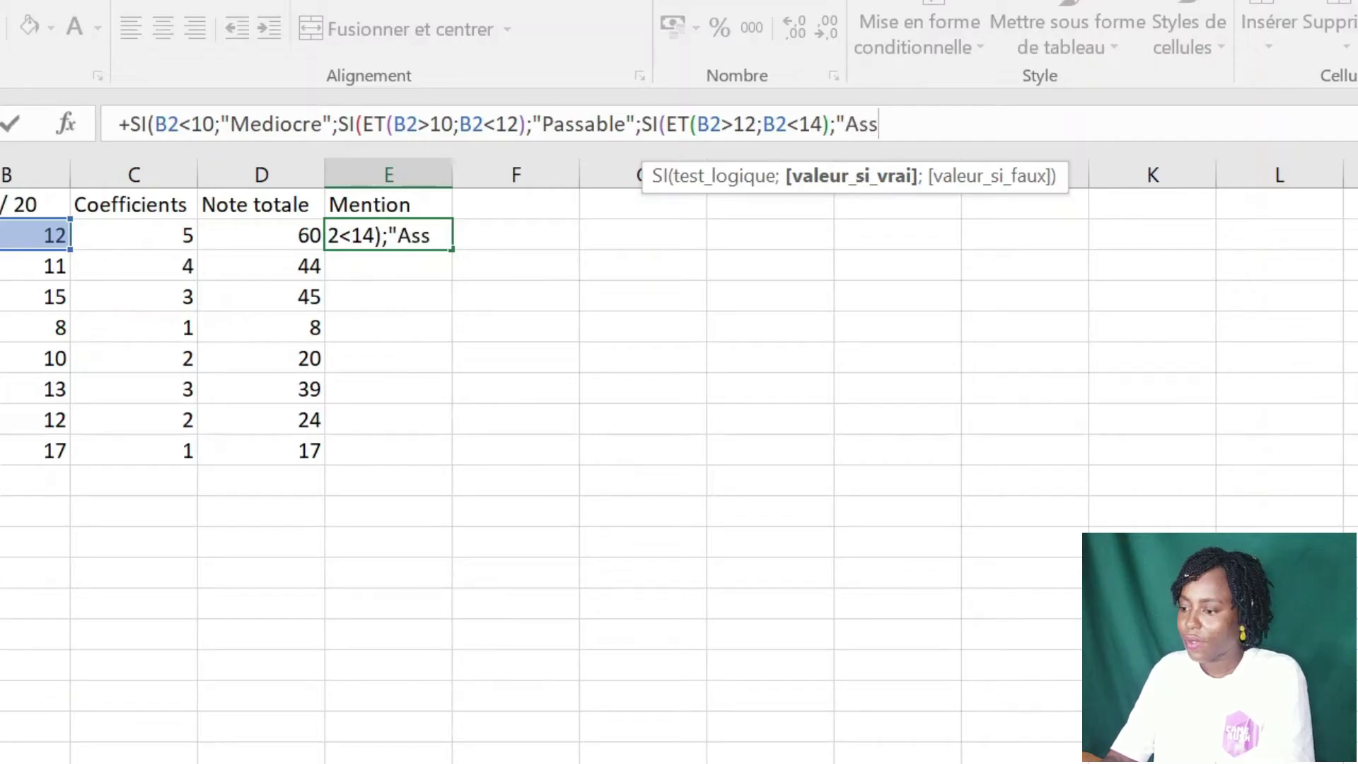
type("ez-bi")
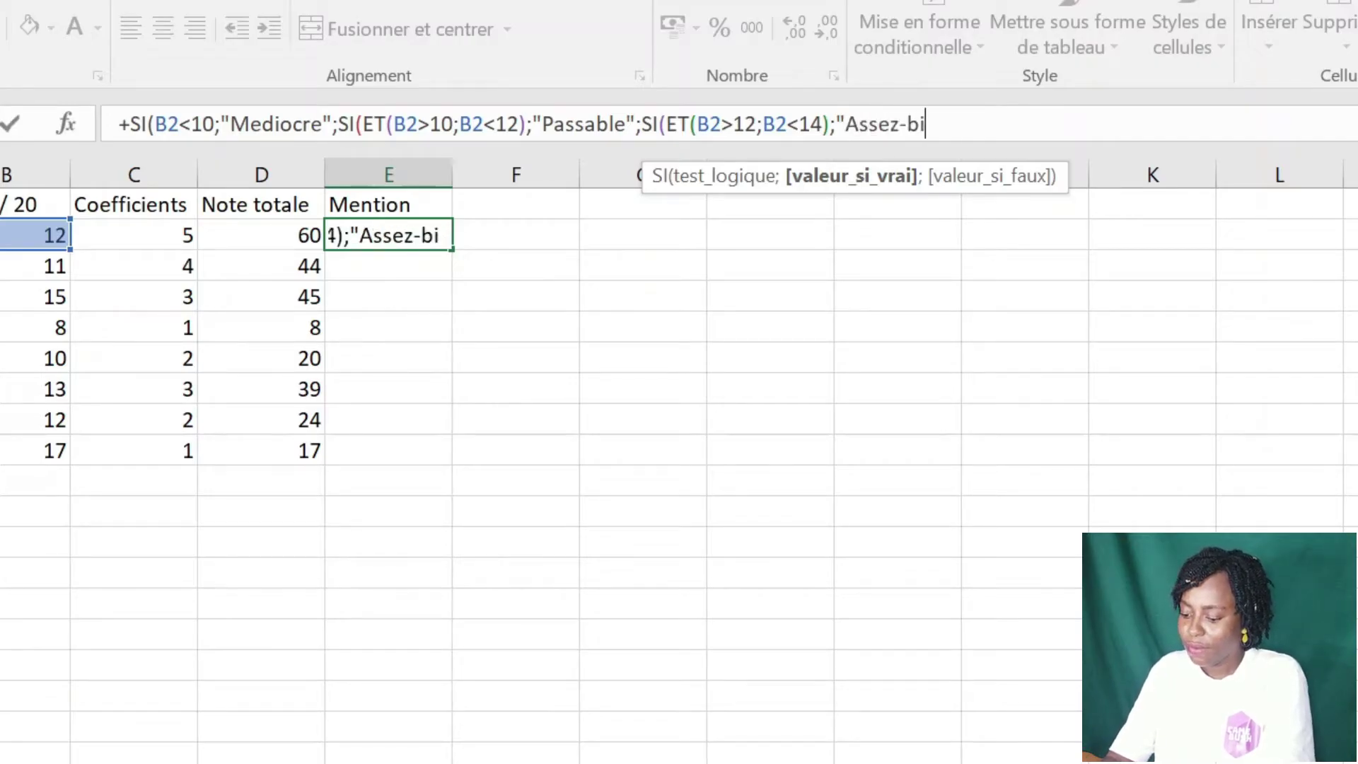
type("en")
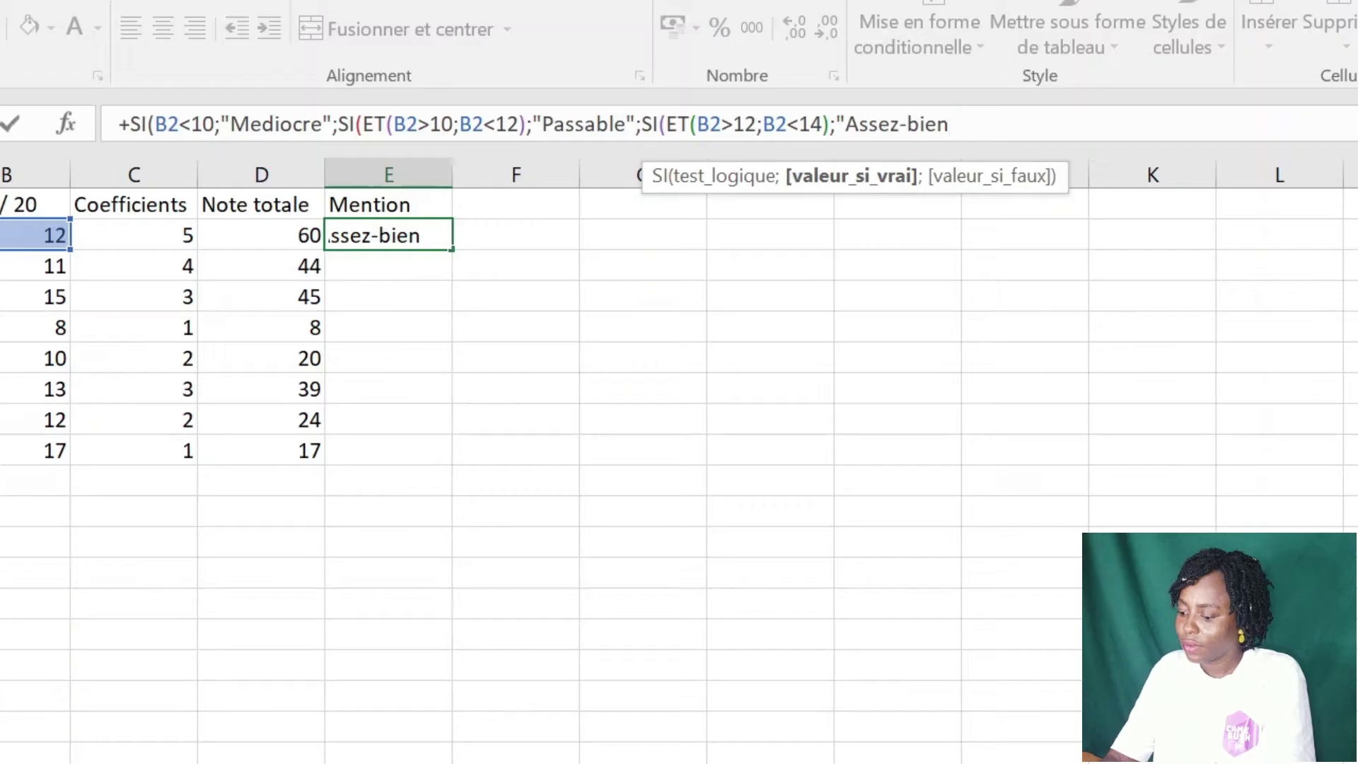
type("\";")
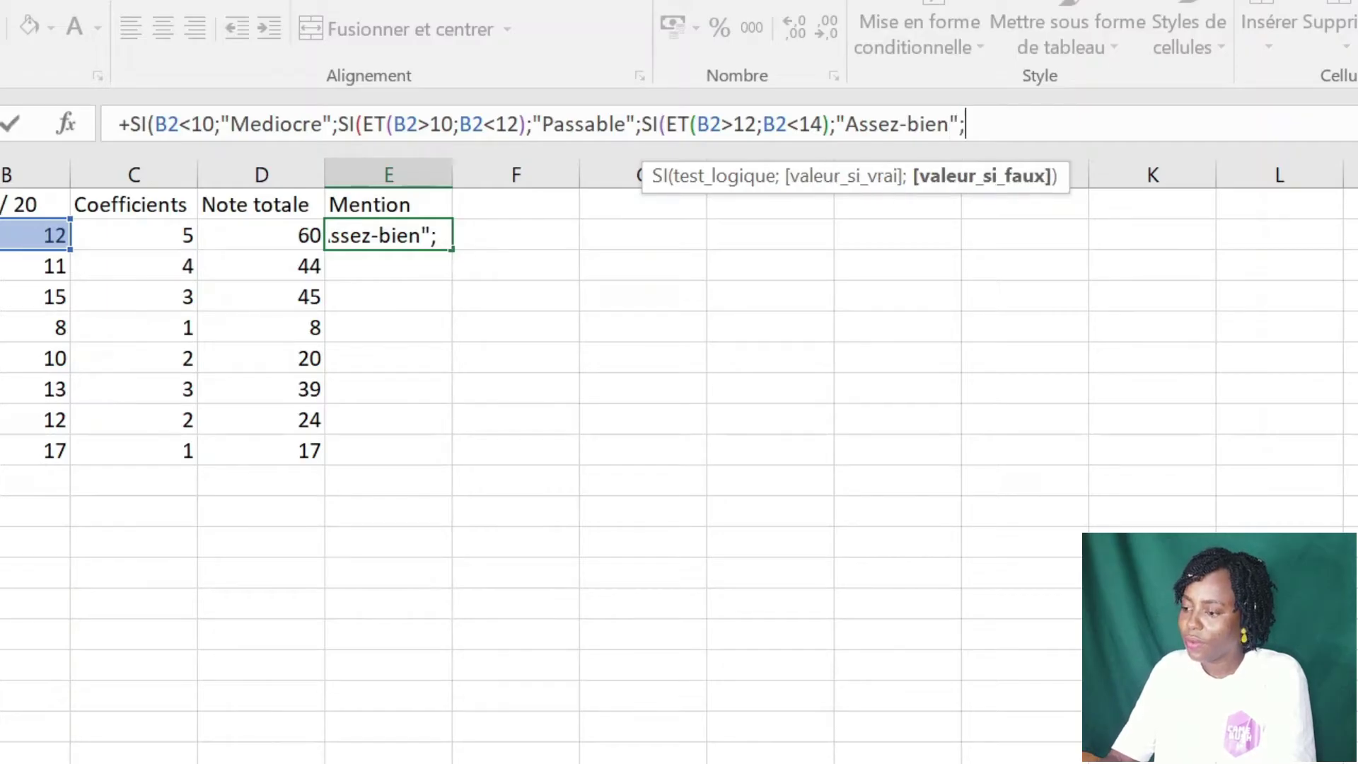
type("si")
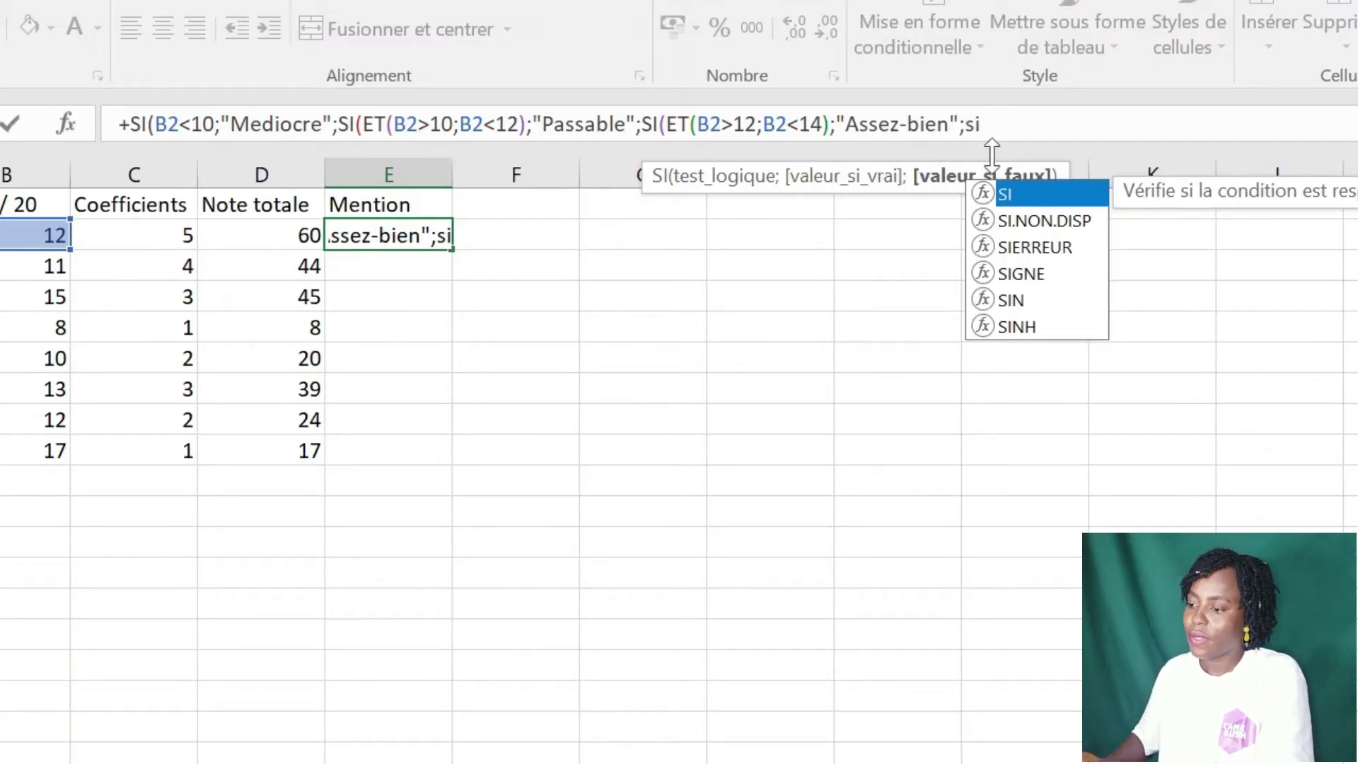
- Finish E2 with "Bien" for grades 14 to 16, "Tres bien" otherwise, and close all parentheses
double_click(1054, 194)
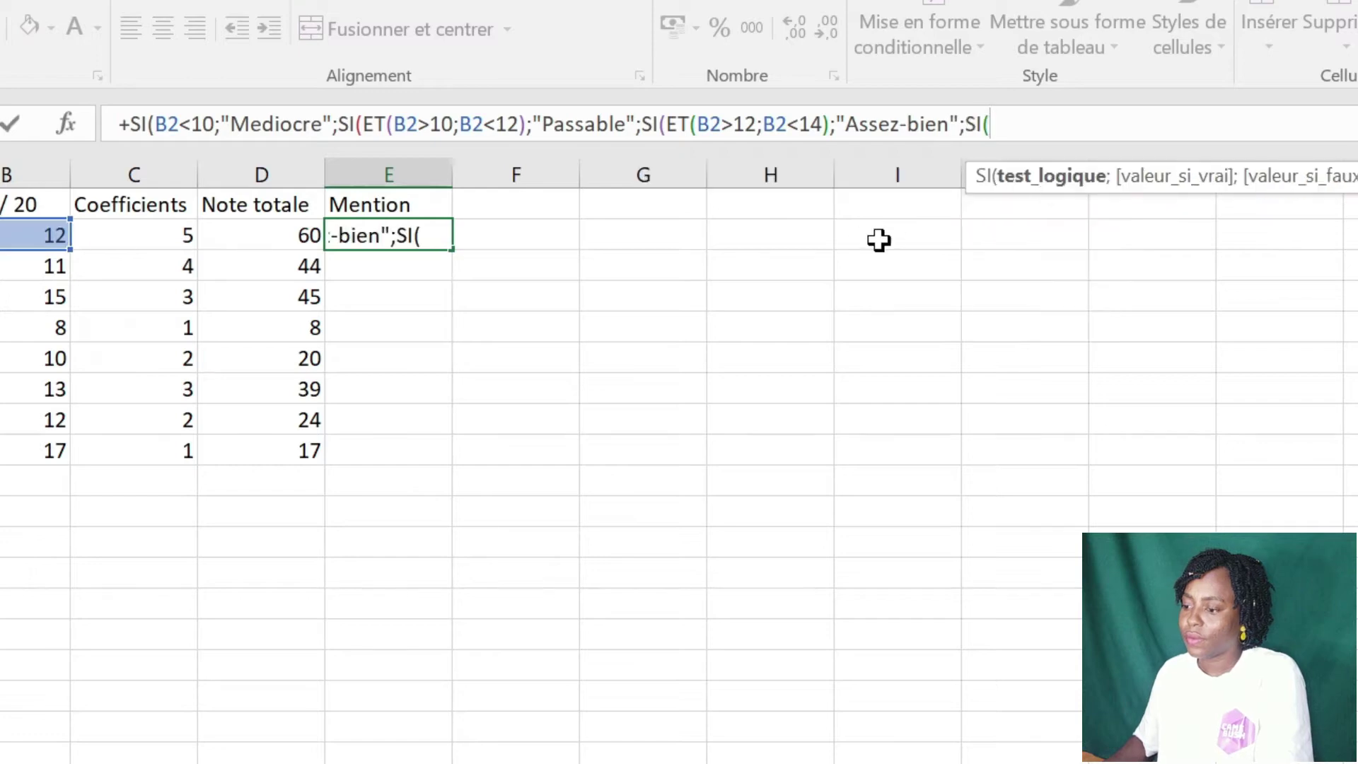
type("et")
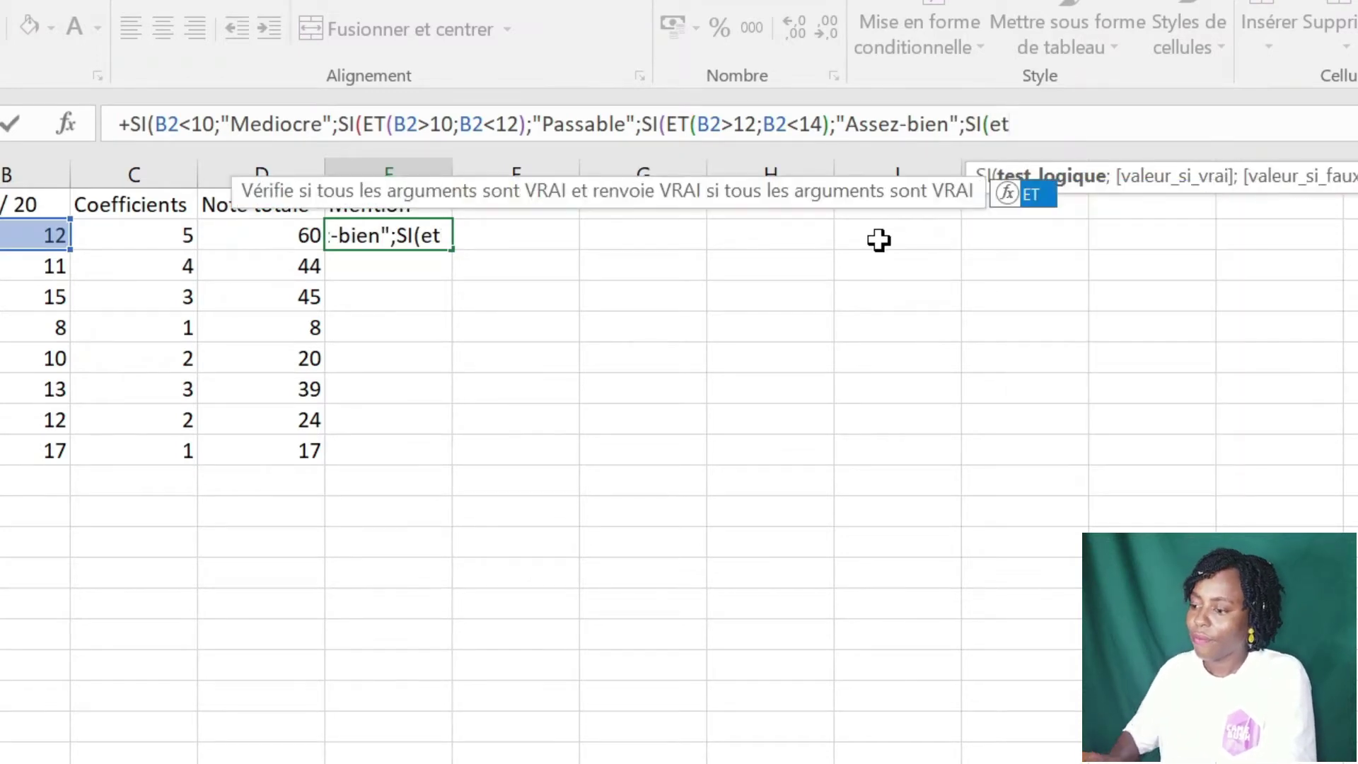
double_click(1040, 200)
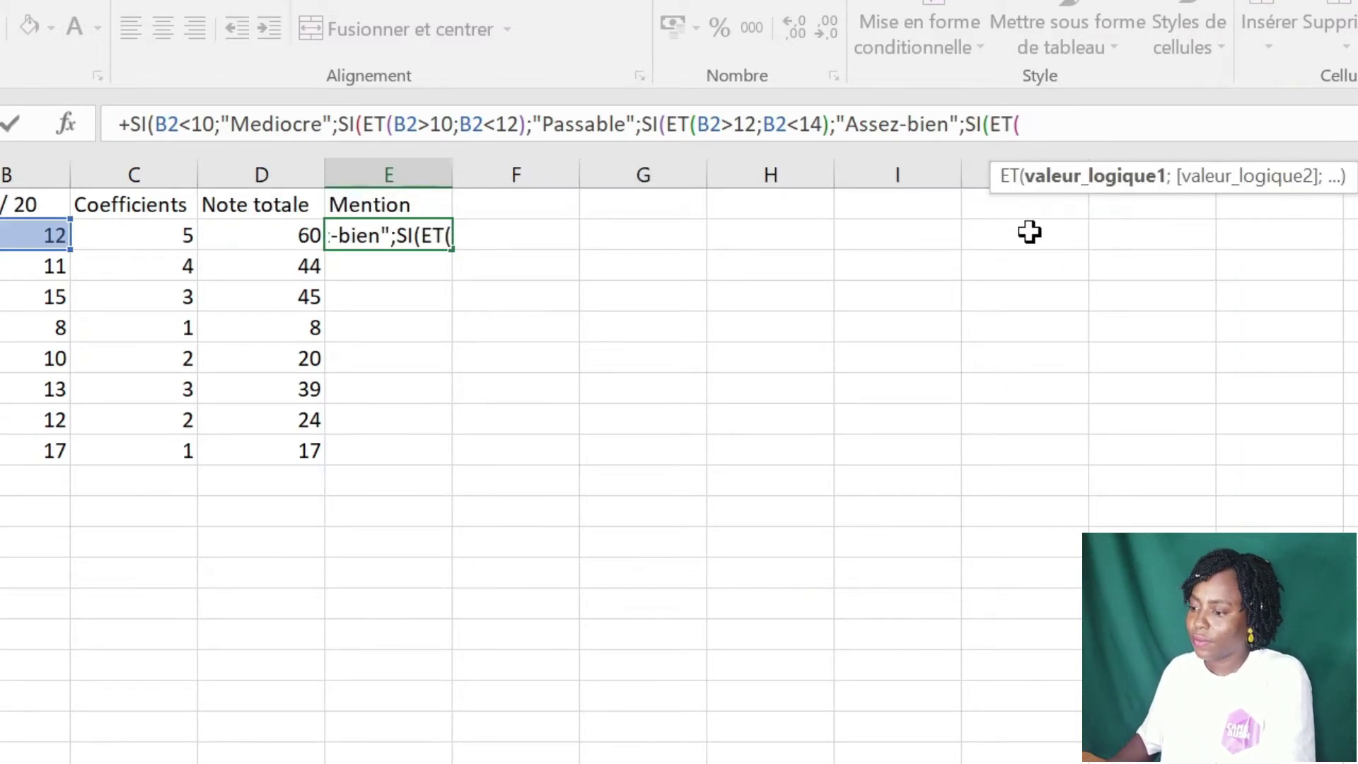
left_click(20, 233)
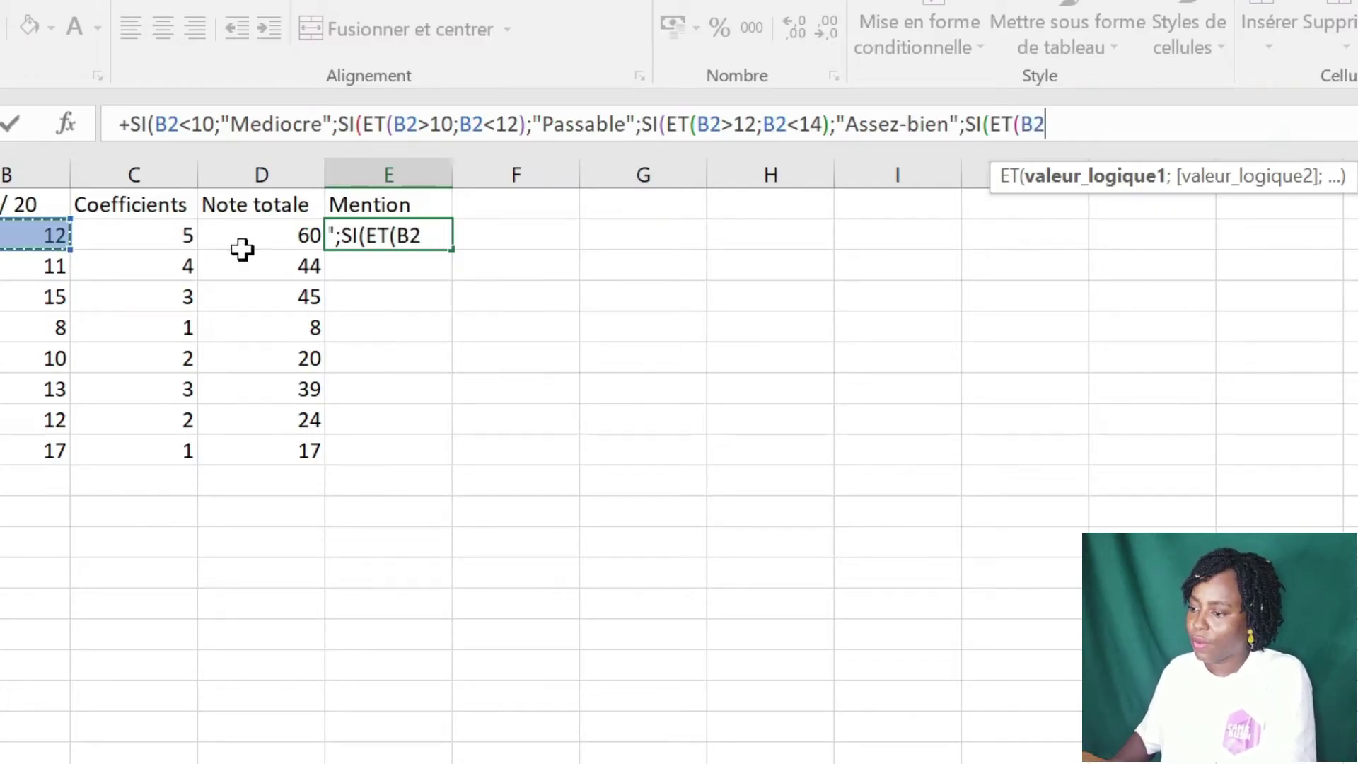
type(">")
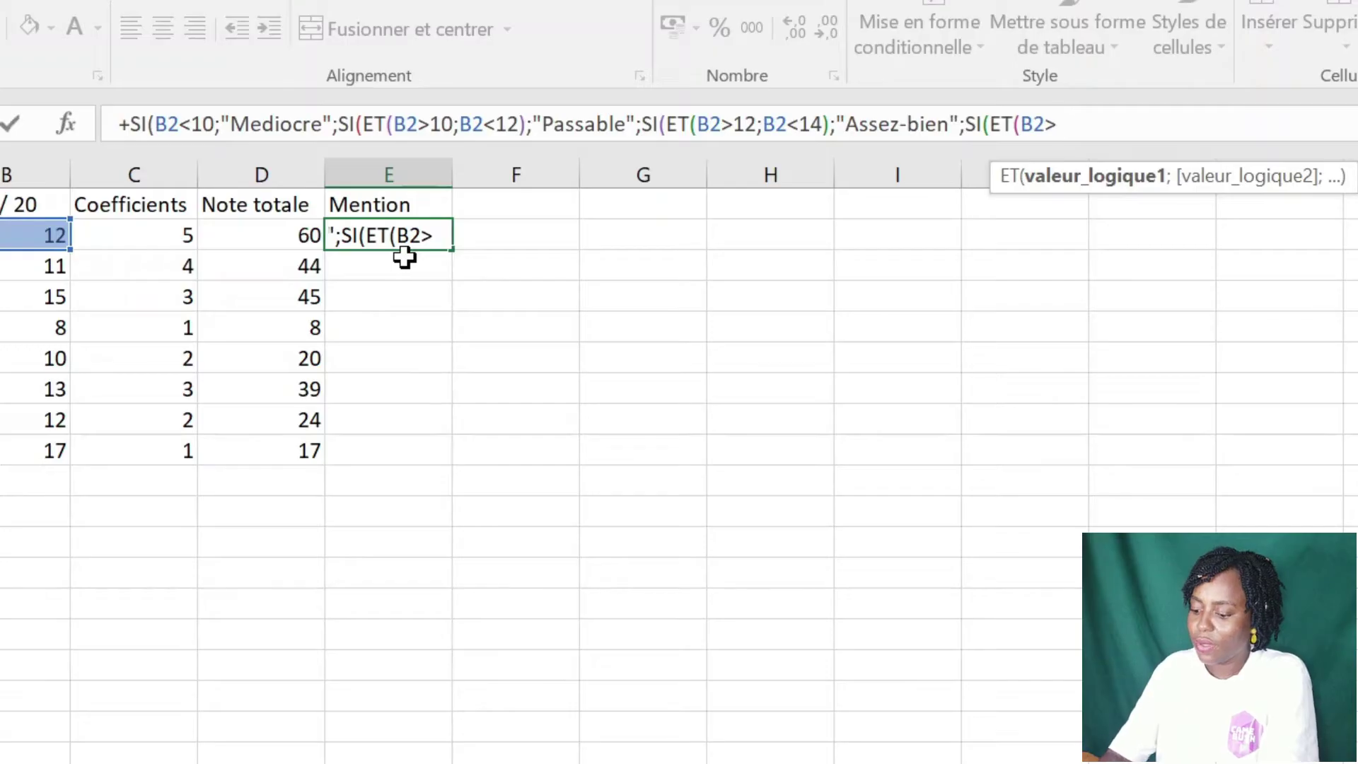
type("14")
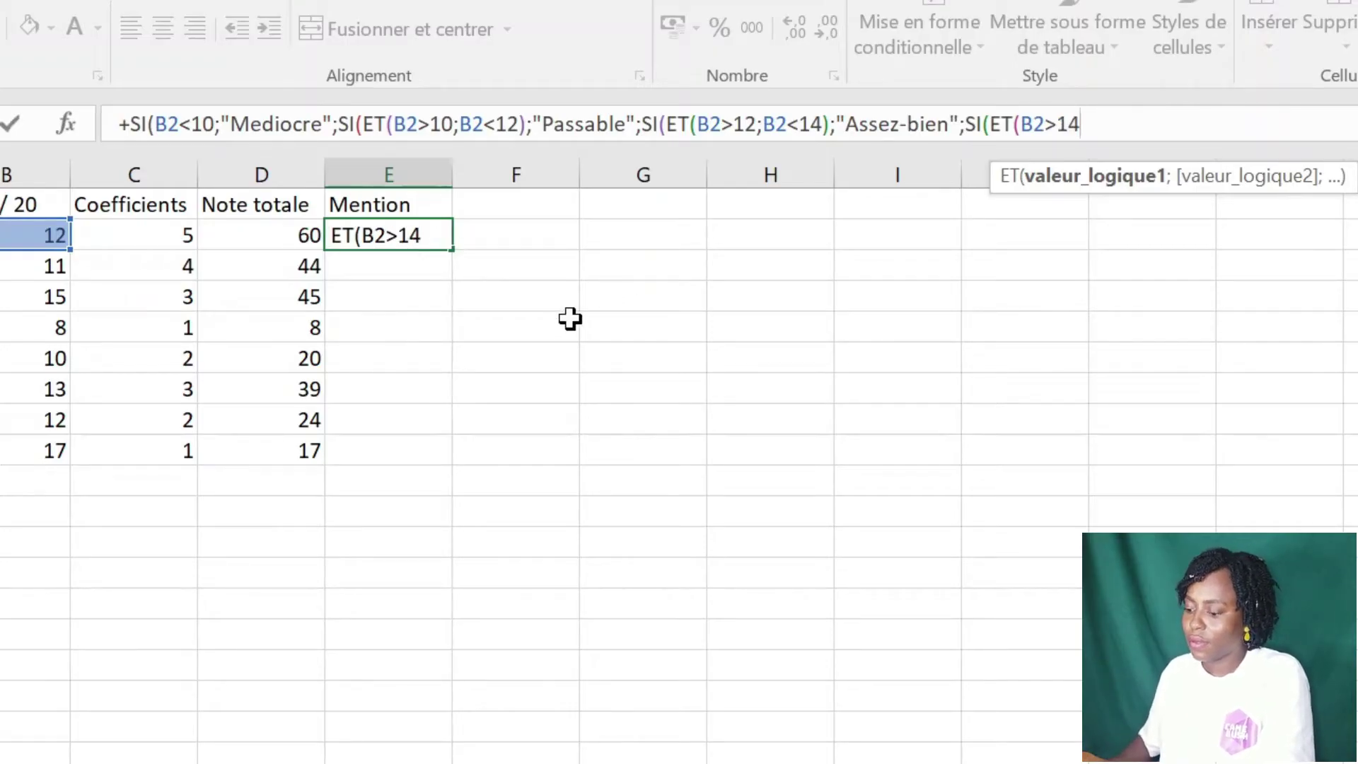
type(";")
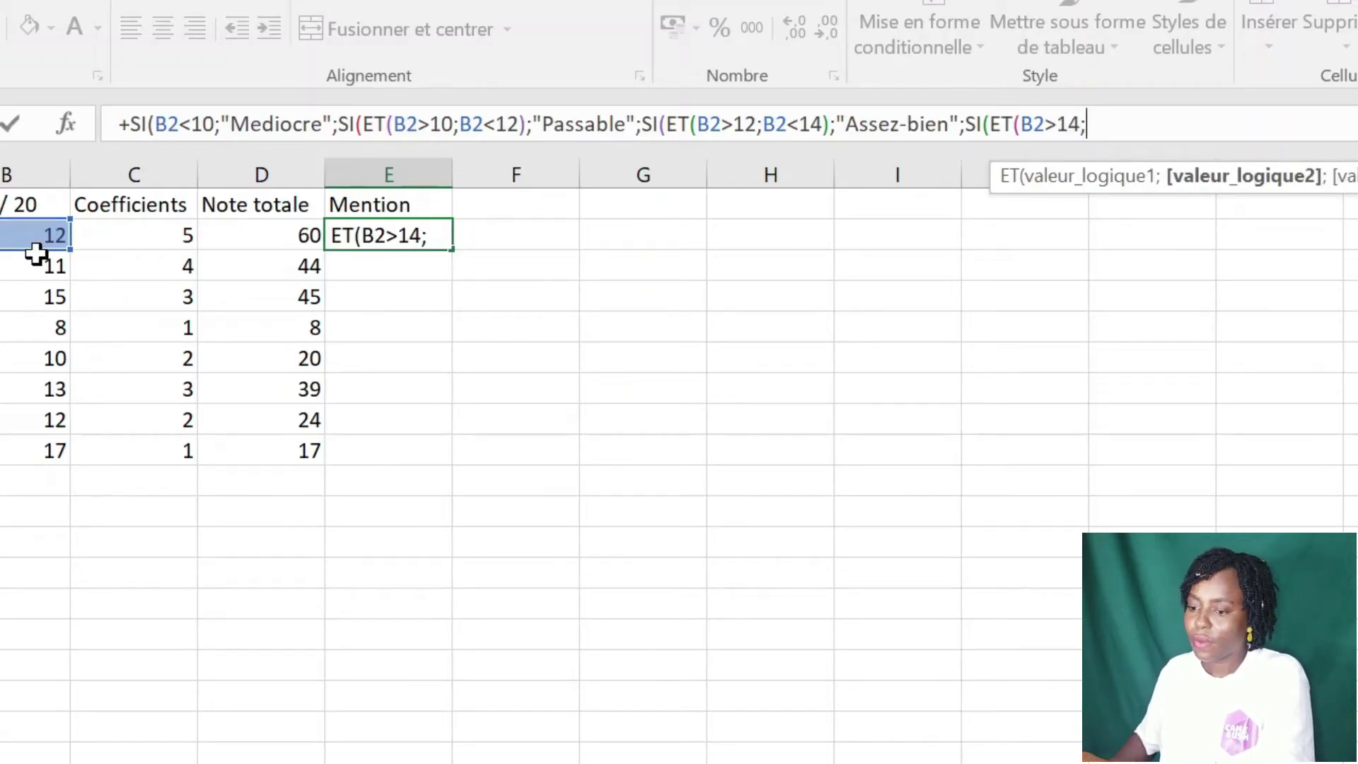
left_click(35, 257)
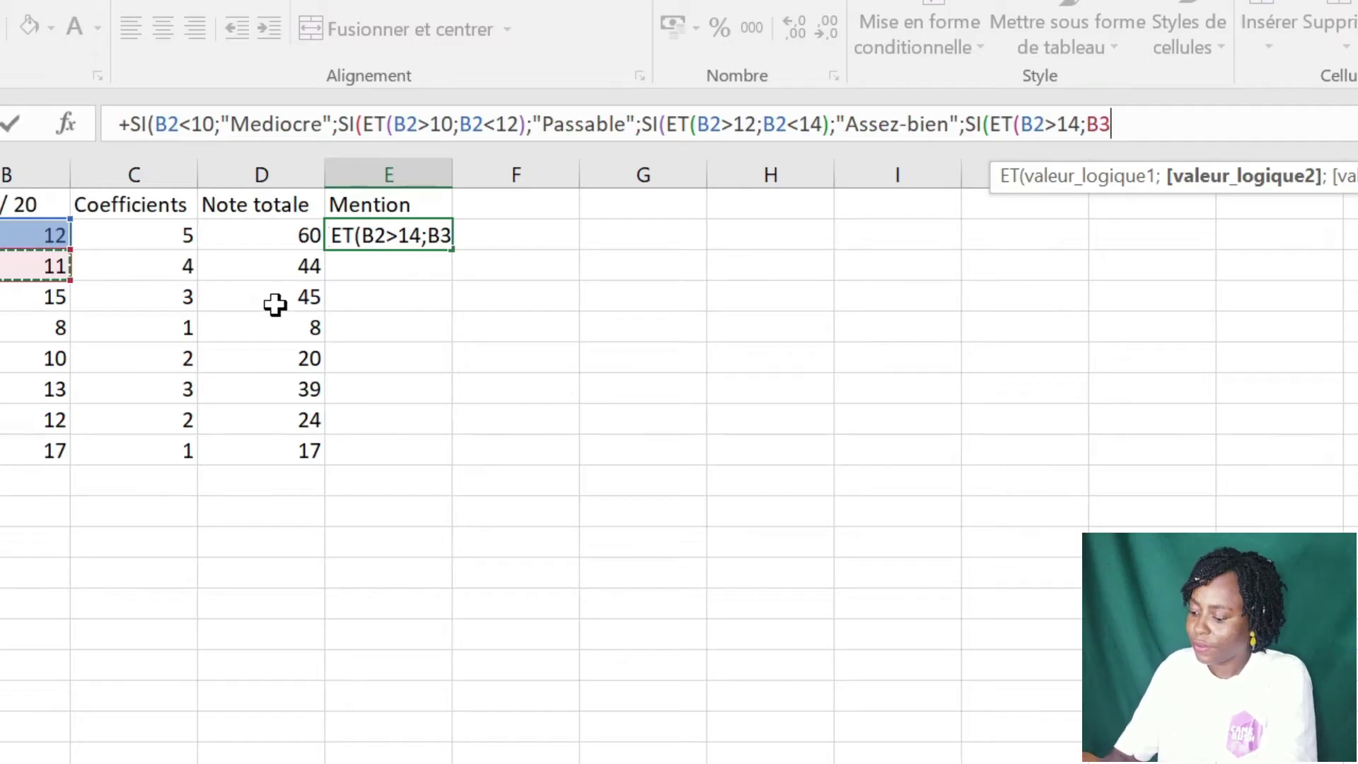
type("<16")
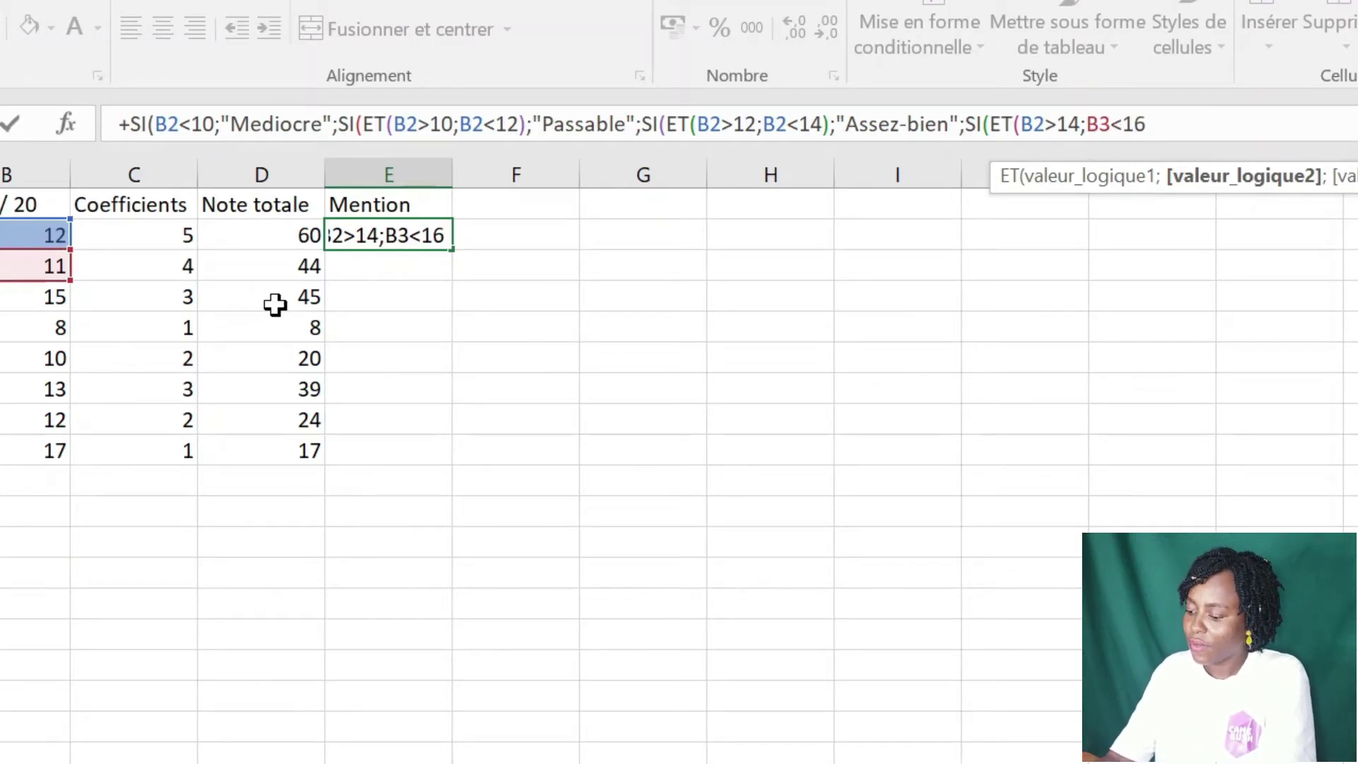
type(");")
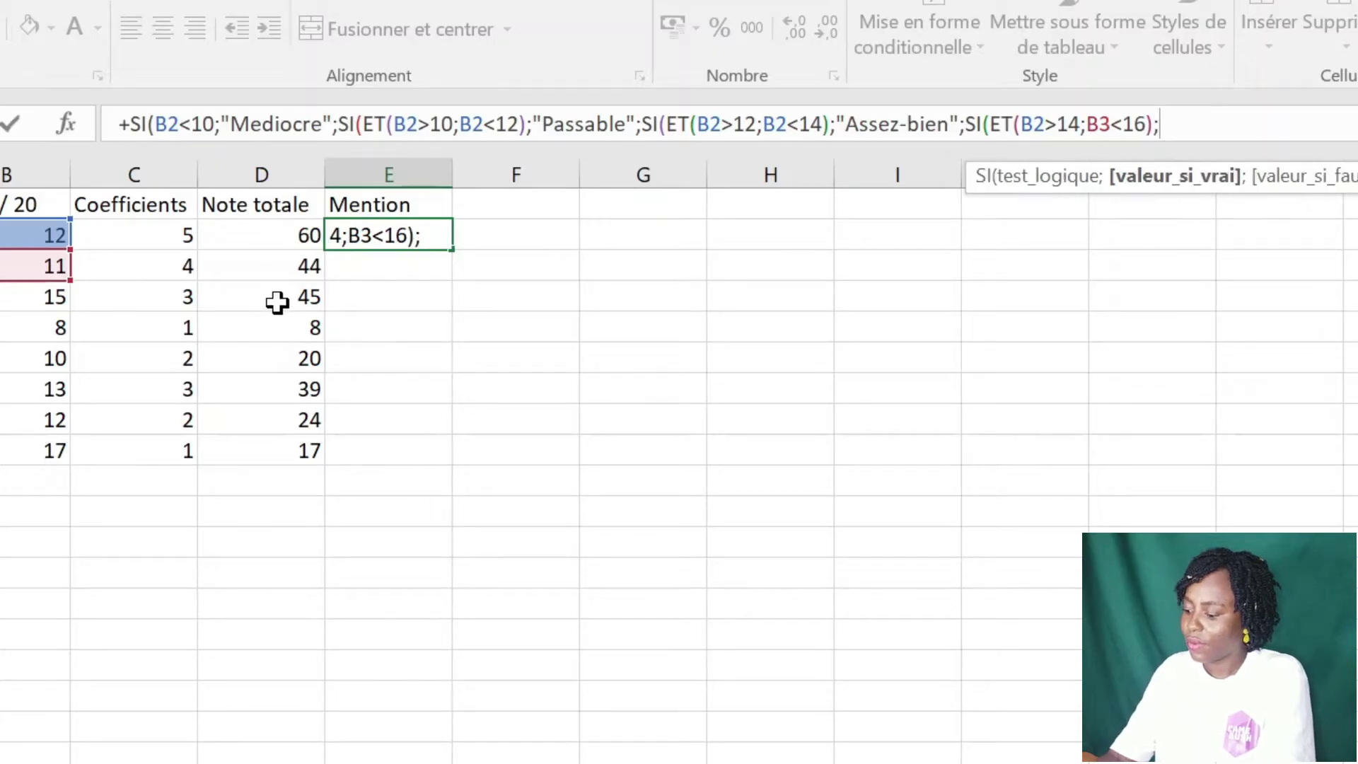
type("'")
key("BackSpace")
type("\"")
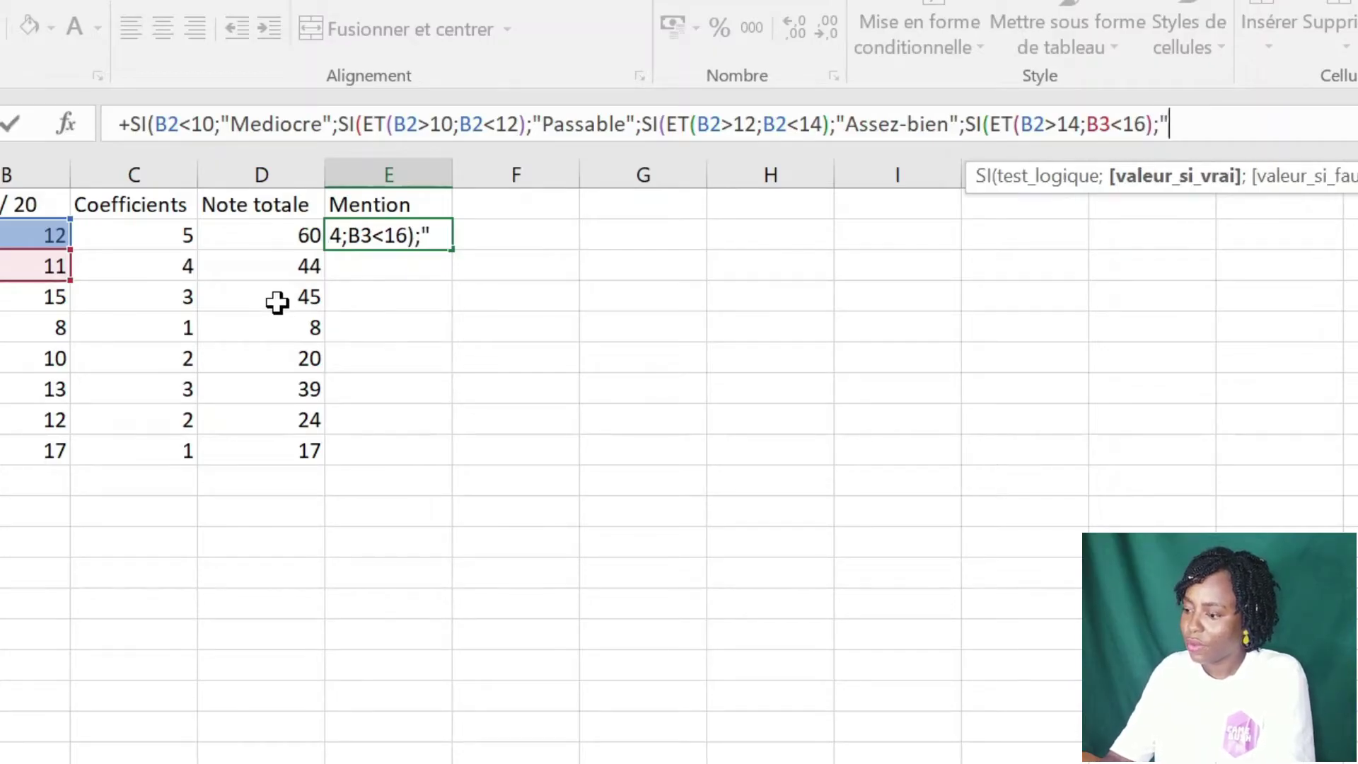
type("Bien")
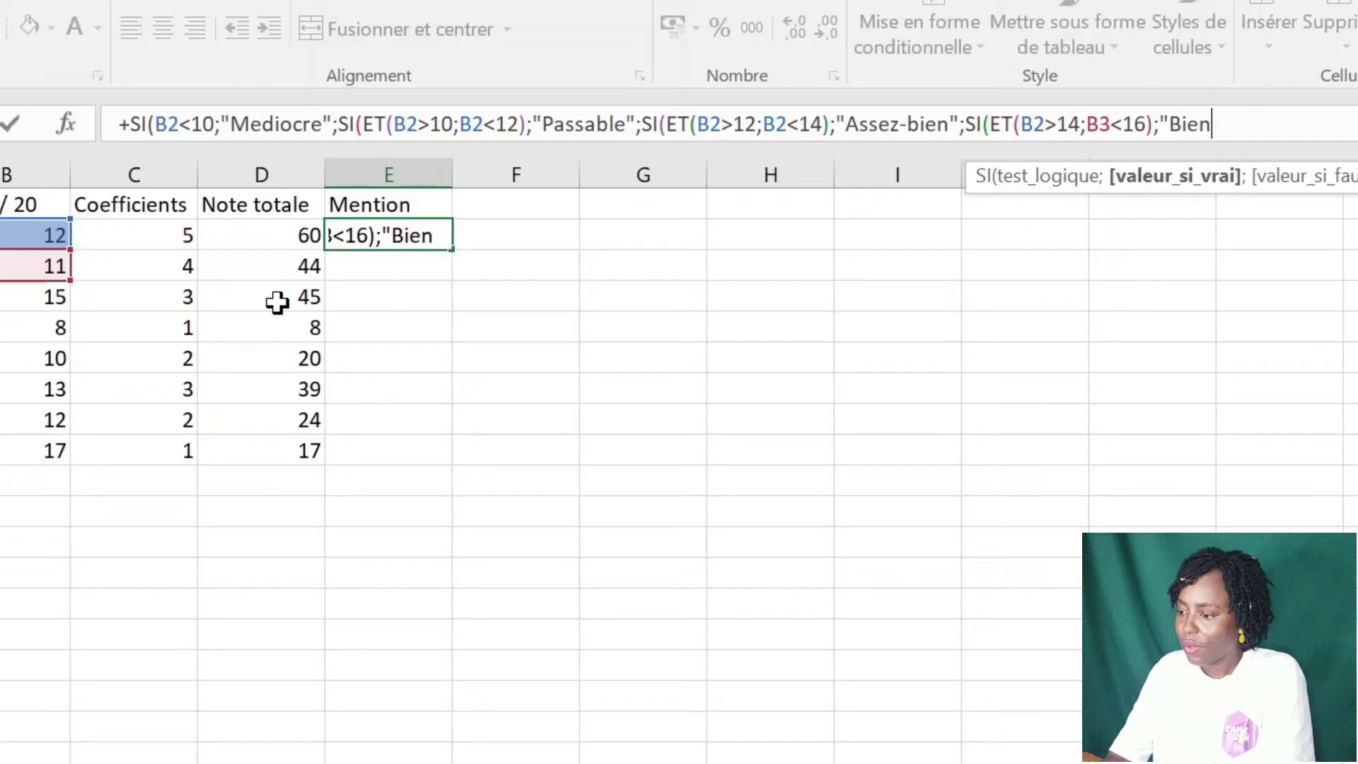
type("\"")
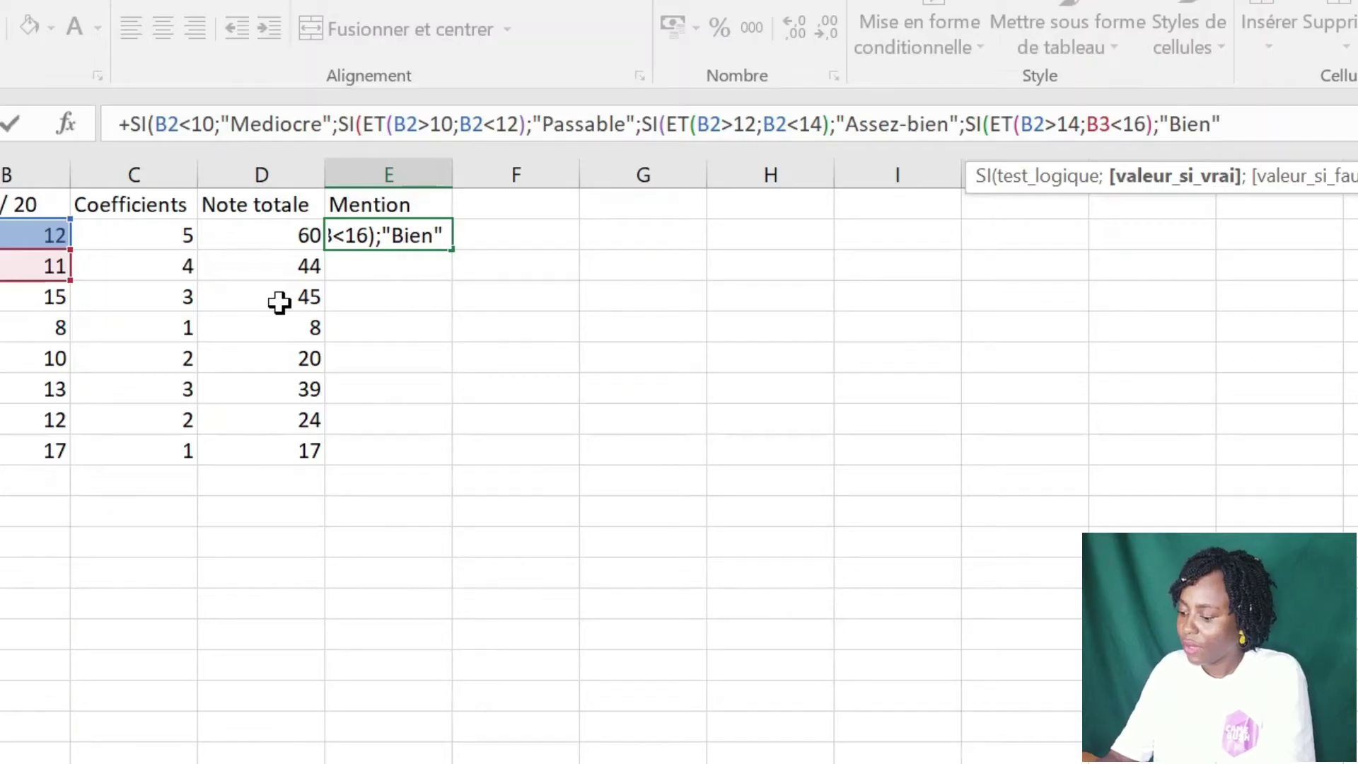
type(";")
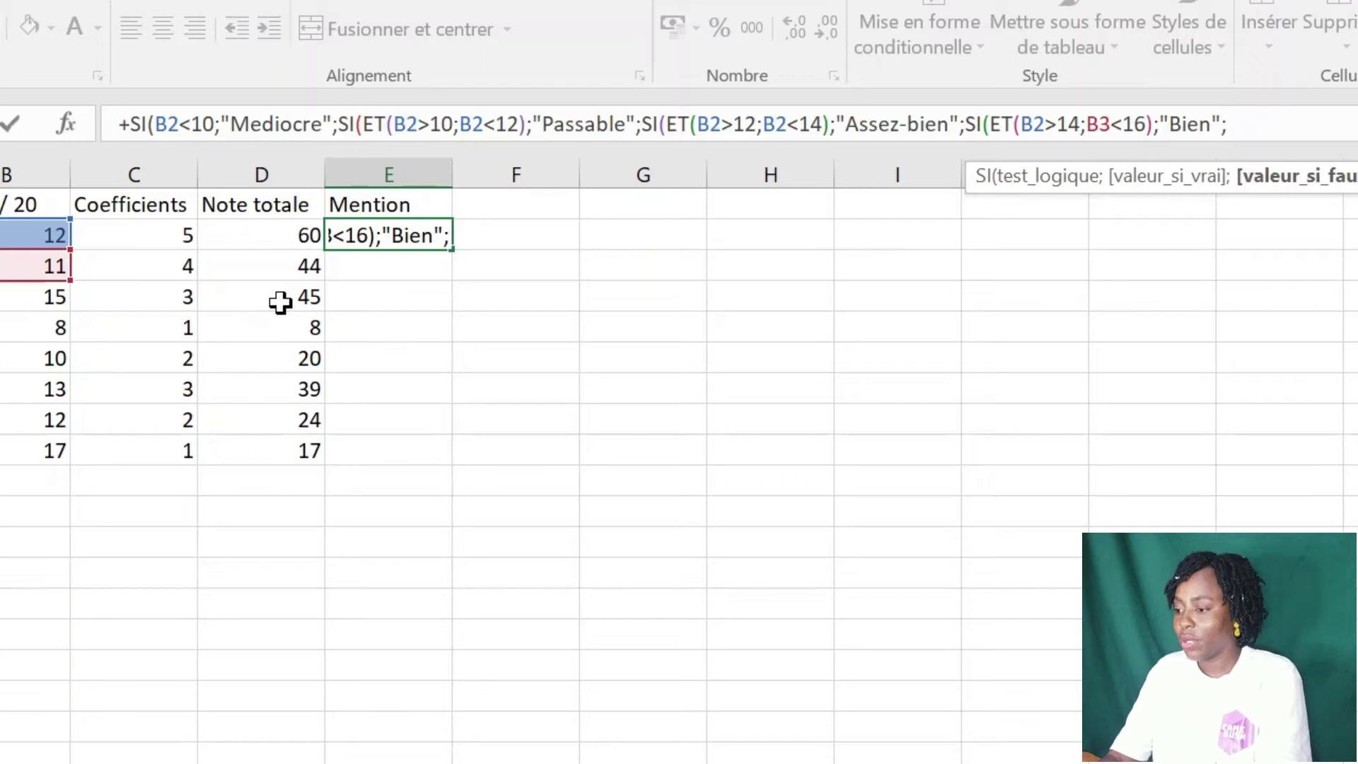
type("\"")
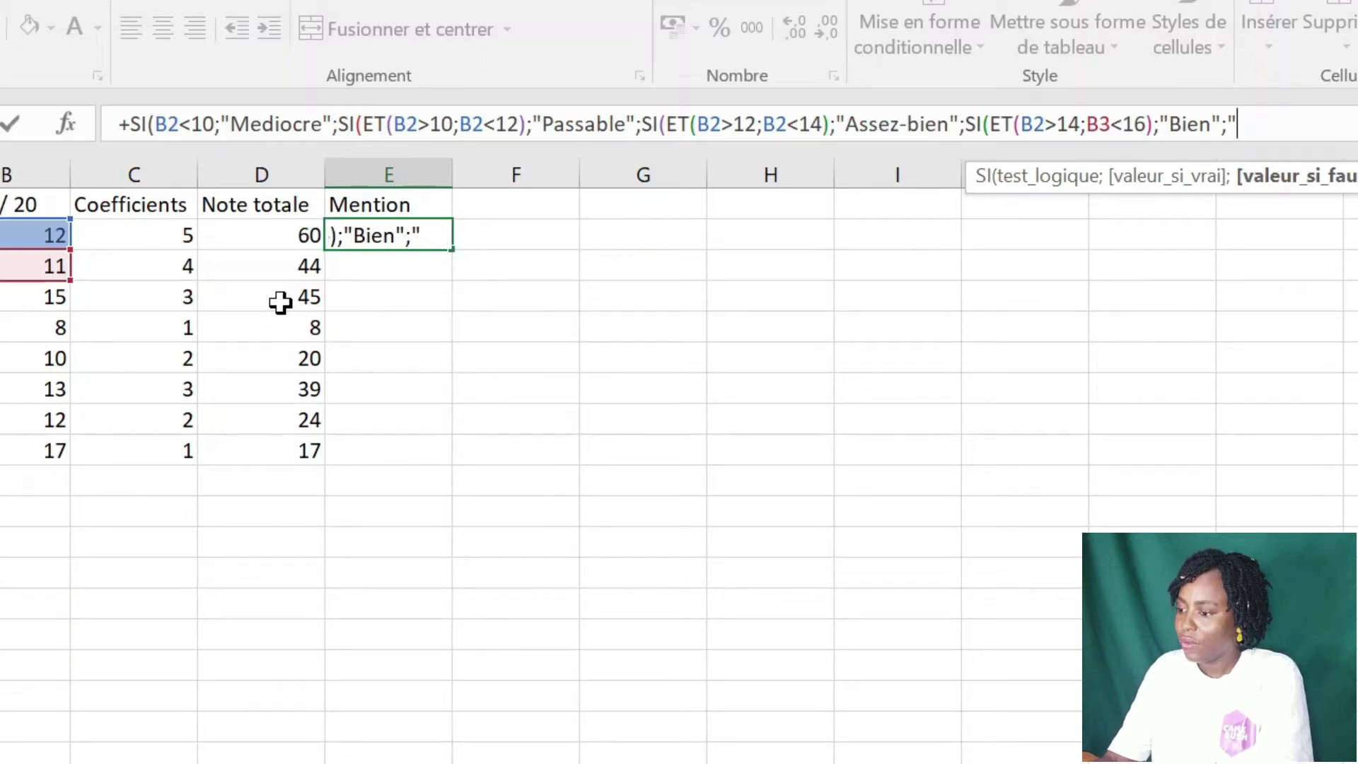
type("Tre")
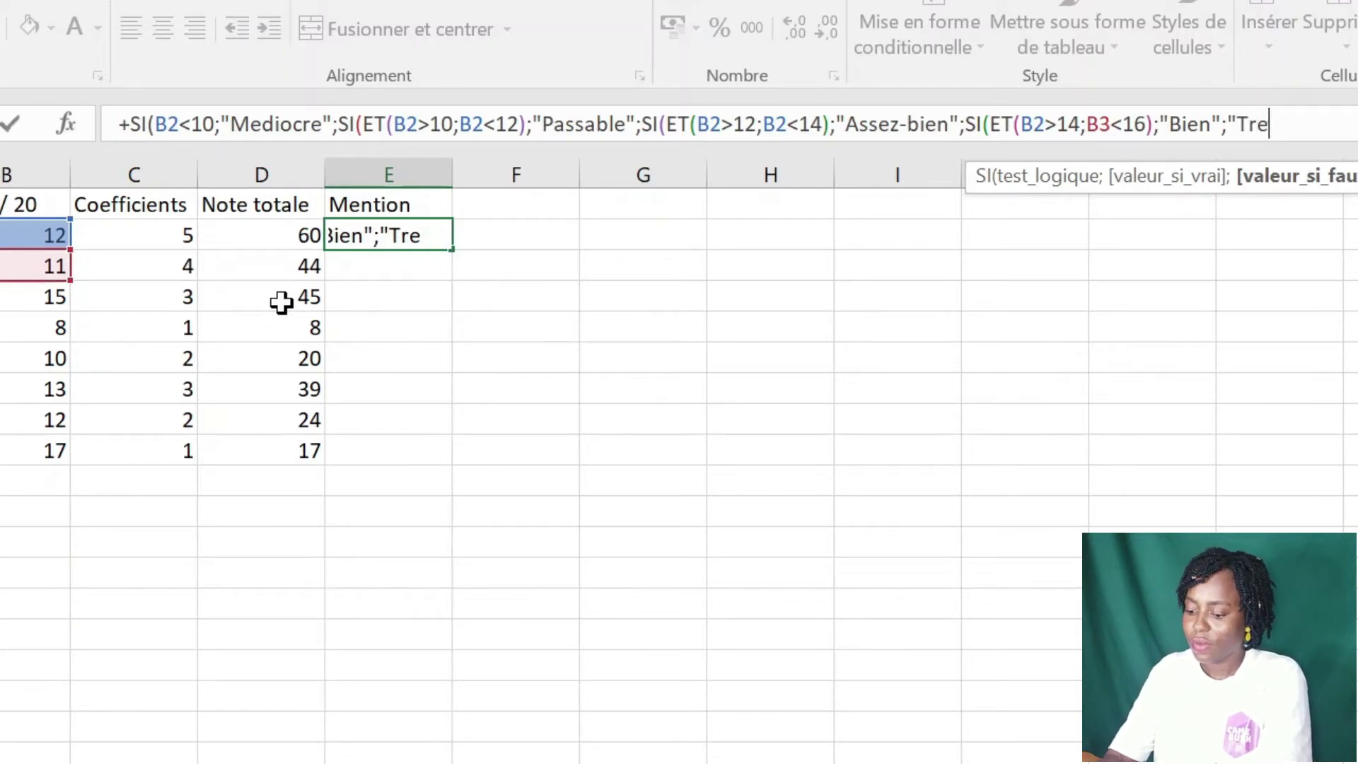
type("s bi")
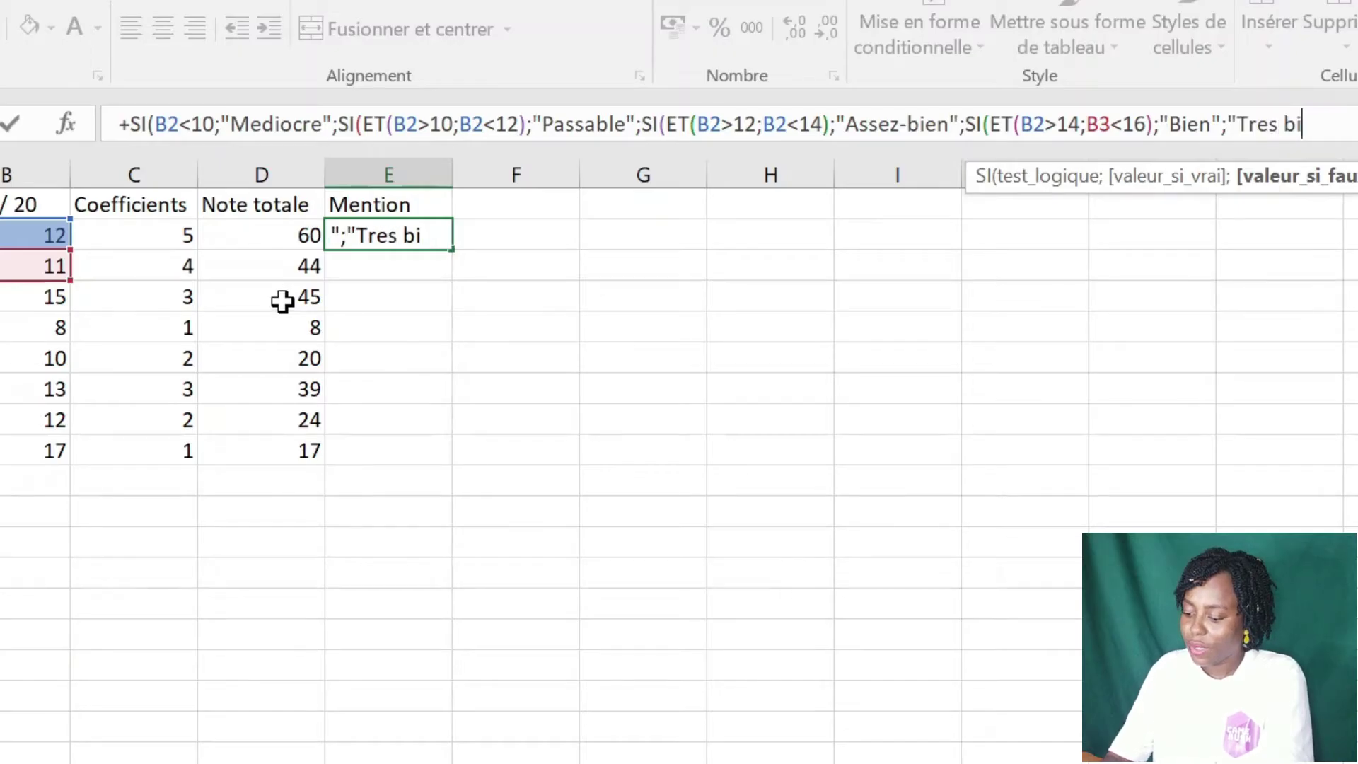
type("en")
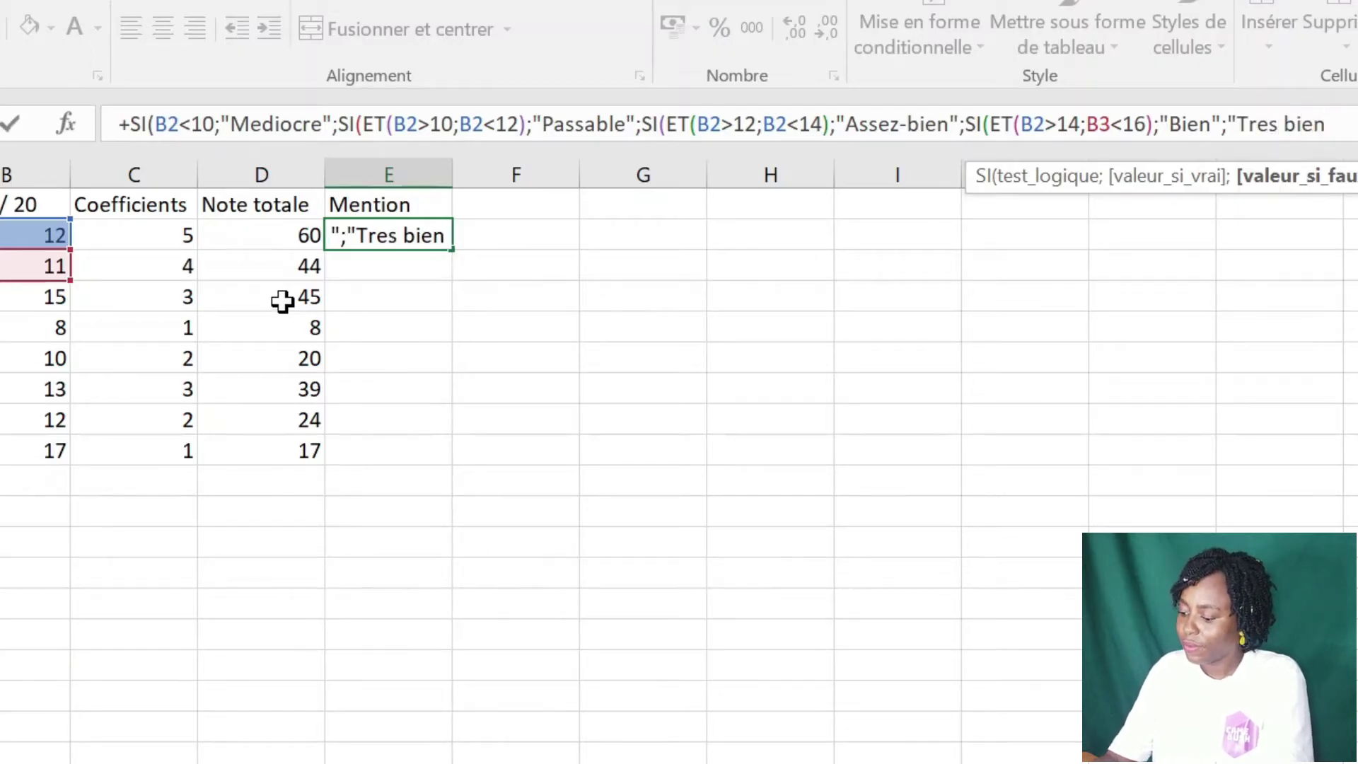
type("\")")
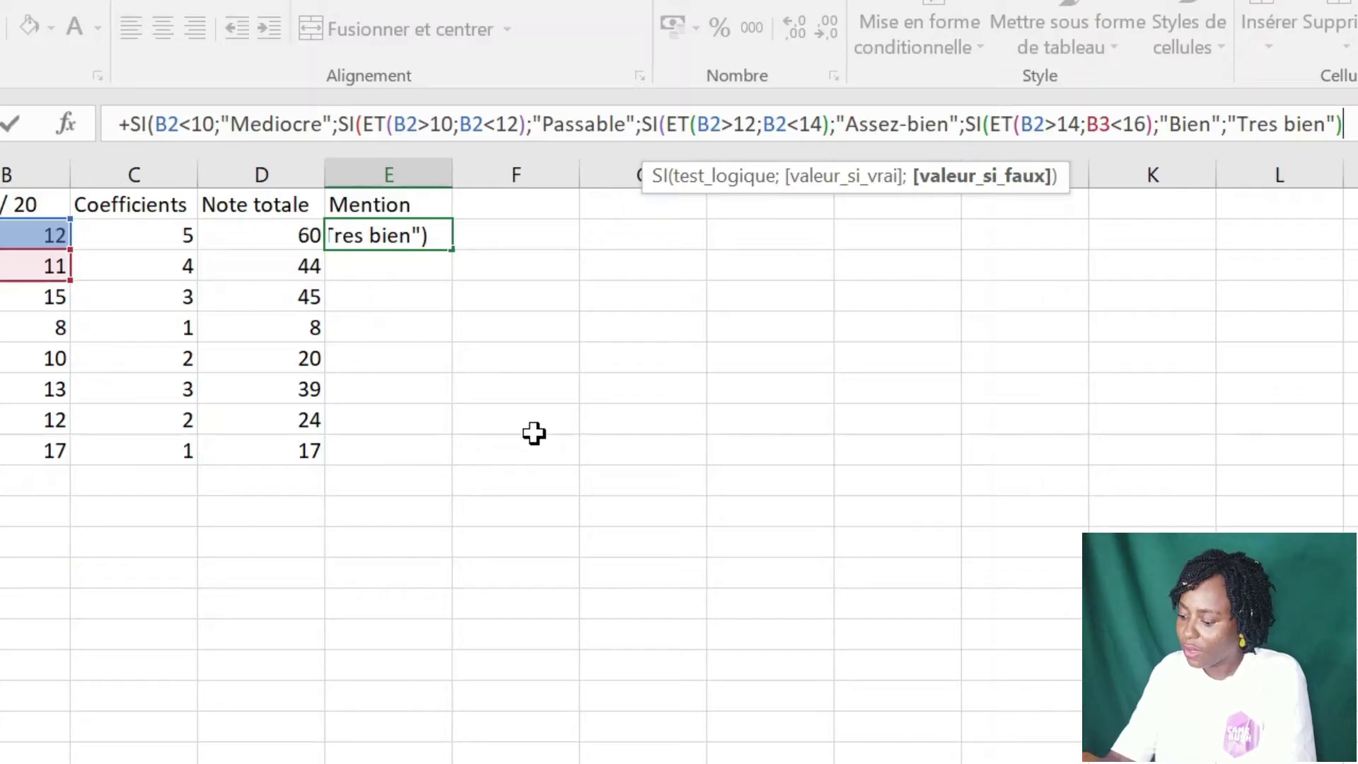
type(")")
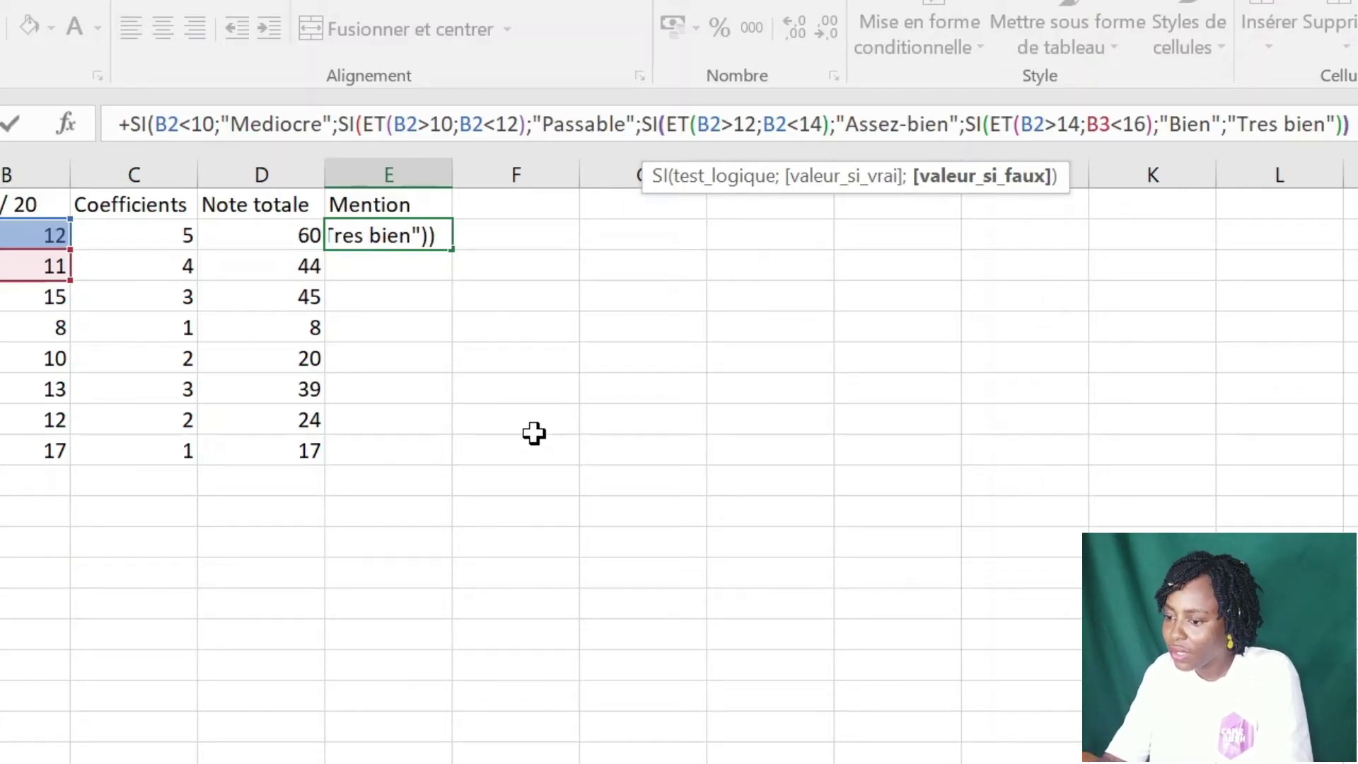
type(")")
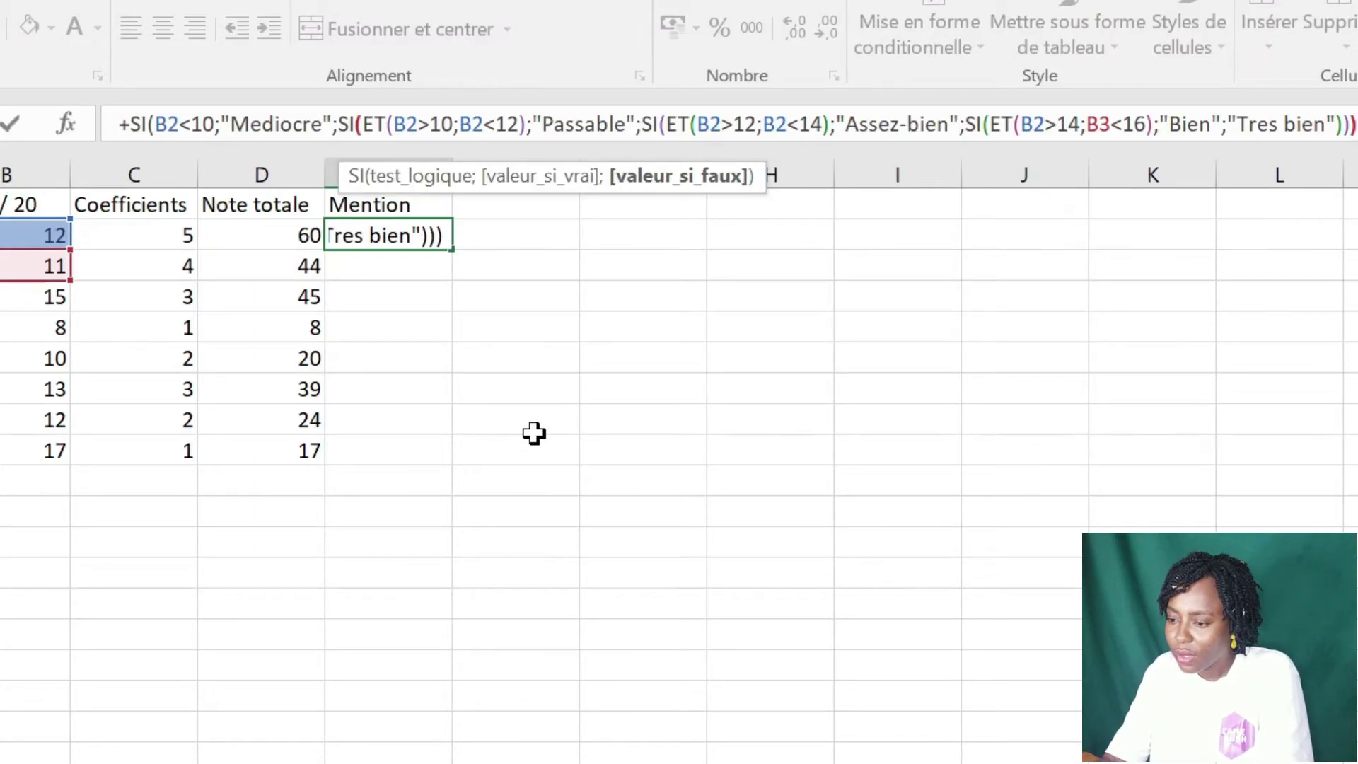
type(")")
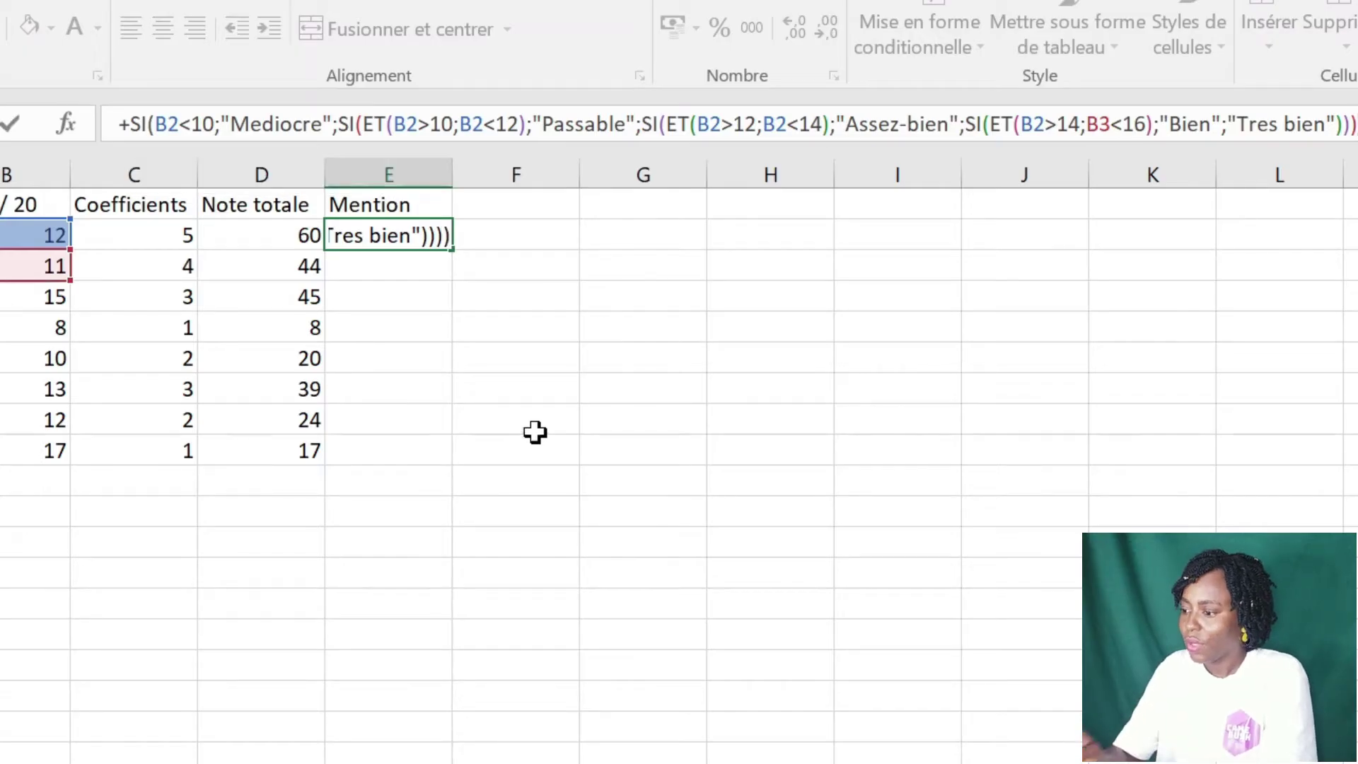
key("Return")
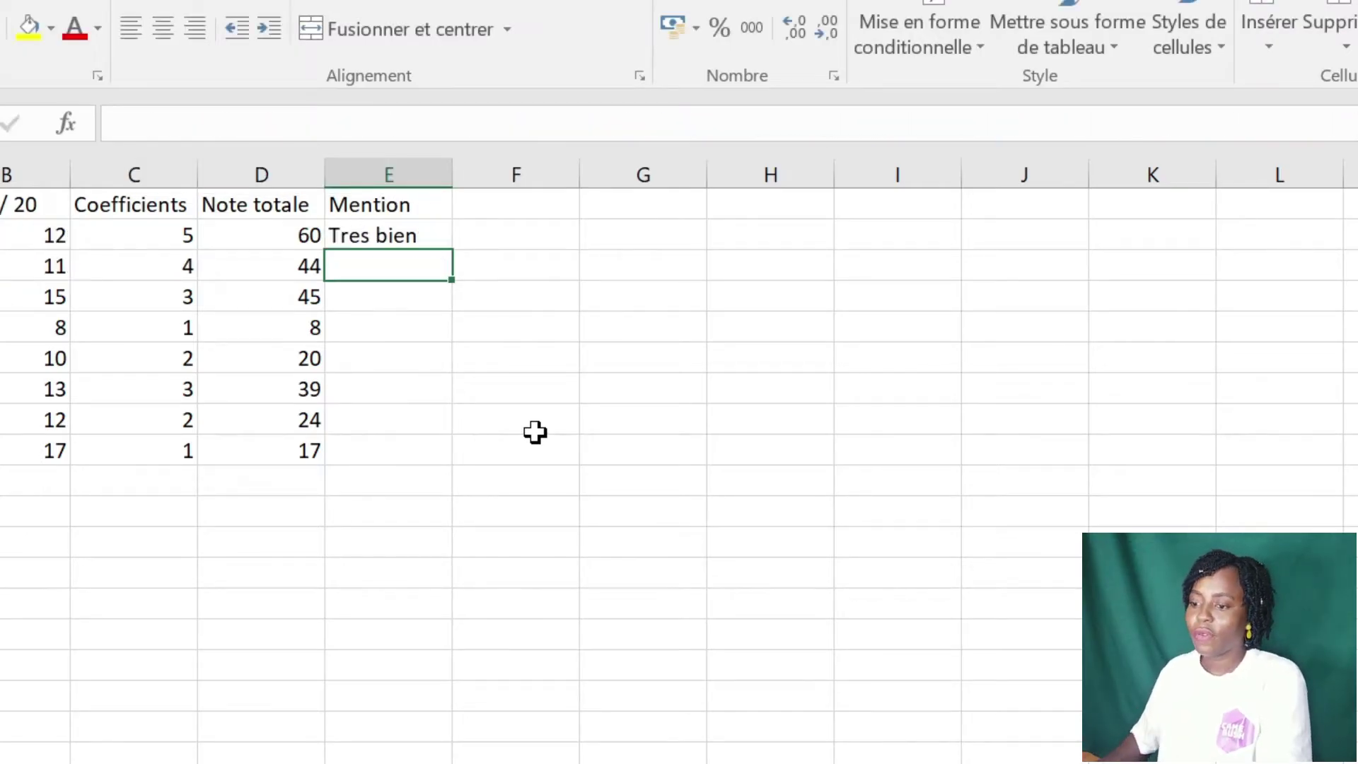
- Change the lower bounds in E2's ET tests to >=10, >=12 and >=14
left_click(367, 233)
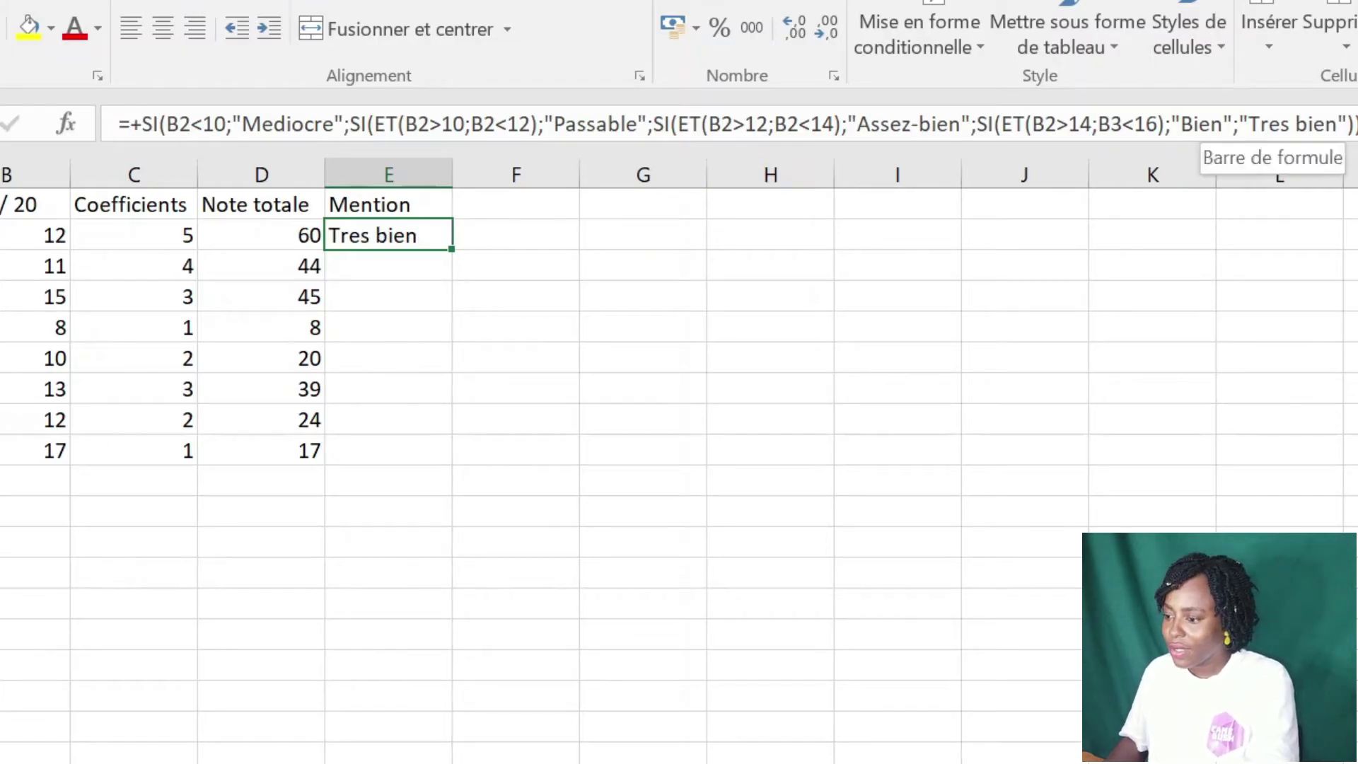
left_click(1270, 124)
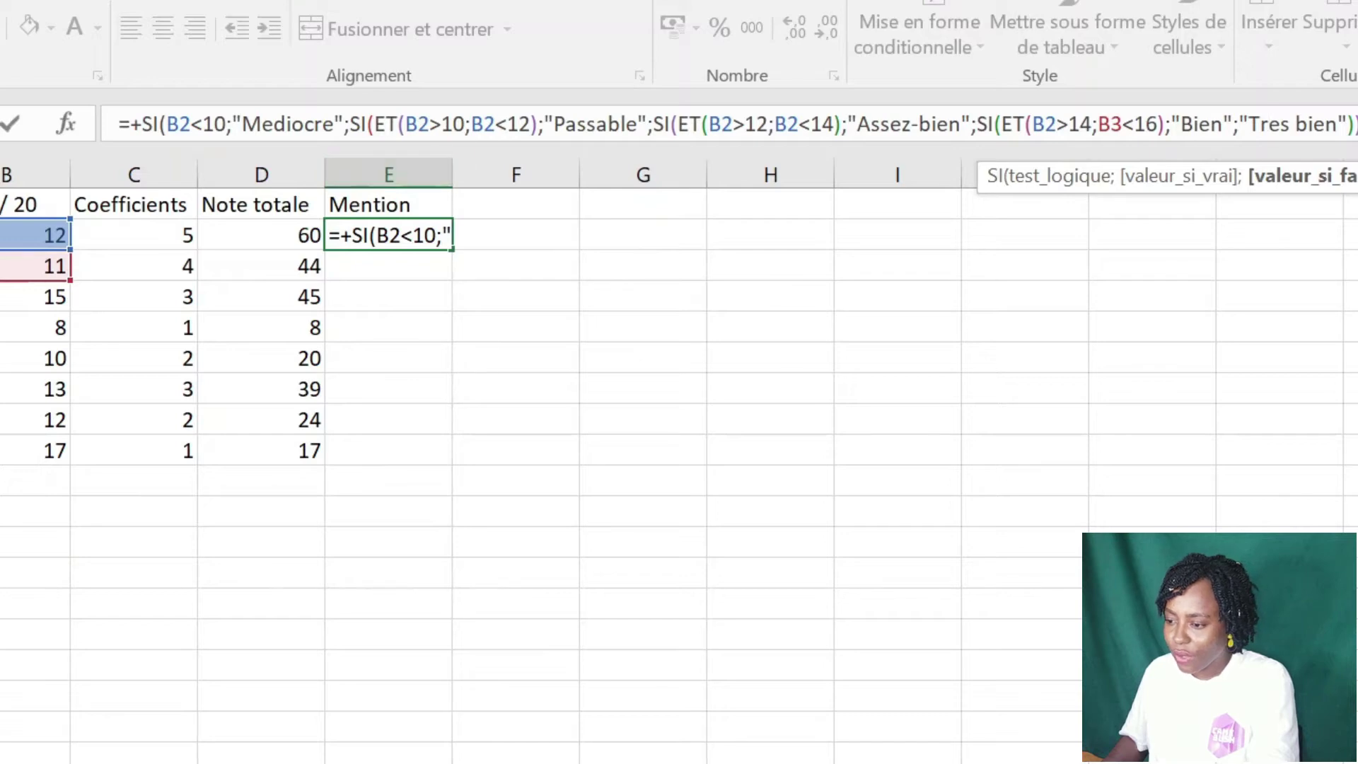
left_click(733, 124)
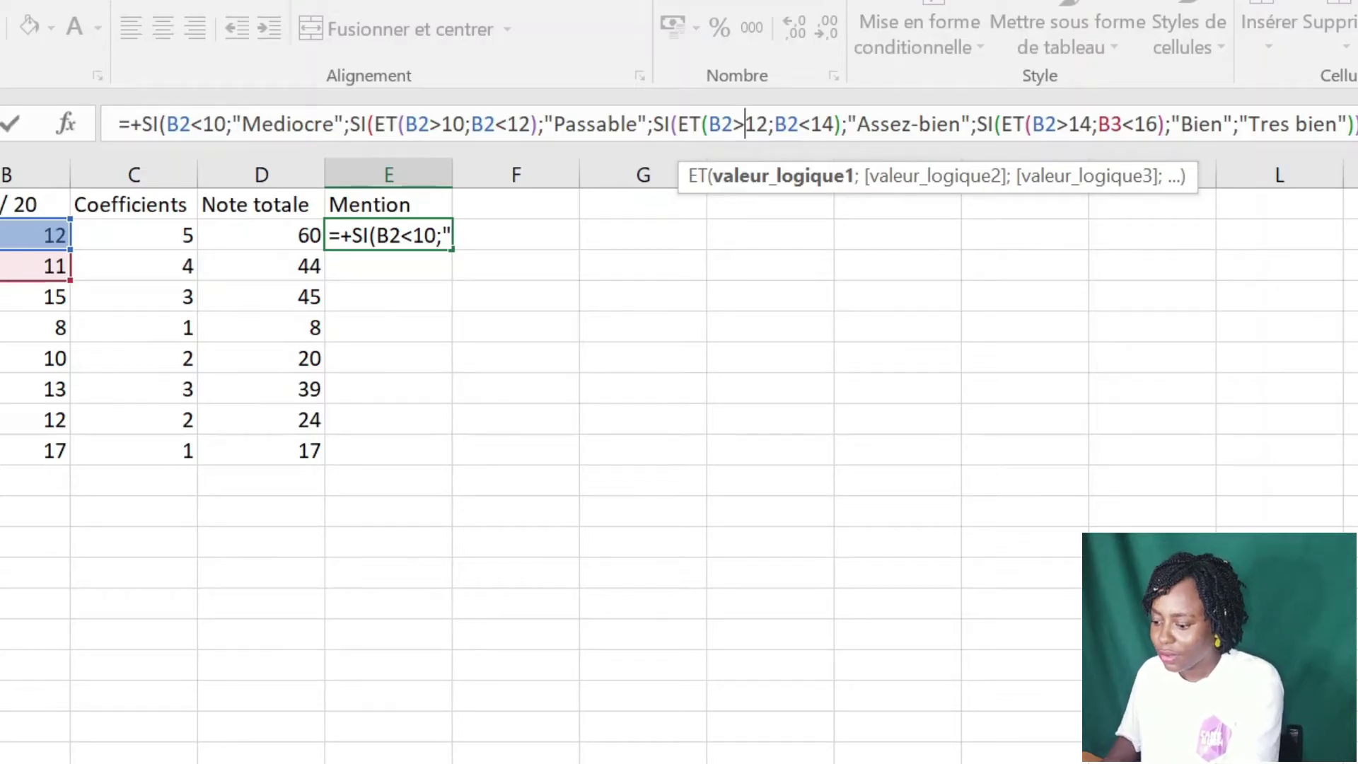
type("=")
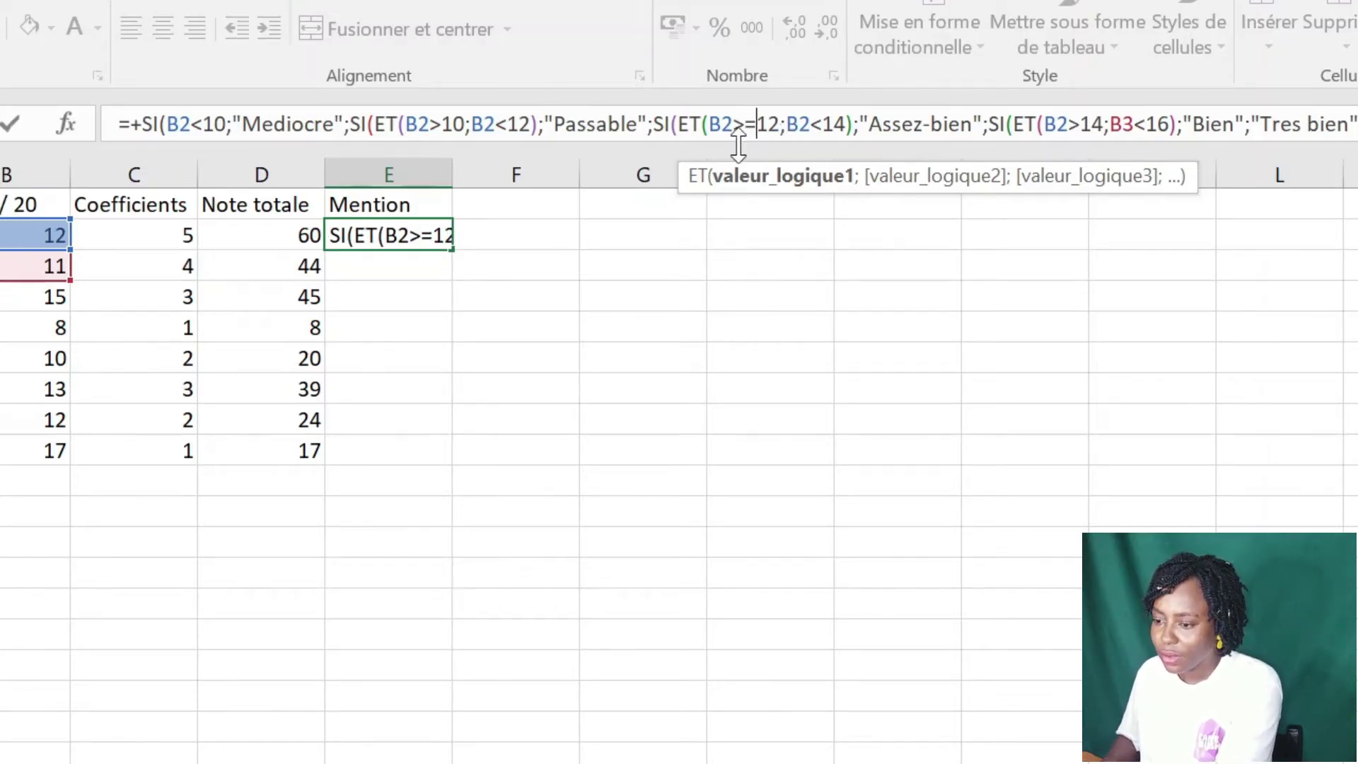
left_click(443, 124)
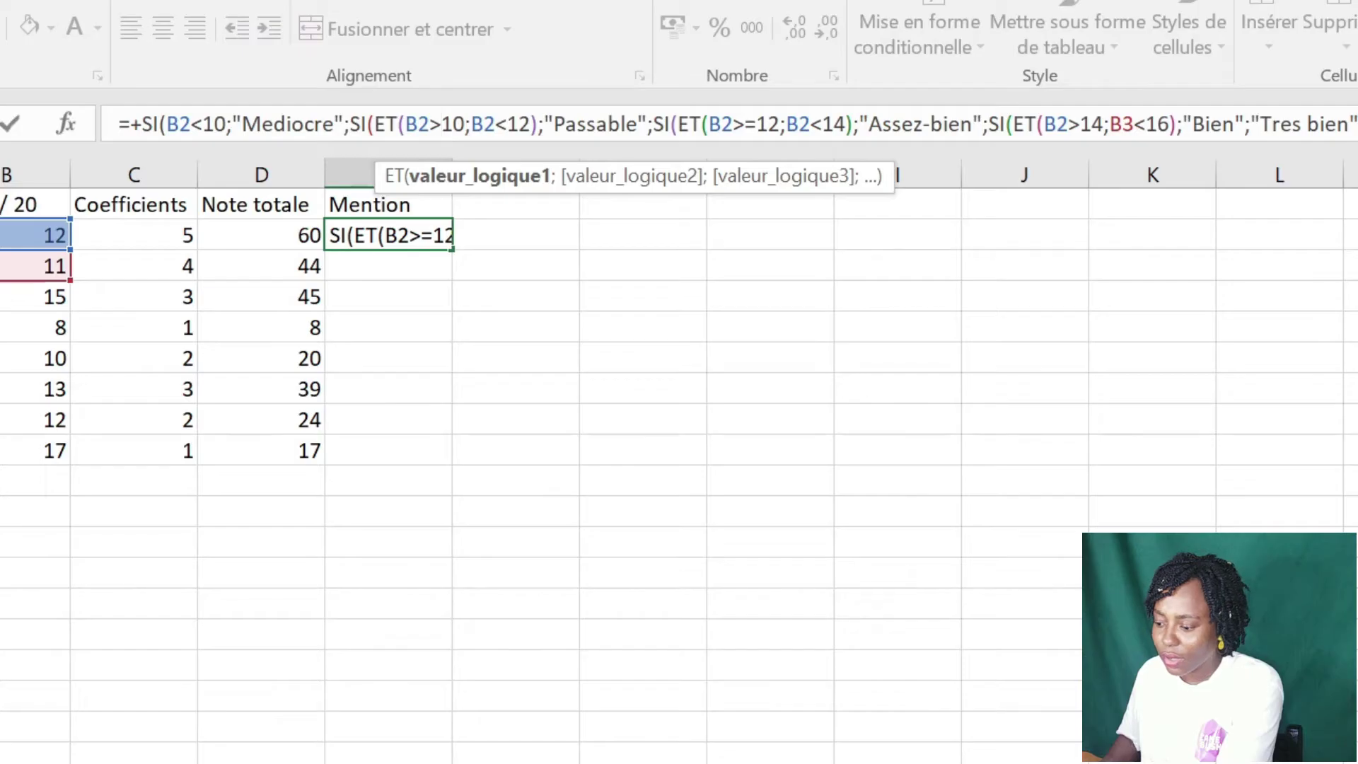
type("=")
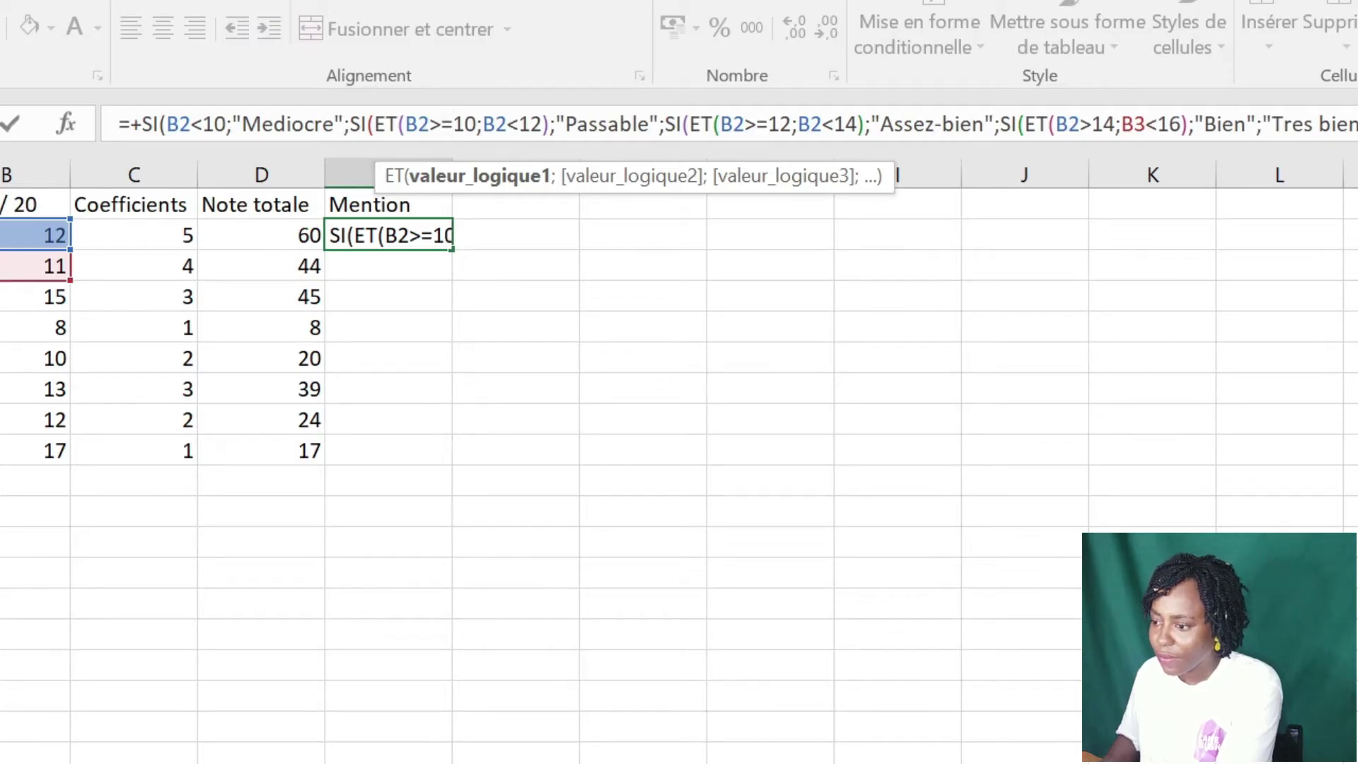
left_click(1093, 124)
type("=")
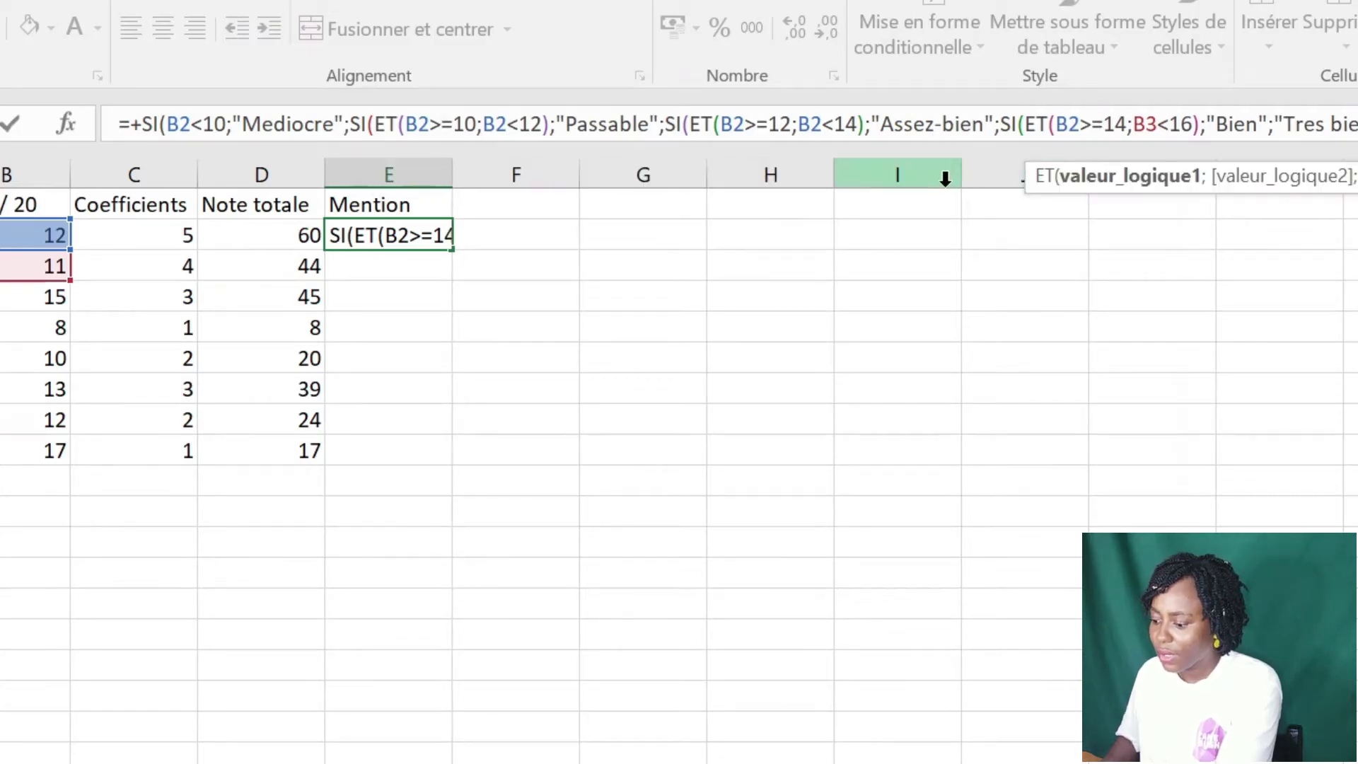
key("ctrl+Return")
key("Return")
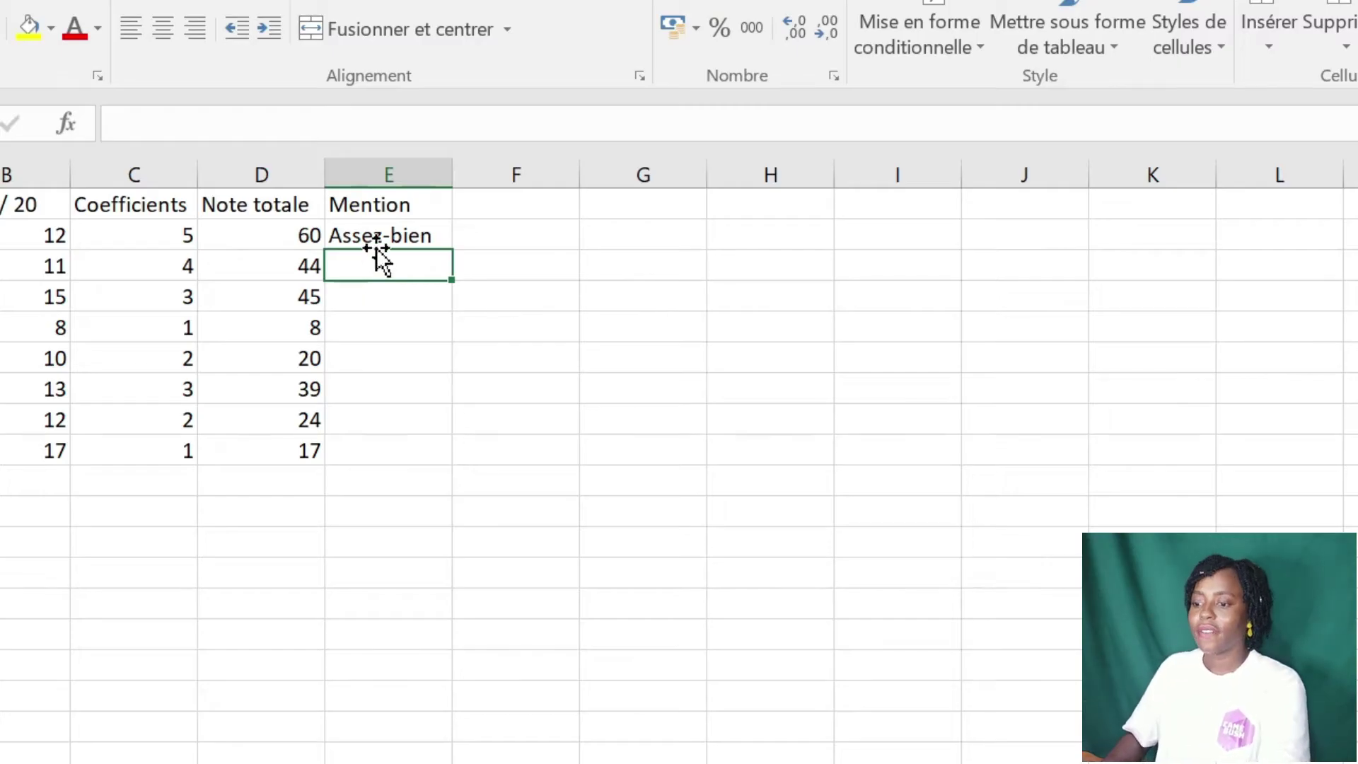
- Copy the E2 mention formula down to E9 and check the last row's formula
left_click(383, 235)
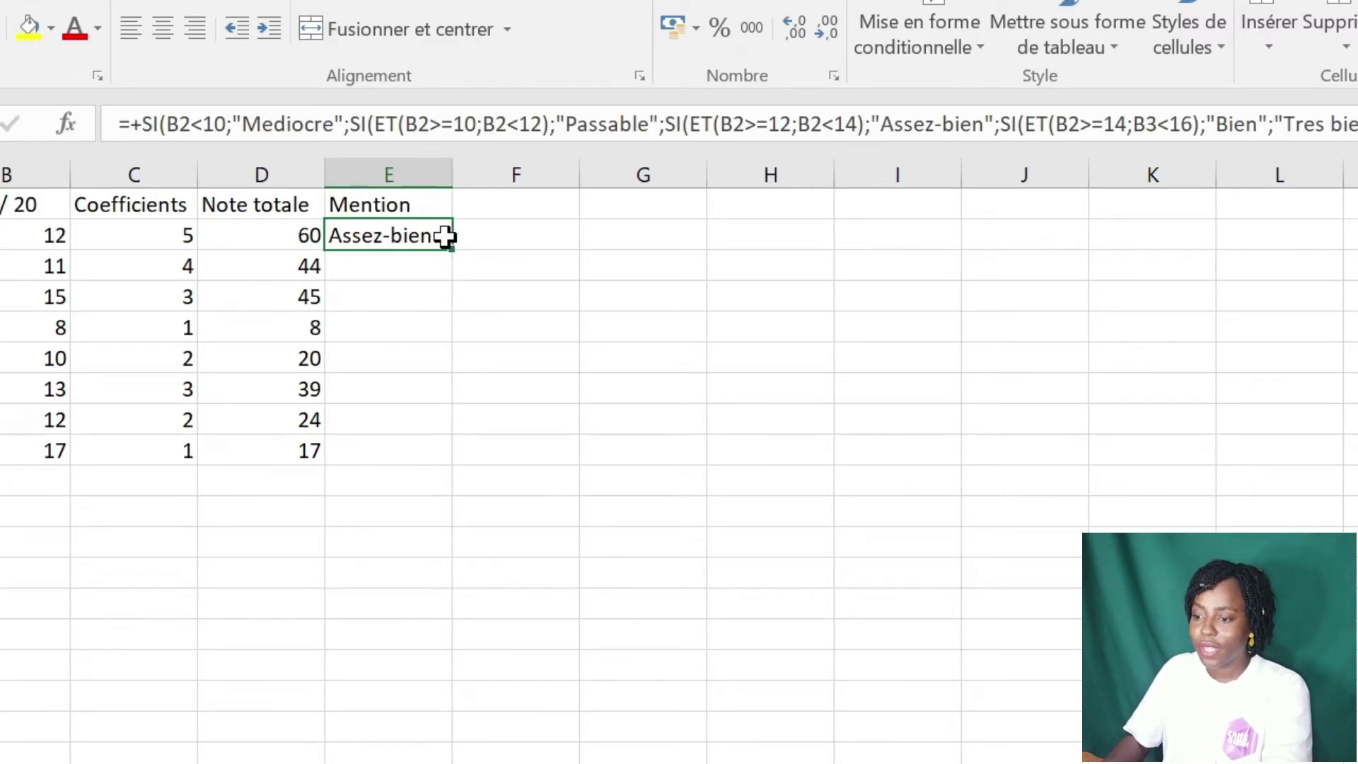
left_click_drag(450, 248, 443, 452)
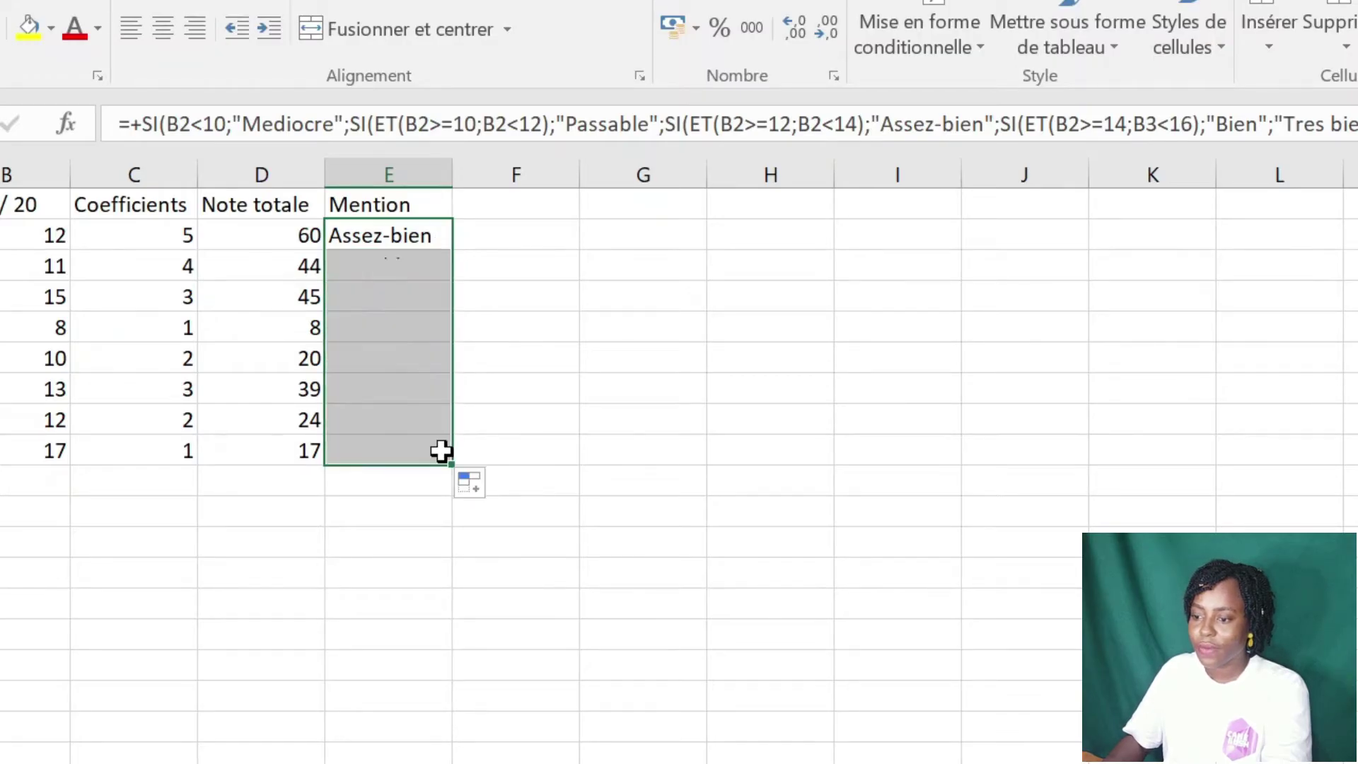
left_click(461, 386)
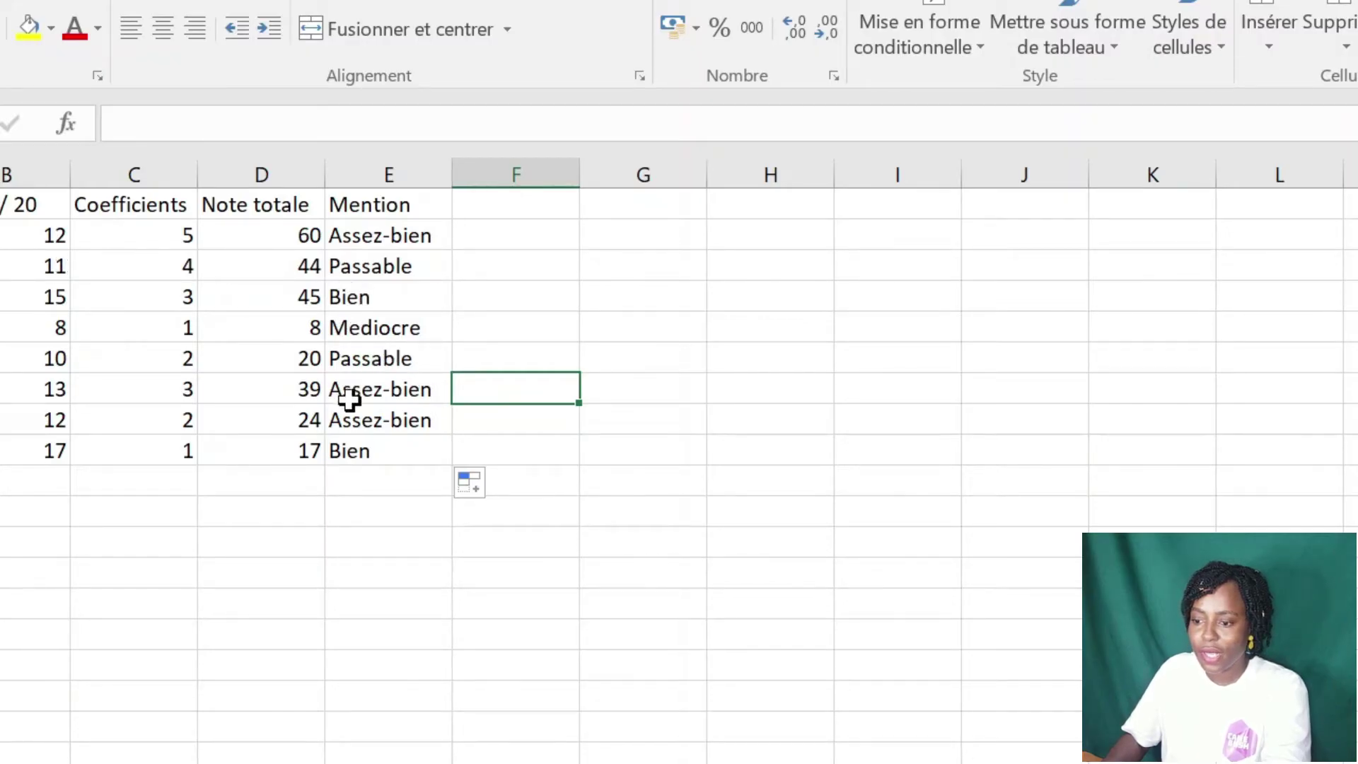
left_click(363, 445)
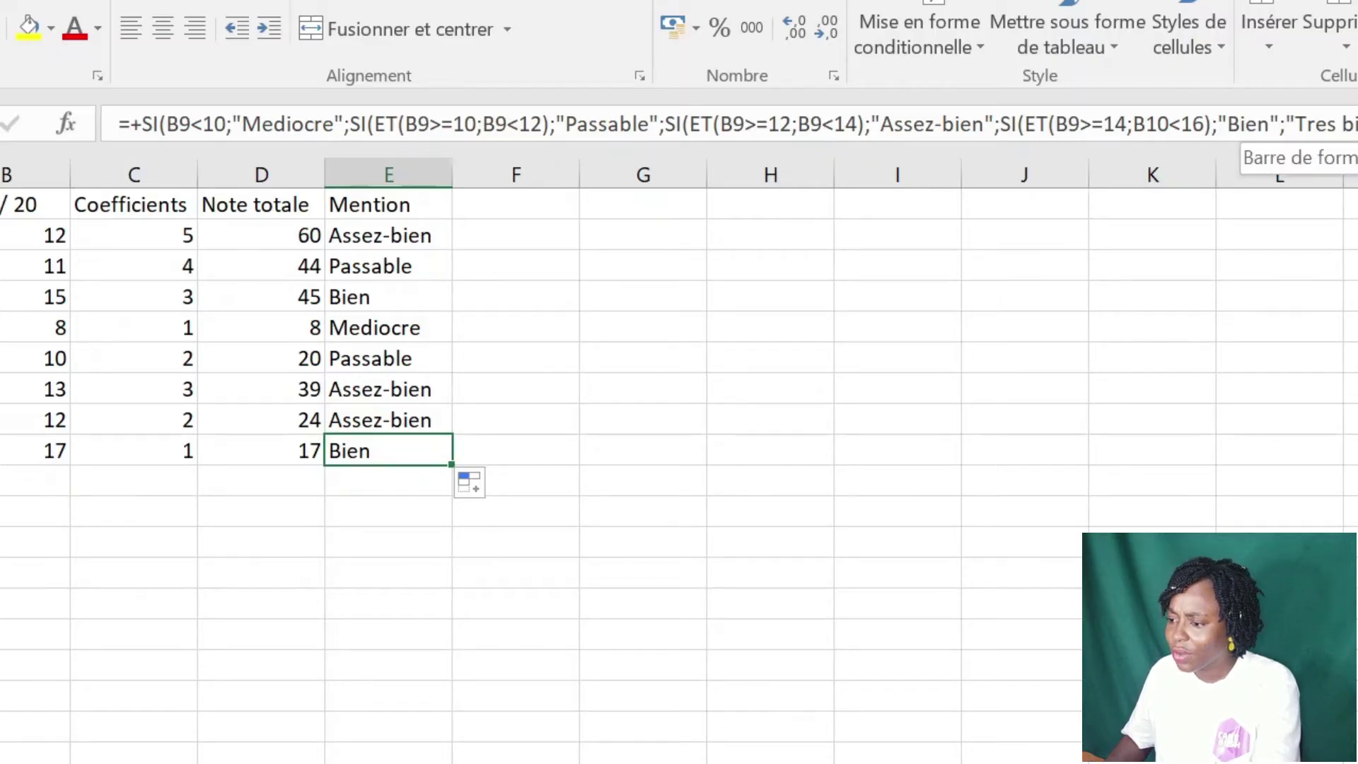
- Correct the B3 reference to B2 in the last ET condition of E2's formula
left_click(1158, 125)
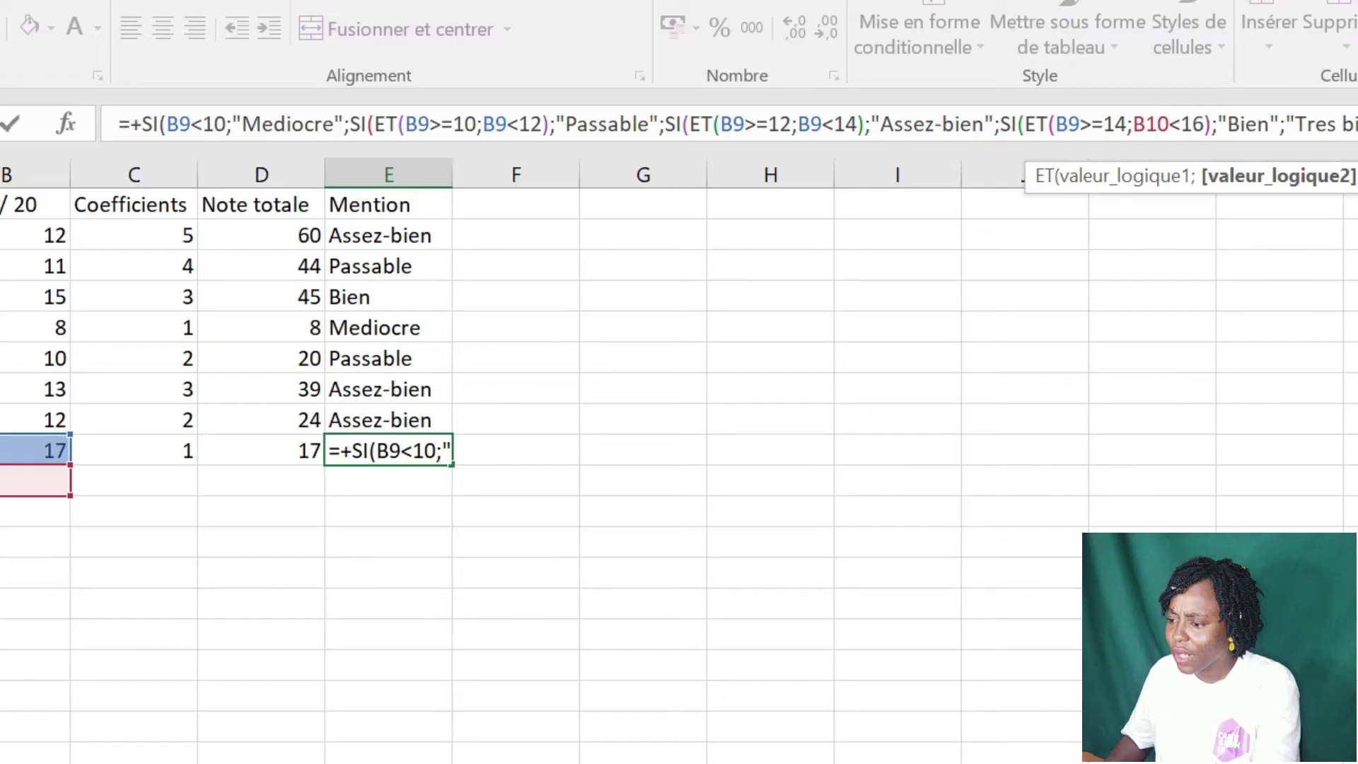
left_click(394, 236)
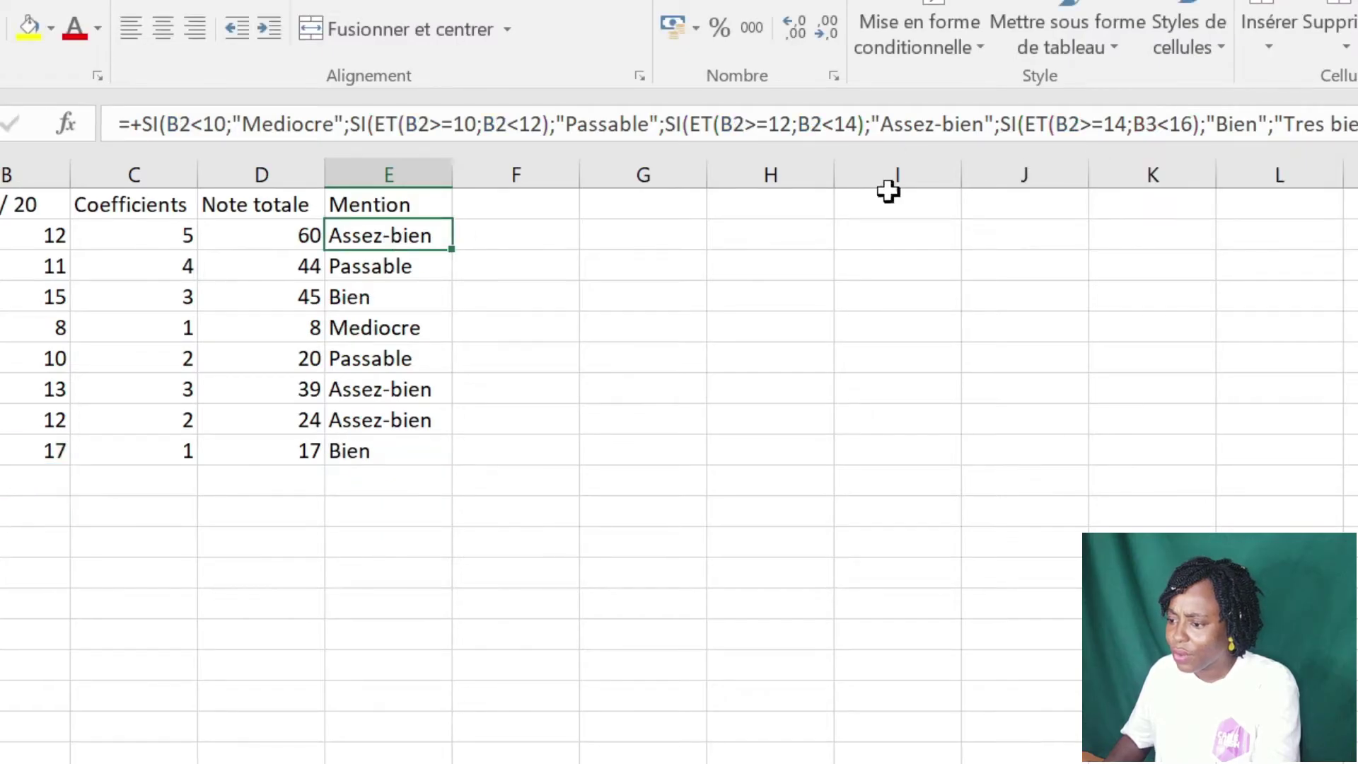
left_click(1158, 124)
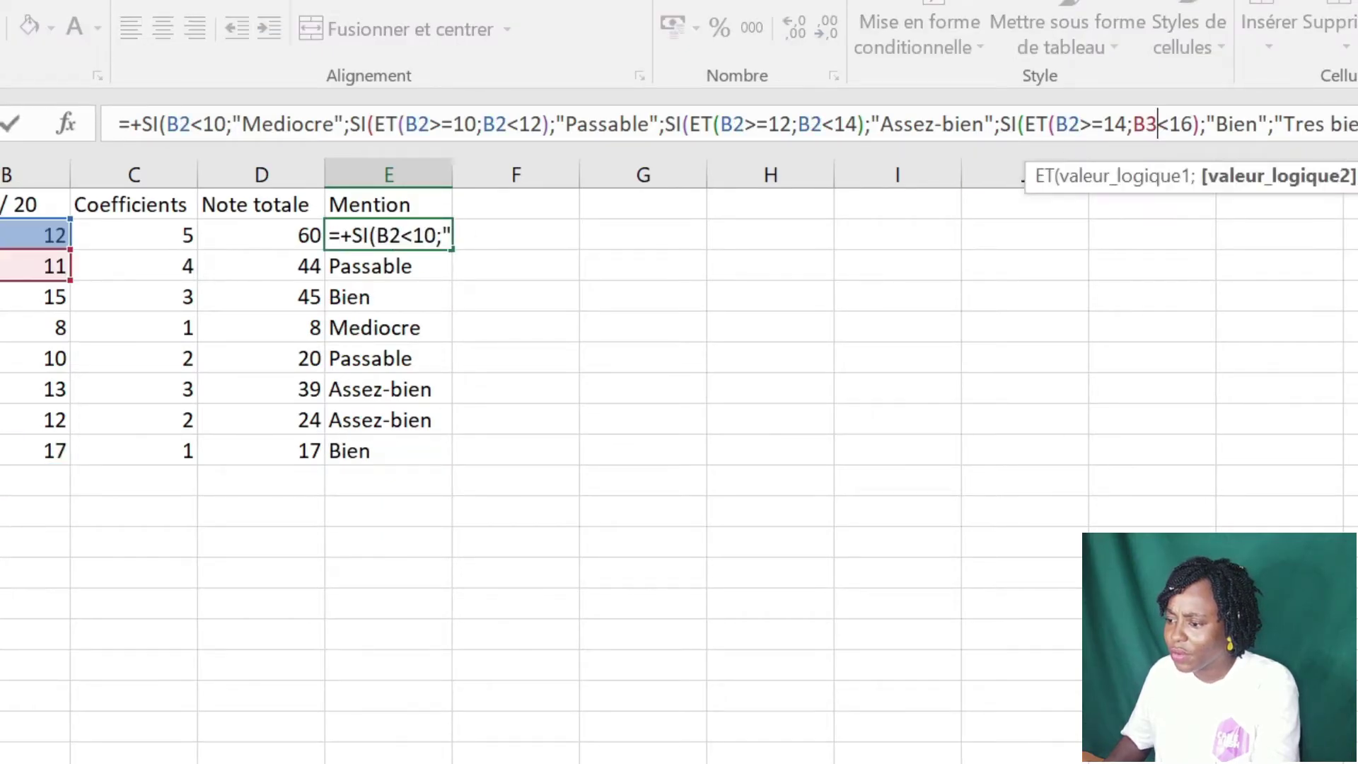
key("shift+Left")
type("2")
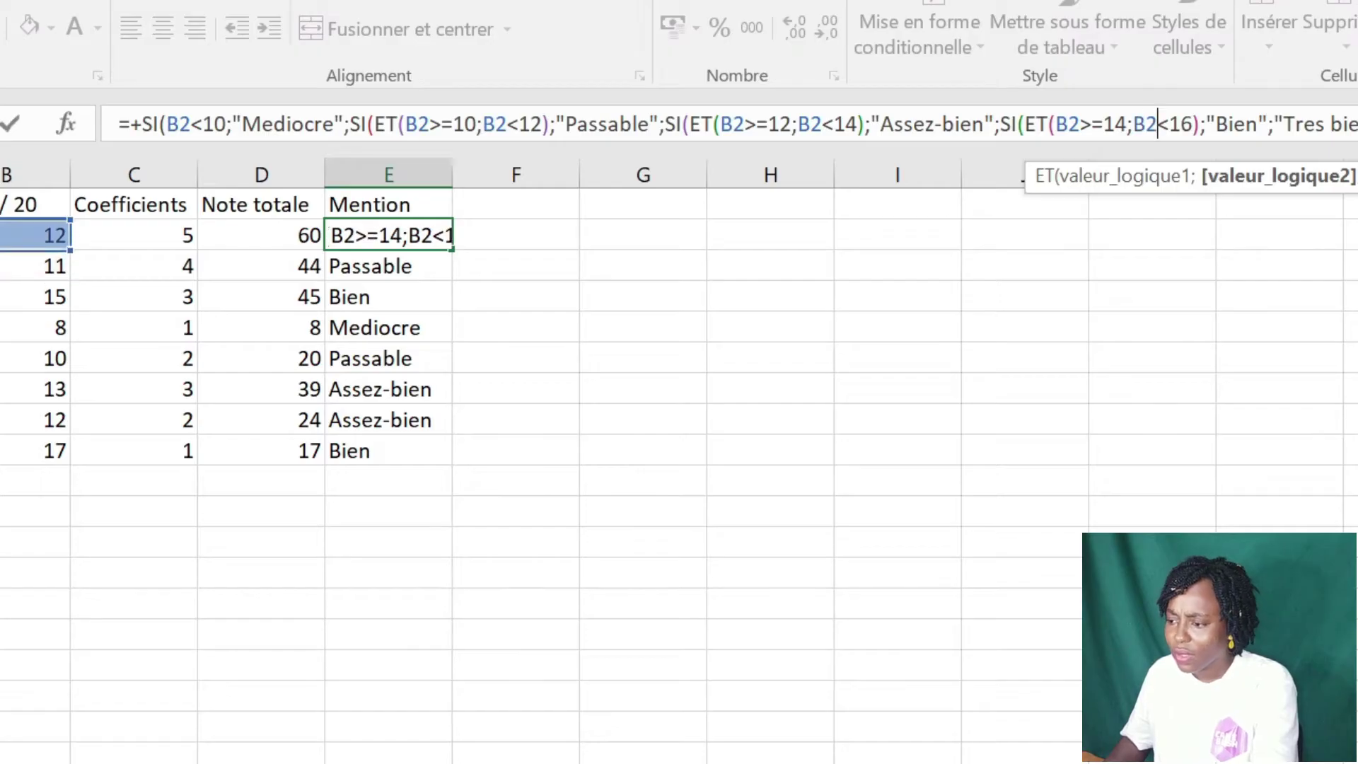
key("Return")
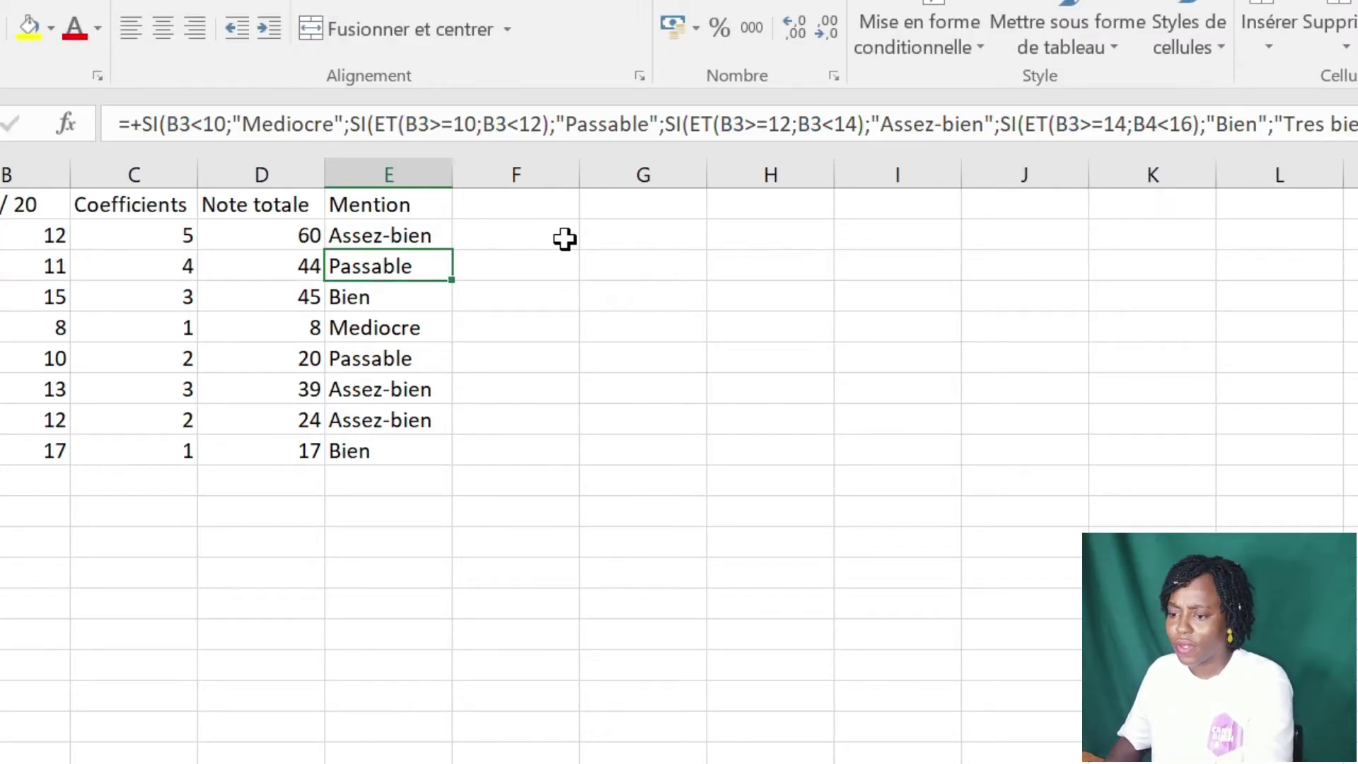
- Refill the mention formula down E2:E9 so Eps shows Tres bien
left_click(428, 230)
left_click_drag(456, 251, 428, 450)
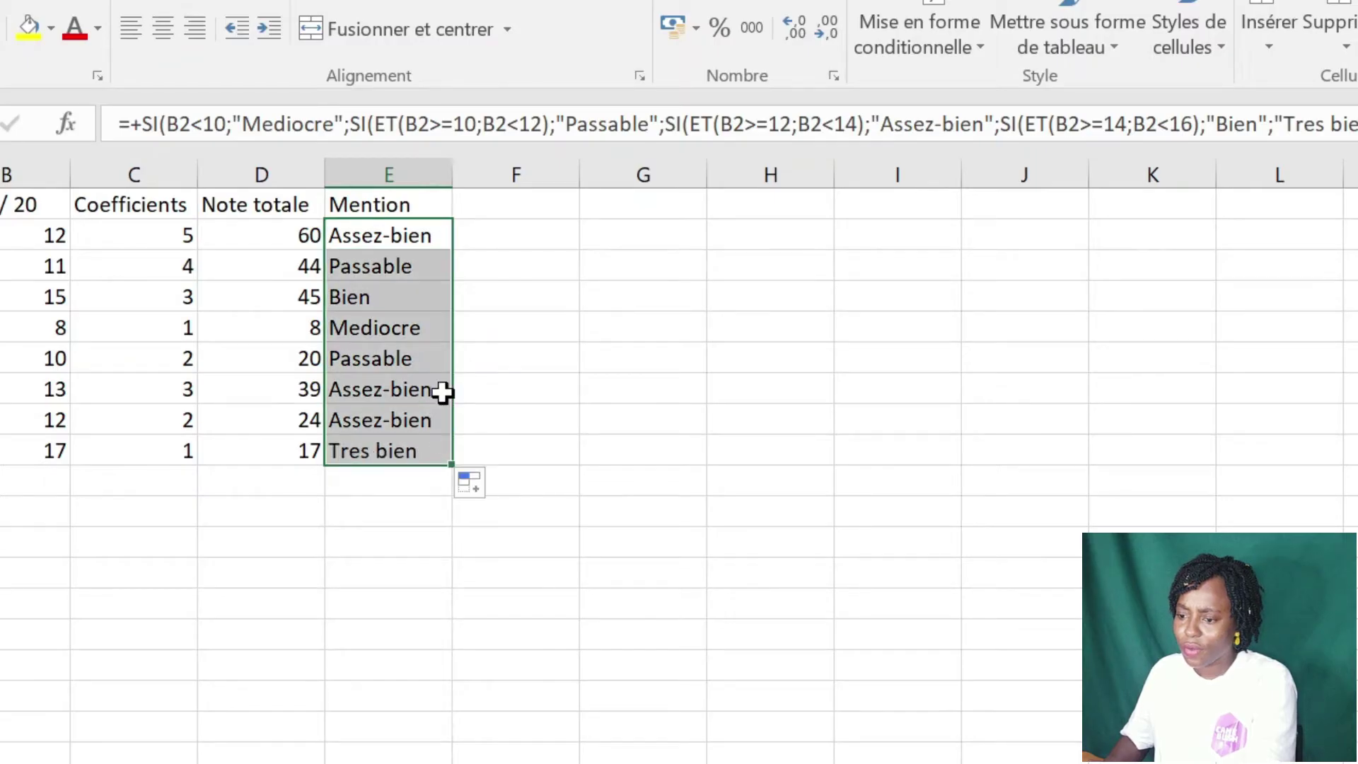
mouse_move(495, 234)
left_mouse_down()
mouse_move(491, 279)
mouse_move(488, 237)
left_mouse_up()
left_click(403, 238)
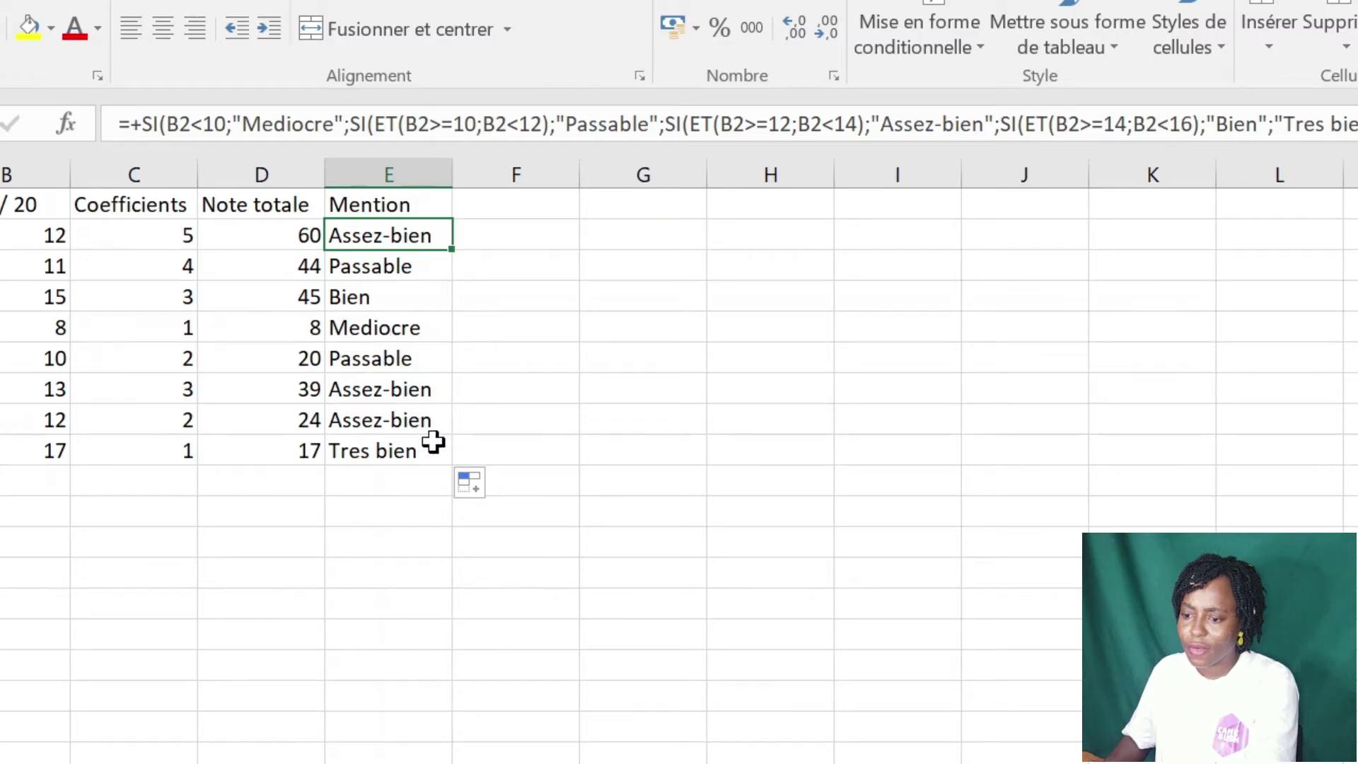
left_click(350, 488)
left_click(398, 237)
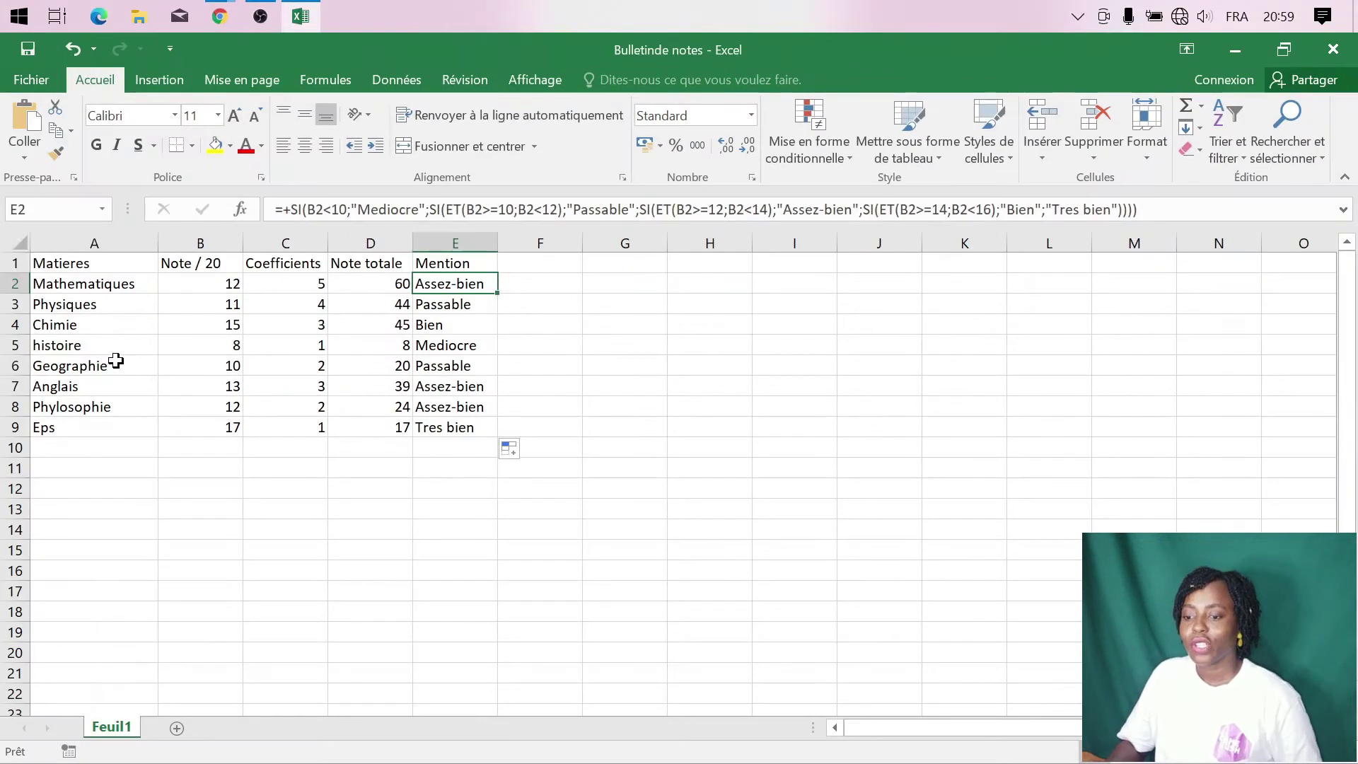
- Merge and centre A10:B10 and label it Total
left_click(116, 363)
left_click(93, 452)
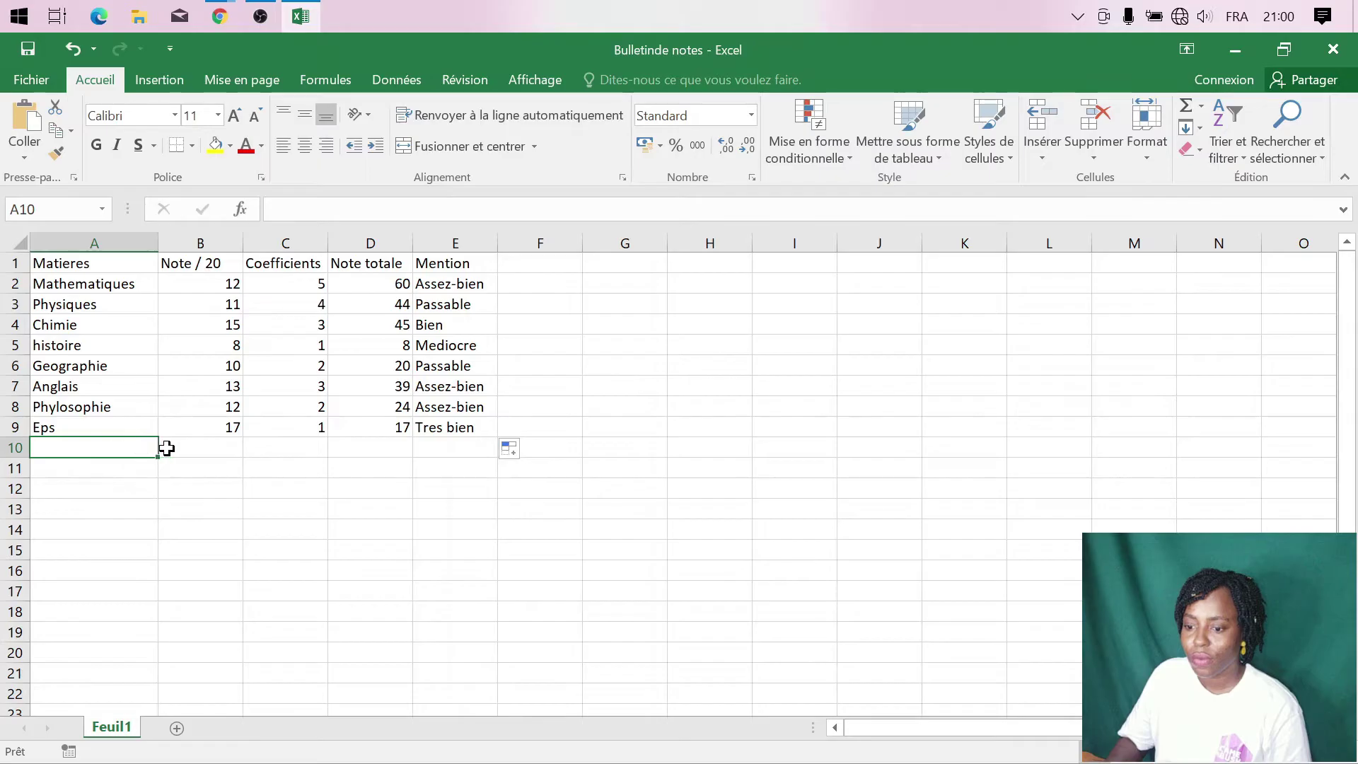
left_click_drag(167, 448, 198, 452)
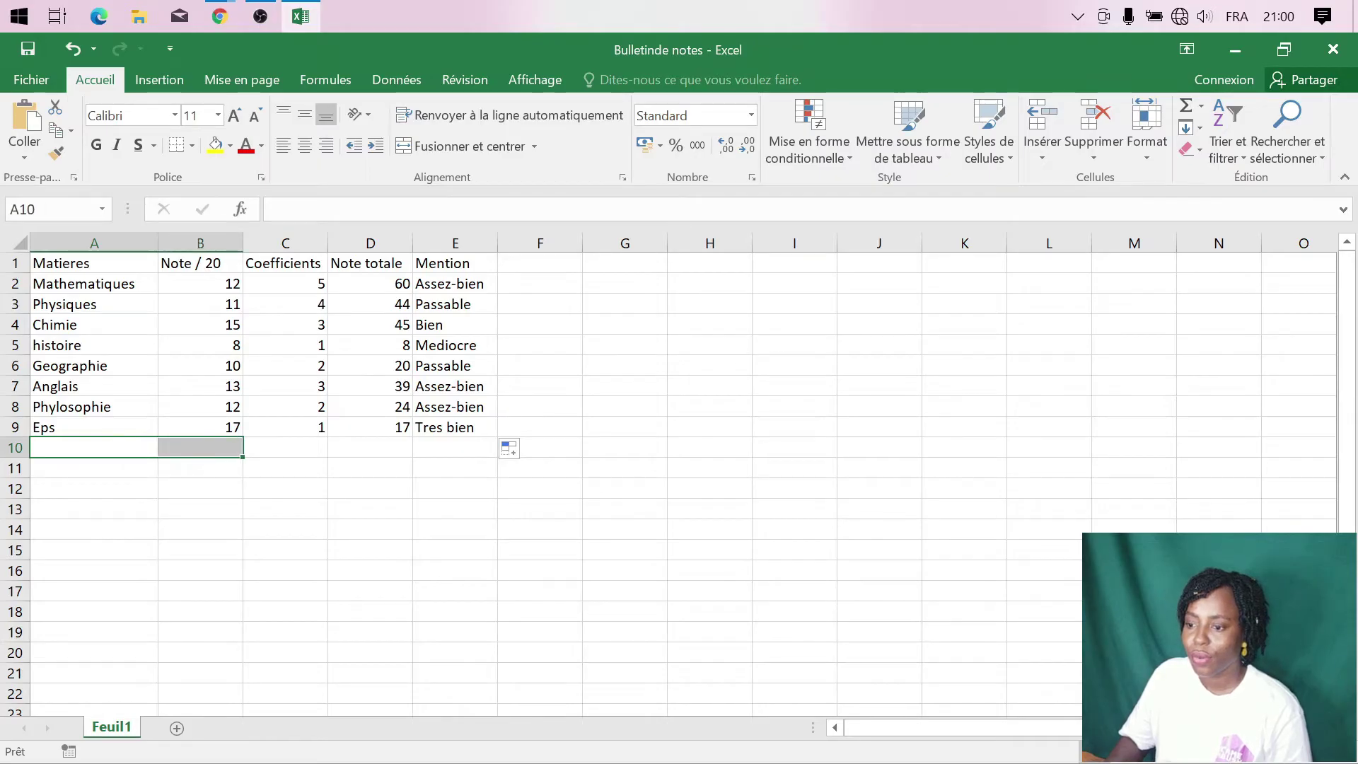
left_click(499, 147)
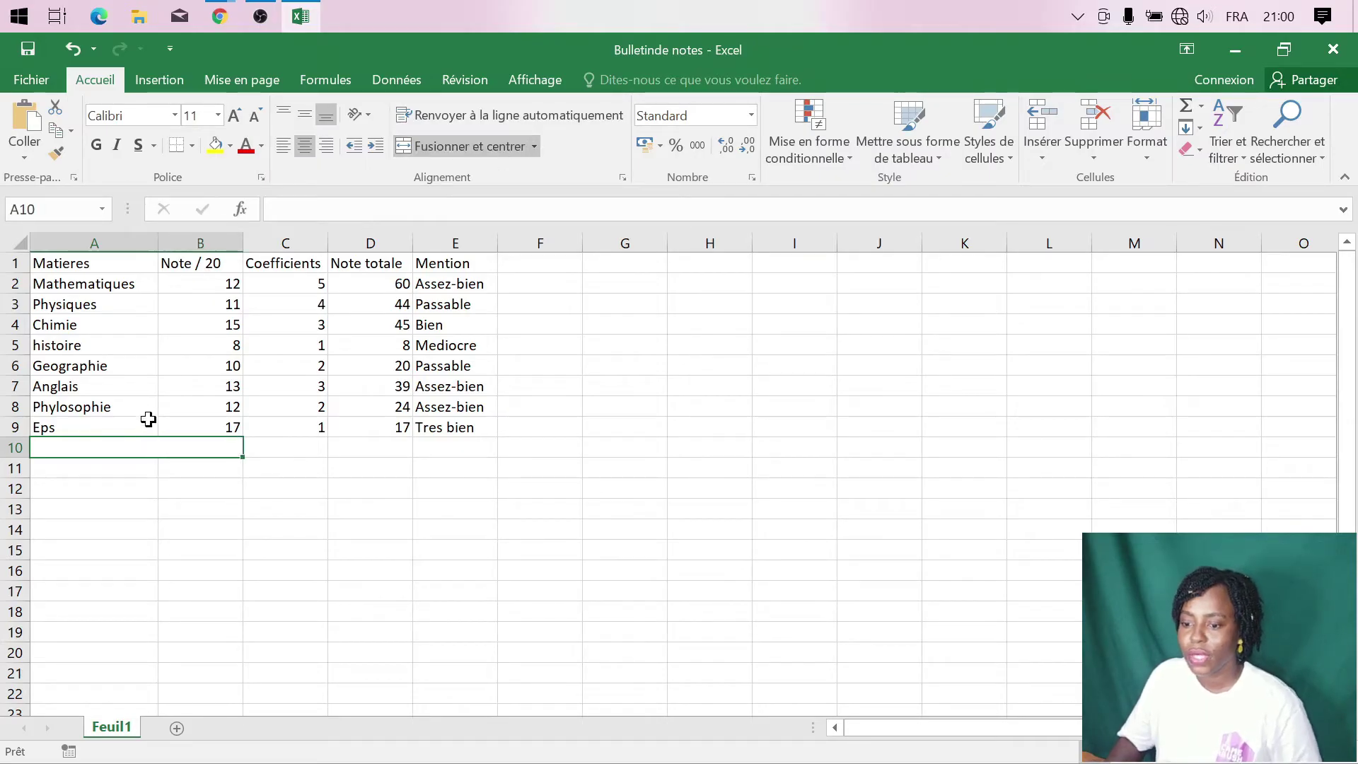
type("To")
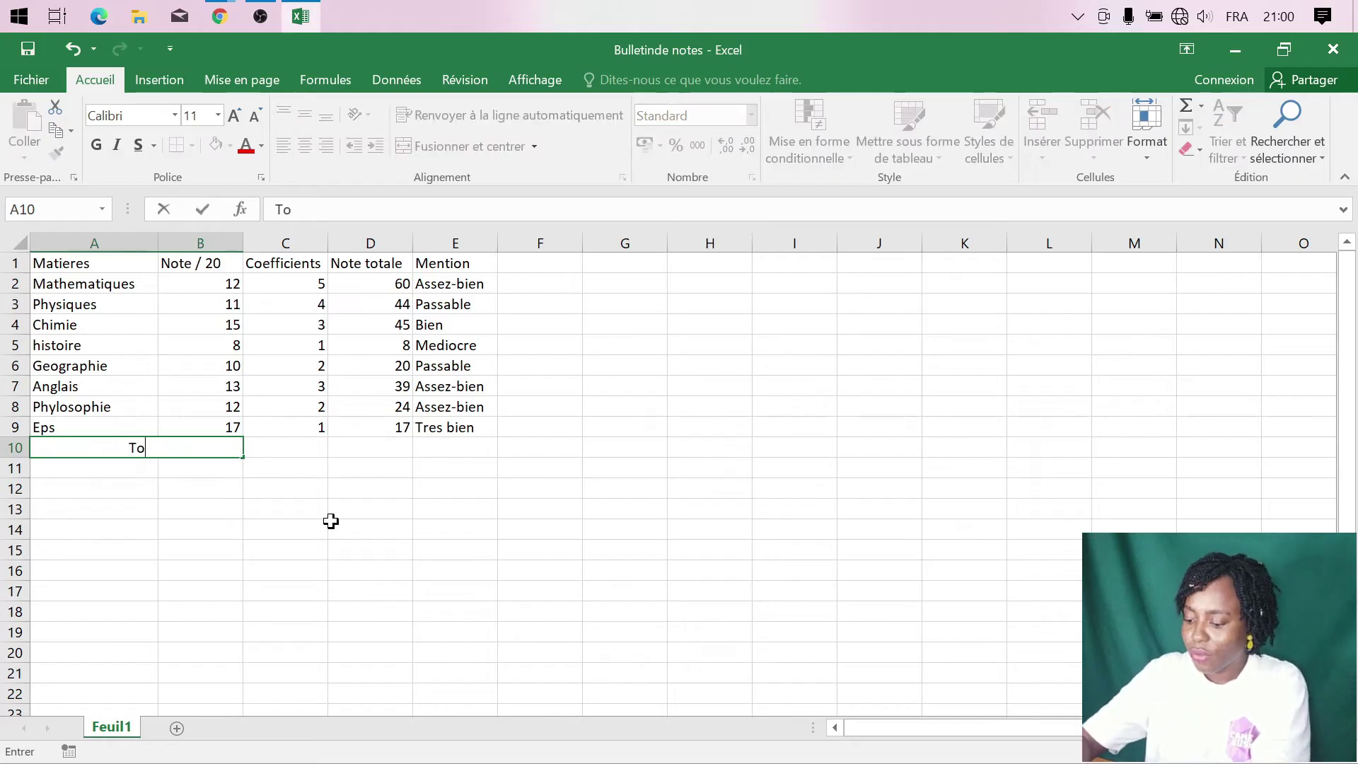
type("tal")
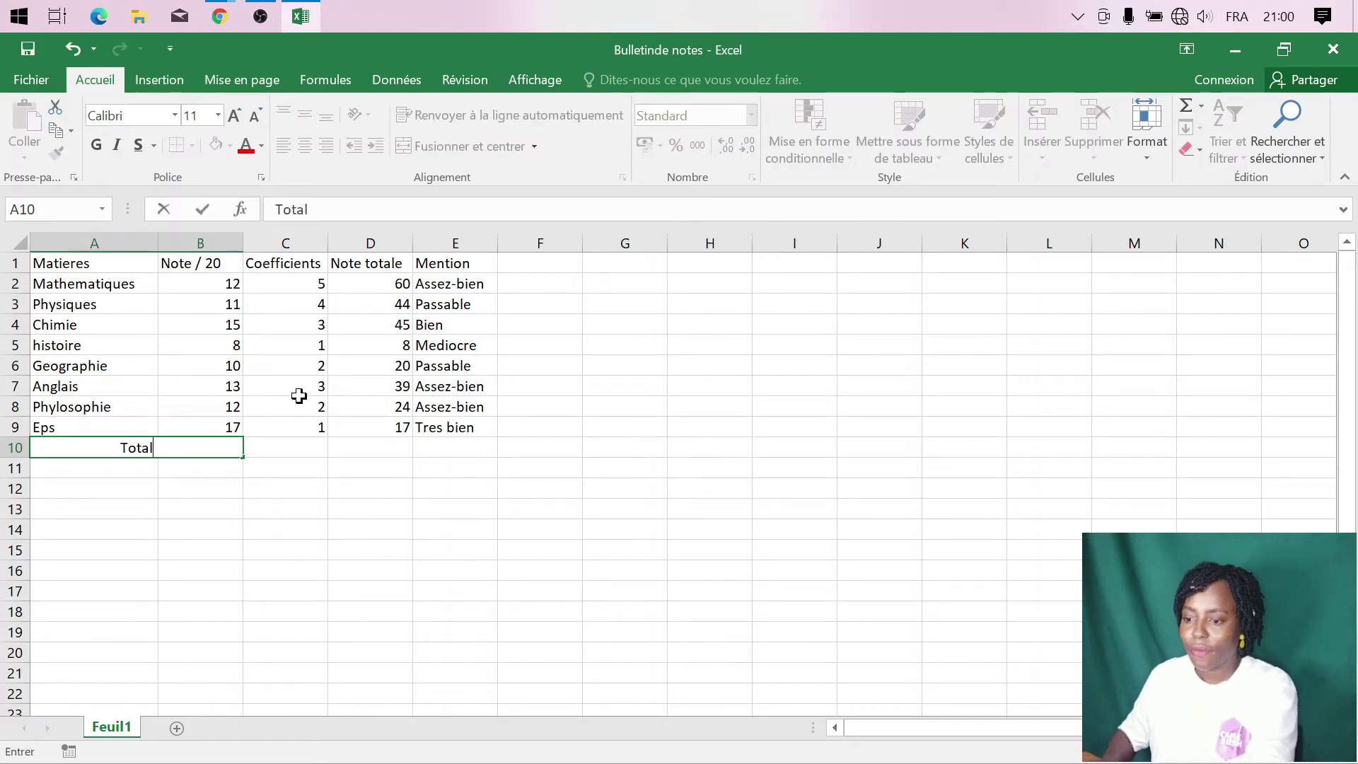
left_click(315, 448)
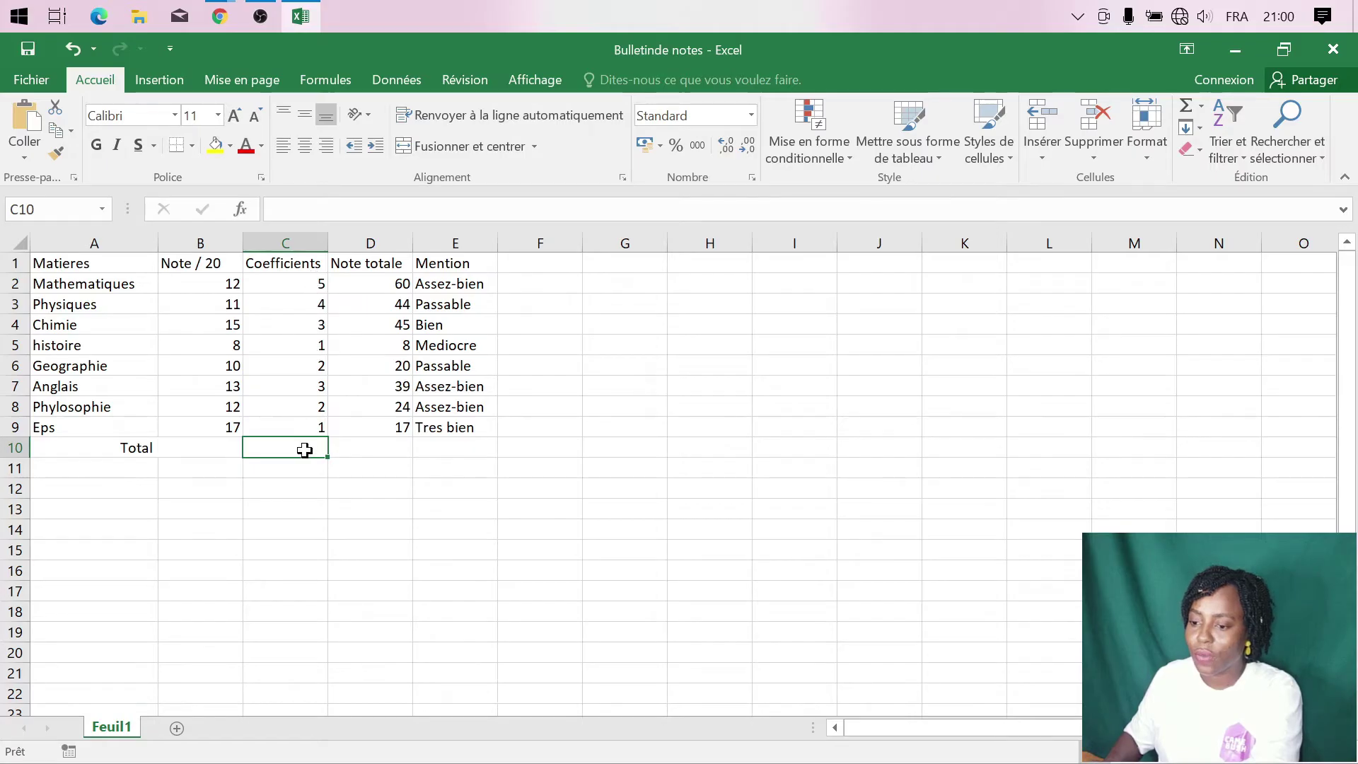
- Enter =SOMME(C2:C9) in C10 to total the coefficients to 21
left_click(306, 209)
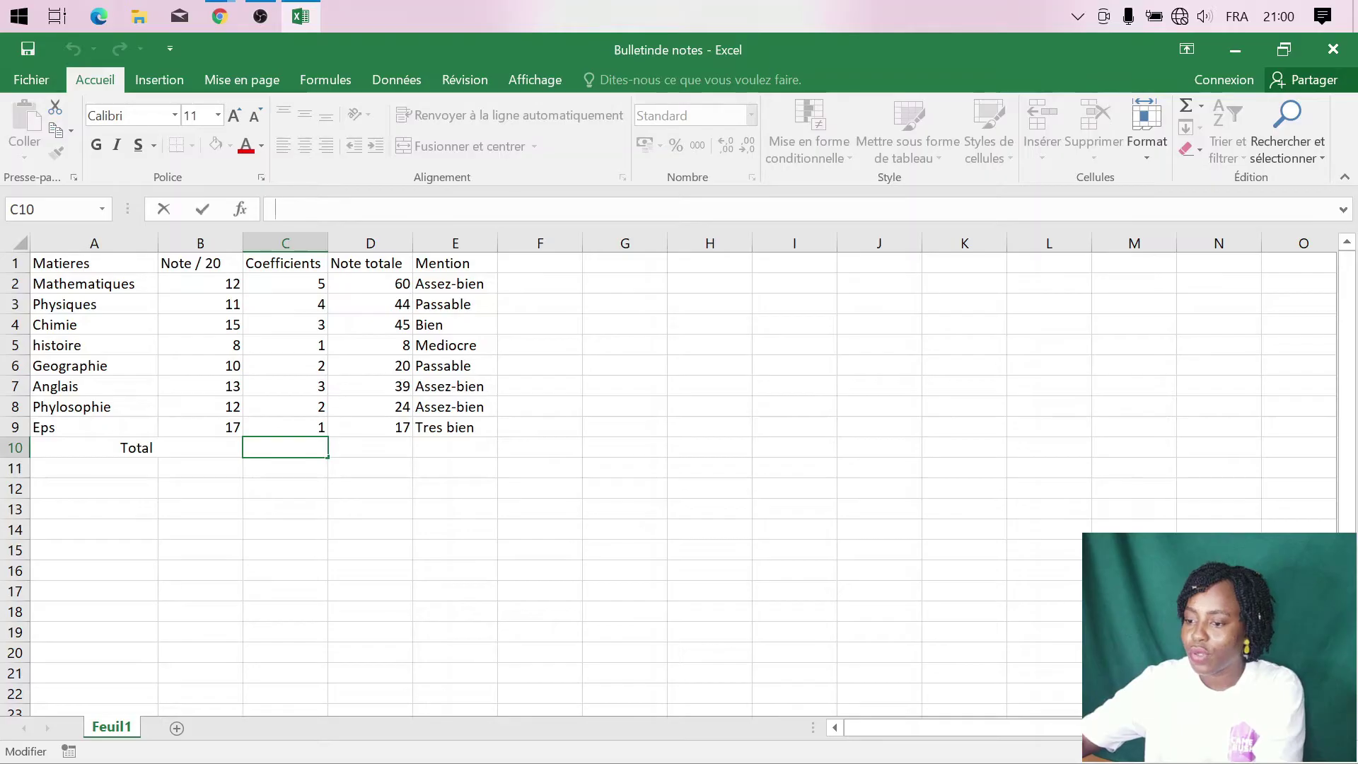
type("=")
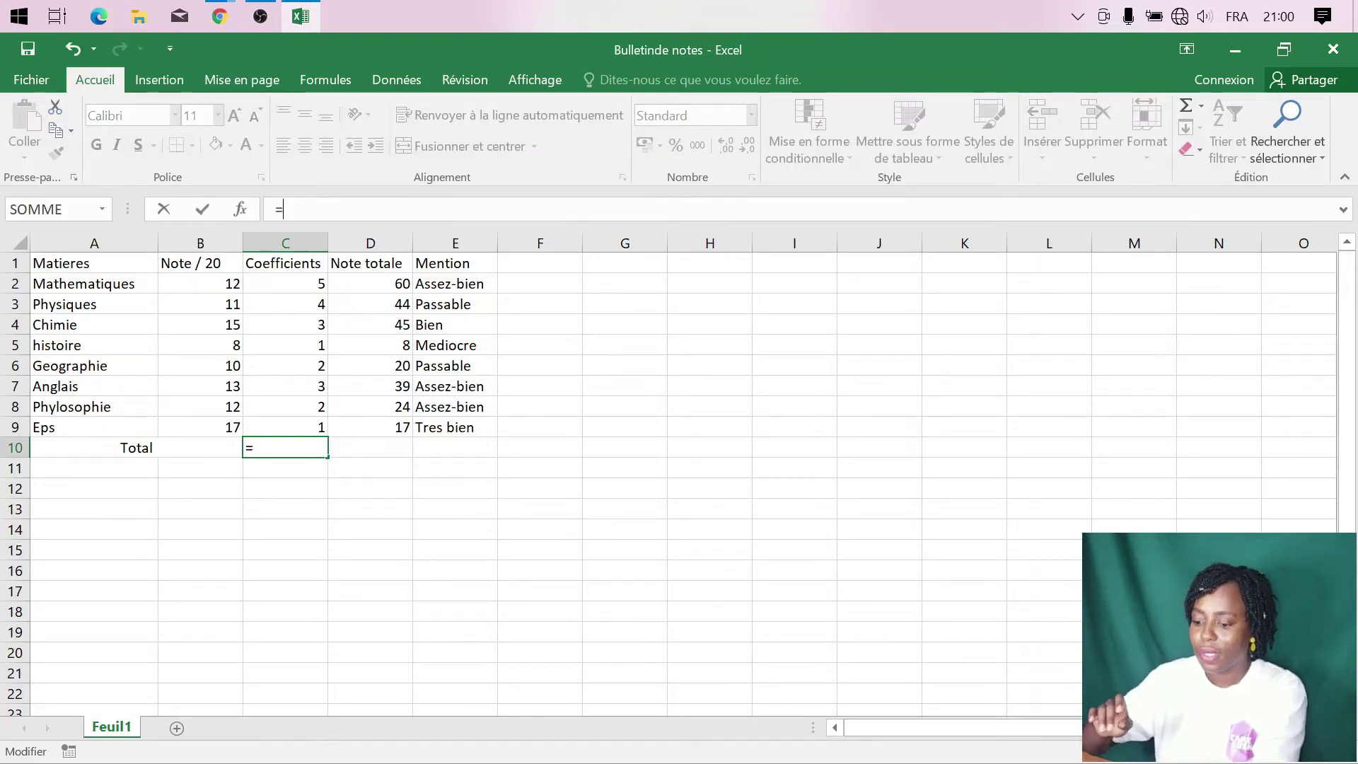
type("somm")
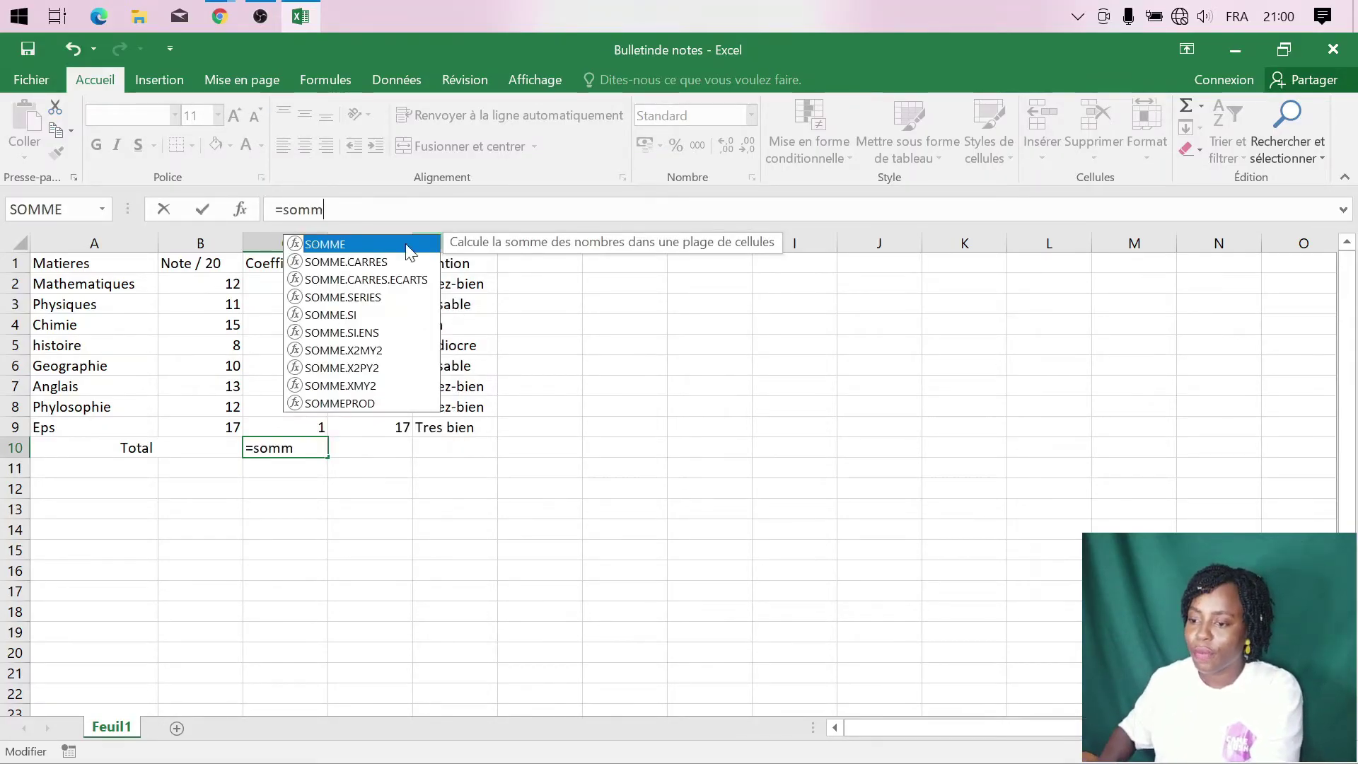
double_click(368, 244)
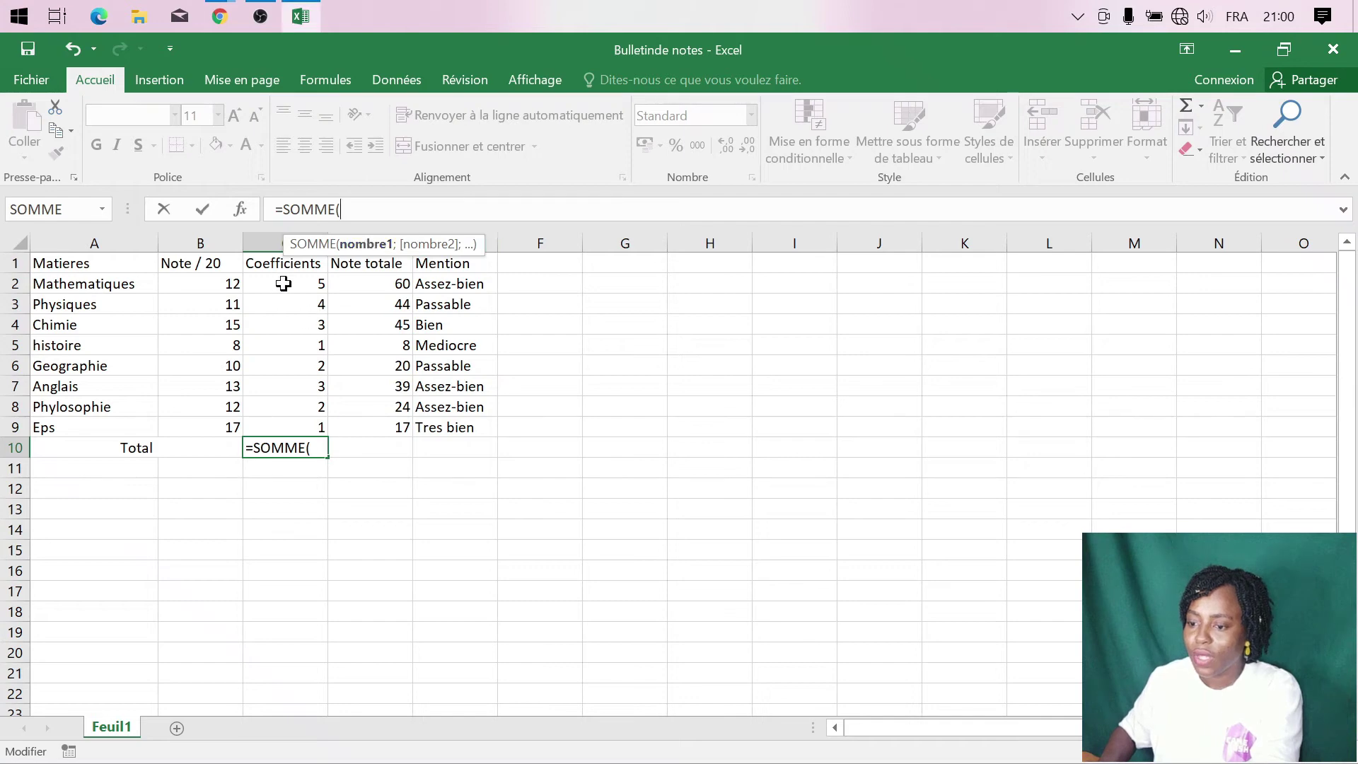
left_click_drag(283, 284, 303, 427)
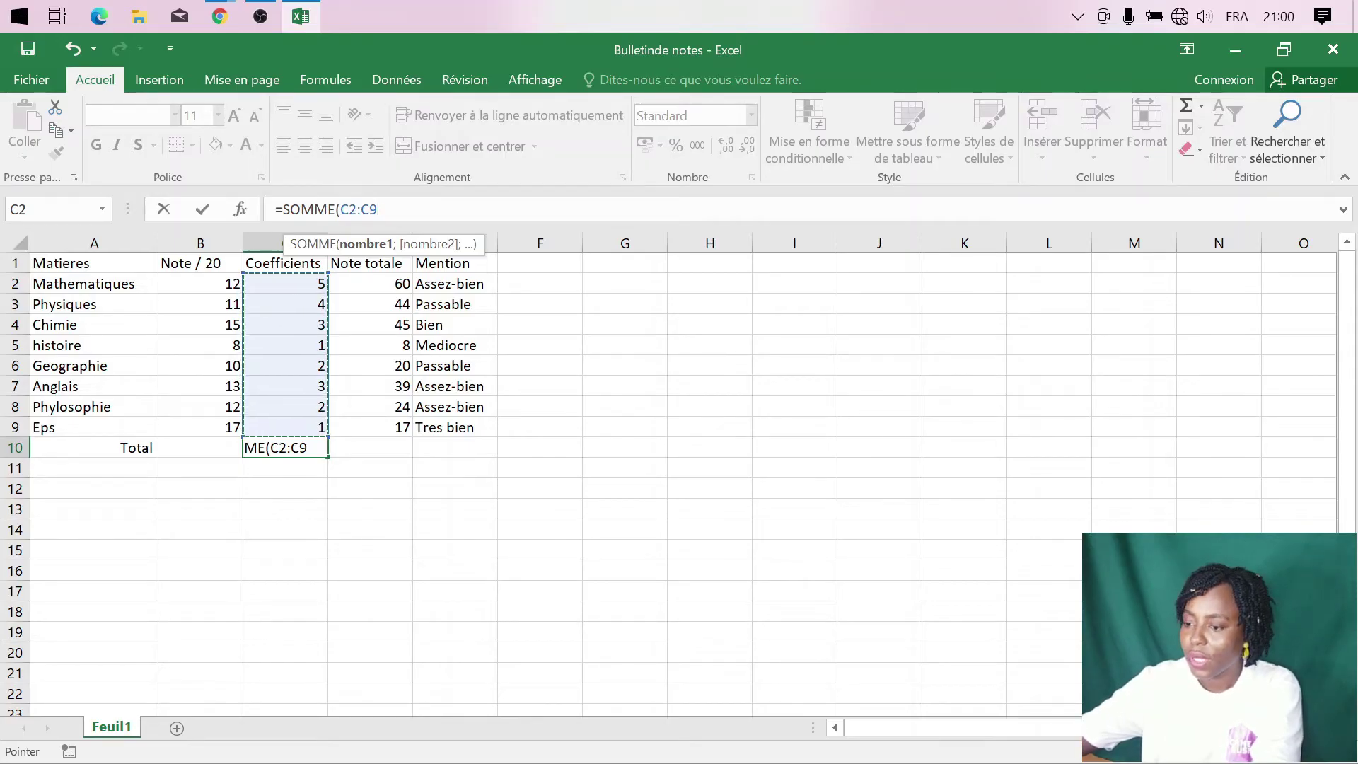
type(")")
key("Return")
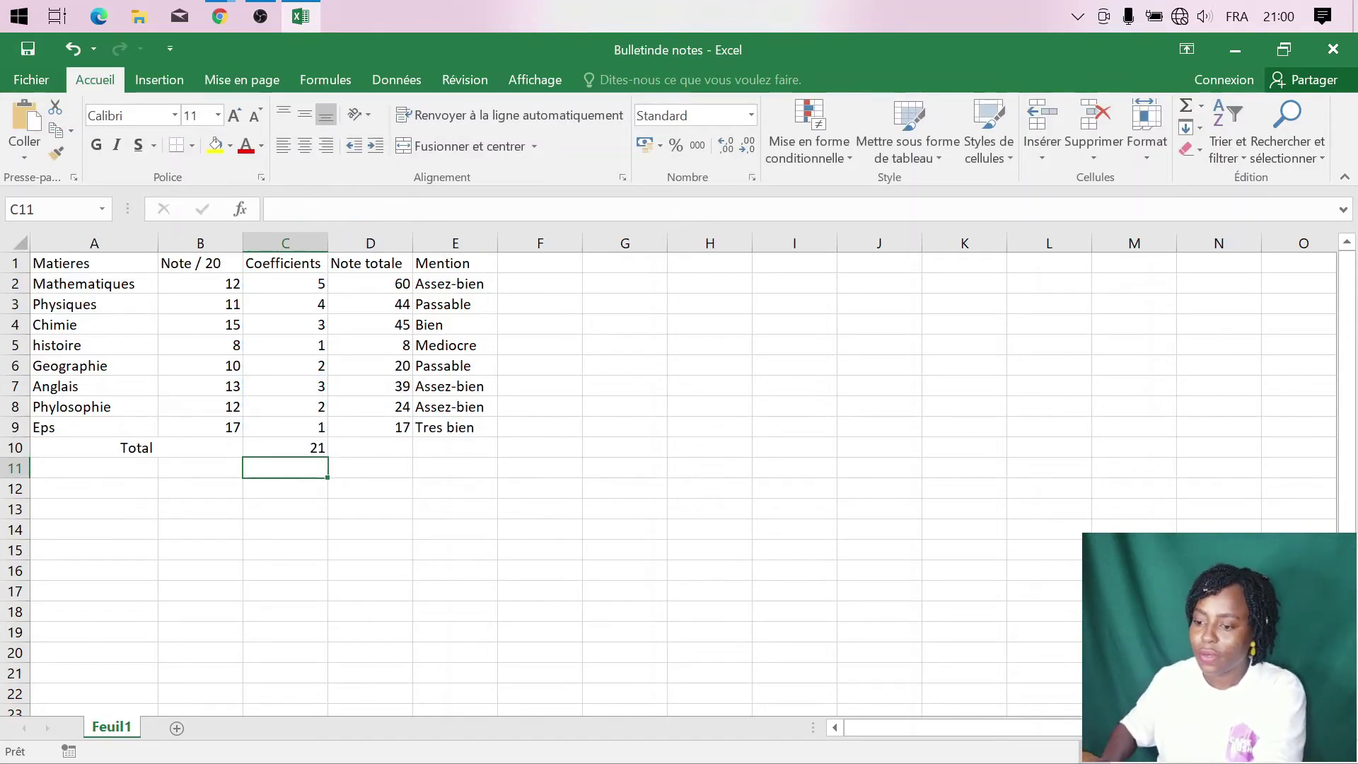
- Fill the sum formula across to D10 for the 257 total marks
left_click(373, 450)
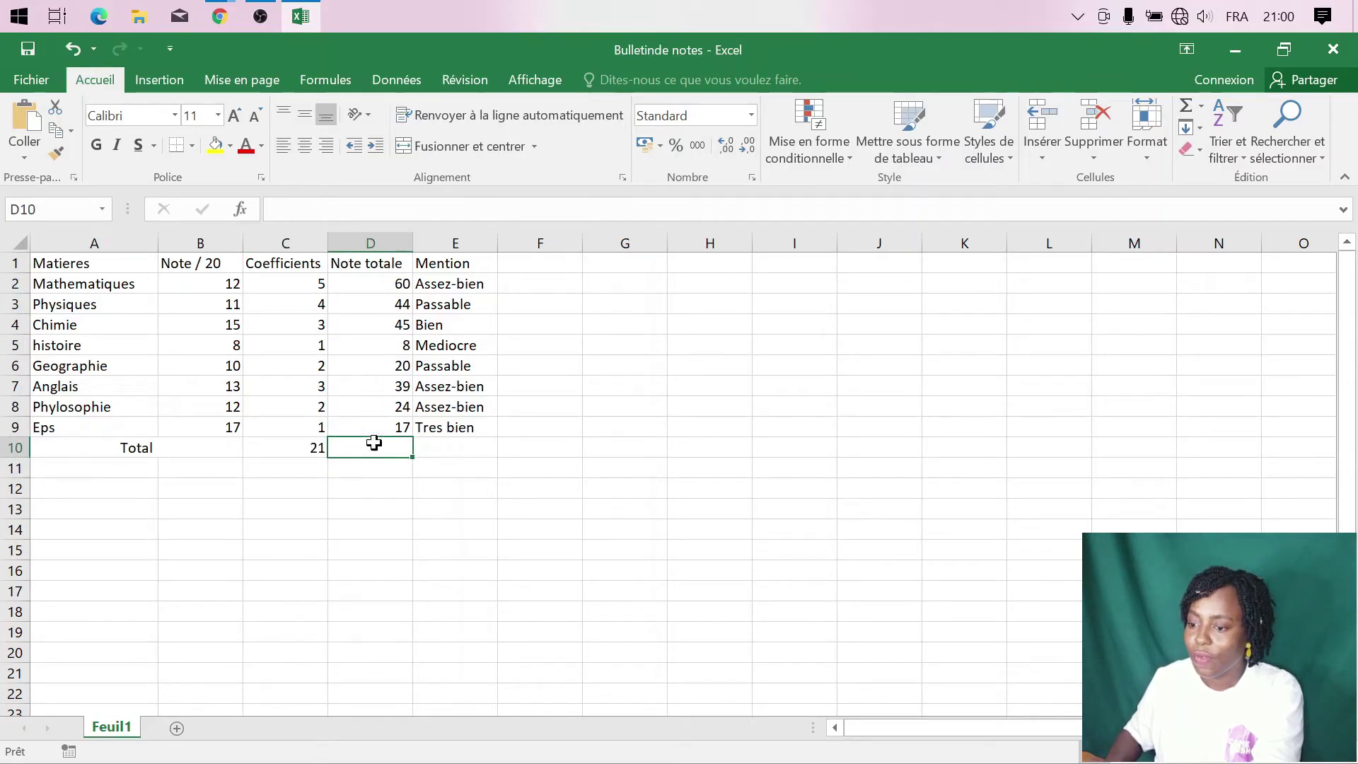
left_click(291, 448)
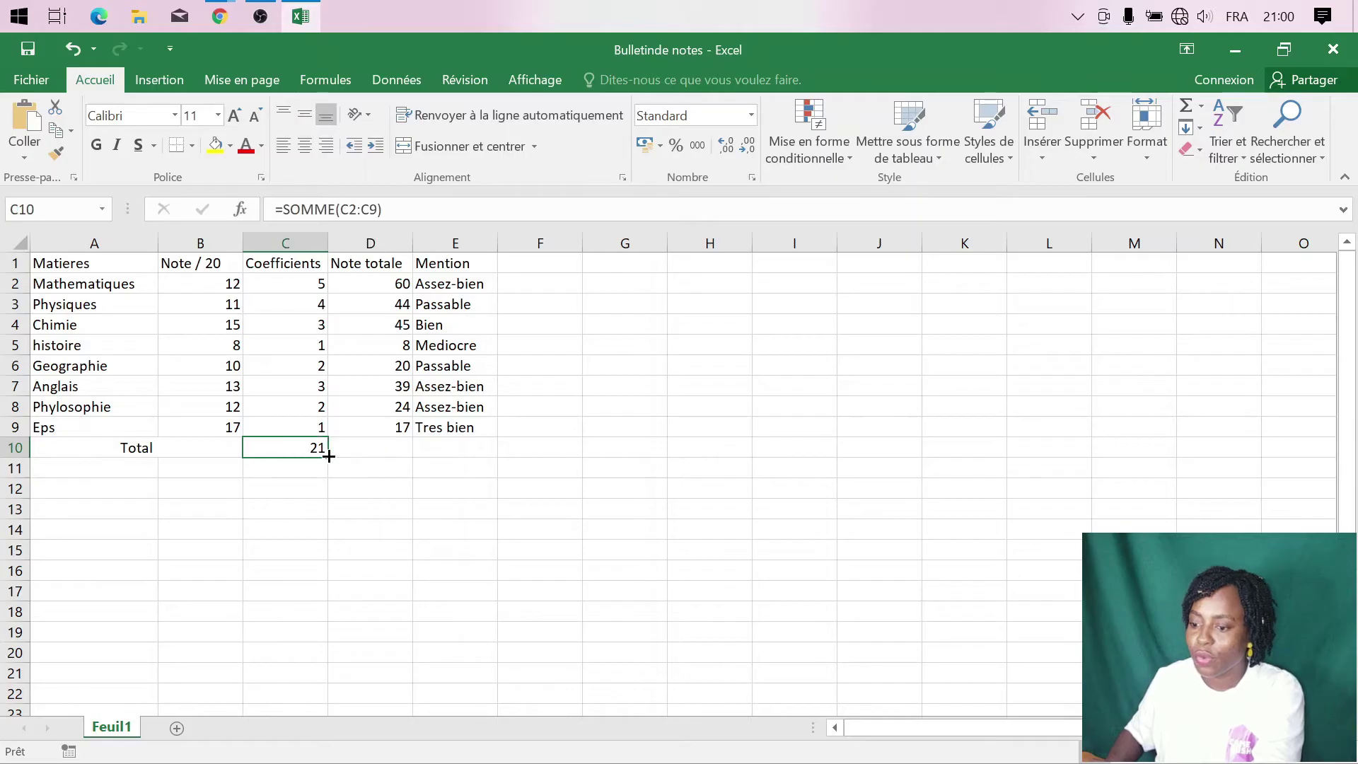
left_click_drag(329, 457, 398, 460)
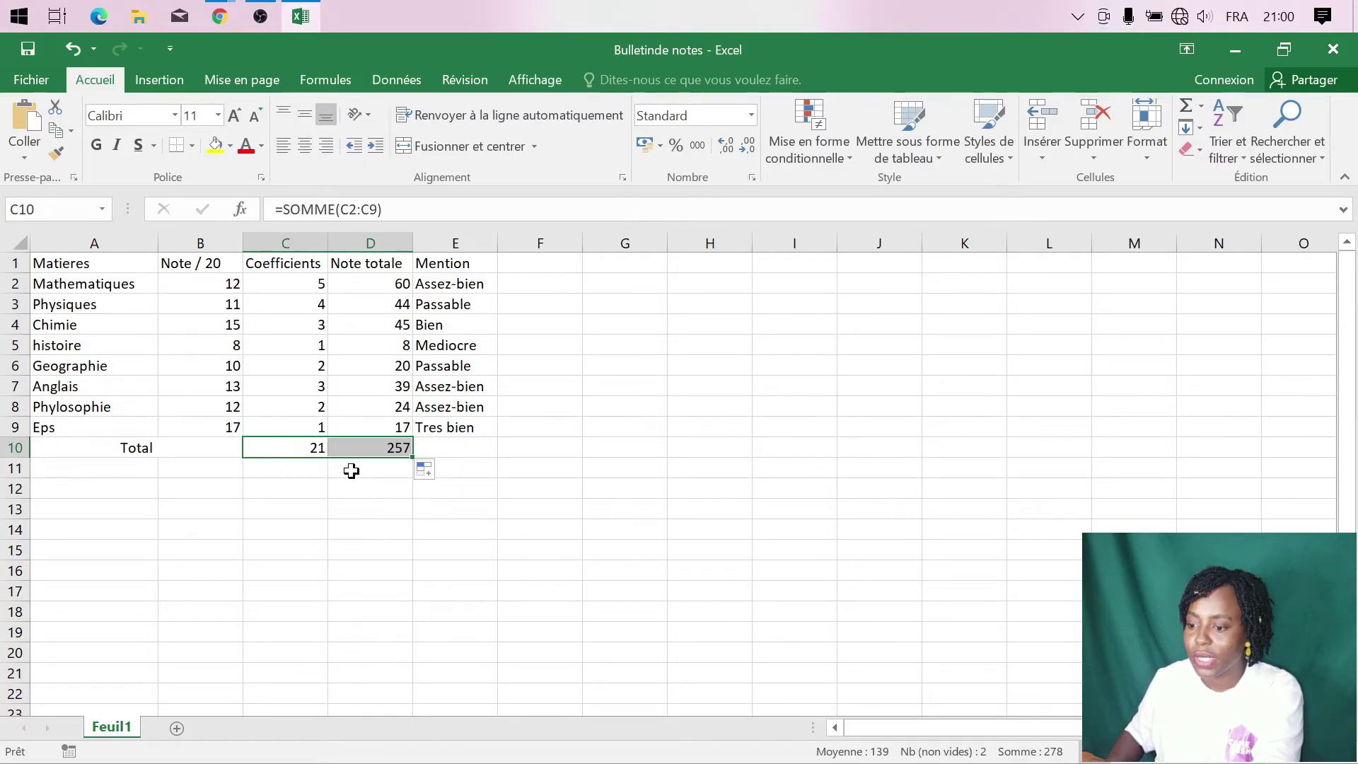
left_click(312, 467)
left_click(303, 447)
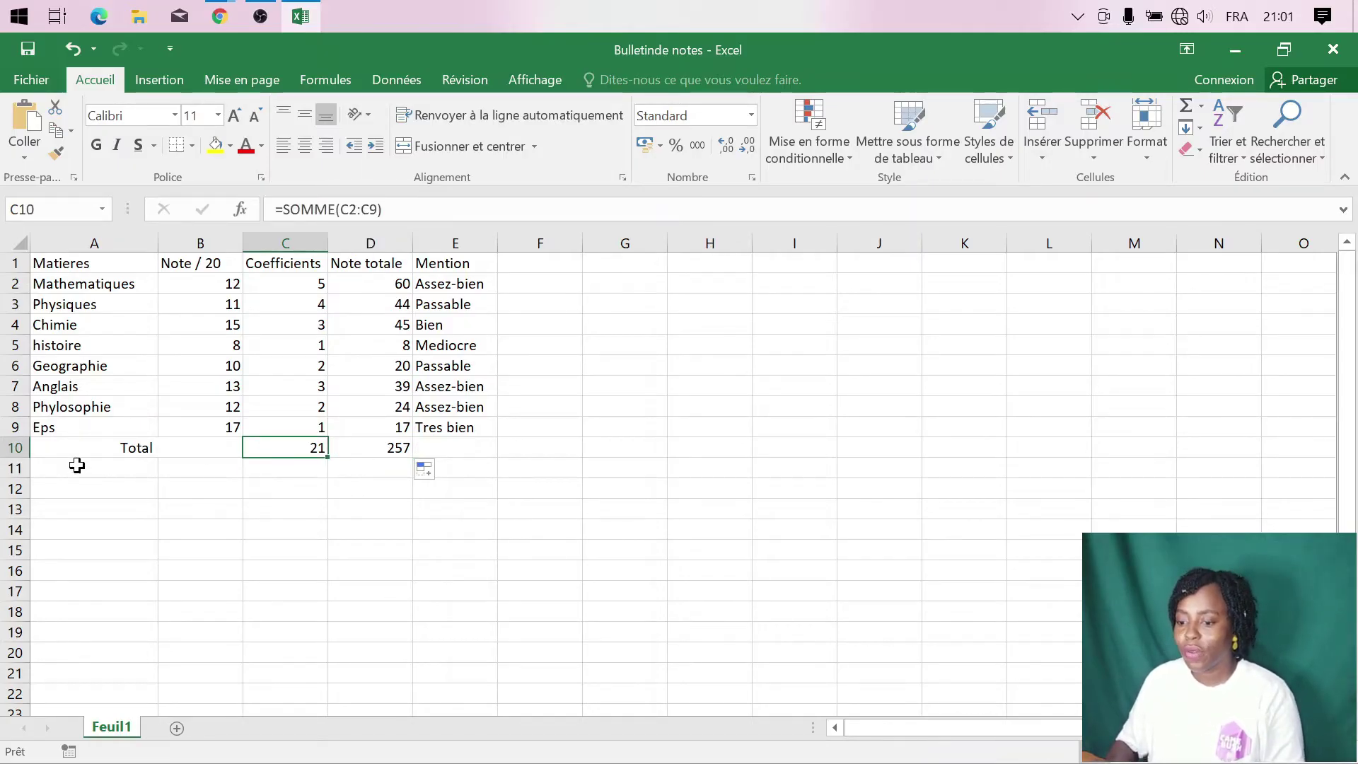
left_click(130, 471)
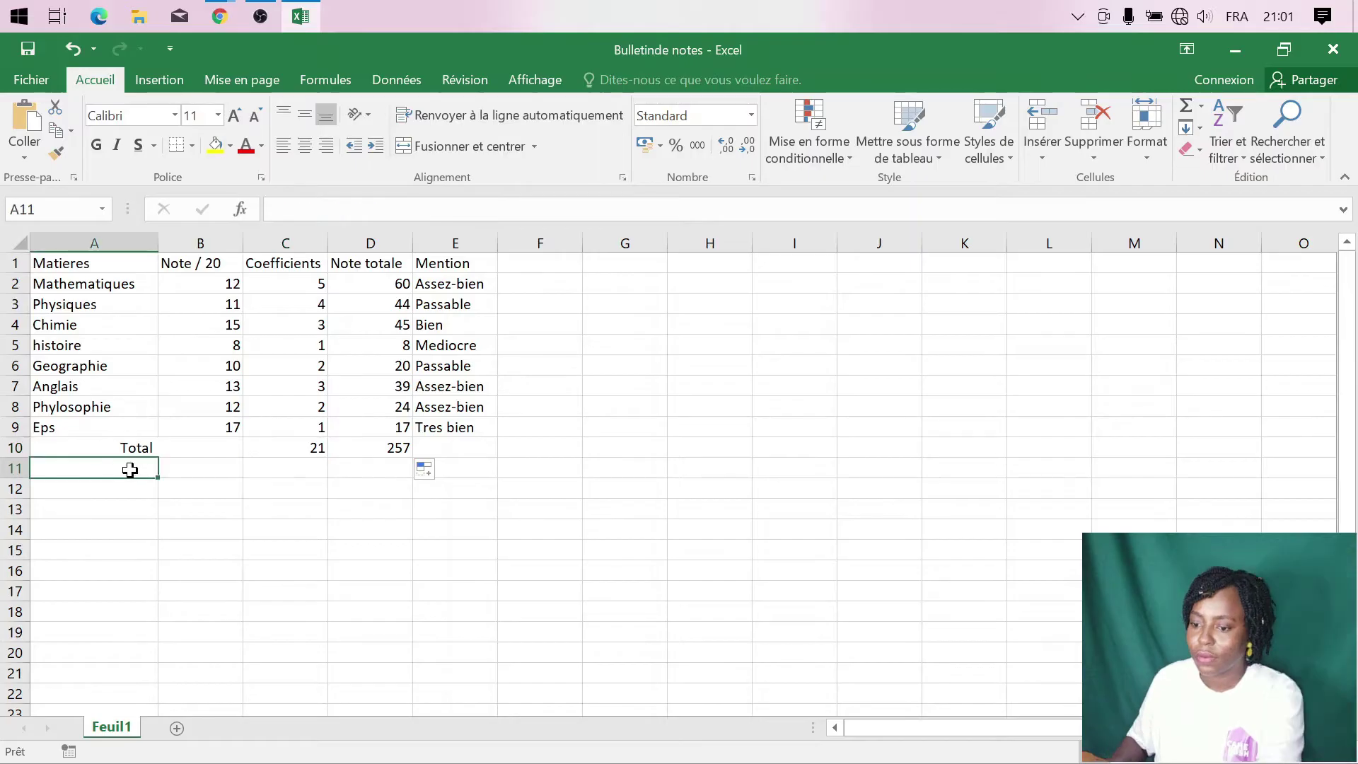
- Label merged A11:B11 as Moyenne and merge C11:D11 for the average value
left_click_drag(124, 471, 233, 468)
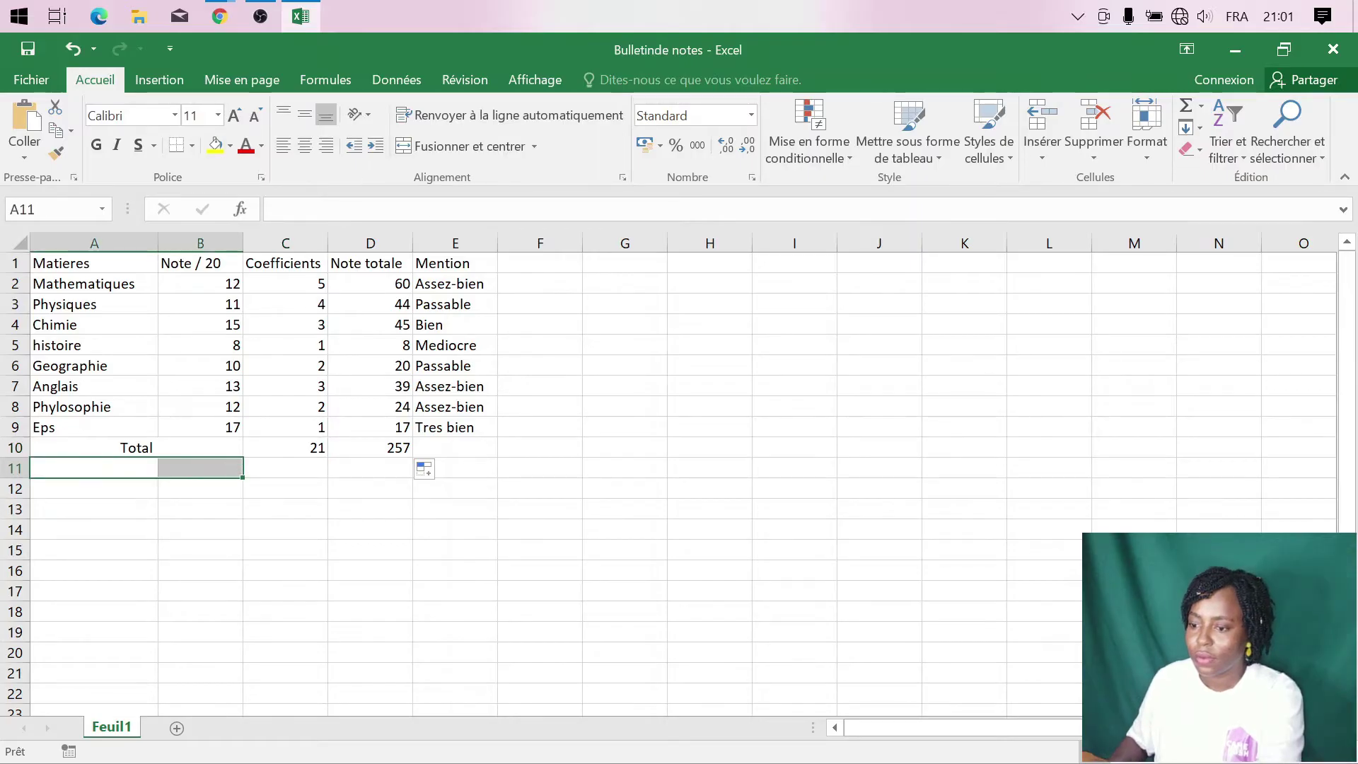
left_click(427, 150)
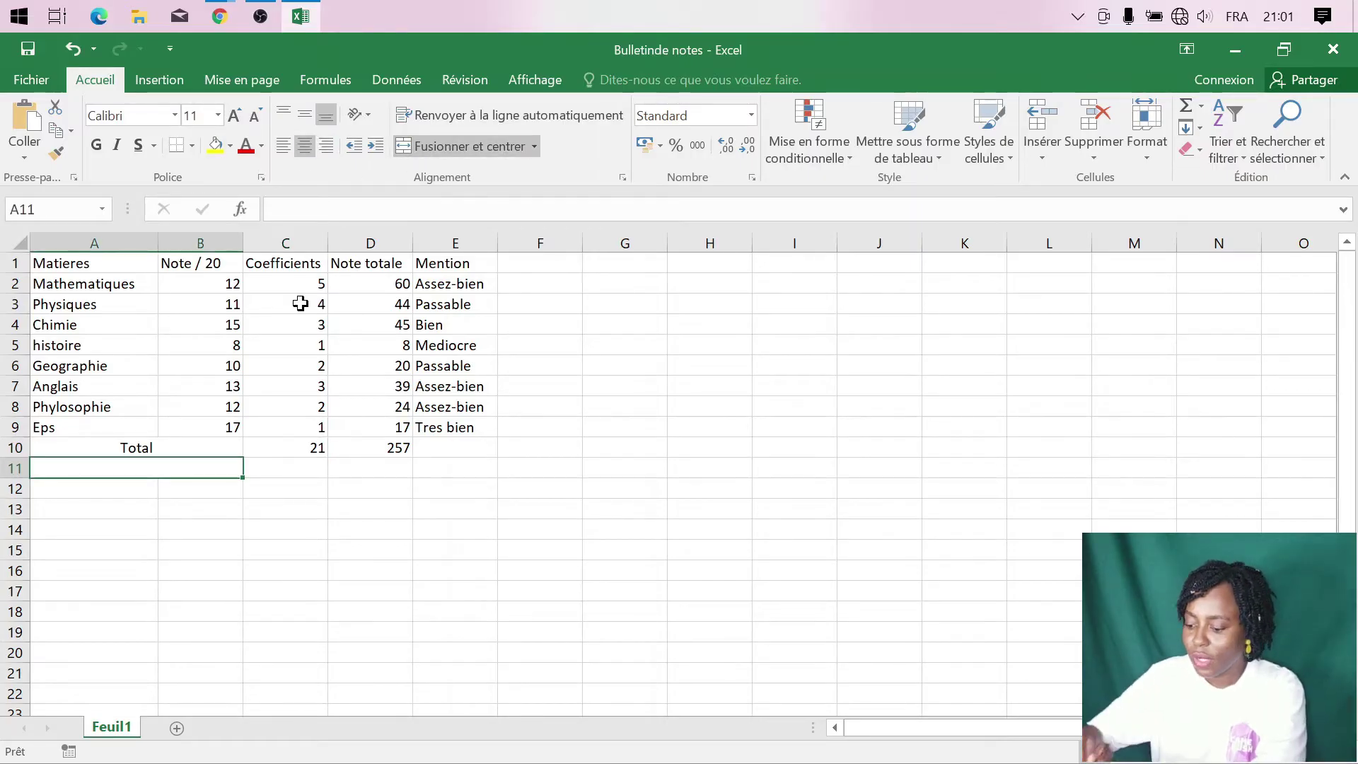
type("Moyenne")
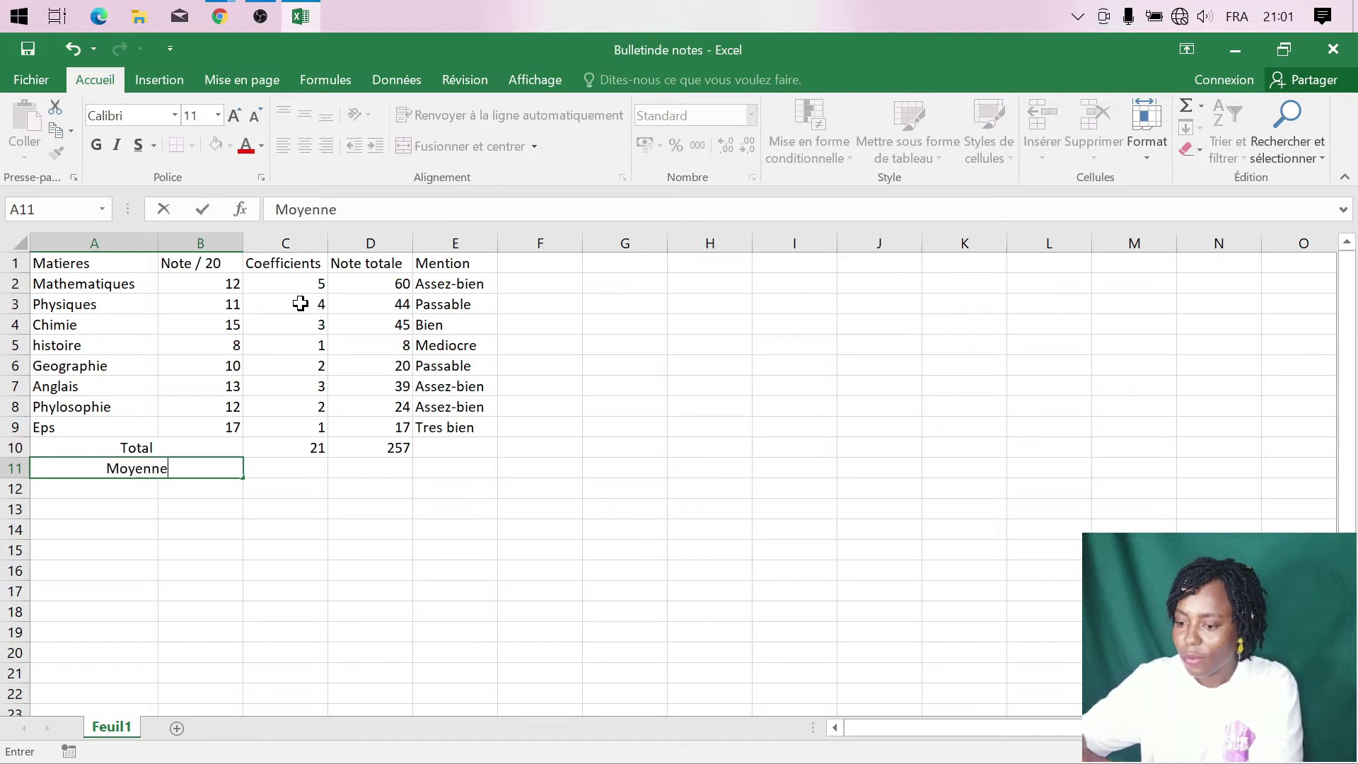
left_click(301, 469)
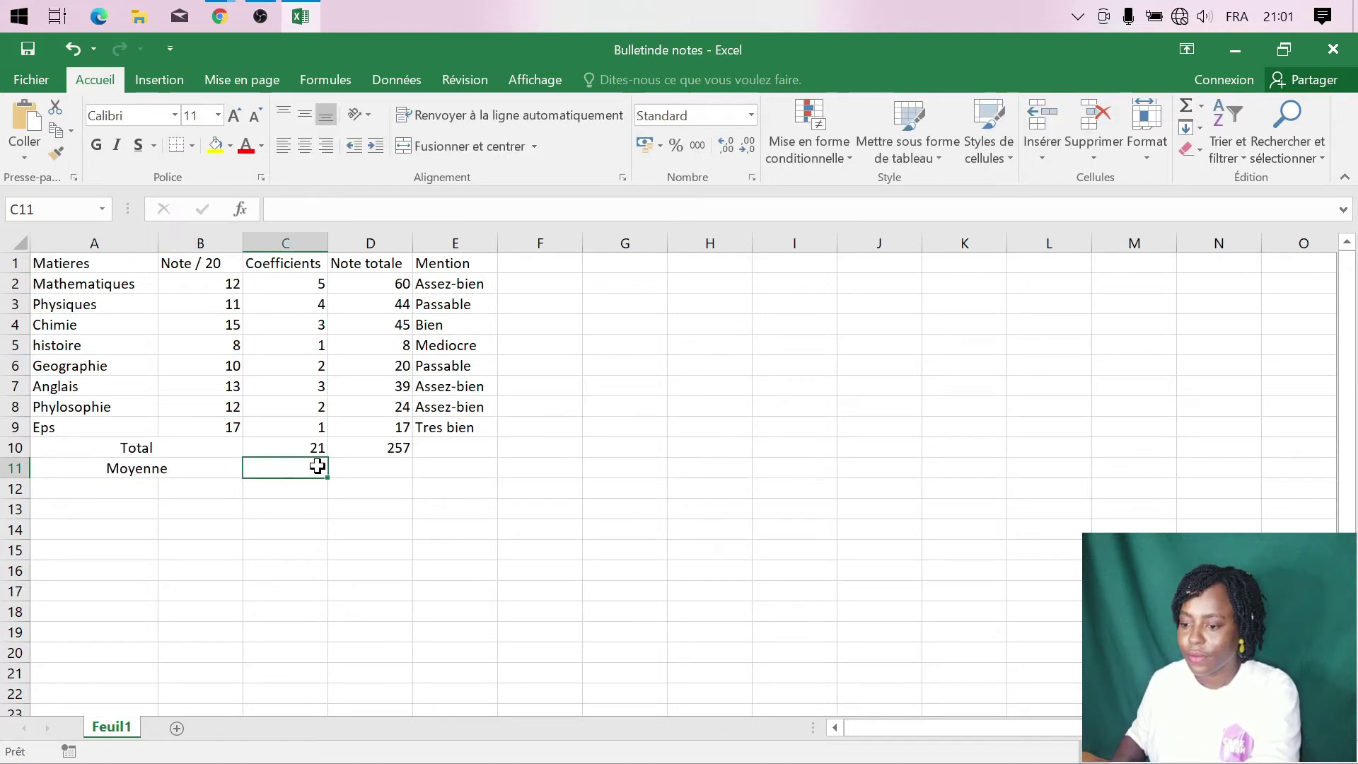
left_click_drag(315, 464, 384, 467)
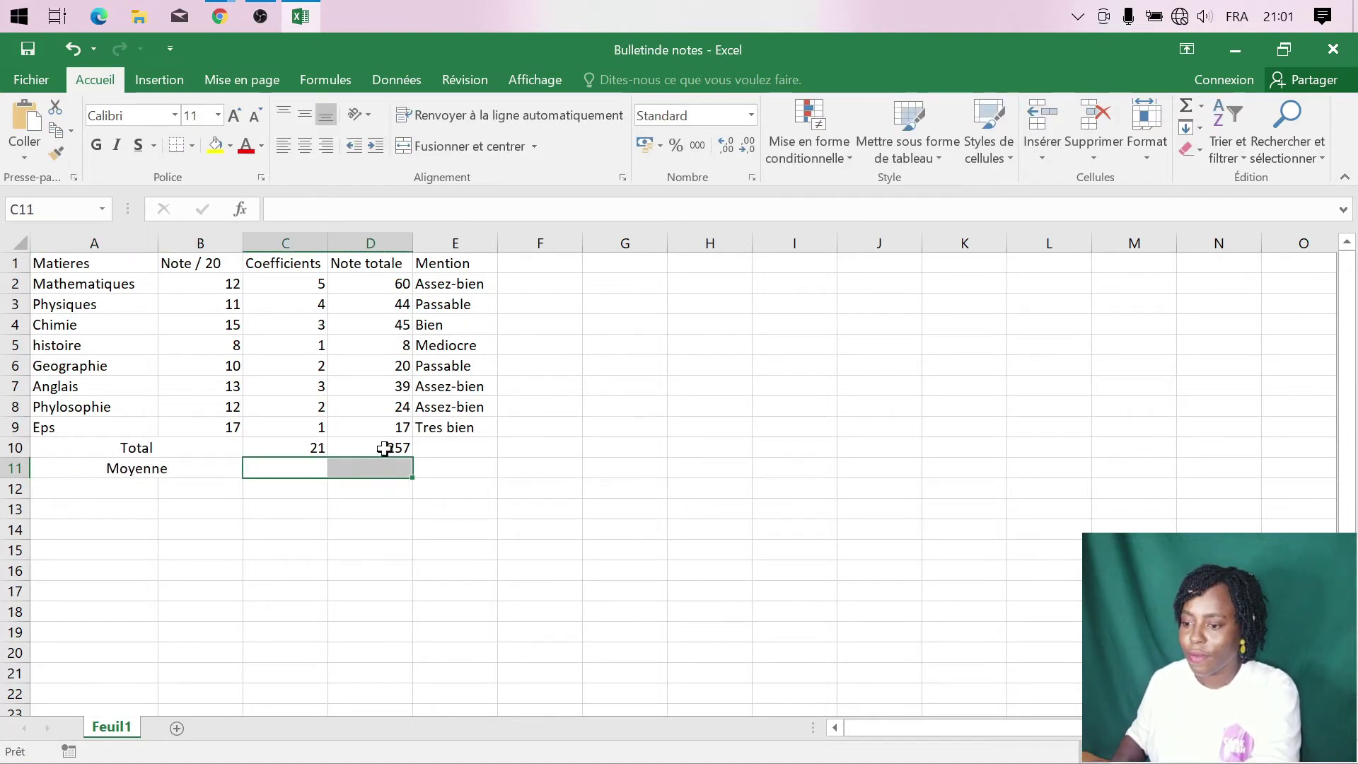
left_click(471, 145)
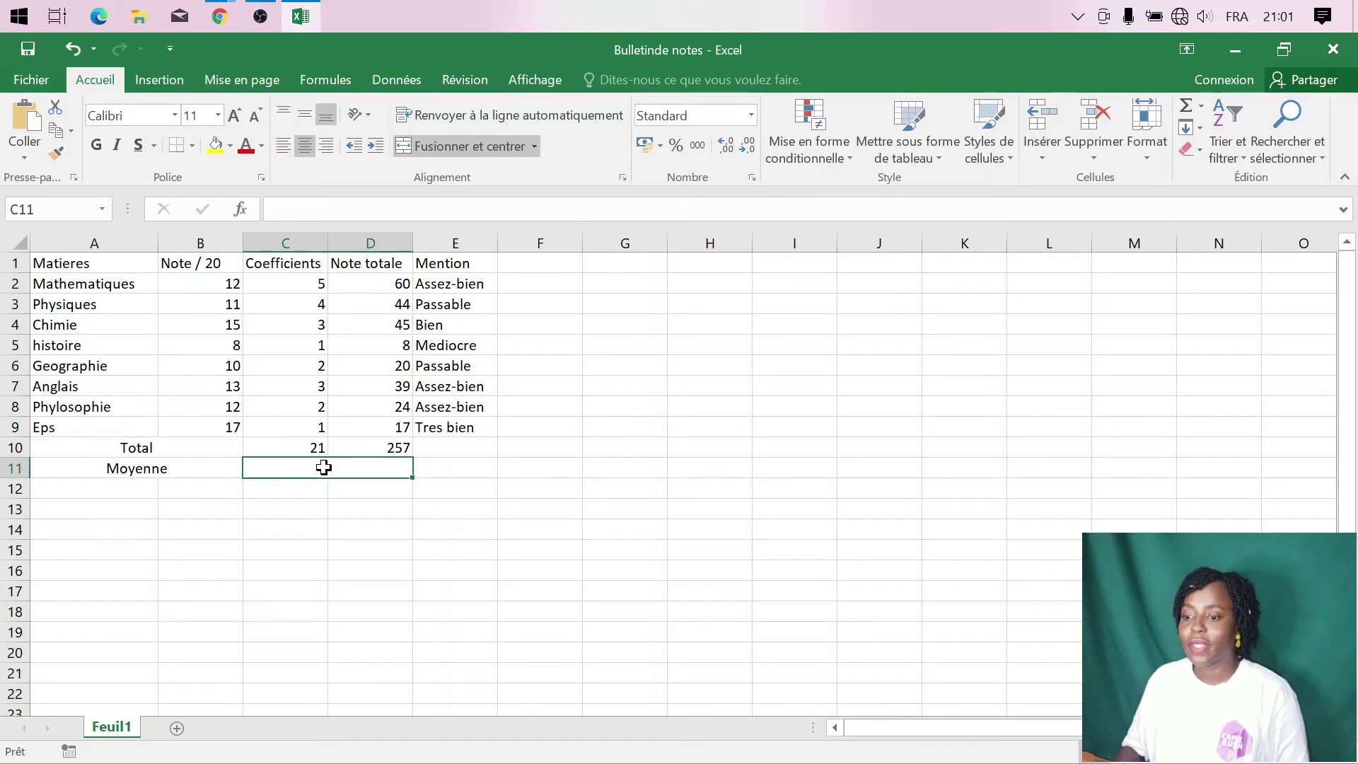
- Enter =+D10/C10 in the merged average cell, giving 12,23809524
left_click(276, 209)
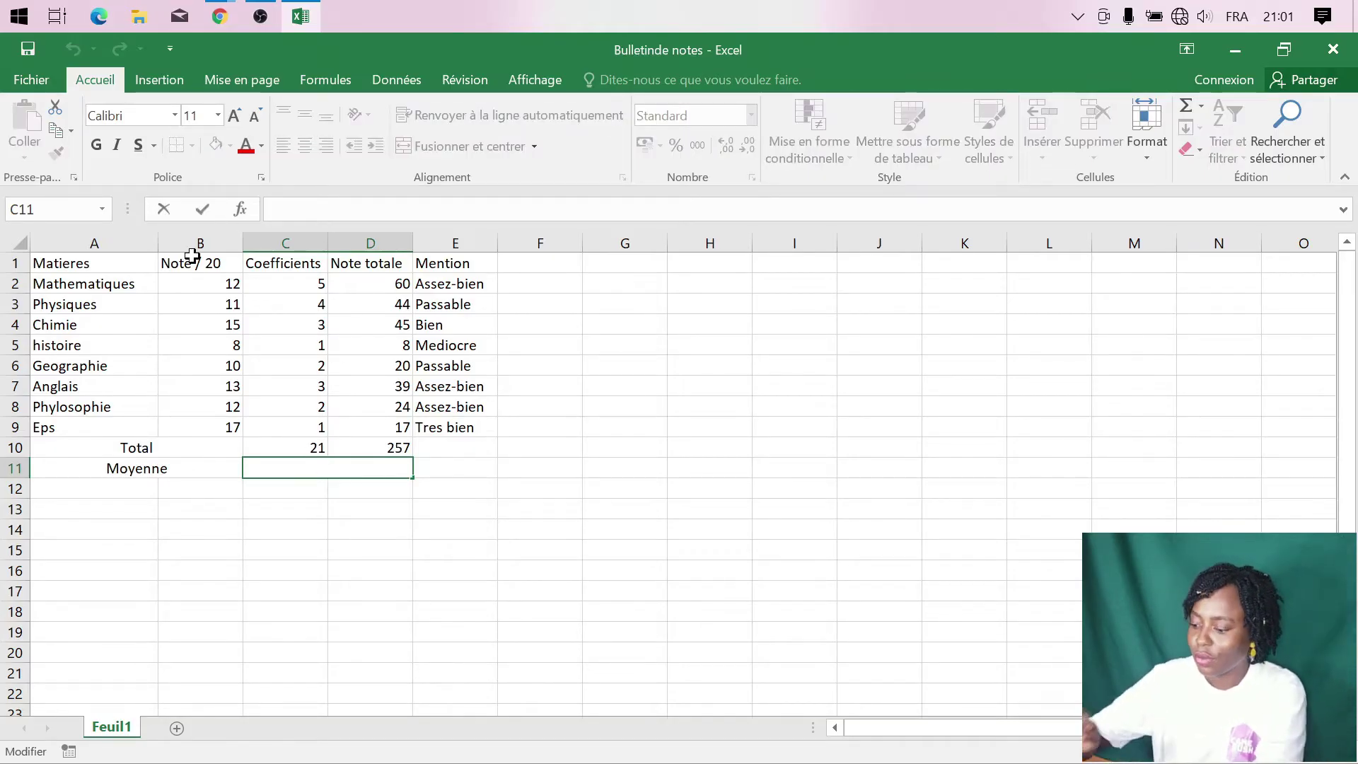
type("+")
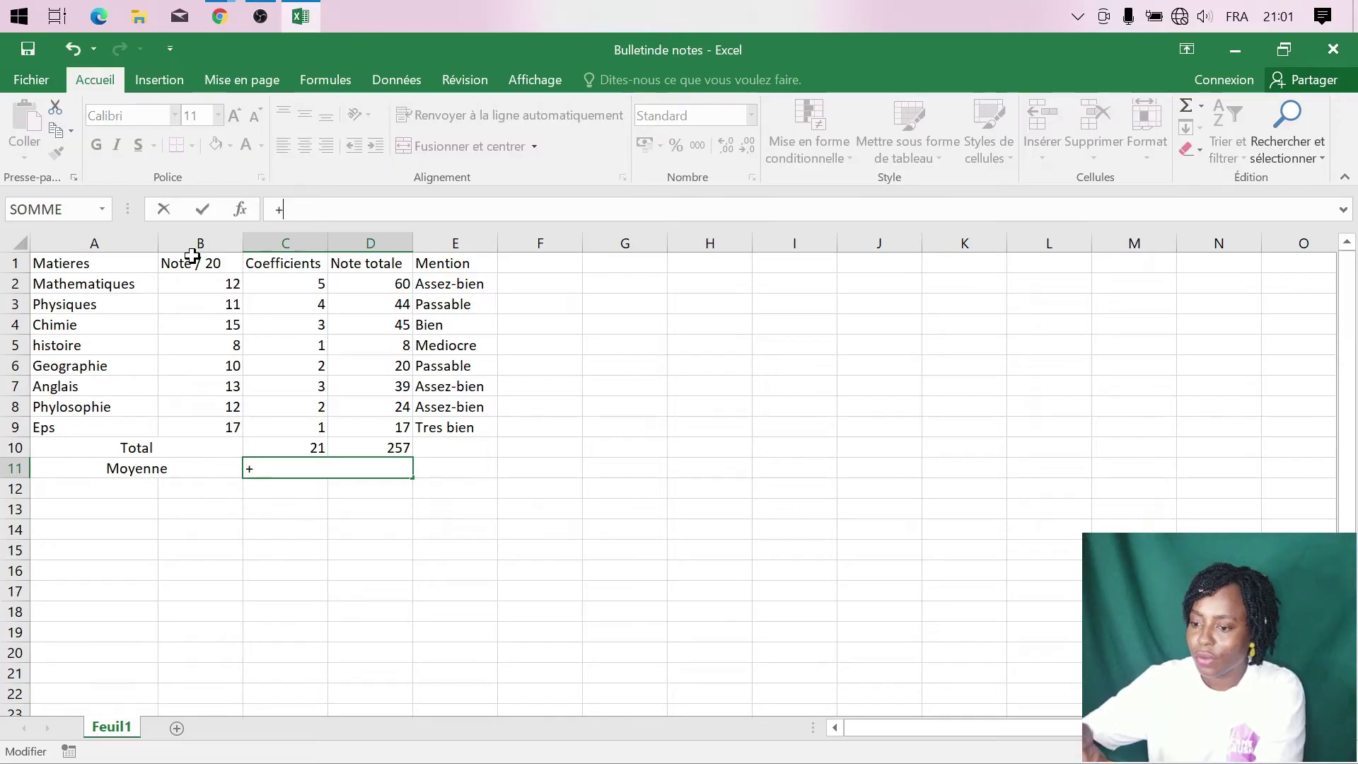
left_click(357, 444)
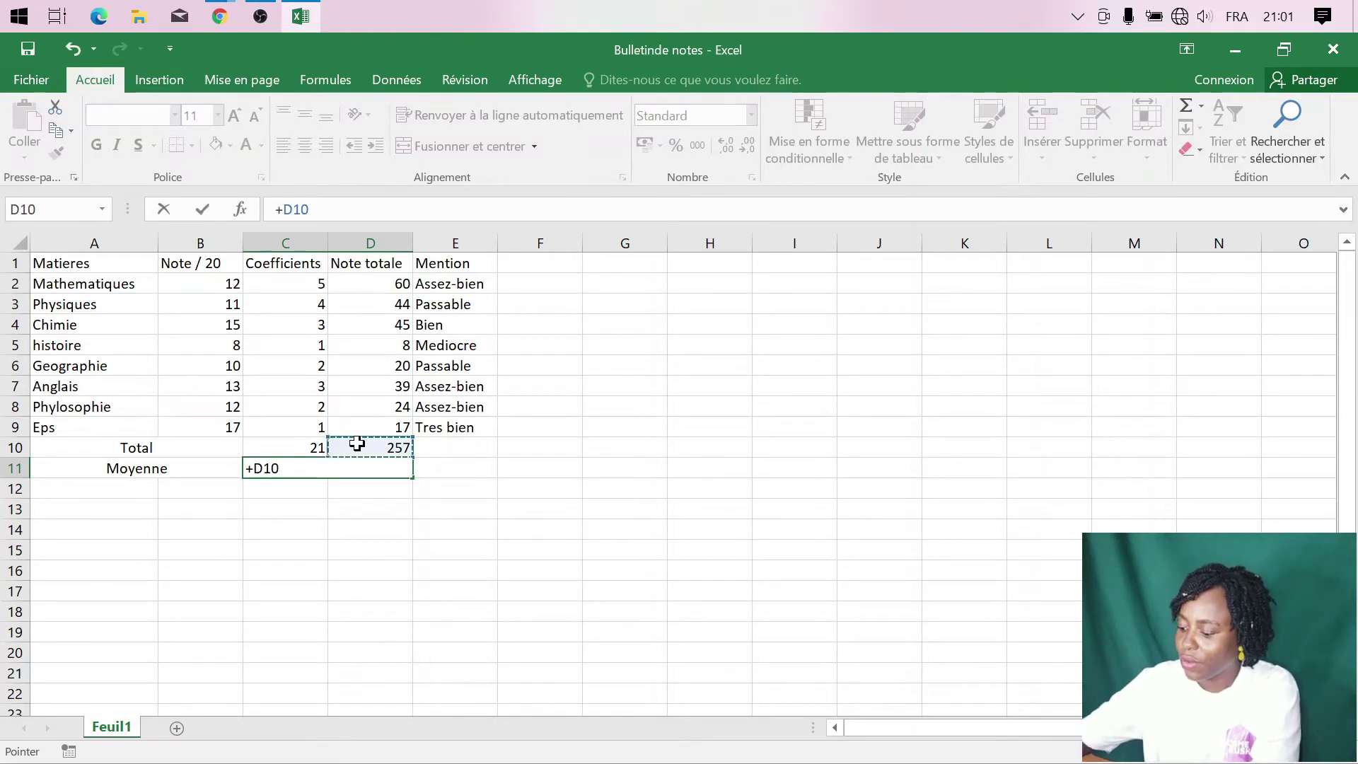
type("/")
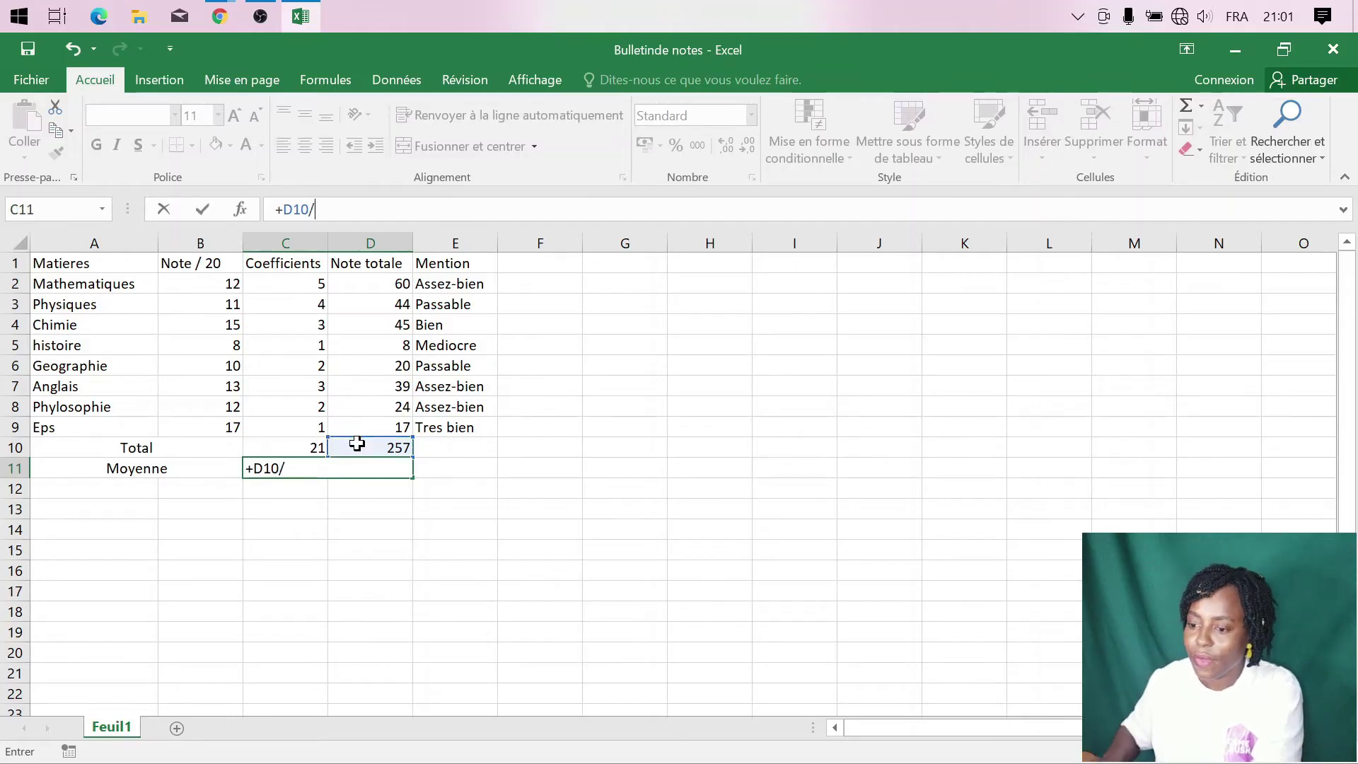
left_click(304, 443)
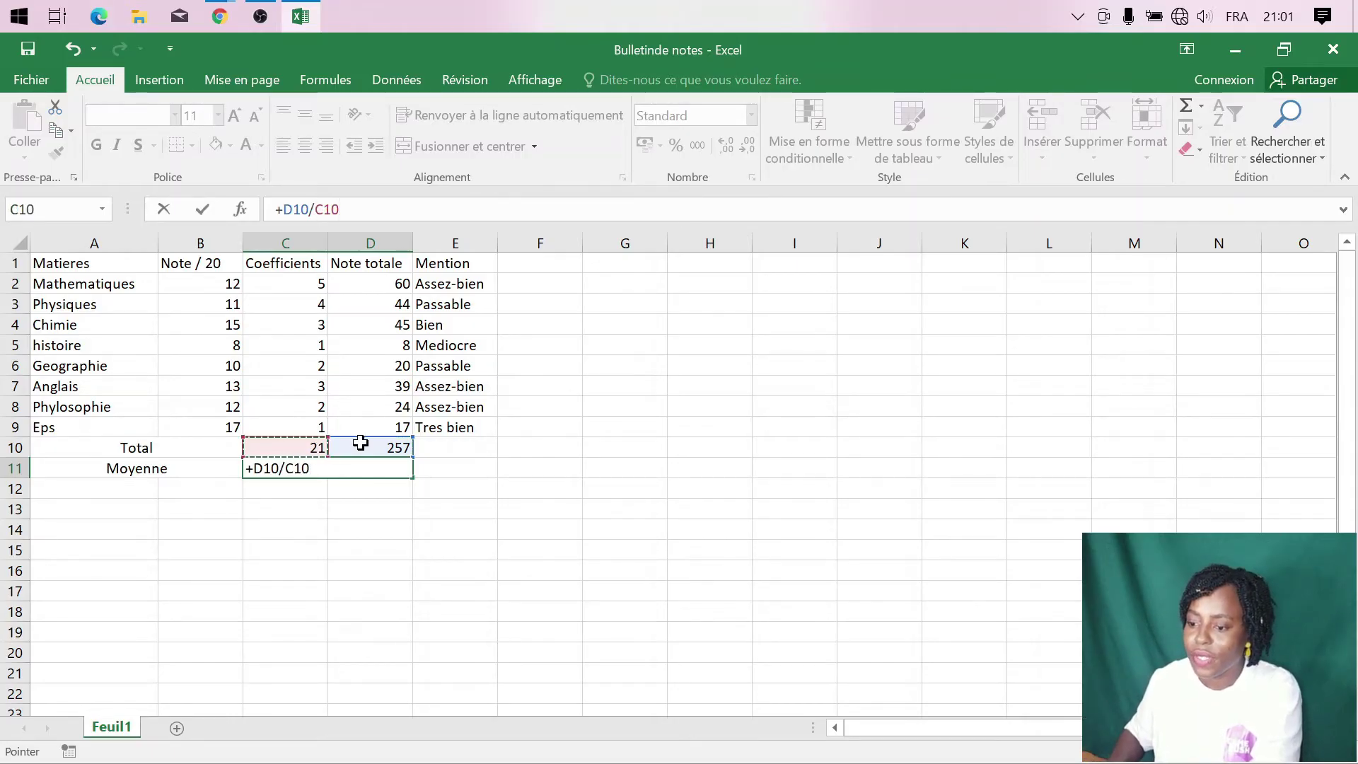
key("ctrl+Return")
key("Return")
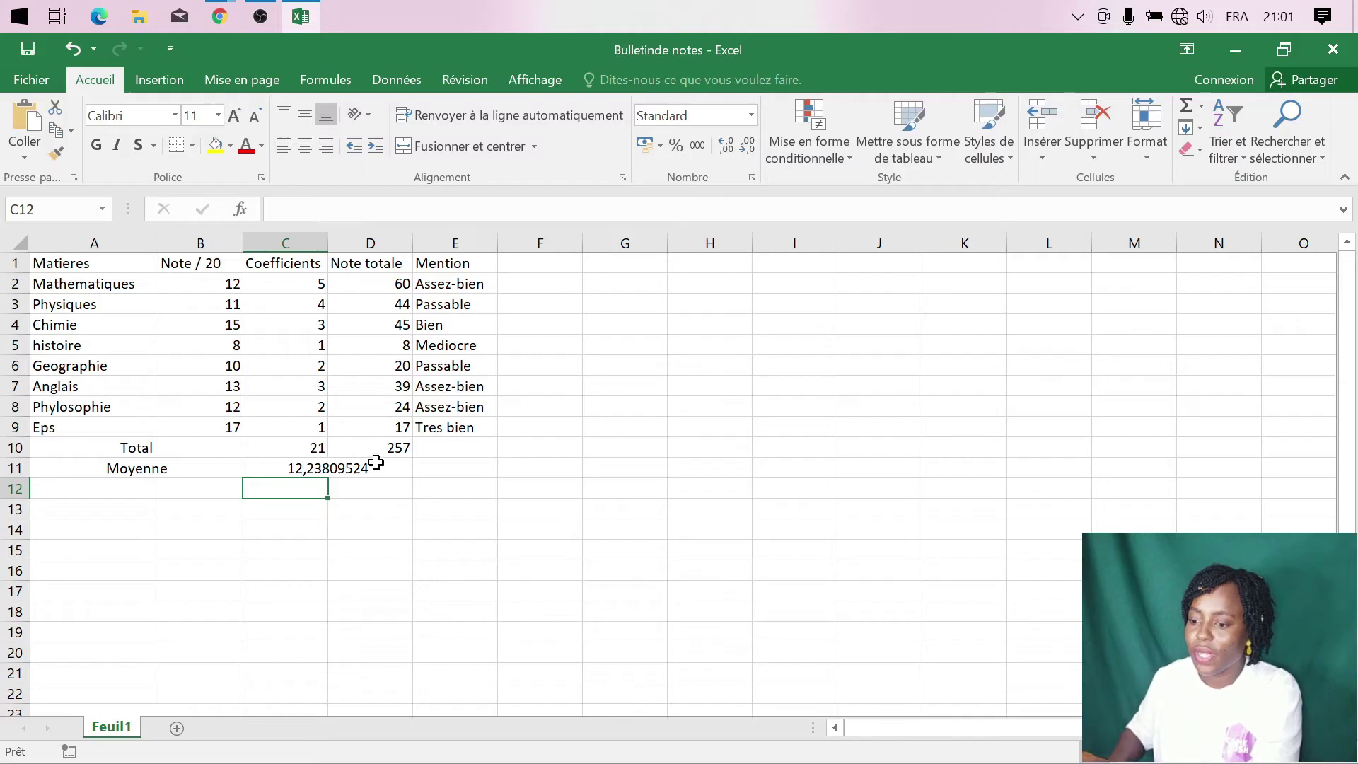
key("Up")
left_click(450, 471)
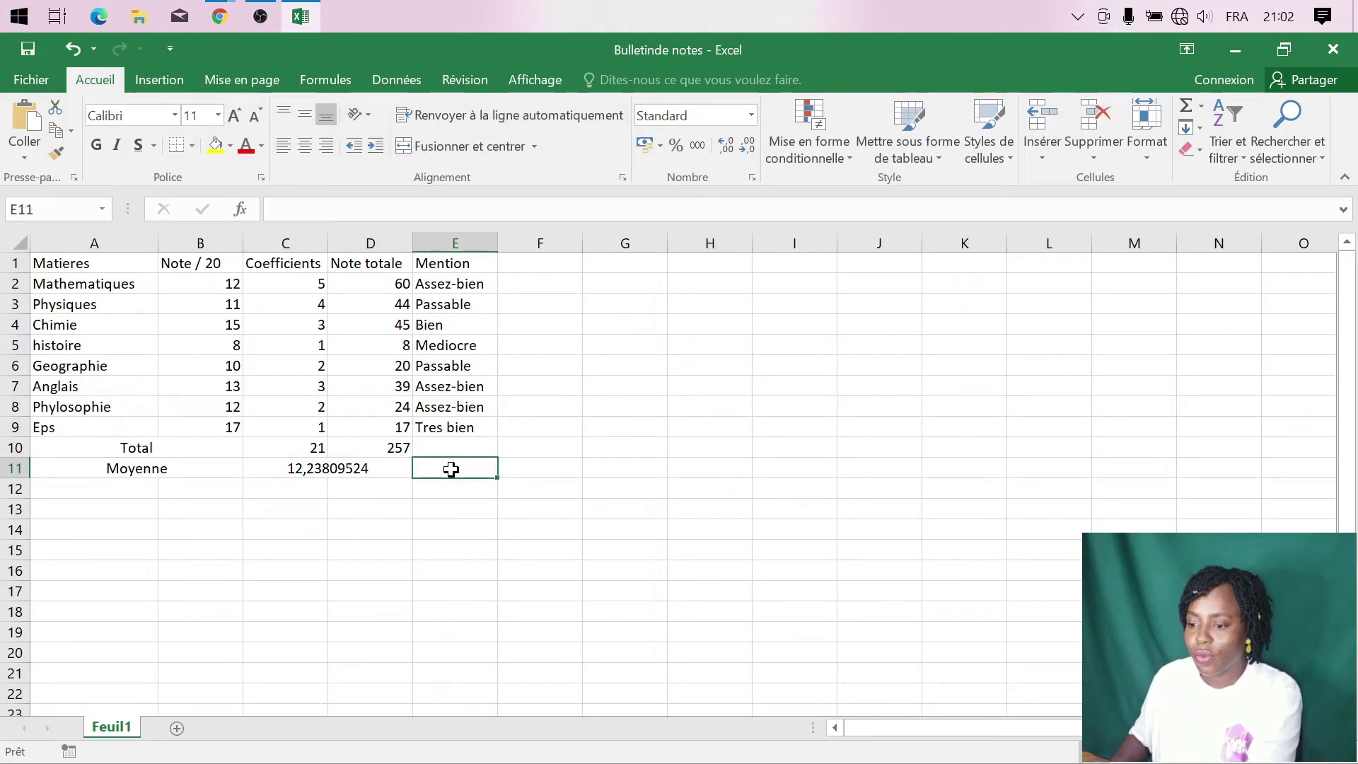
- Copy E9's nested SI mention formula and paste it into E11
left_click(455, 427)
left_click_drag(1139, 209, 275, 209)
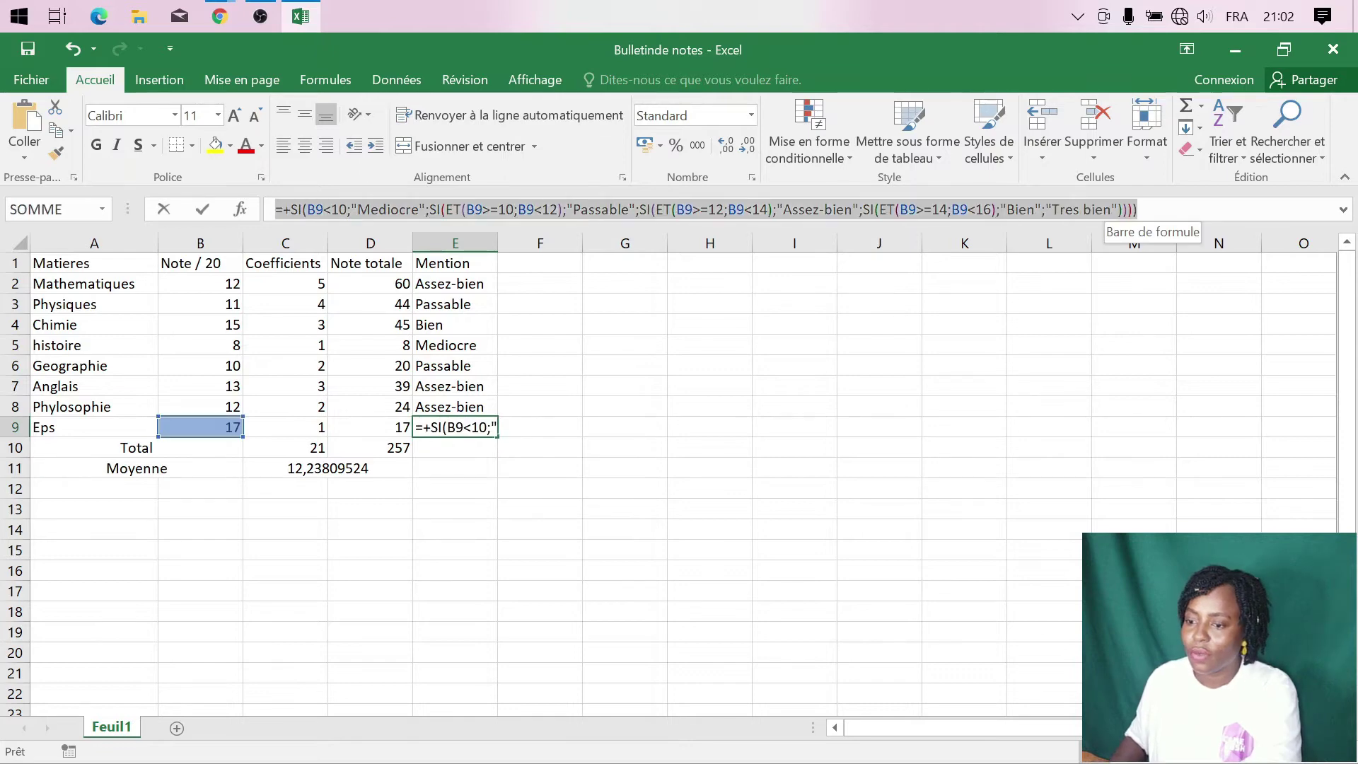
key("Return")
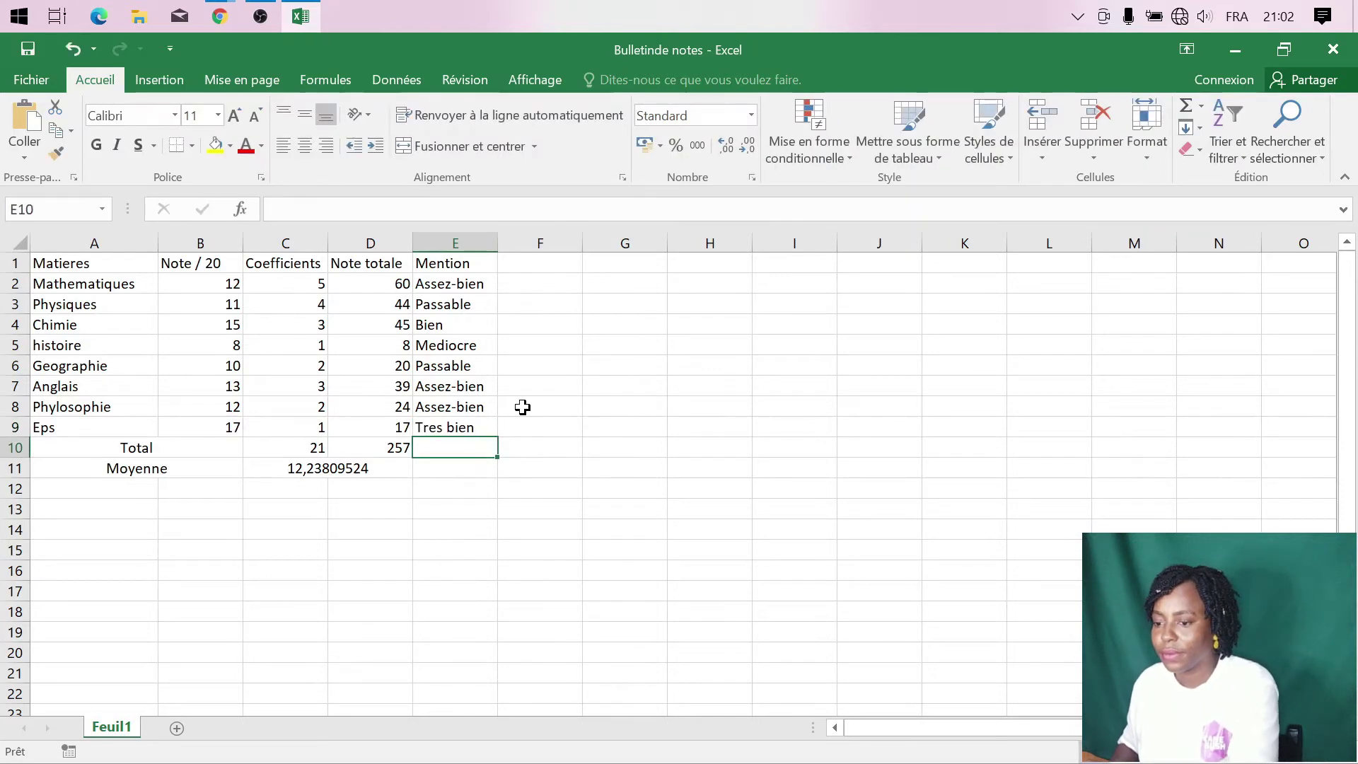
left_click(453, 468)
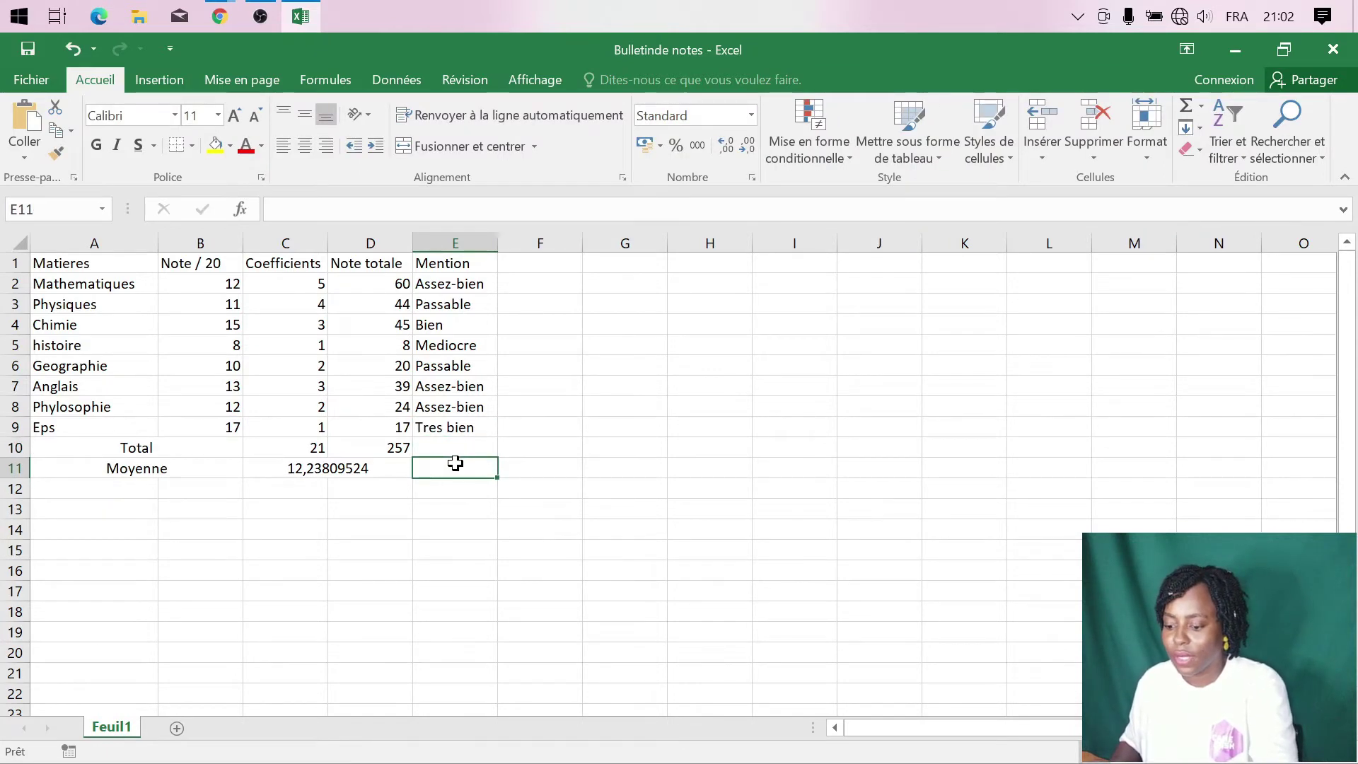
key("ctrl+v")
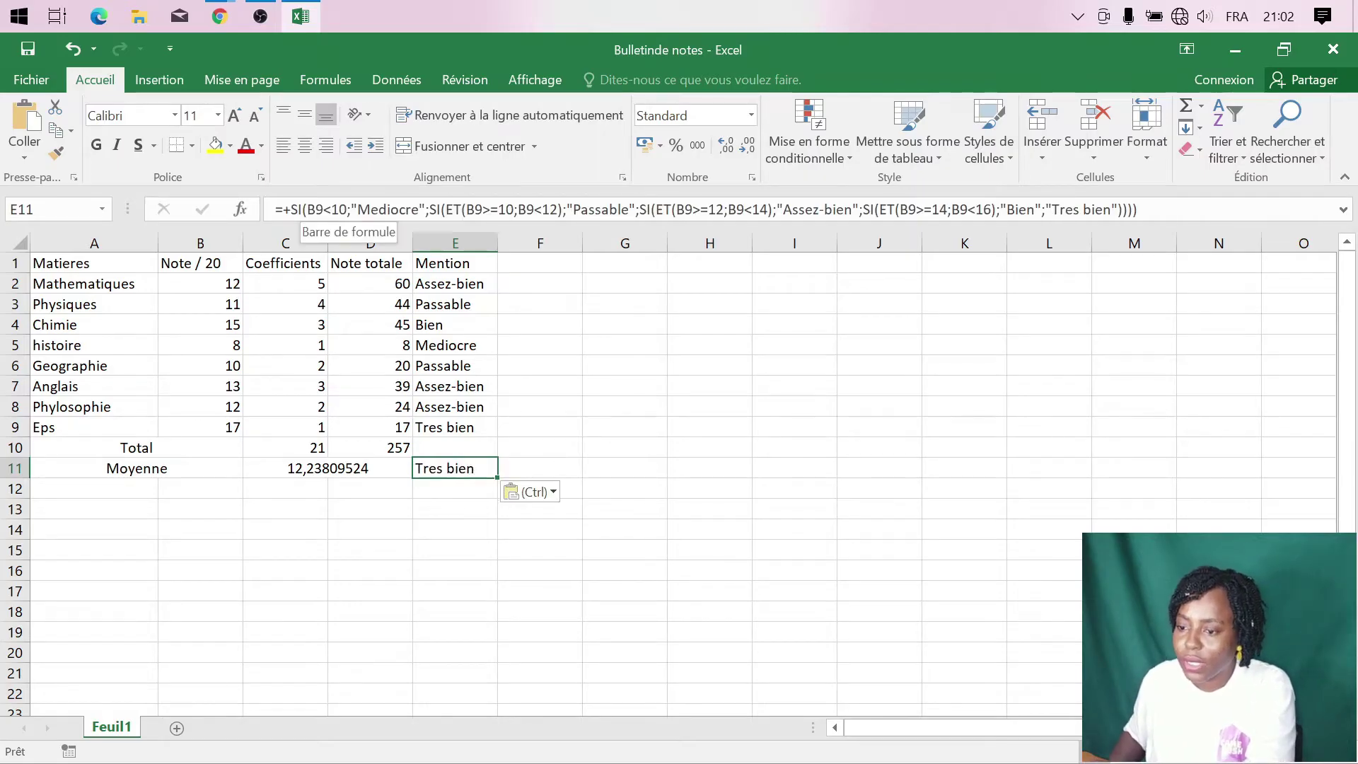
- Replace every B9 reference in E11's formula with C11, showing Assez-bien
left_click(308, 210)
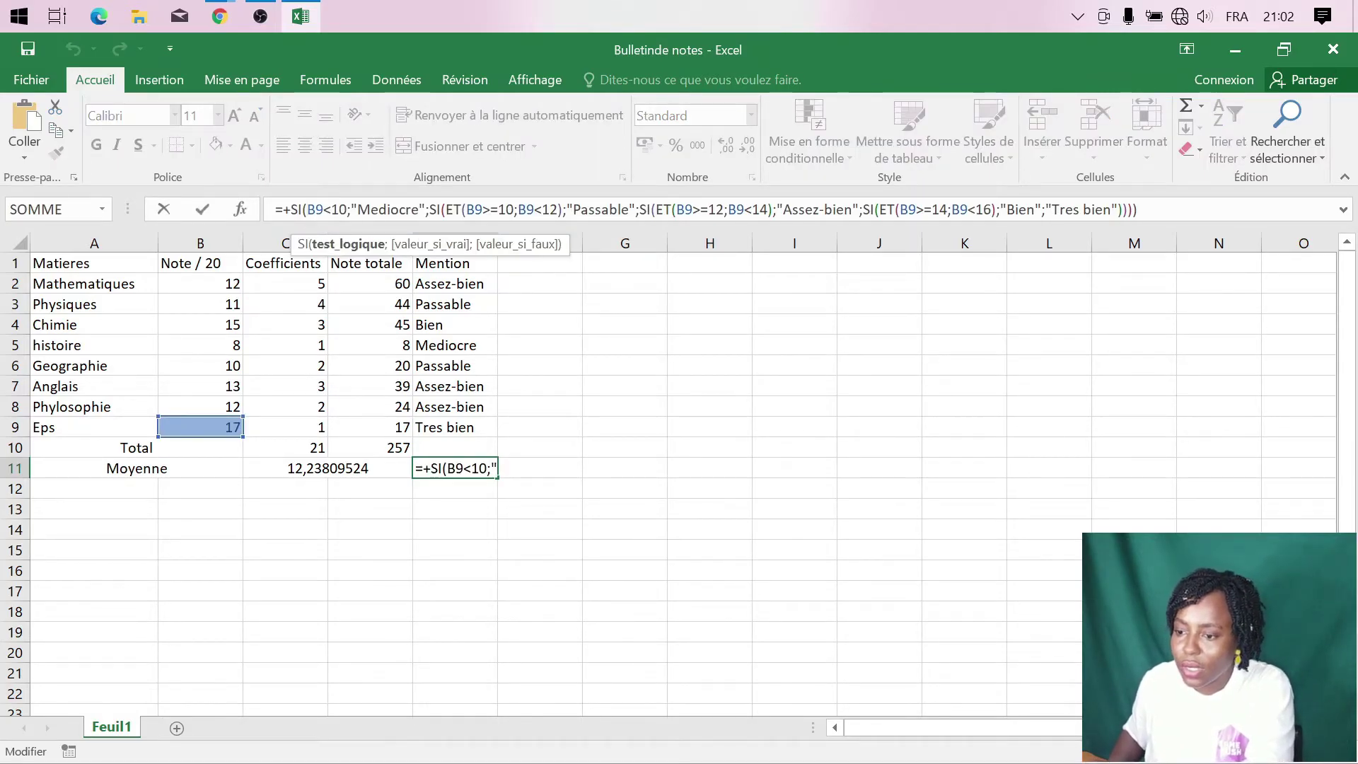
left_click(324, 209)
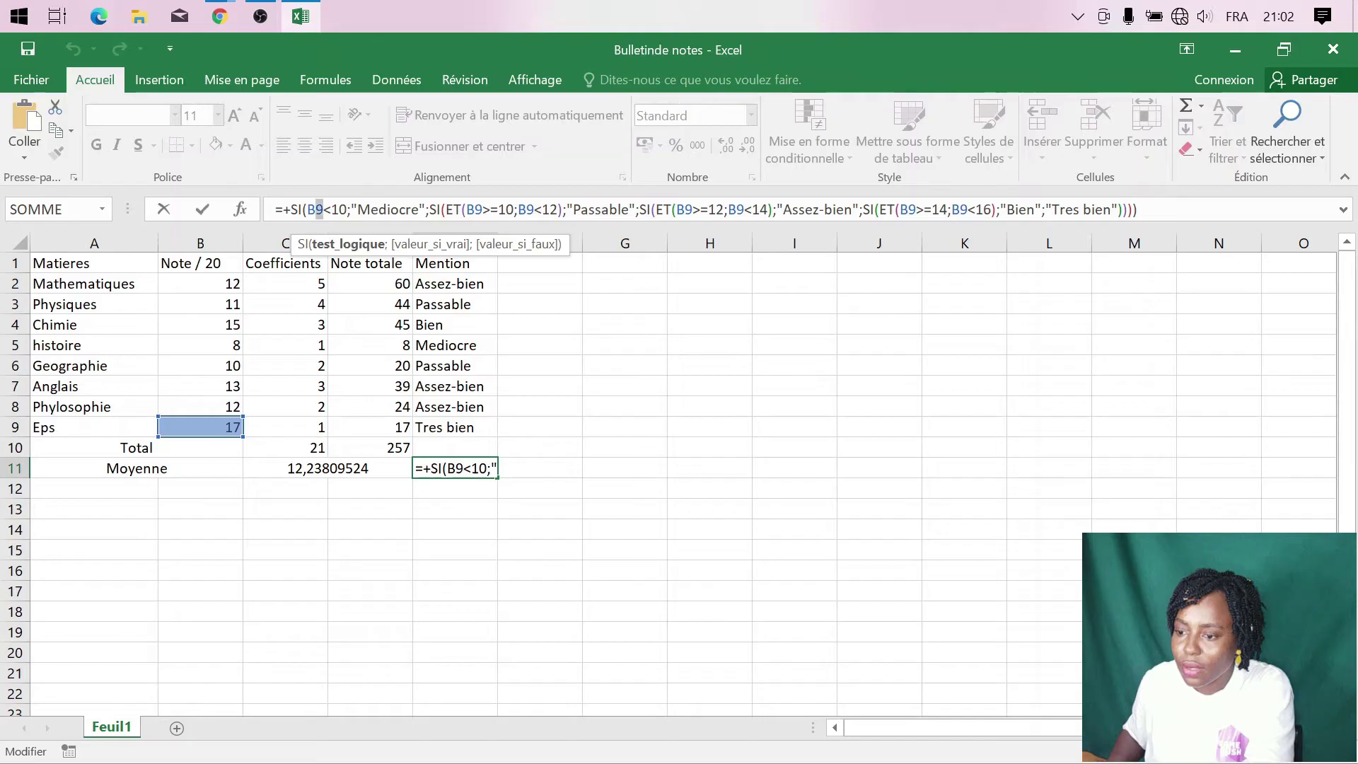
left_click(332, 471)
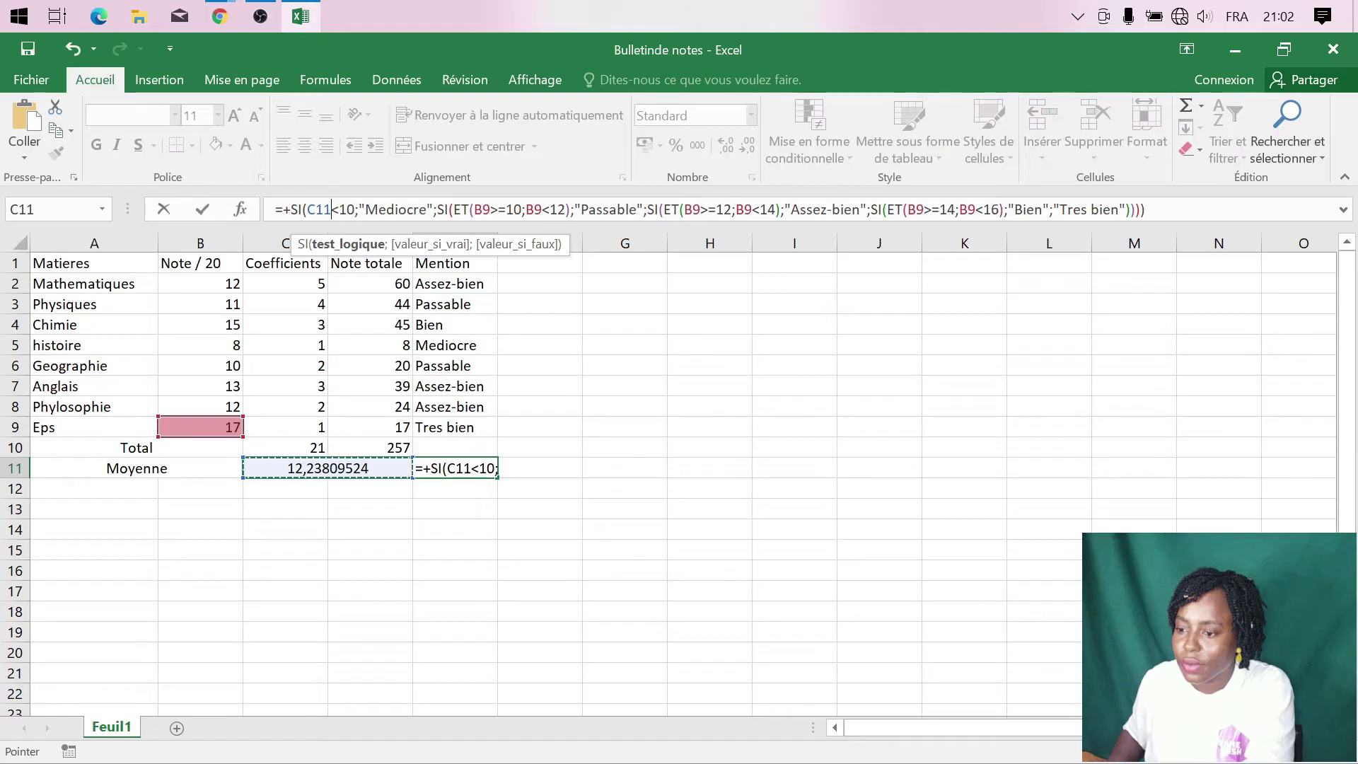
left_click_drag(474, 210, 490, 210)
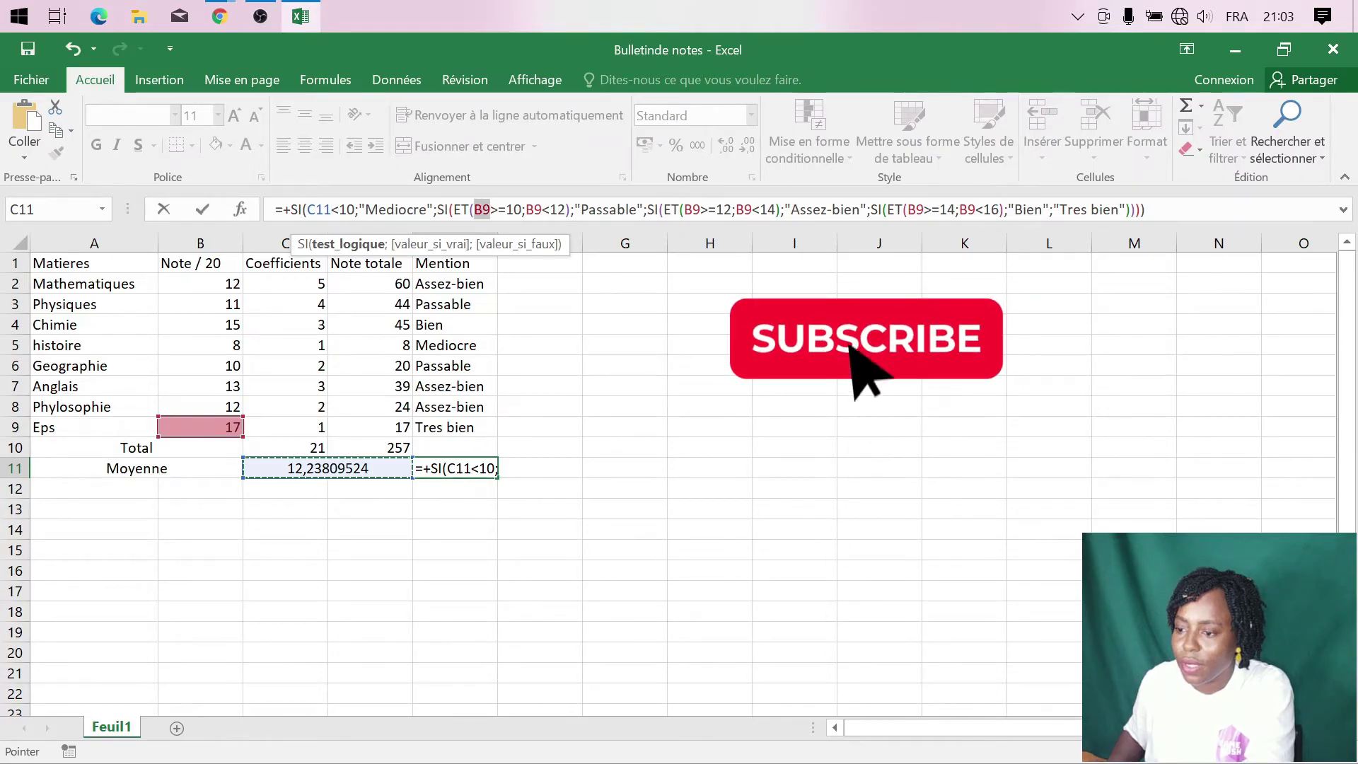
left_click(329, 473)
double_click(318, 209)
key("ctrl+c")
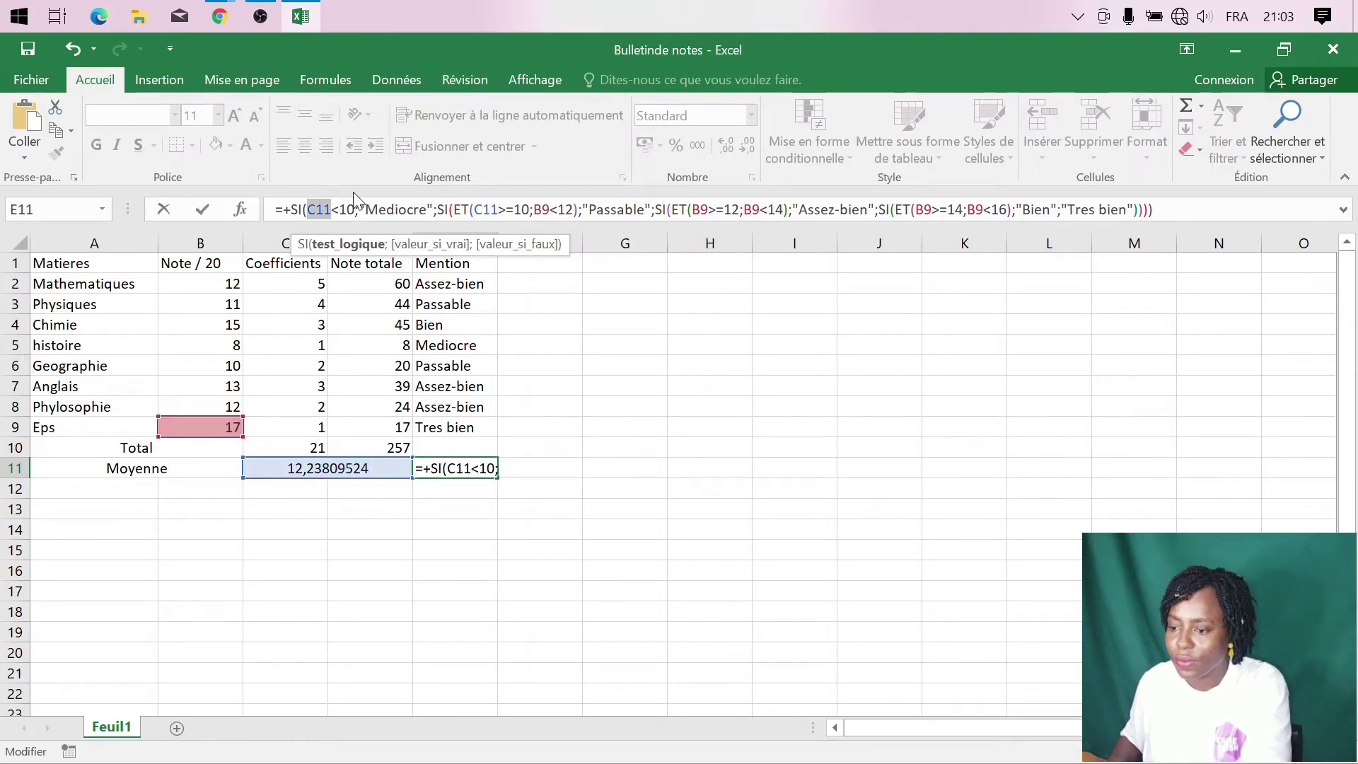
left_click_drag(533, 210, 550, 209)
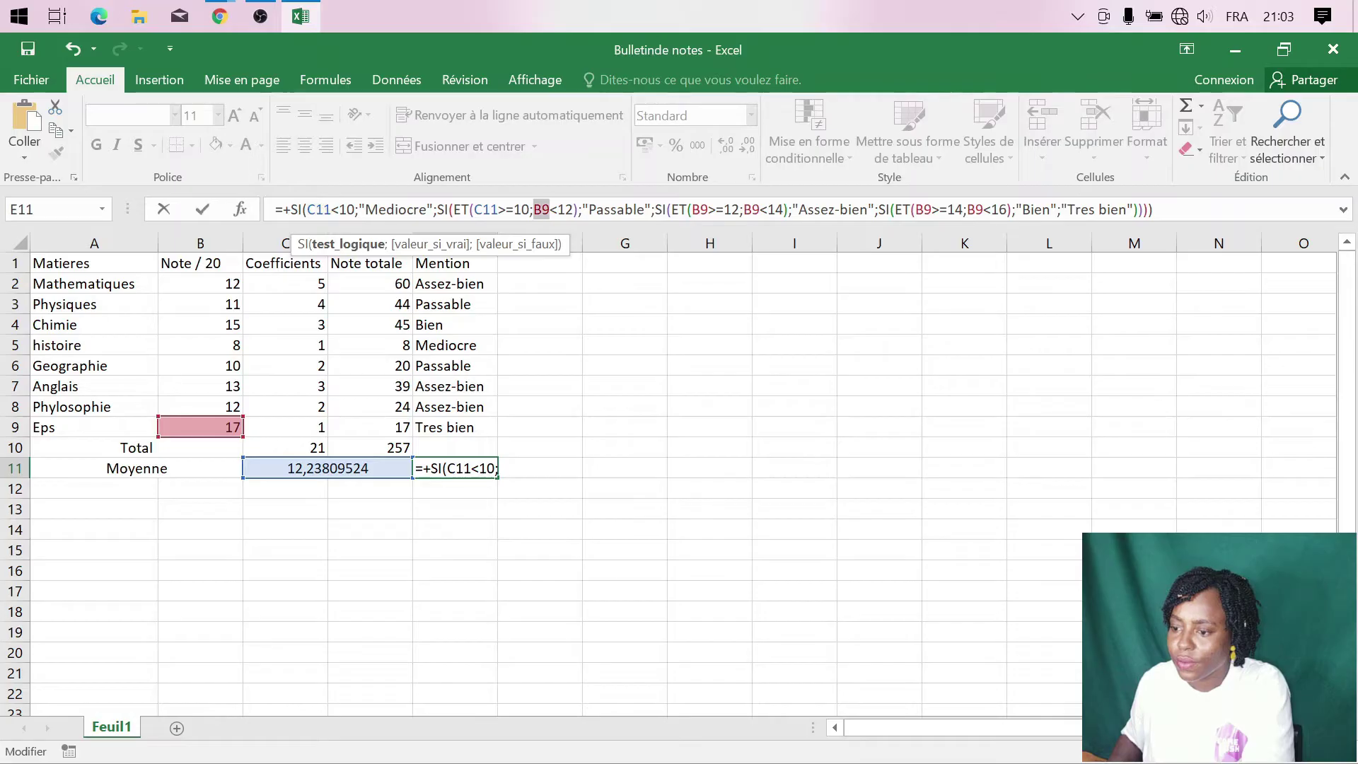
key("ctrl+v")
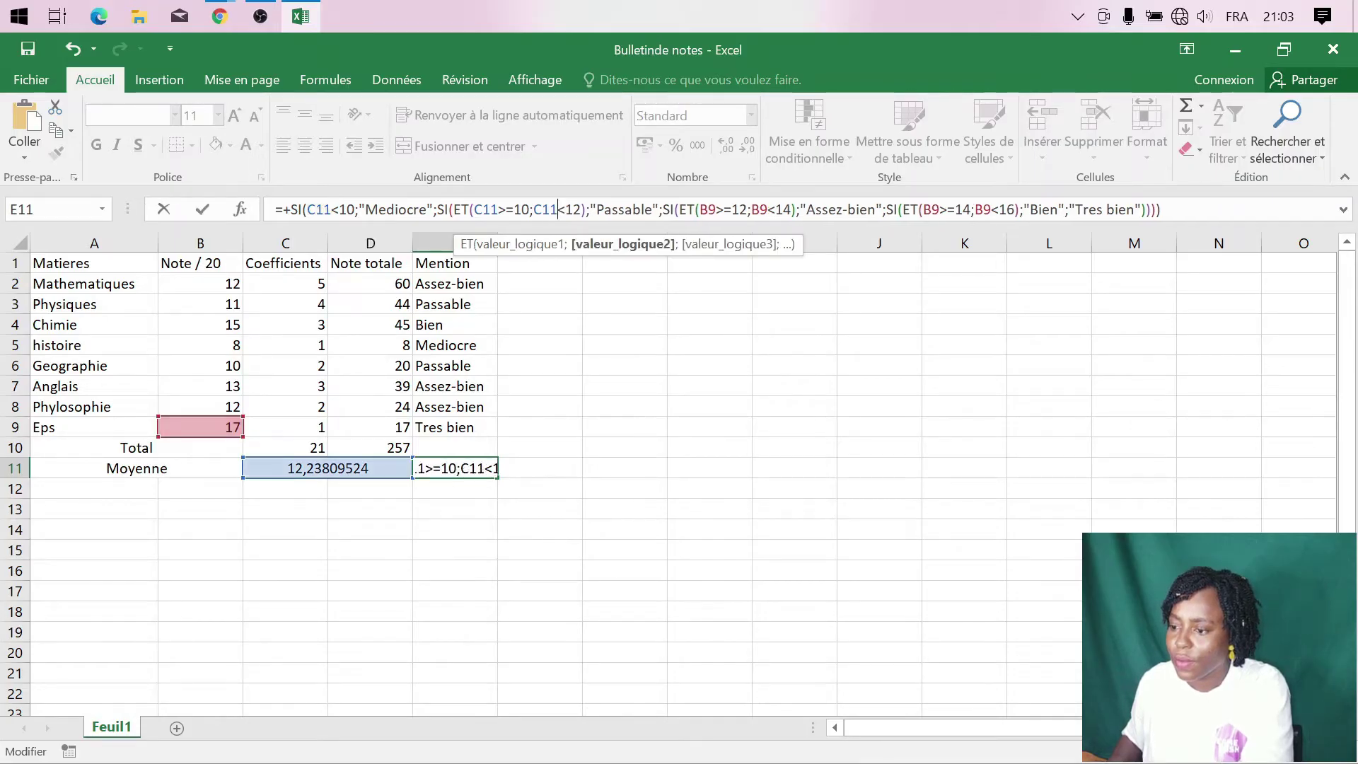
key("ctrl+v")
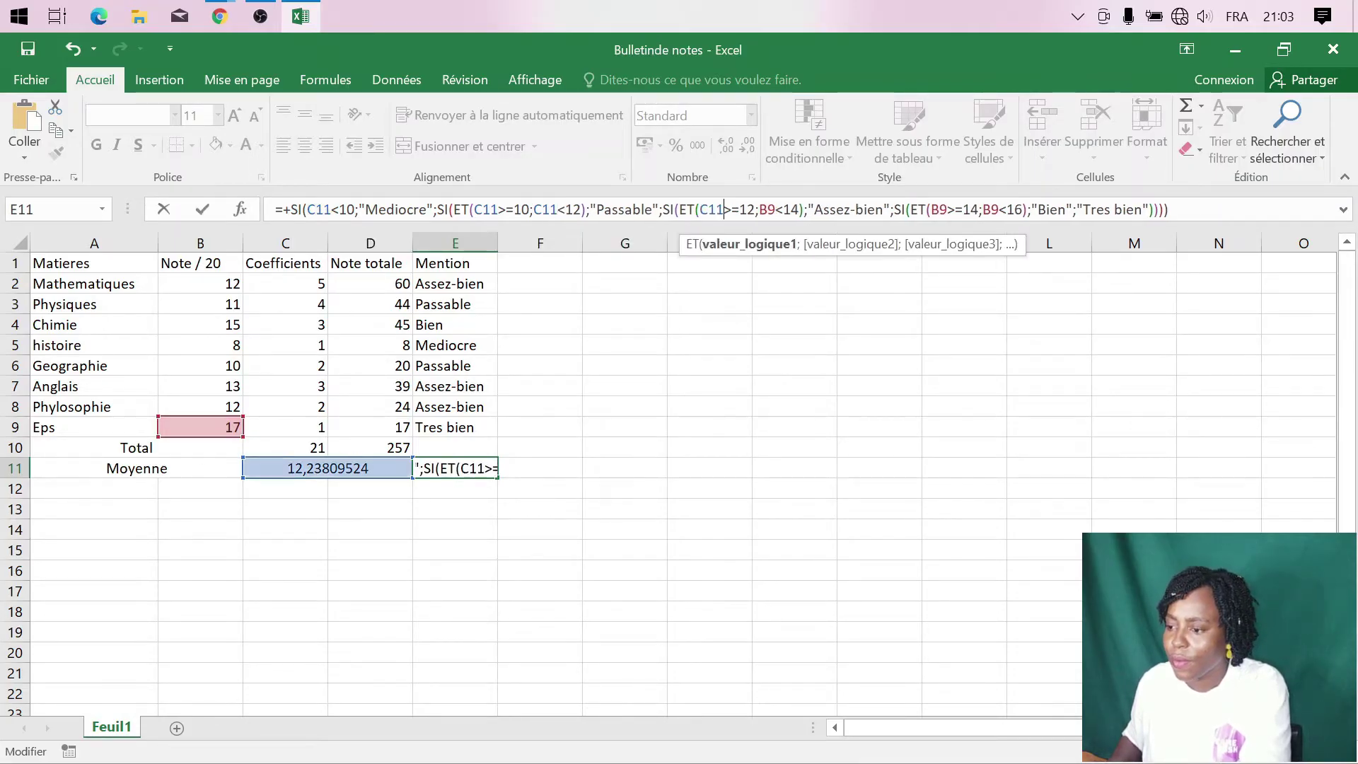
key("ctrl+v")
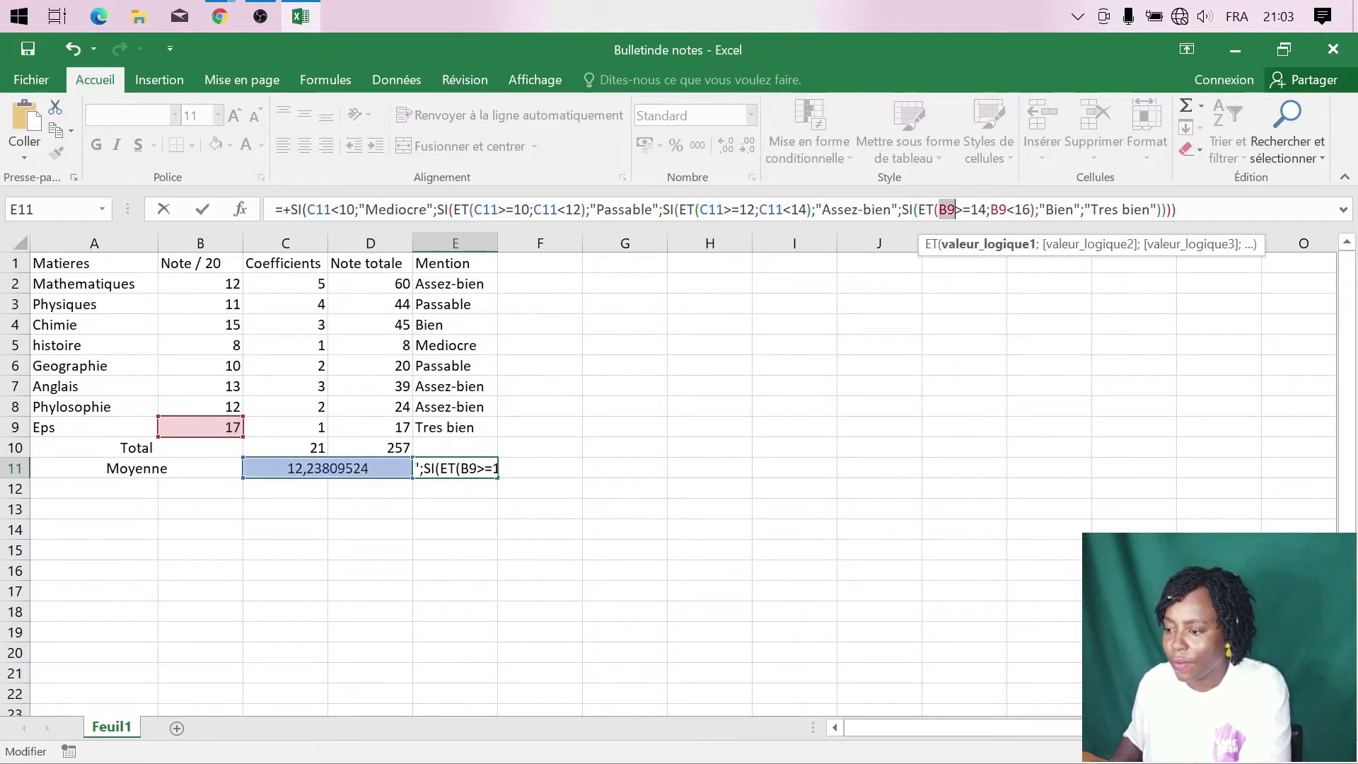
key("ctrl+v")
double_click(1004, 210)
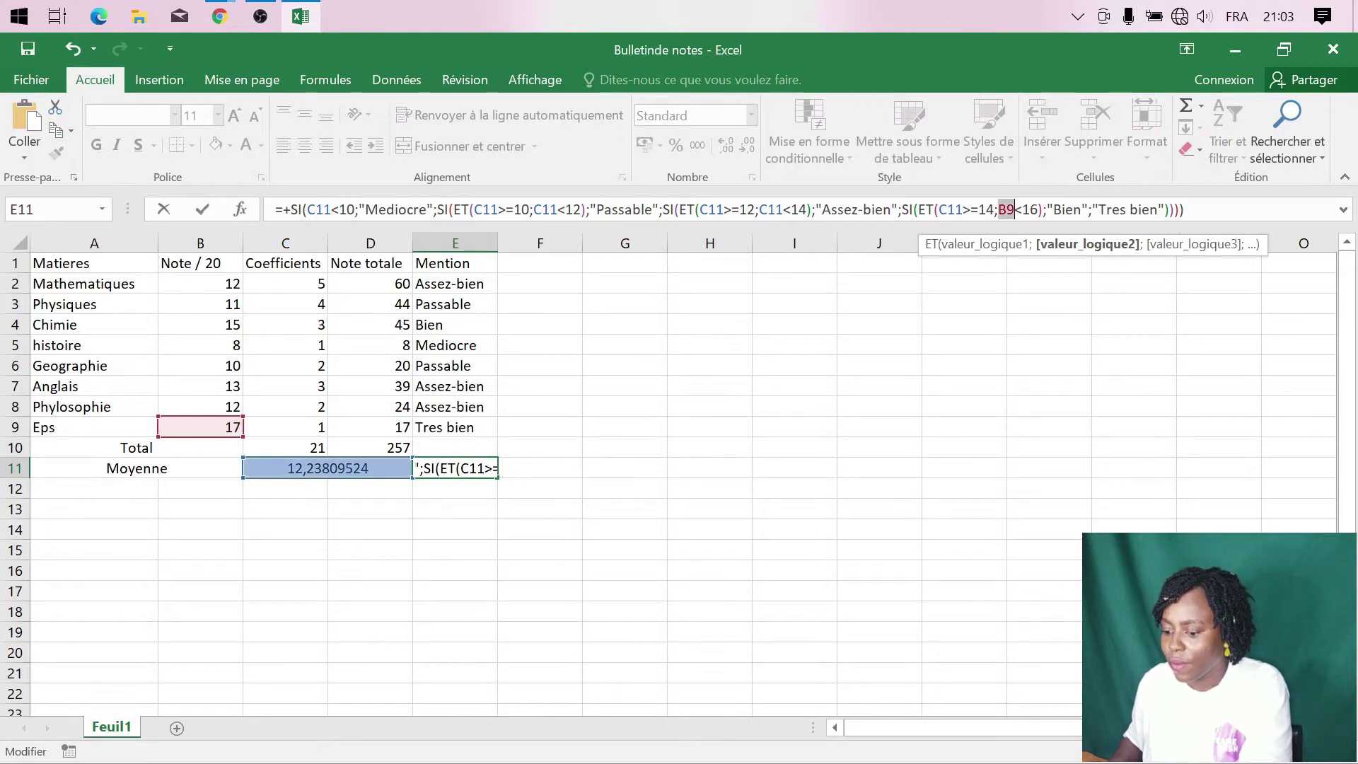
key("ctrl+v")
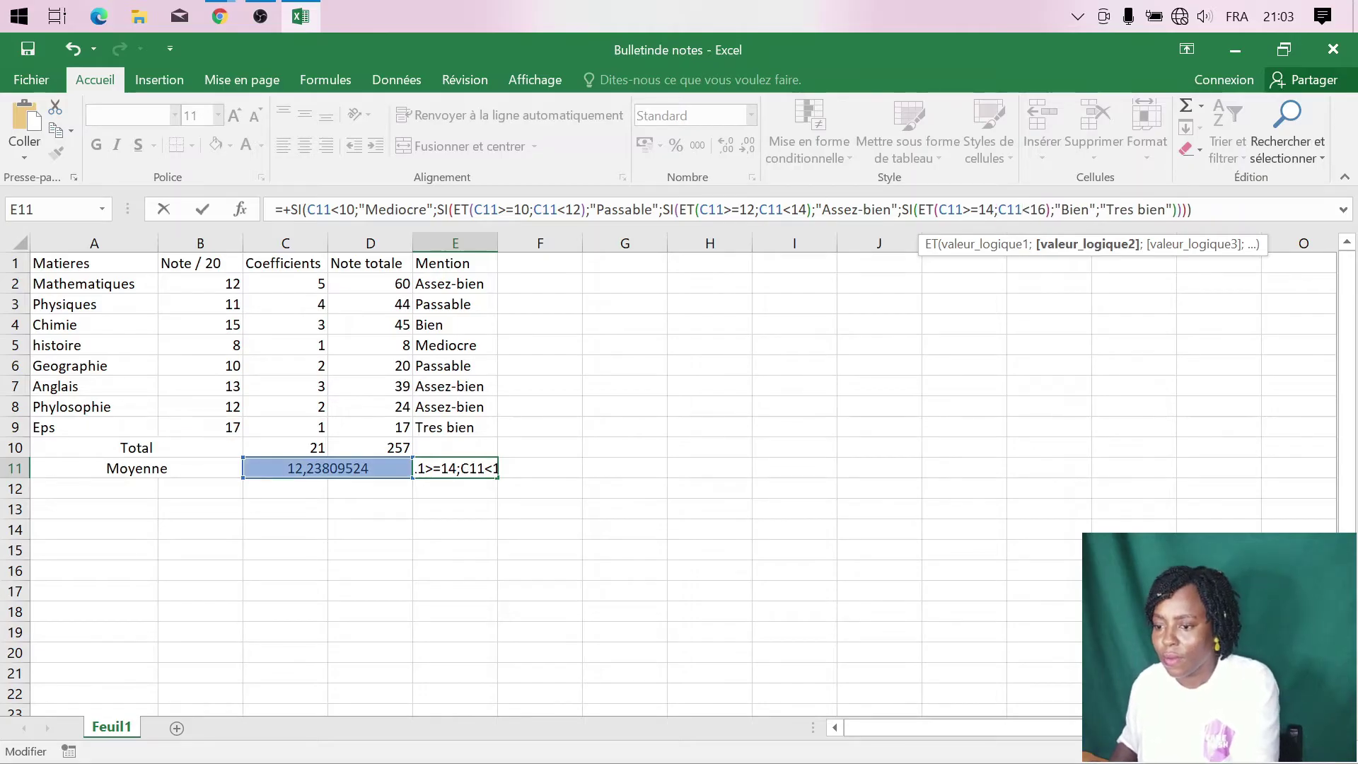
key("Return")
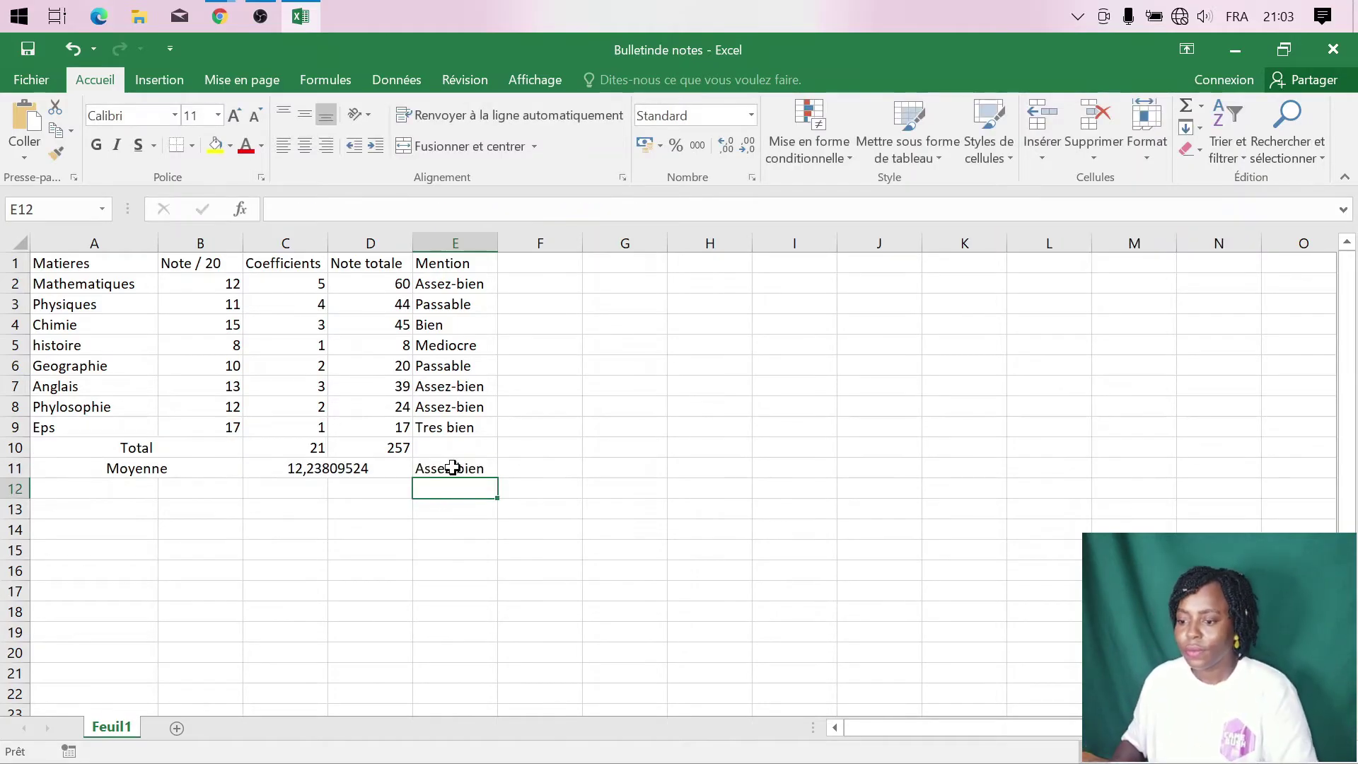
left_click(452, 468)
left_click(427, 488)
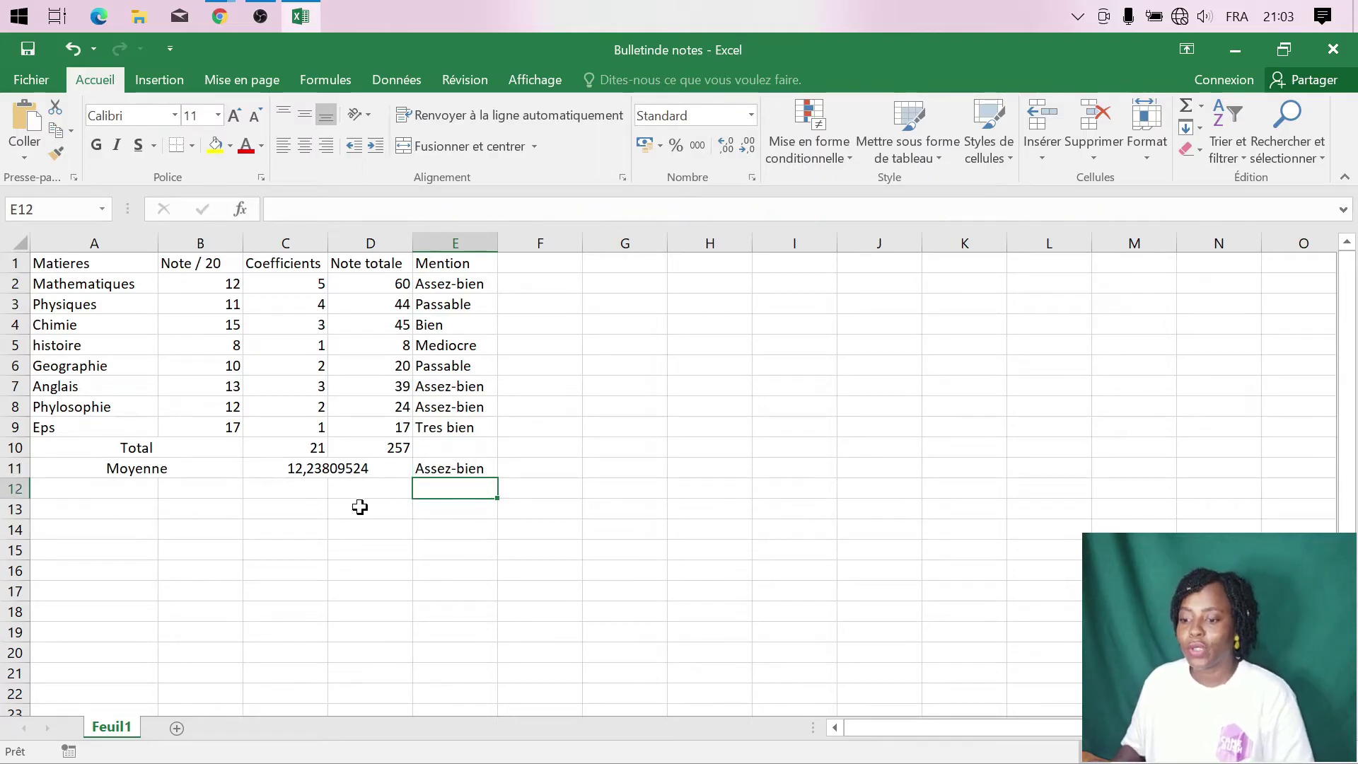
- Format A1:E11 as a table in a blue medium style with headers
left_click(107, 488)
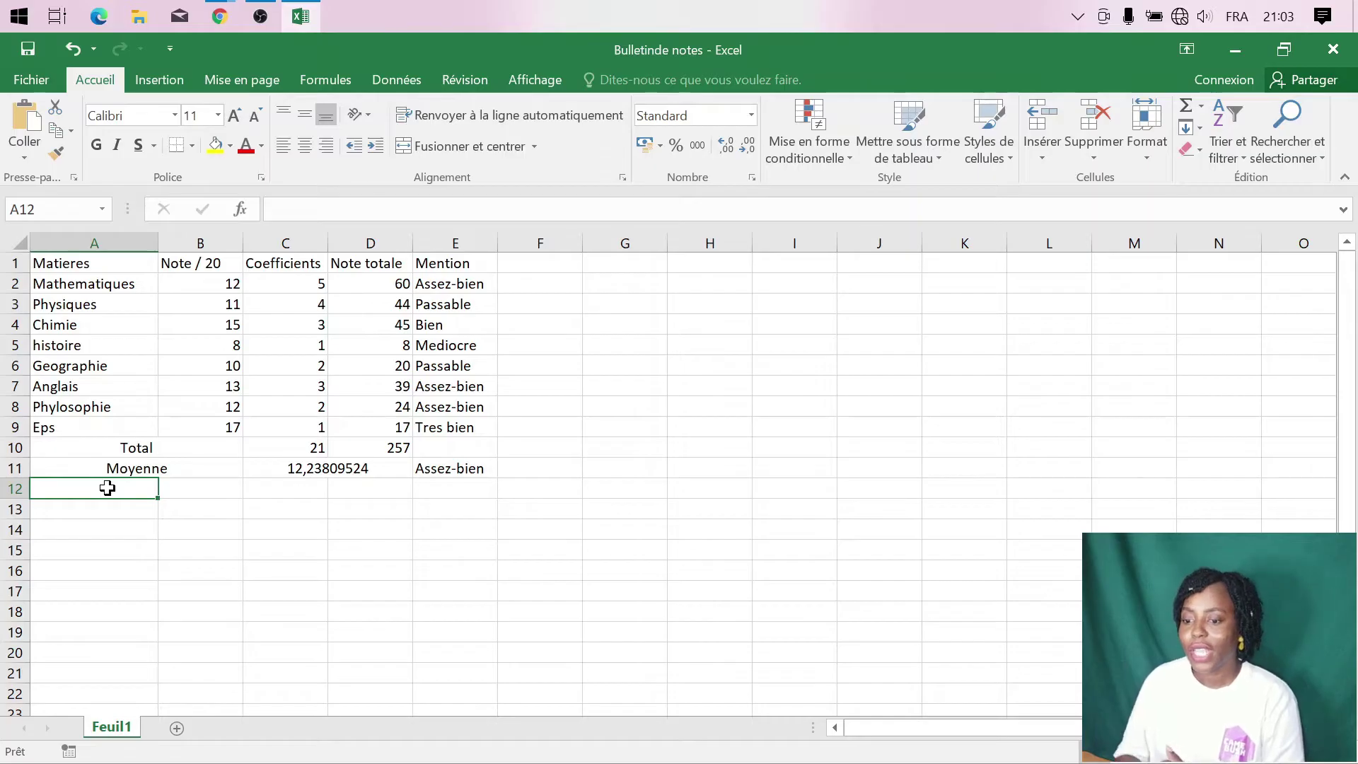
left_click(87, 261)
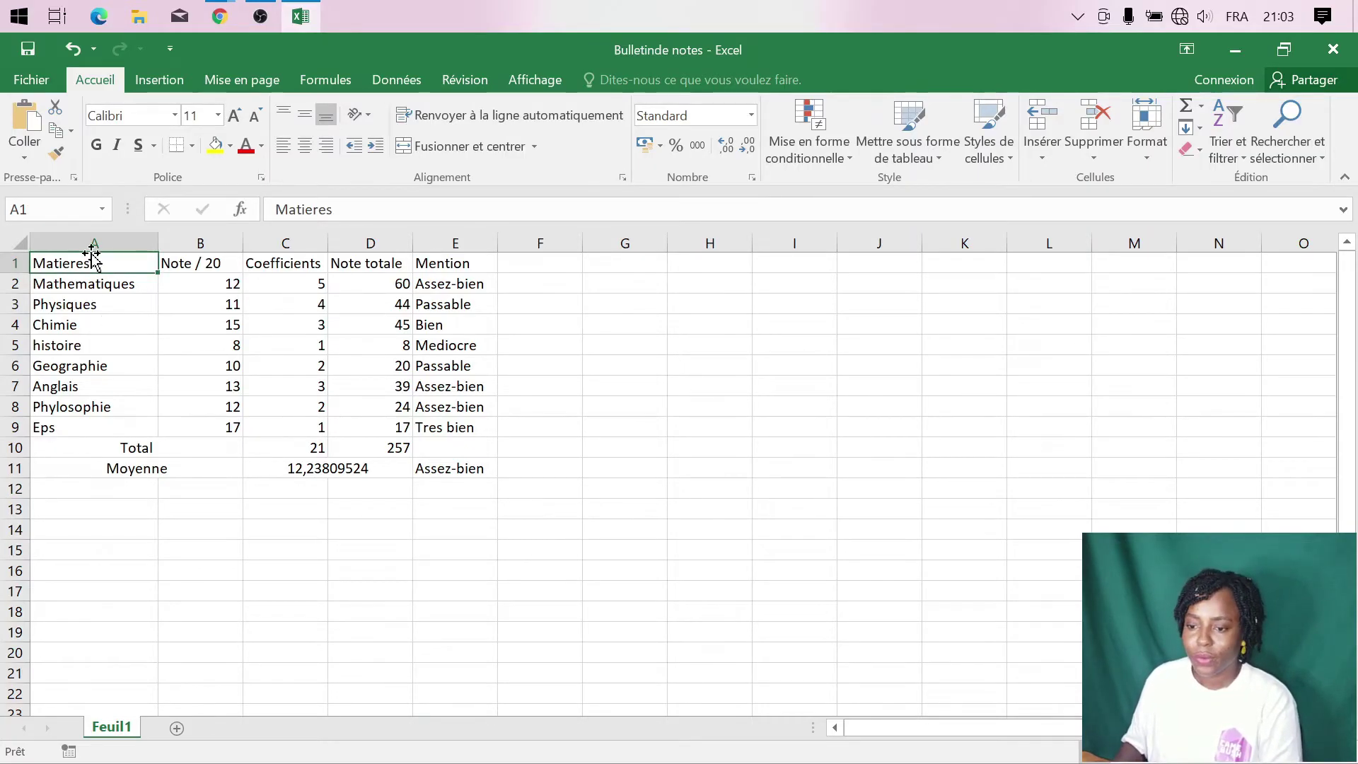
left_click_drag(90, 263, 443, 467)
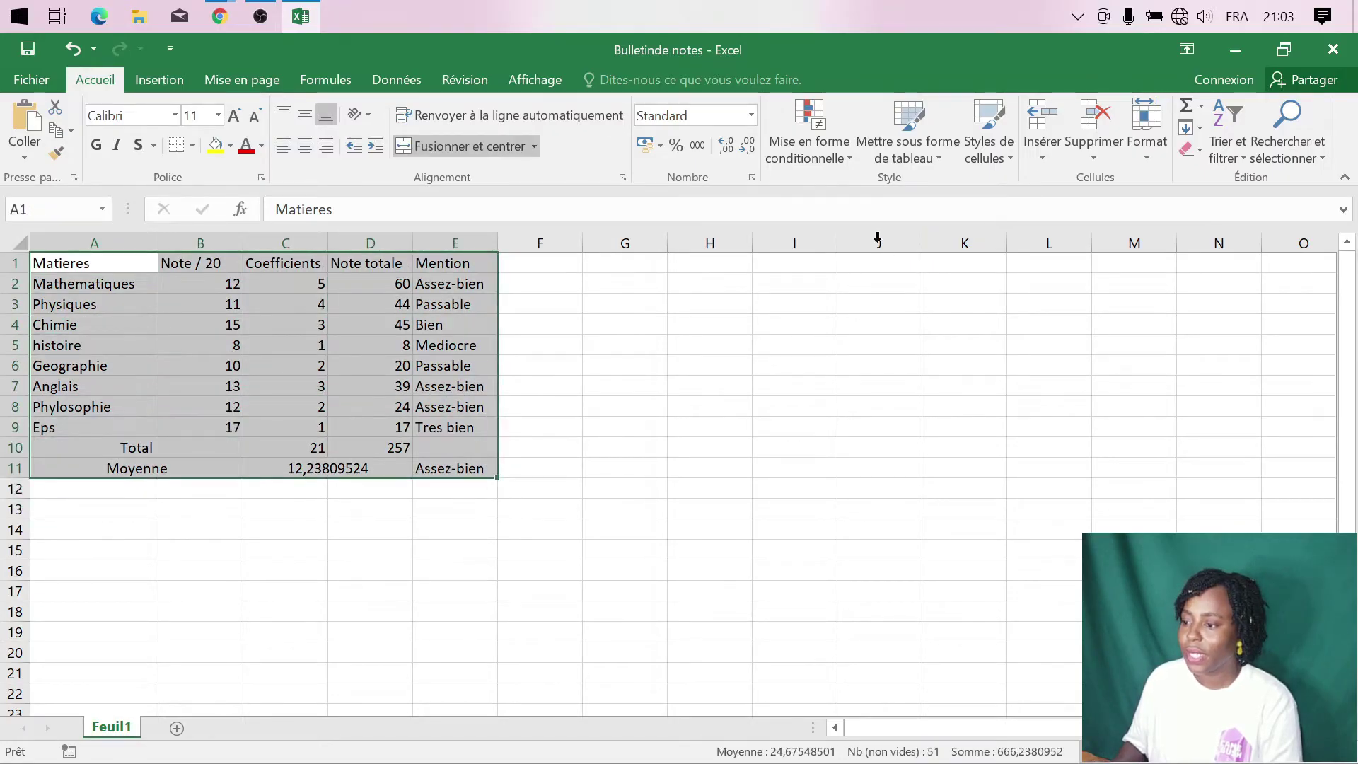
left_click(942, 163)
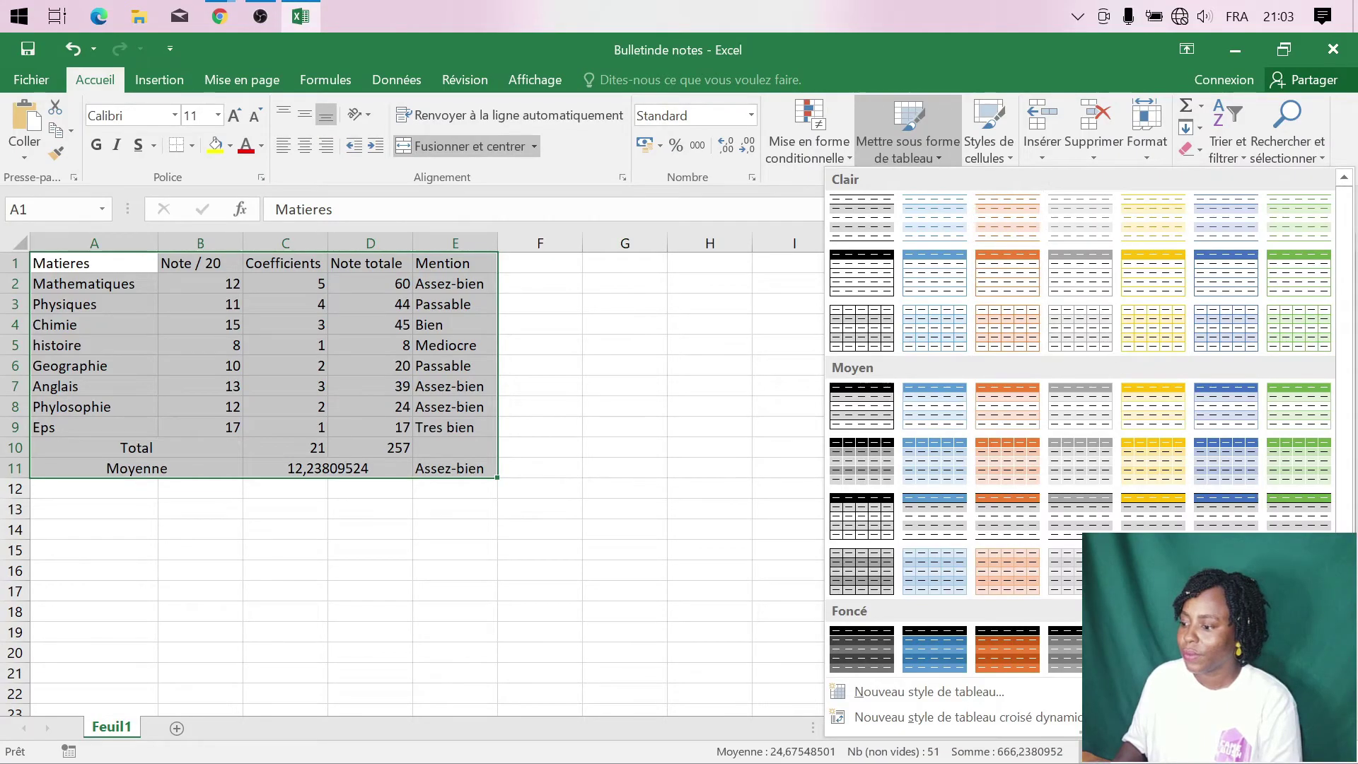
left_click(1227, 283)
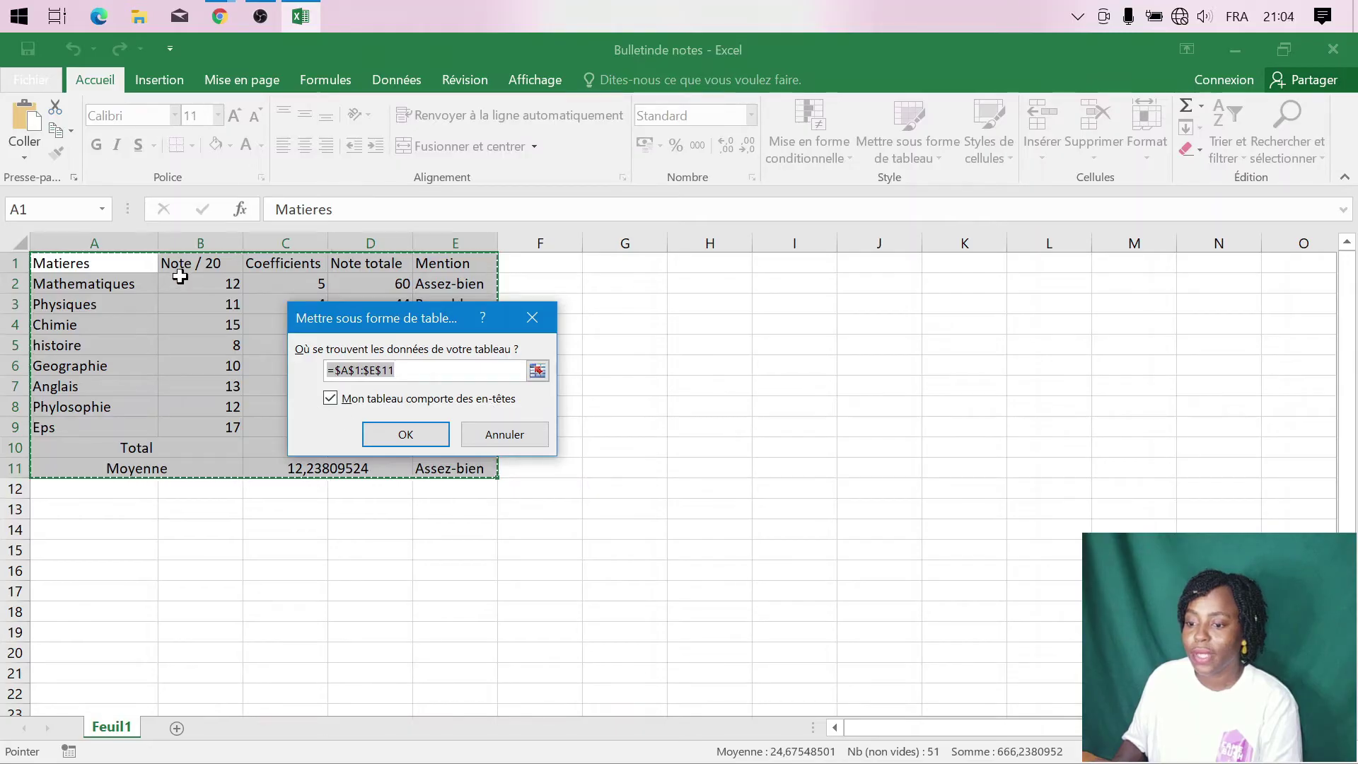
left_click(405, 436)
left_click(357, 508)
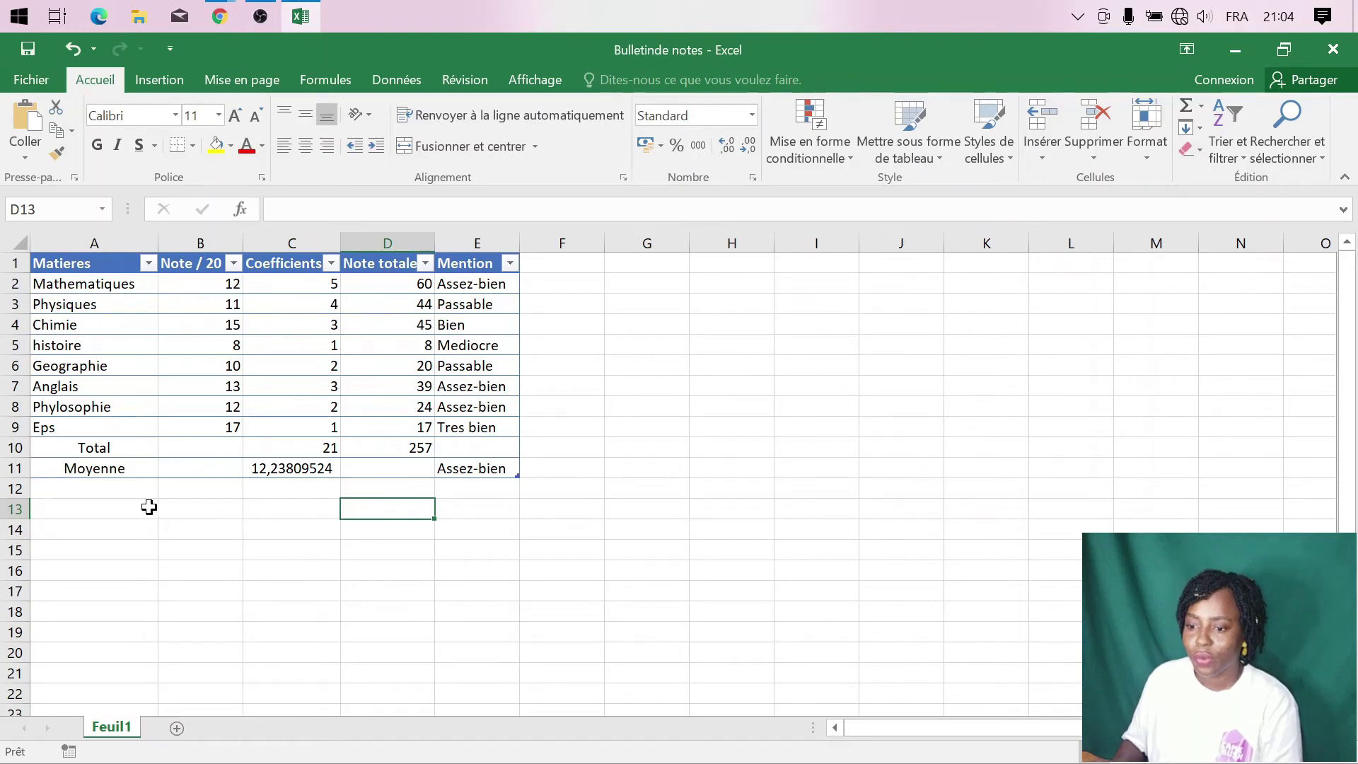
left_click(15, 263)
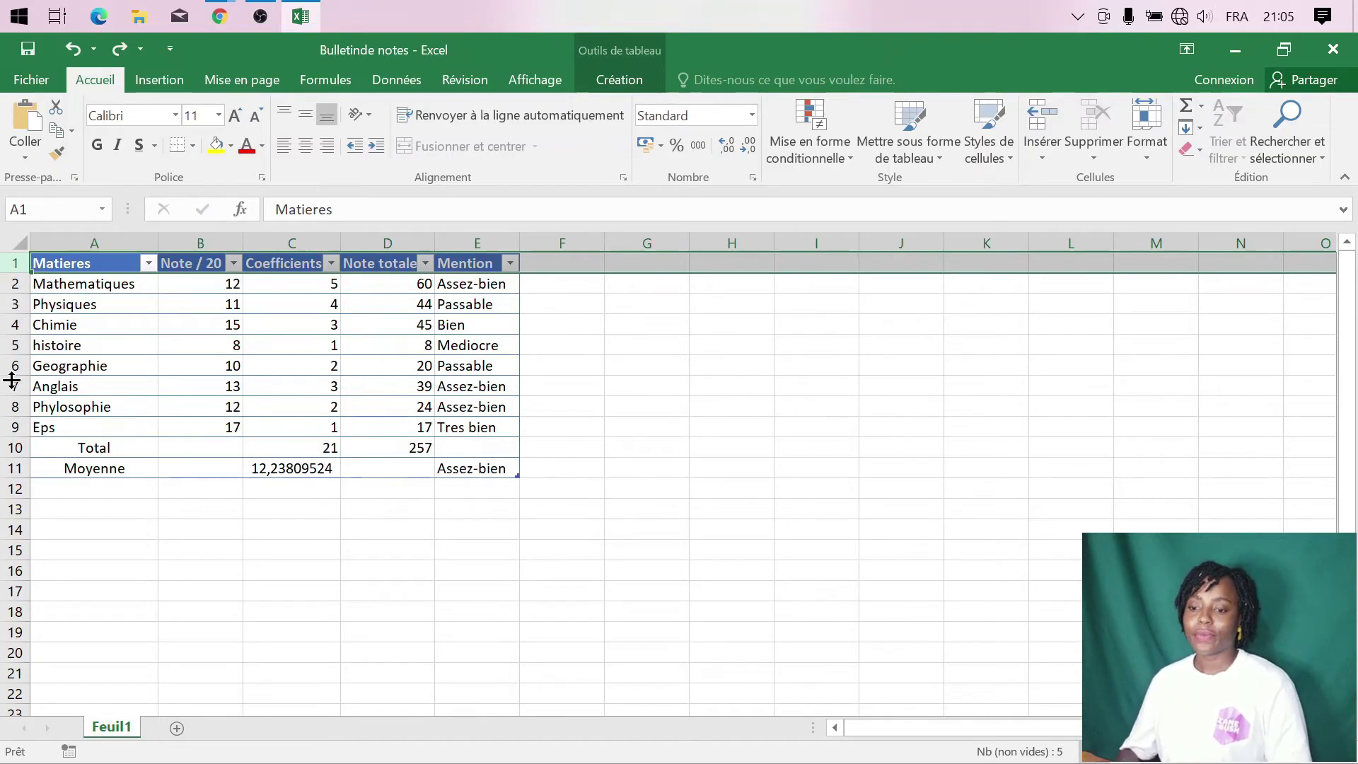
- Insert a blank row at row 1, then another at row 2, above the grade table
right_click(11, 264)
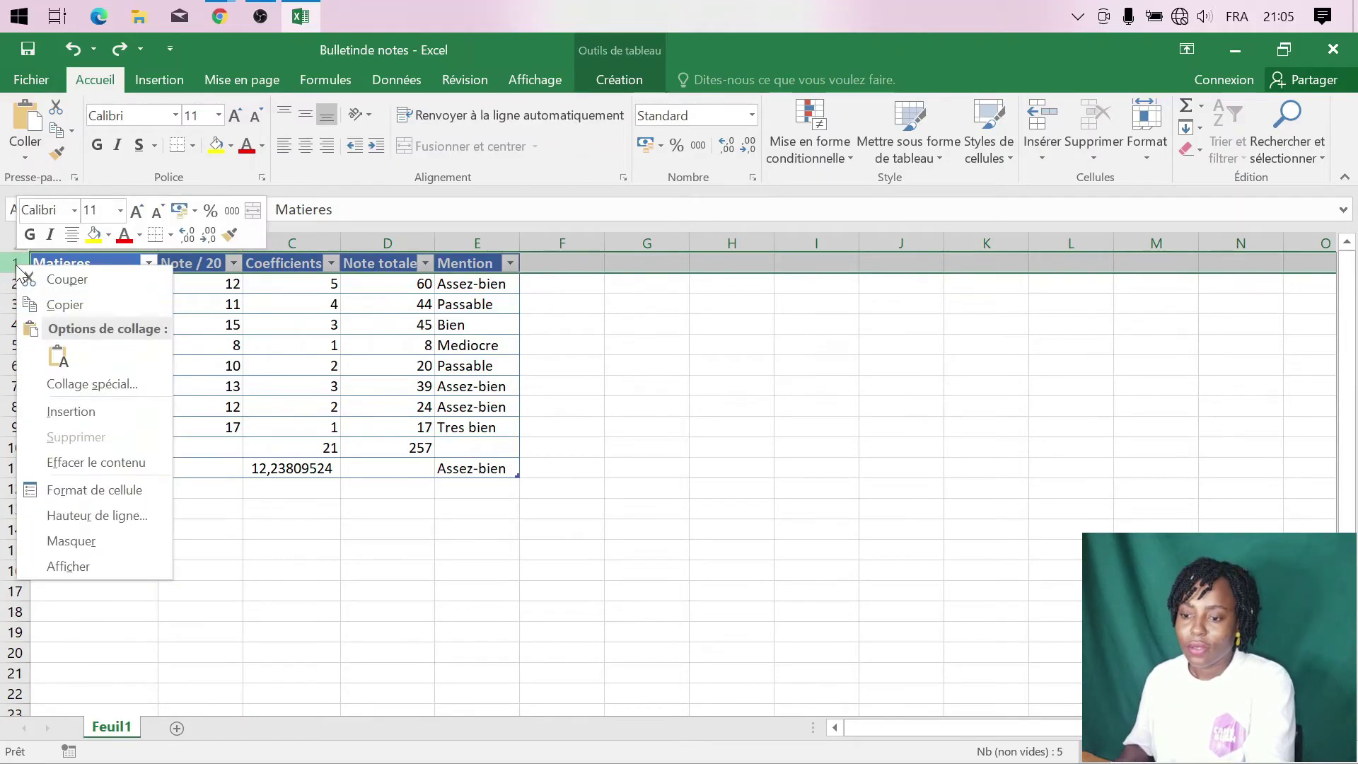
left_click(78, 411)
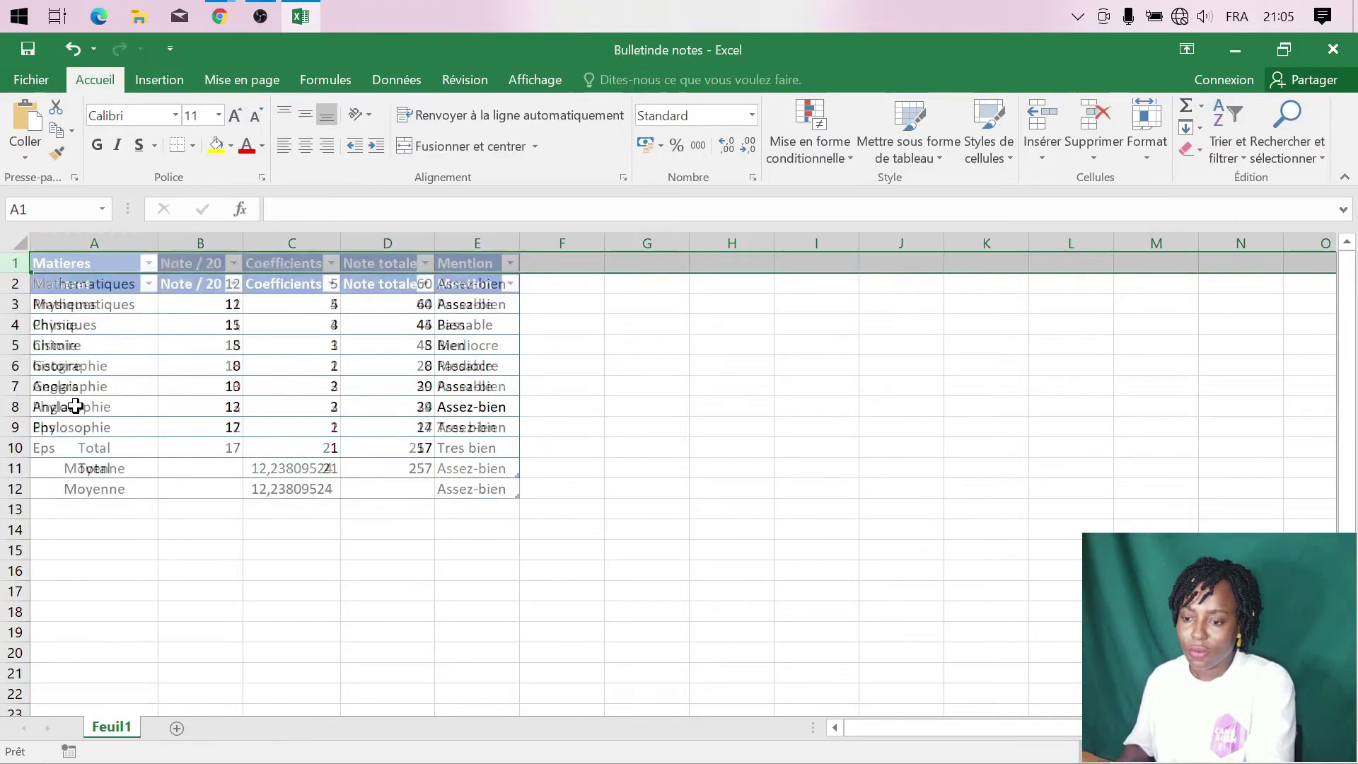
left_click(95, 263)
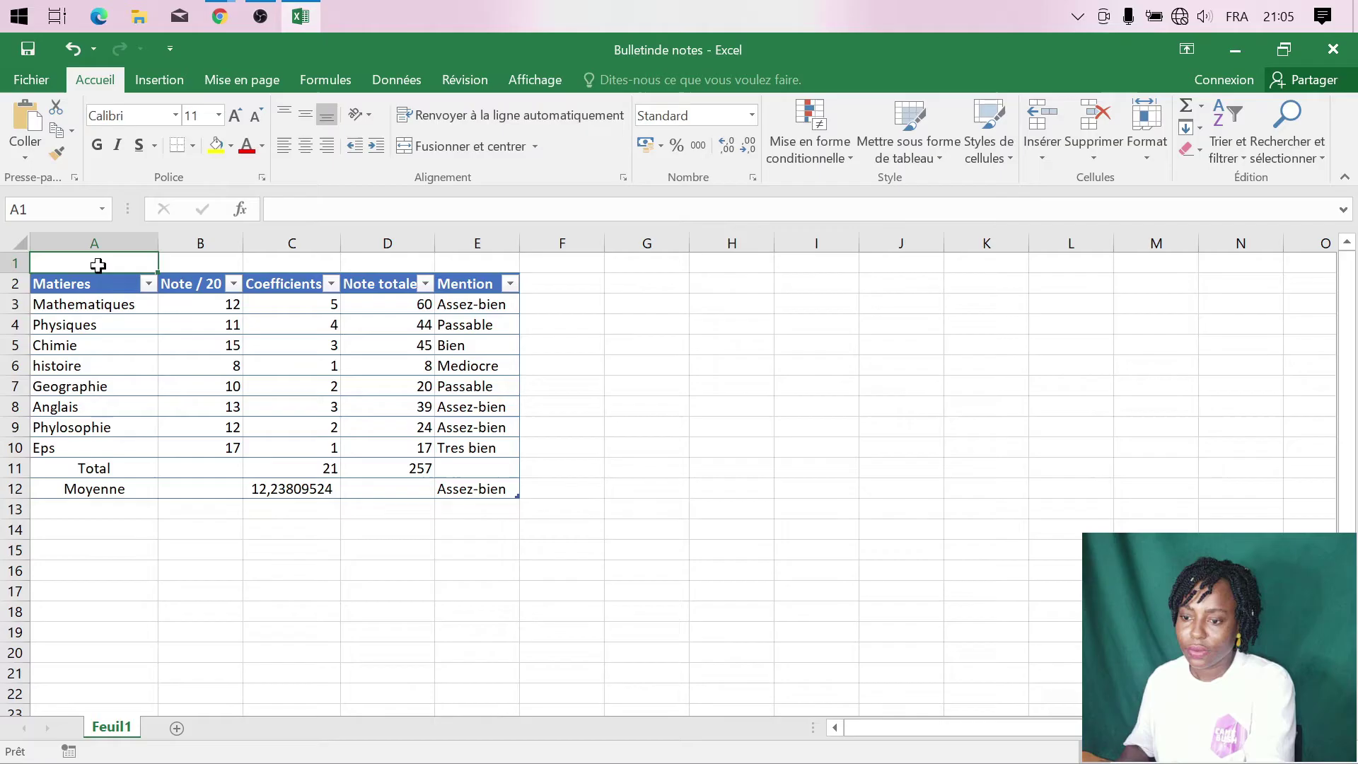
right_click(11, 283)
left_click(67, 430)
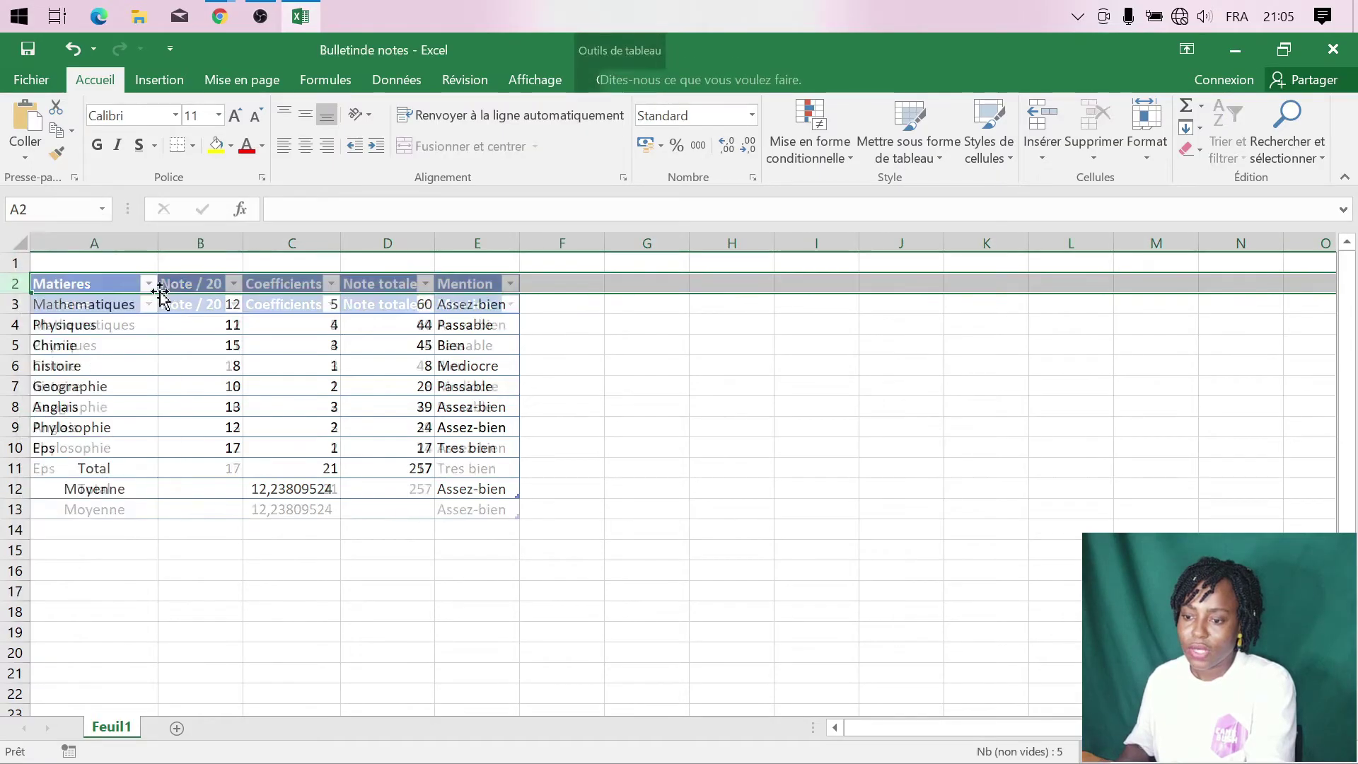
left_click(209, 261)
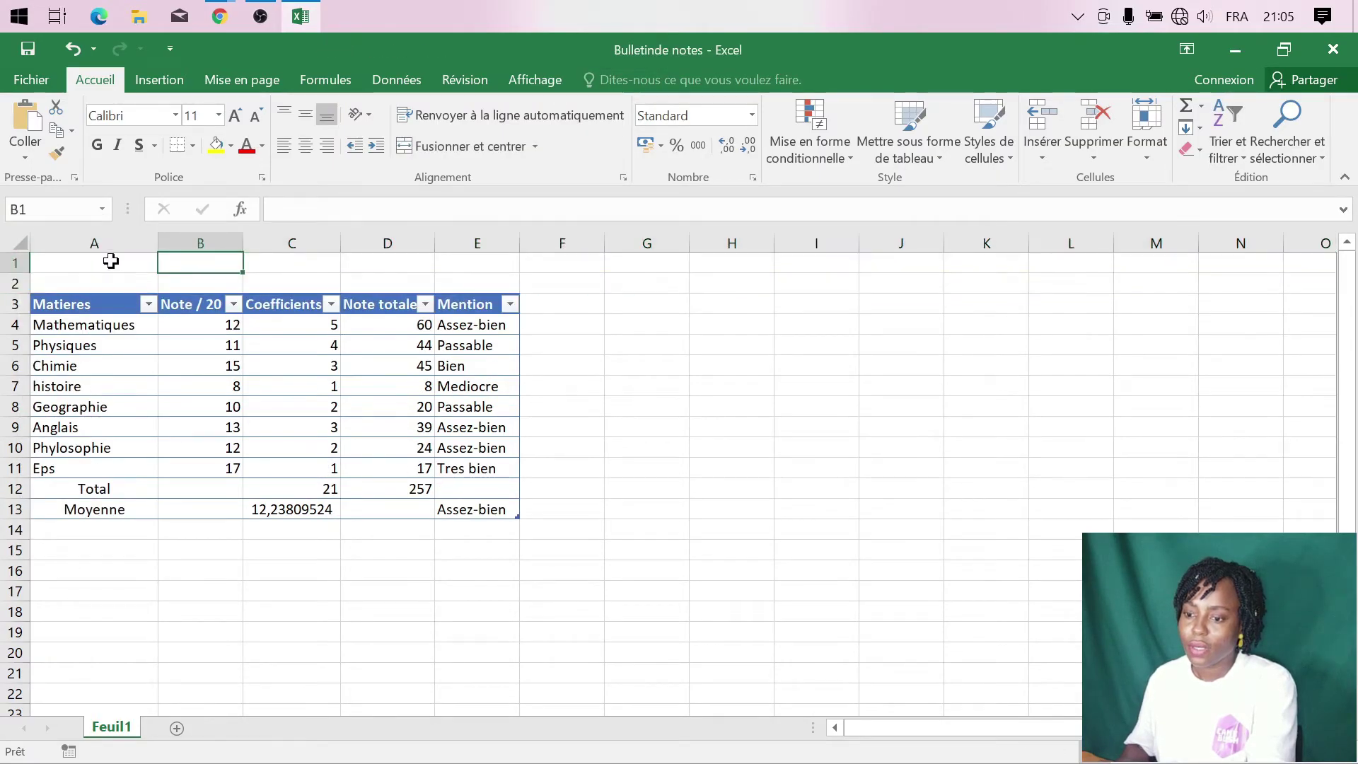
- Merge A1:E1 with the title BULLETIN DE NOTE, heighten row 1 and centre it vertically
left_click_drag(109, 261, 485, 270)
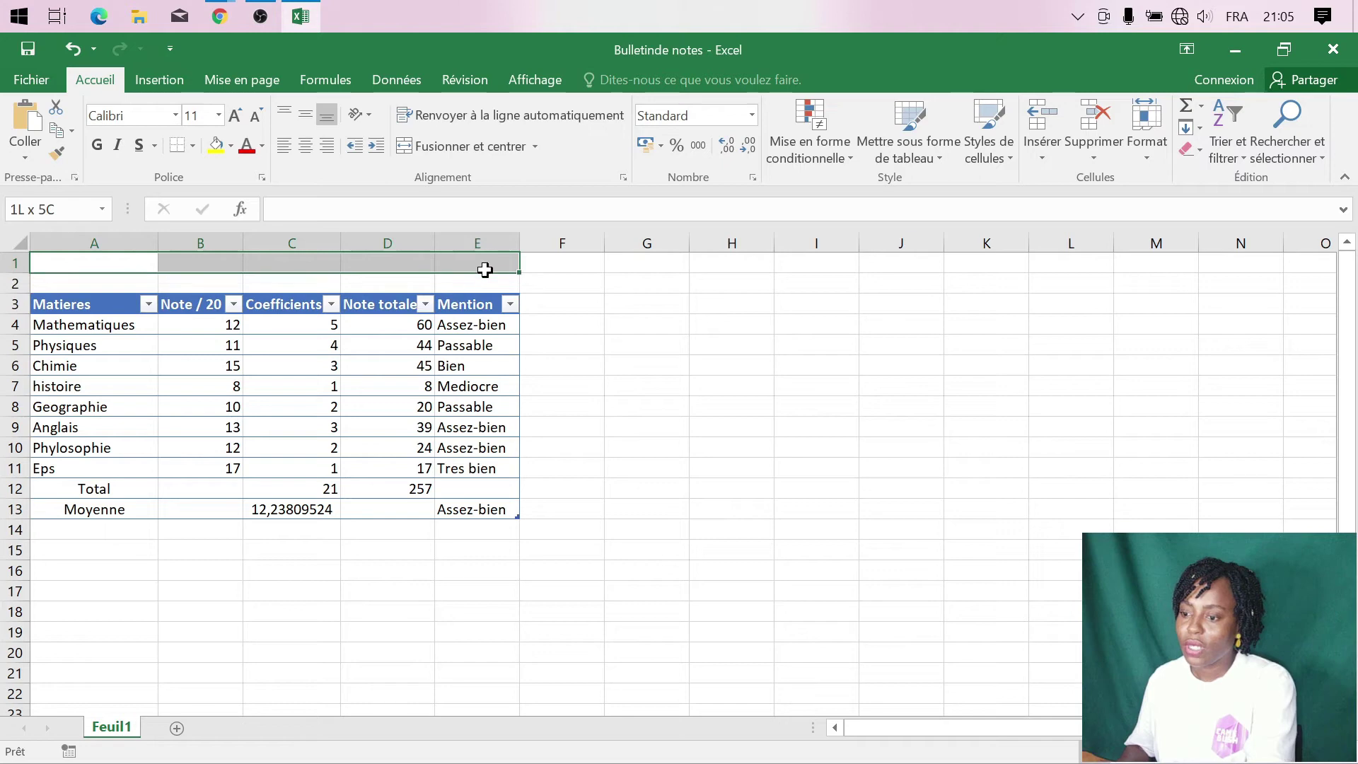
left_click(457, 146)
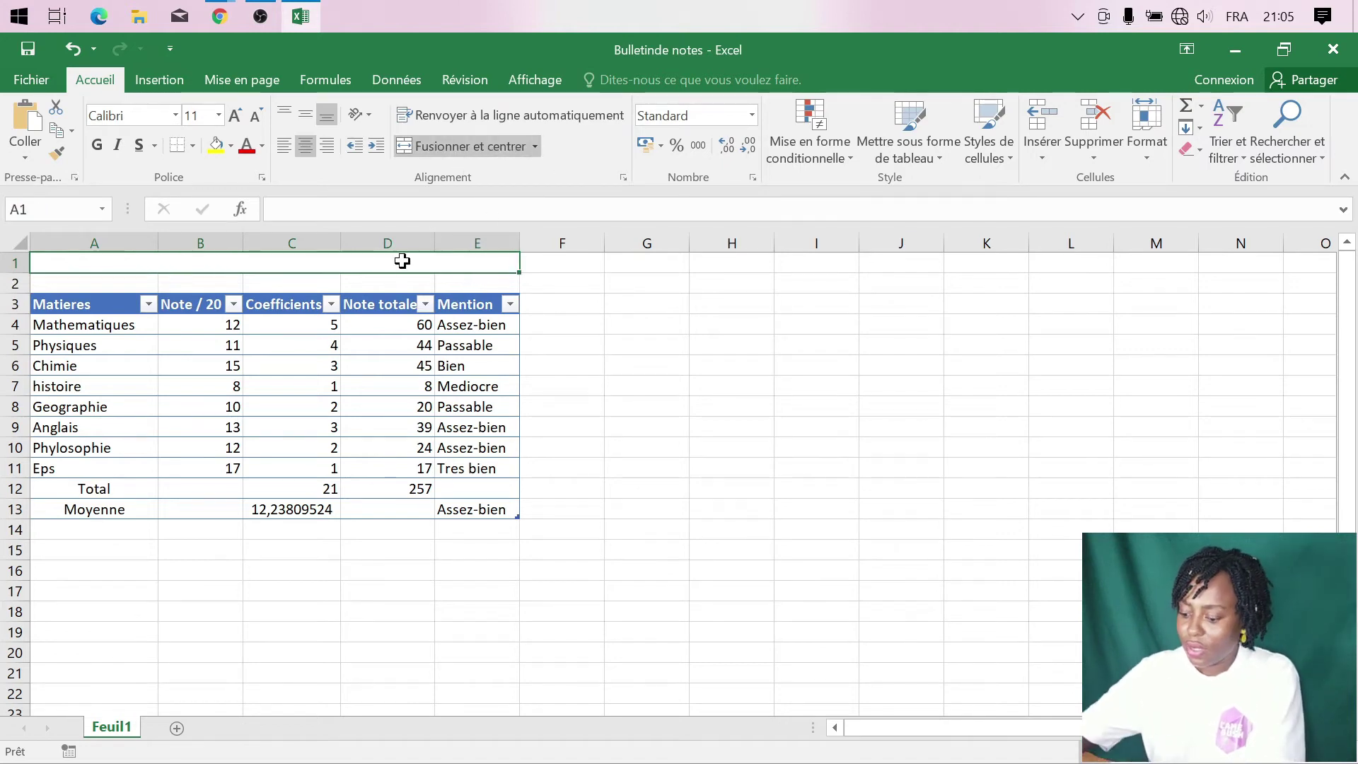
type("BUL")
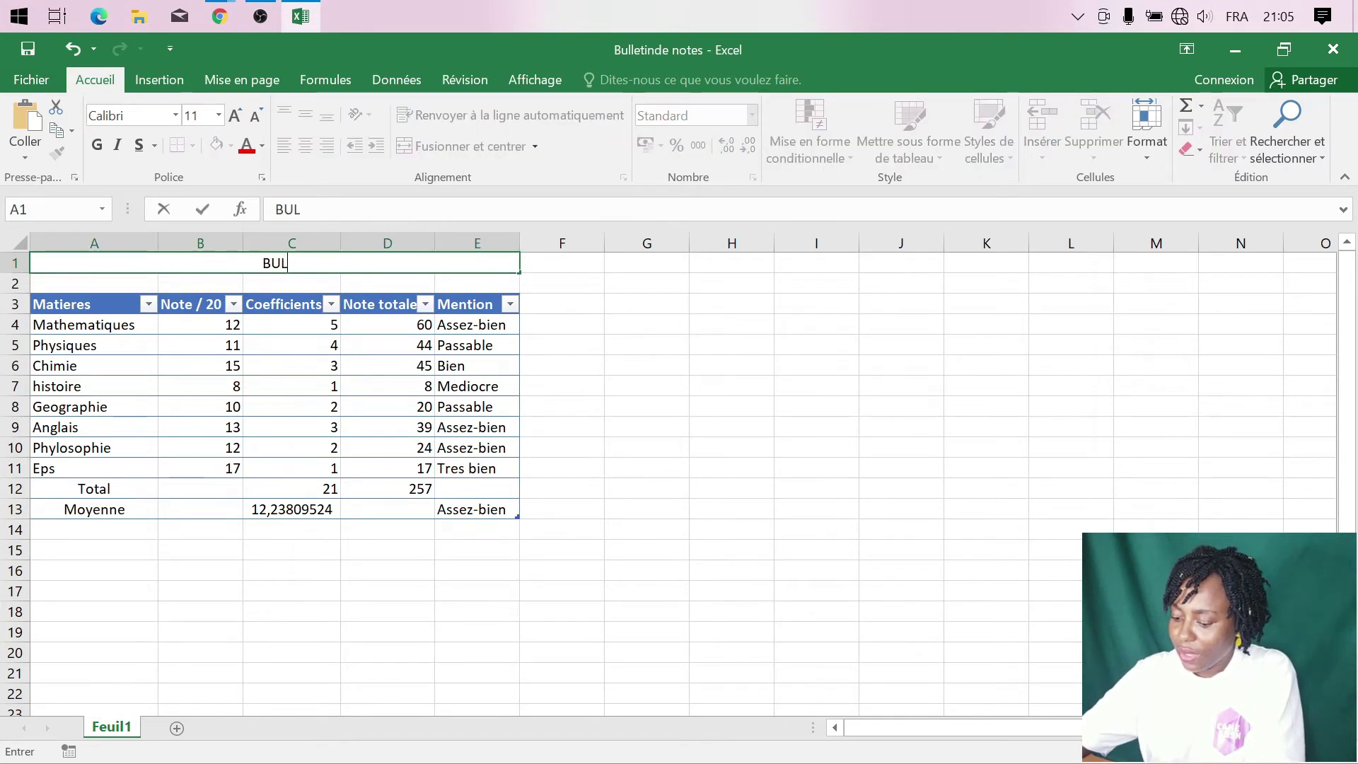
type("LETIN")
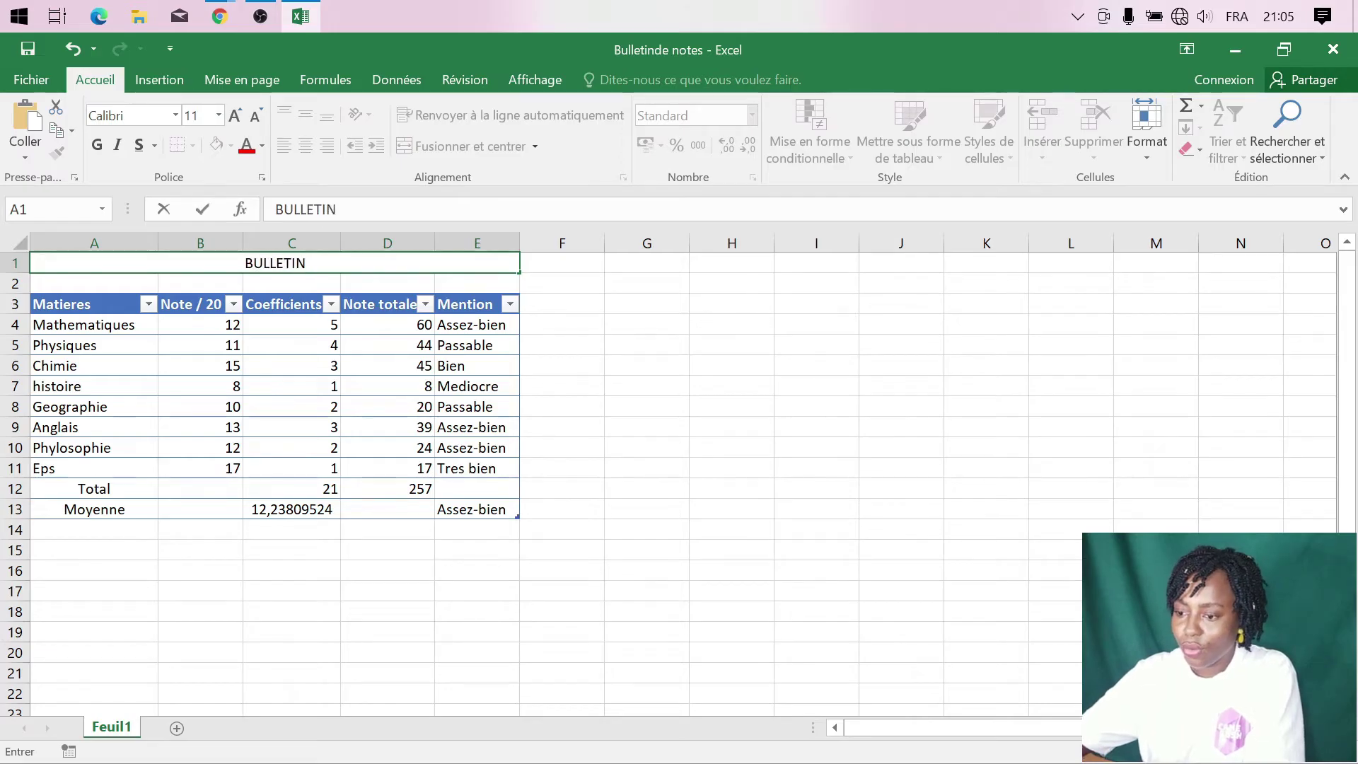
type(" DE ")
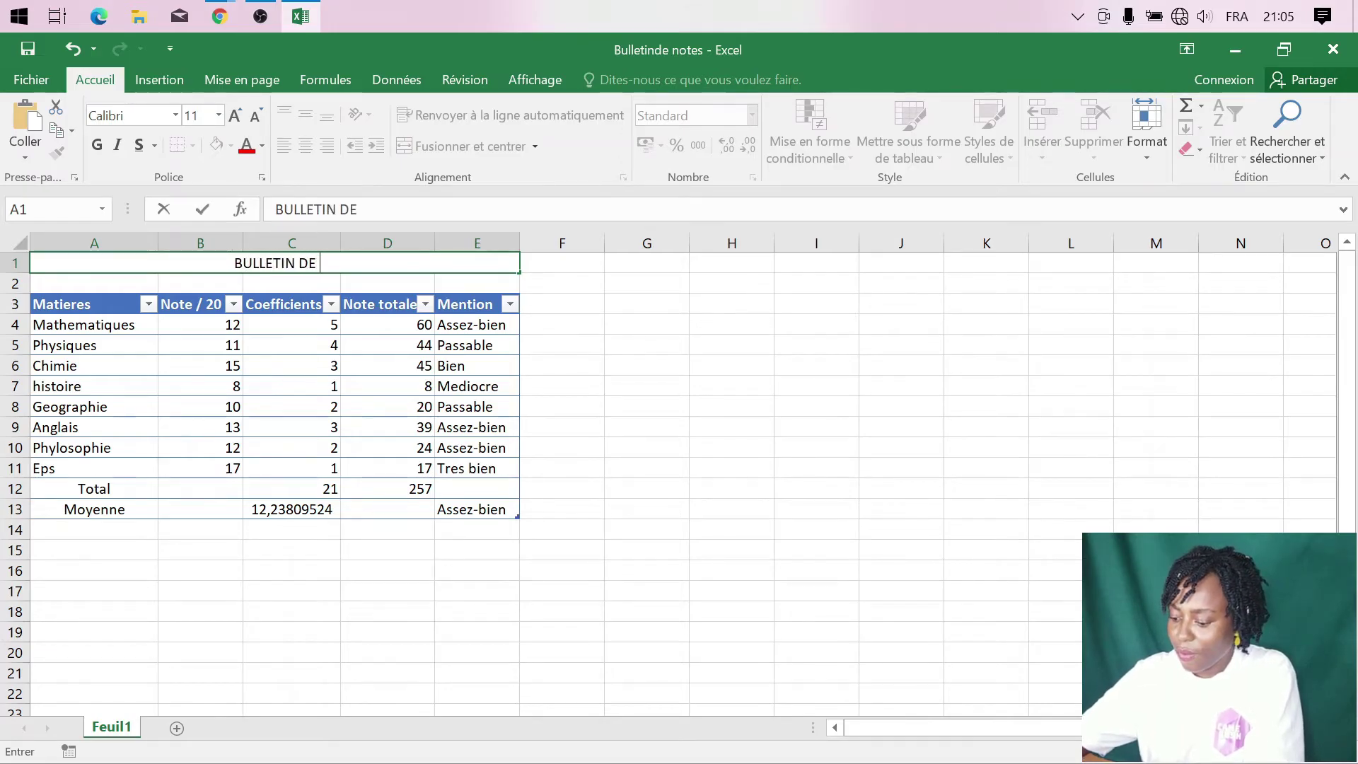
type("NOTE")
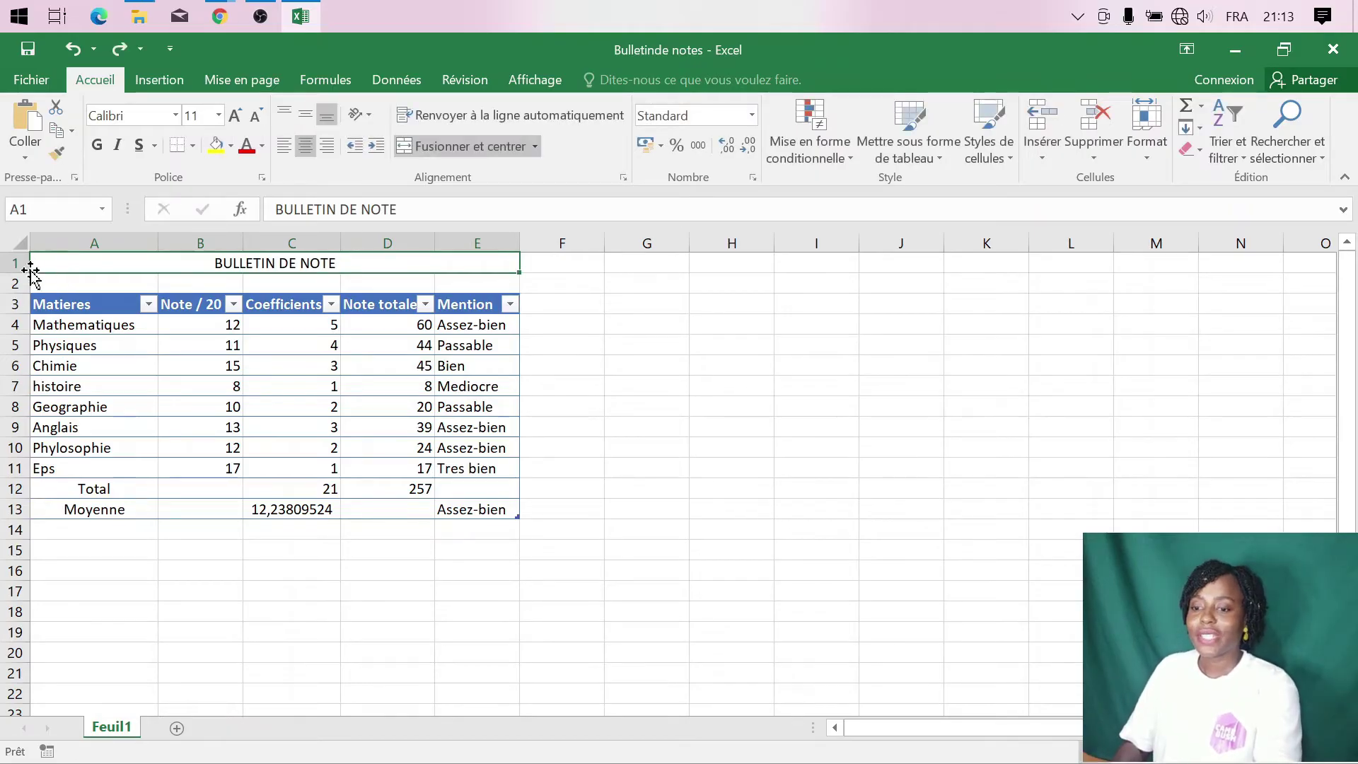
left_click_drag(19, 272, 21, 337)
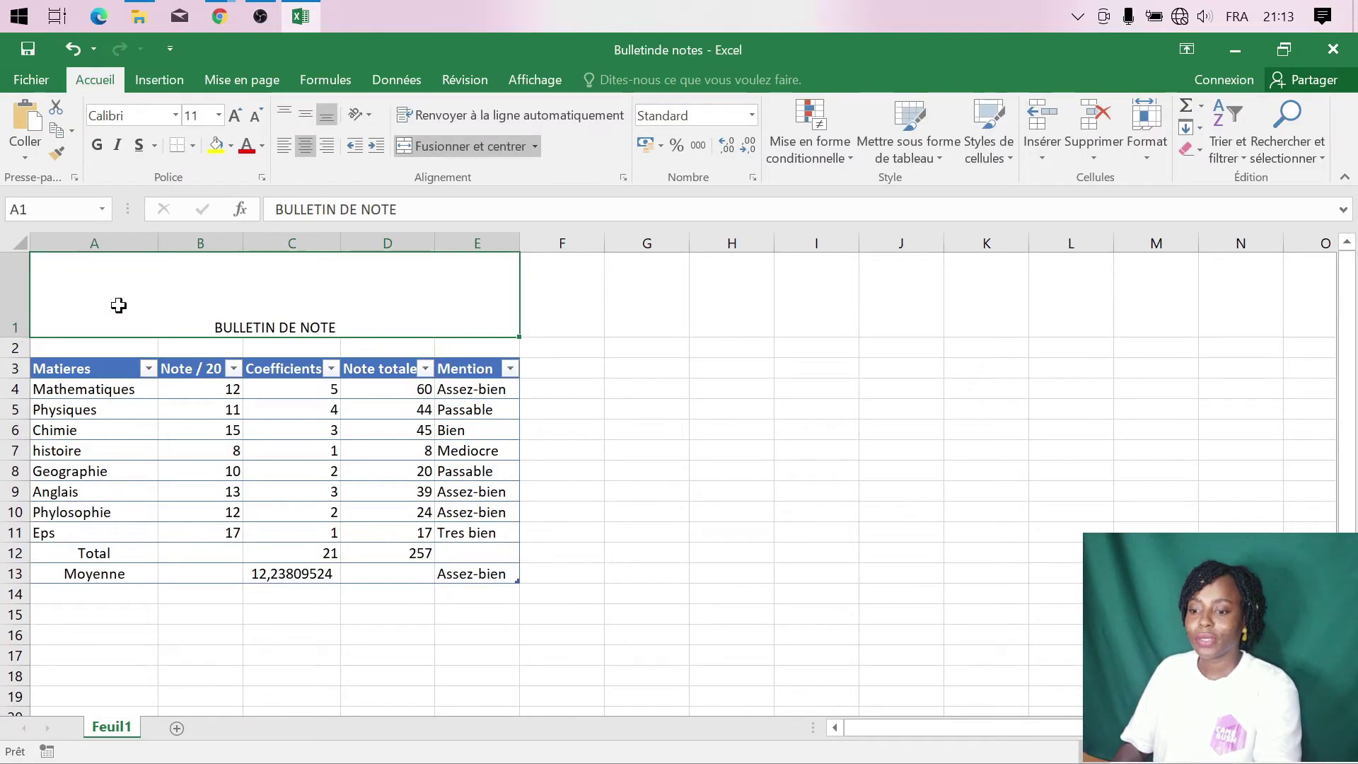
left_click(312, 118)
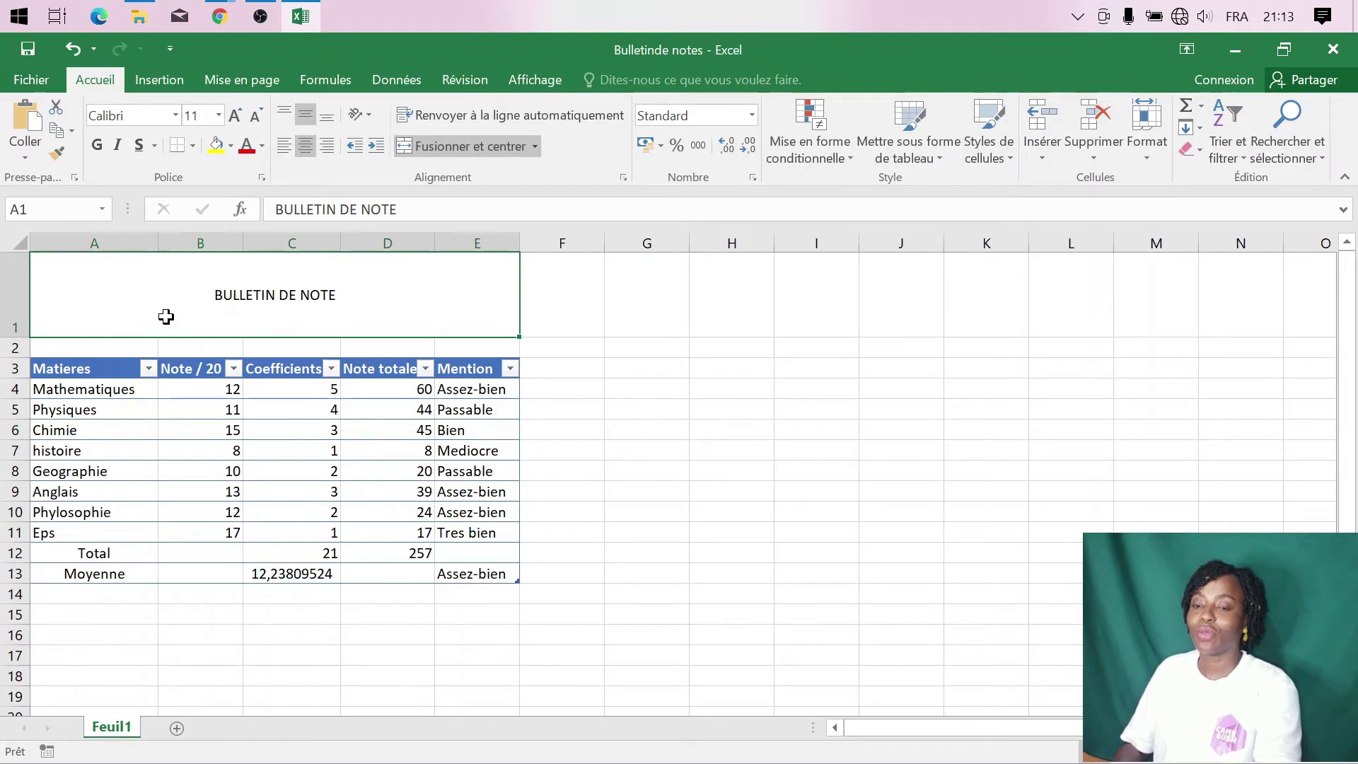
- Insert the Cameroon flag picture from the images folder
left_click(153, 81)
left_click(276, 153)
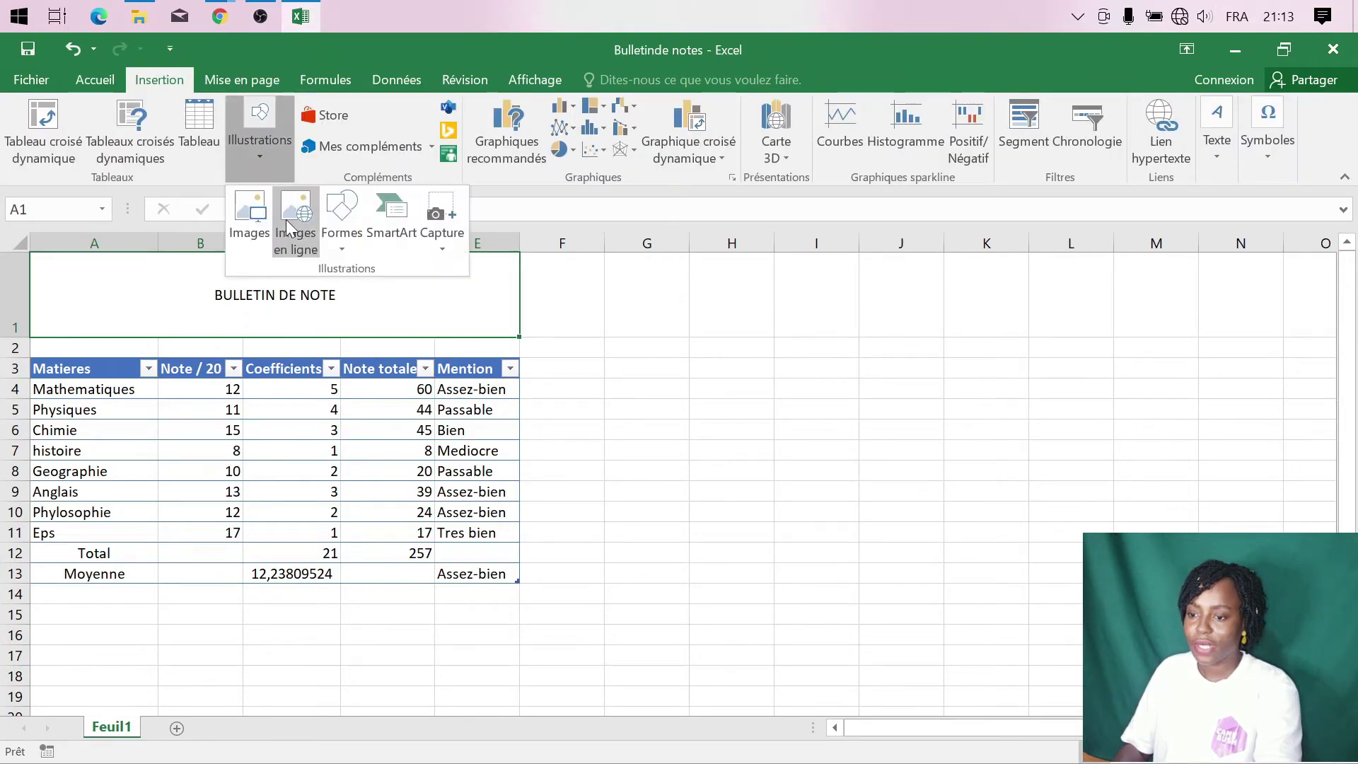
left_click(255, 219)
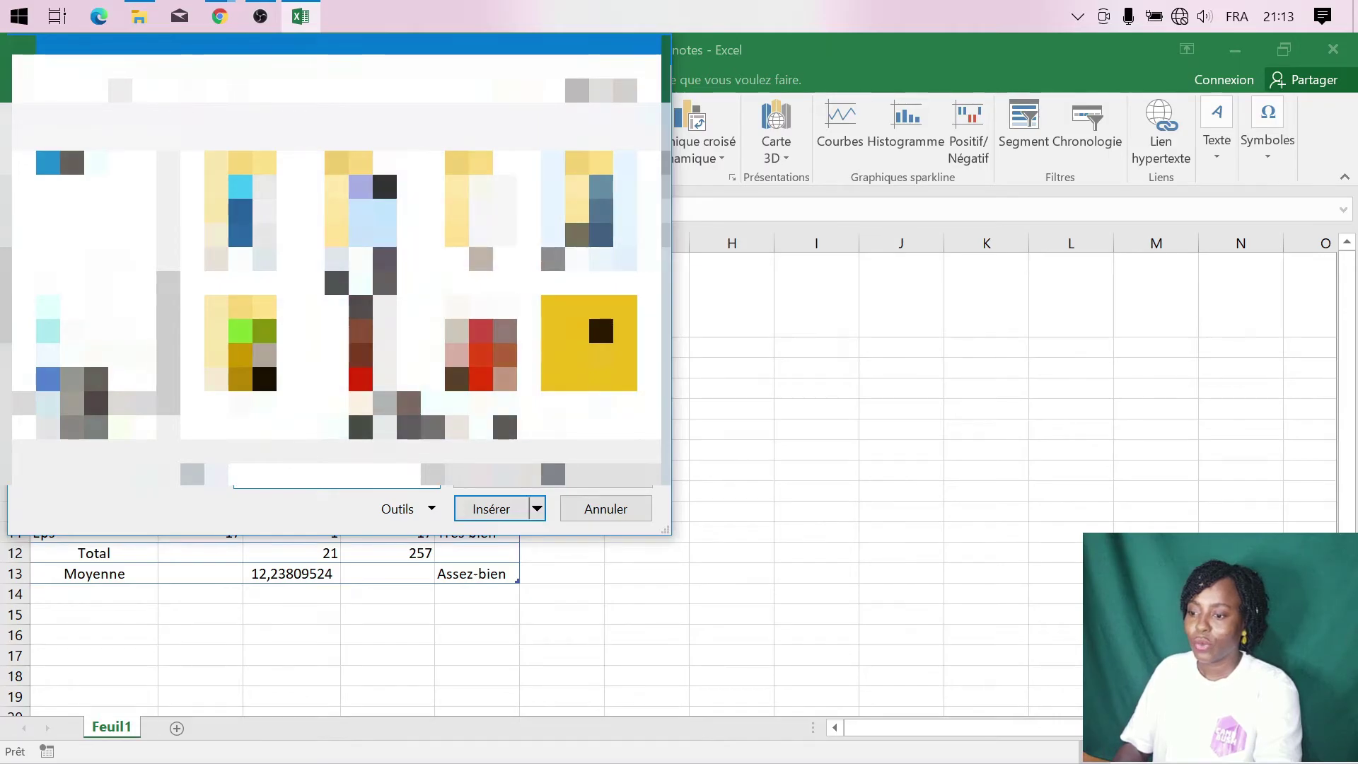
double_click(591, 229)
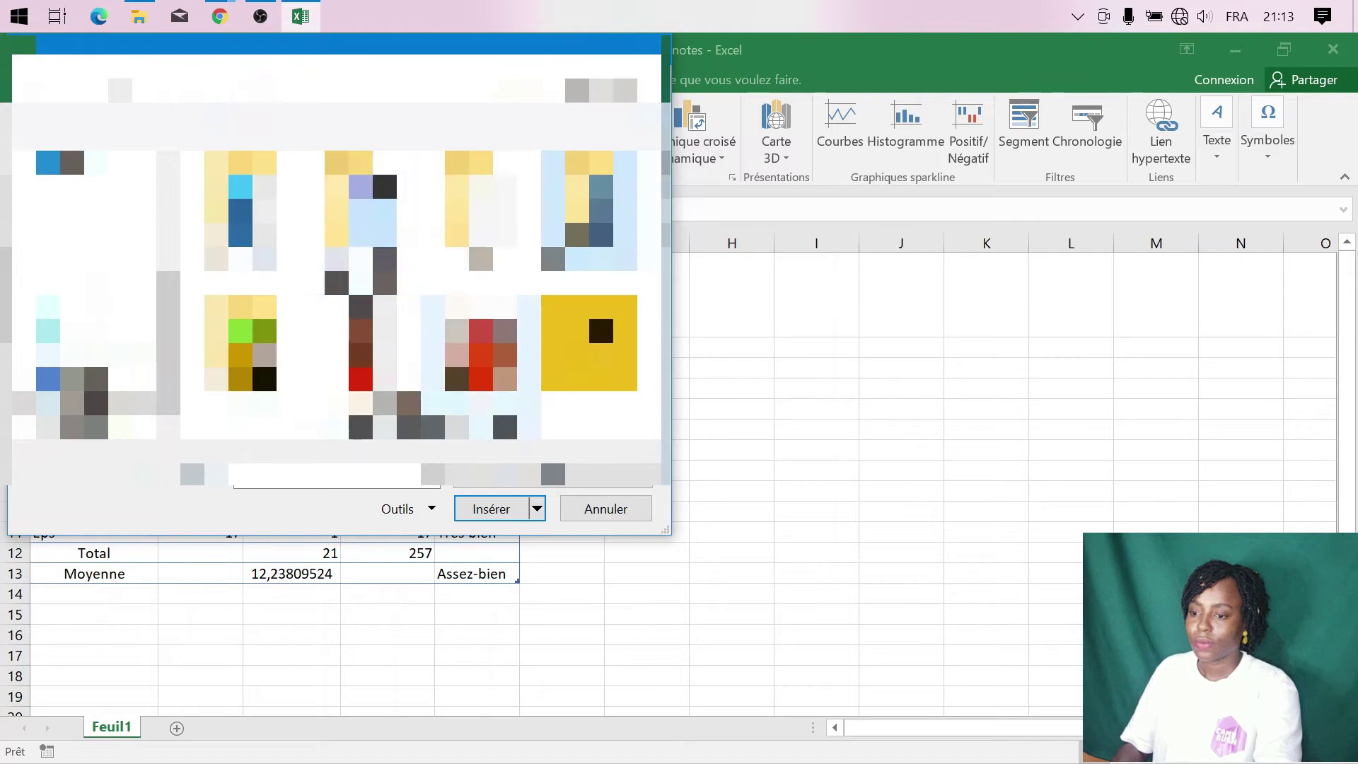
scroll(481, 346, "down", 1)
scroll(481, 346, "down", 3)
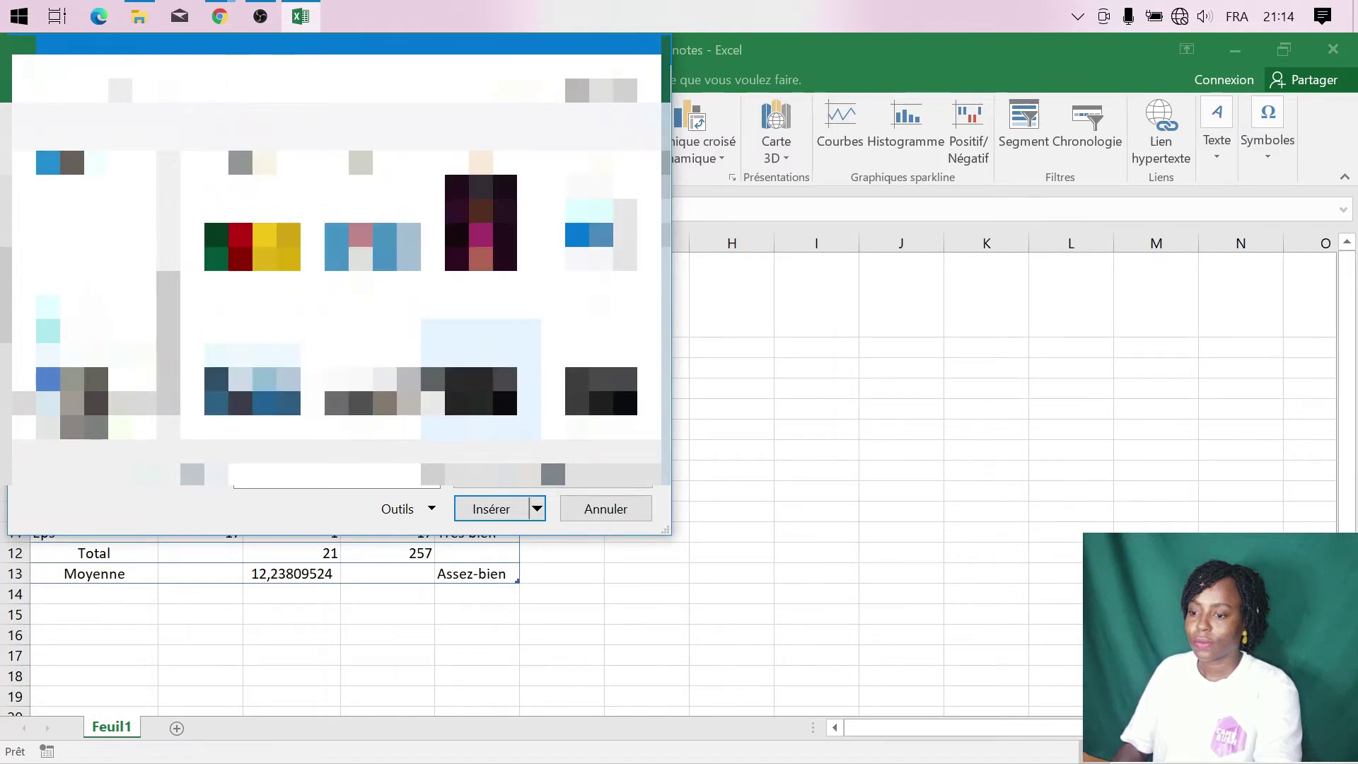
left_click(252, 241)
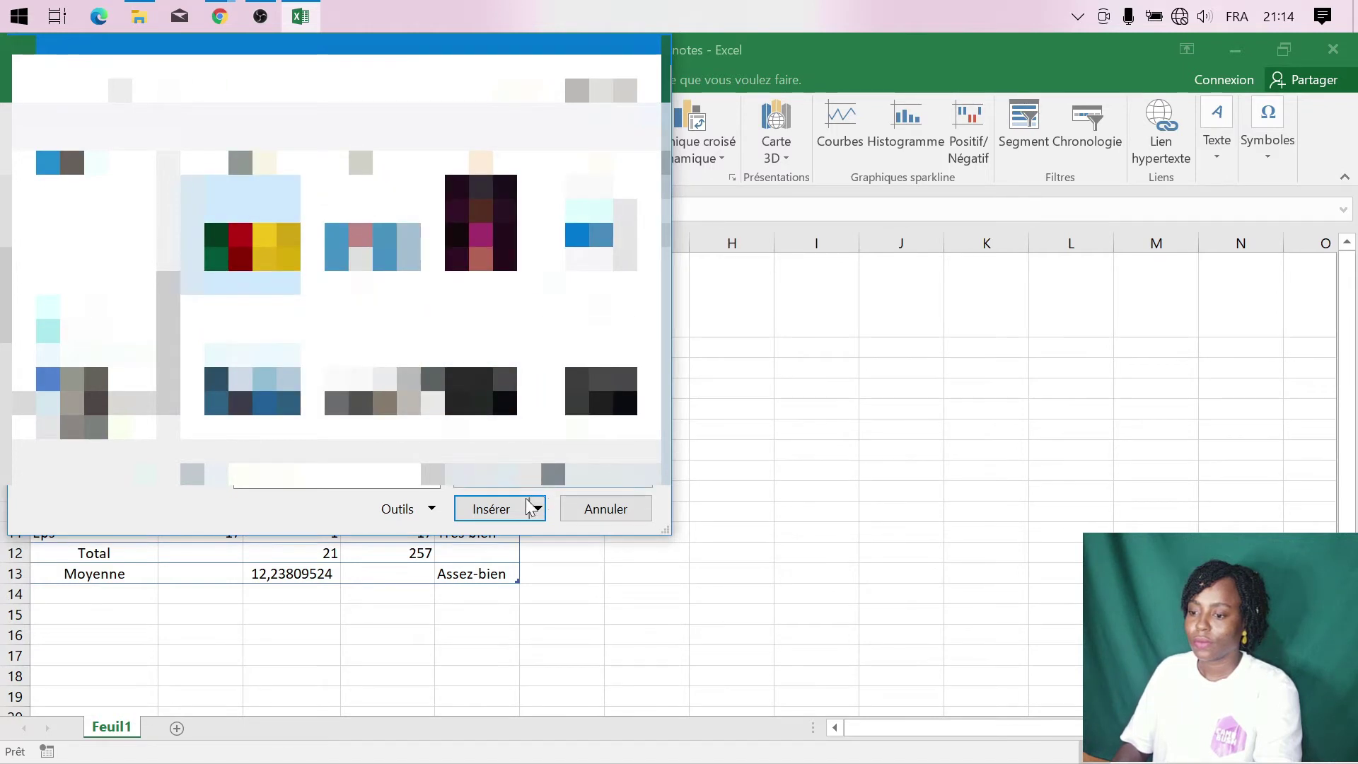
left_click(490, 509)
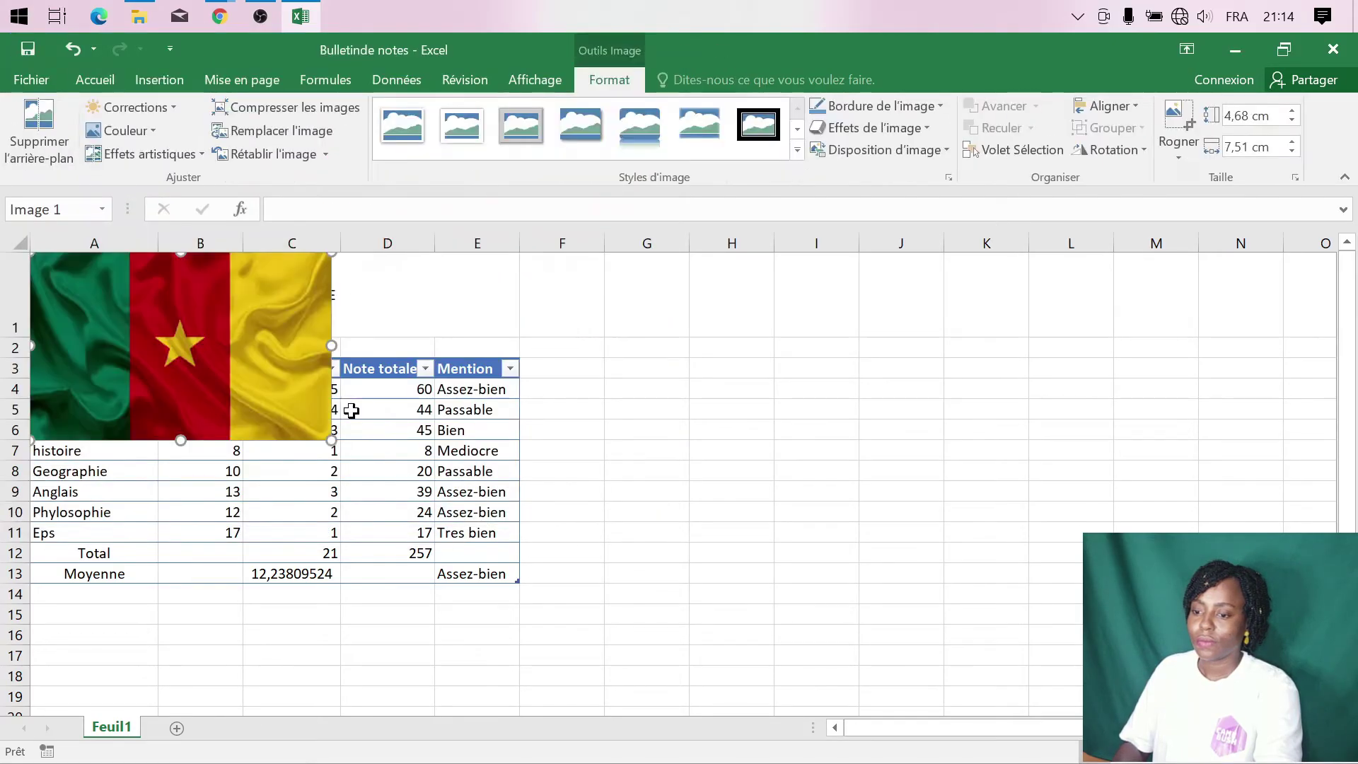
- Shrink the flag to 1,52 × 2,43 cm beside the title in row 1
left_click_drag(327, 440, 134, 263)
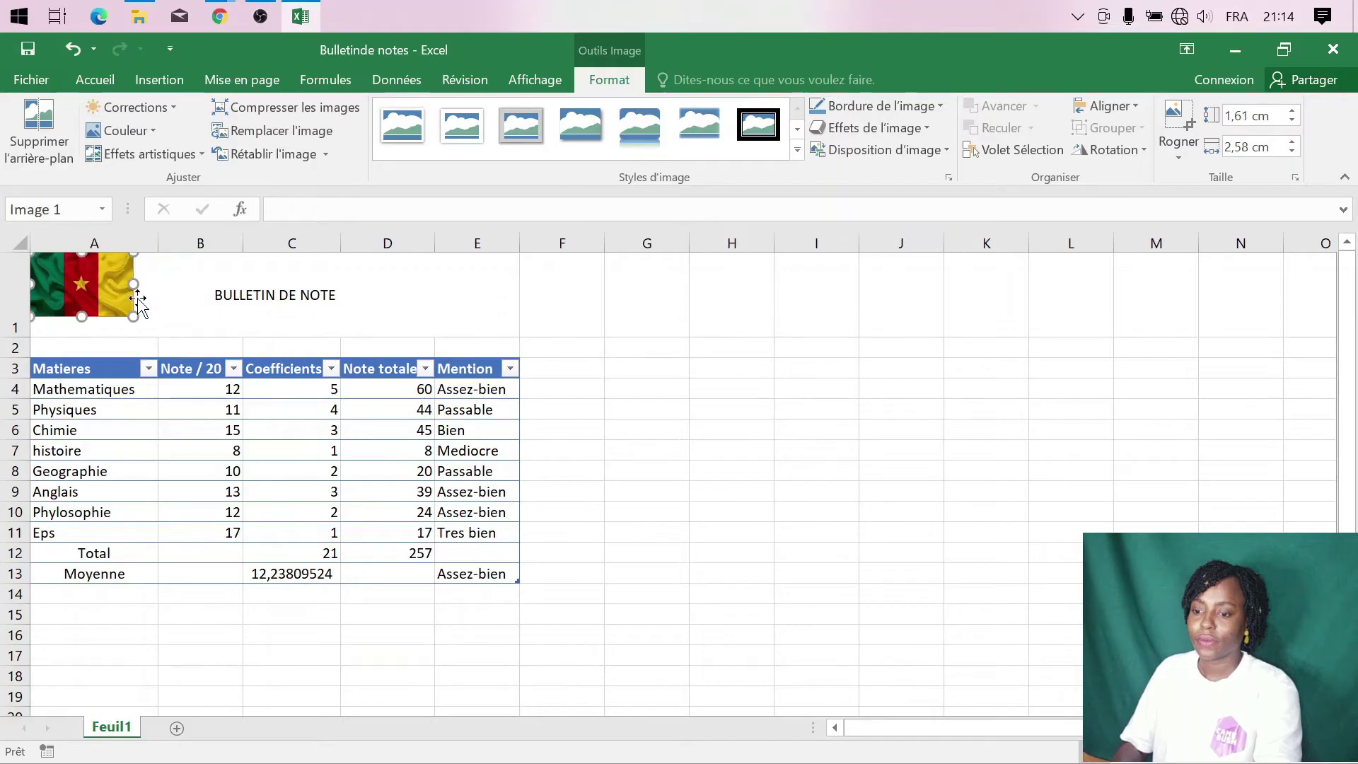
left_click(131, 324)
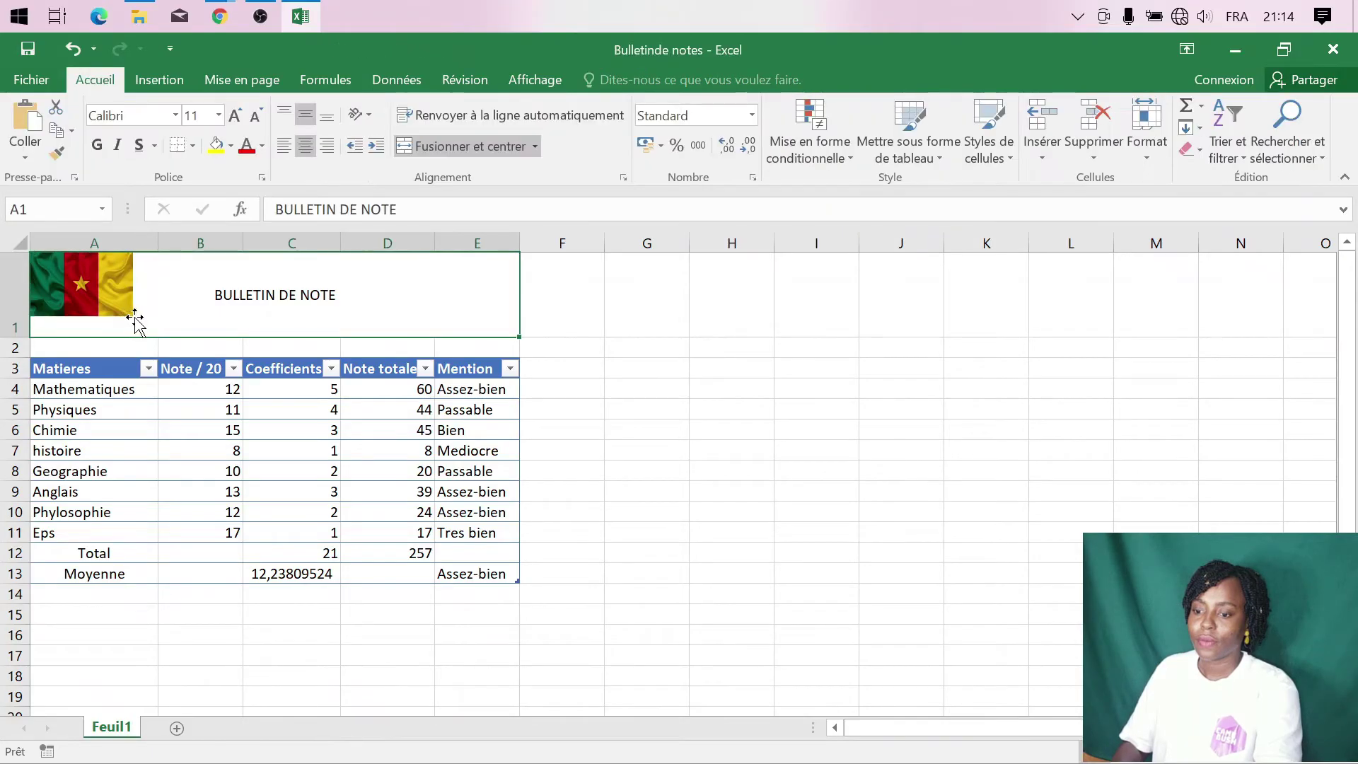
left_click(132, 316)
left_click_drag(134, 315, 128, 313)
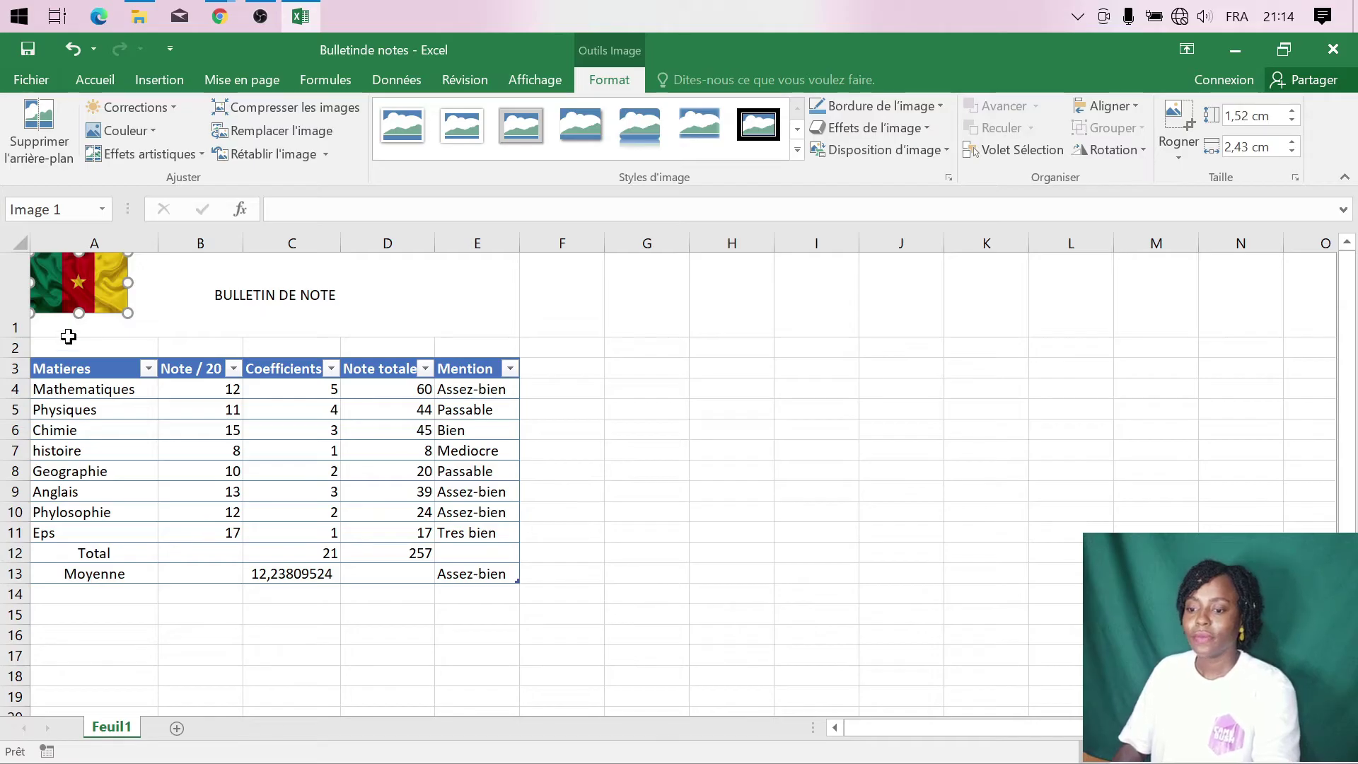
left_click(51, 348)
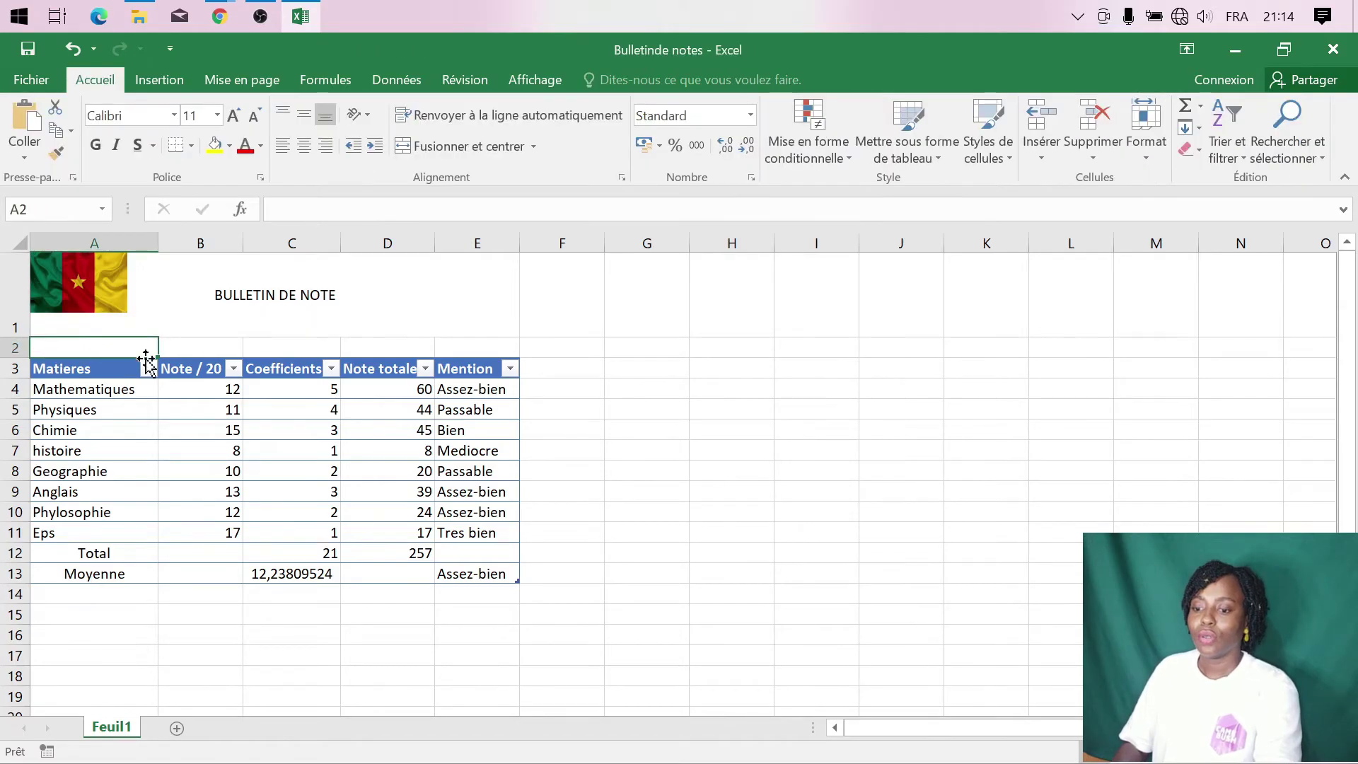
- Insert a blank row at row 2 and reduce its height to a moderate size
right_click(13, 351)
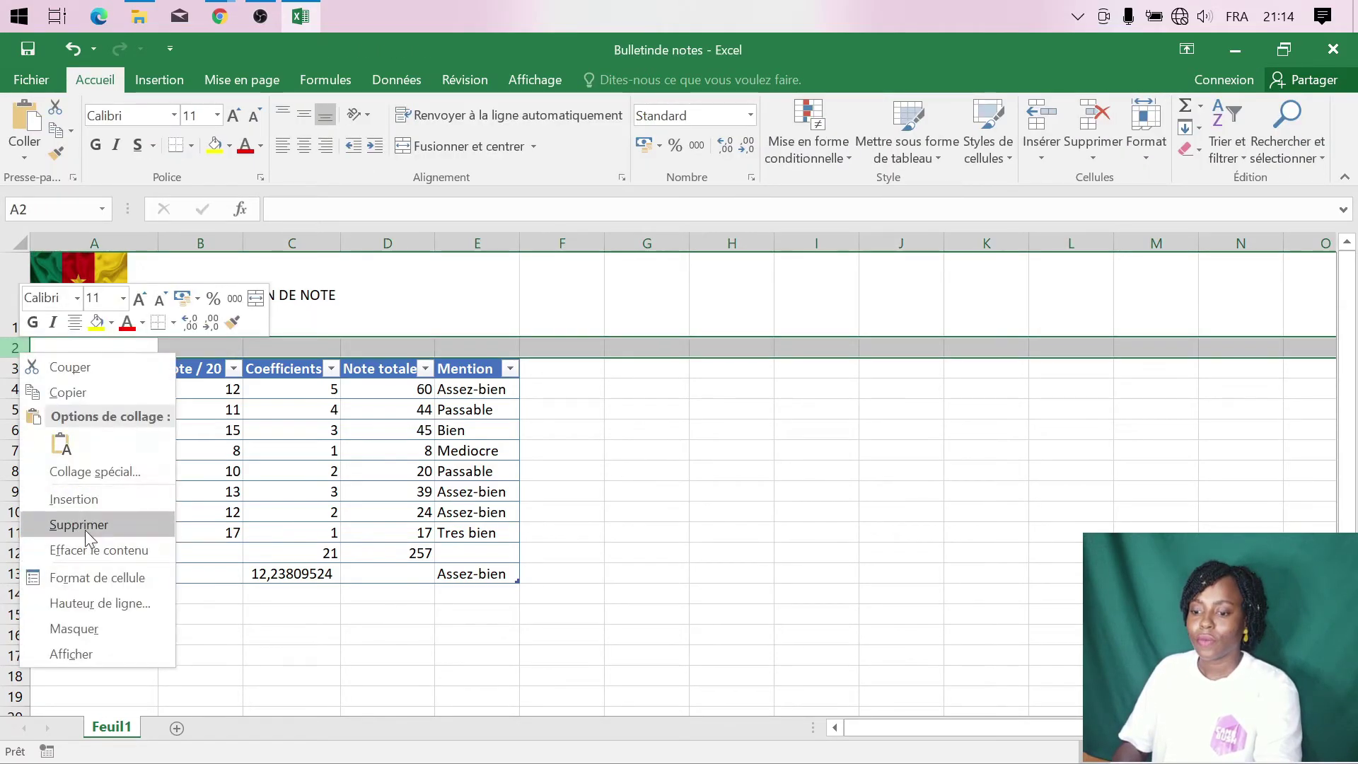
left_click(95, 499)
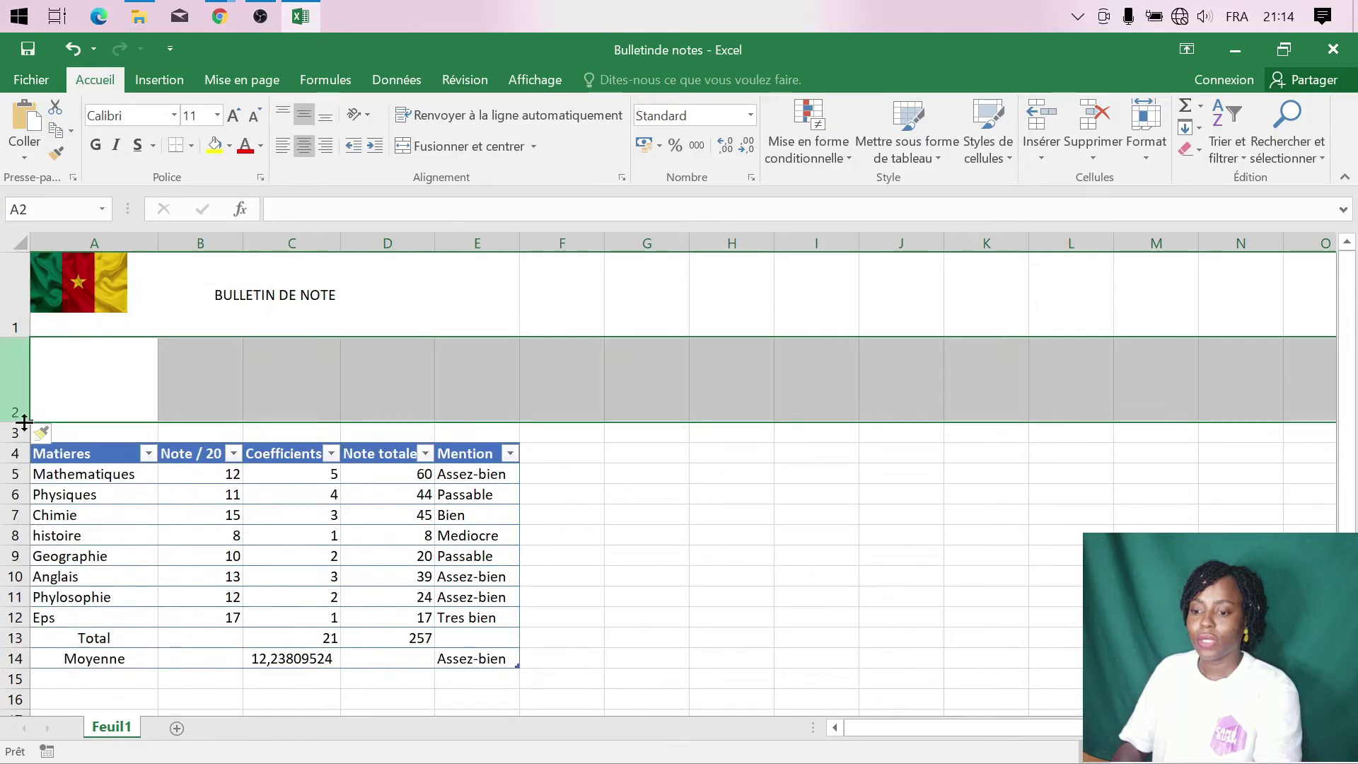
left_click(597, 461)
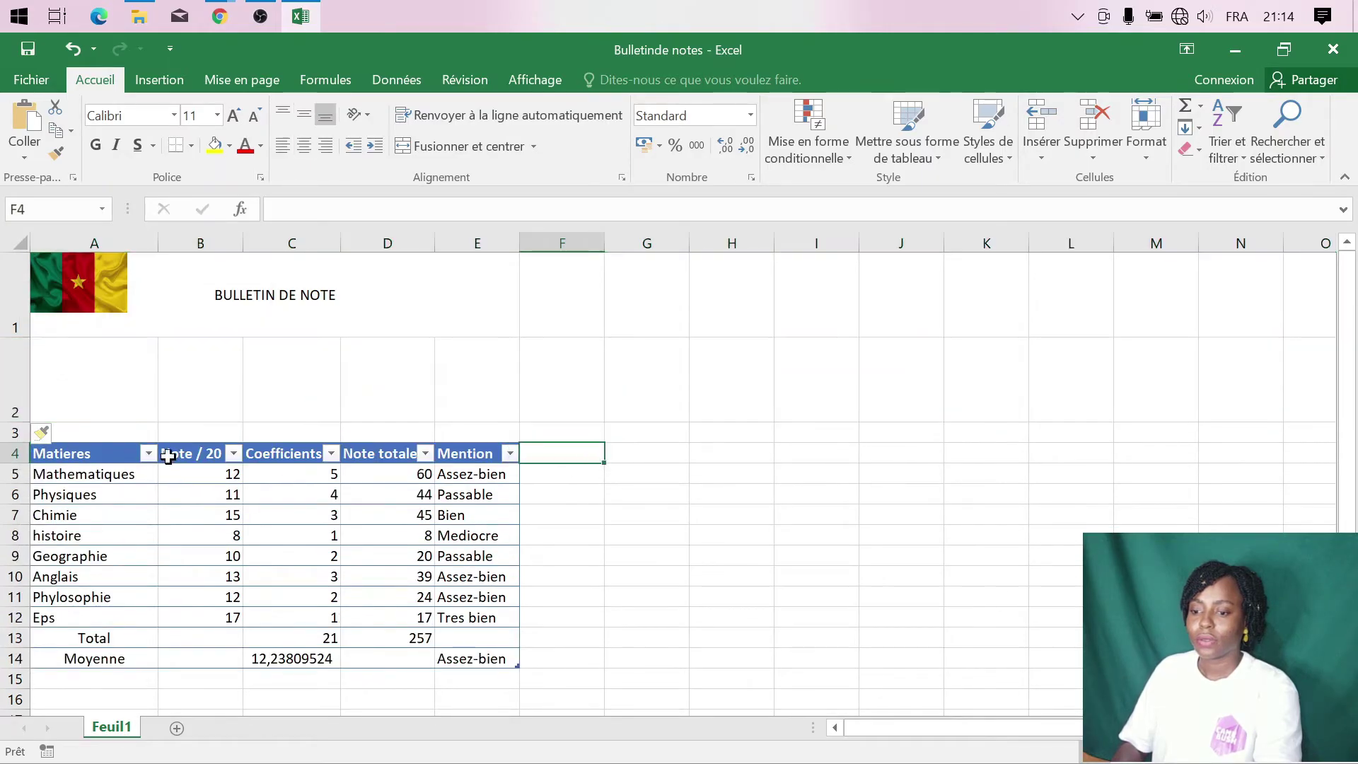
left_click(66, 397)
left_click_drag(19, 420, 29, 373)
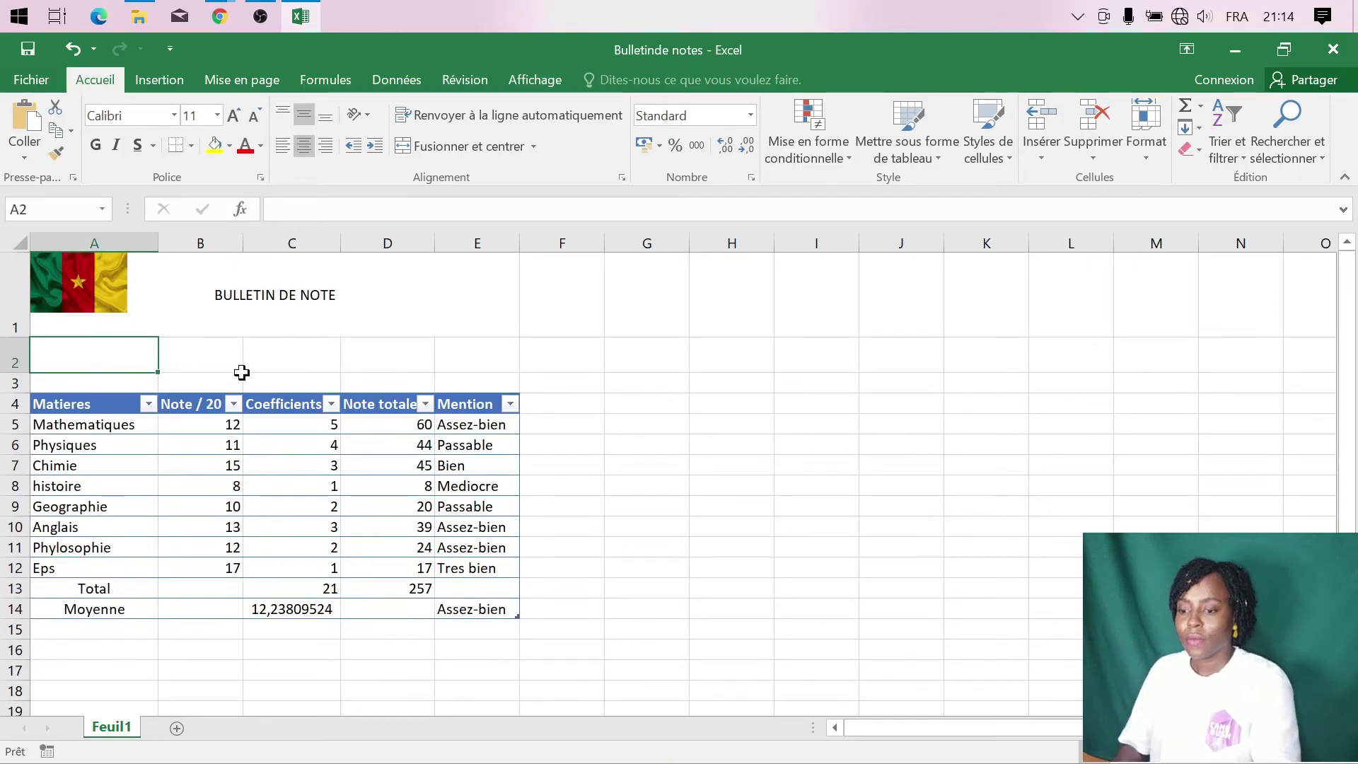
- Enter the two-line label 'Noms et prenoms de l'etudiant:' in A2 and heighten row 2
type("Nom")
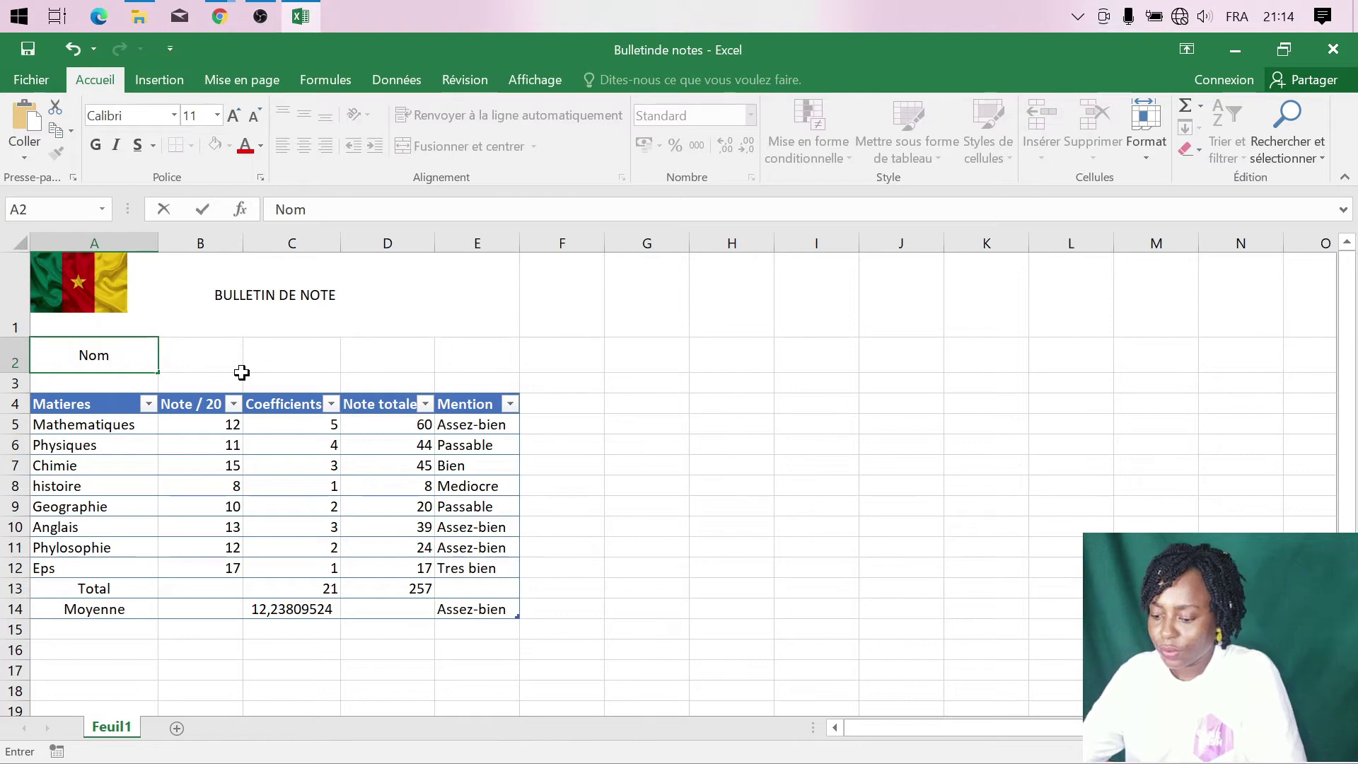
type("s et p")
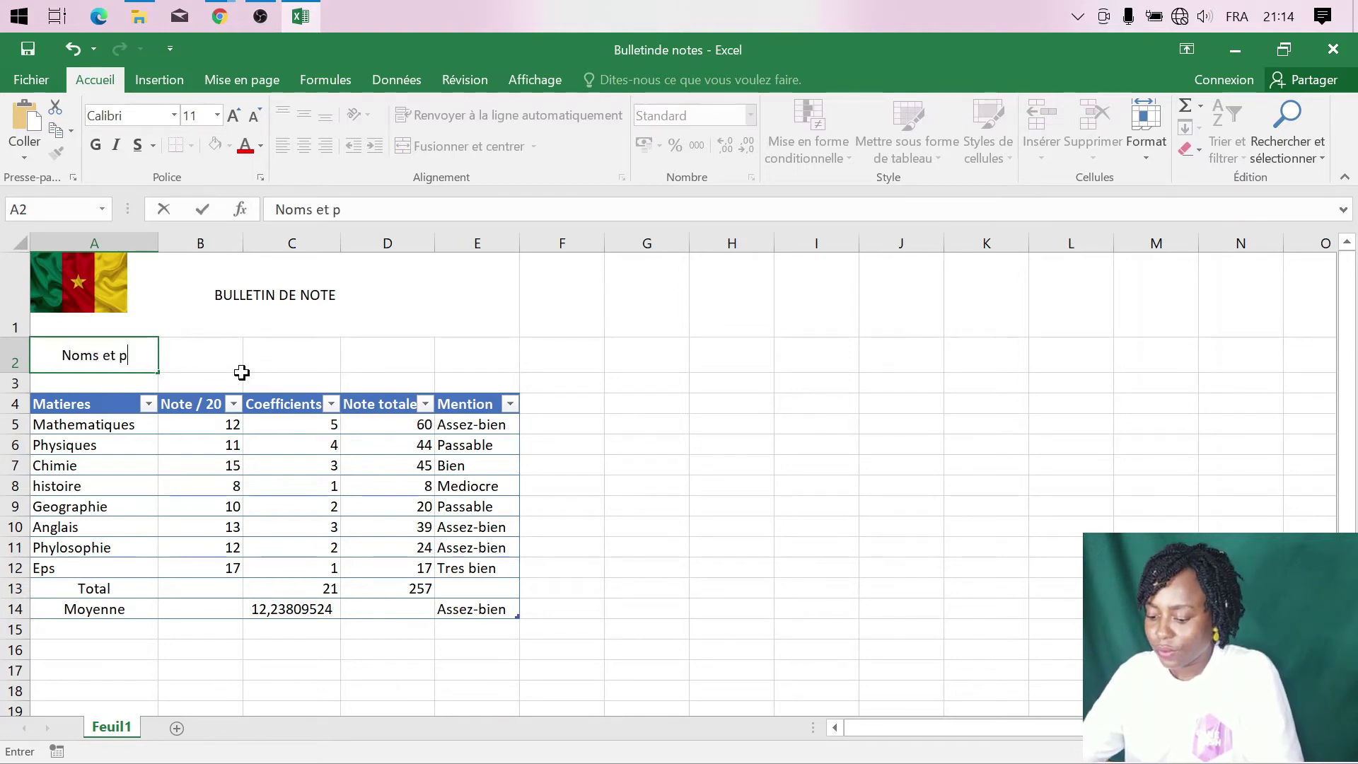
type("renoms")
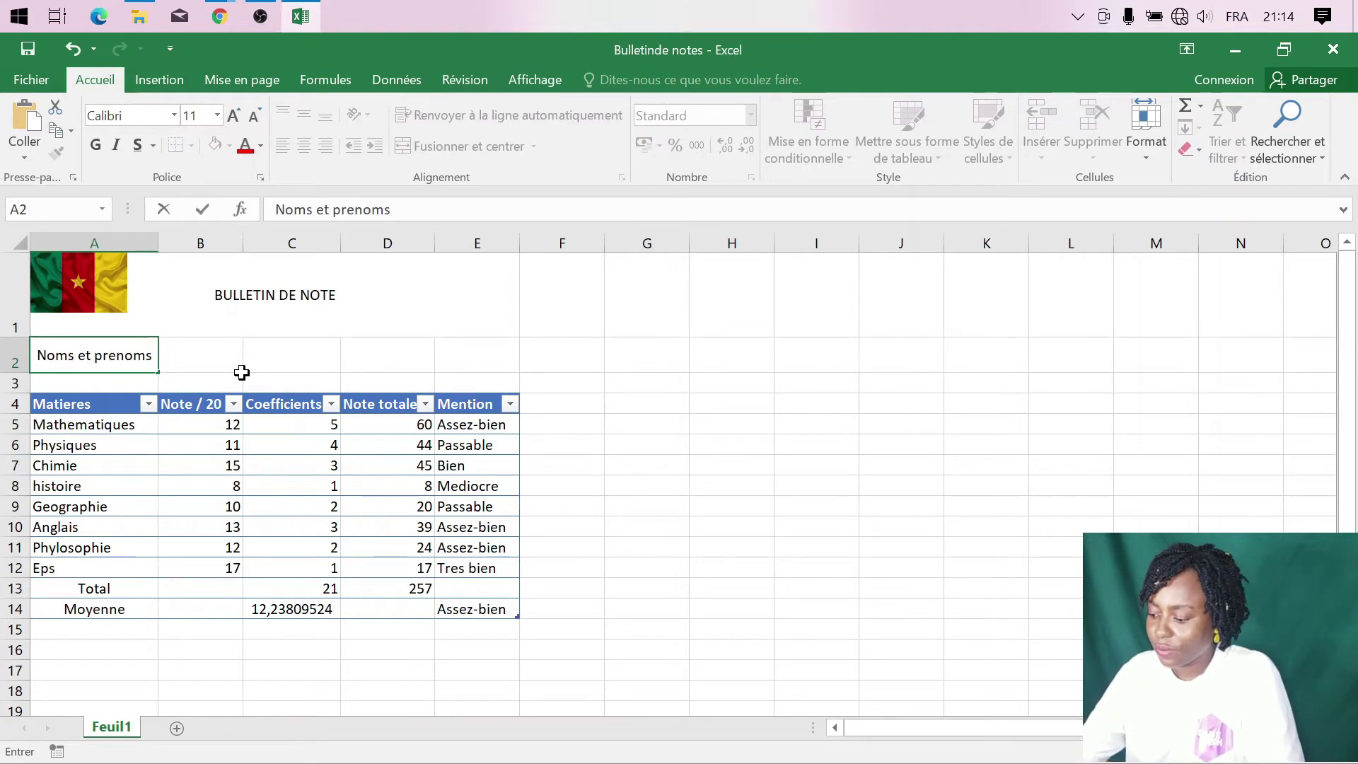
type(" de ")
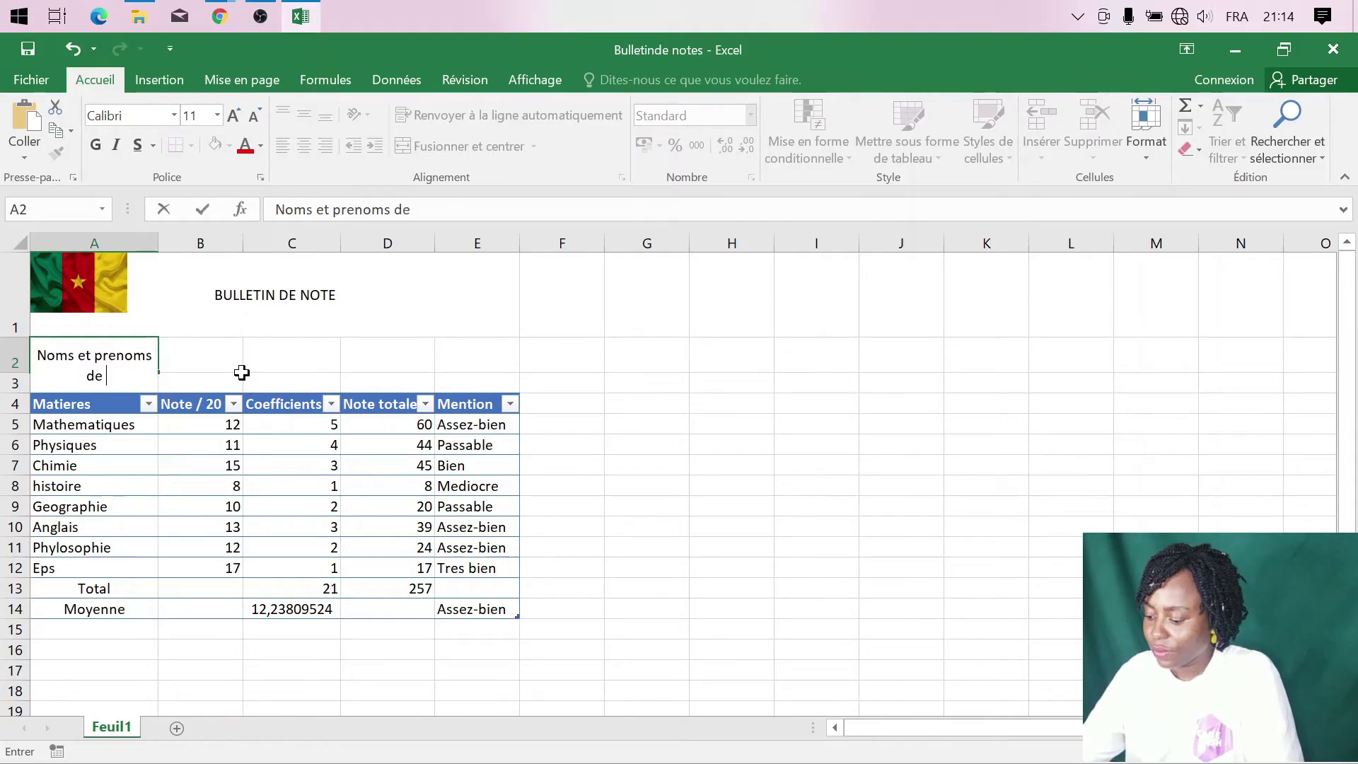
type("l'")
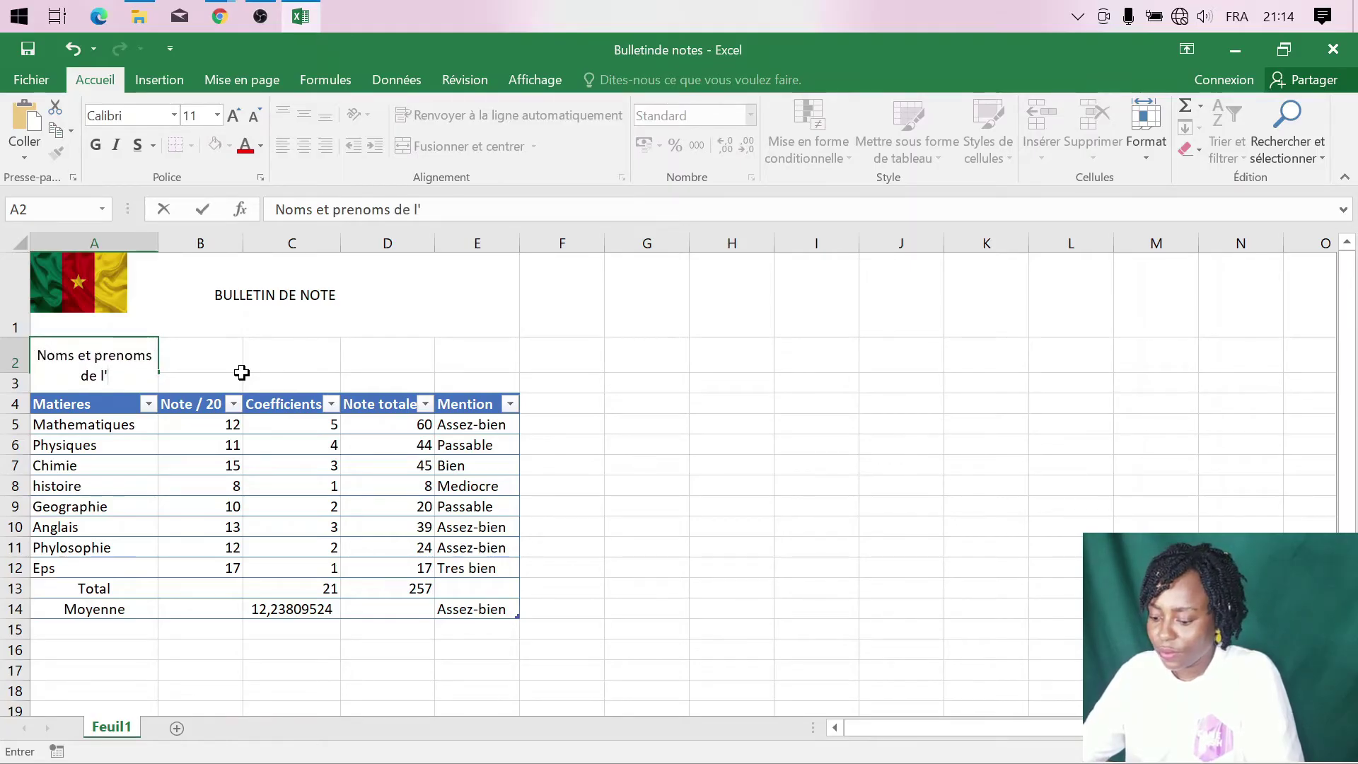
type("etu")
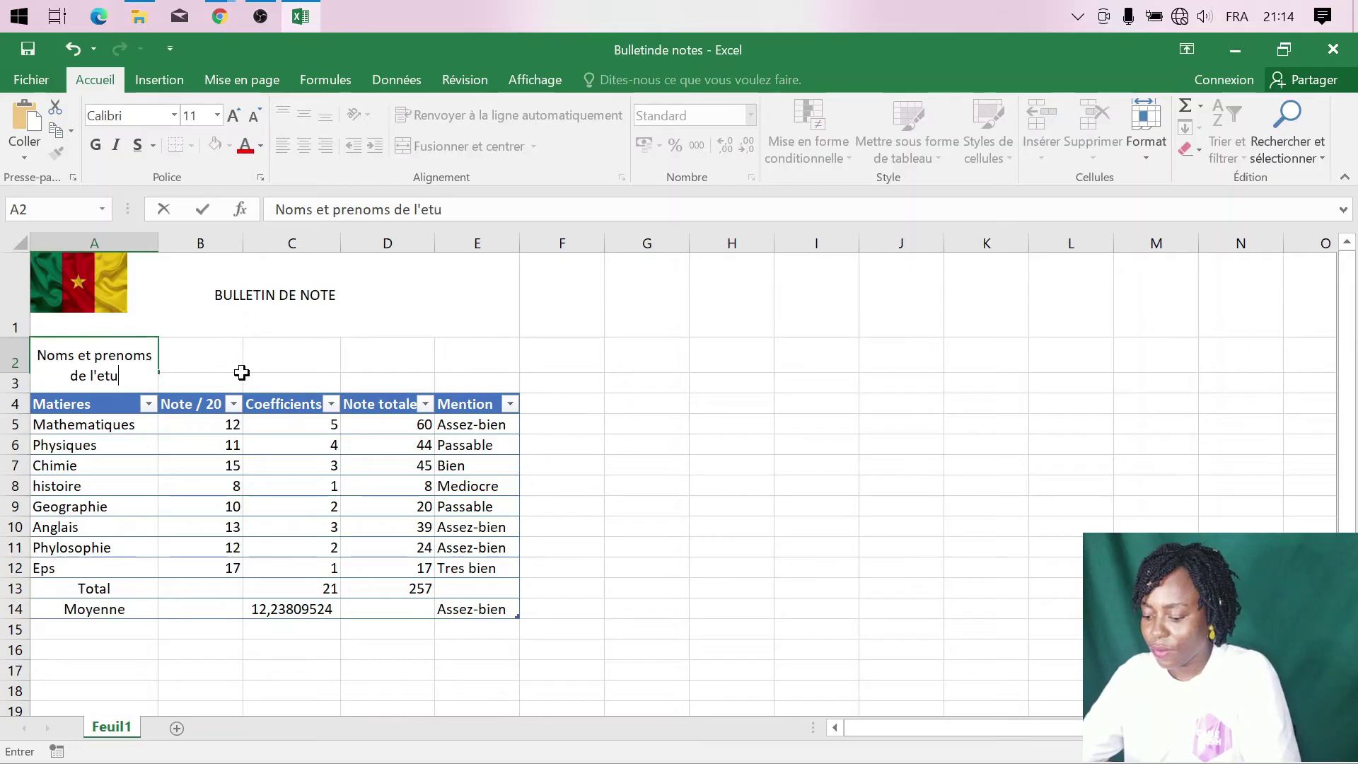
type("diant")
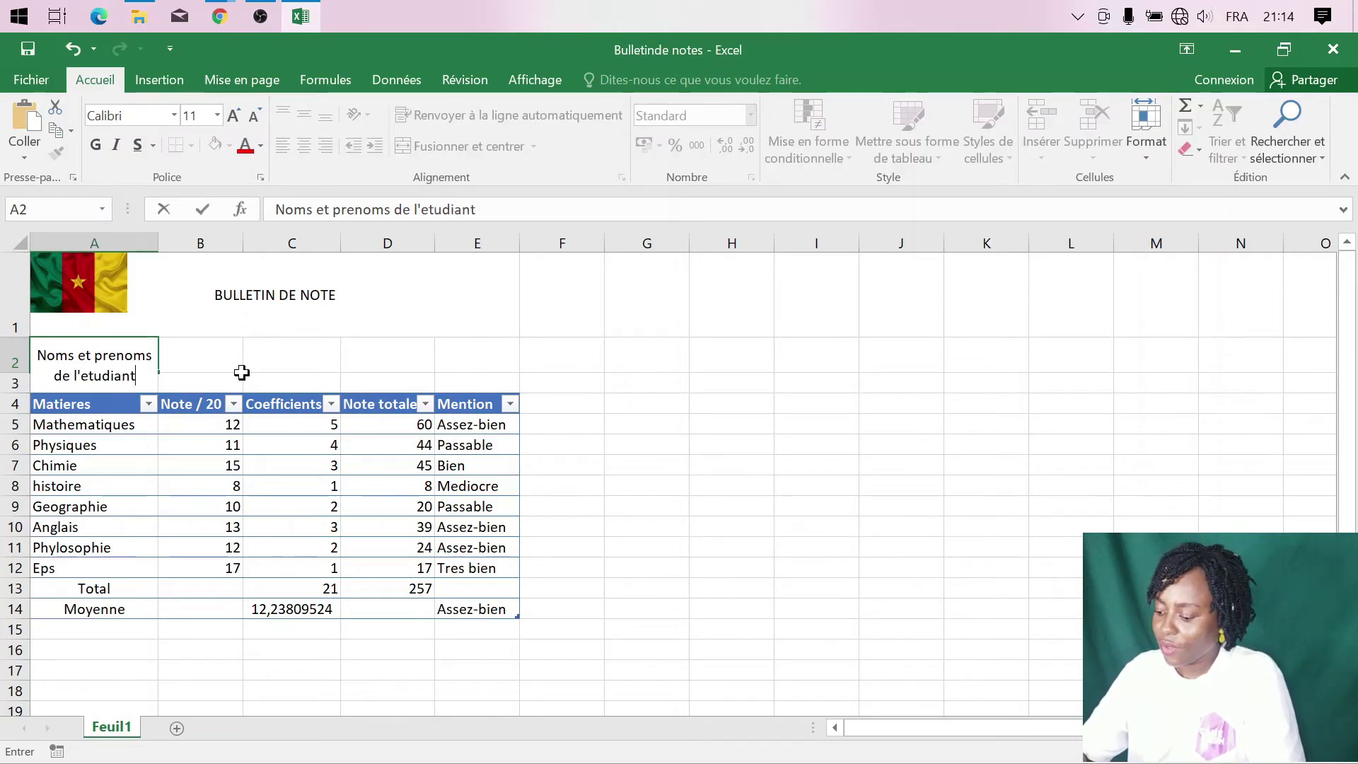
type(":")
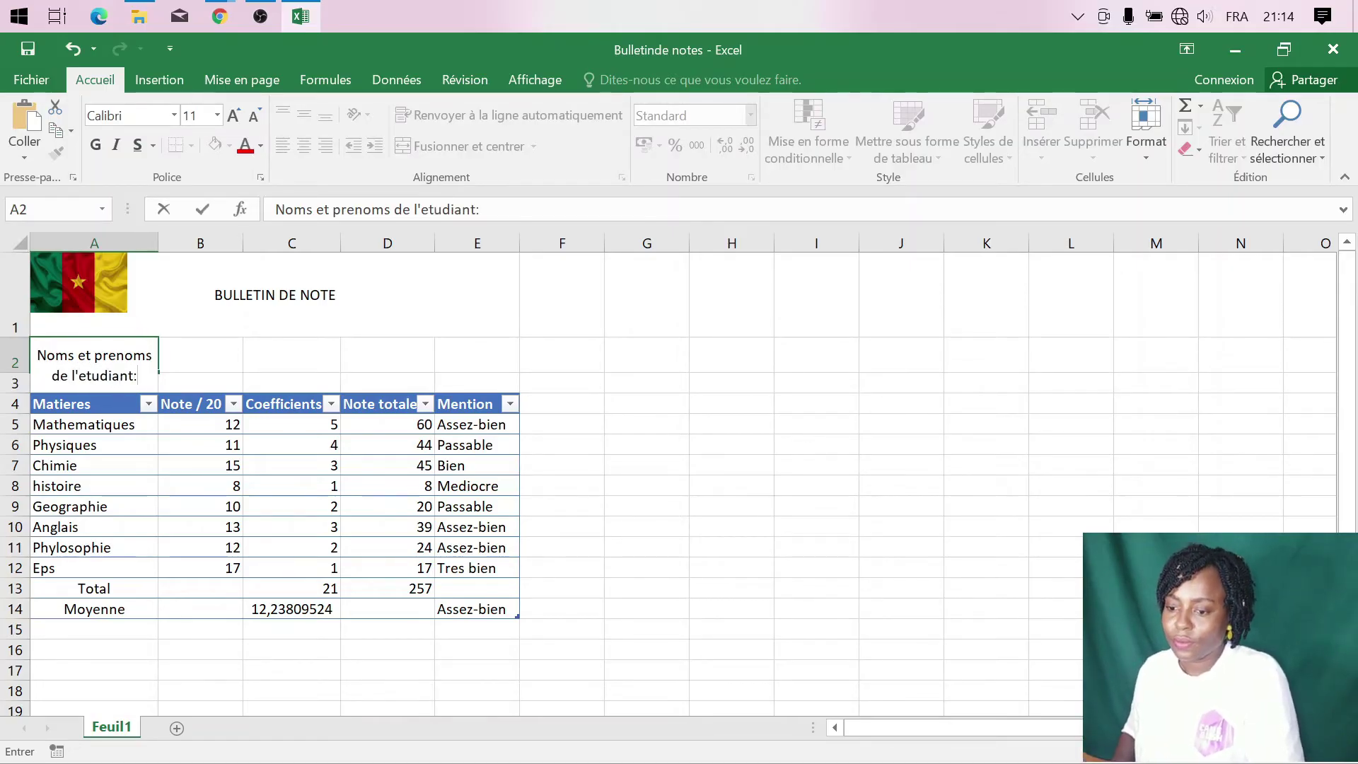
left_click(184, 369)
left_click(113, 361)
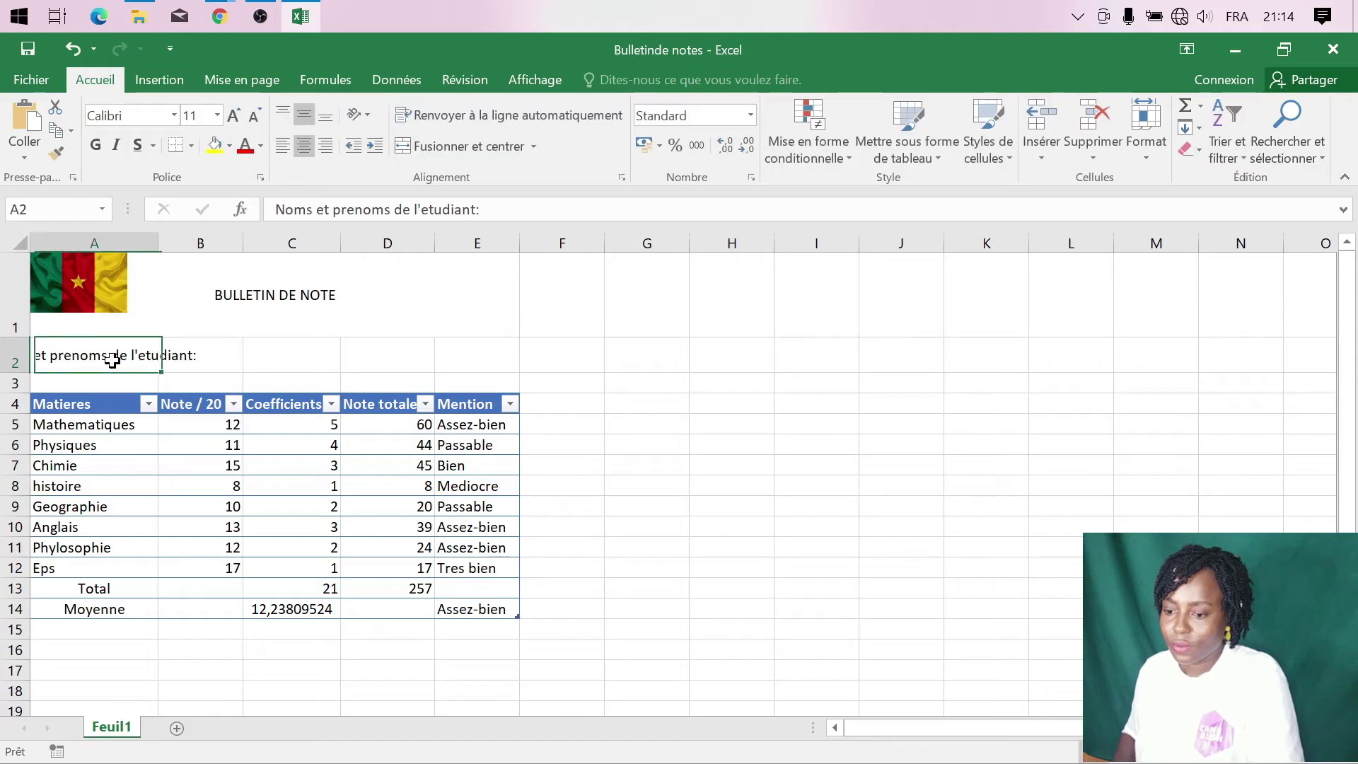
double_click(120, 358)
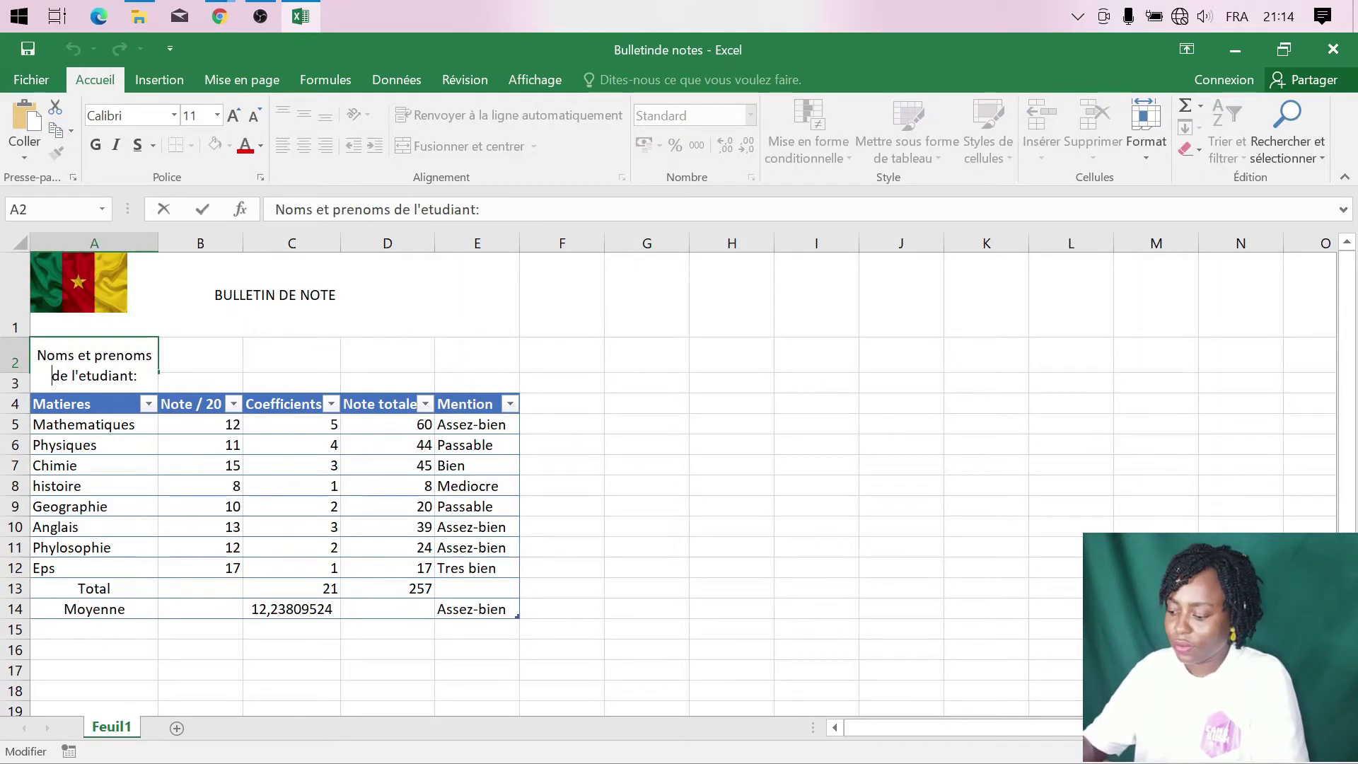
key("alt+Return")
left_click(204, 355)
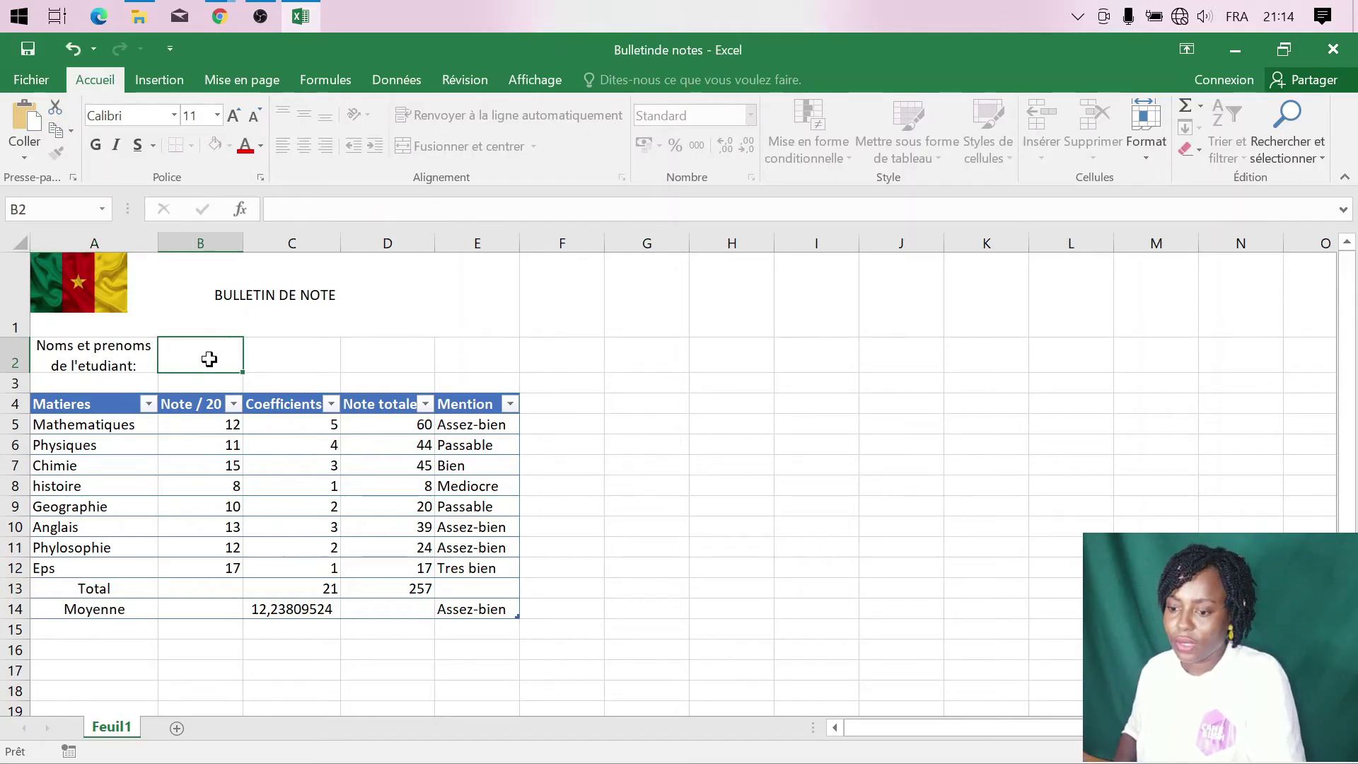
left_click_drag(16, 373, 15, 381)
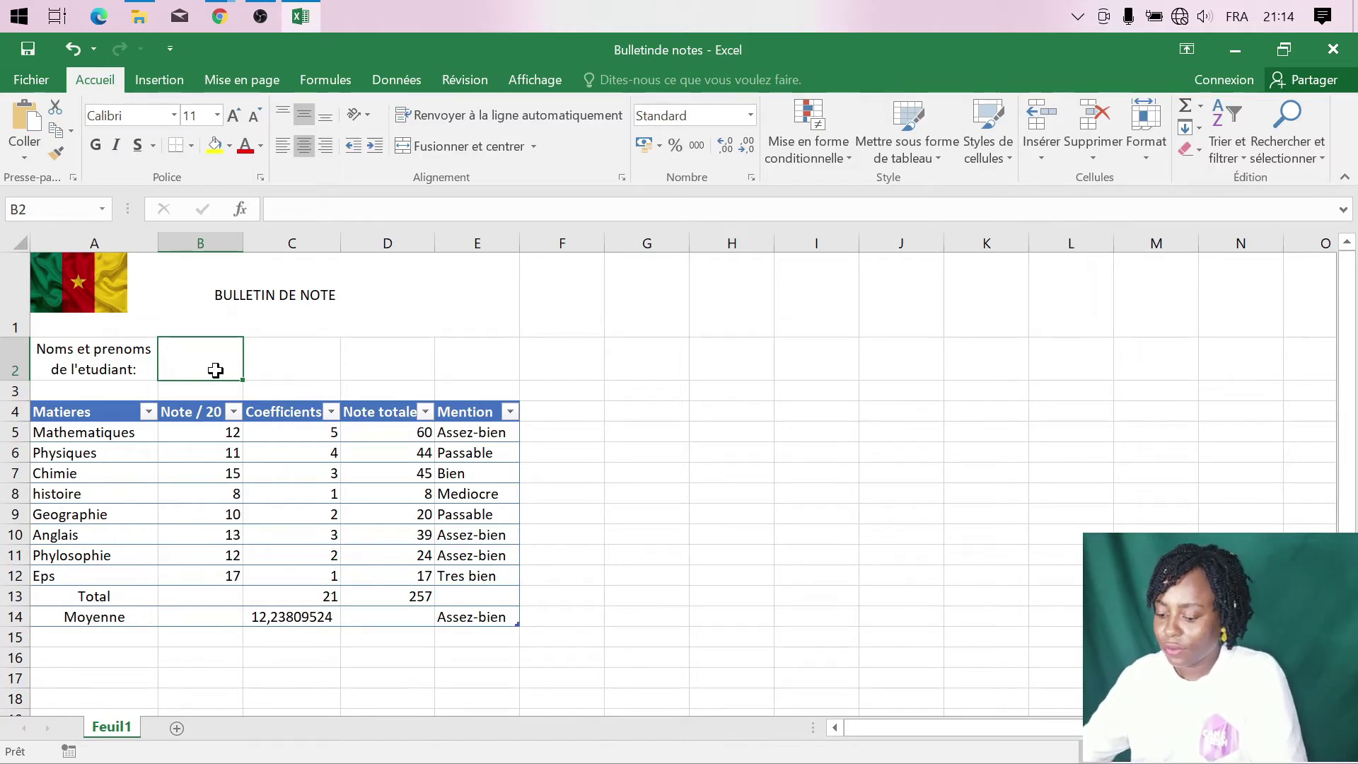
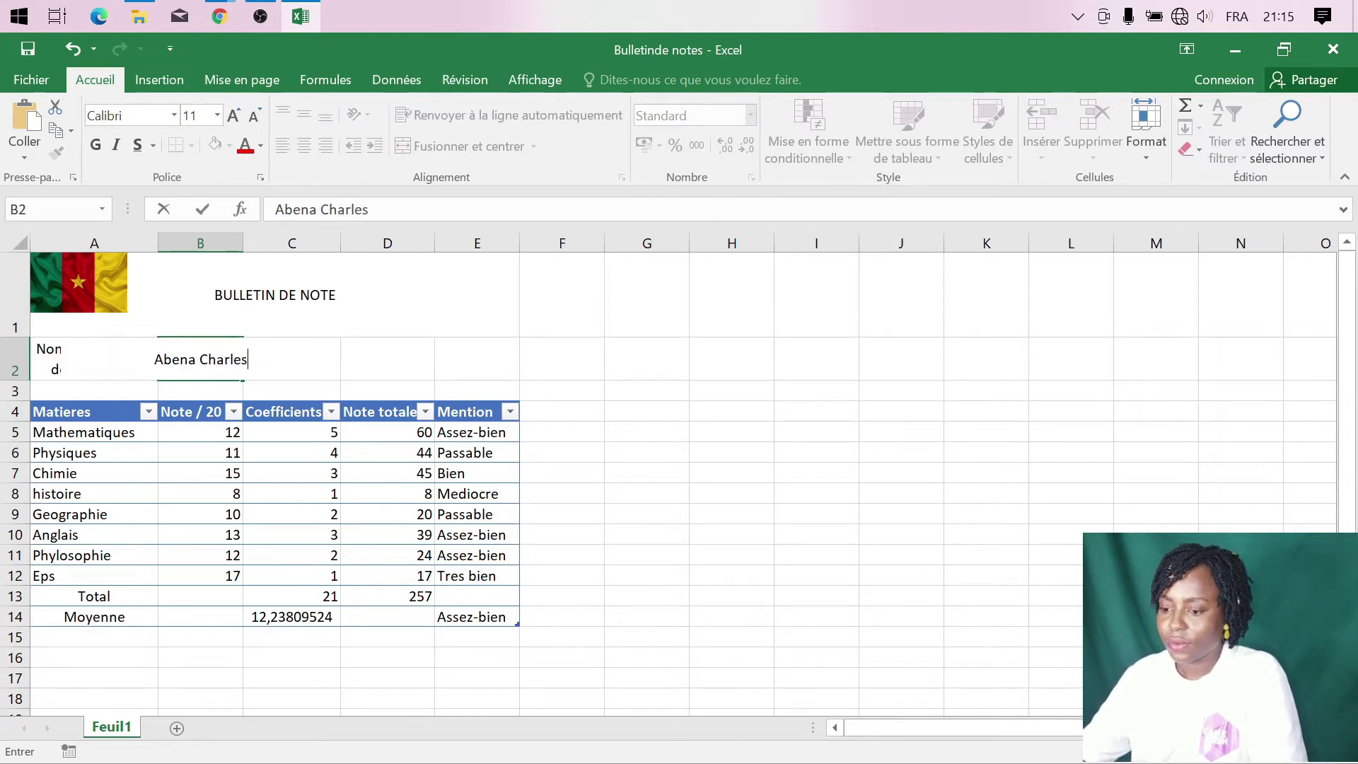
- Enter the student's full name in B2 and widen column B to fit
left_click(248, 257)
left_click_drag(244, 243, 278, 243)
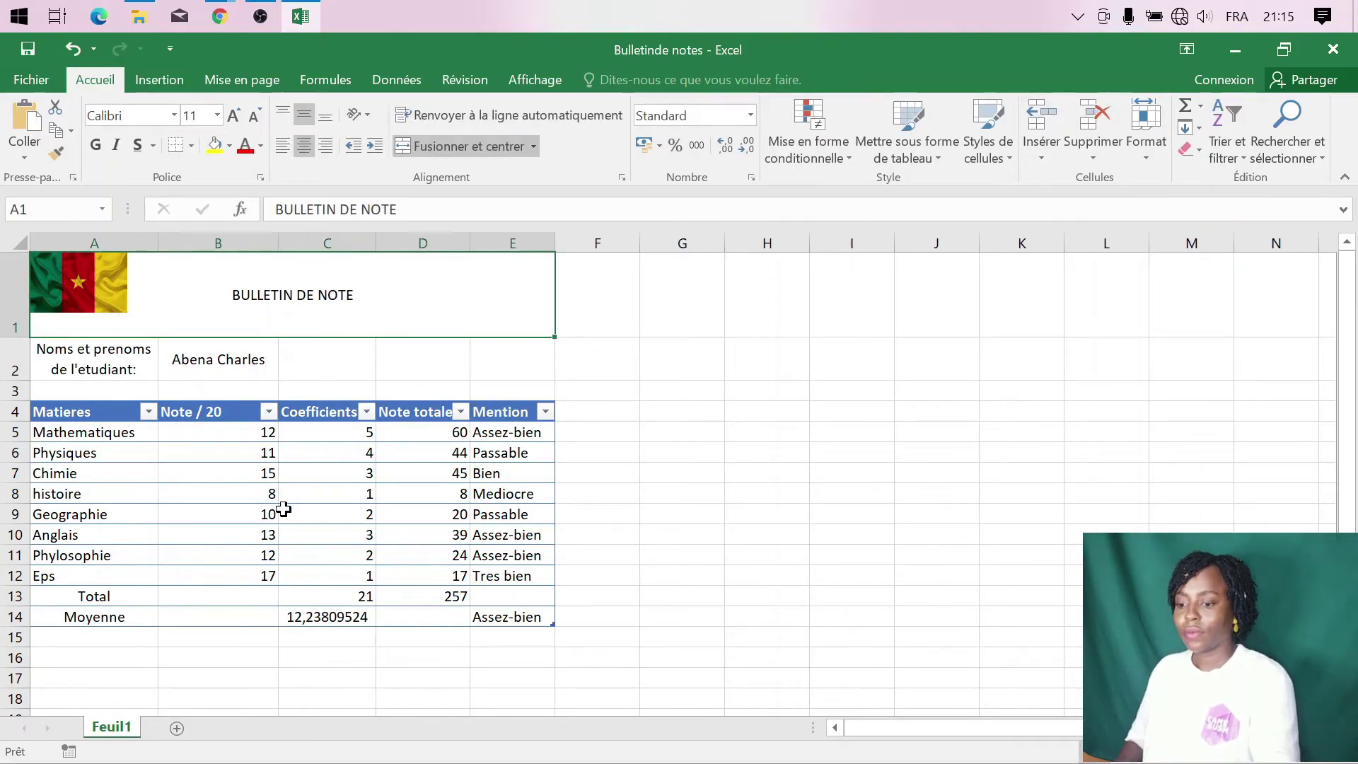
- Set A4:E14 to font size 12 and centre its contents horizontally
left_click(128, 477)
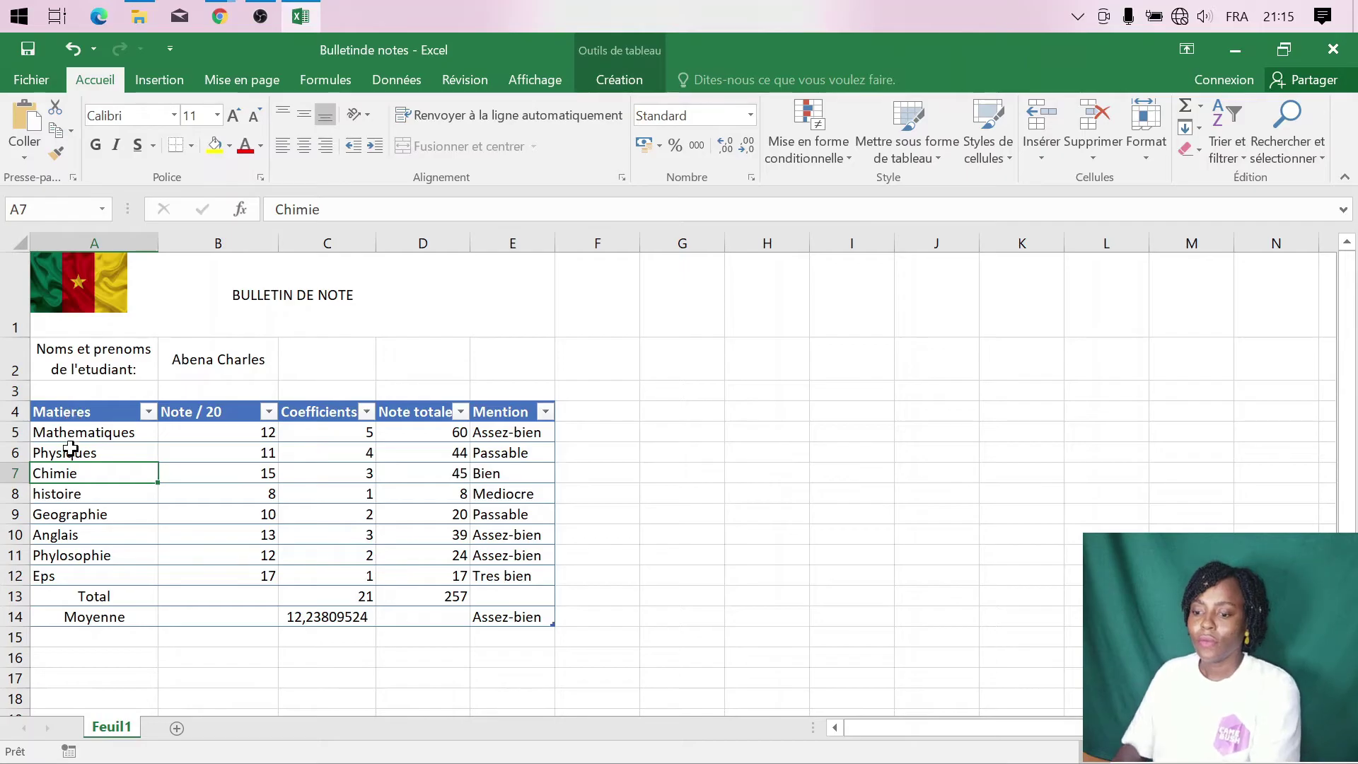
left_click(93, 429)
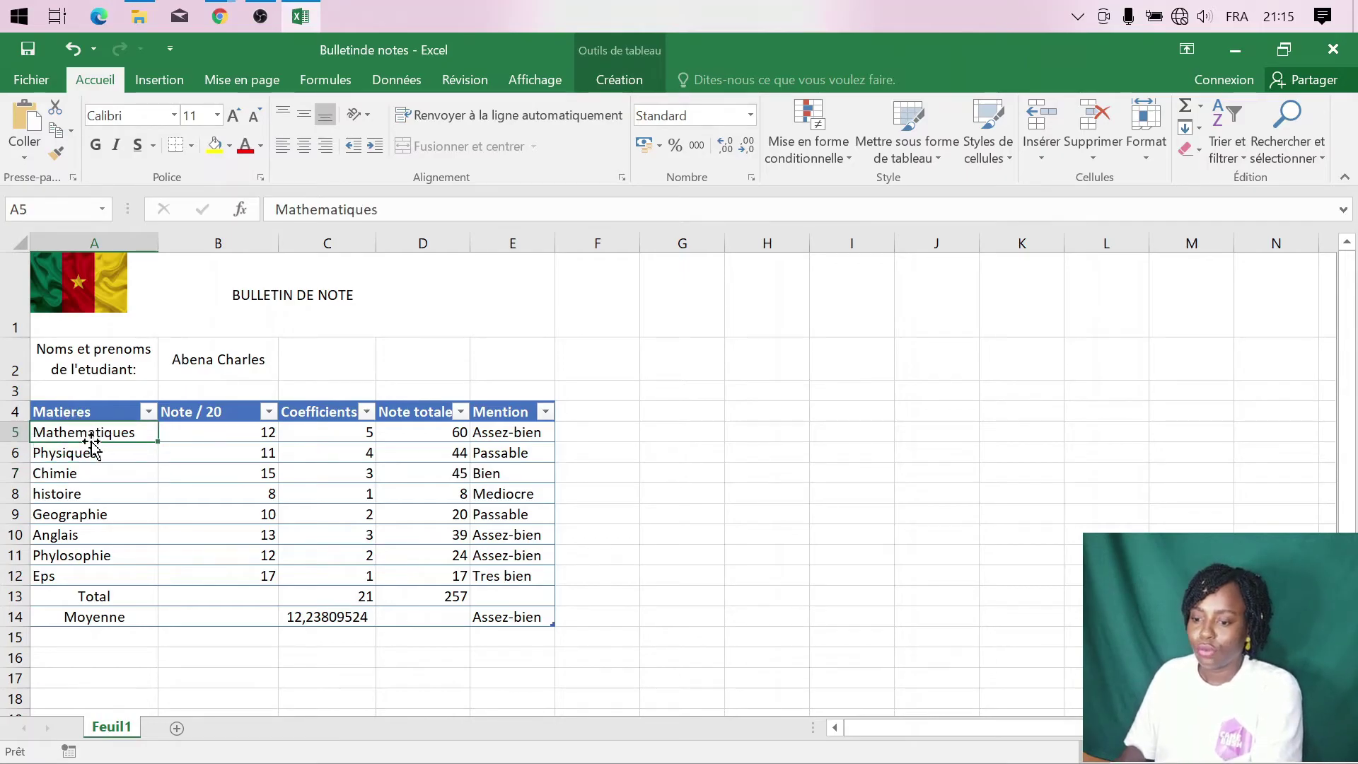
left_click_drag(81, 411, 517, 618)
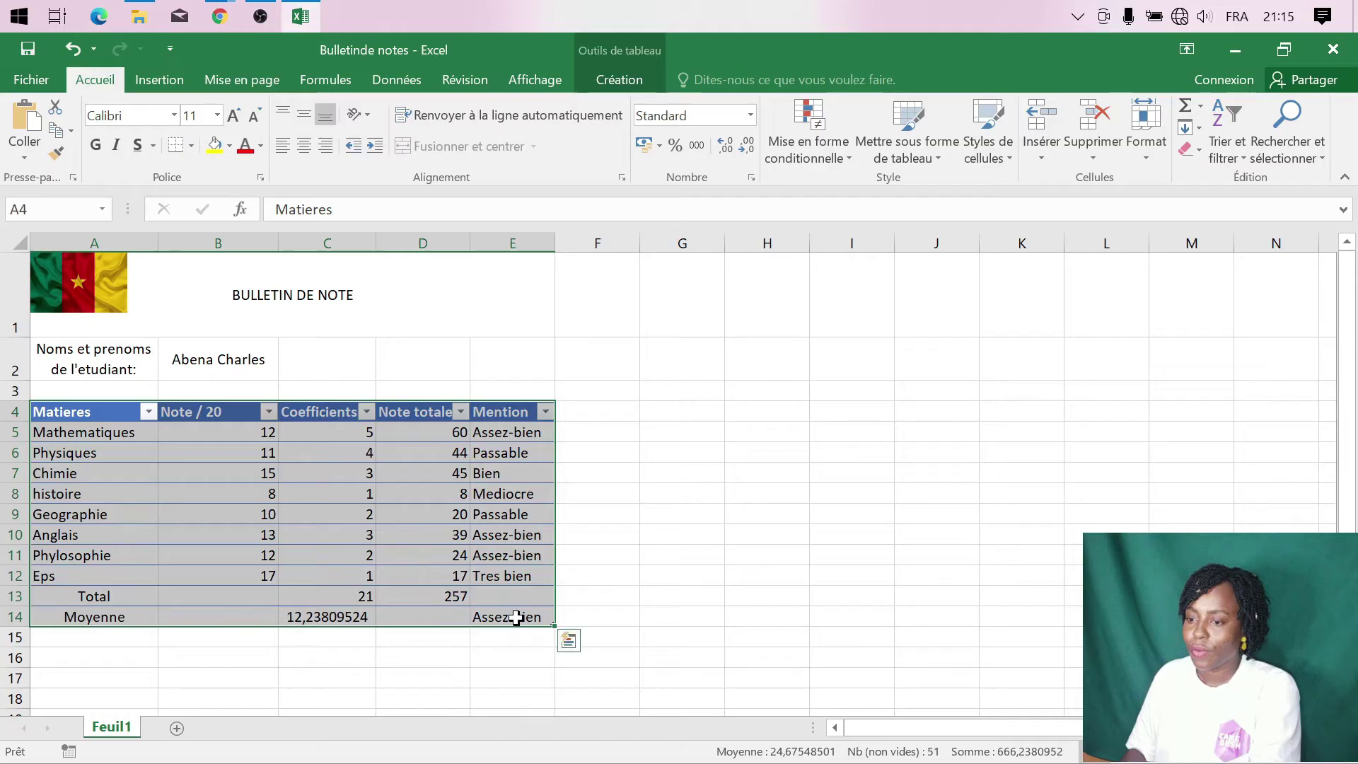
left_click(217, 116)
left_click(208, 220)
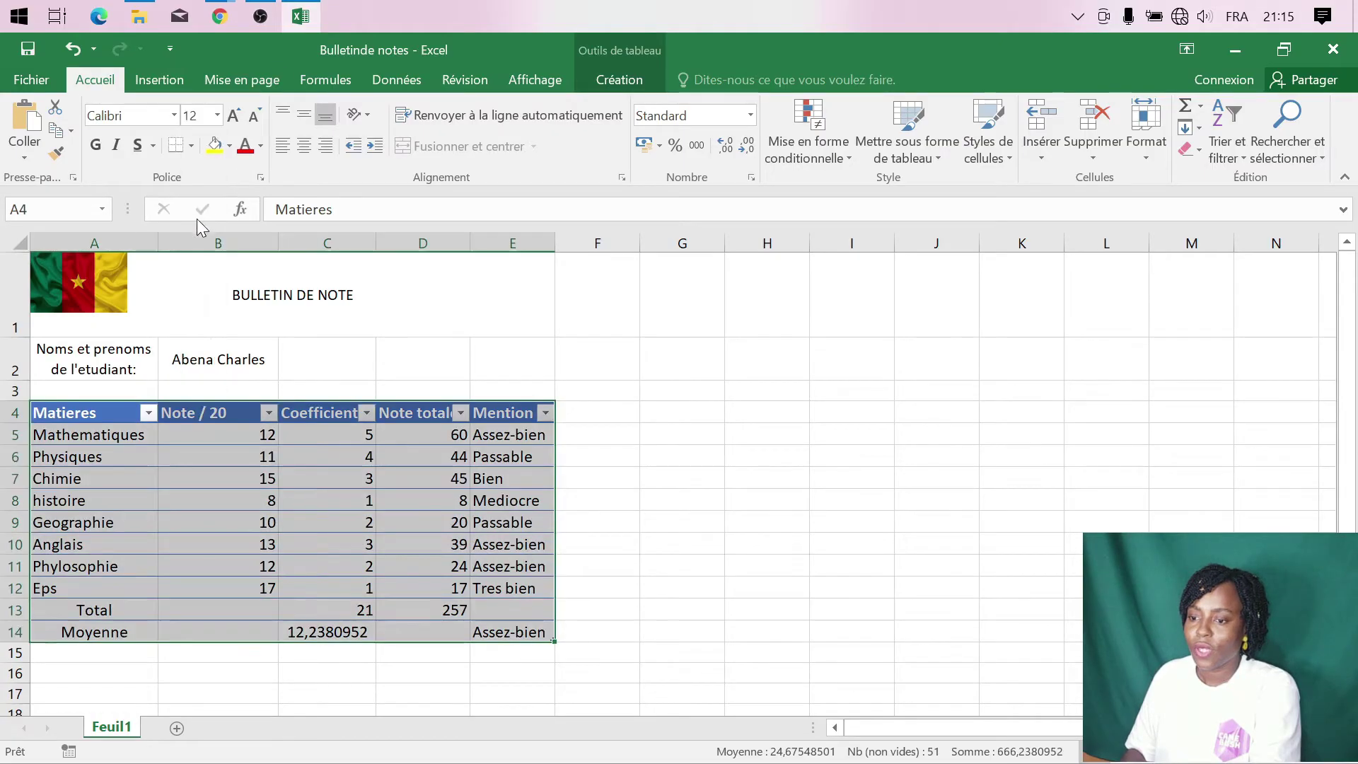
left_click(304, 147)
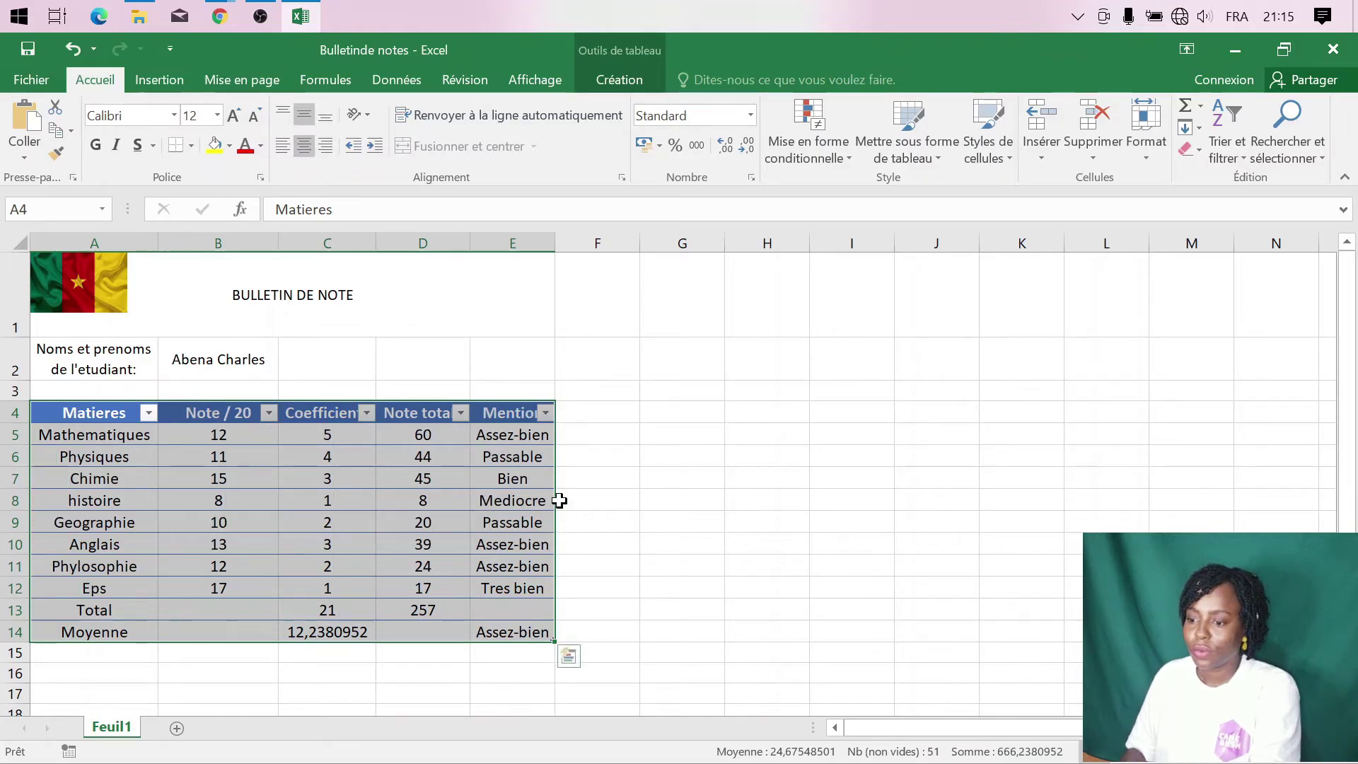
left_click(597, 518)
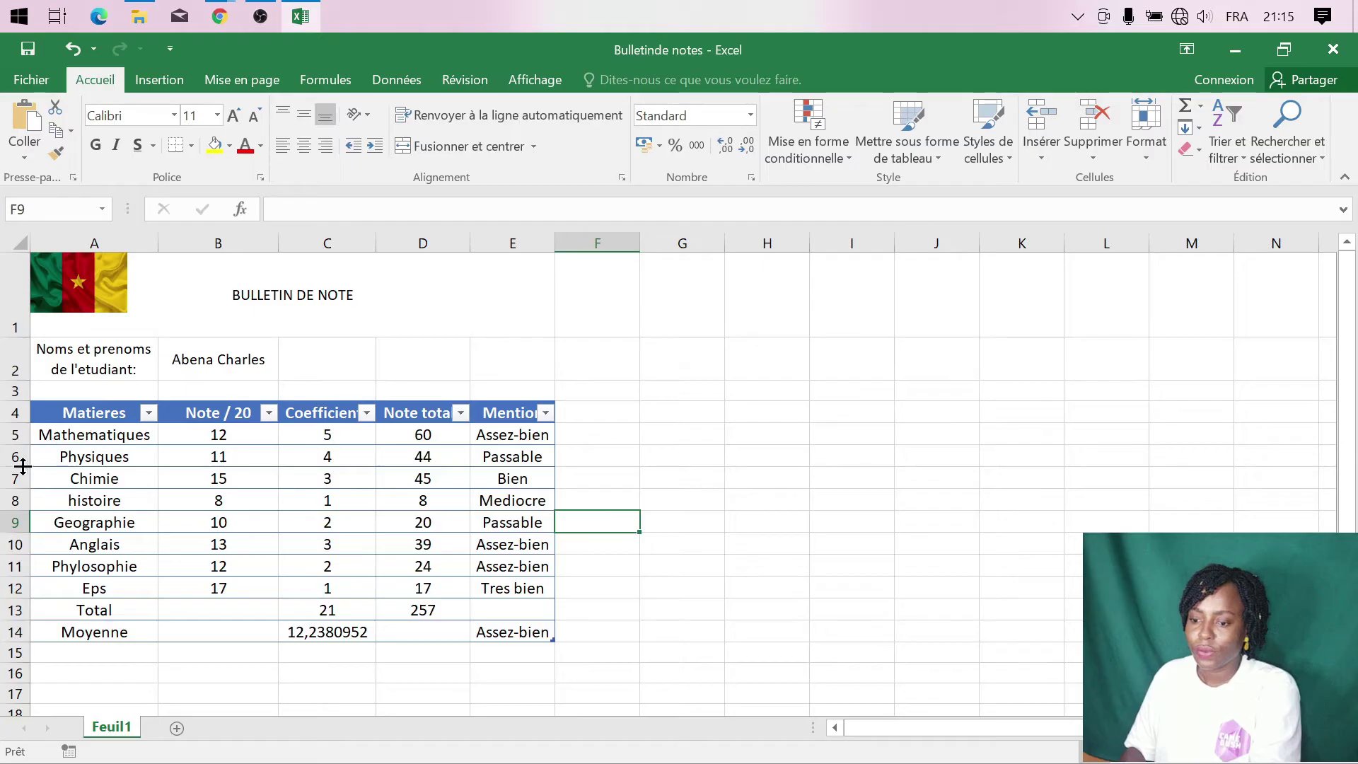
left_click_drag(60, 416, 510, 636)
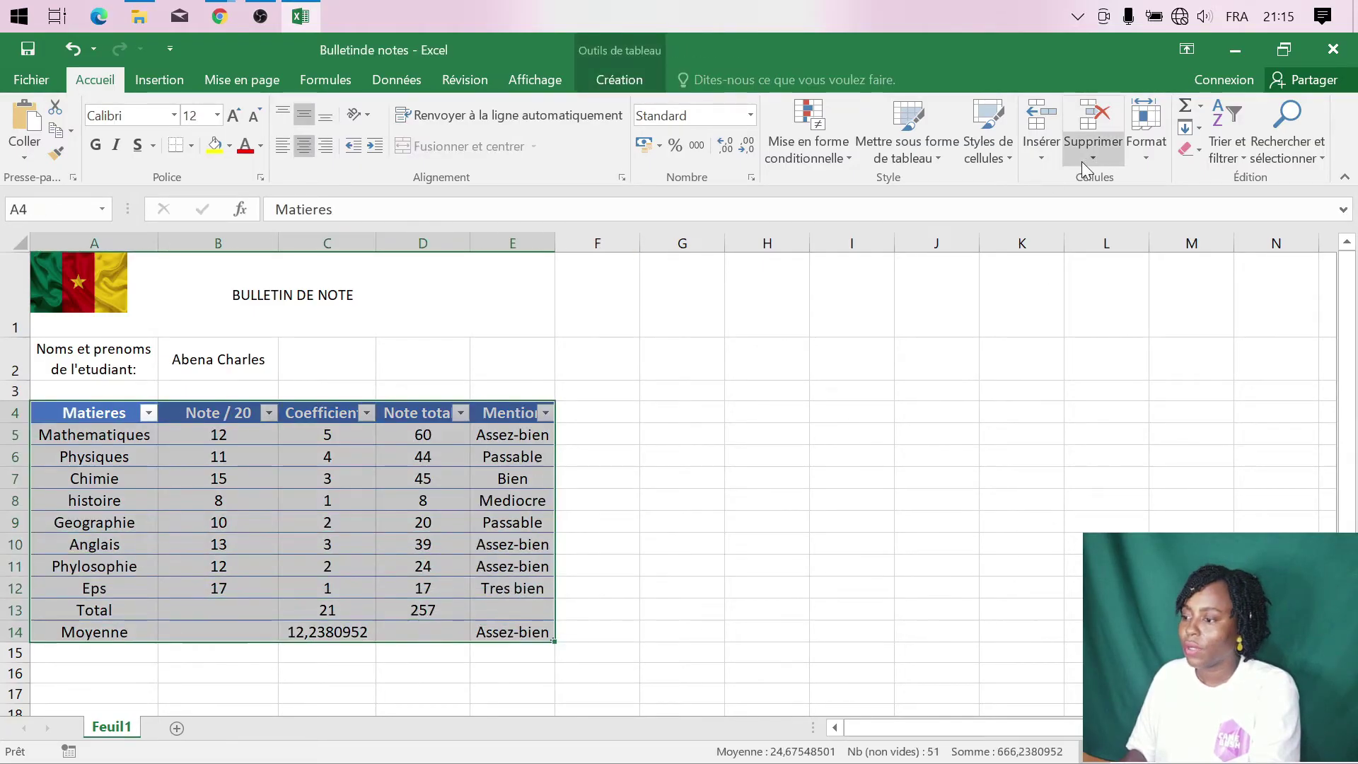
- Set the height of table rows 4 to 14 to 20
left_click(1142, 154)
left_click(1173, 203)
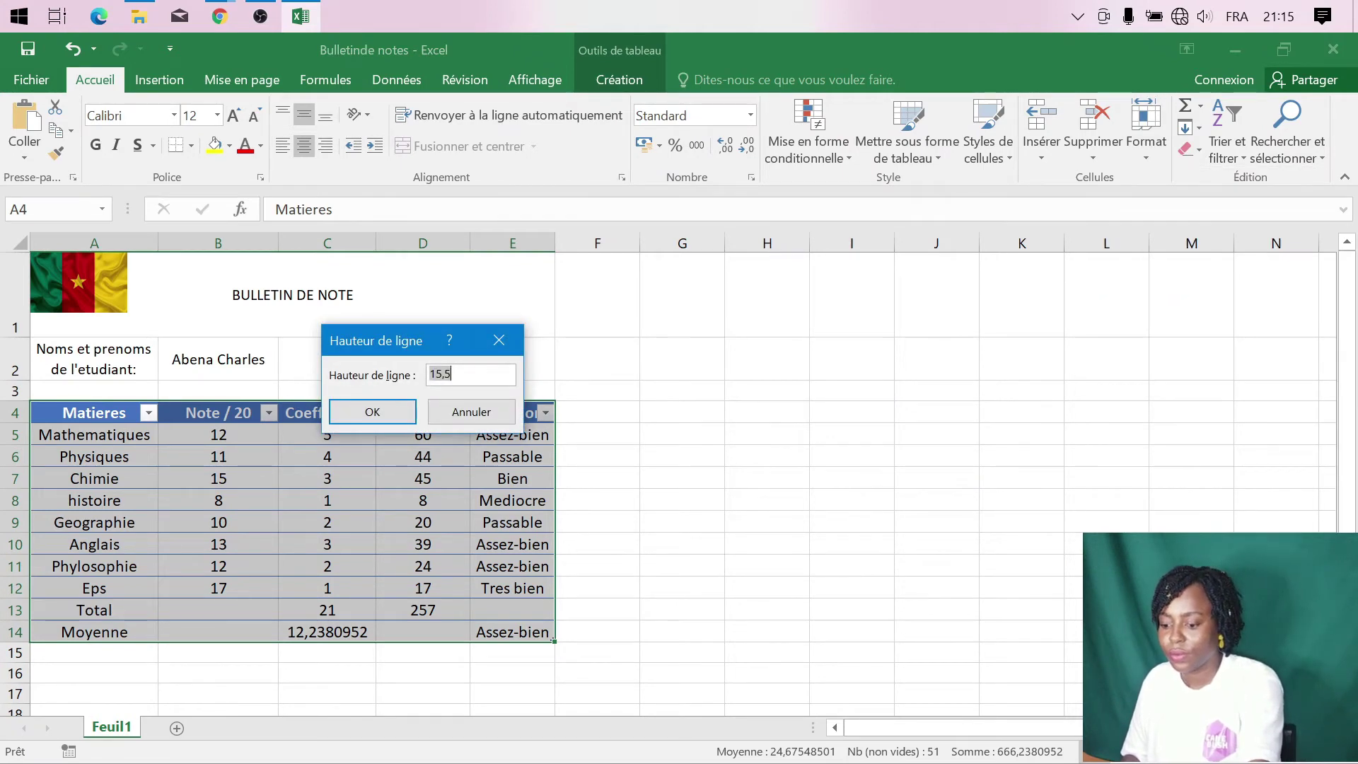
type("25")
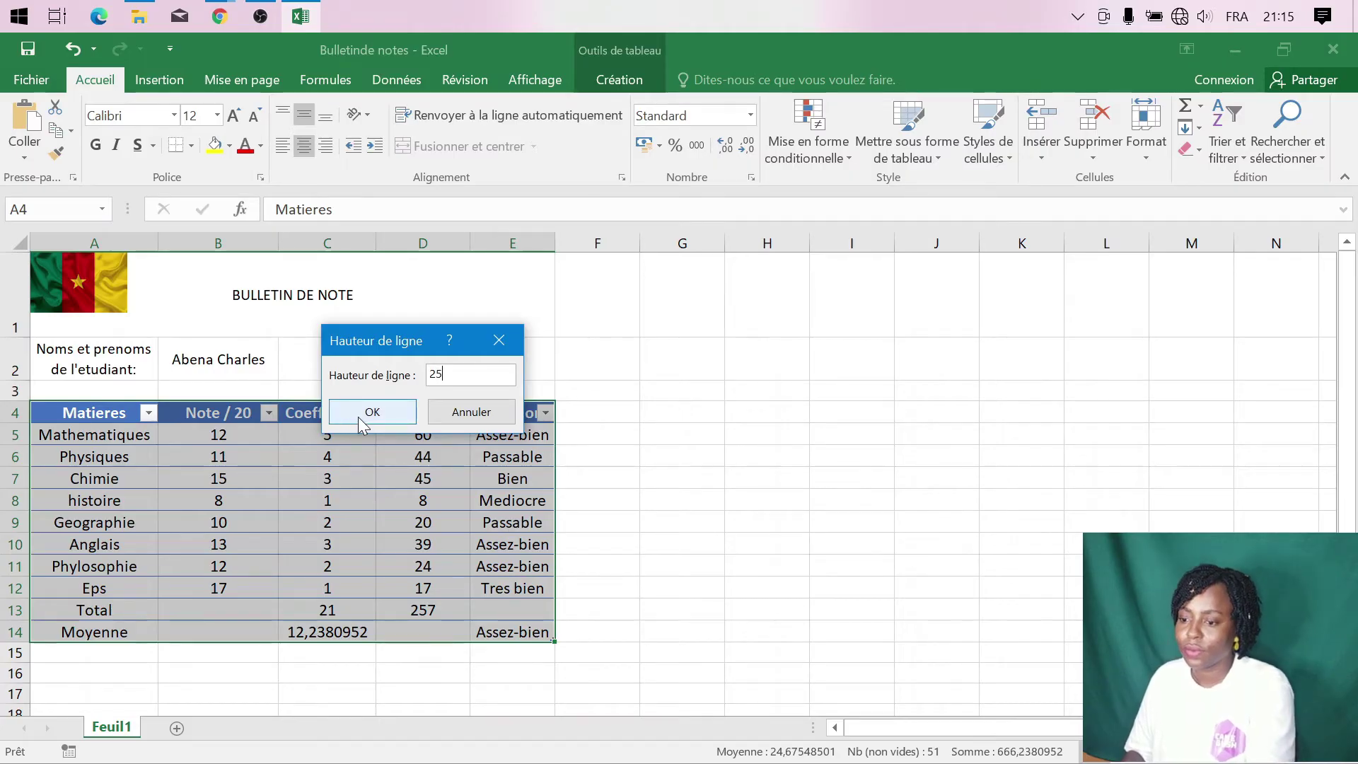
key("BackSpace")
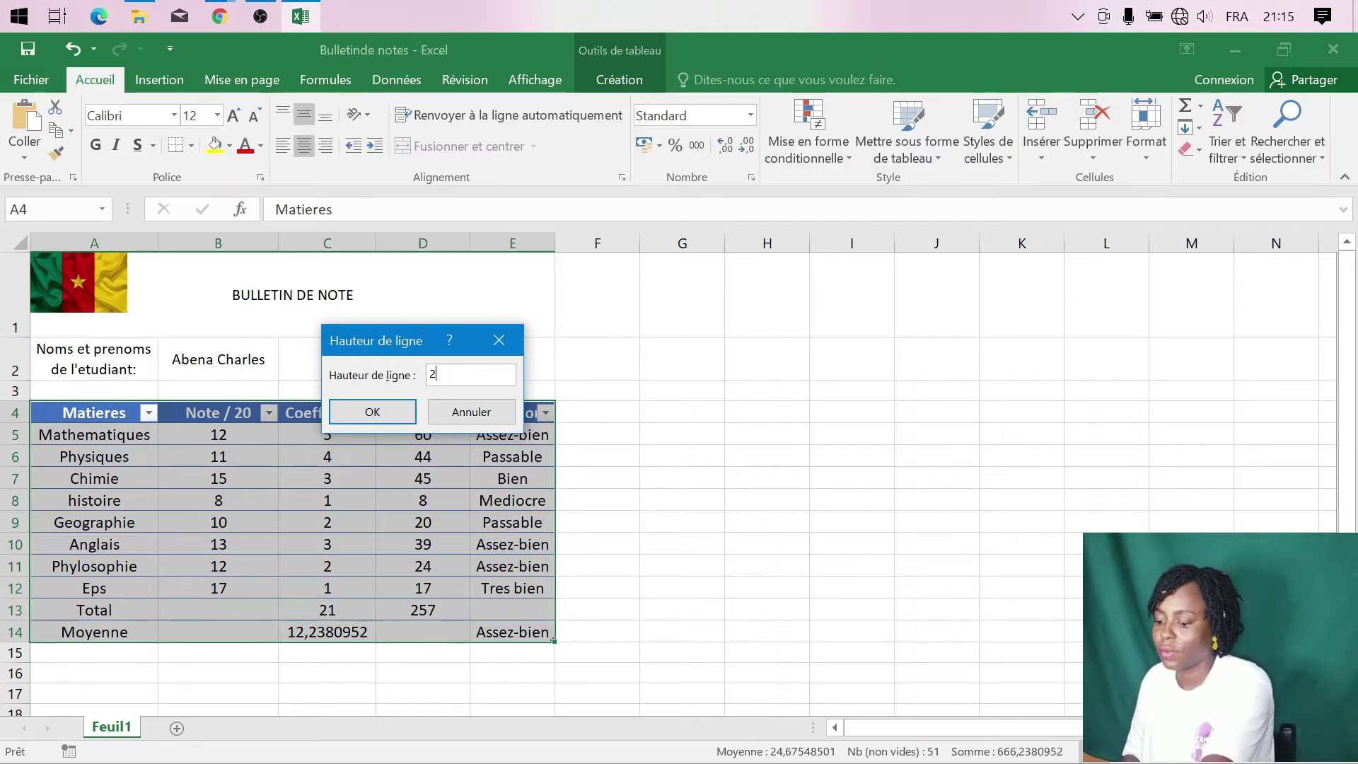
type("0")
left_click(391, 412)
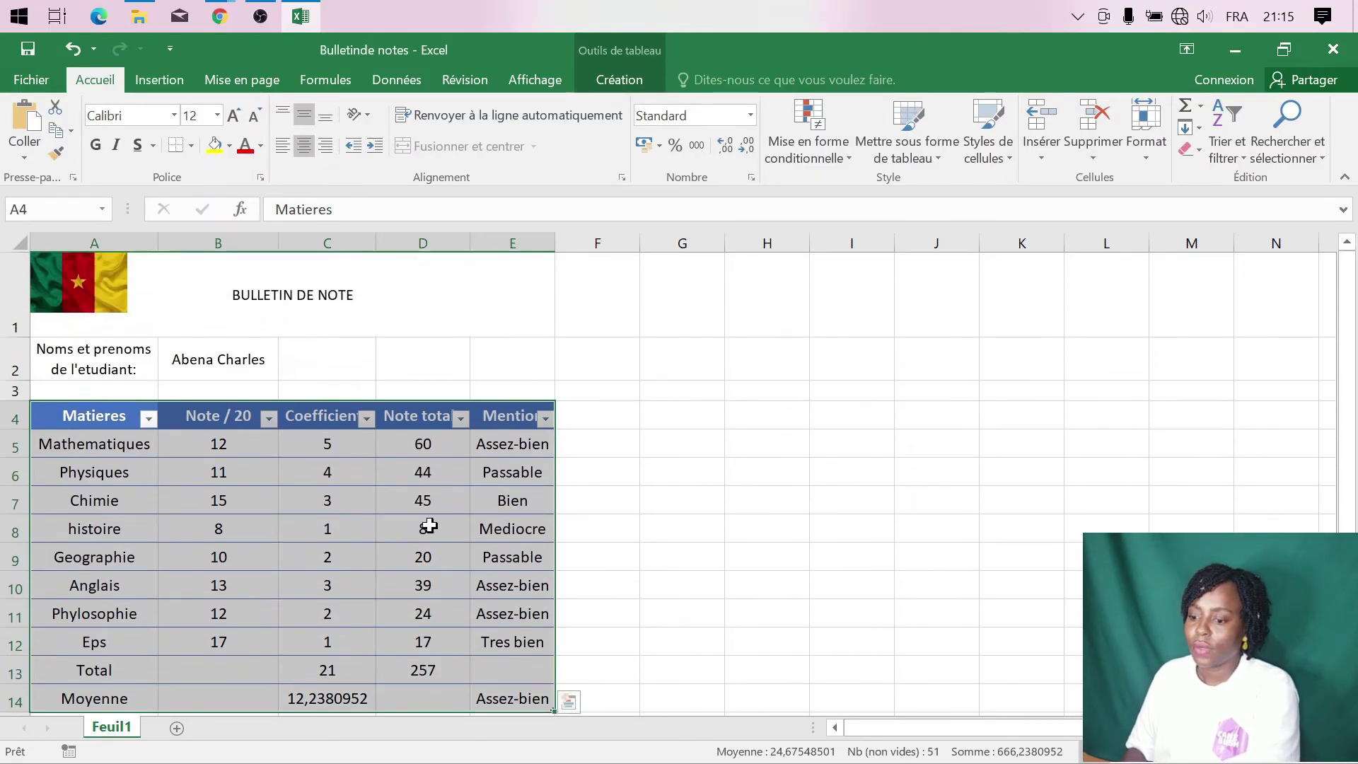
scroll(542, 573, "down", 1)
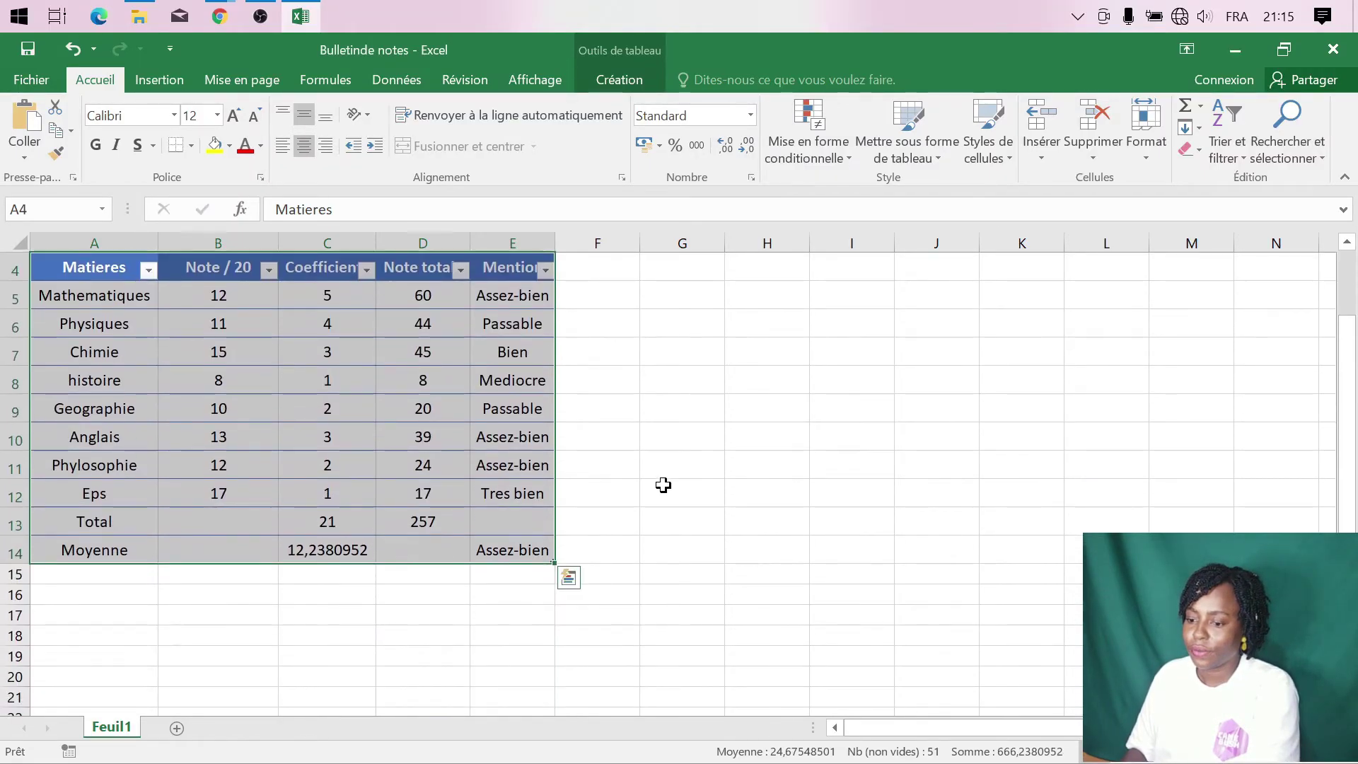
left_click(661, 485)
scroll(327, 612, "up", 1)
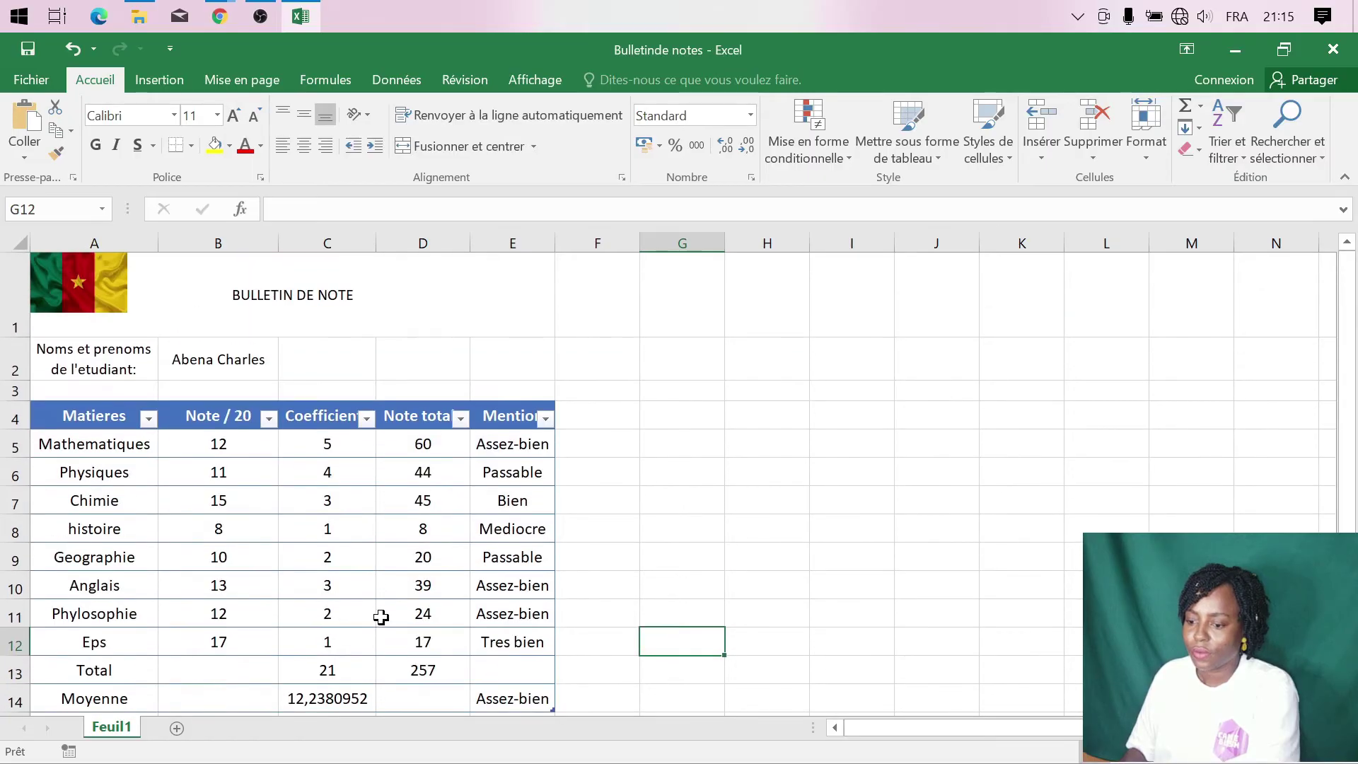
- Make the Total and Moyenne rows violet, bold and size 14, and widen column E for Assez-bien
left_click(90, 701)
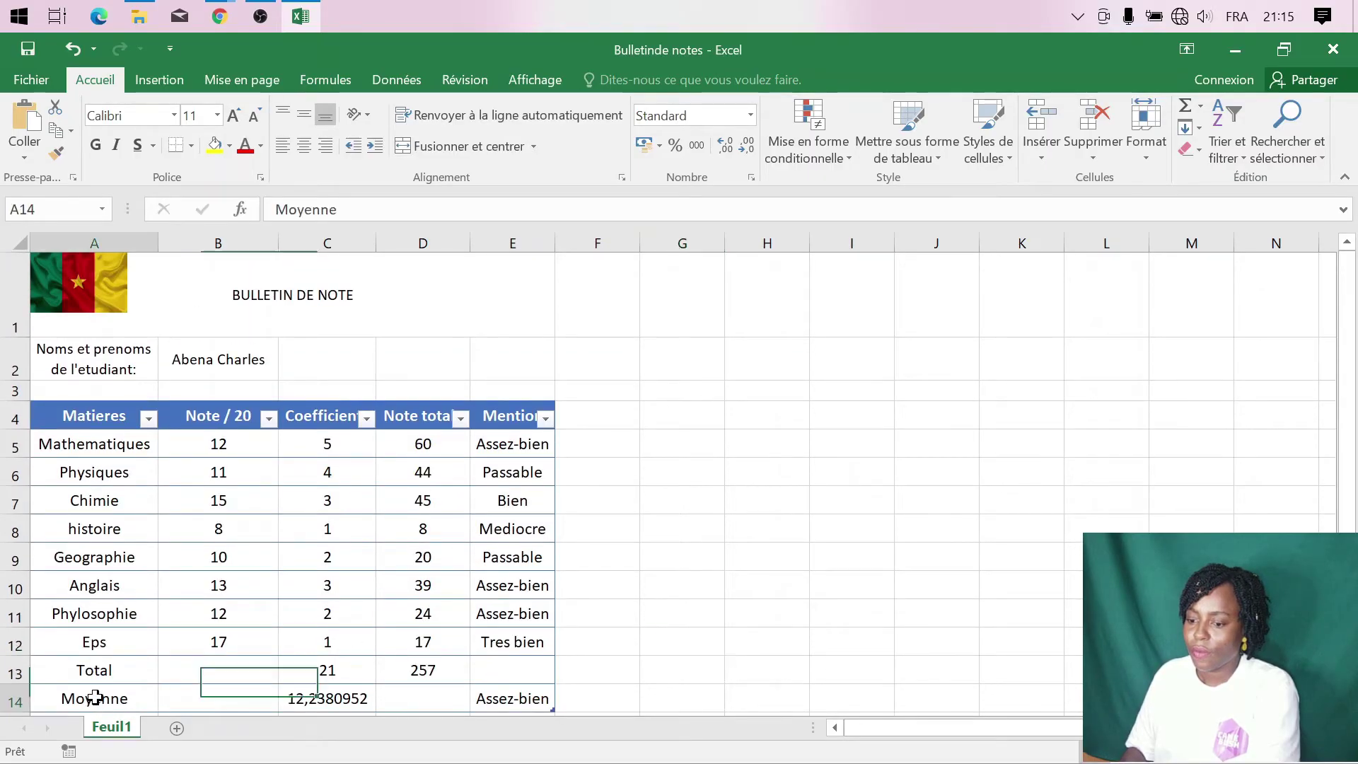
left_click_drag(73, 667, 515, 693)
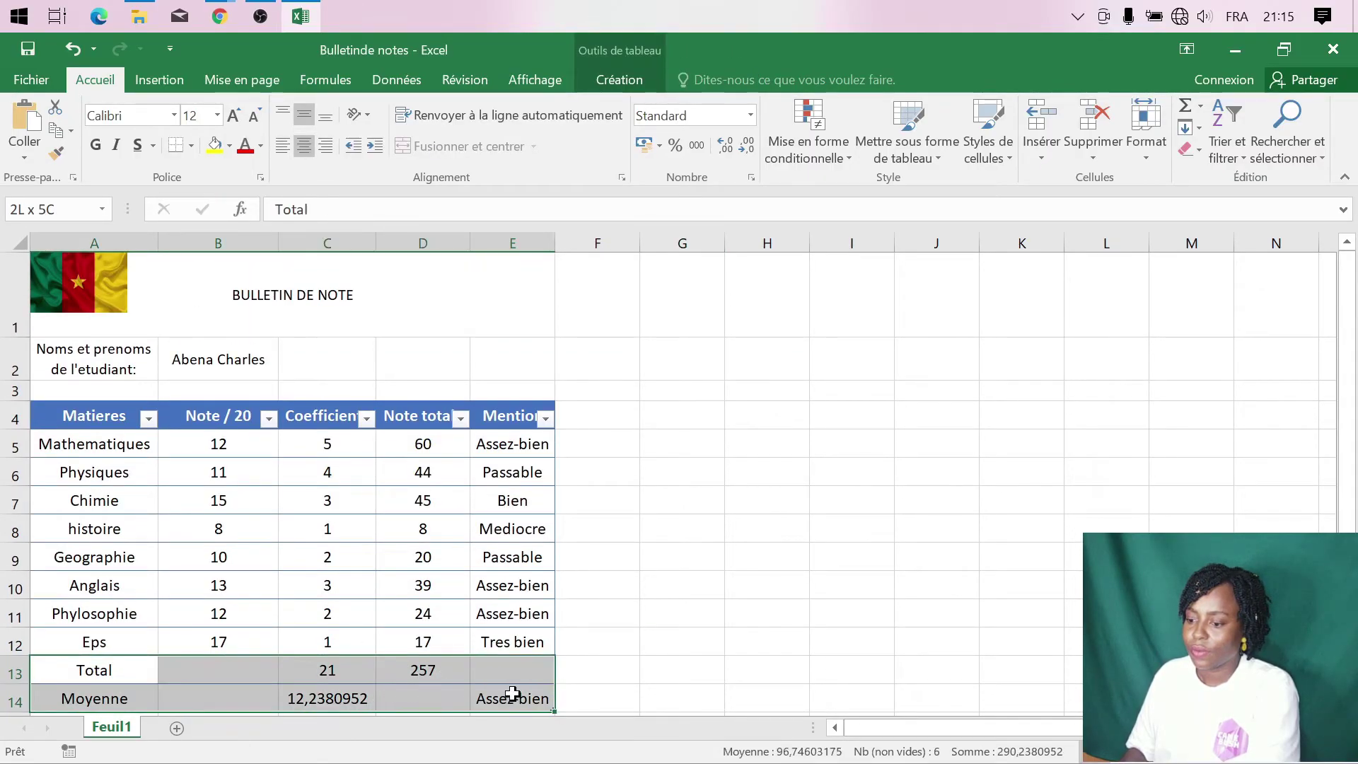
left_click(263, 148)
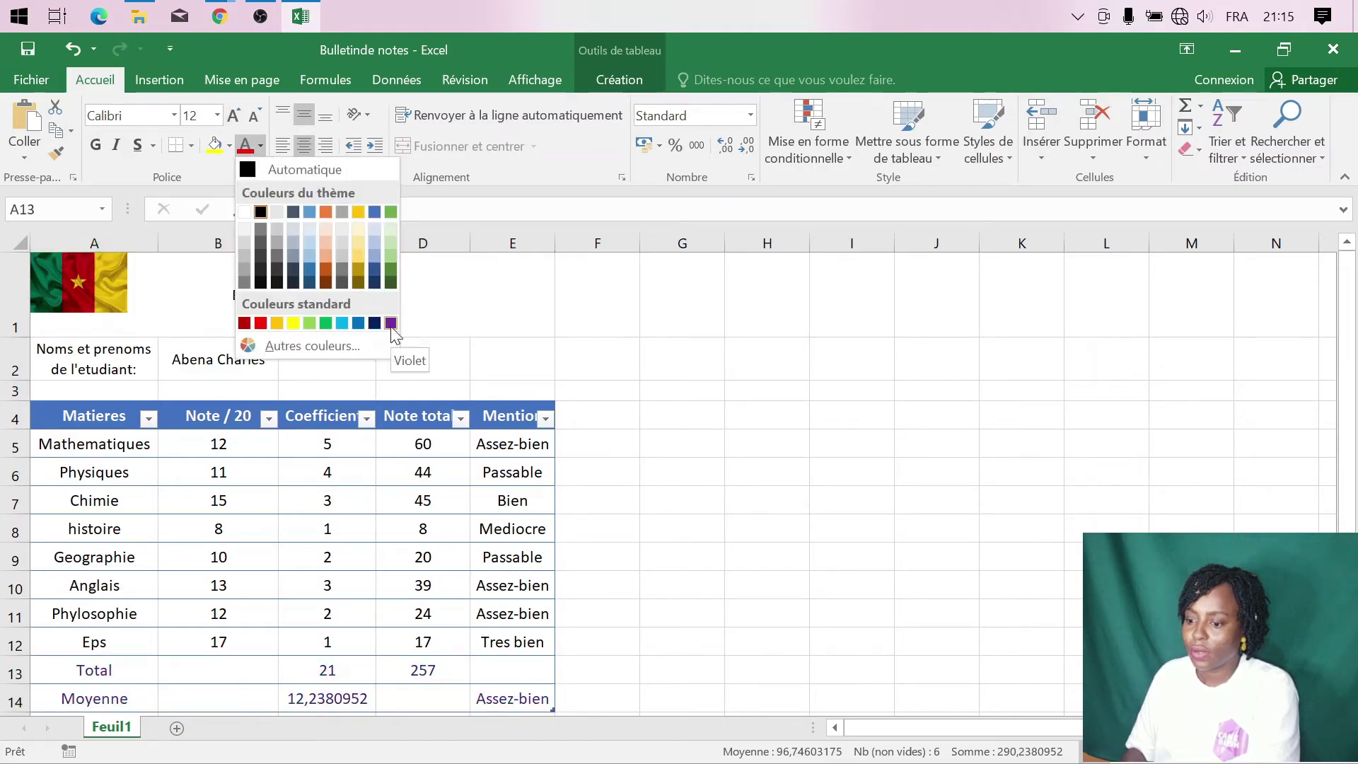
left_click(392, 325)
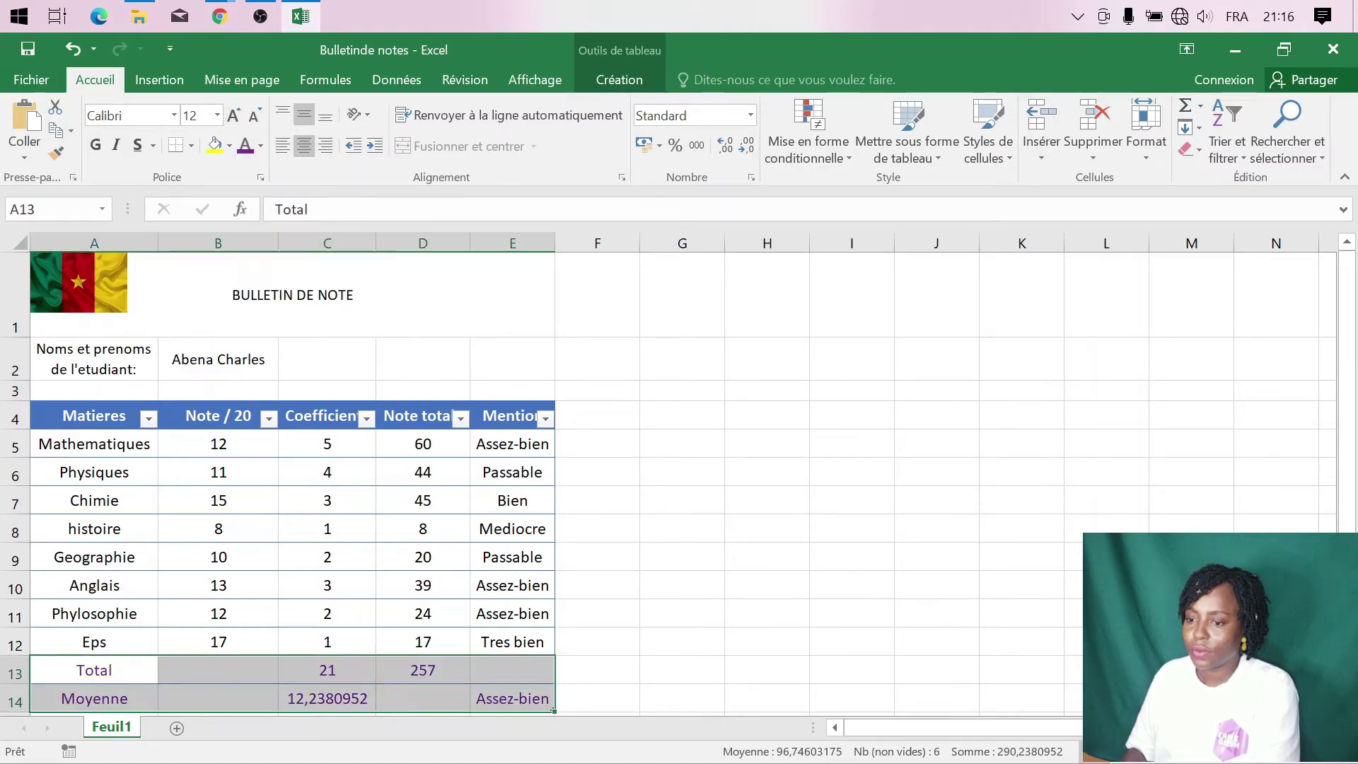
left_click(96, 146)
left_click(218, 115)
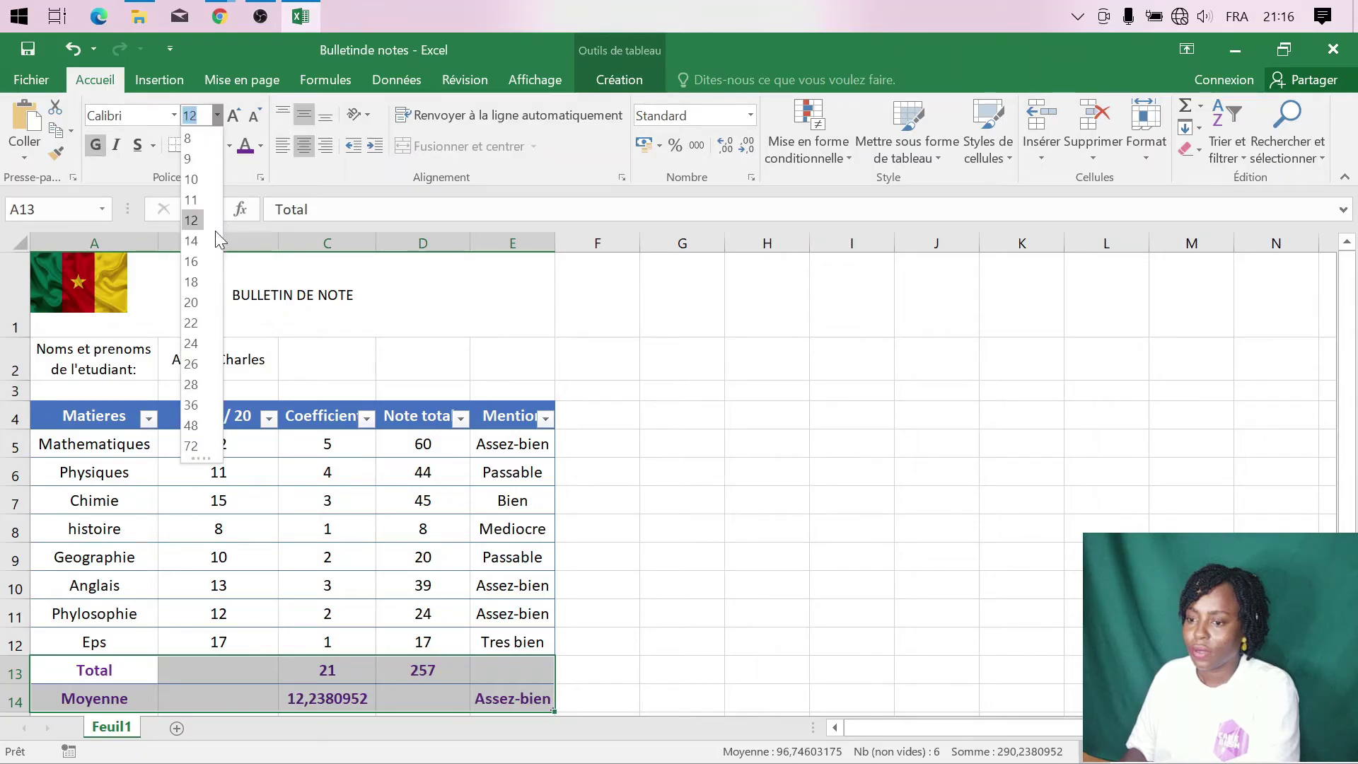
left_click(193, 241)
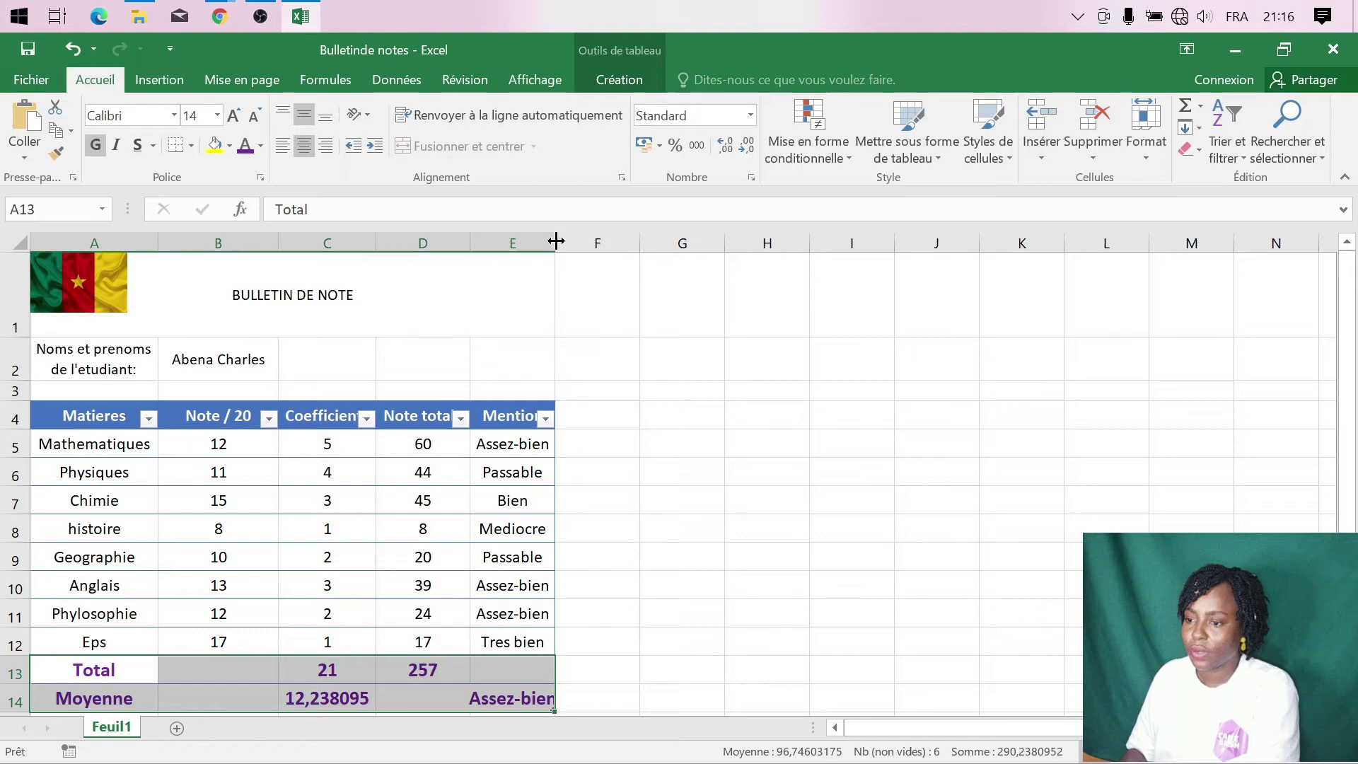
left_click_drag(558, 241, 564, 240)
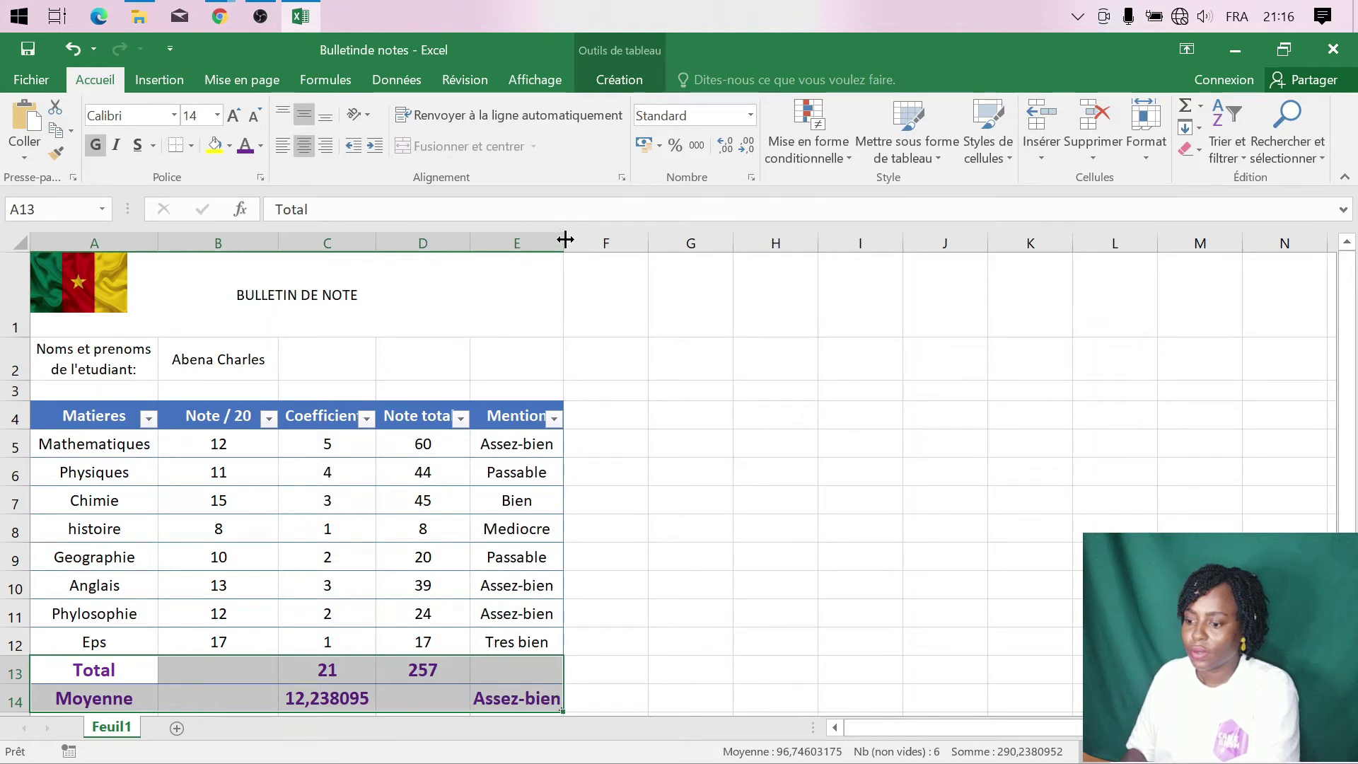
left_click(576, 618)
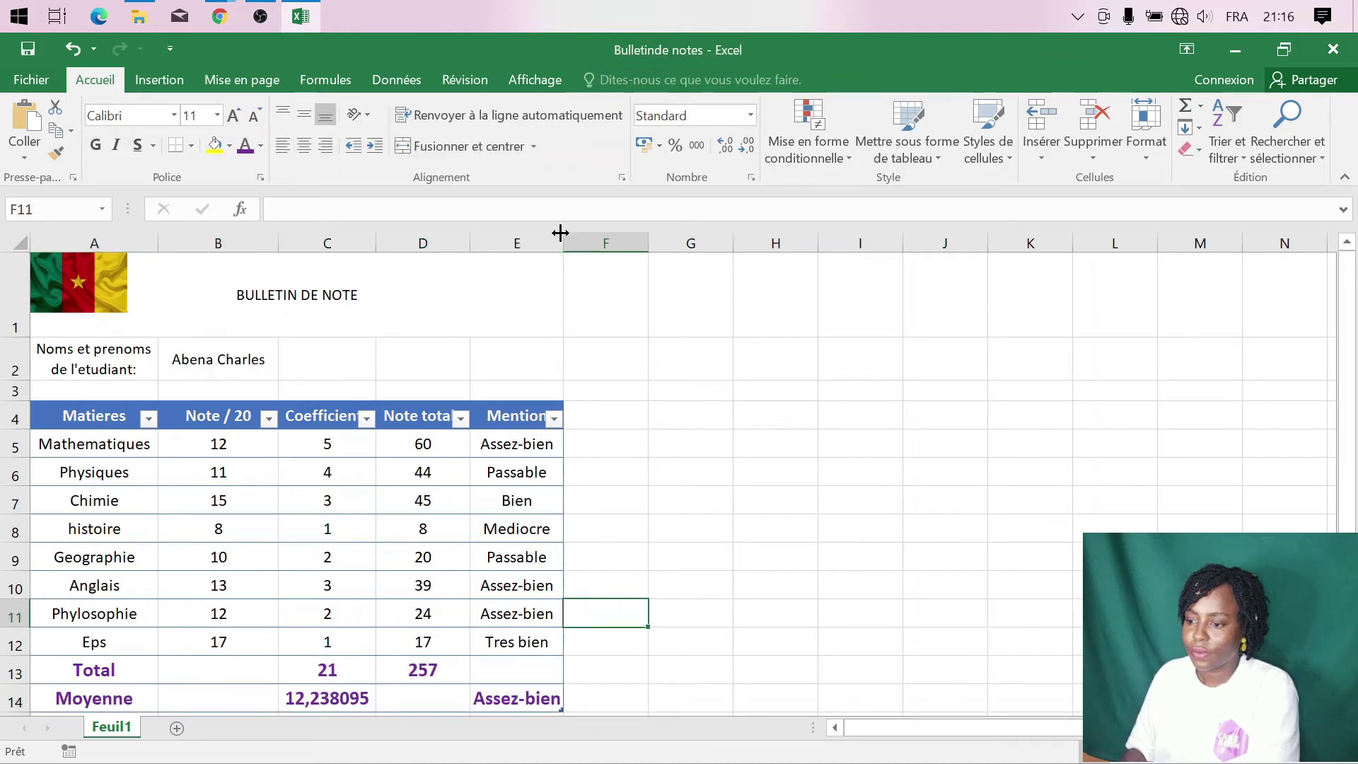
- Widen column E further and auto-fit columns D and C to Note totale and Coefficients
left_click_drag(563, 232, 580, 233)
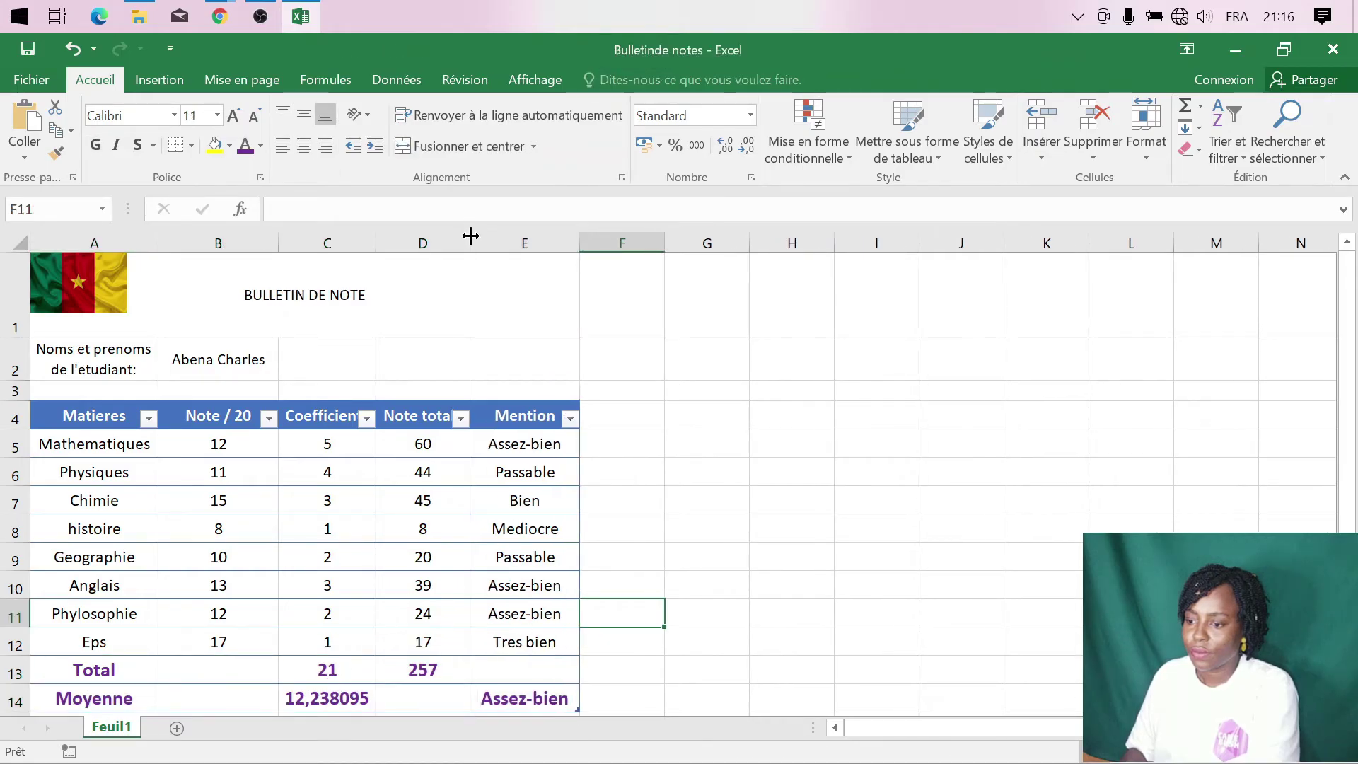
double_click(471, 236)
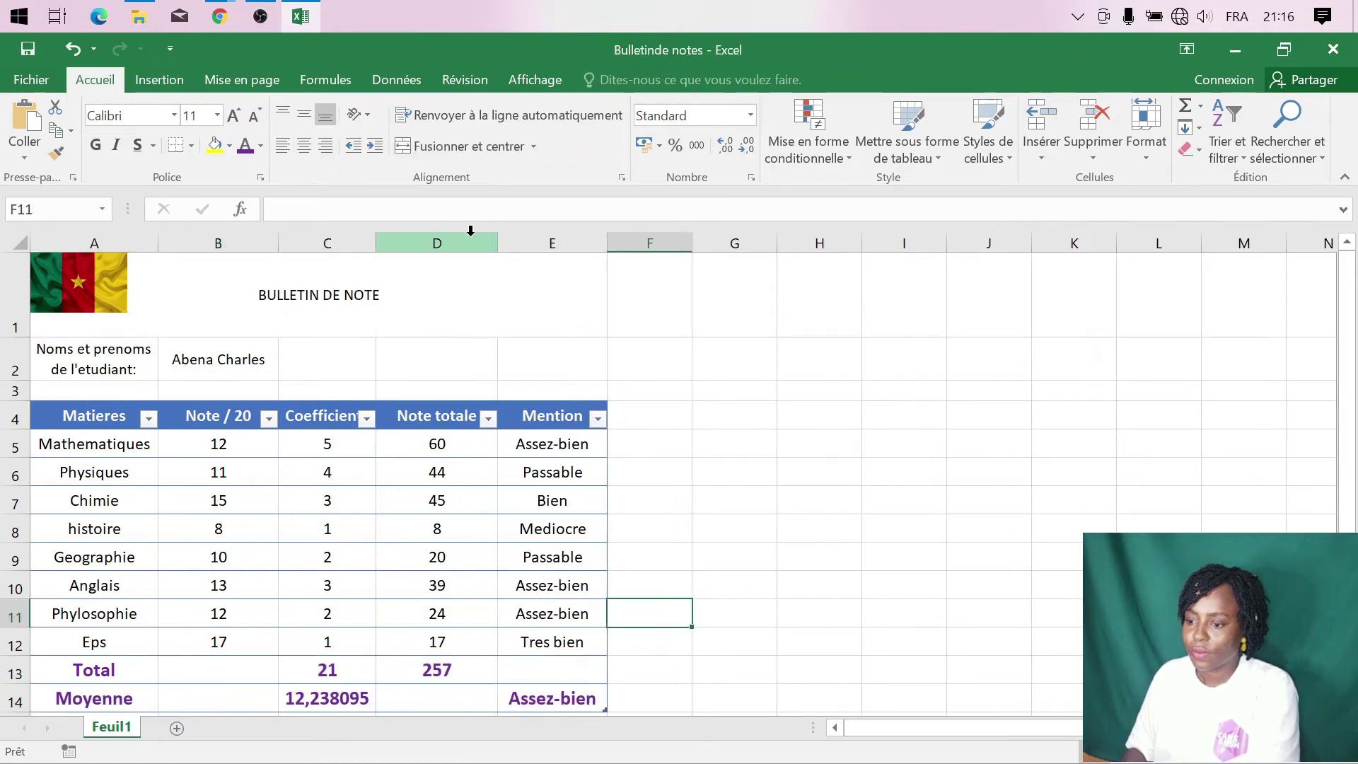
double_click(379, 242)
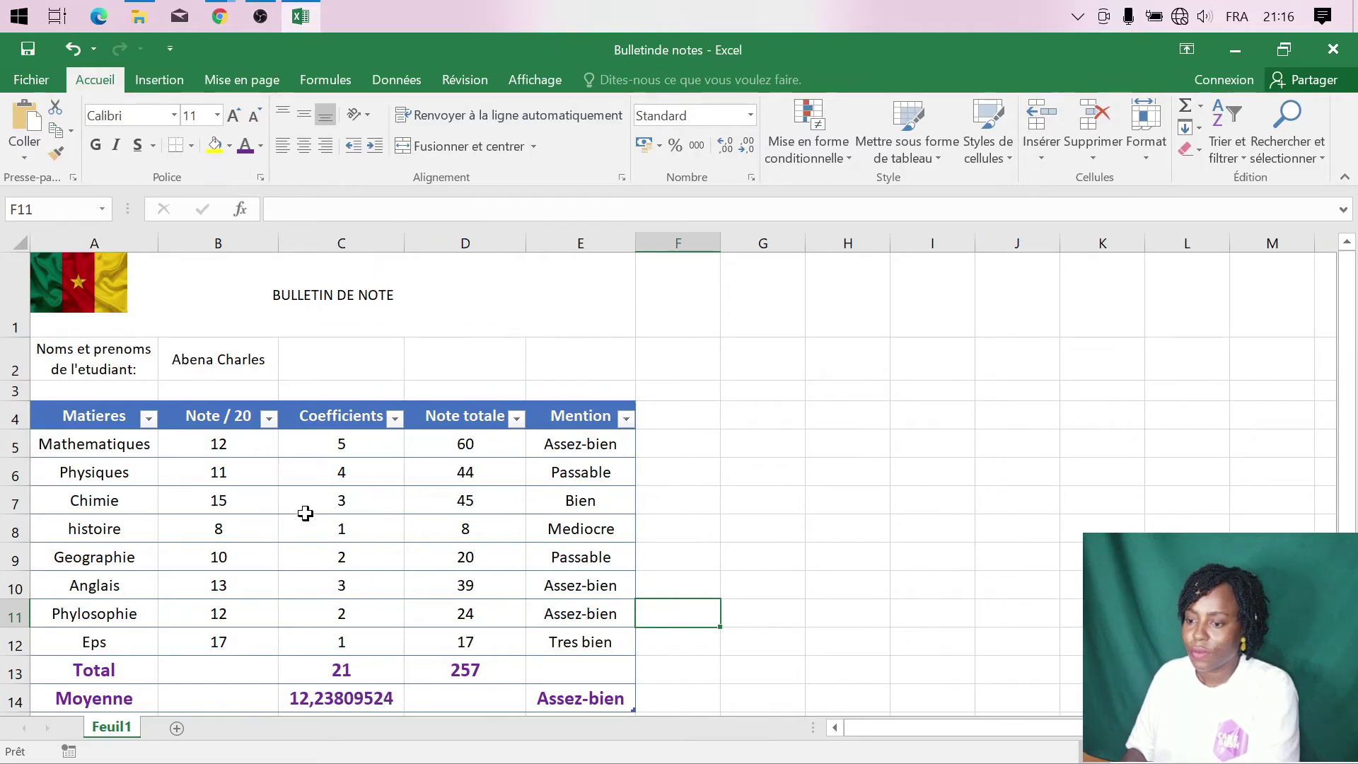
left_click_drag(232, 302, 249, 358)
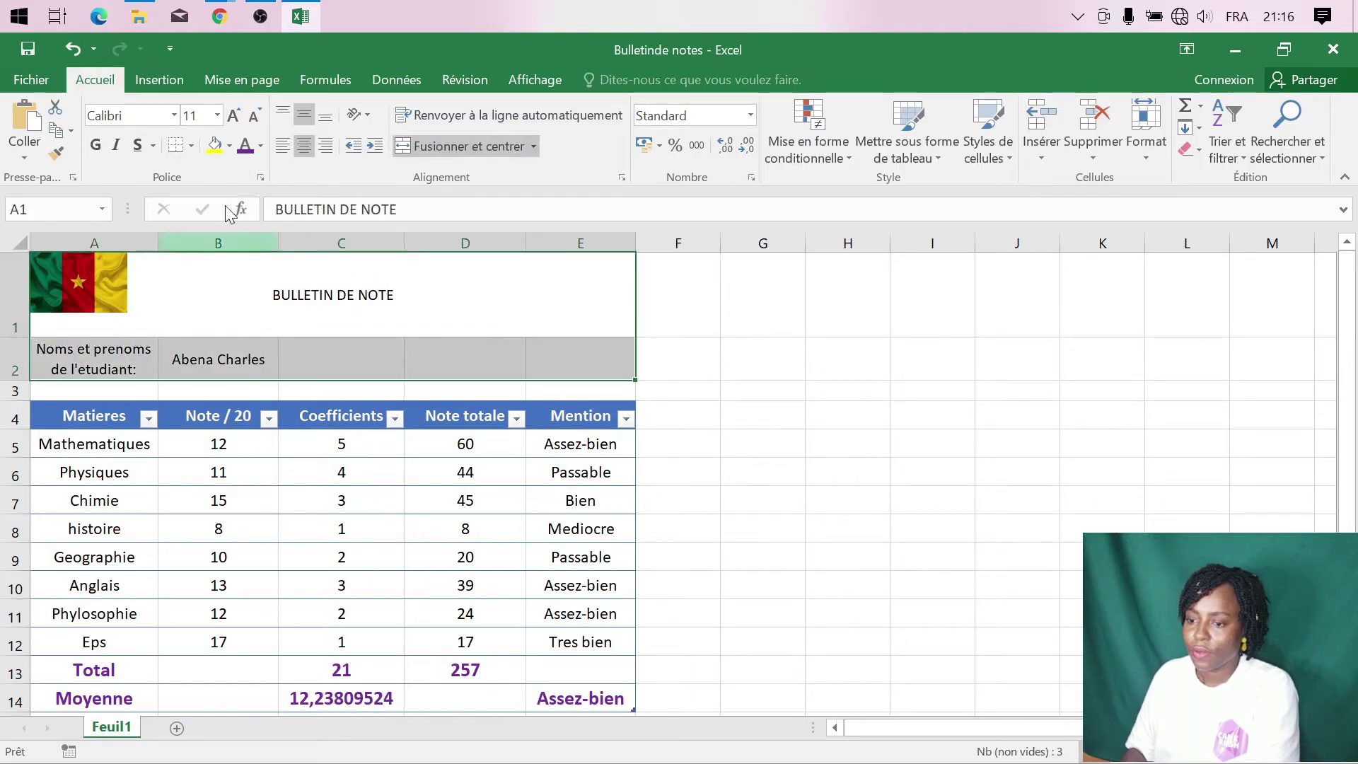
- Set the title and name rows to size 12 and bold the title and student name
left_click(218, 115)
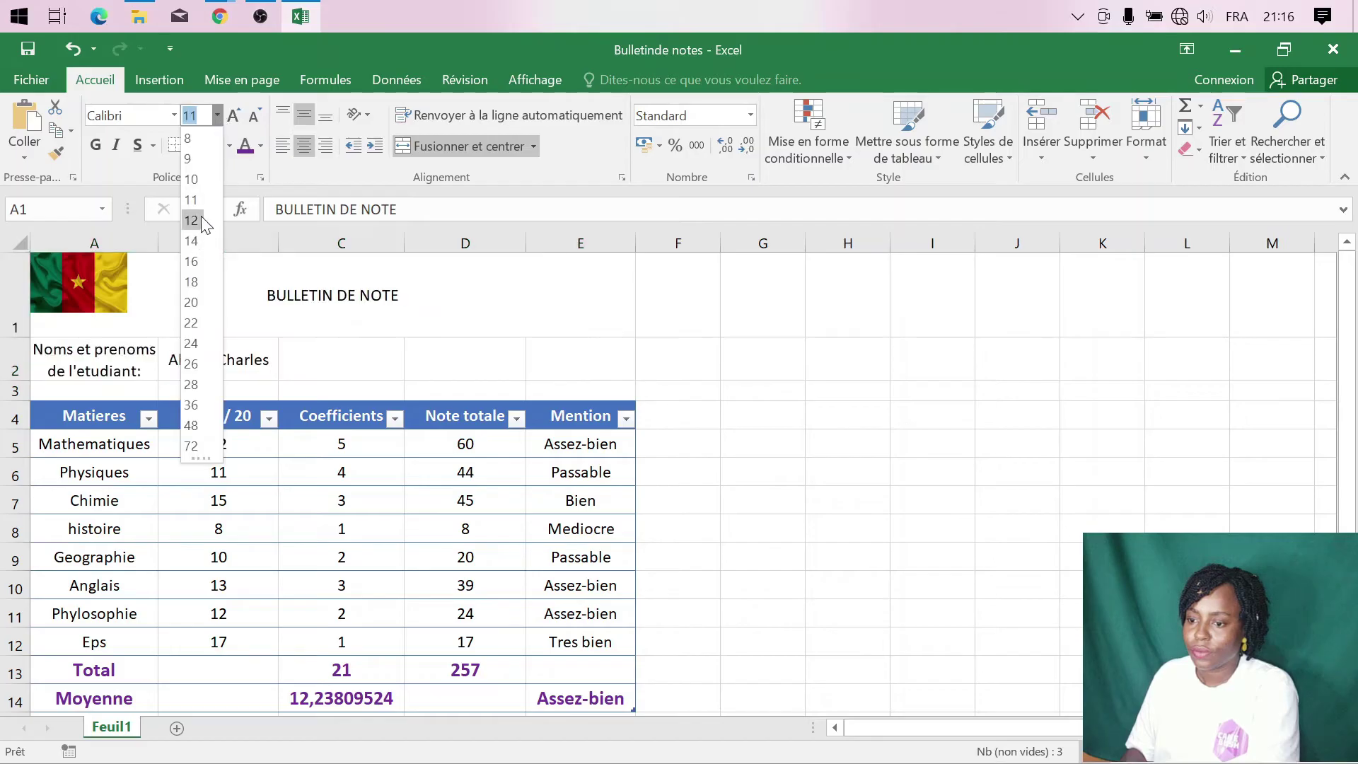
left_click(201, 215)
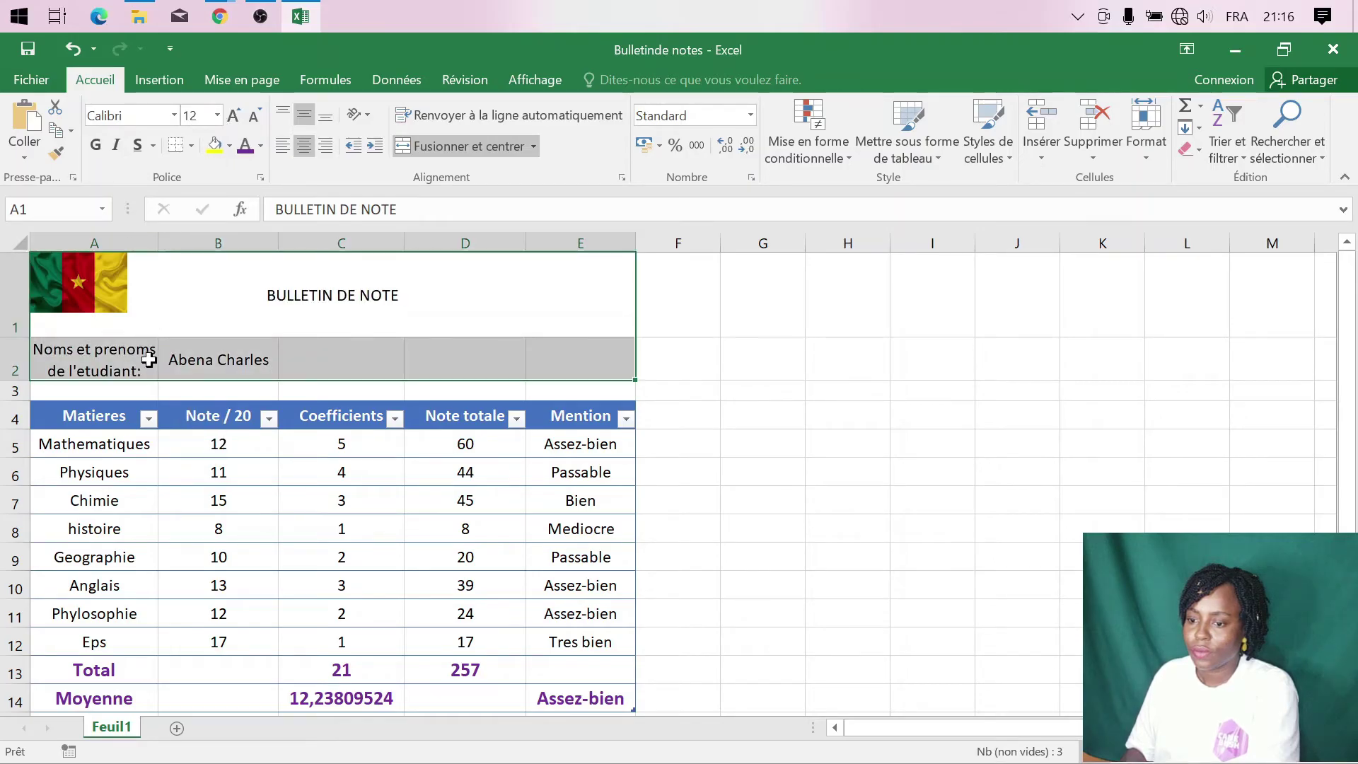
left_click(192, 369)
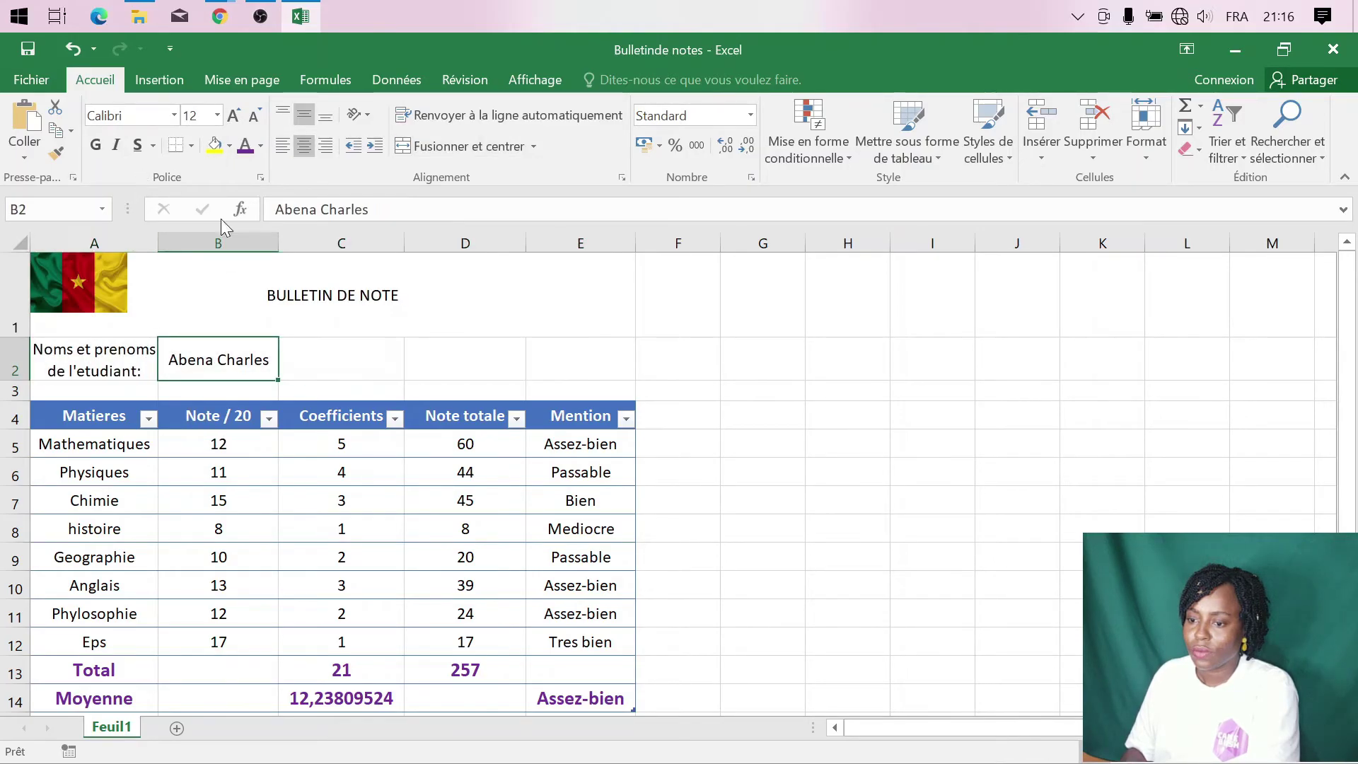
left_click(258, 326, "ctrl")
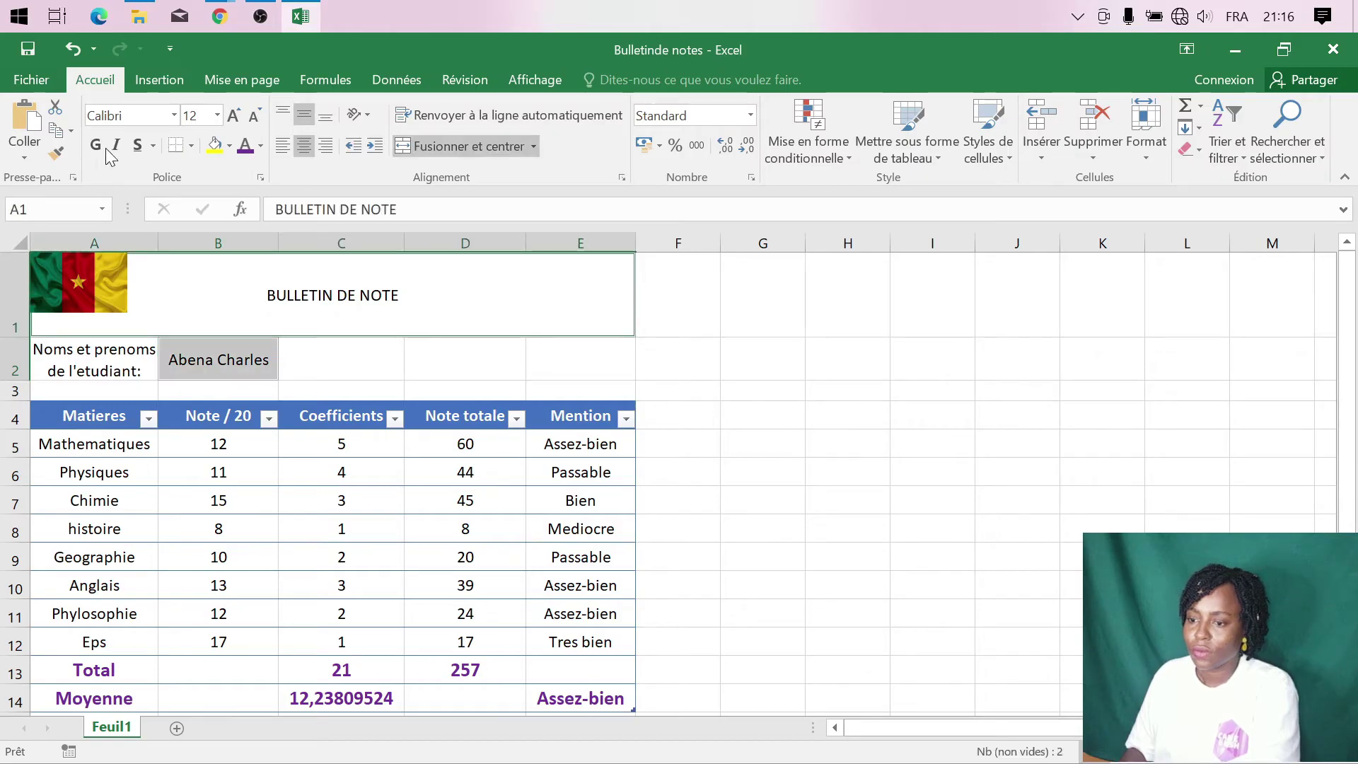
left_click(96, 146)
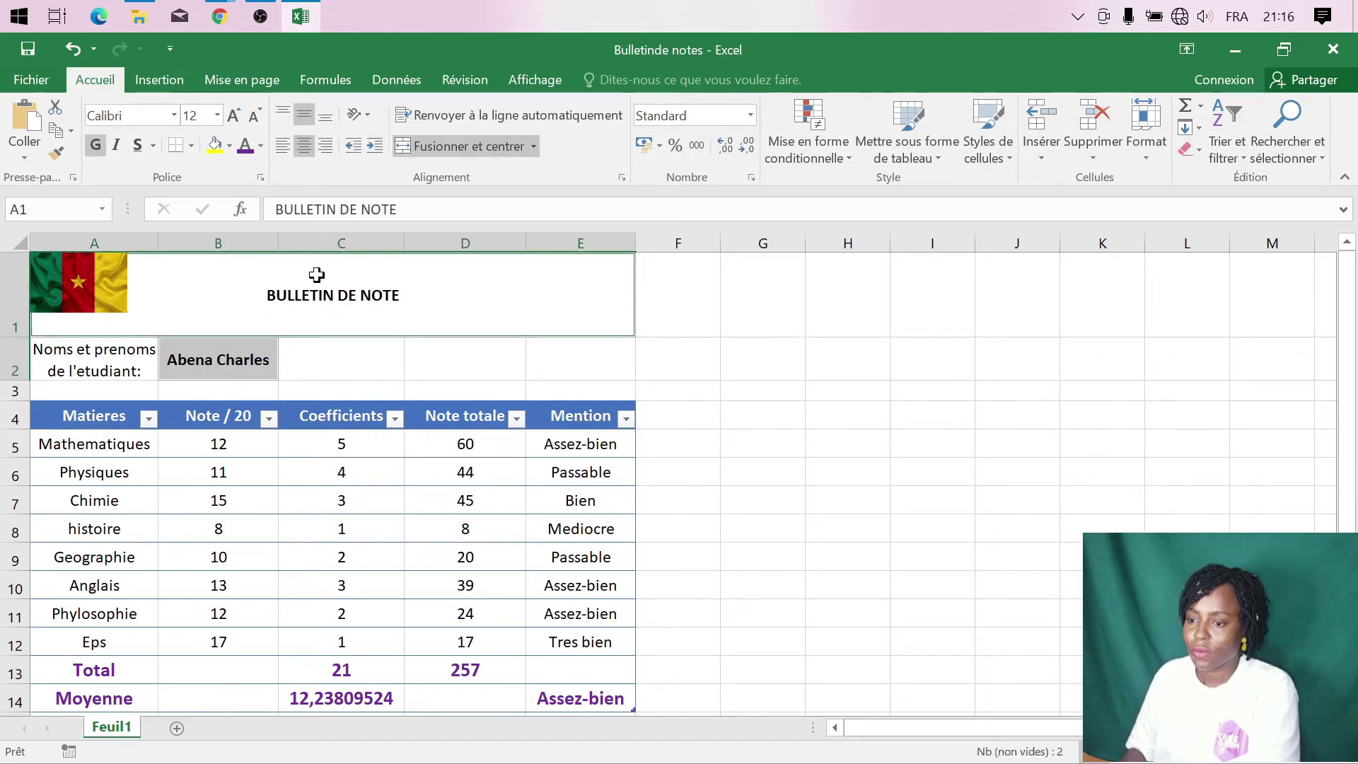
left_click(363, 339)
- Enlarge the BULLETIN DE NOTE title to size 18 and colour it purple
left_click(364, 323)
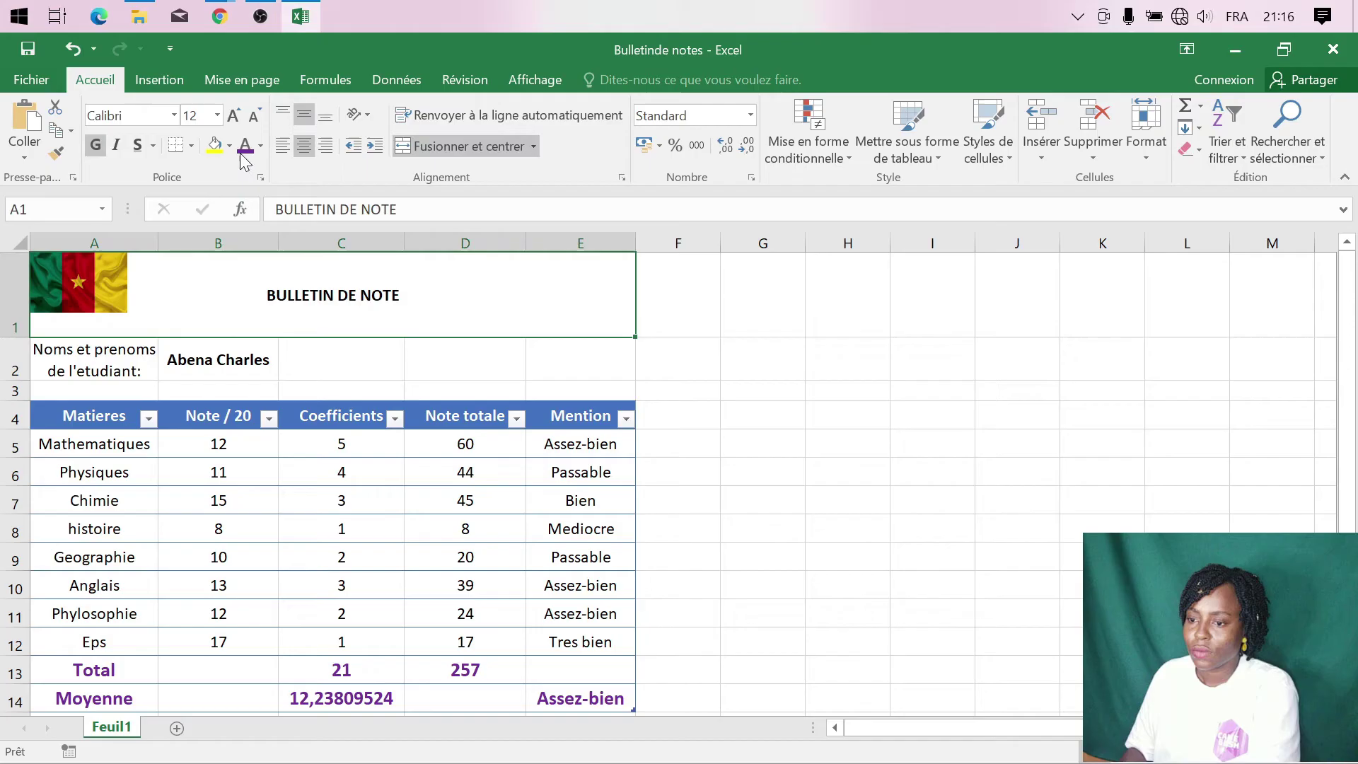
left_click(217, 115)
left_click(196, 284)
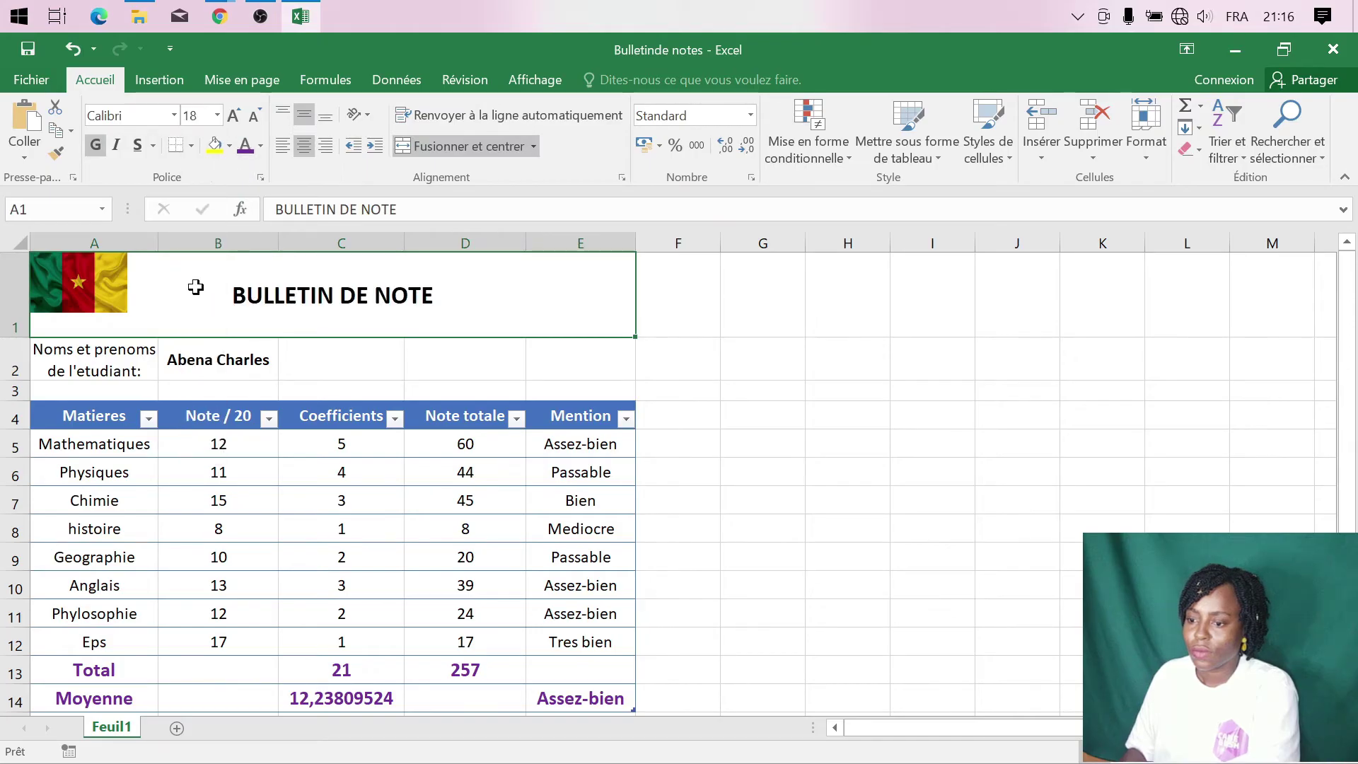
left_click(262, 146)
left_click(247, 145)
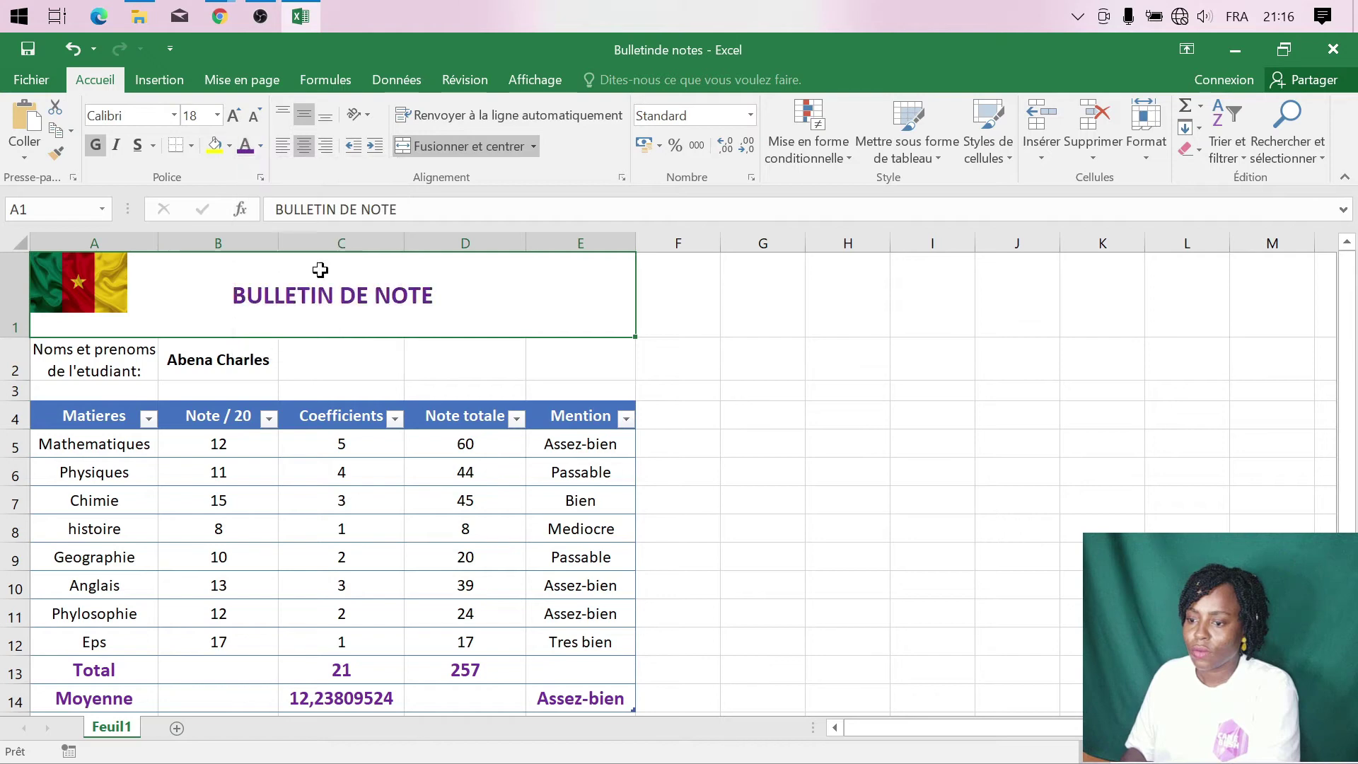
left_click(640, 369)
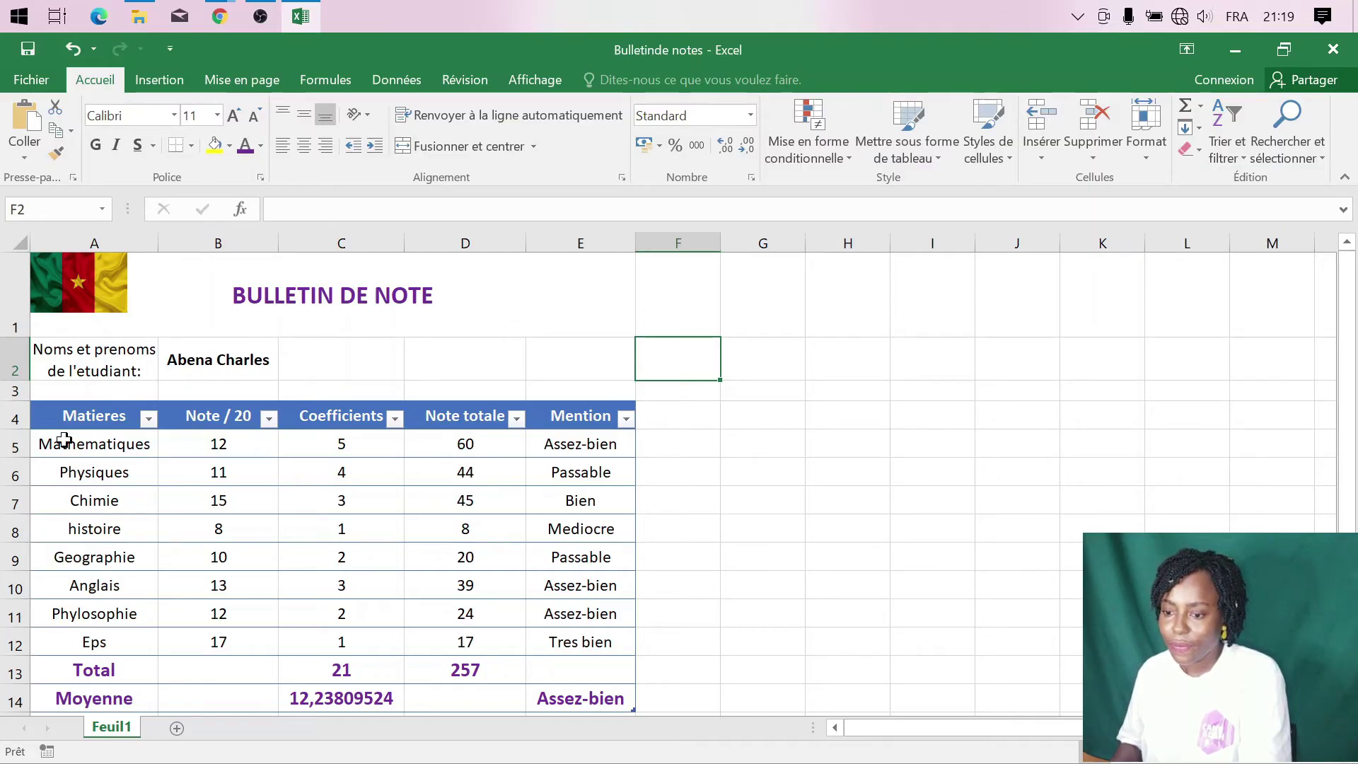
- Select cells A5 to E12 covering the eight subject rows
left_click_drag(67, 443, 559, 645)
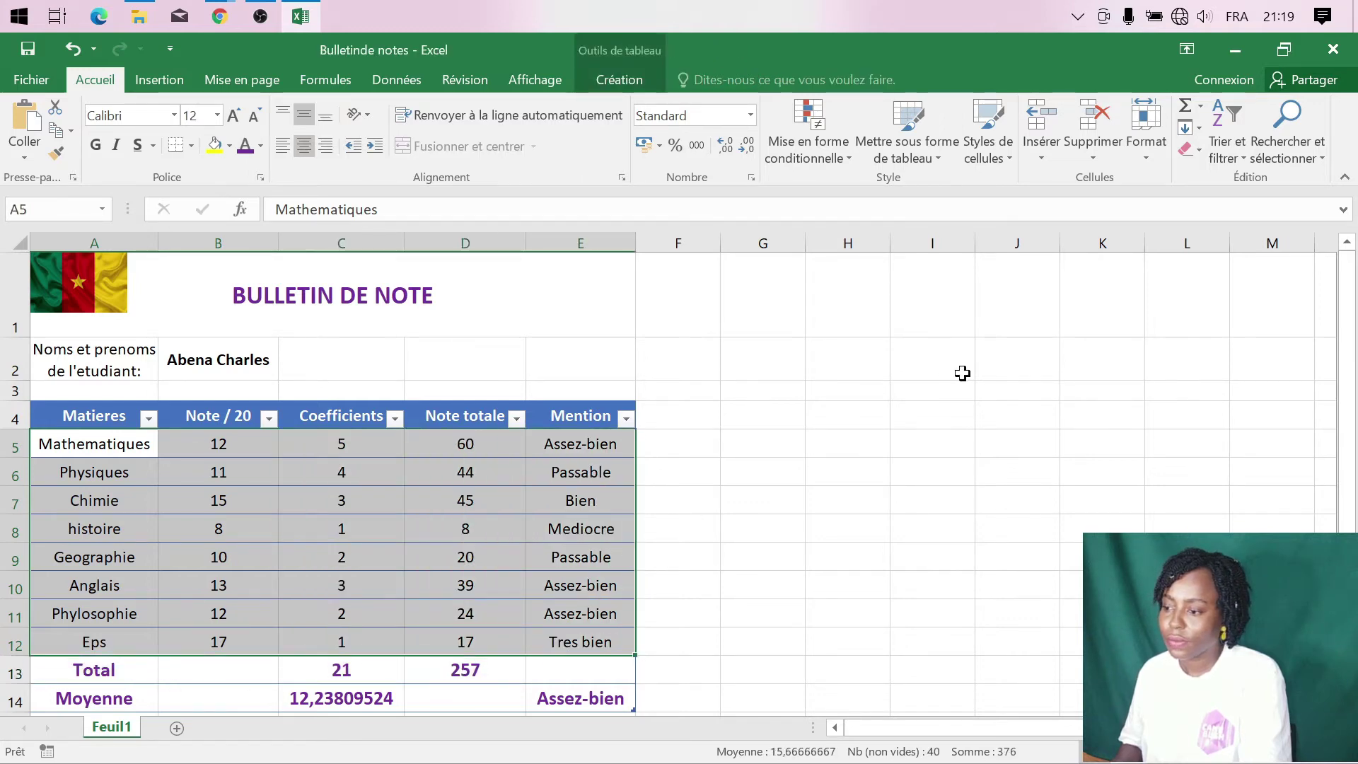
- From the rules manager, add a new 'Utiliser une formule' conditional rule, starting its formula with =
left_click(830, 155)
left_click(850, 447)
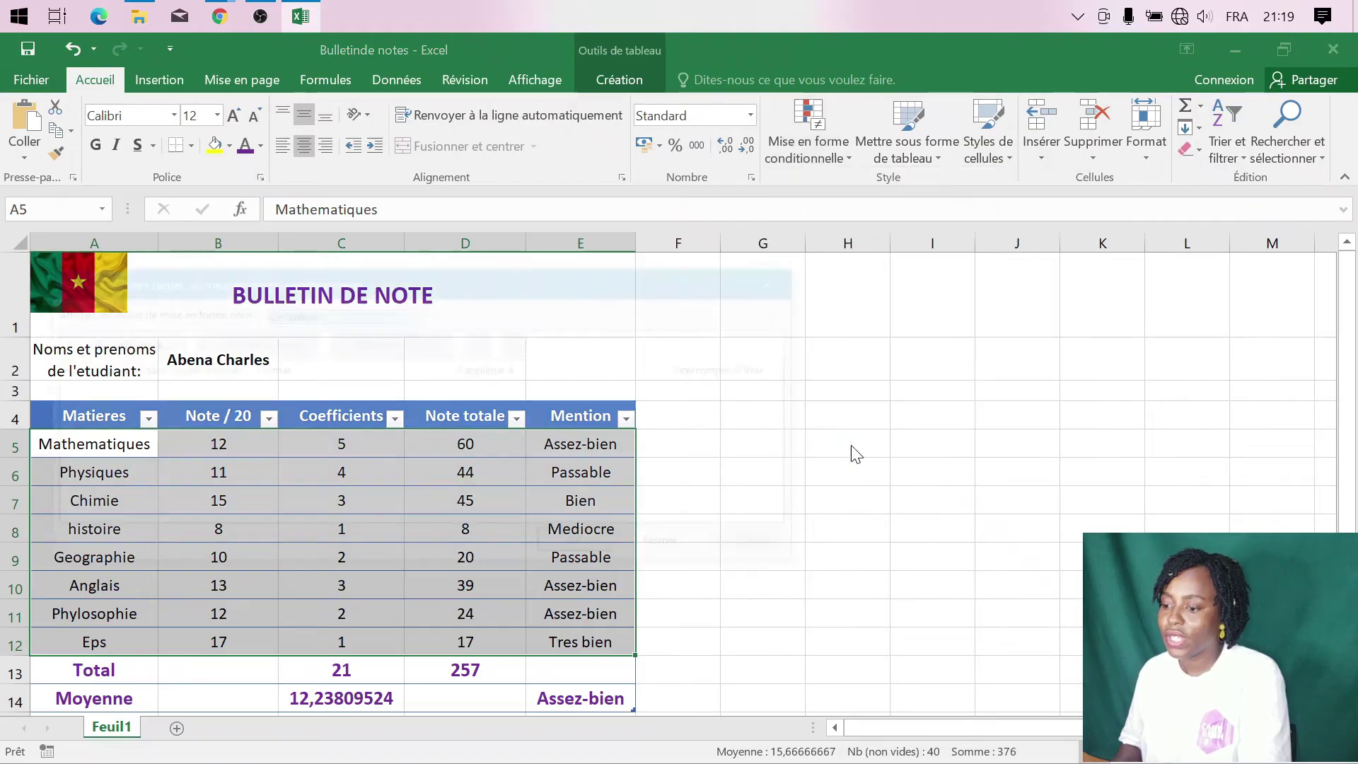
left_click(123, 345)
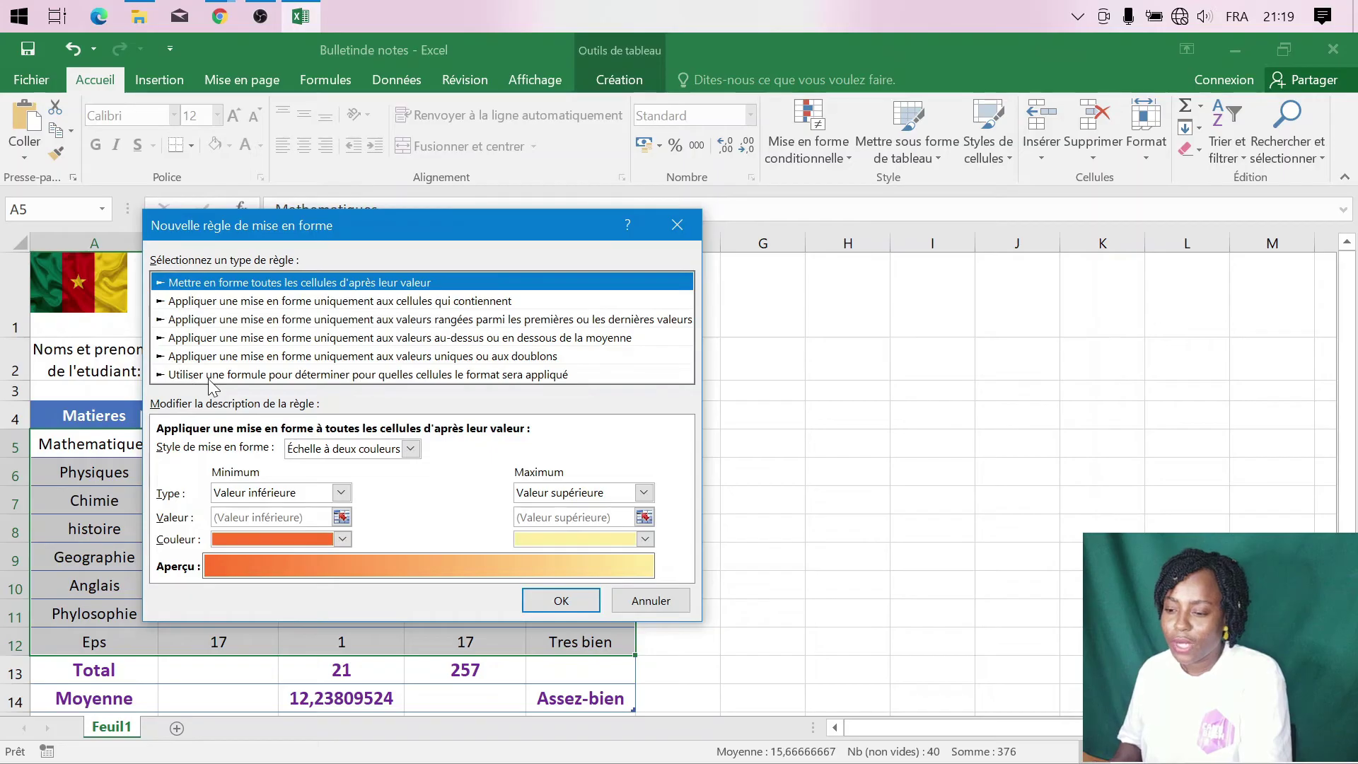
left_click(373, 375)
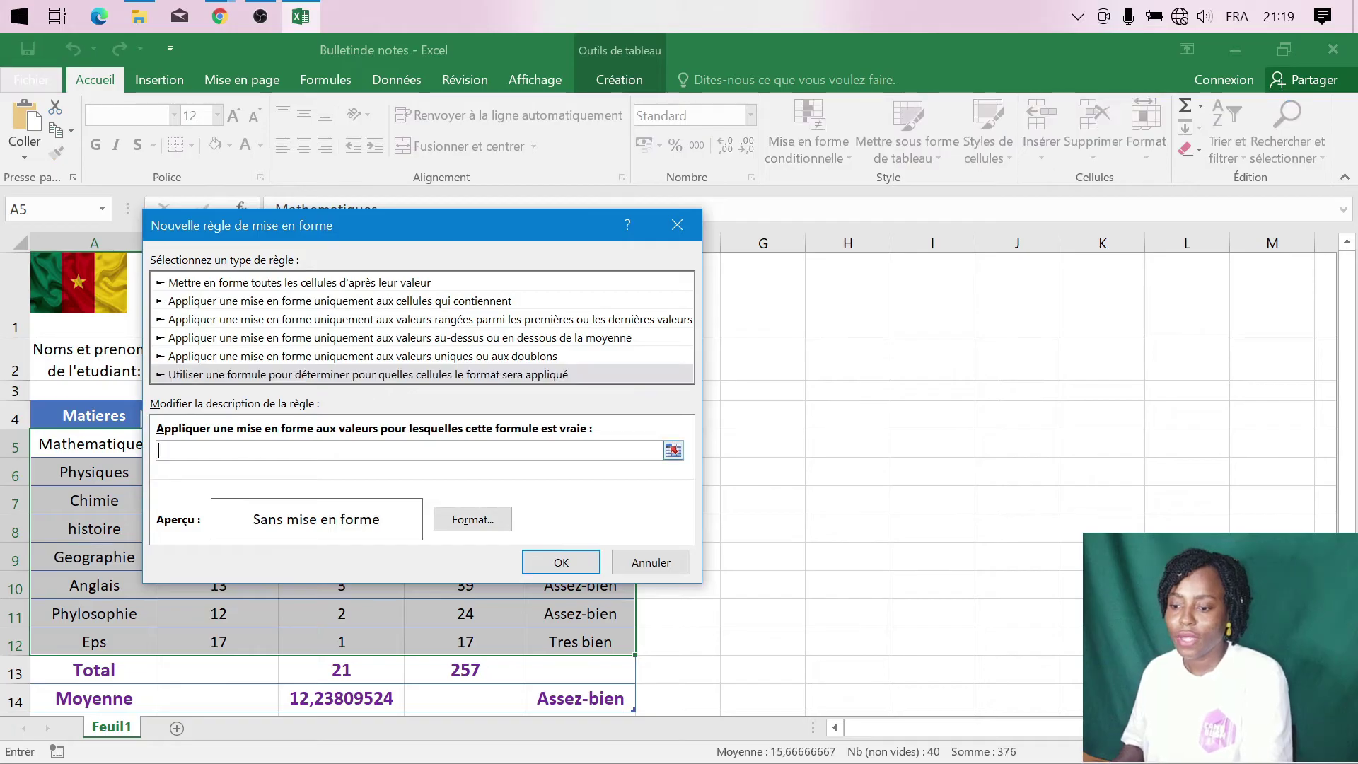
type("=$")
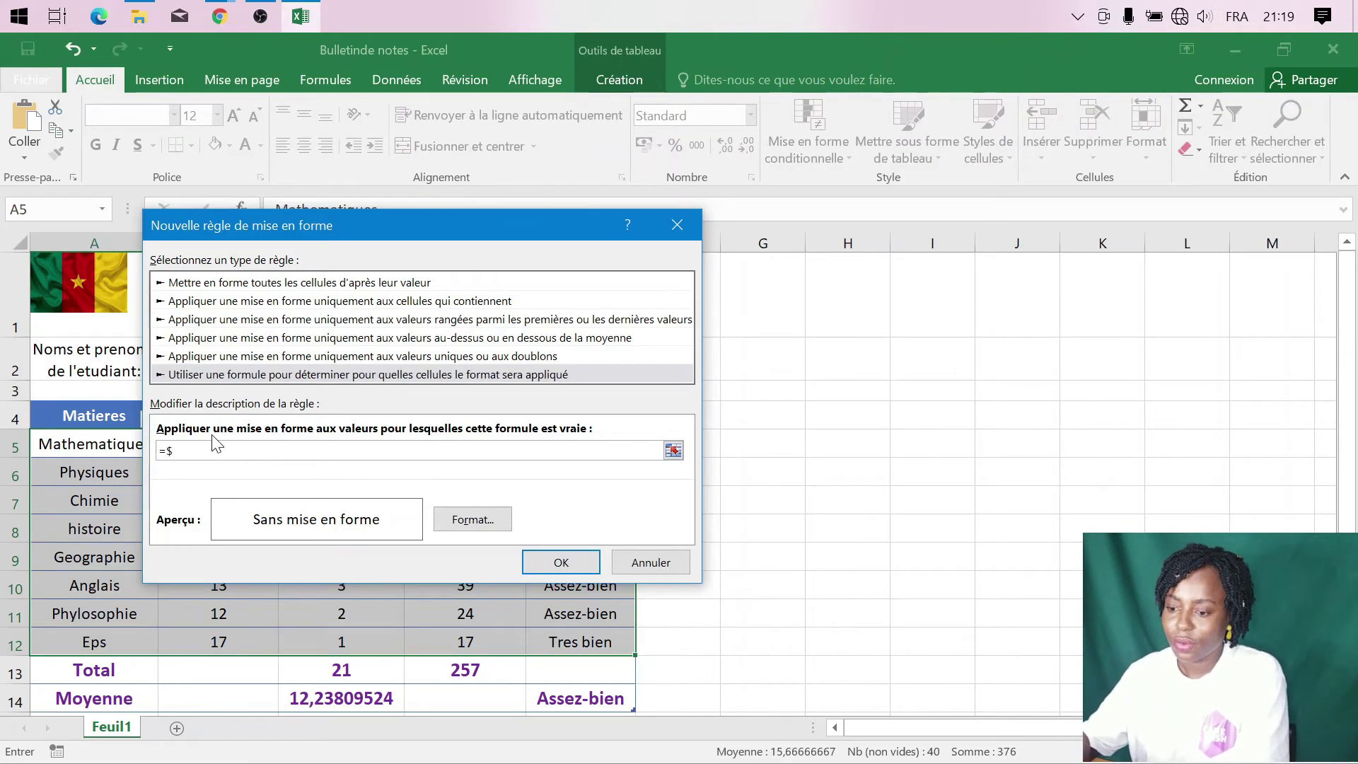
left_click_drag(356, 220, 837, 201)
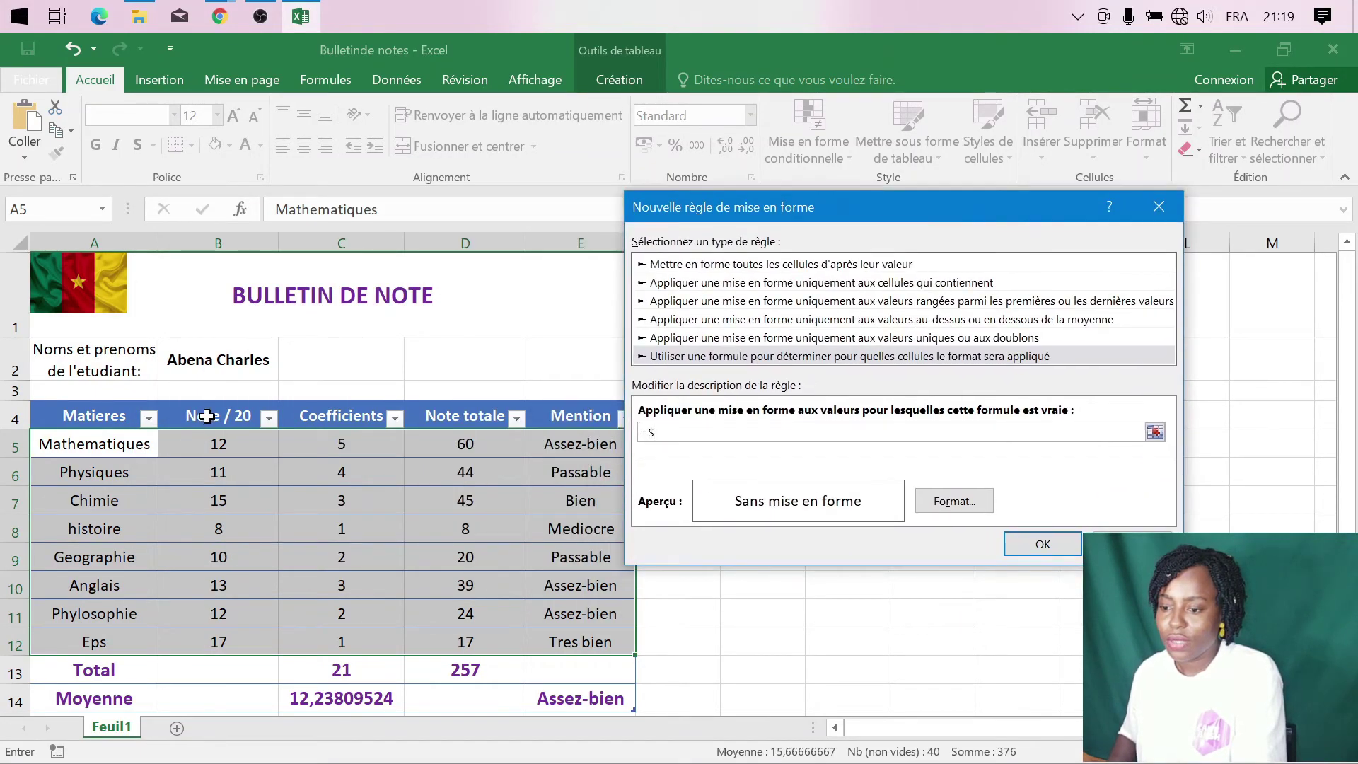
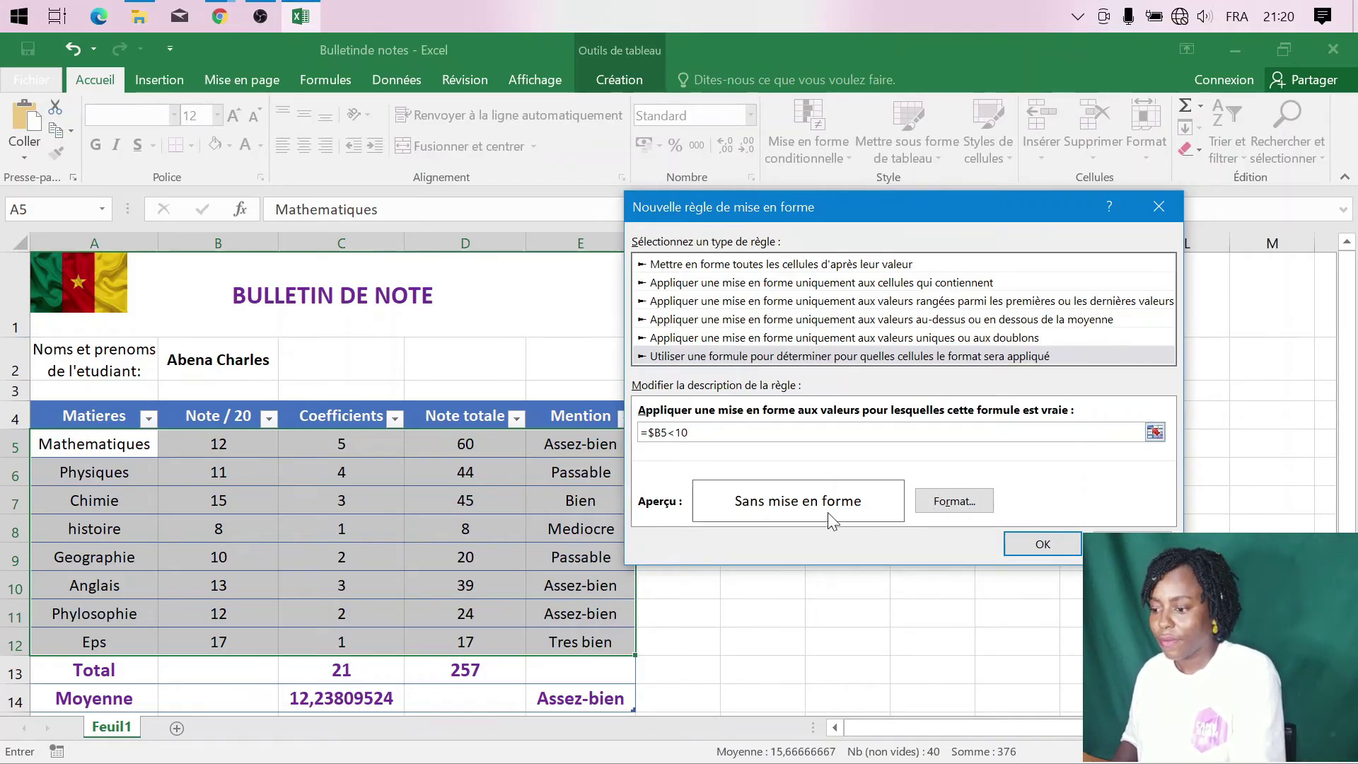
- Give the =$B5<10 rule white text on a red fill and apply it to A5:E12
left_click(954, 501)
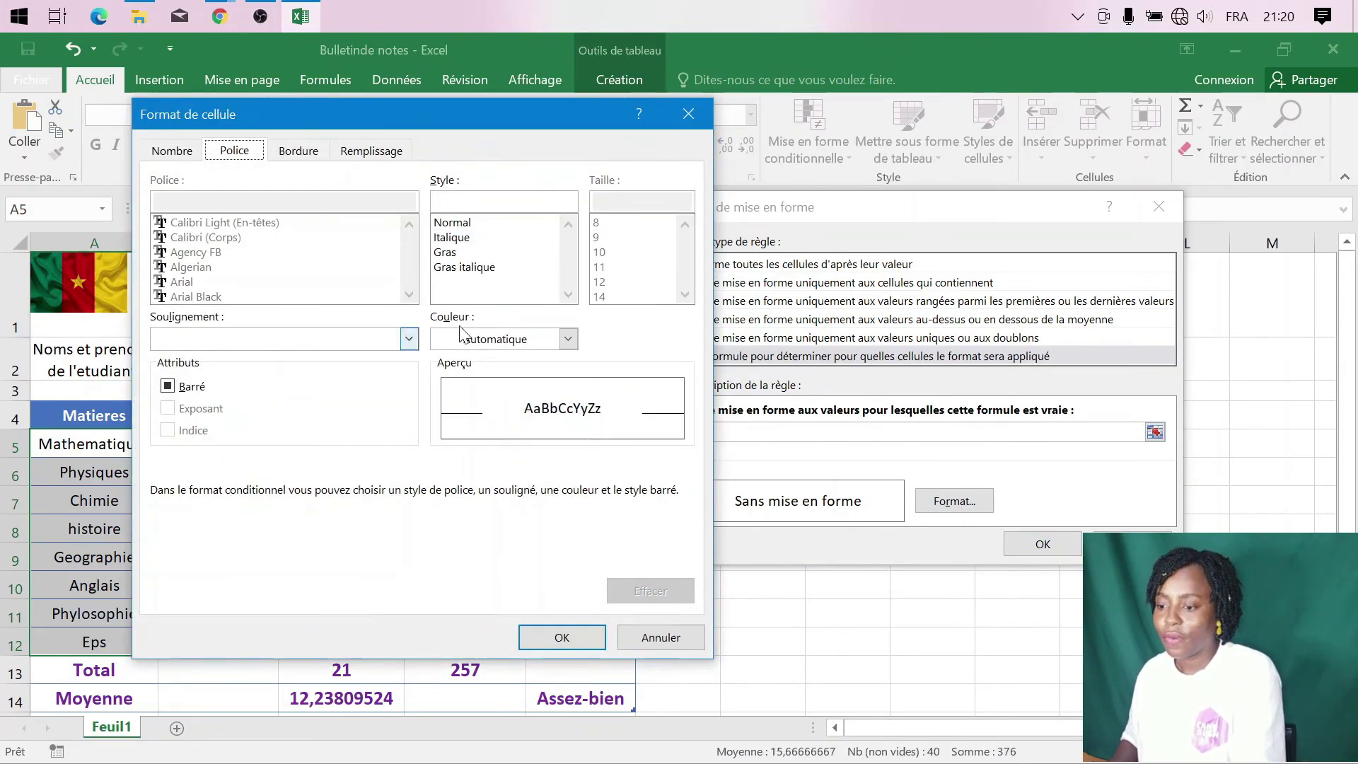
left_click(568, 340)
left_click(438, 406)
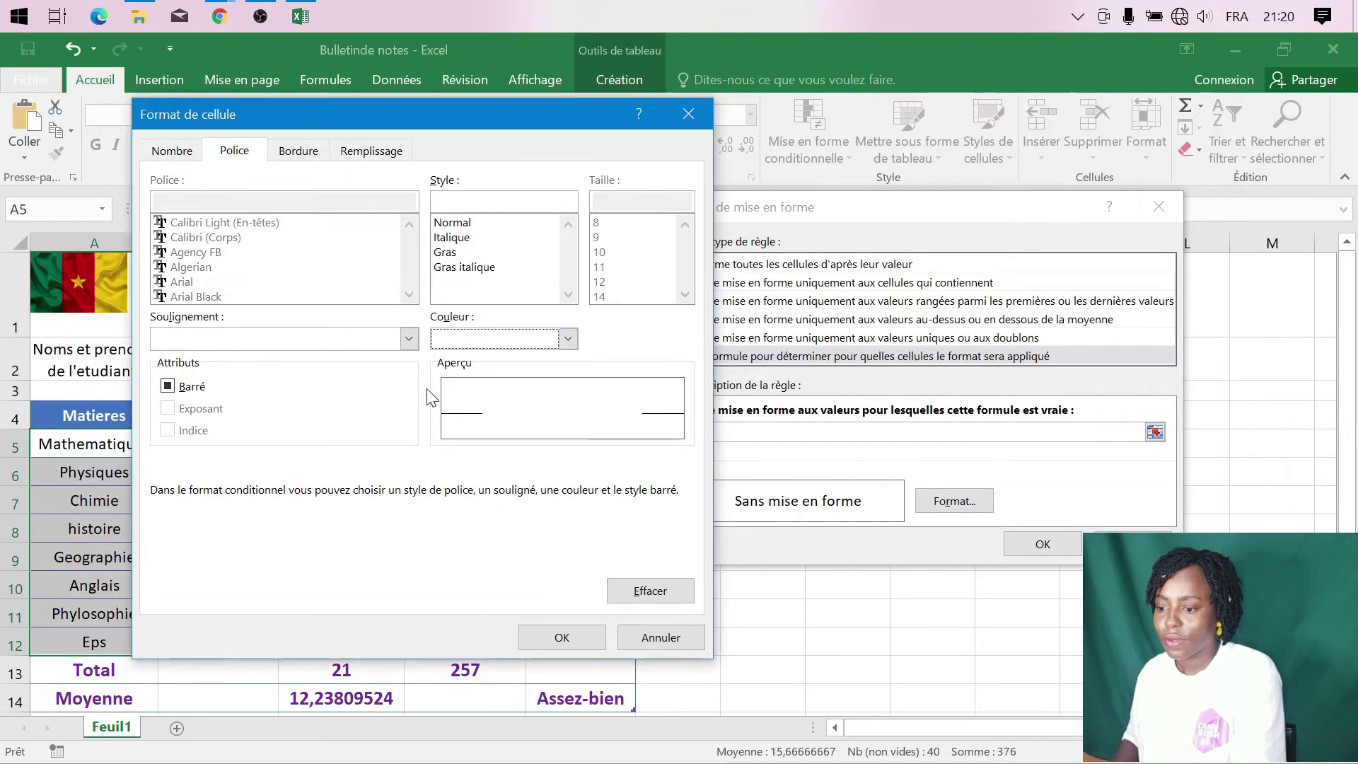
left_click(351, 158)
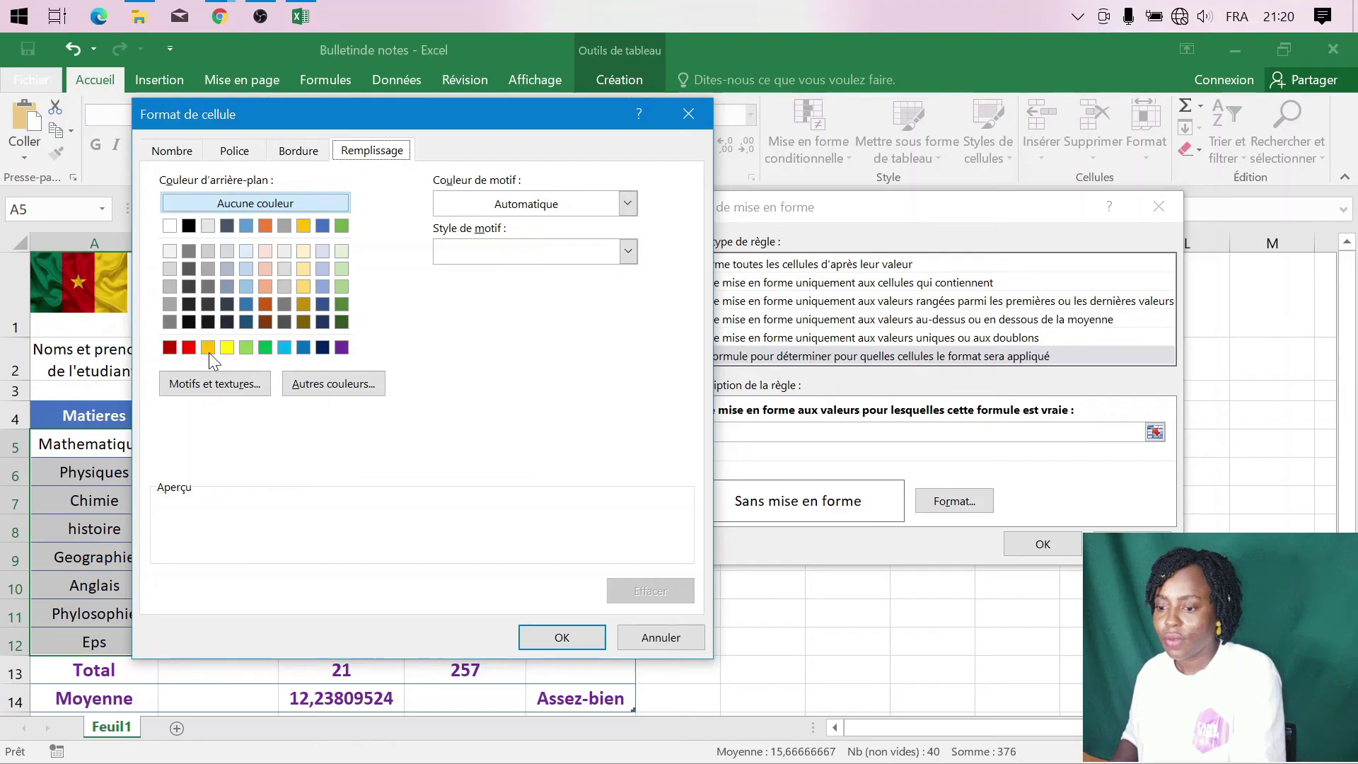
left_click(189, 347)
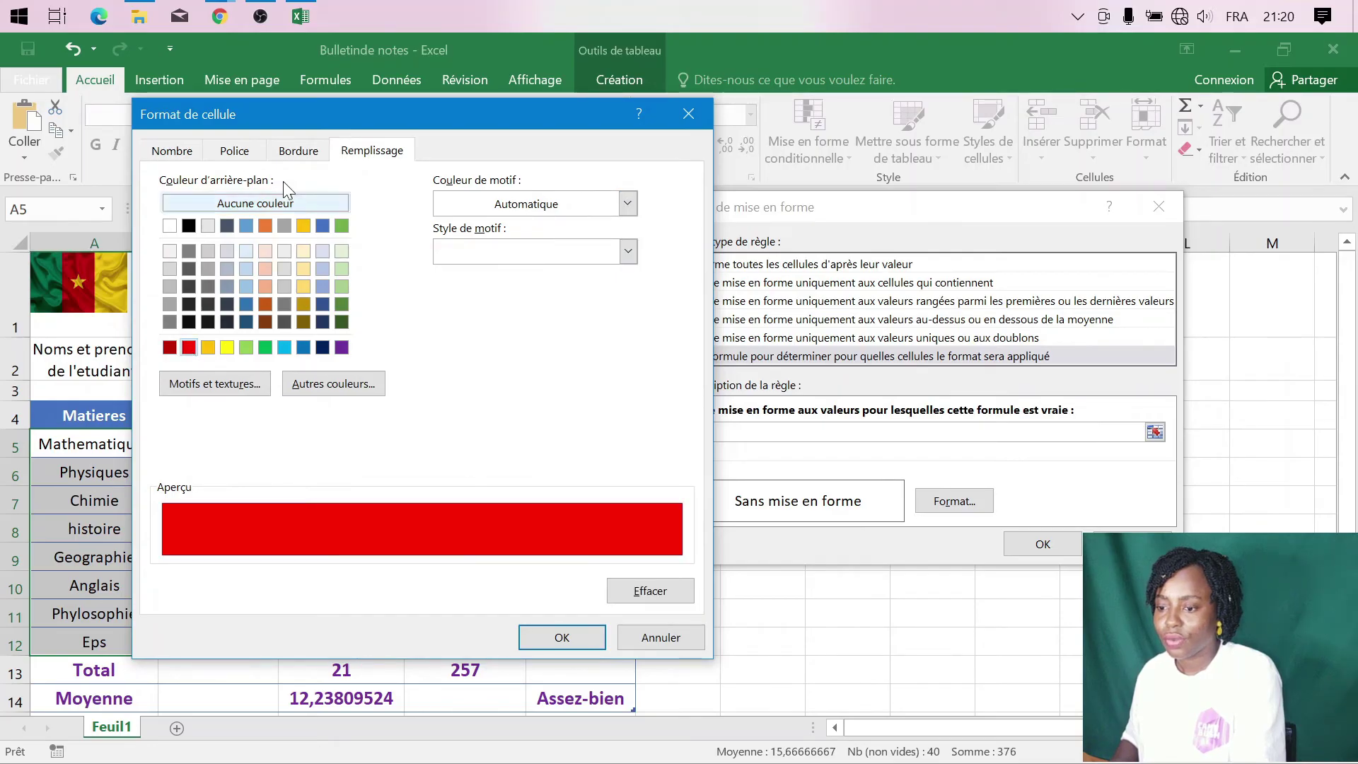
left_click(564, 637)
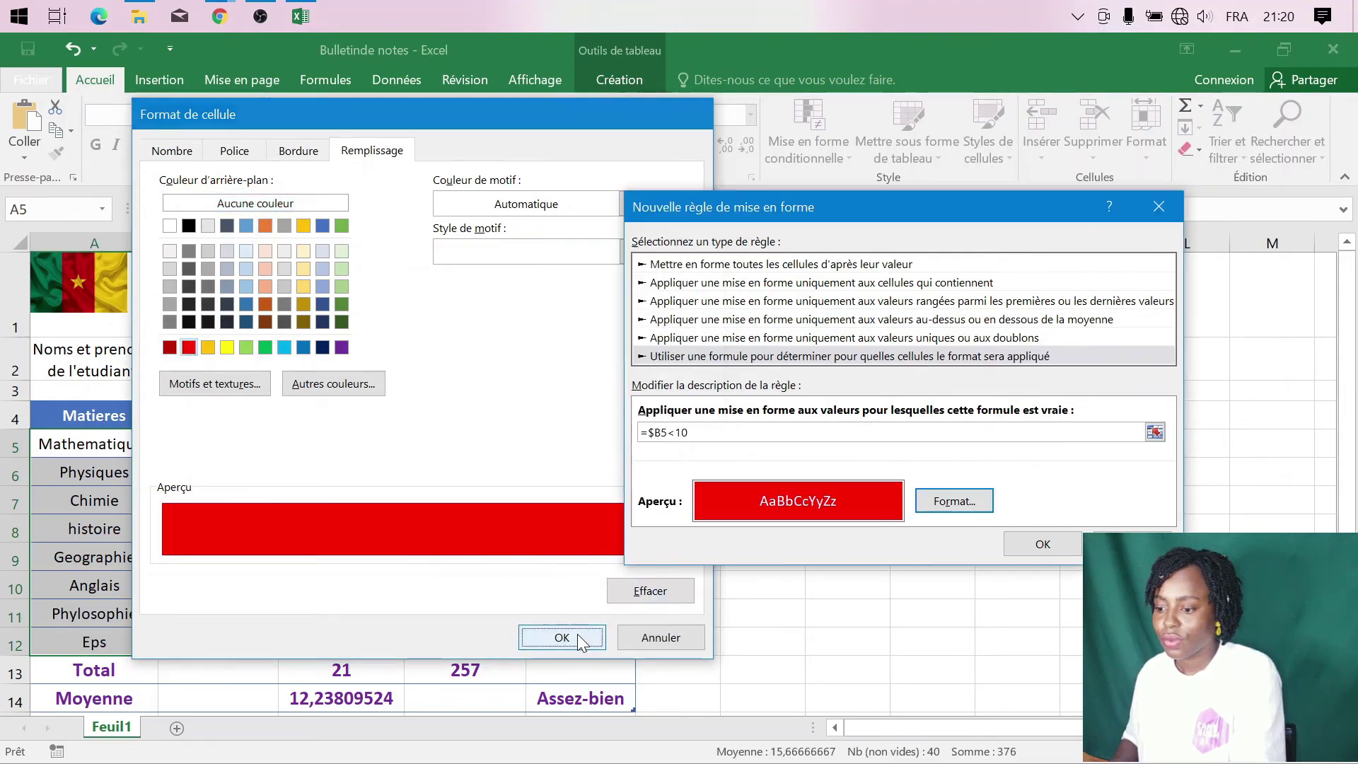
left_click(1043, 544)
left_click(752, 548)
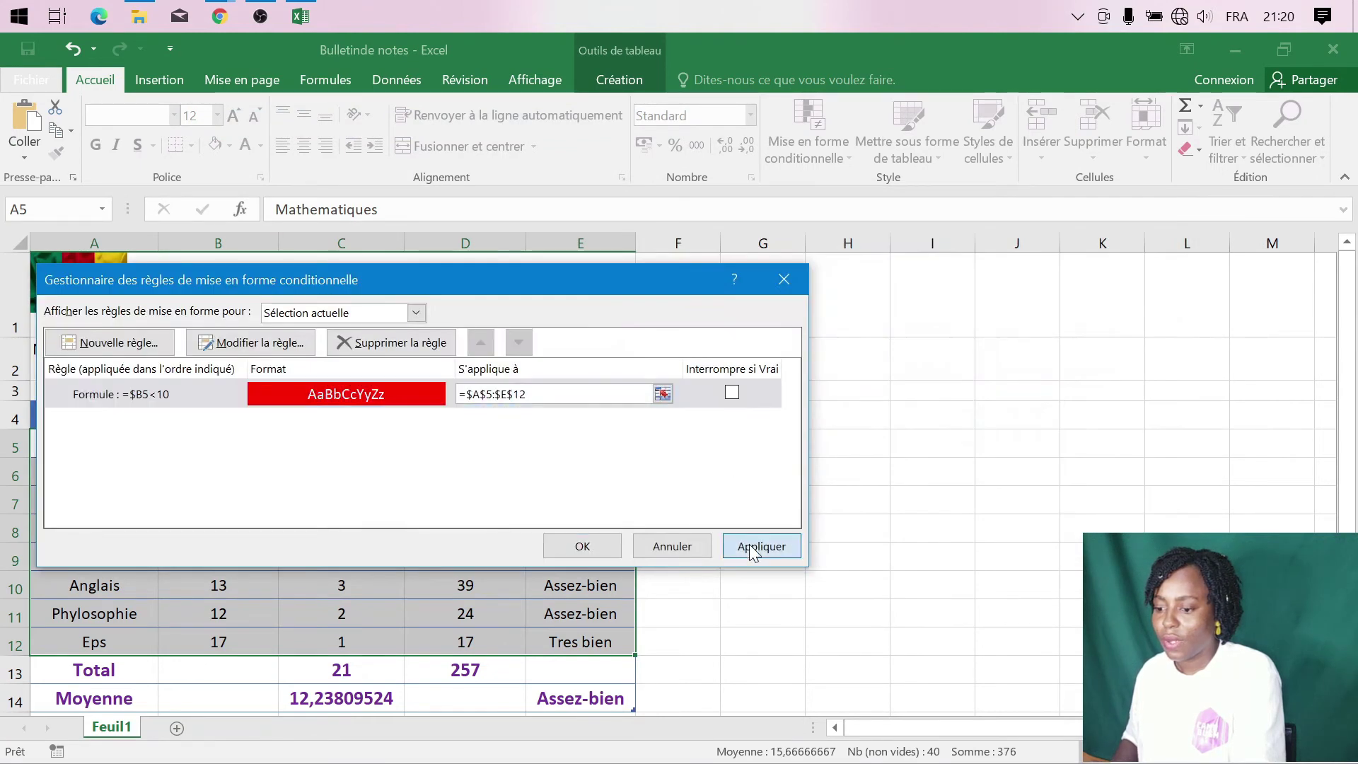
left_click_drag(378, 278, 913, 288)
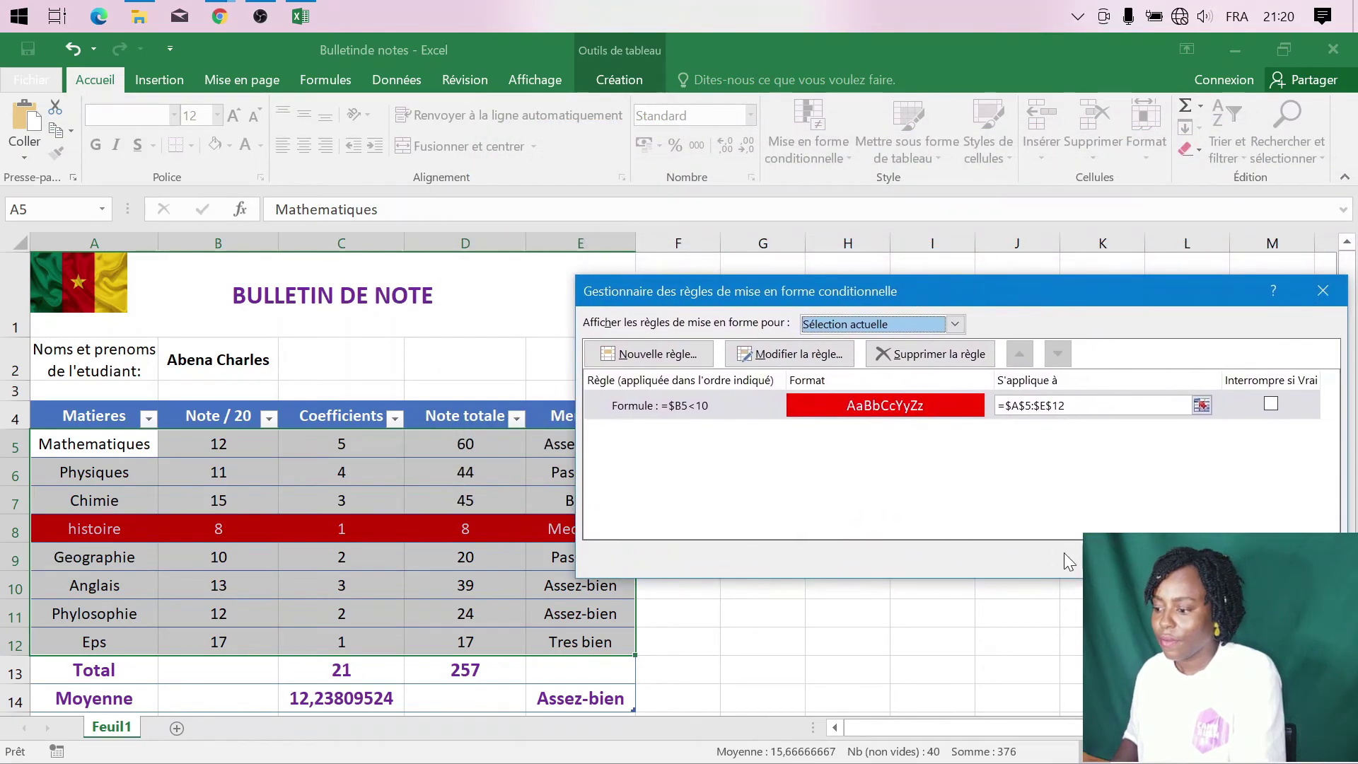
left_click(1119, 559)
left_click(669, 581)
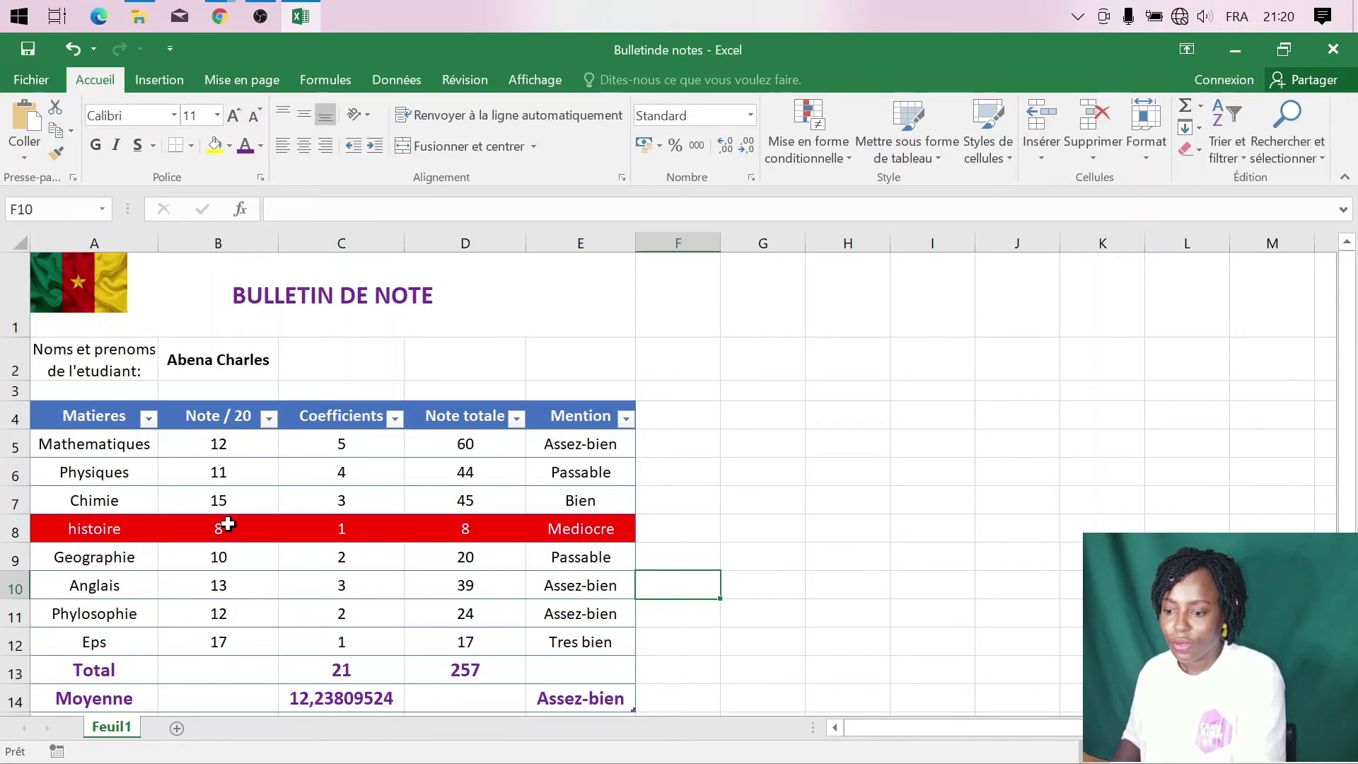
left_click(226, 473)
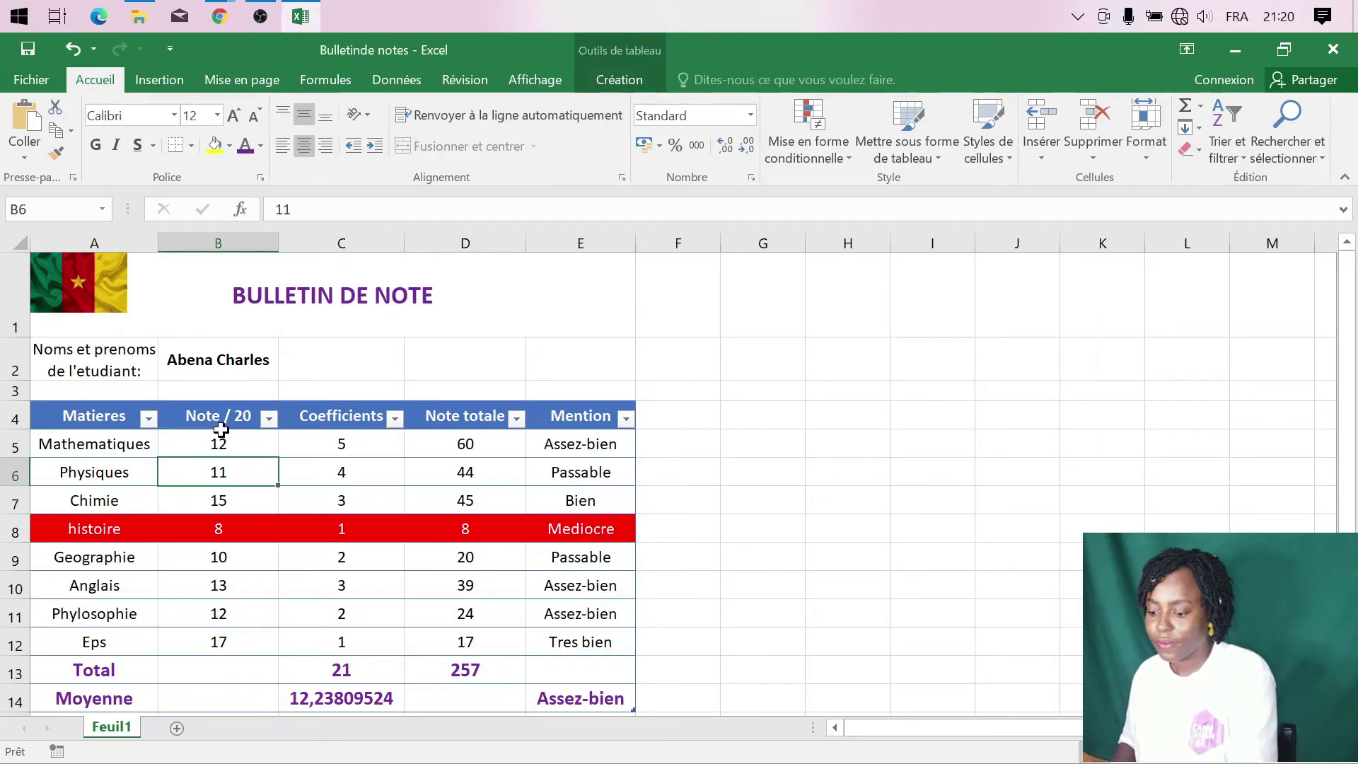
type("5")
left_click(223, 557)
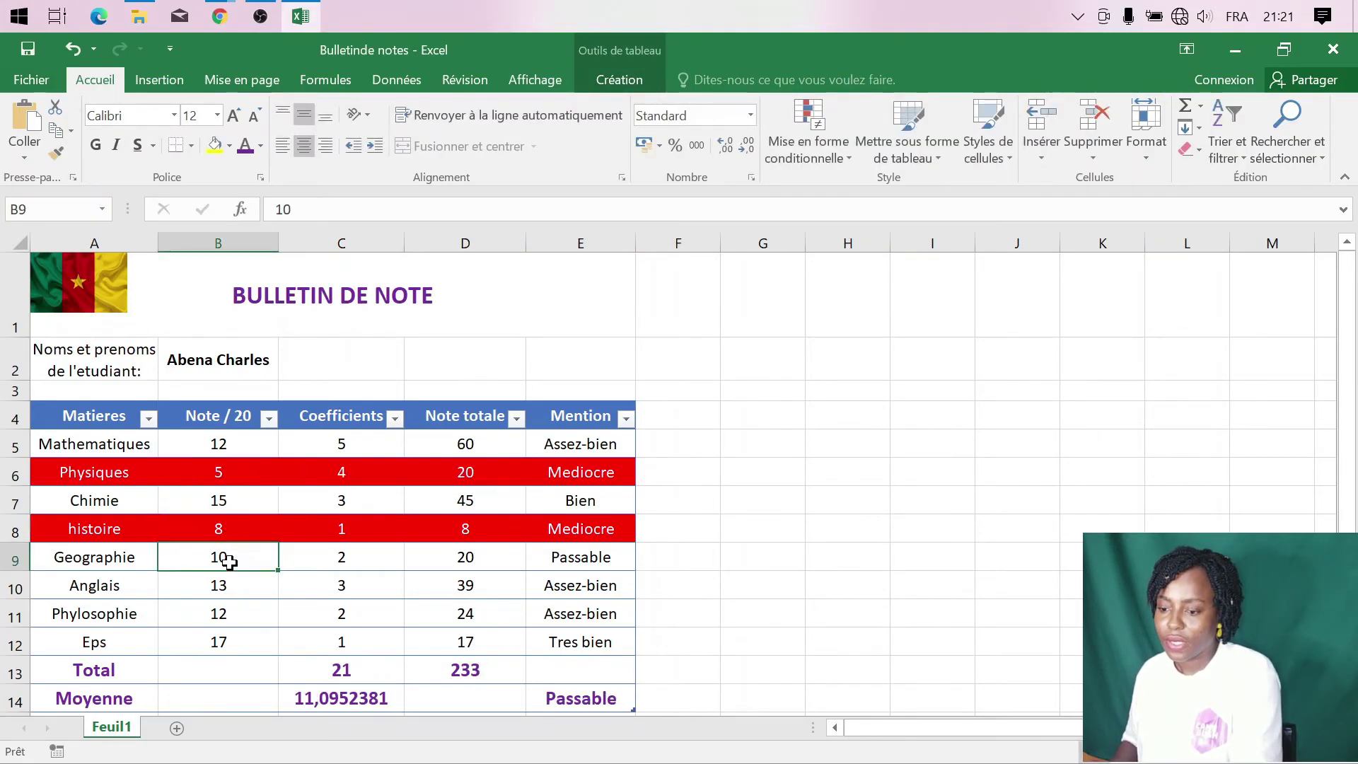
left_click(217, 474)
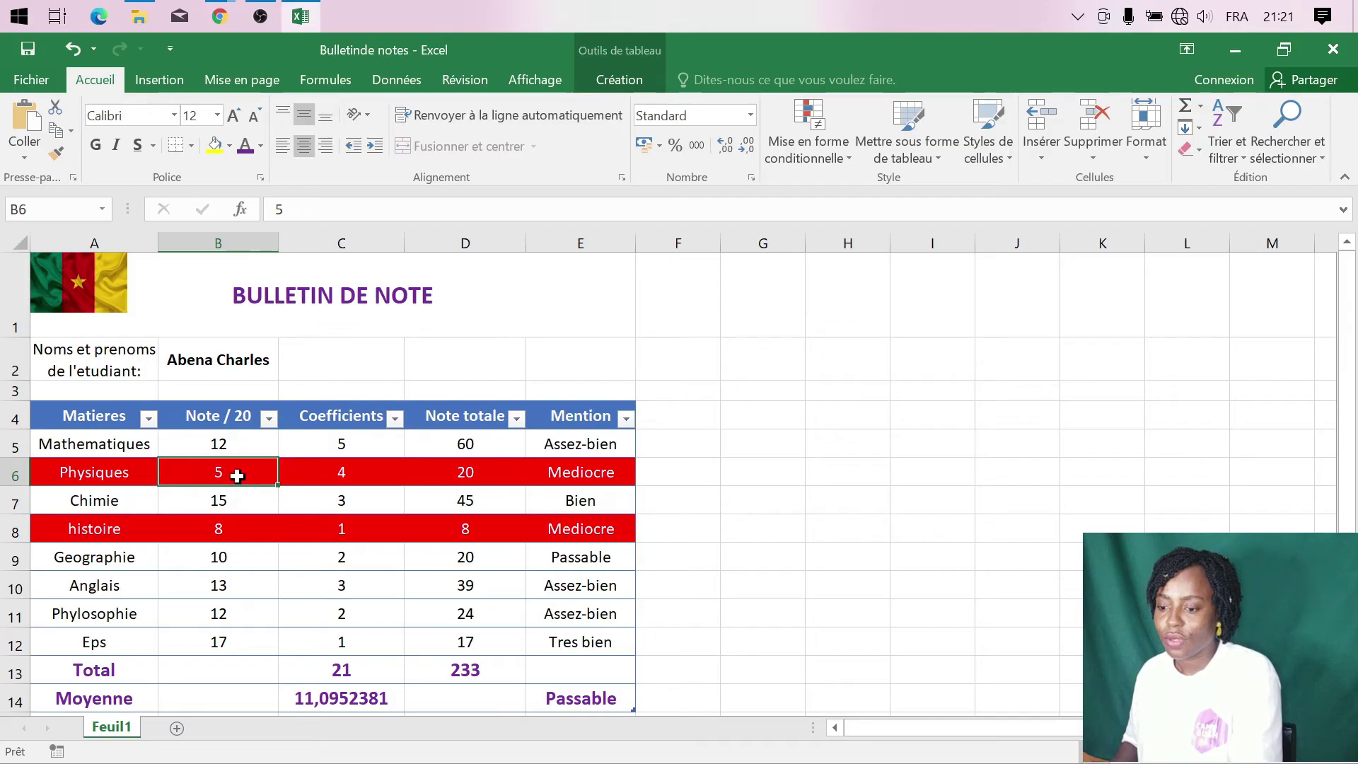
type("11")
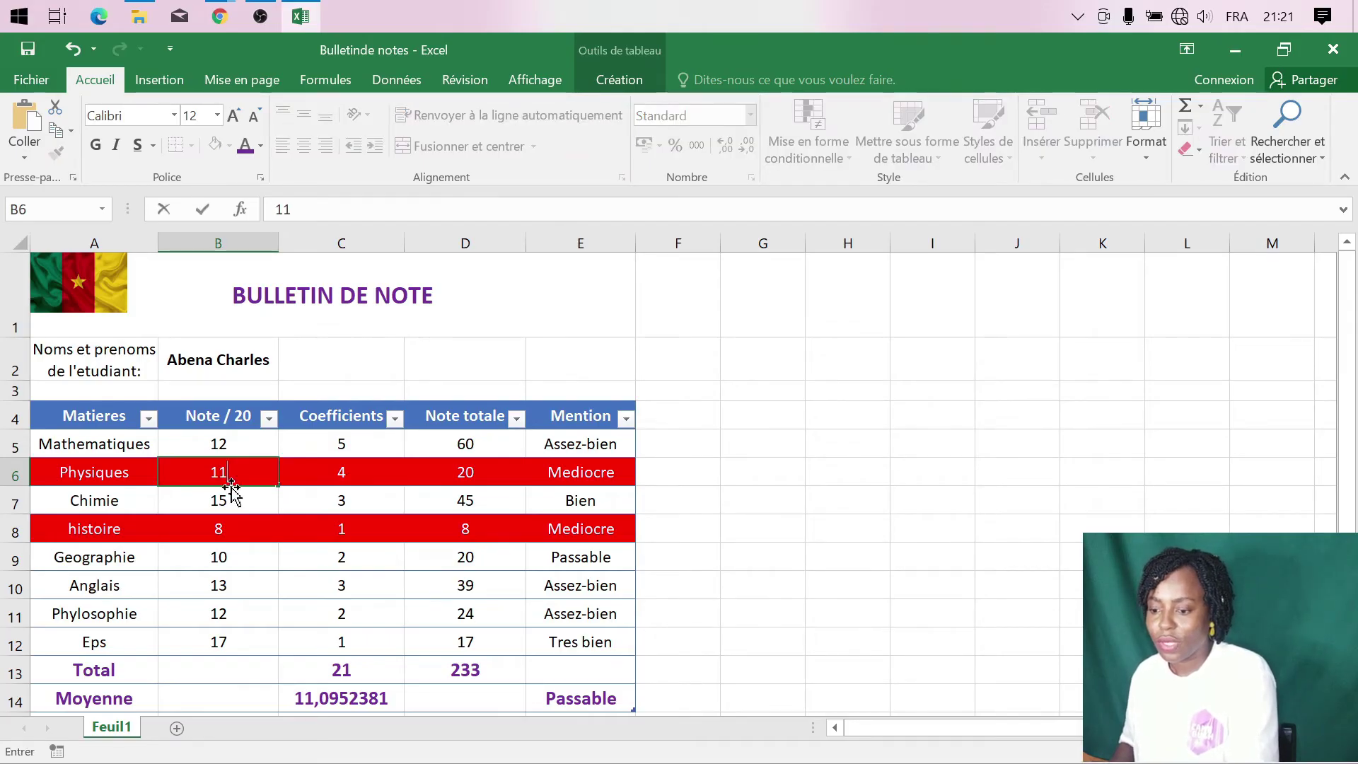
left_click(245, 503)
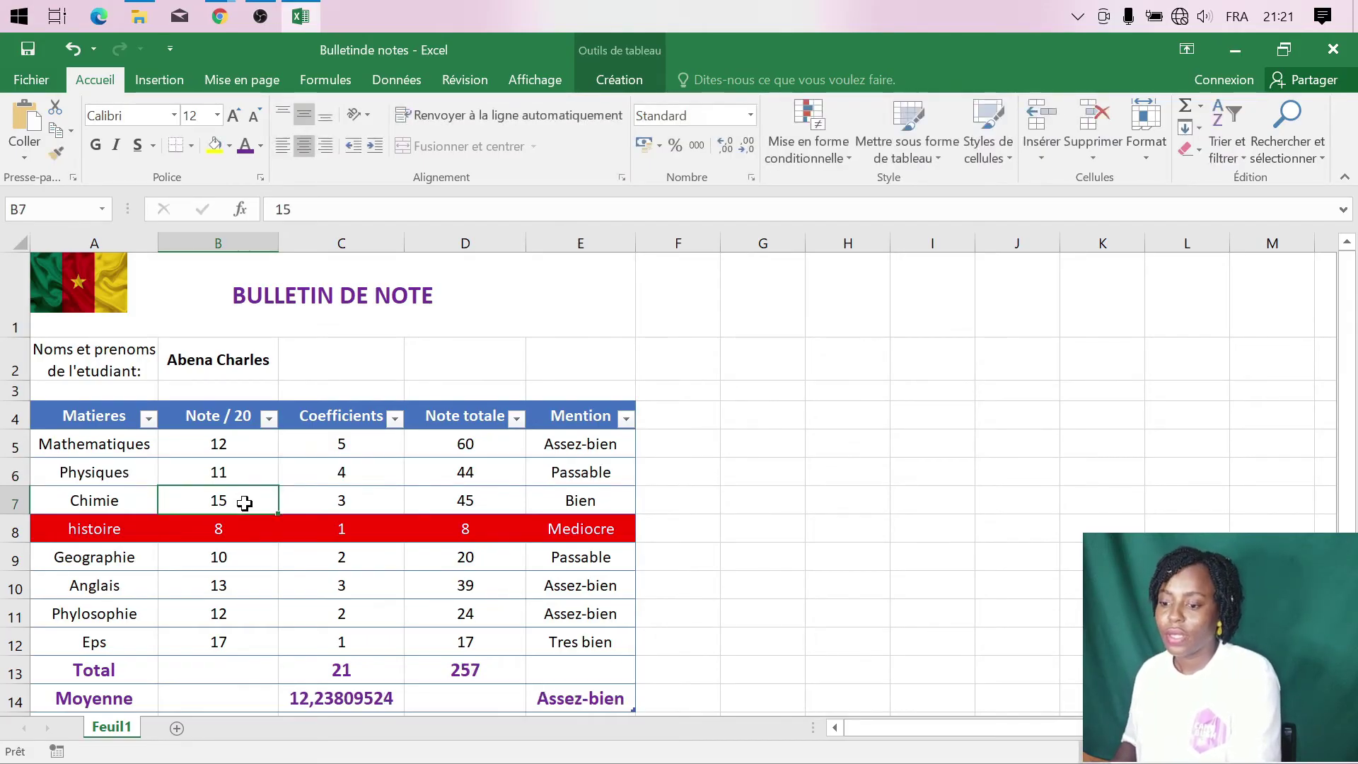
left_click(192, 591)
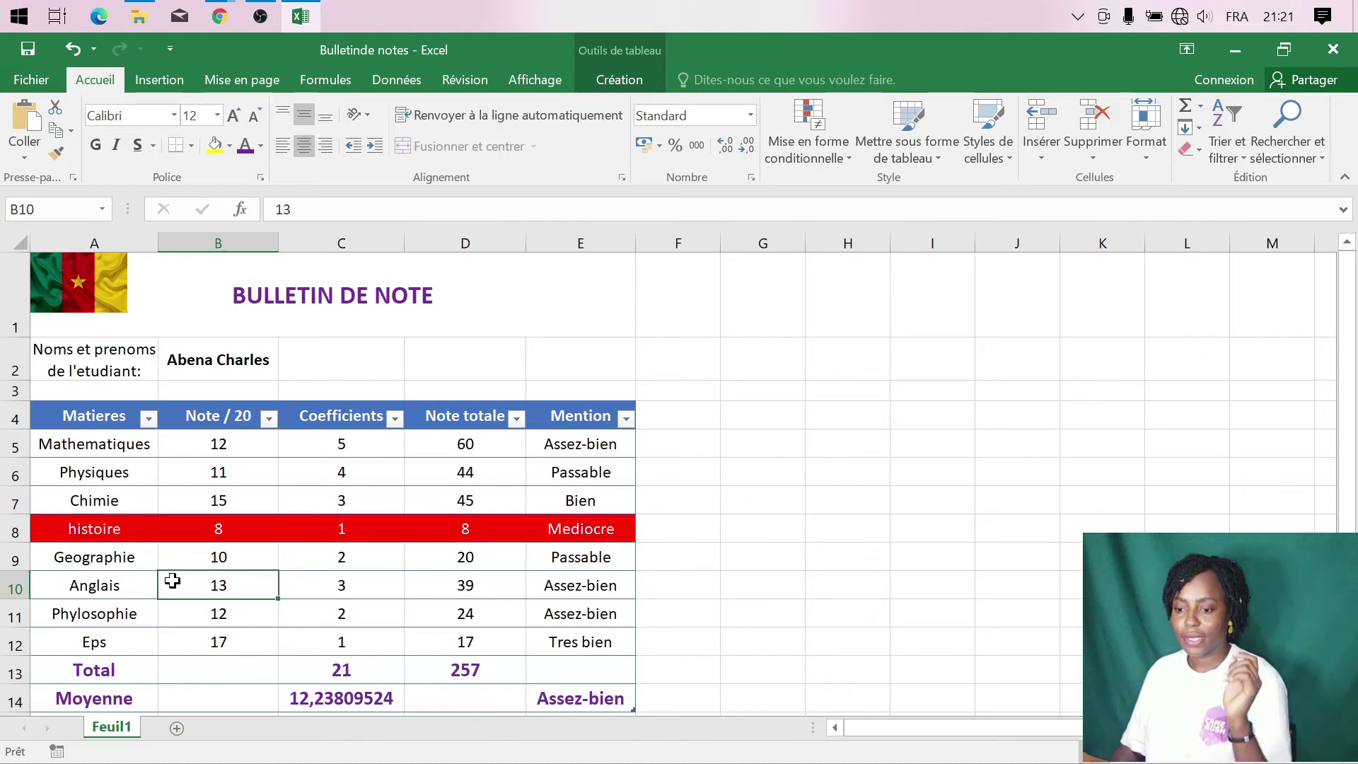
scroll(219, 542, "down", 1)
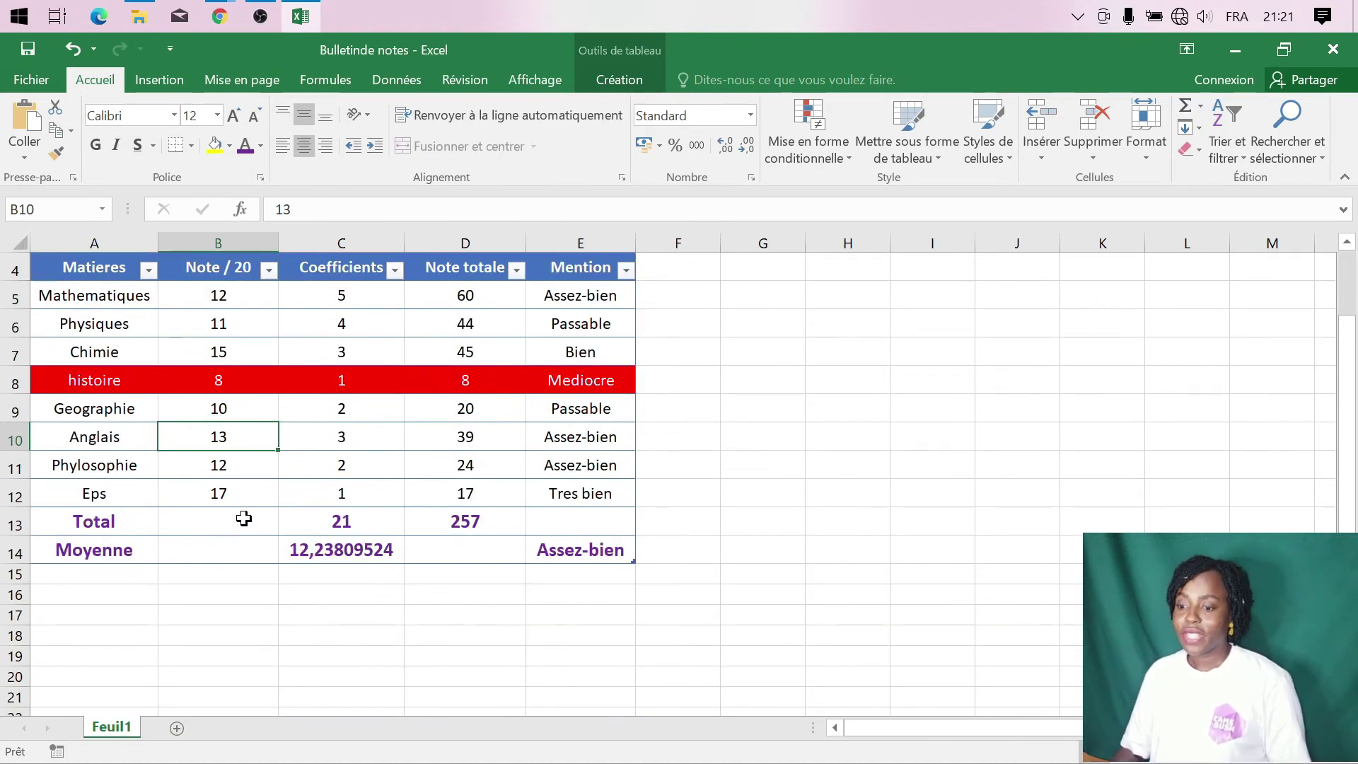
- Rename the Feuil1 tab to the first student's first name
scroll(244, 518, "up", 1)
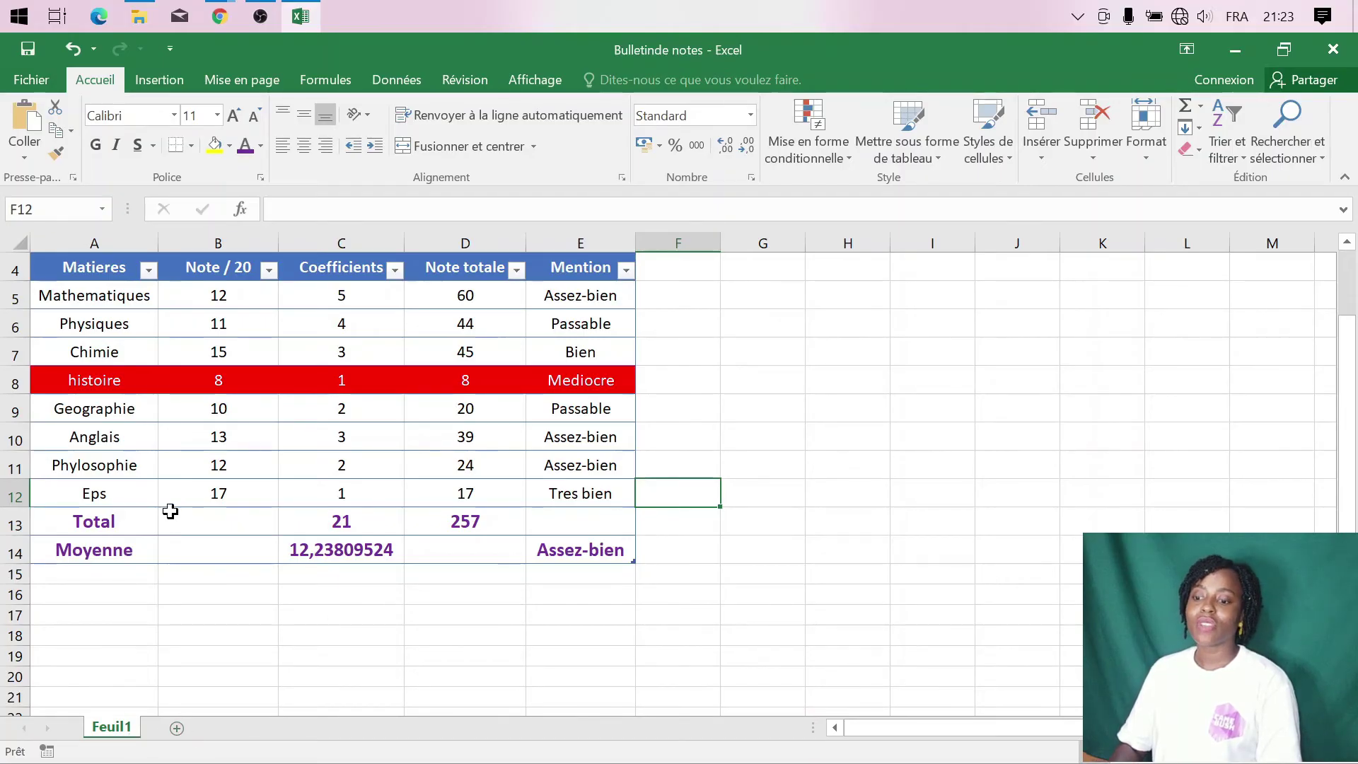
scroll(212, 498, "up", 1)
scroll(210, 481, "up", 1)
scroll(184, 488, "down", 1)
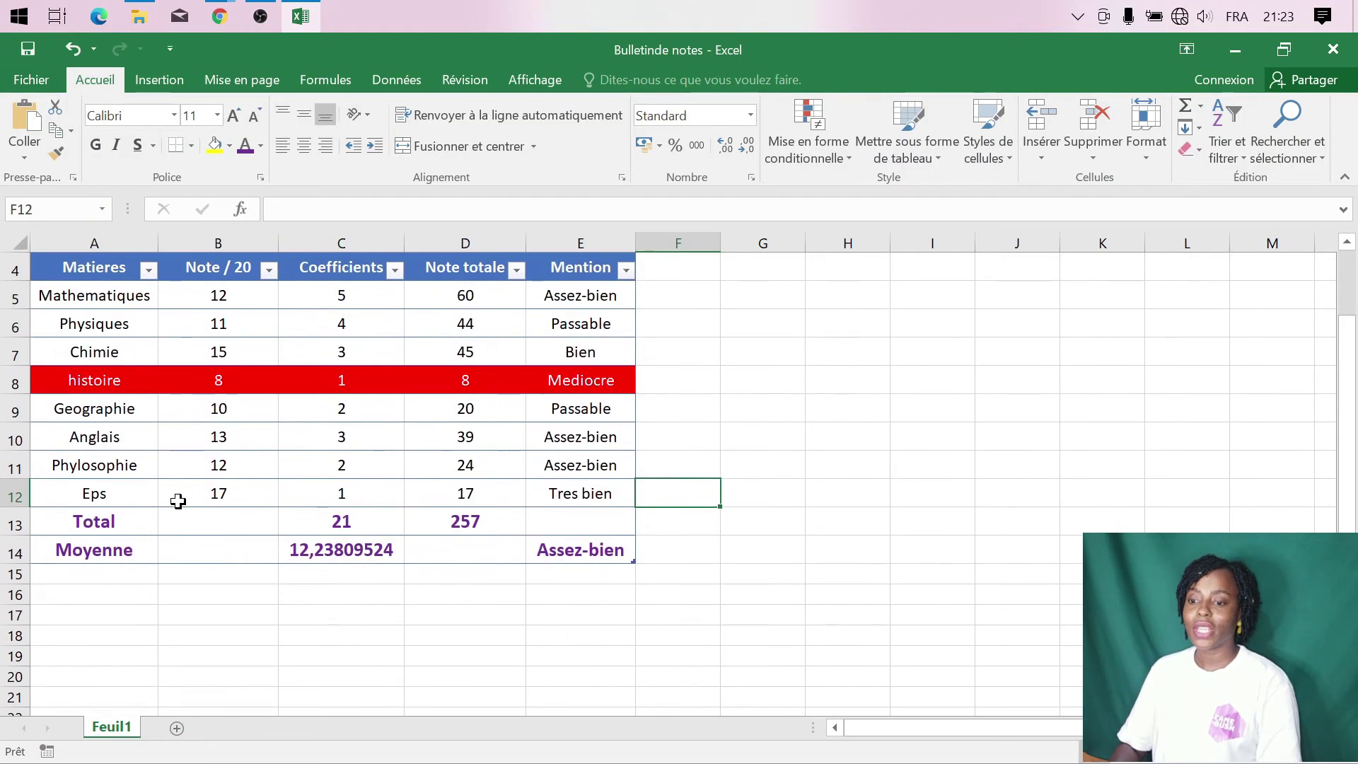
right_click(120, 730)
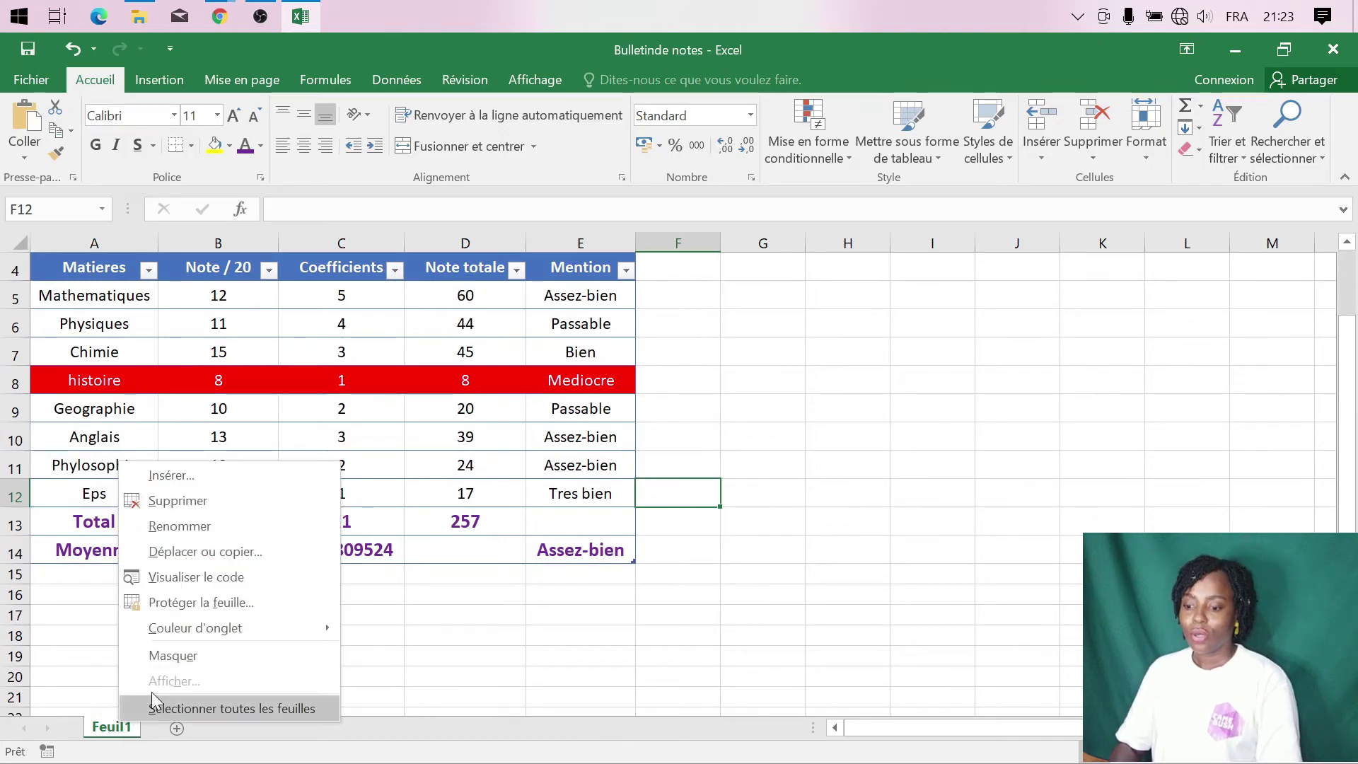
left_click(189, 525)
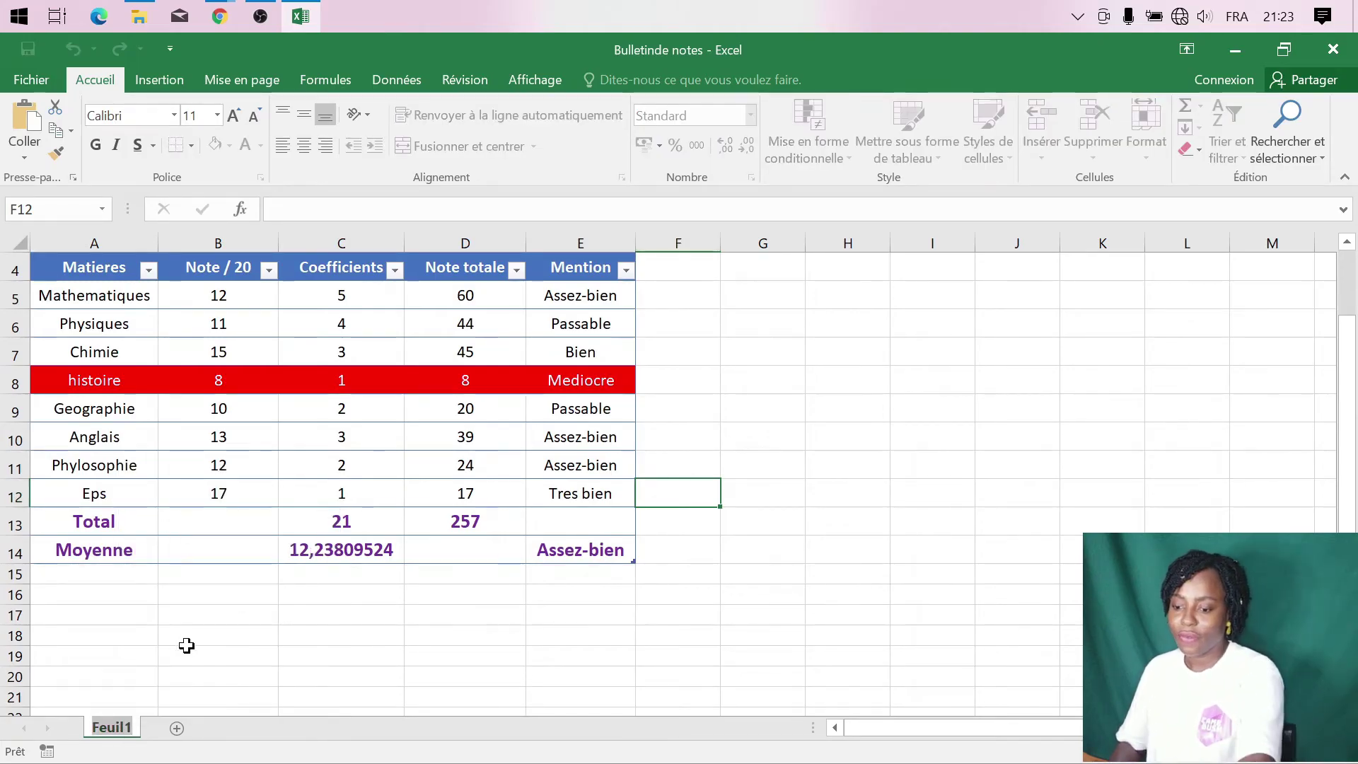
type("Abena")
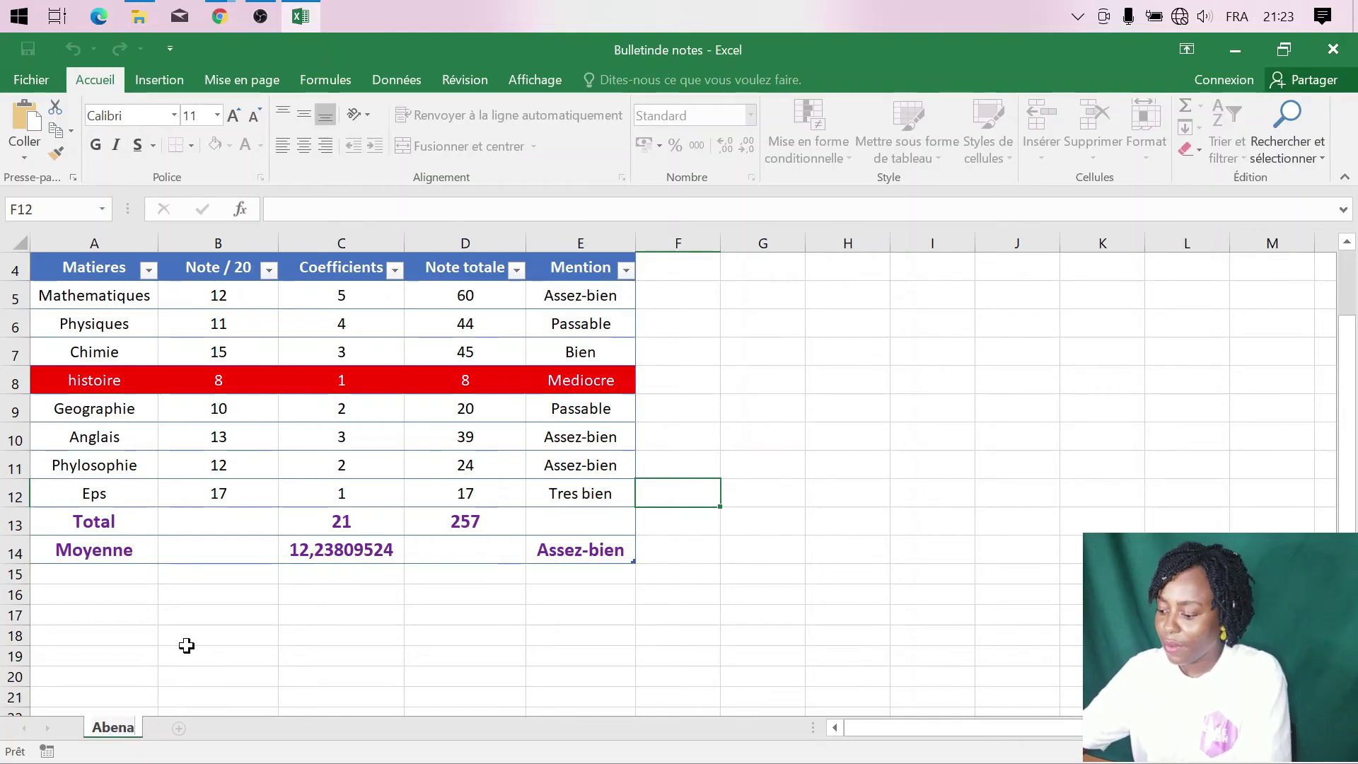
key("Return")
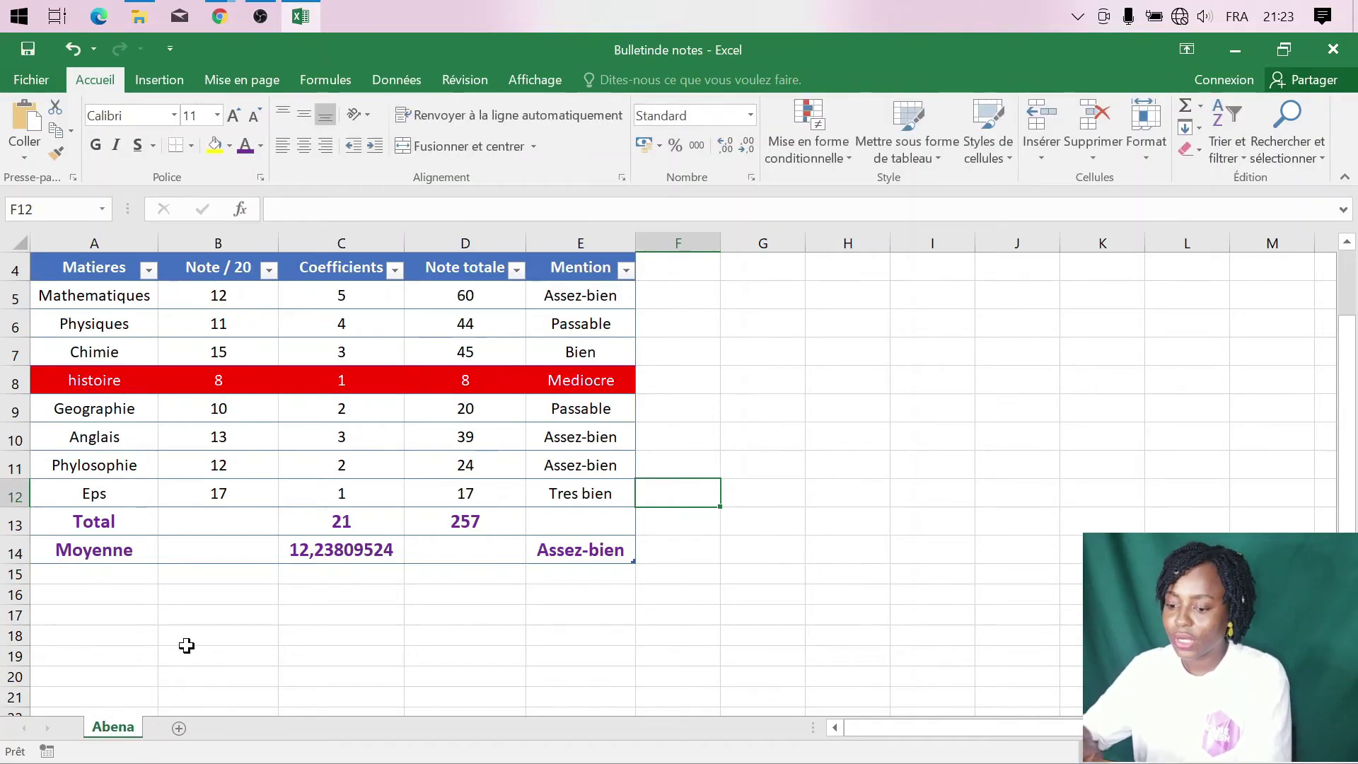
scroll(202, 643, "down", 1)
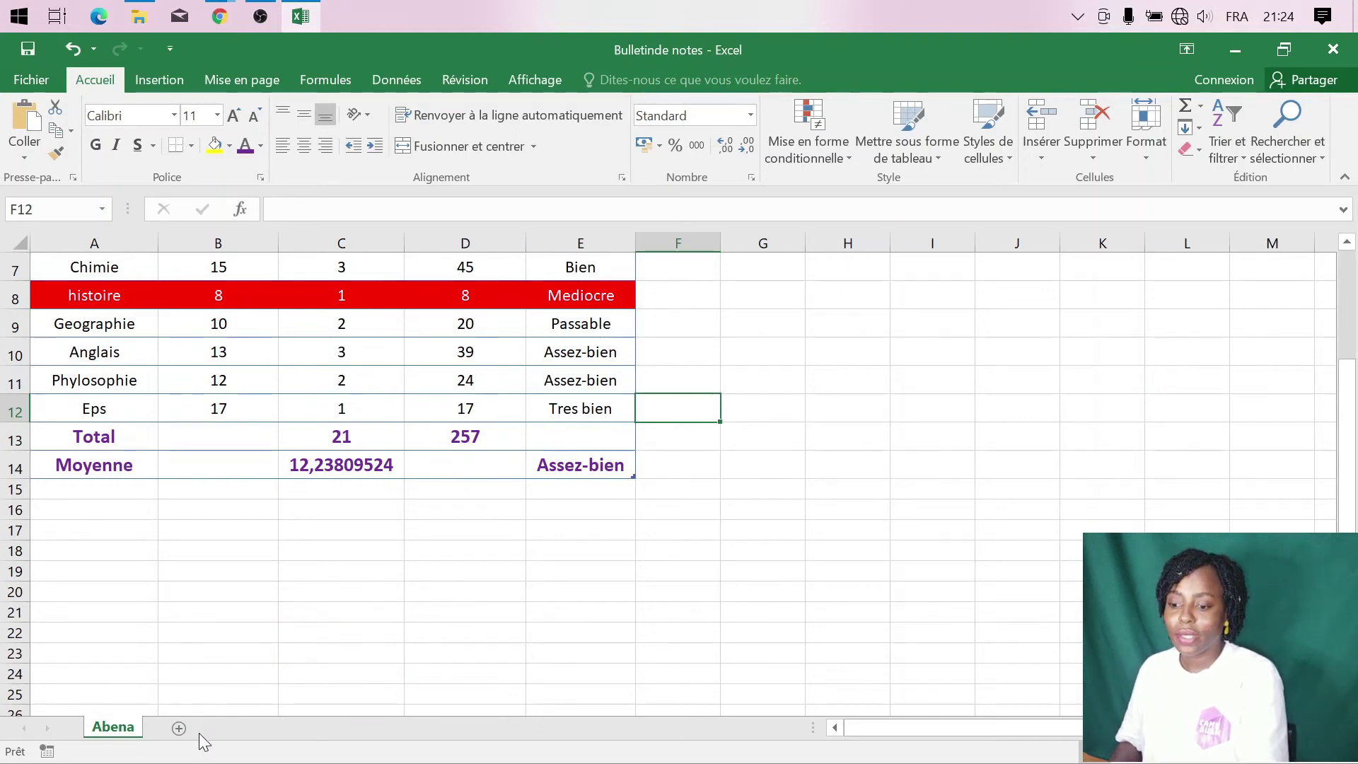
- Add two new sheets and rename the second one to the second student's surname
left_click(180, 734)
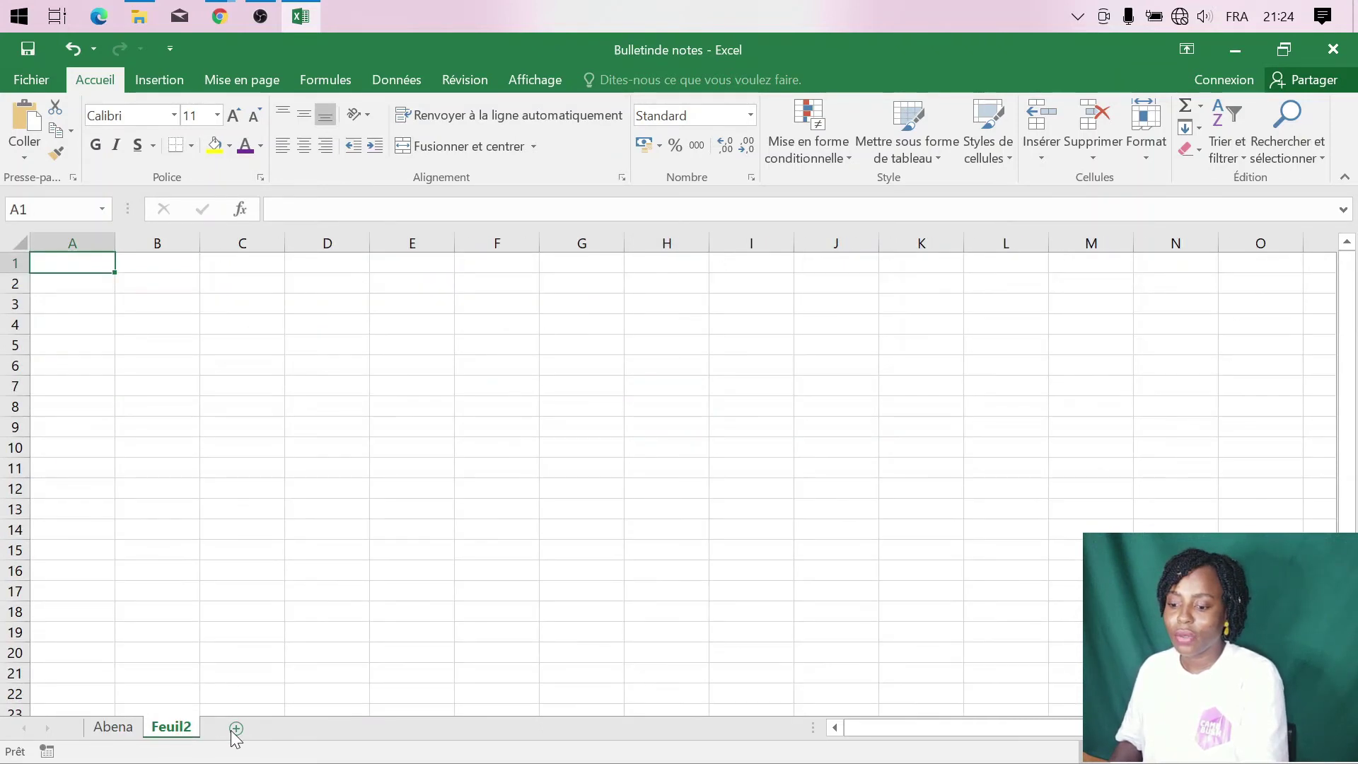
left_click(278, 728)
right_click(177, 729)
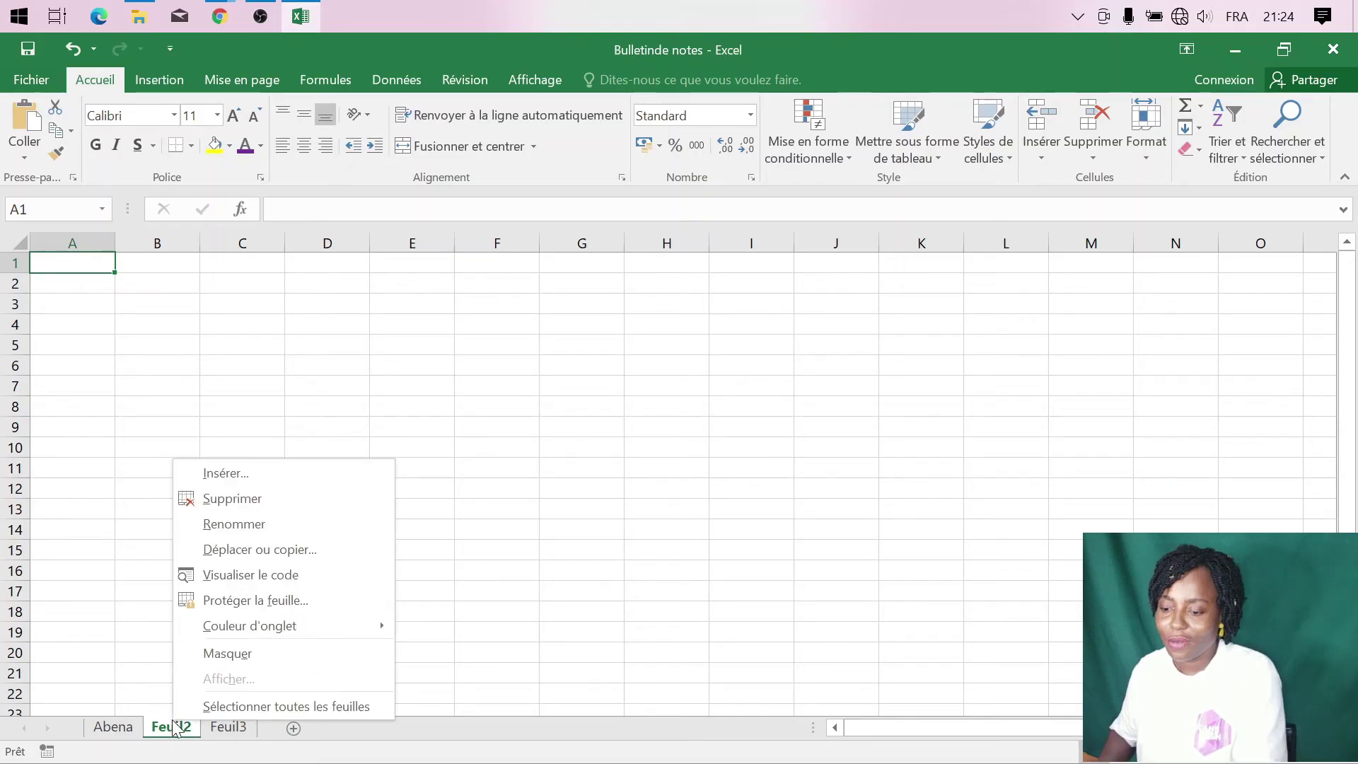
left_click(261, 519)
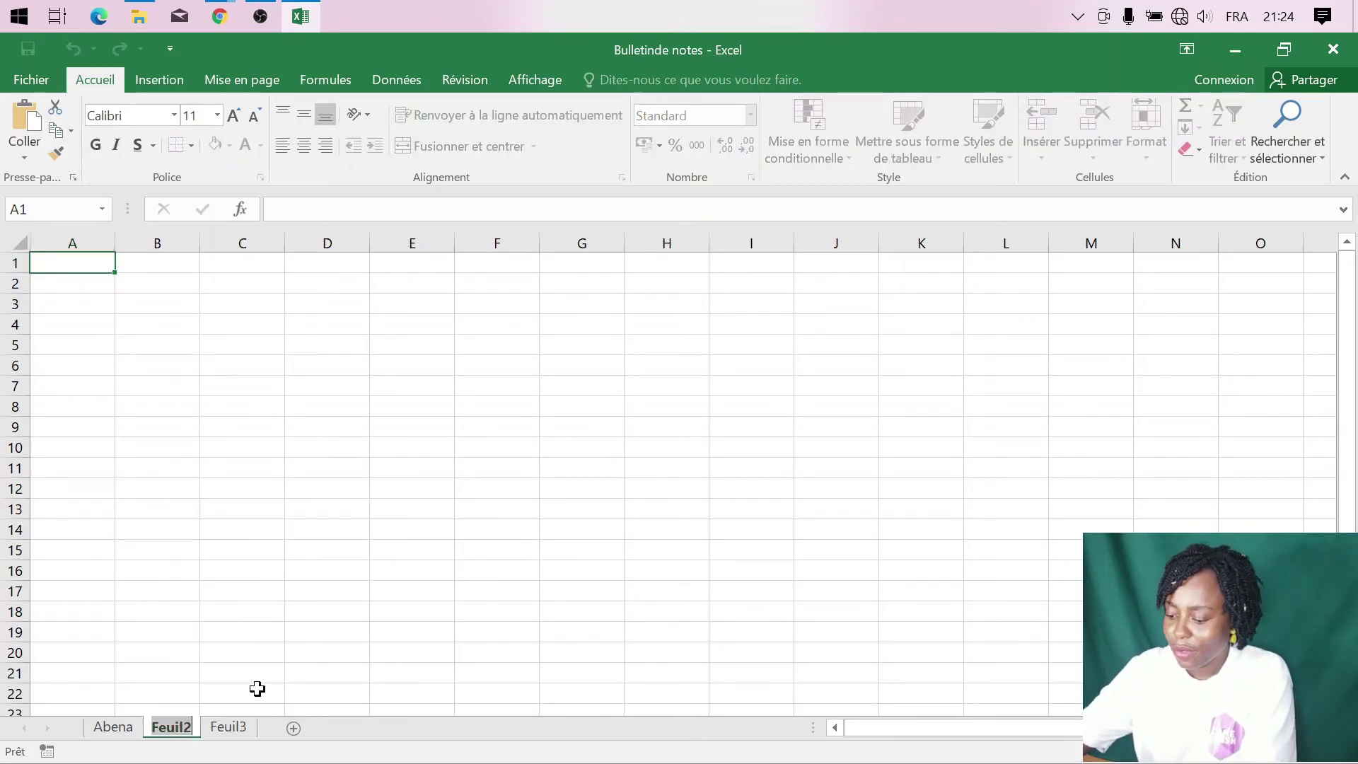
type("J")
key("BackSpace")
type("K")
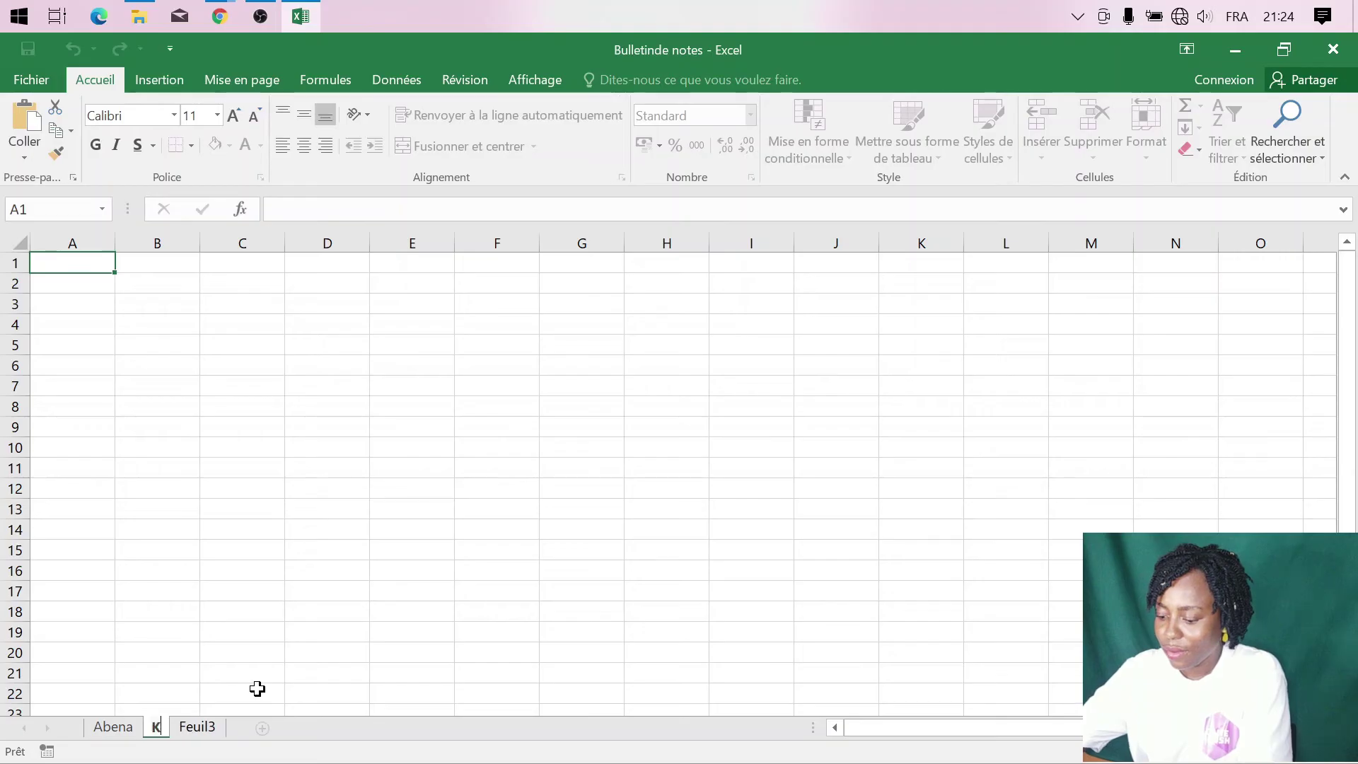
type("enfack")
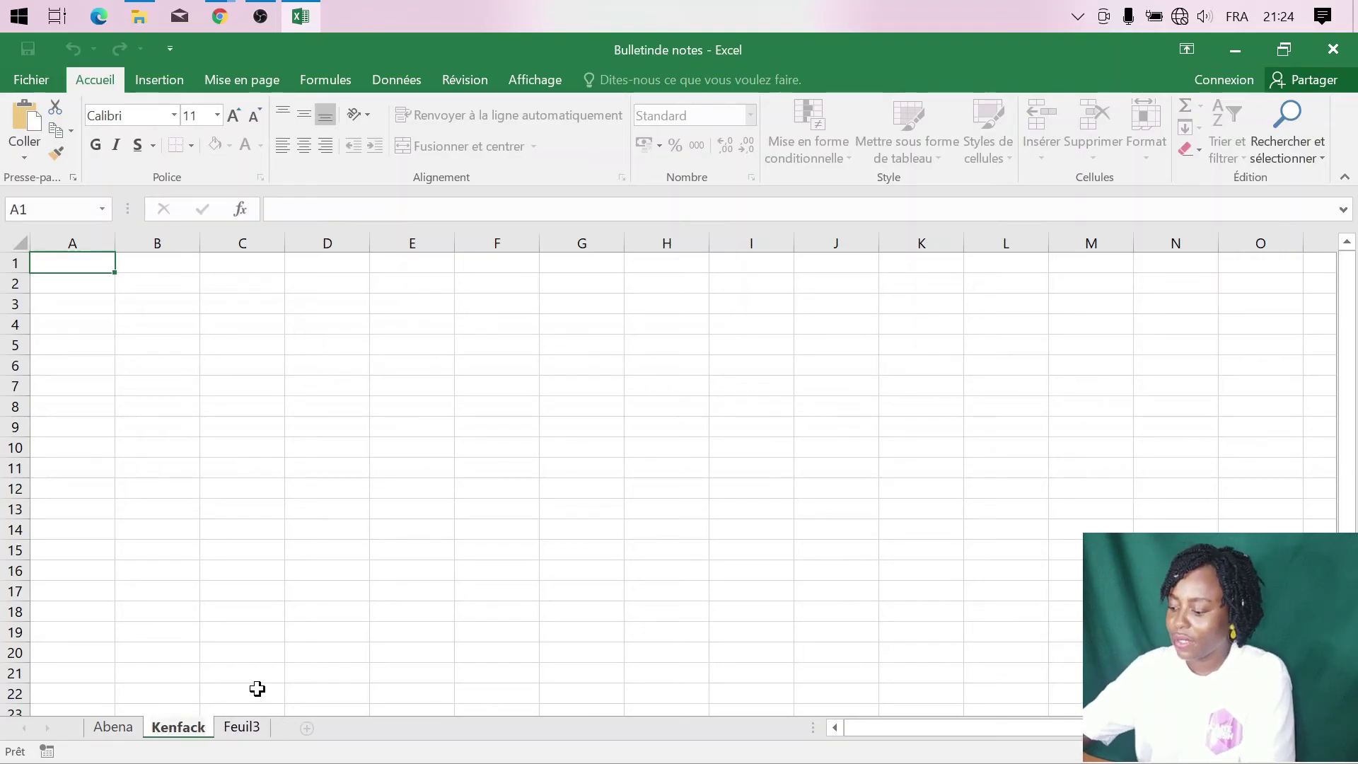
key("Return")
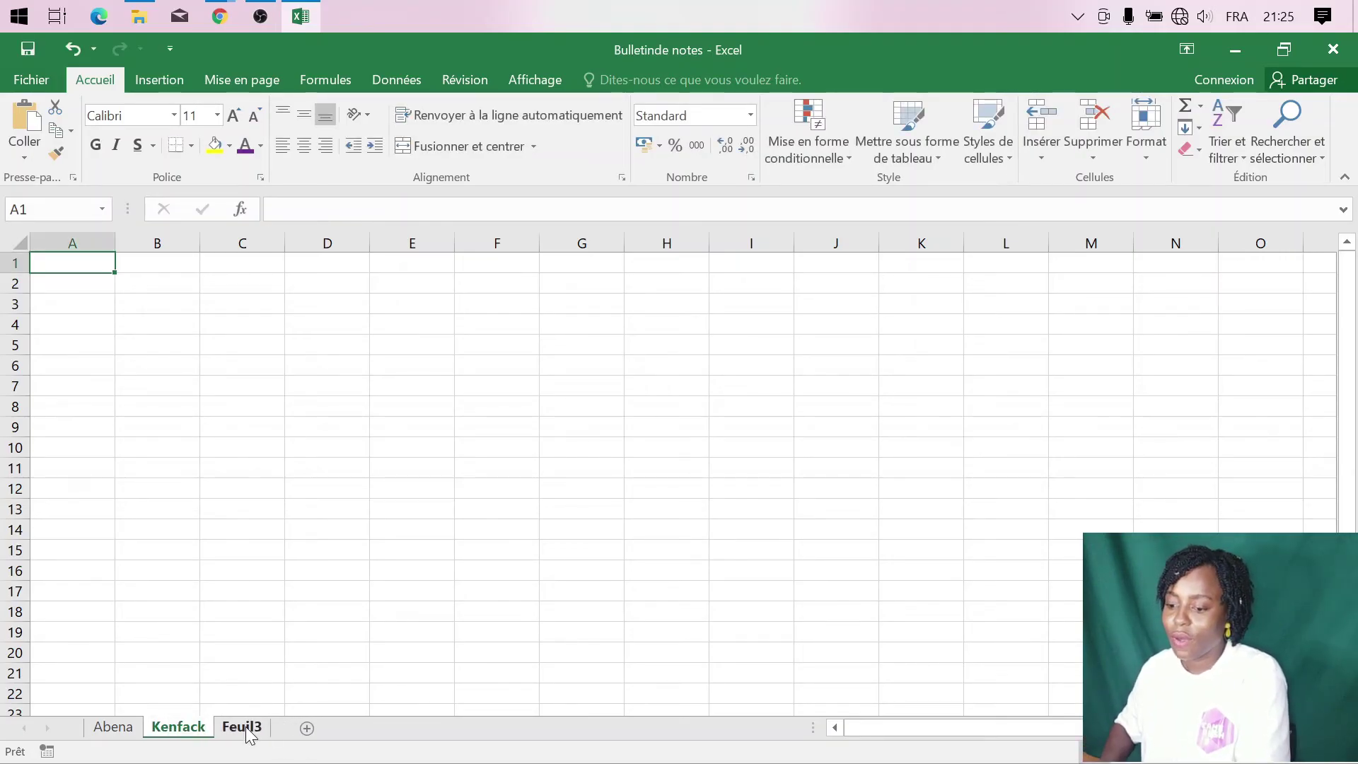
- Rename the third sheet to the third student's surname and return to the first student's sheet
right_click(249, 732)
left_click(349, 532)
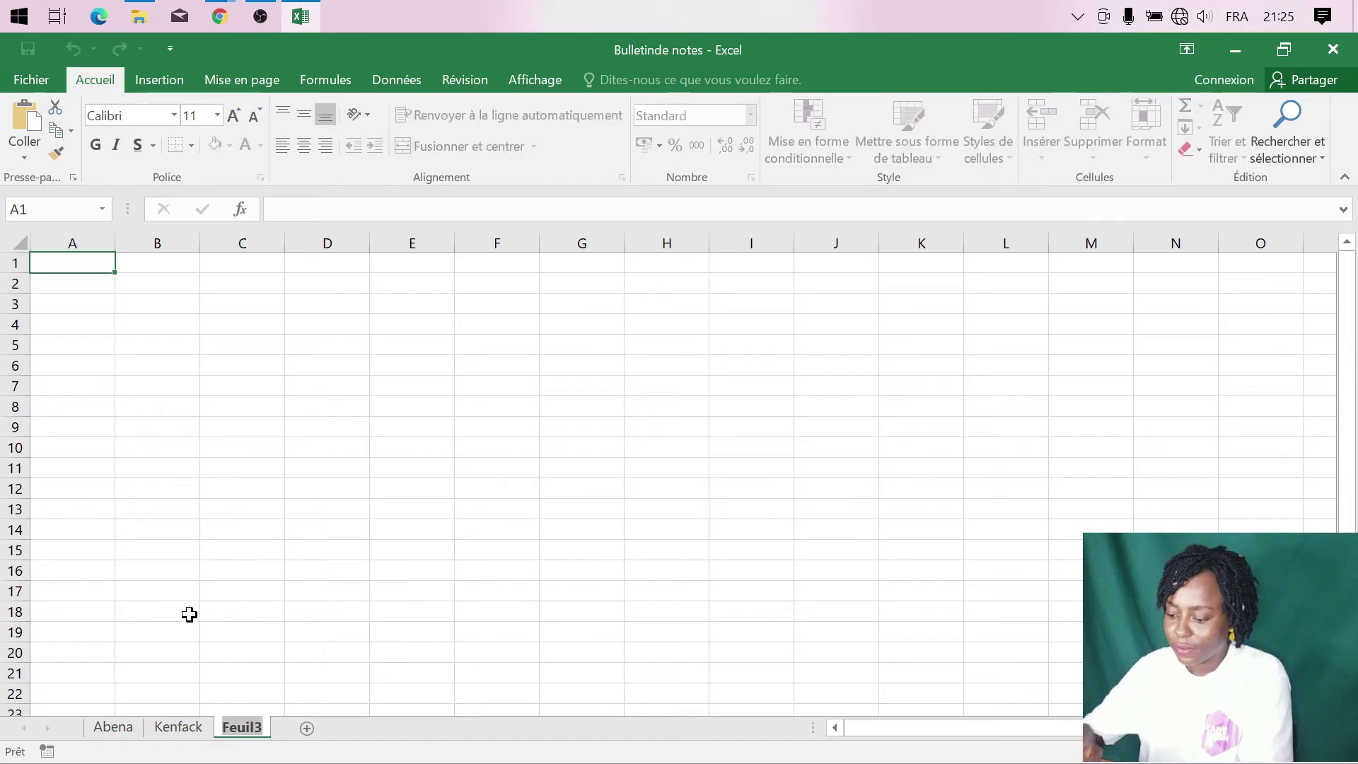
type("Ngono")
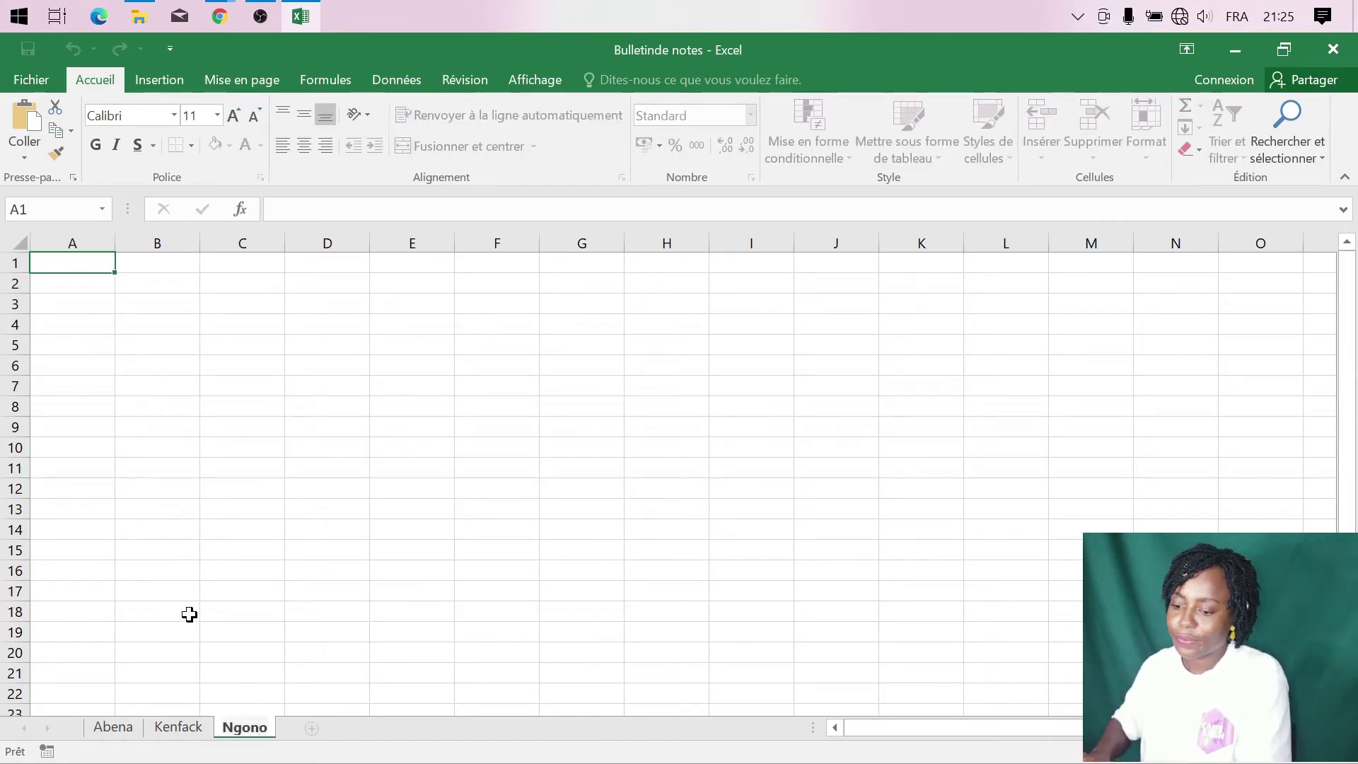
key("Return")
left_click(113, 729)
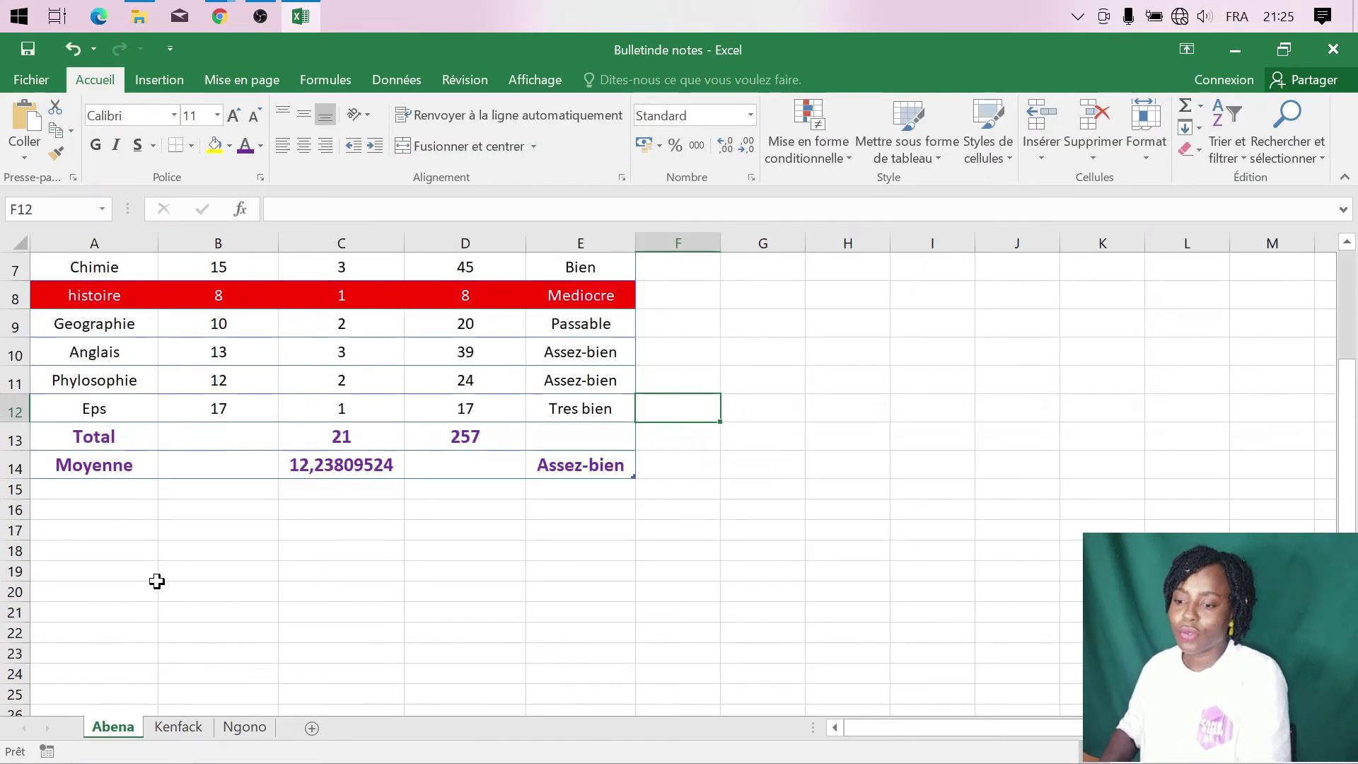
- Copy the report card A1:E14 and paste it onto the second student's sheet
scroll(157, 581, "up", 2)
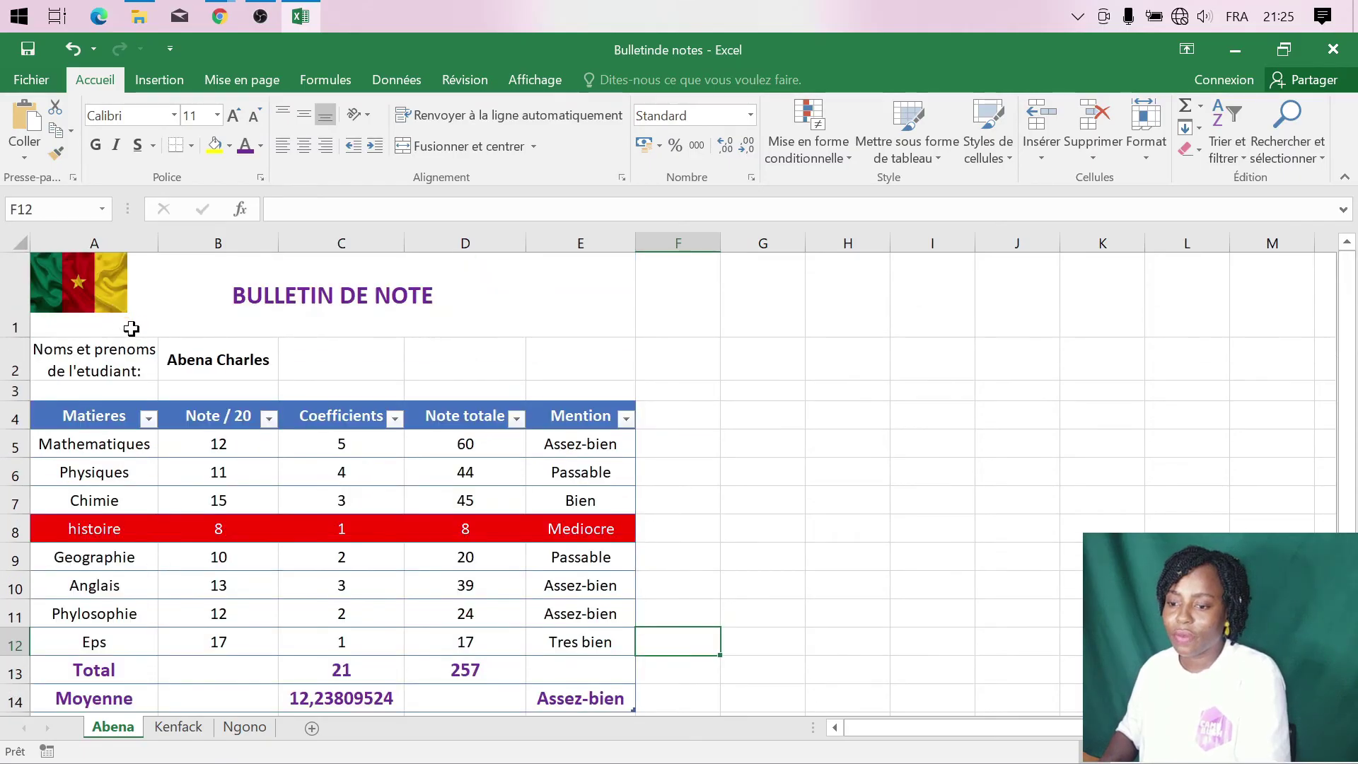
left_click_drag(131, 328, 231, 348)
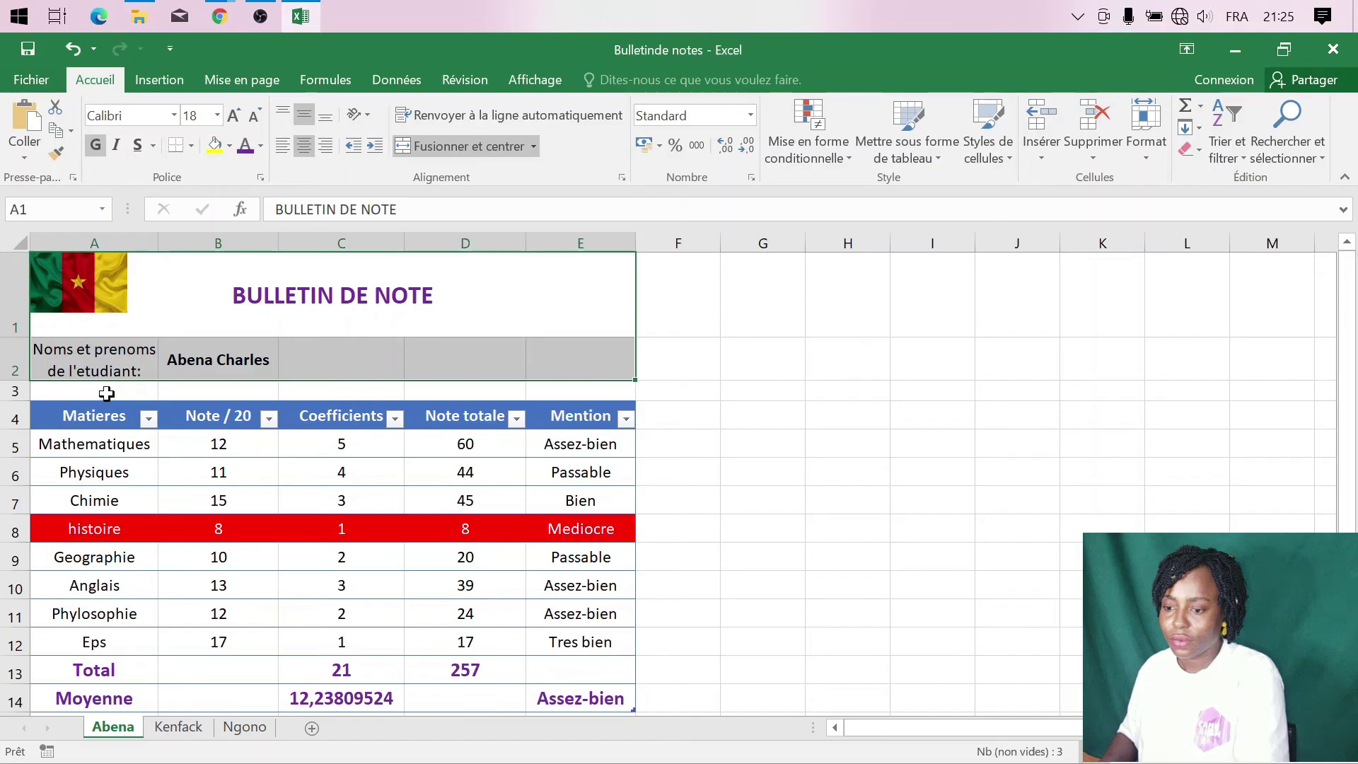
left_click_drag(97, 322, 479, 581)
key("ctrl+c")
left_click(176, 726)
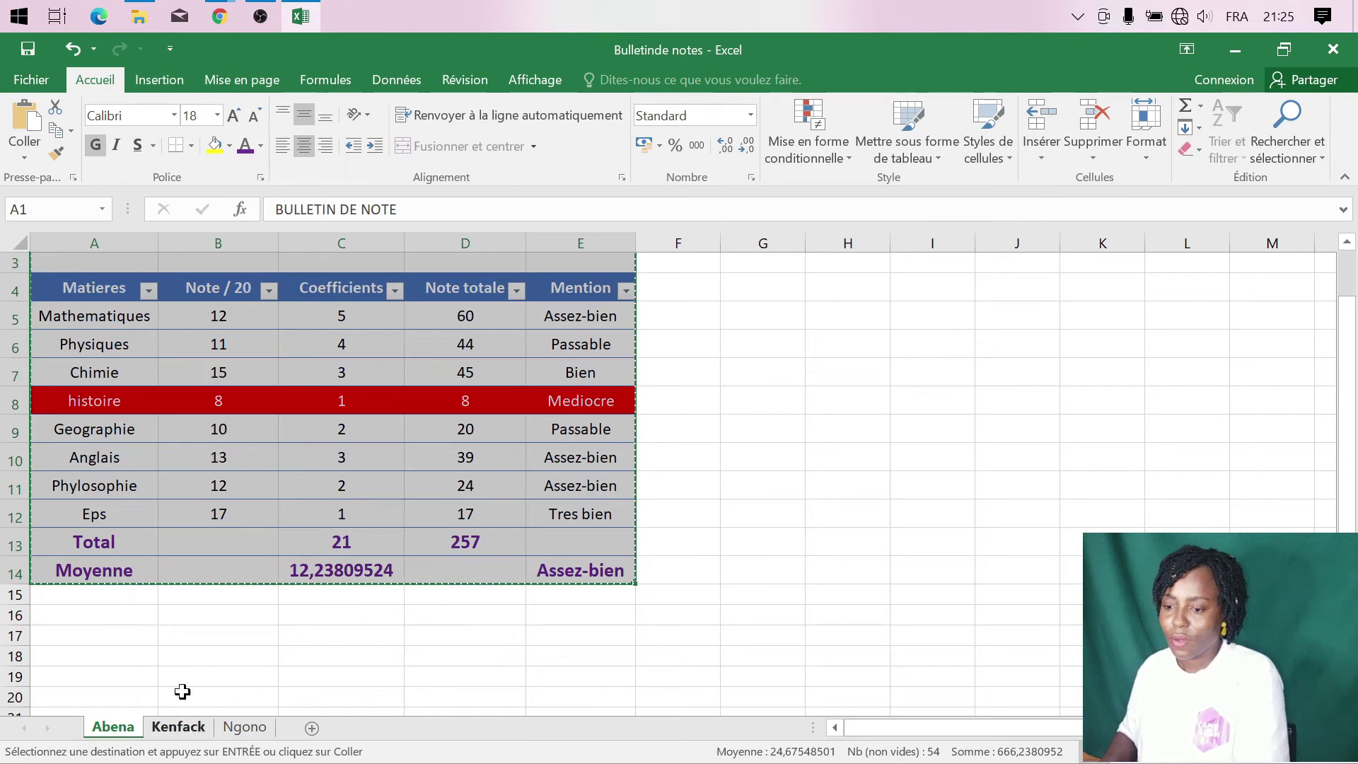
key("ctrl+v")
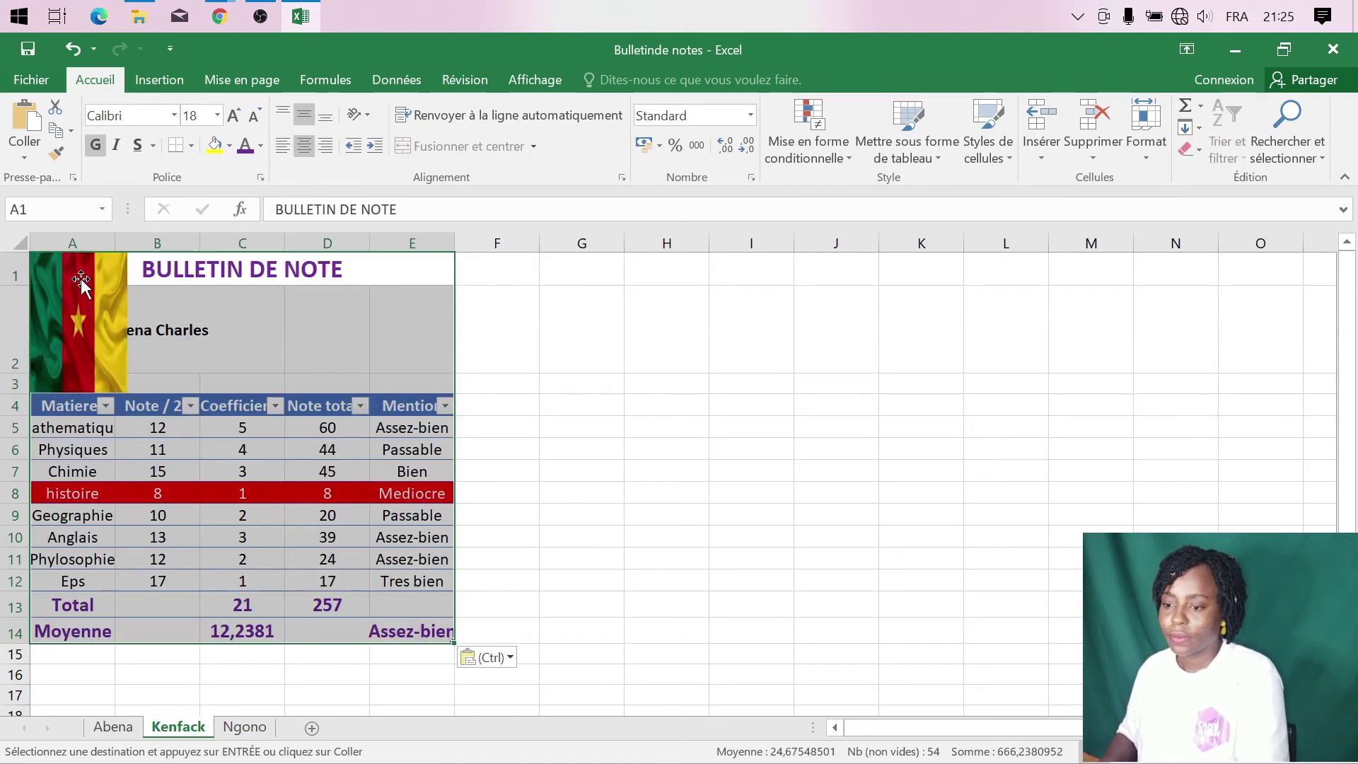
- Paste the report card onto the third student's sheet, keeping the original column widths
left_click(244, 727)
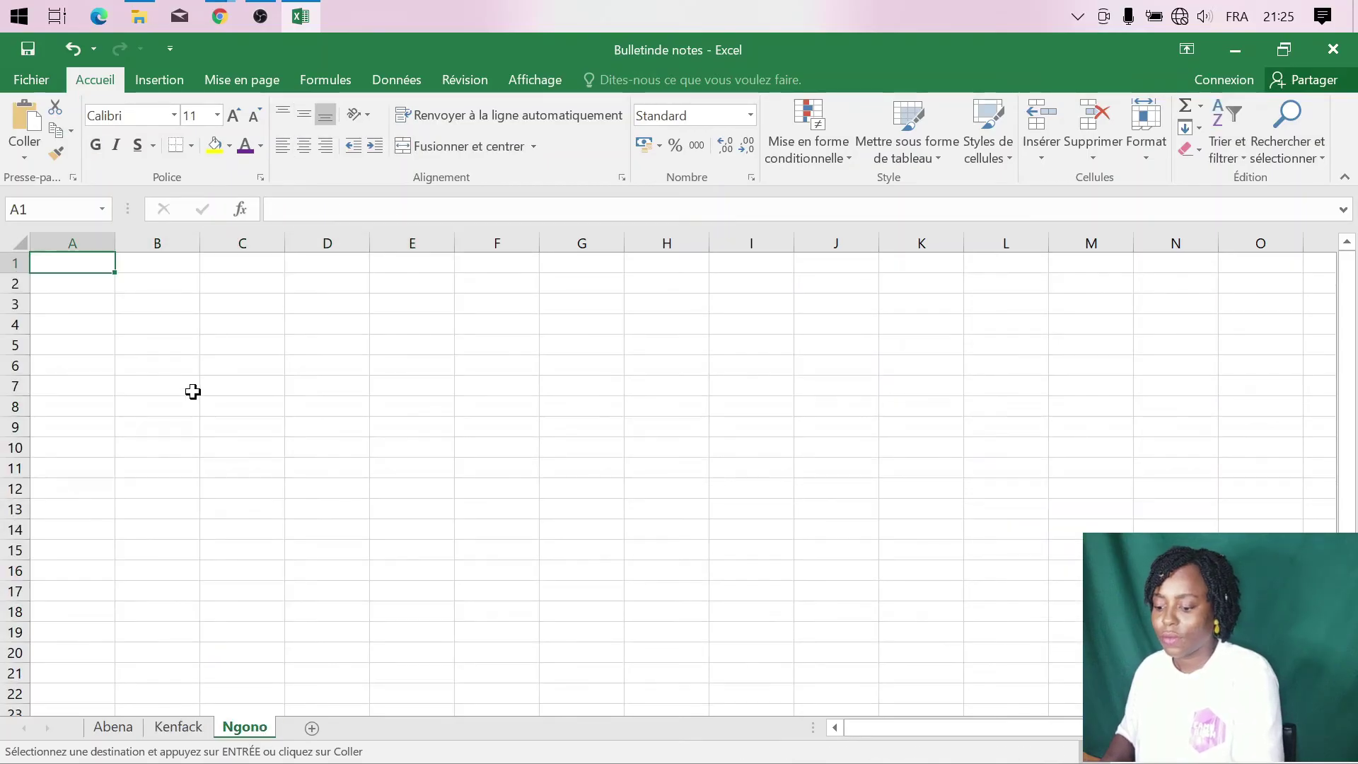
key("ctrl+v")
left_click(509, 661)
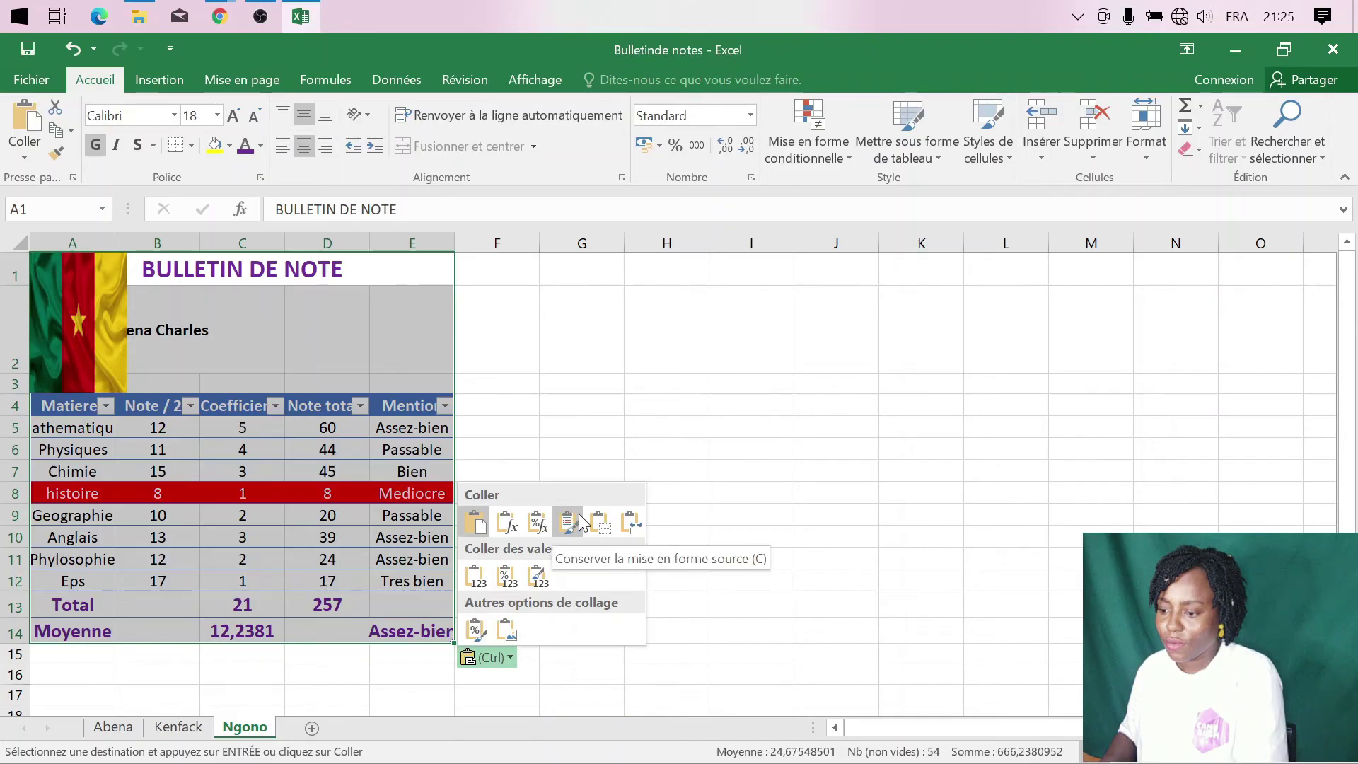
left_click(617, 533)
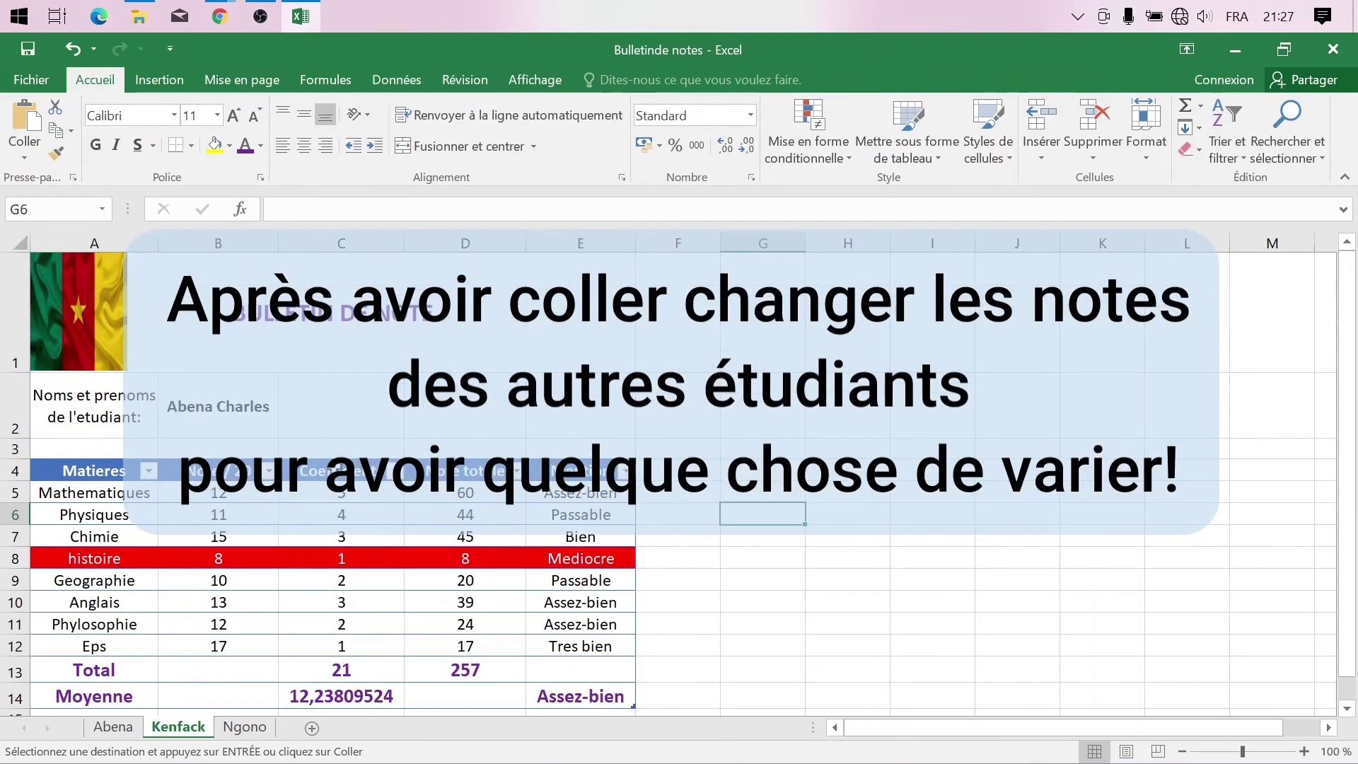
left_click(218, 406)
- Replace the Geographie grade with 12, enter further grades, and adjust the red failing-row formatting
left_click(234, 580)
type("12")
key("Return")
type("12 15 16")
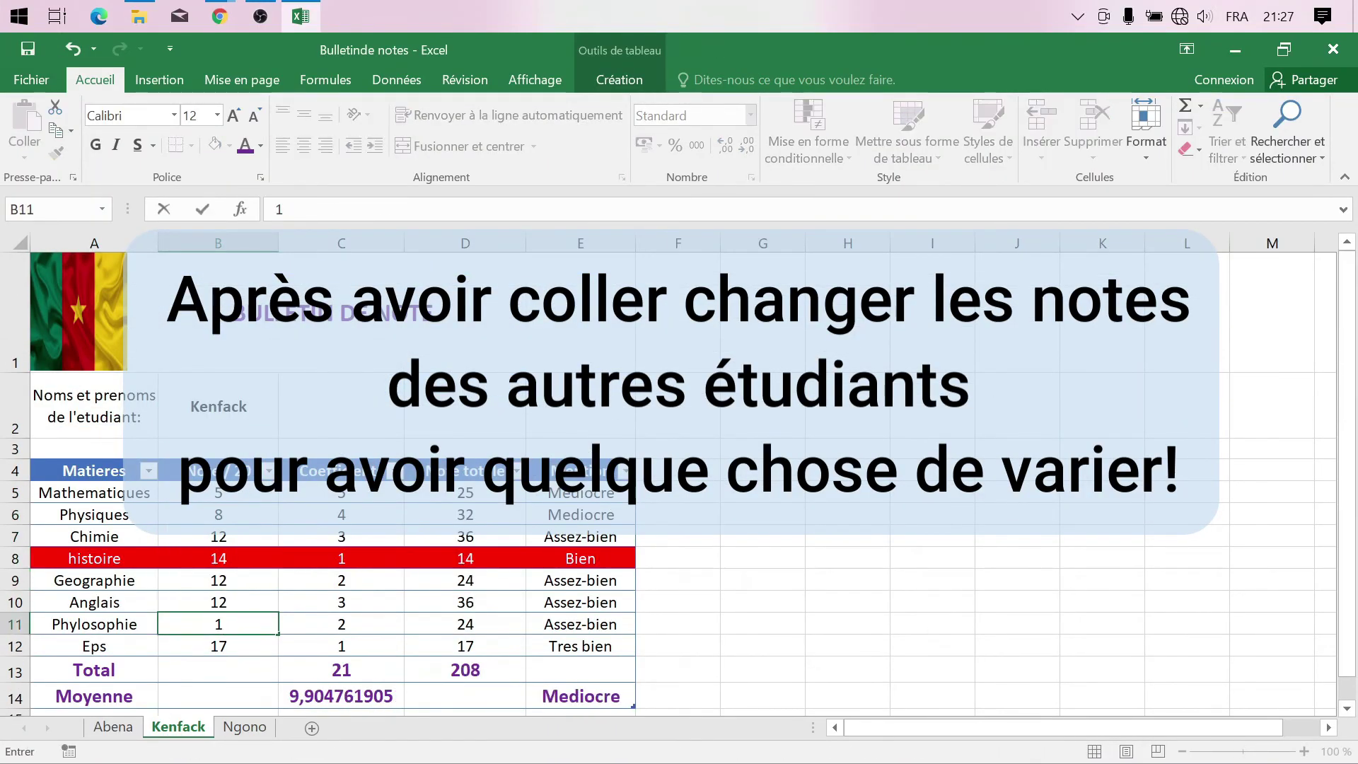
key("Return")
left_click(570, 601)
left_click_drag(94, 493, 495, 644)
left_click_drag(94, 559, 580, 559)
left_click(261, 147)
left_click(312, 601)
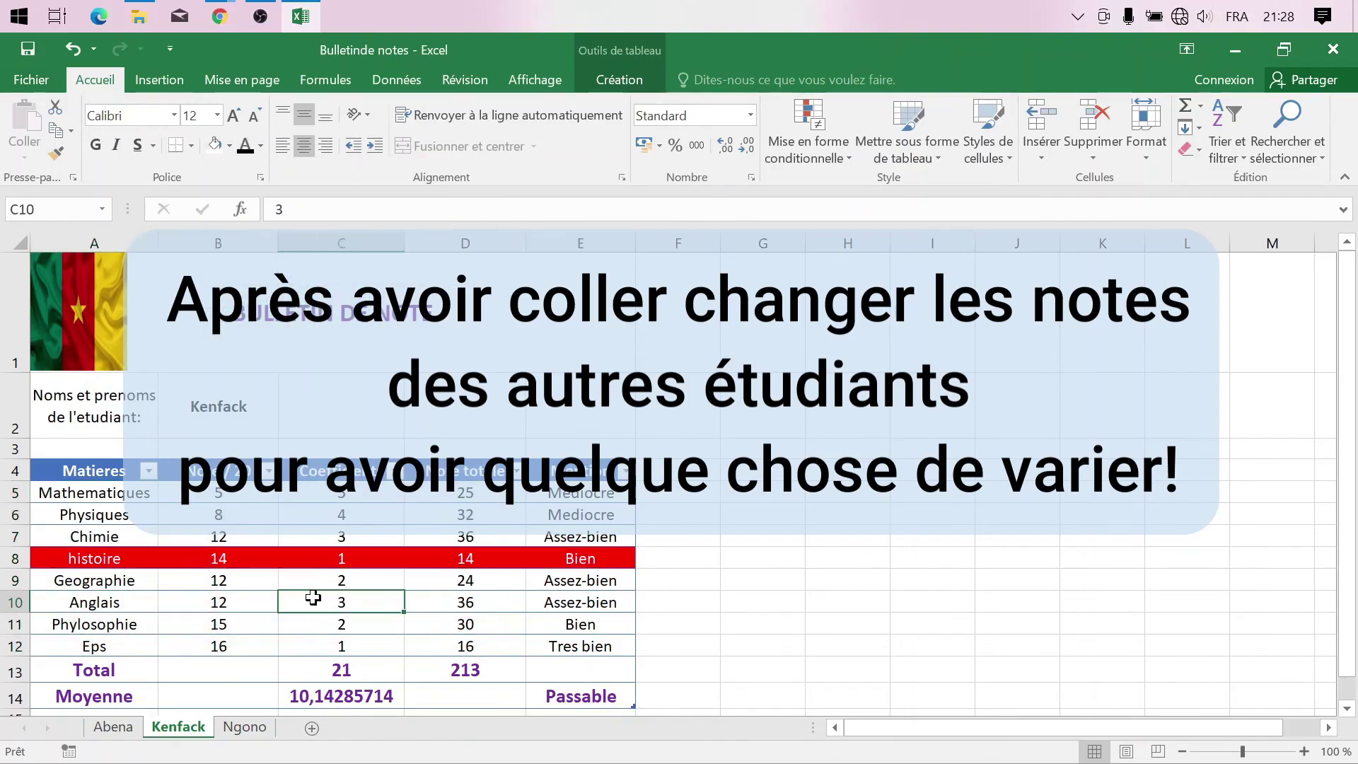
left_click(57, 560)
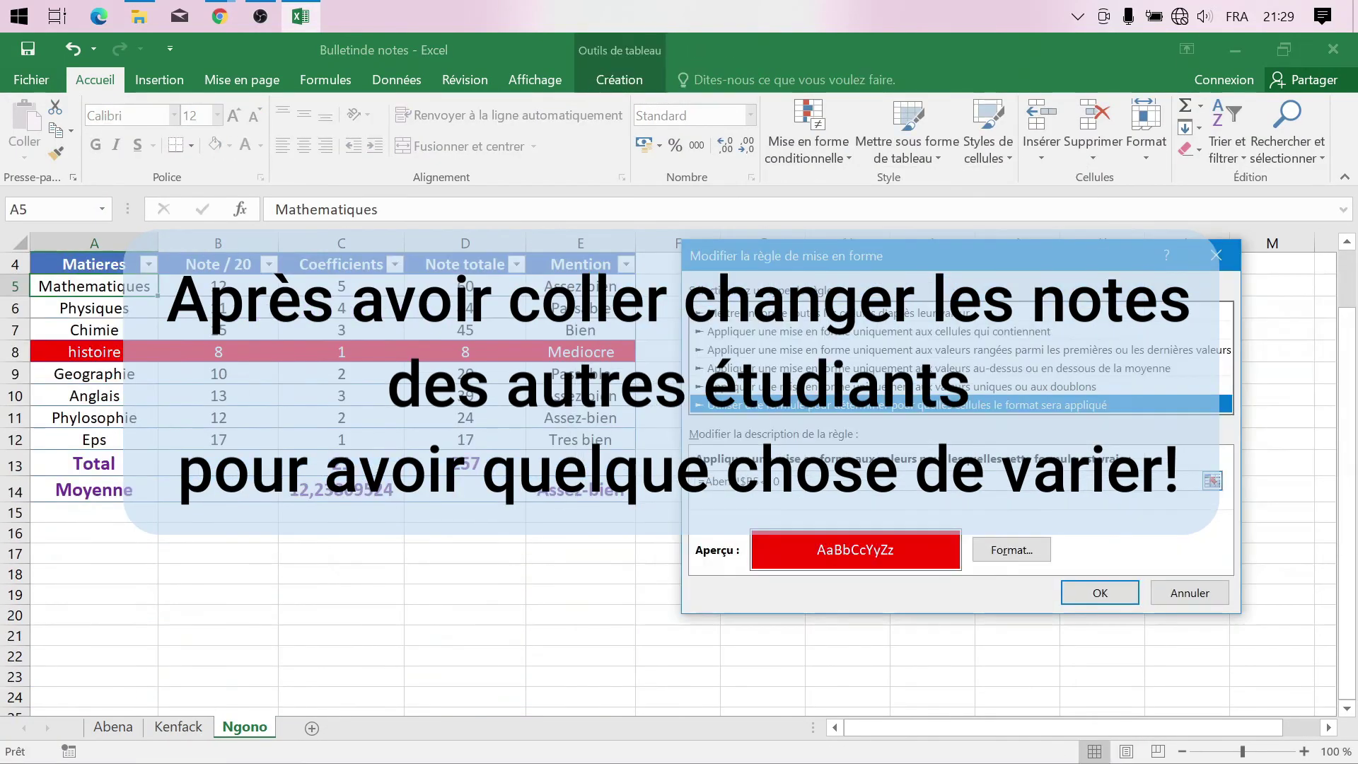
left_click(1100, 593)
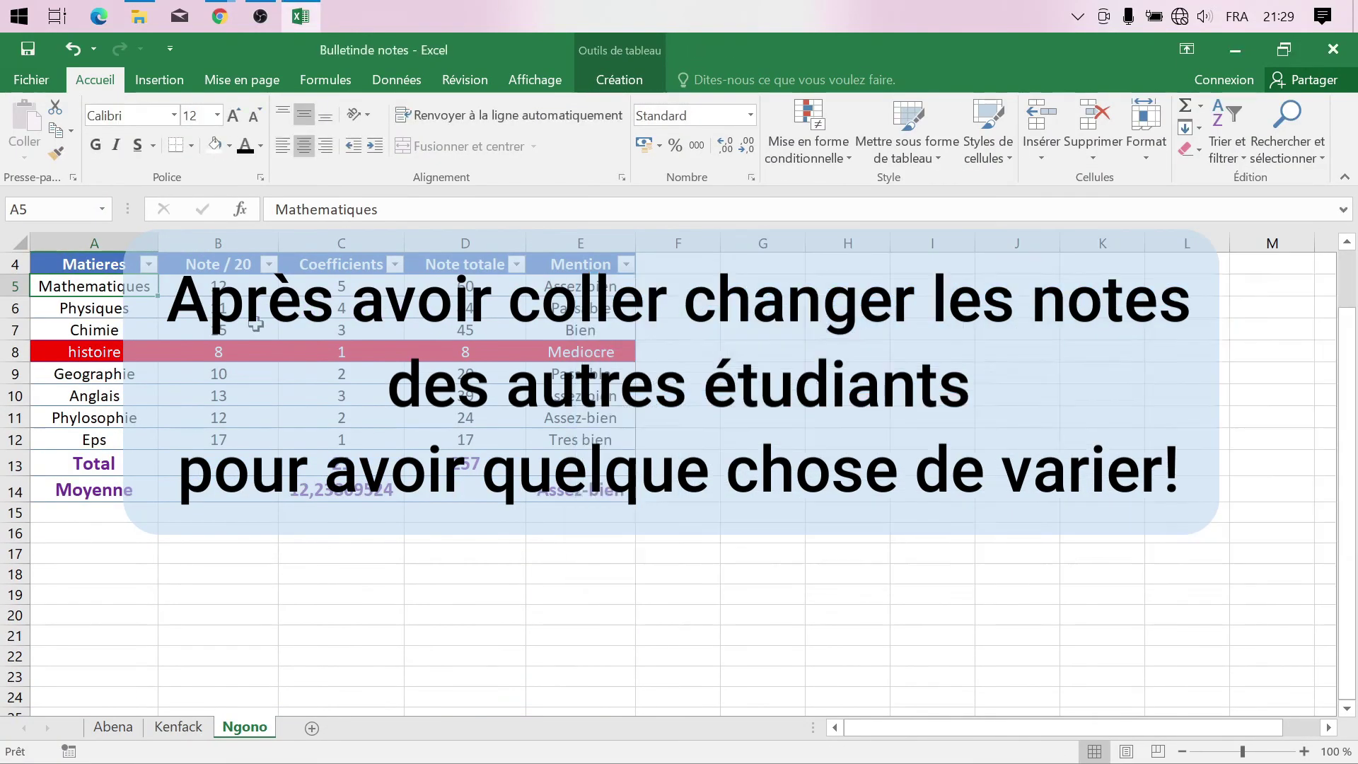
- Enter new grades 9, 12 and 8 on the other student's report
left_click(218, 287)
type("9")
key("Return")
type("12")
key("Return")
type("8")
key("Return")
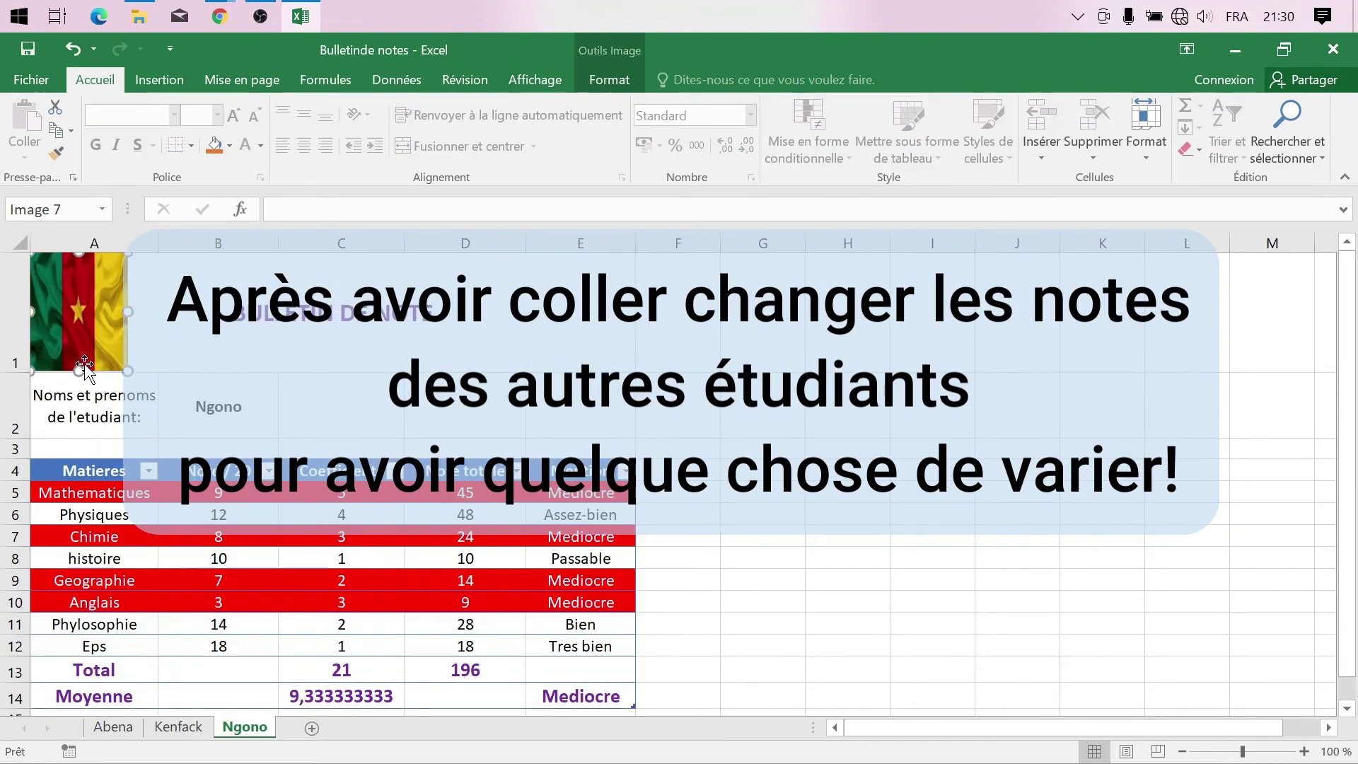
left_click(113, 727)
- Enter the label 'Moyenne Generale' in A16, spanning A16:B16
left_click(99, 642)
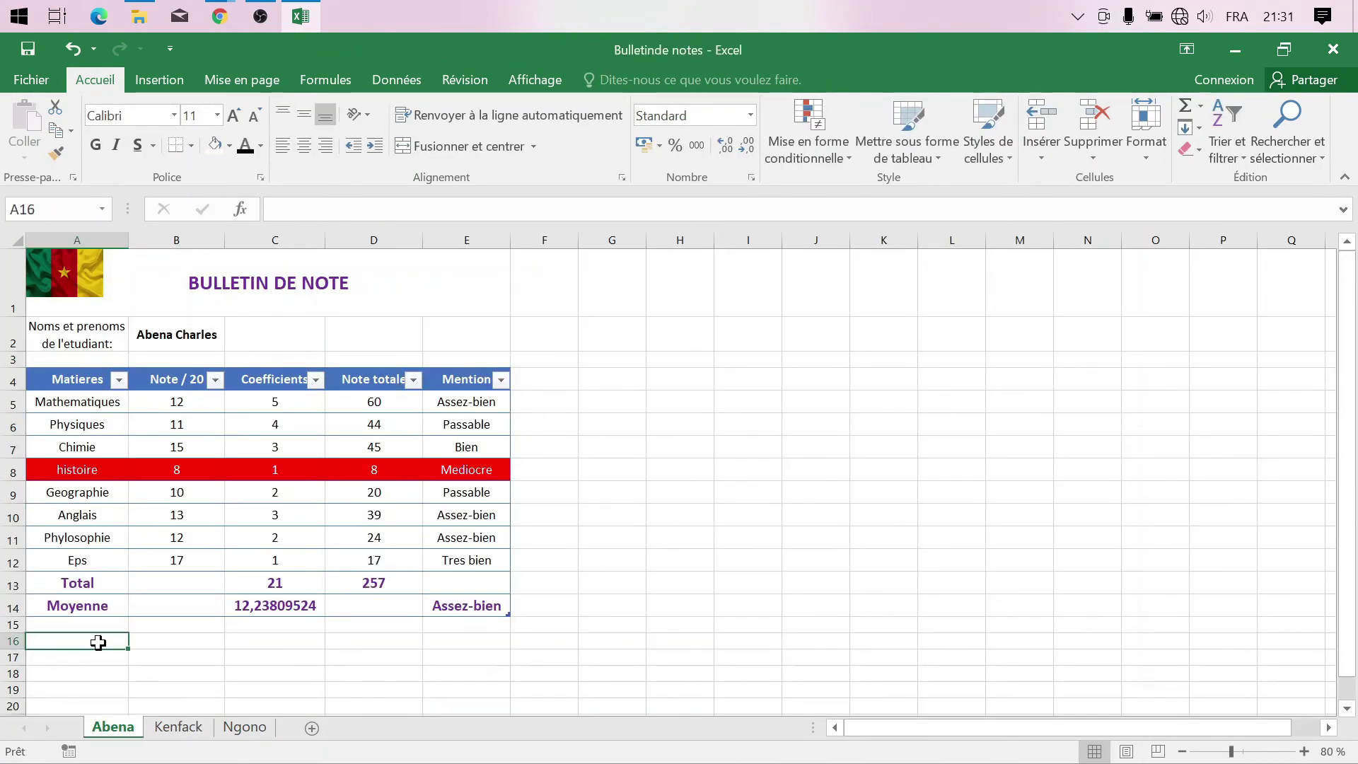
left_click(71, 608)
left_click(85, 626)
left_click(100, 642)
right_click(17, 608)
left_click(83, 461)
key("ctrl+z")
left_click(29, 608)
left_click(107, 641)
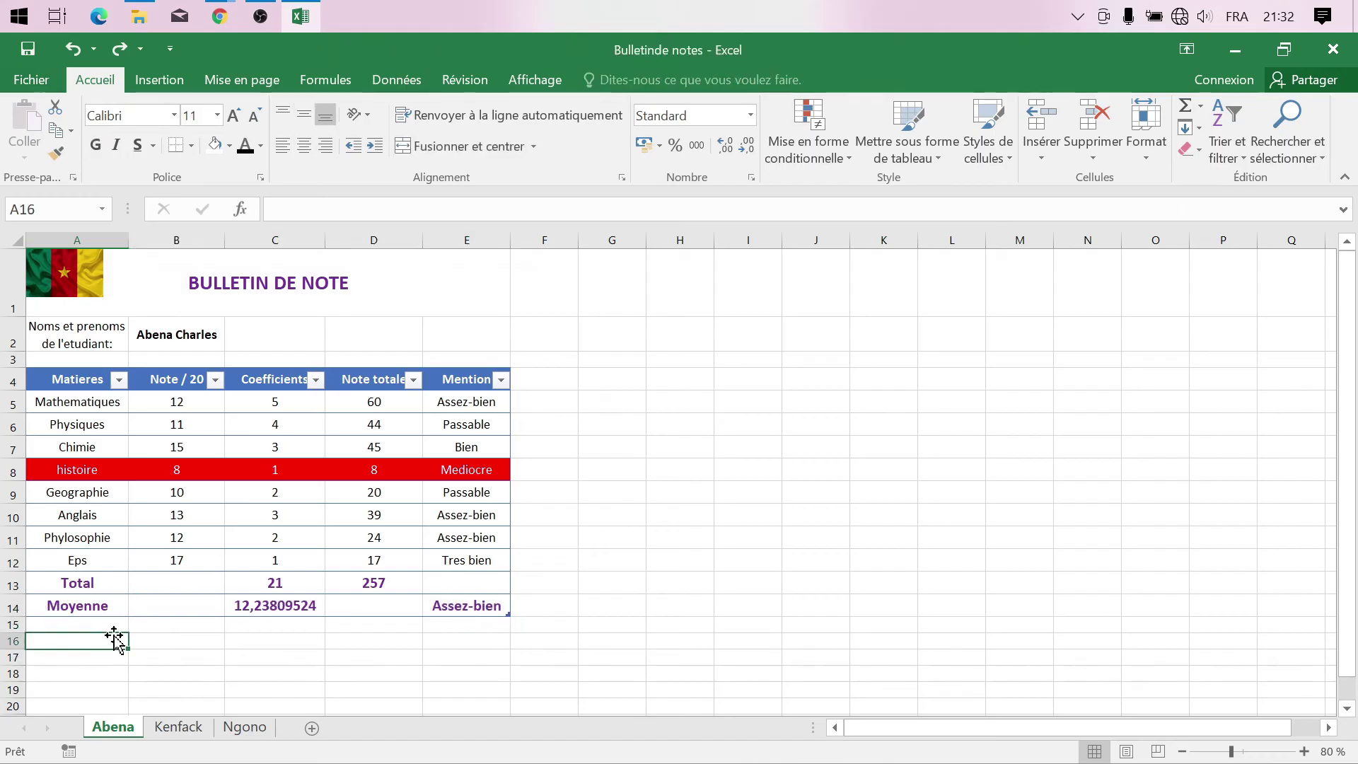
left_click_drag(107, 641, 159, 641)
left_click(468, 147)
type("Moyenne Generale")
key("Tab")
- Enlarge and style the Moyenne Generale label in row 16
left_click(544, 640)
left_click_drag(508, 614, 506, 641)
left_click(693, 478)
left_click_drag(77, 380, 467, 641)
left_click(809, 150)
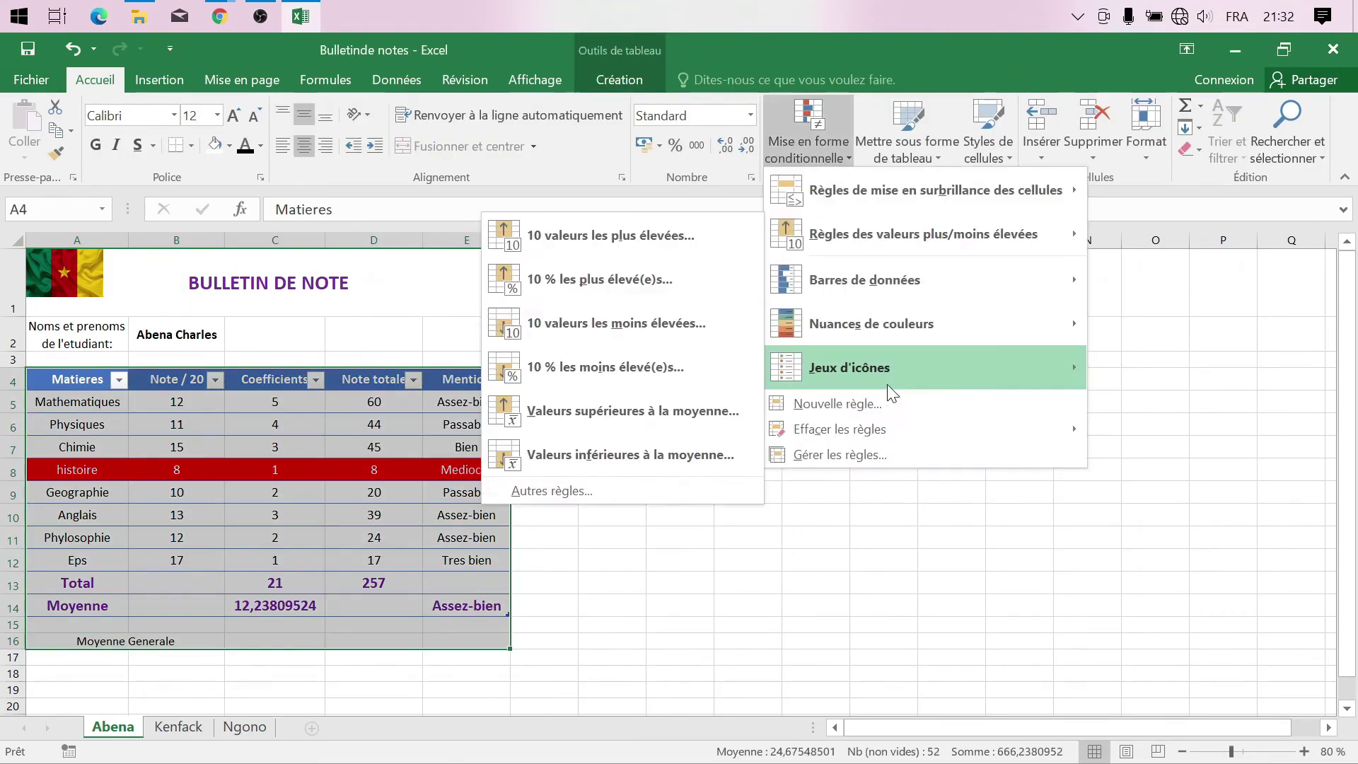
left_click(392, 639)
left_click(374, 674)
left_click(141, 642)
left_click(234, 115)
left_click(234, 116)
- Copy the Moyenne Generale row onto another student's sheet and return to the first sheet
left_click_drag(125, 642, 465, 642)
key("ctrl+c")
left_click(245, 728)
key("ctrl+v")
left_click(113, 728)
left_click(433, 687)
scroll(206, 448, "up", 1)
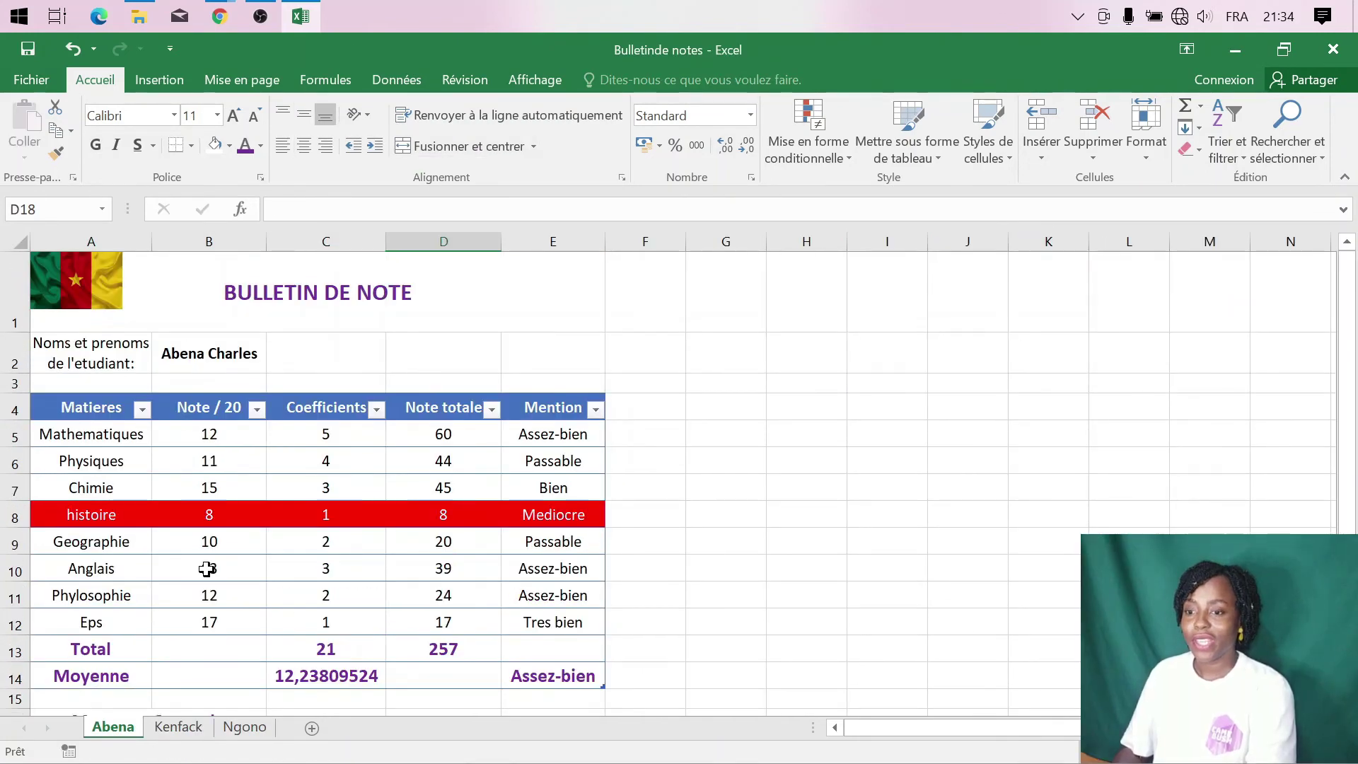
left_click(181, 729)
left_click(244, 729)
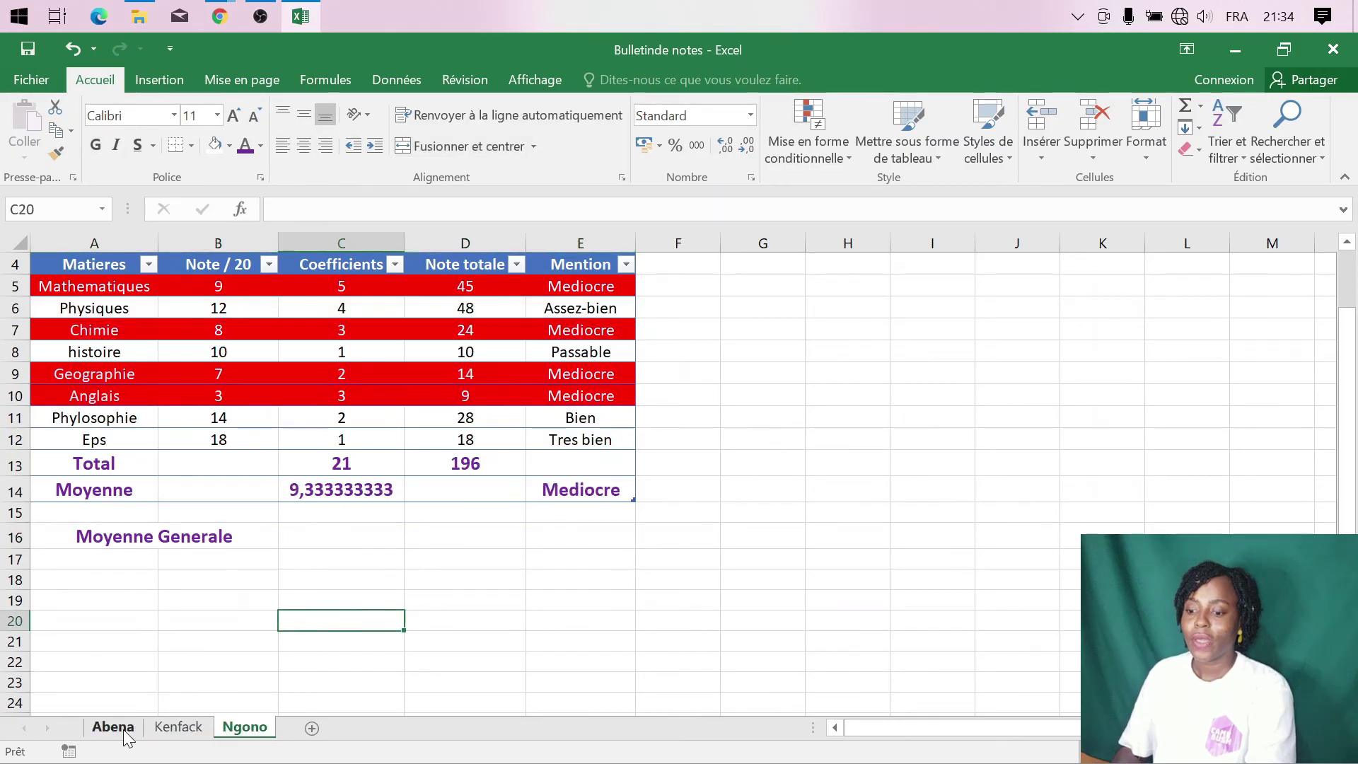
left_click(113, 729)
scroll(268, 632, "down", 1)
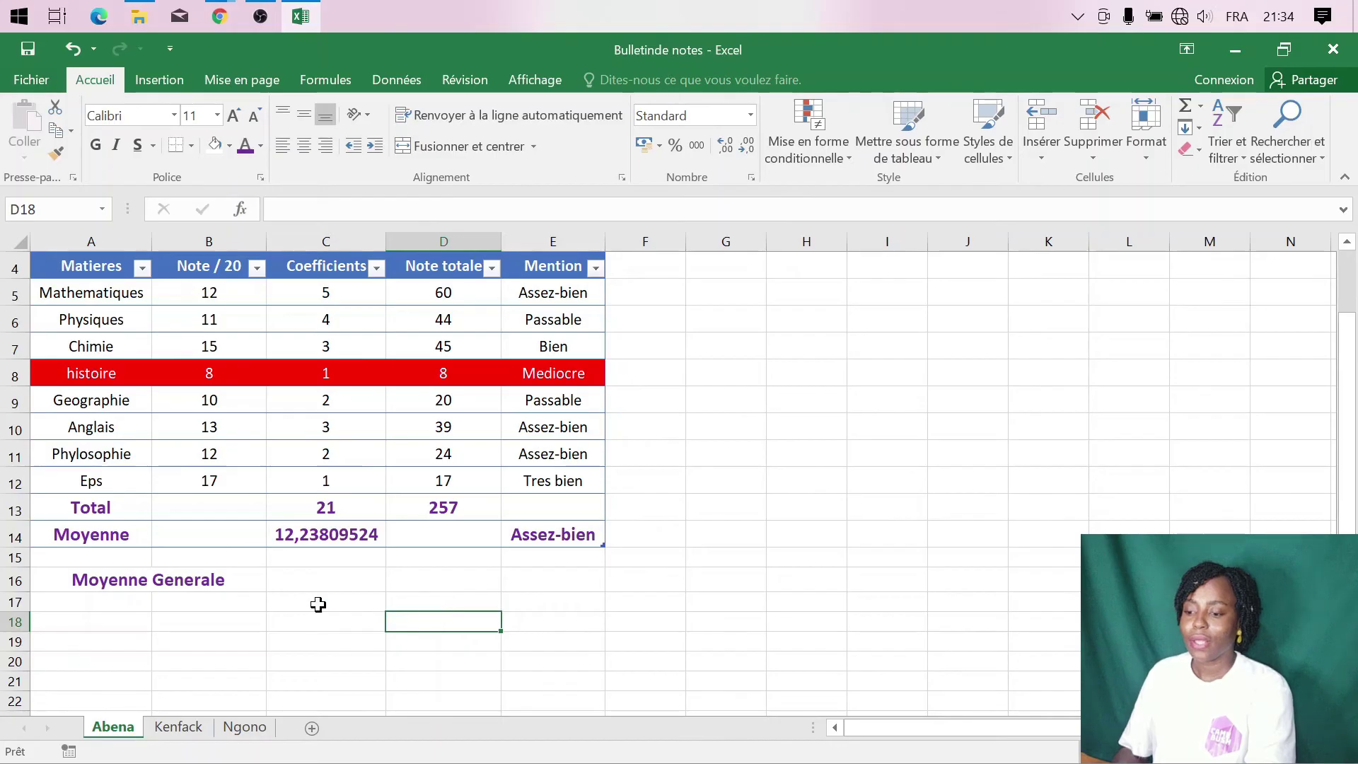
left_click(335, 582)
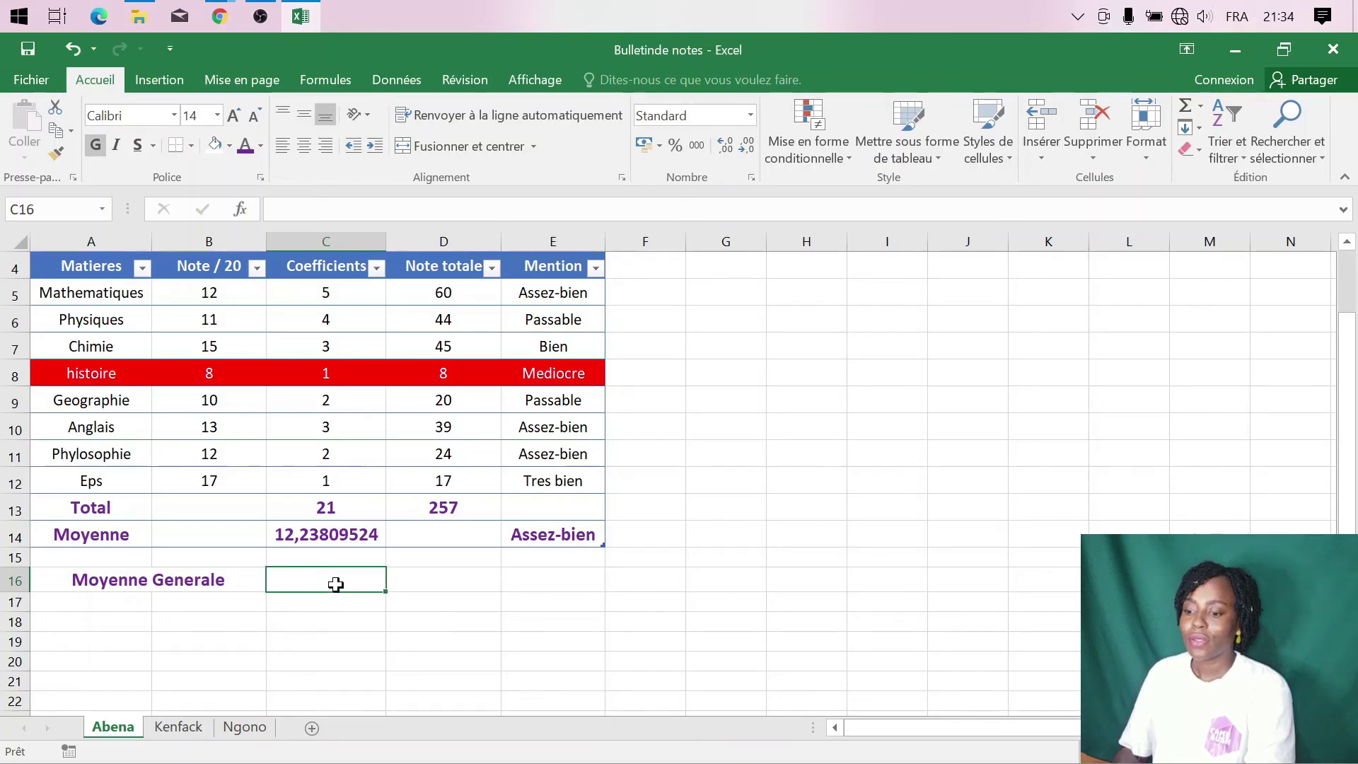
- Enter a MOYENNE formula in C16 averaging each sheet's C14, giving 10,57142857
left_click(277, 209)
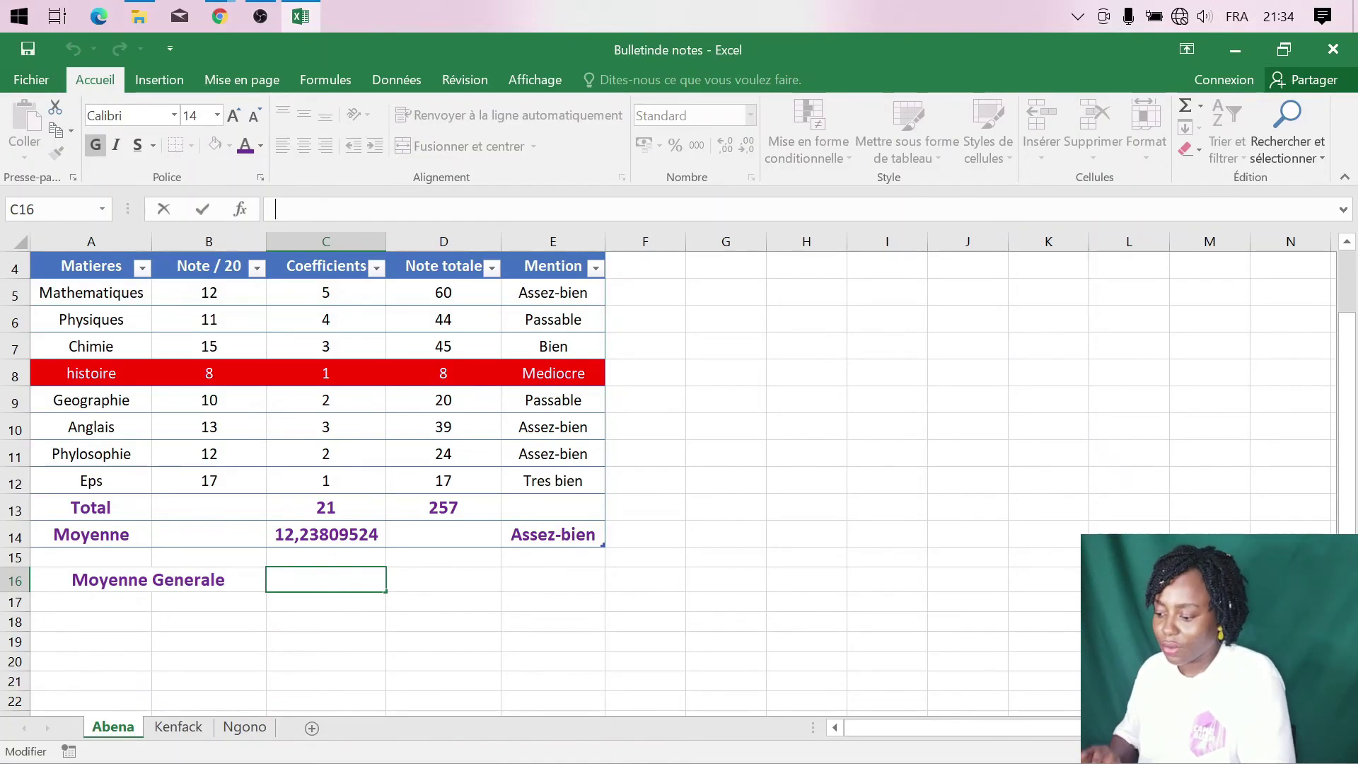
type("=")
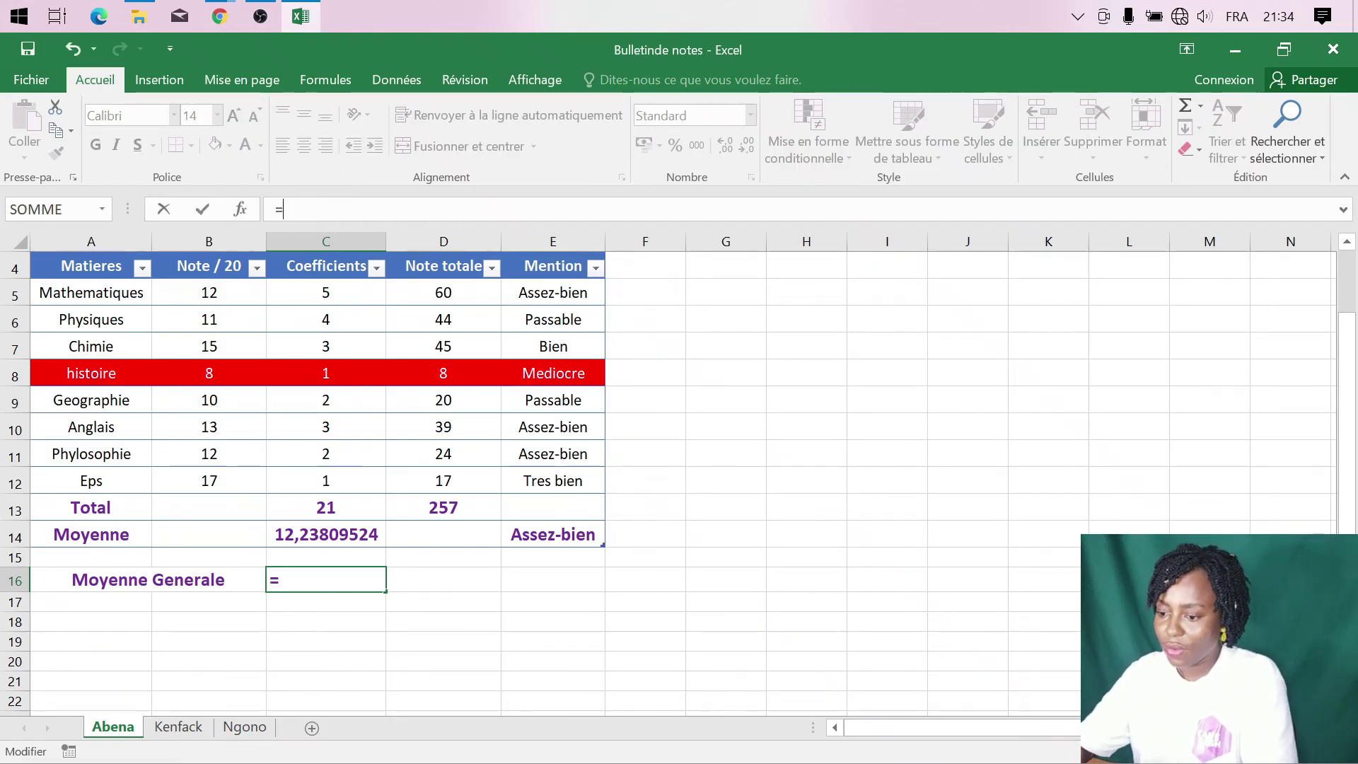
type("m")
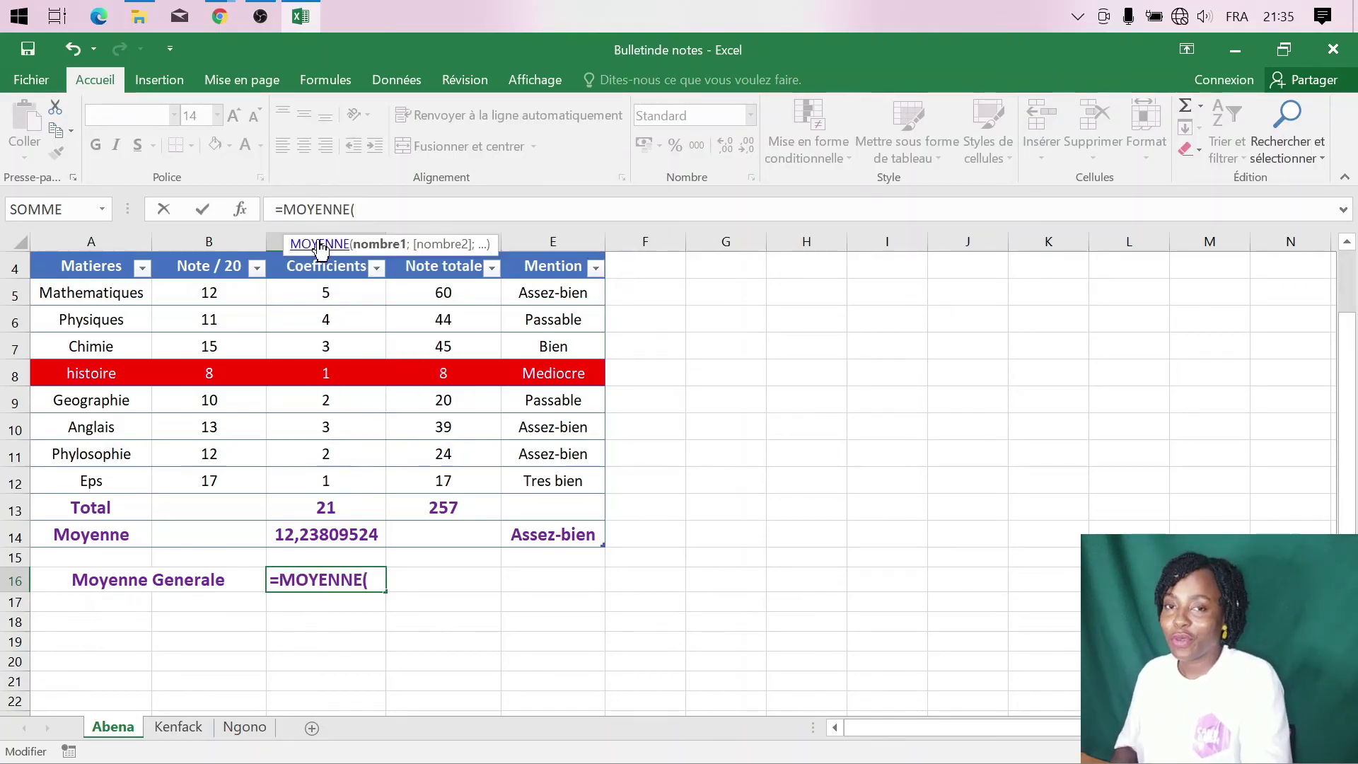
left_click(324, 539)
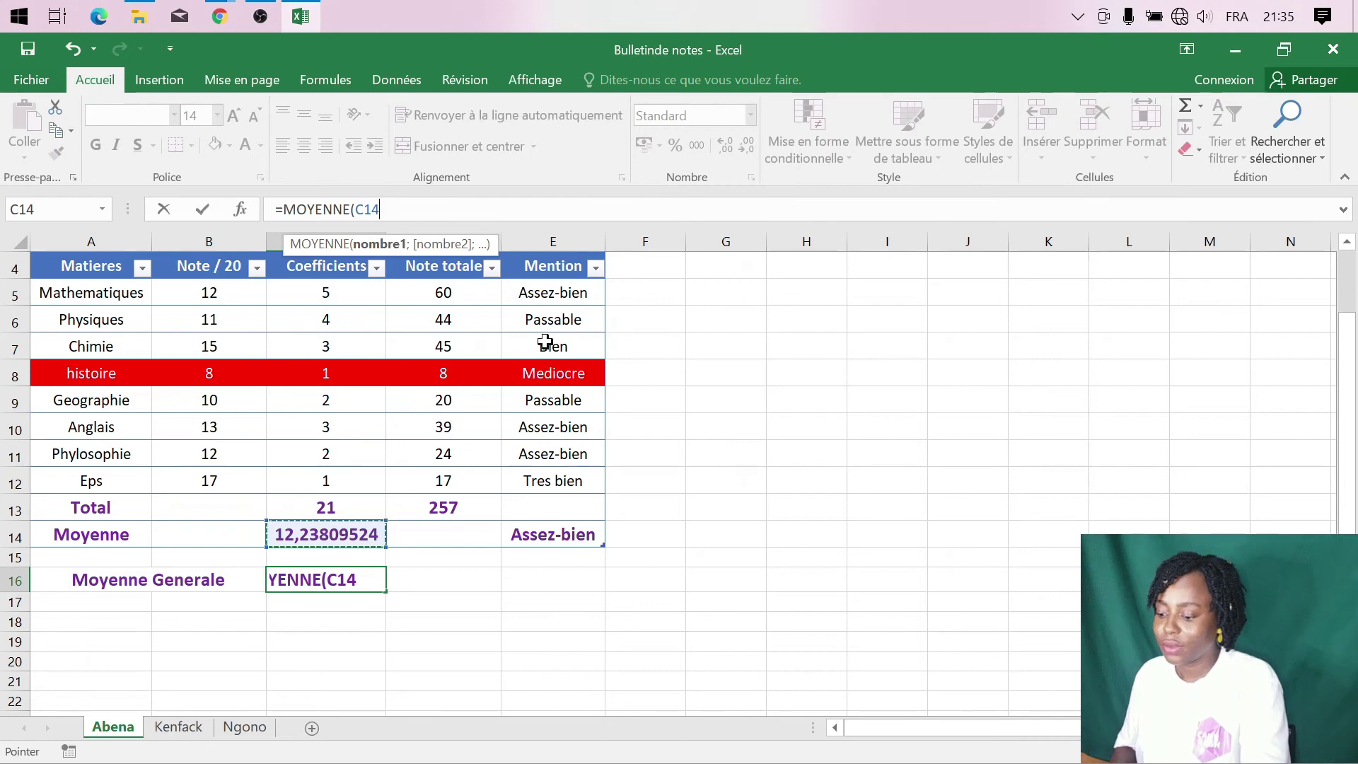
type(";")
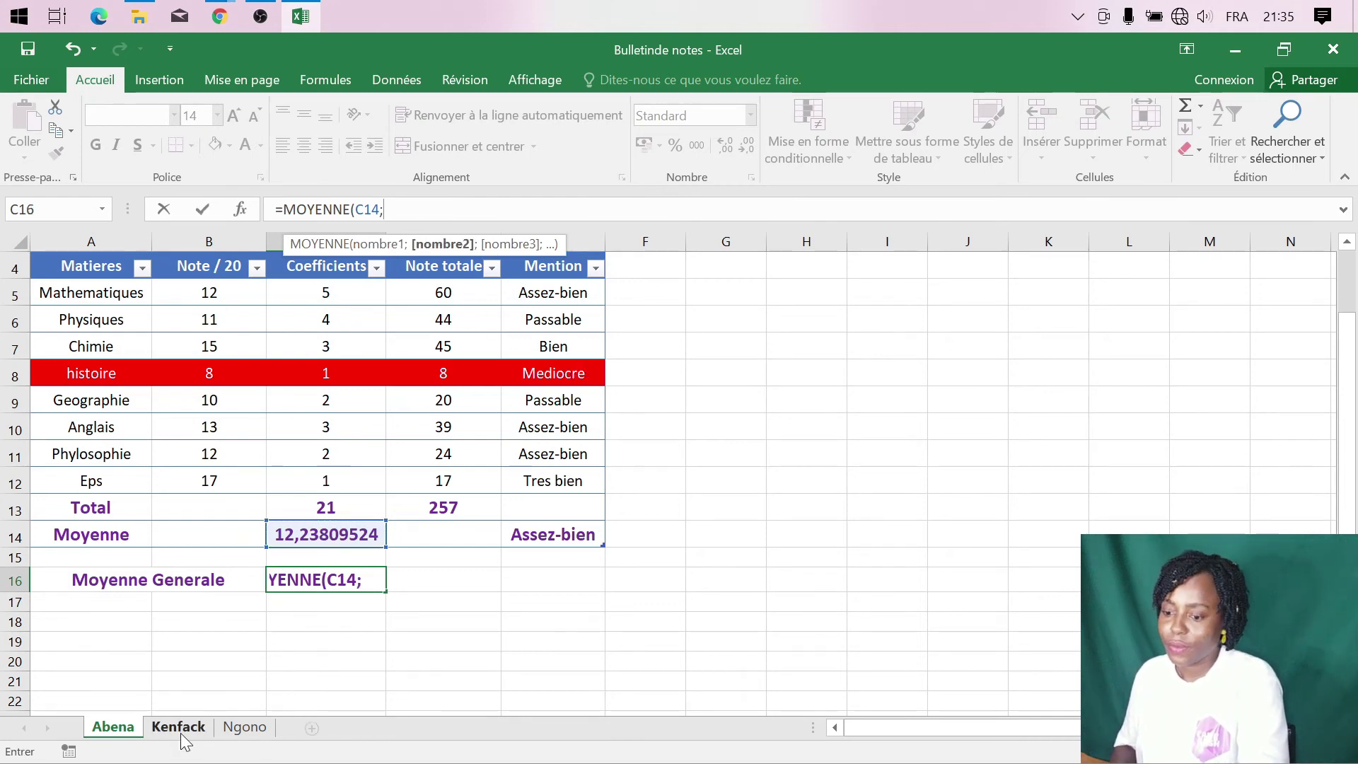
left_click(179, 728)
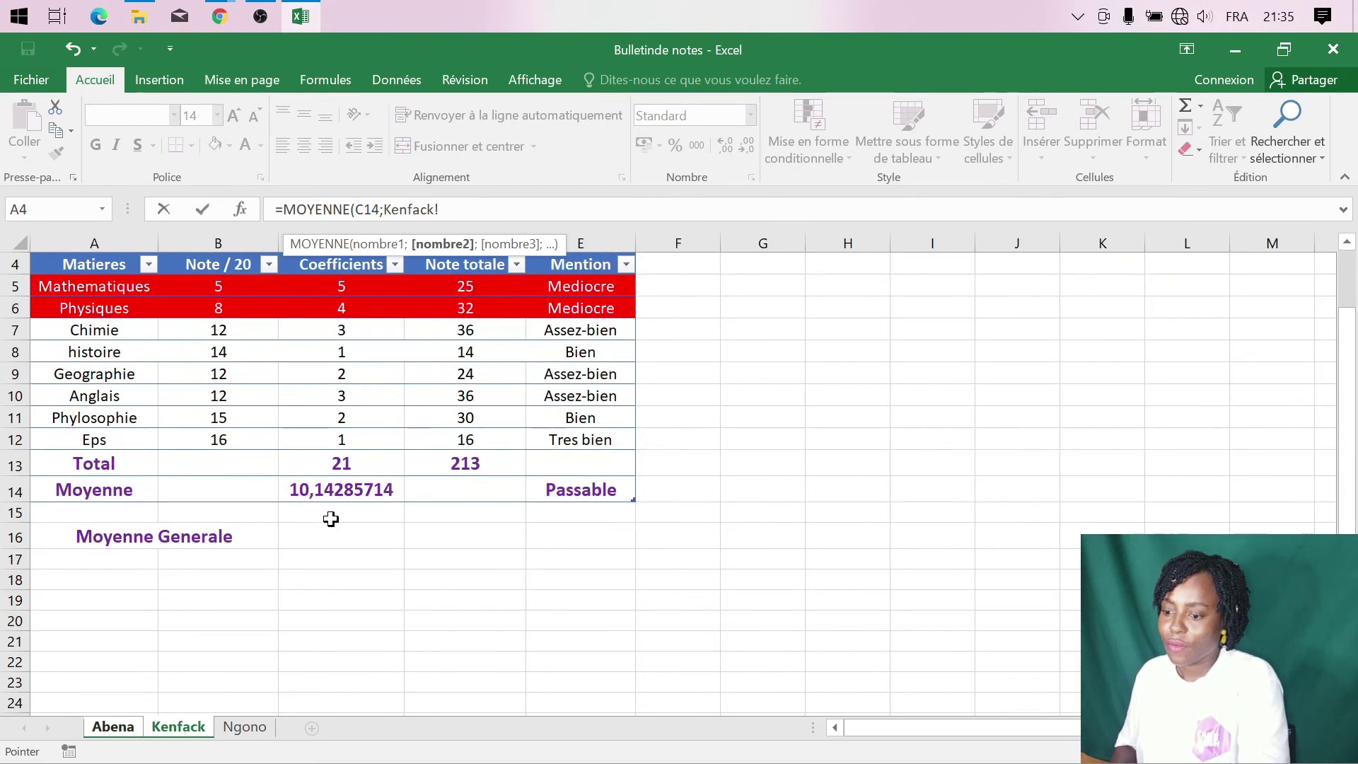
left_click(346, 494)
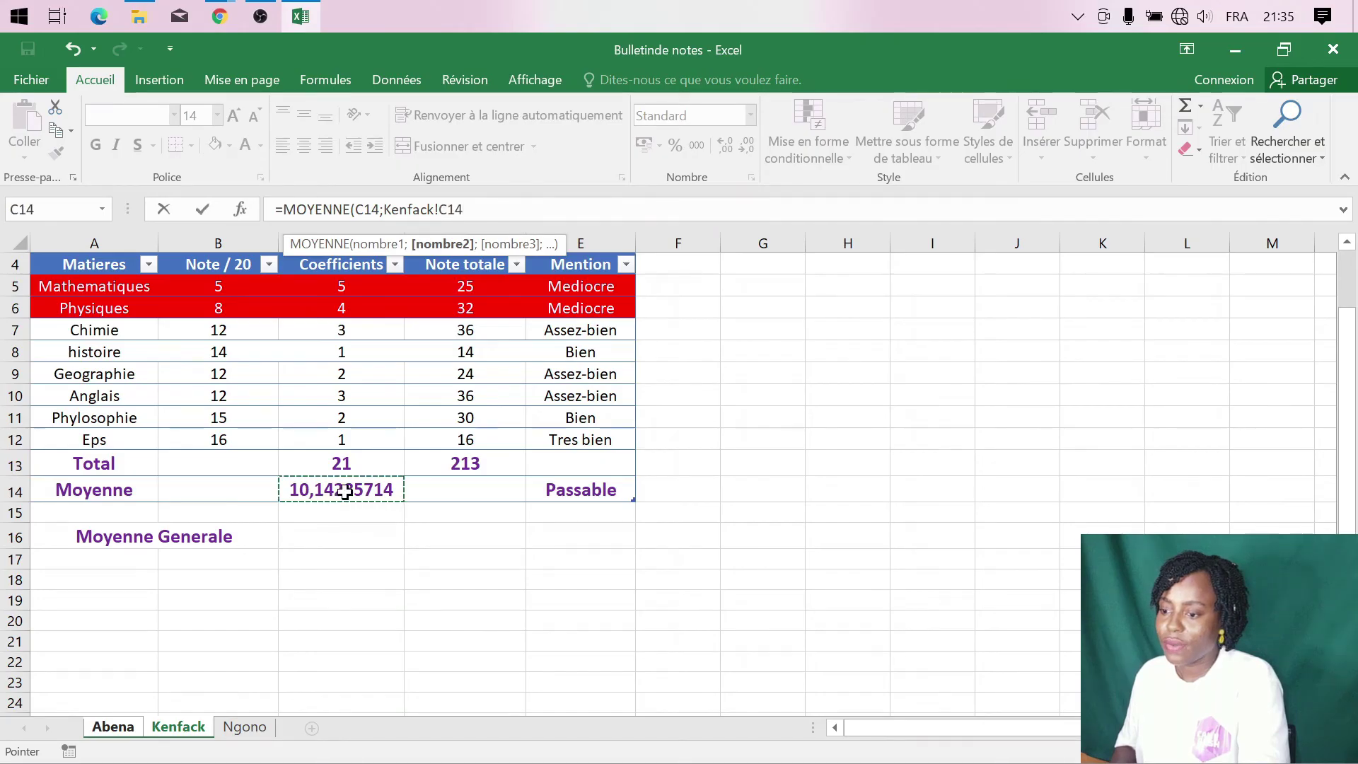
type(";")
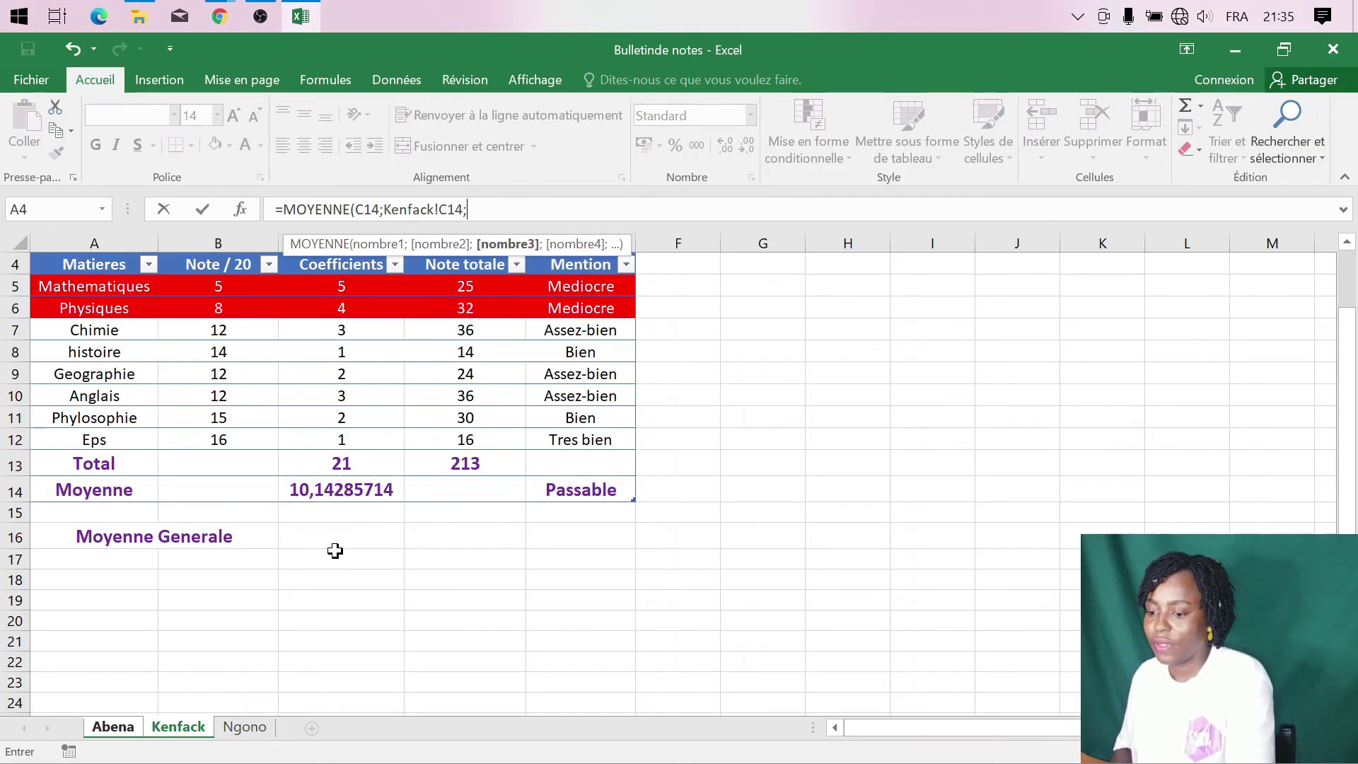
left_click(244, 728)
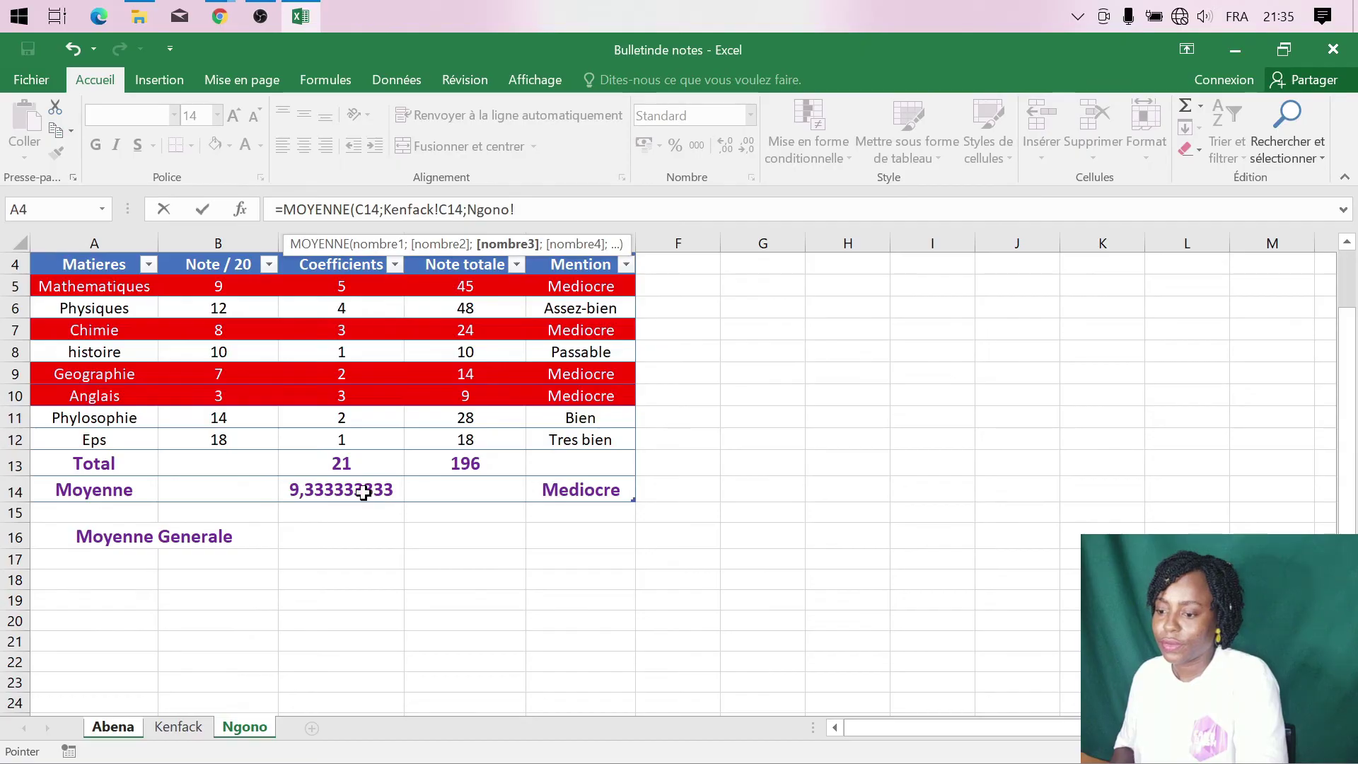
left_click(363, 493)
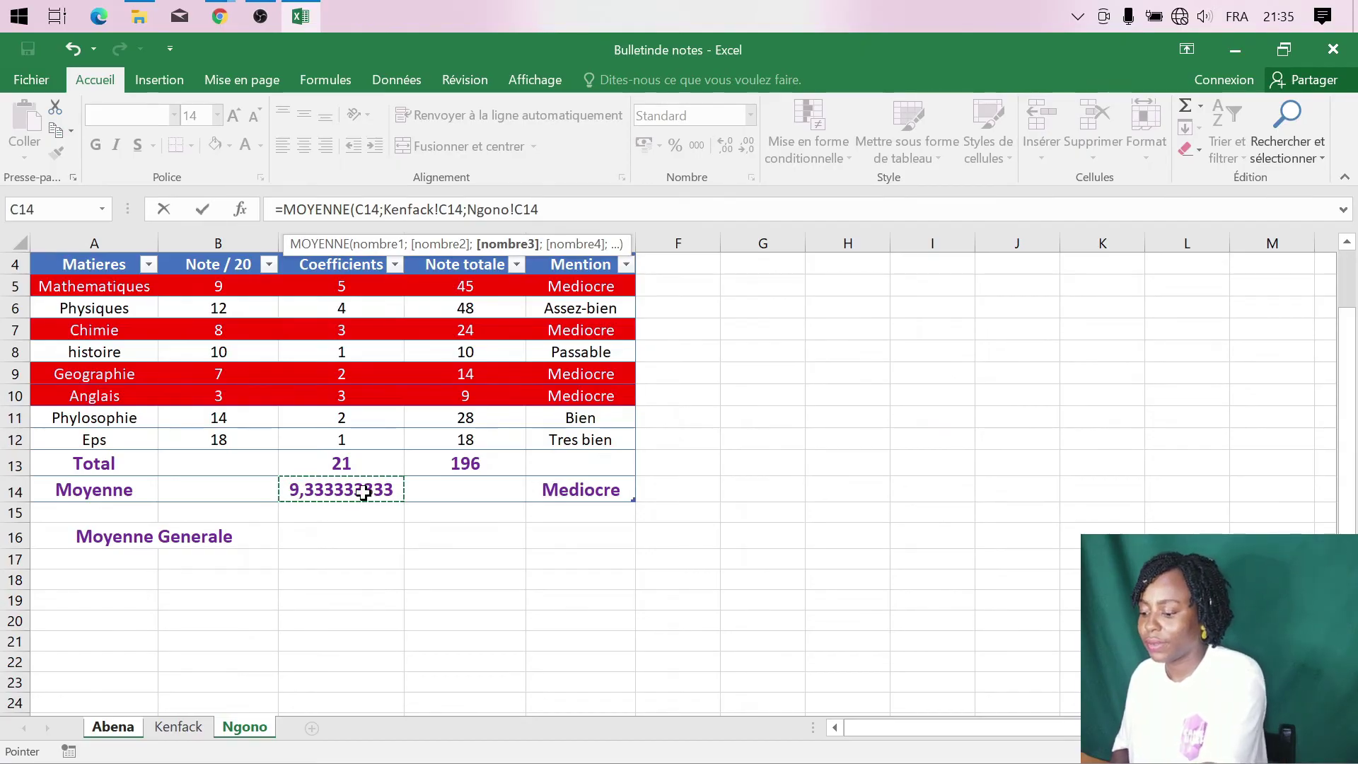
type(")")
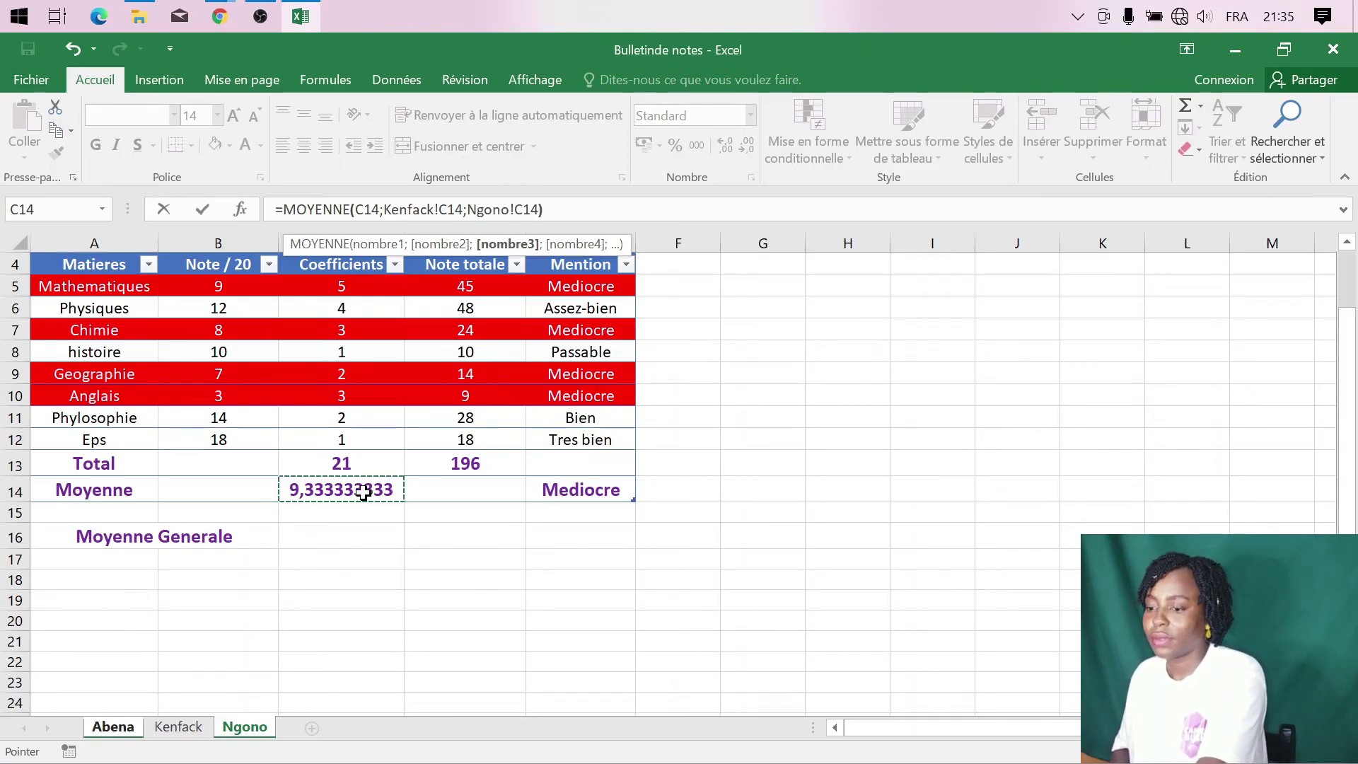
key("Return")
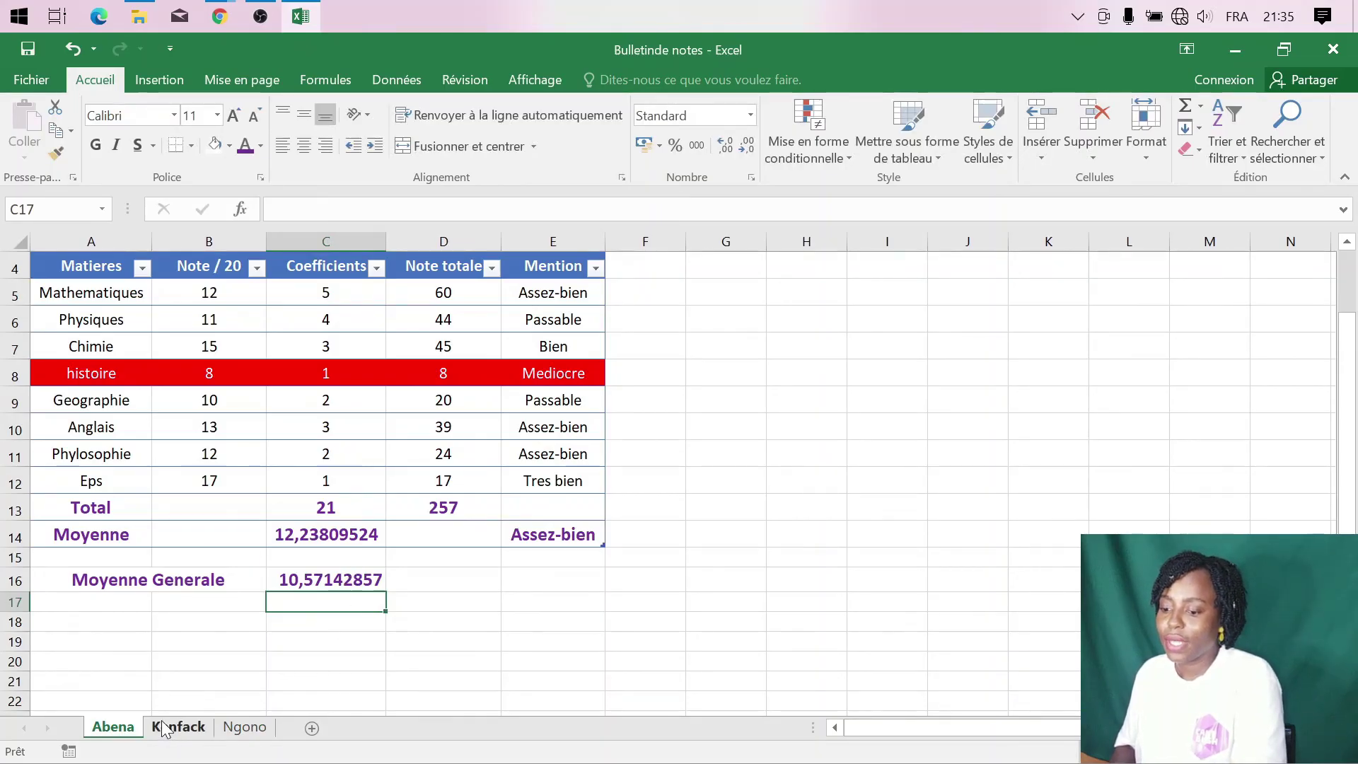
left_click(333, 579)
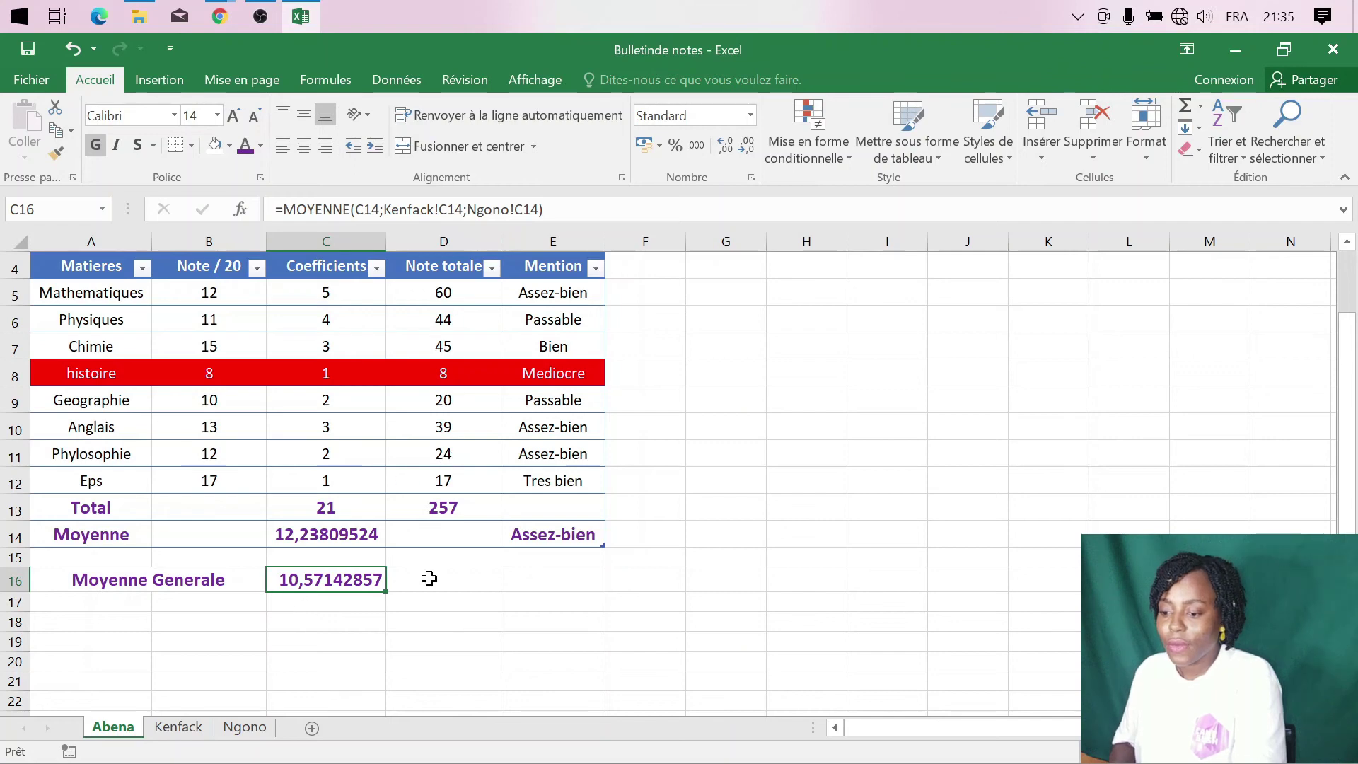
left_click(554, 538)
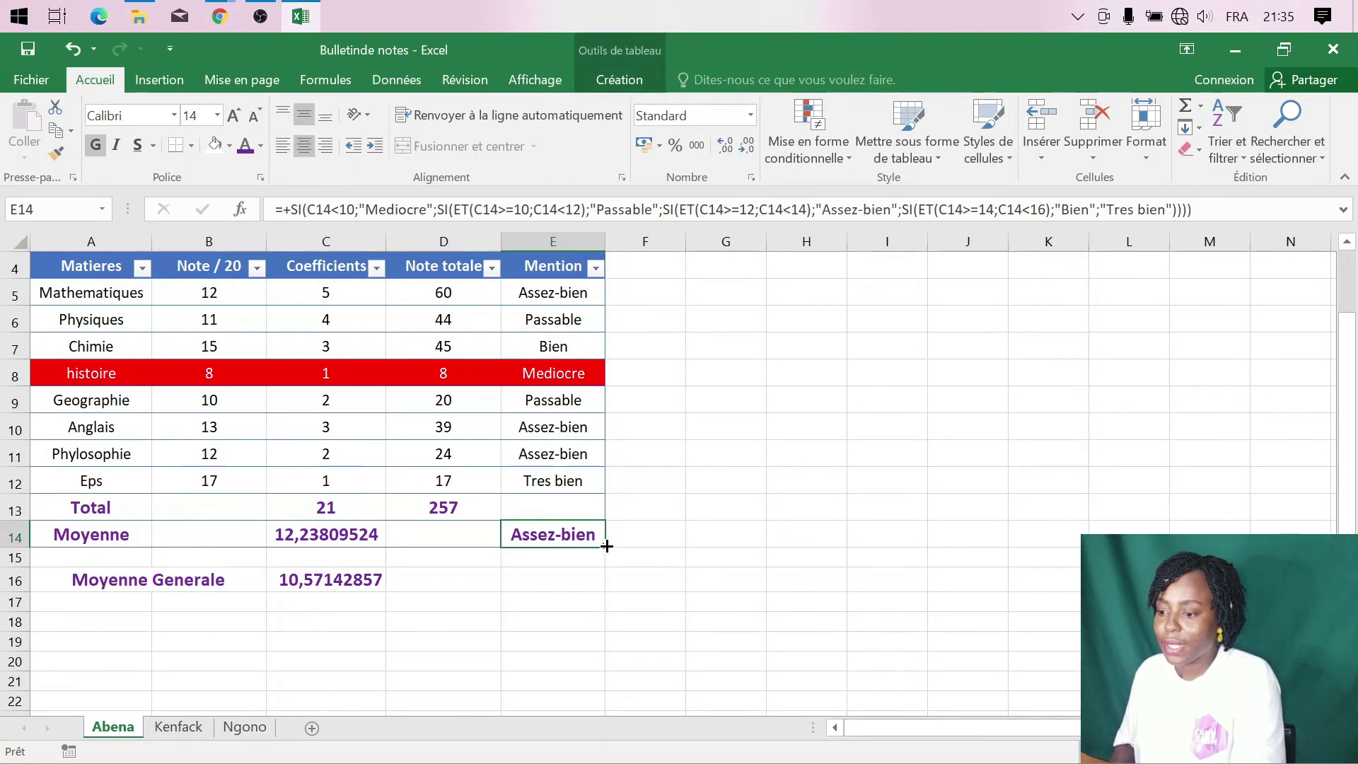
- Copy the E14 Mention formula text into E16
key("ctrl+z")
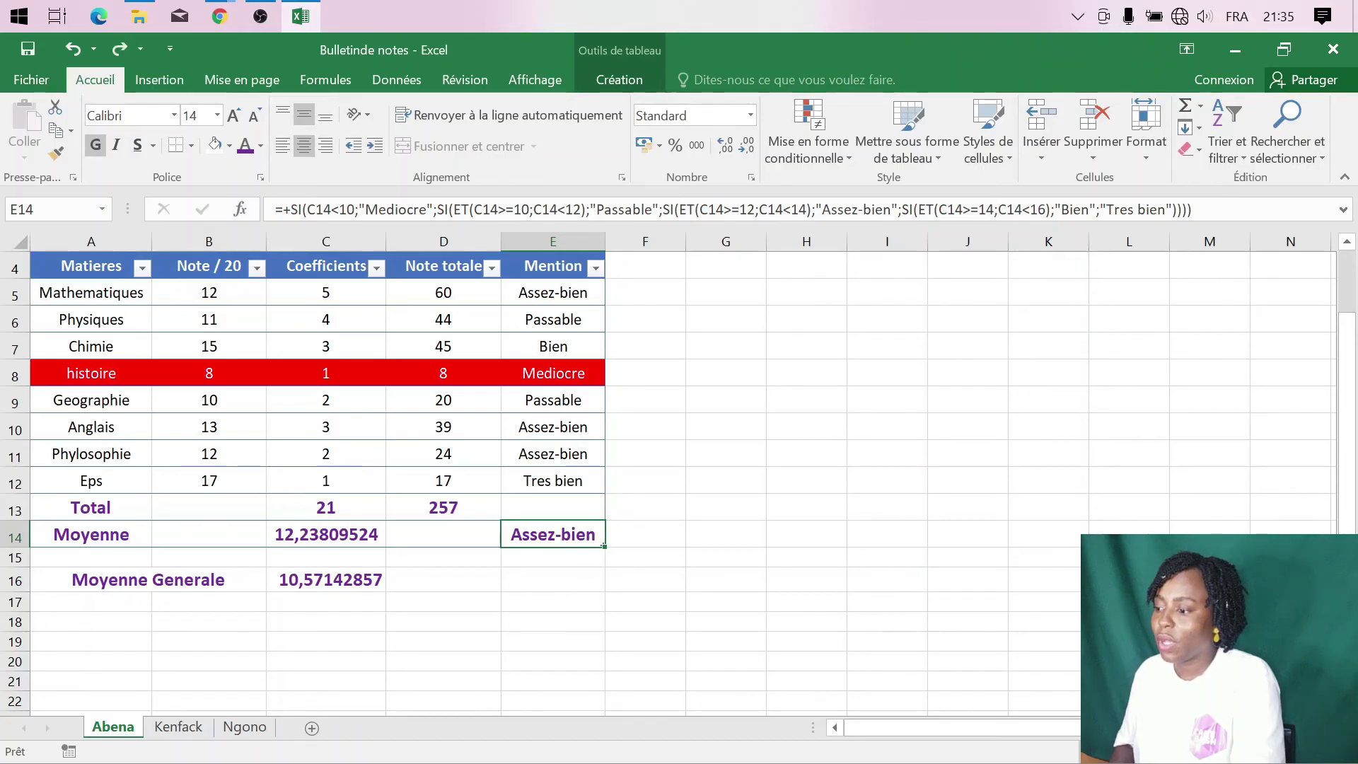
left_click(1194, 210)
left_click_drag(1194, 209, 276, 210)
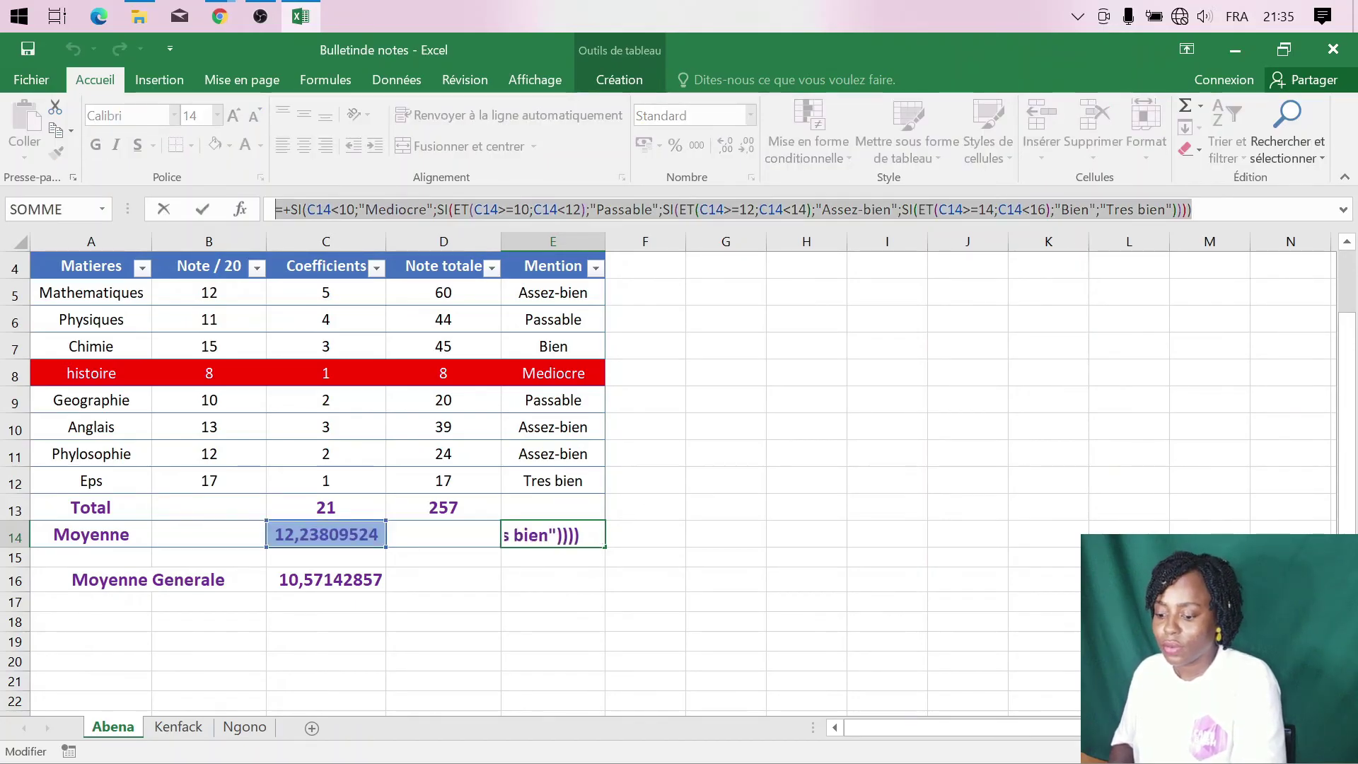
key("ctrl+c")
key("Return")
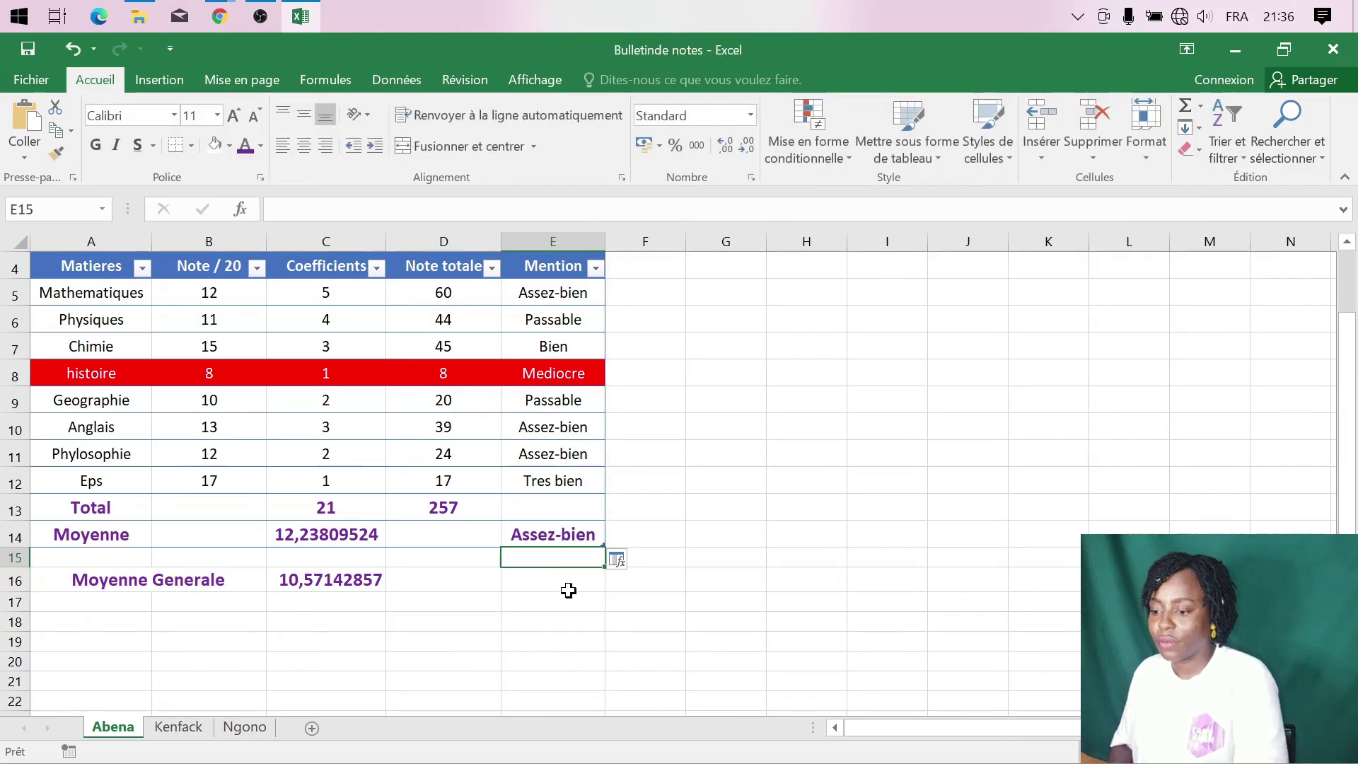
left_click(569, 586)
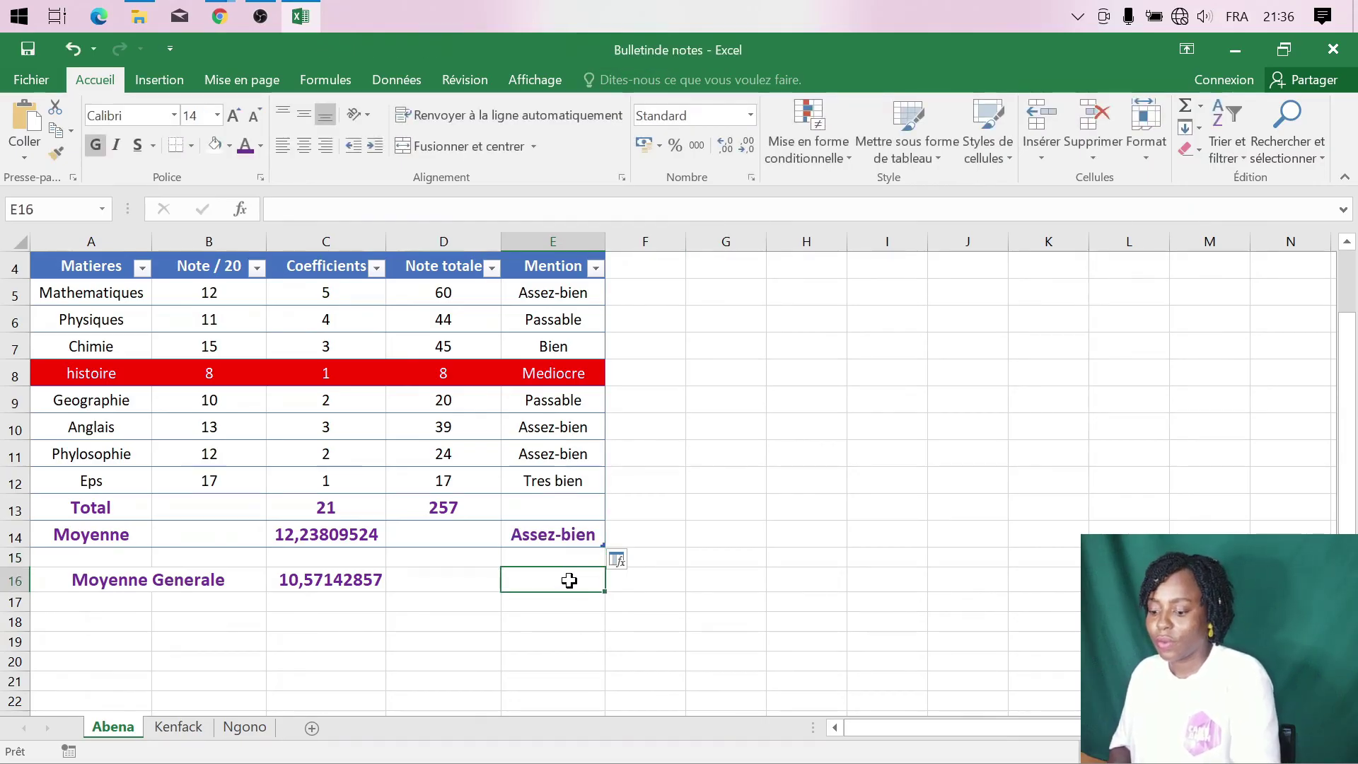
key("ctrl+v")
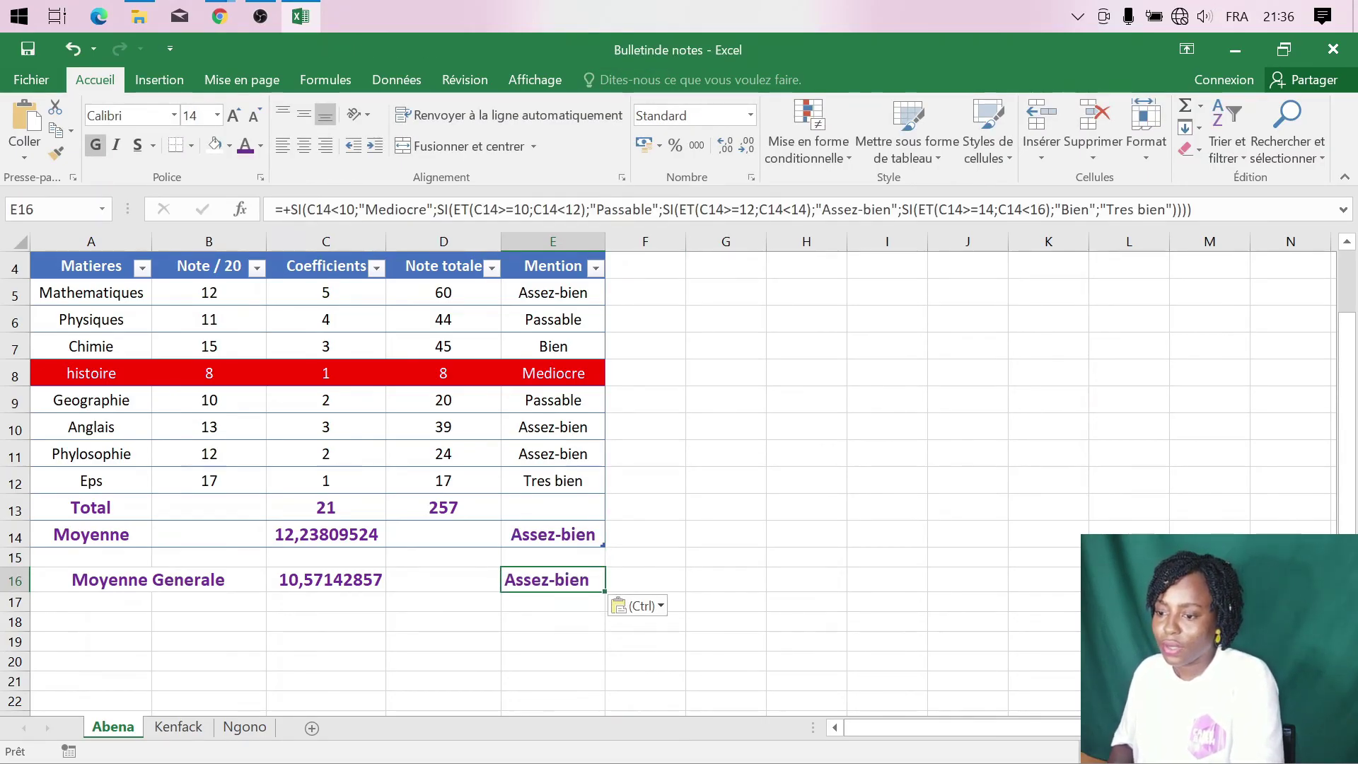
- Change every C14 reference in E16's mention formula to C16, so it reads Passable
left_click_drag(331, 210, 316, 210)
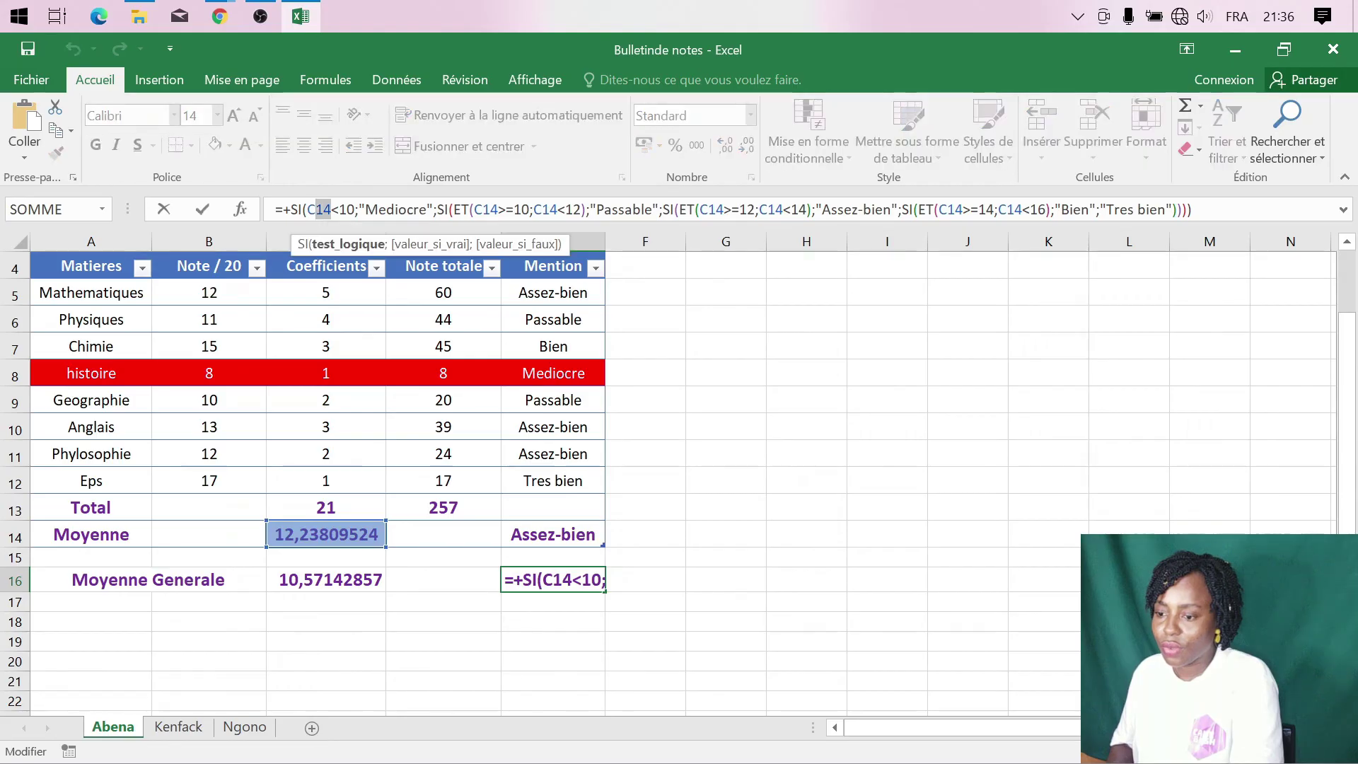
double_click(316, 210)
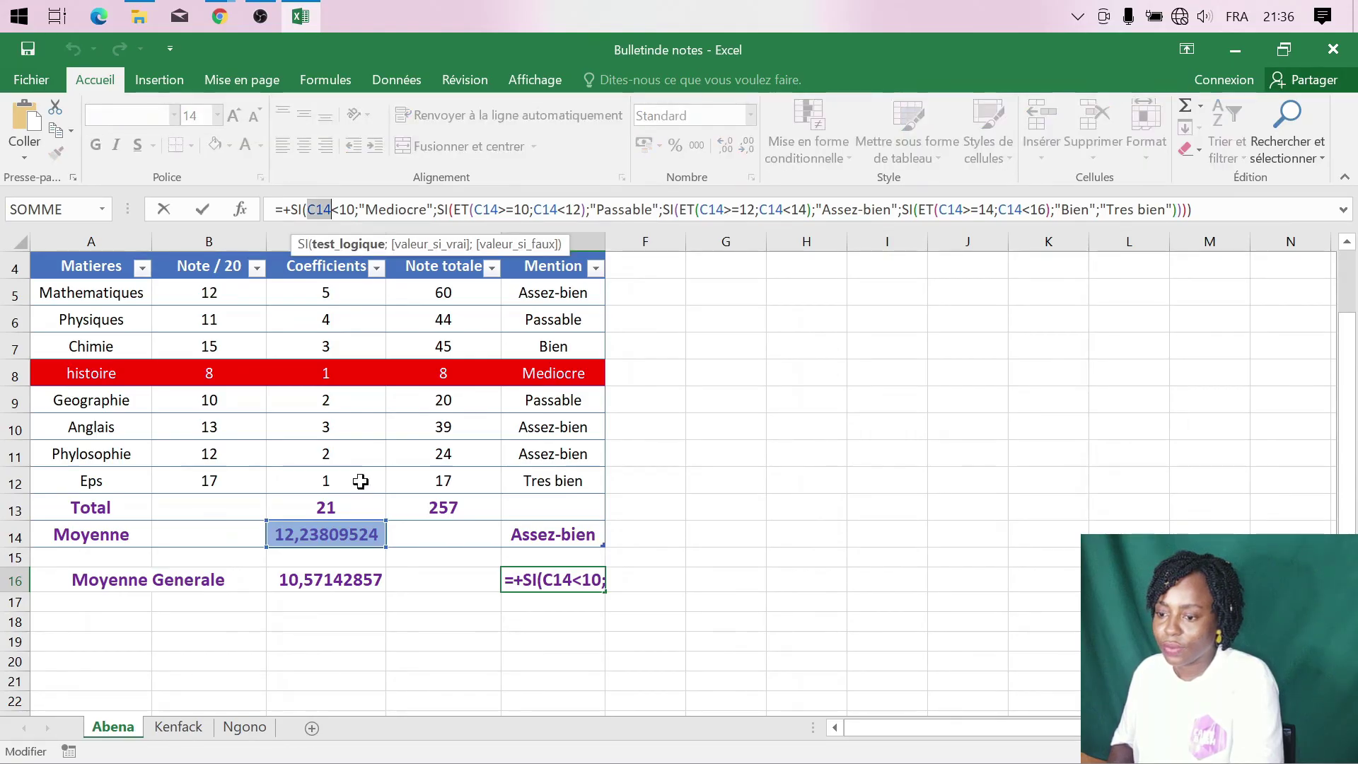
left_click(329, 582)
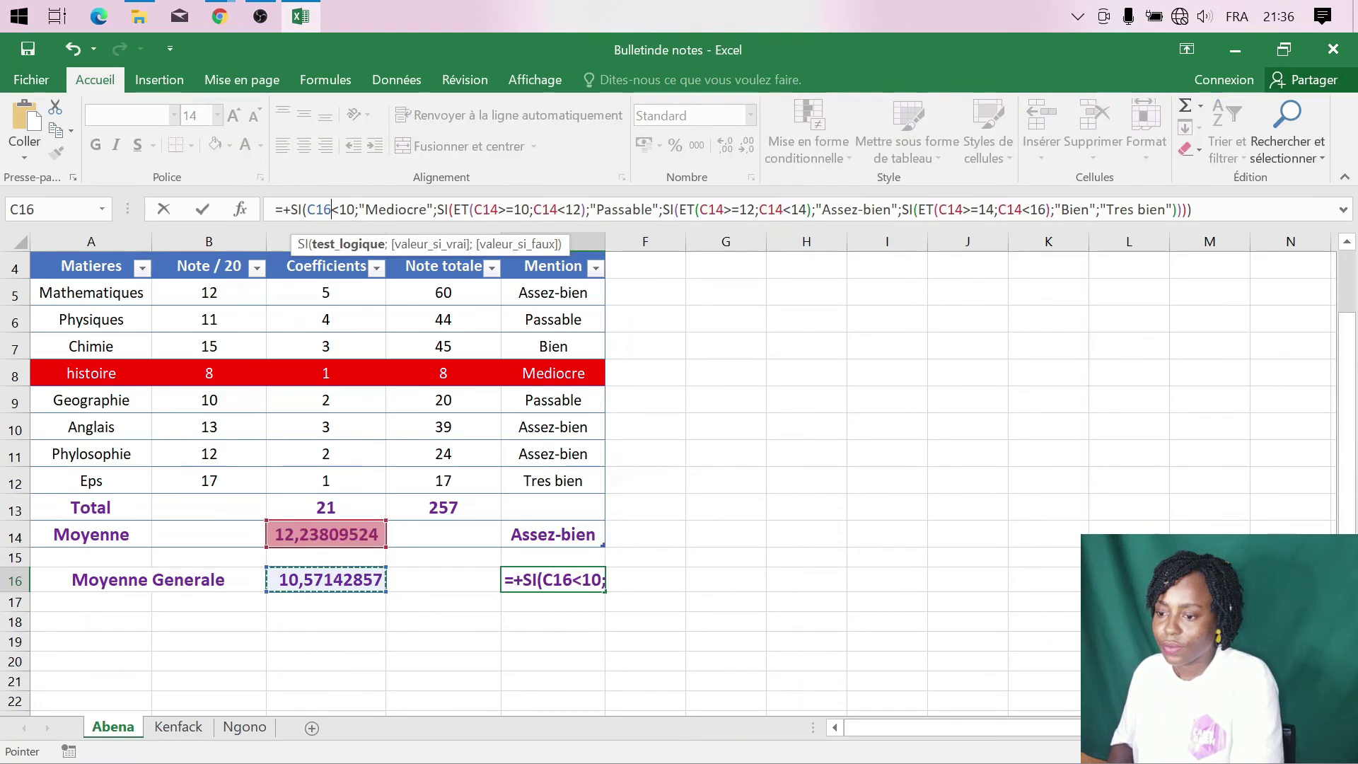
double_click(317, 211)
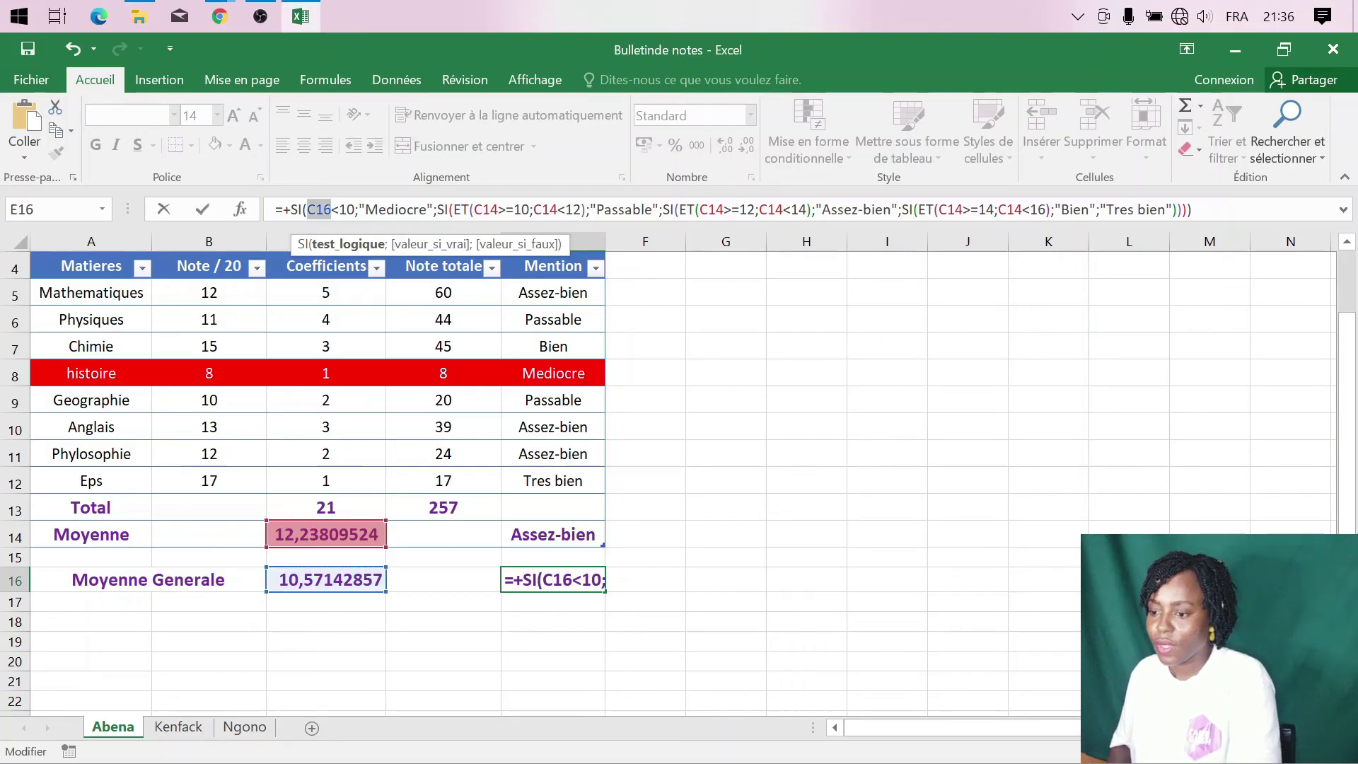
double_click(486, 210)
key("ctrl+v")
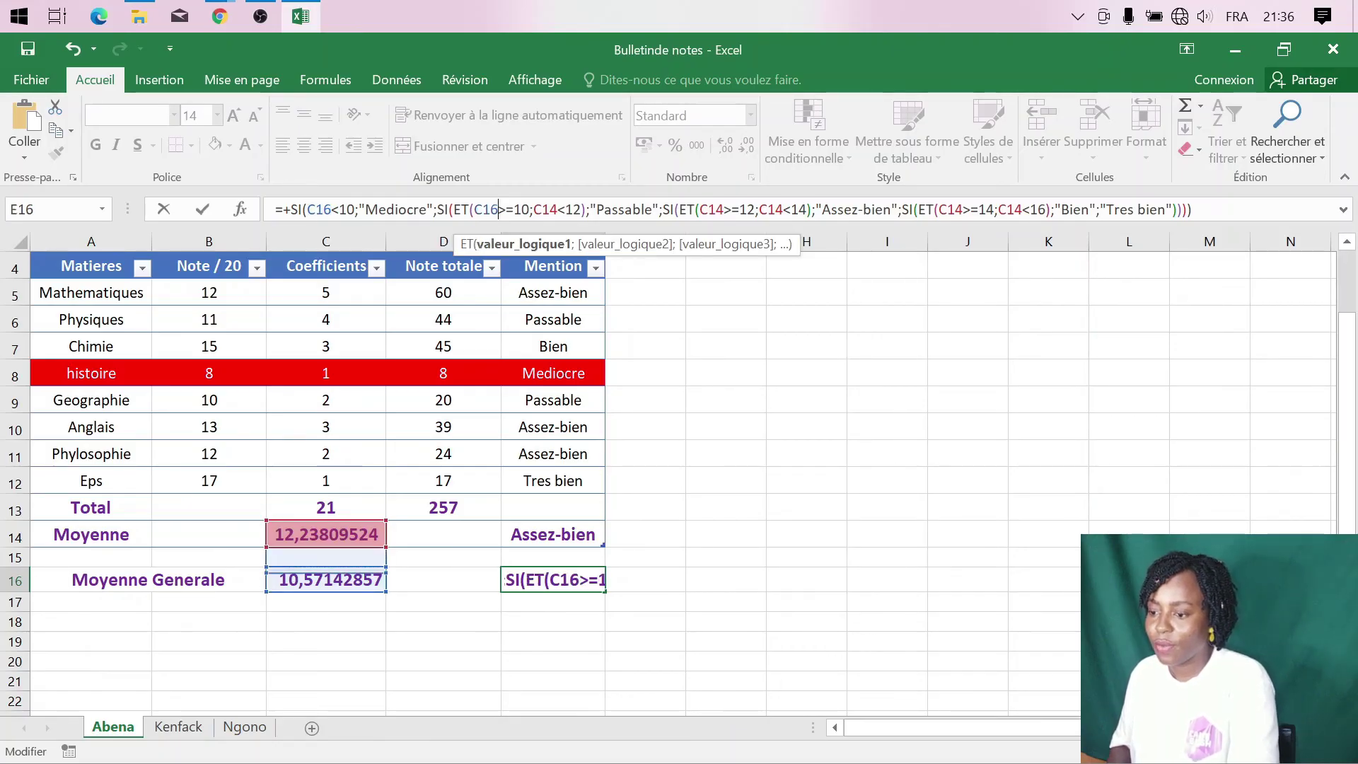
left_click(521, 210)
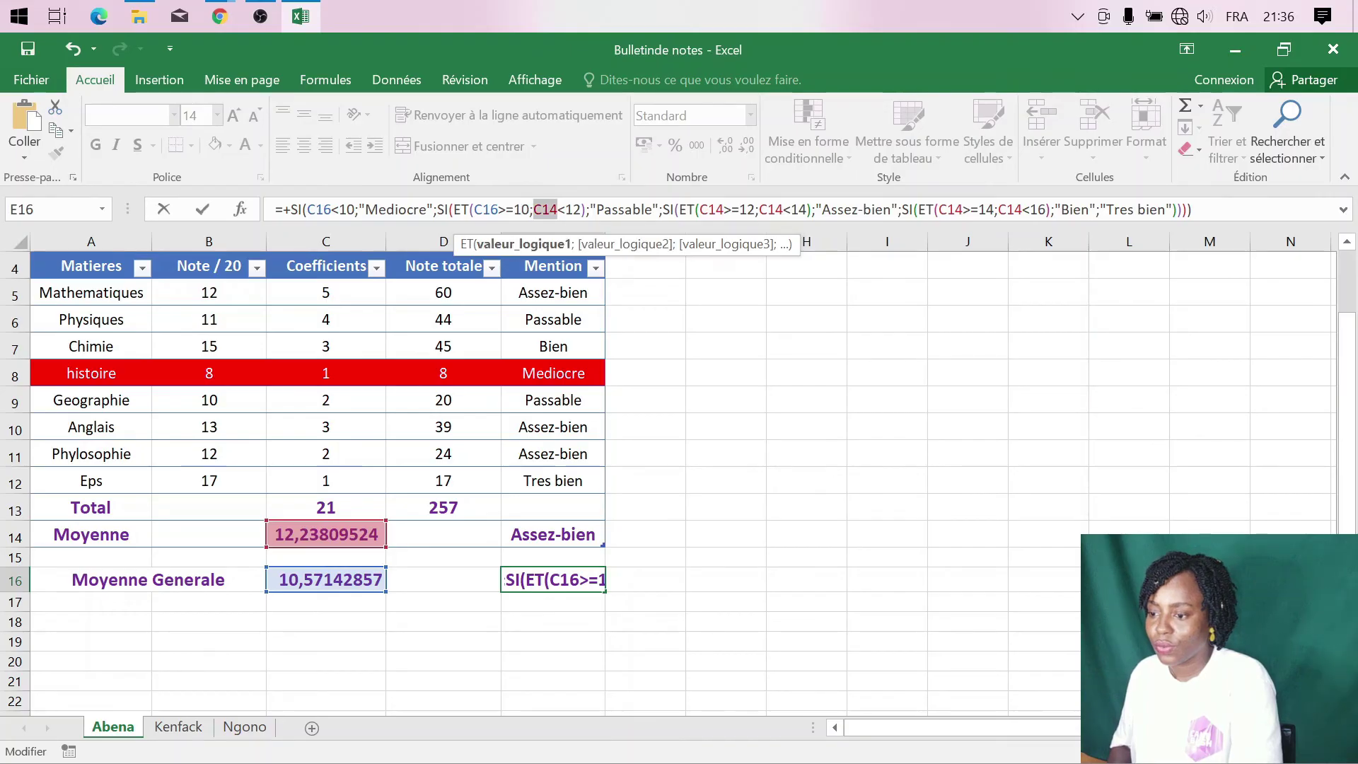
key("ctrl+v")
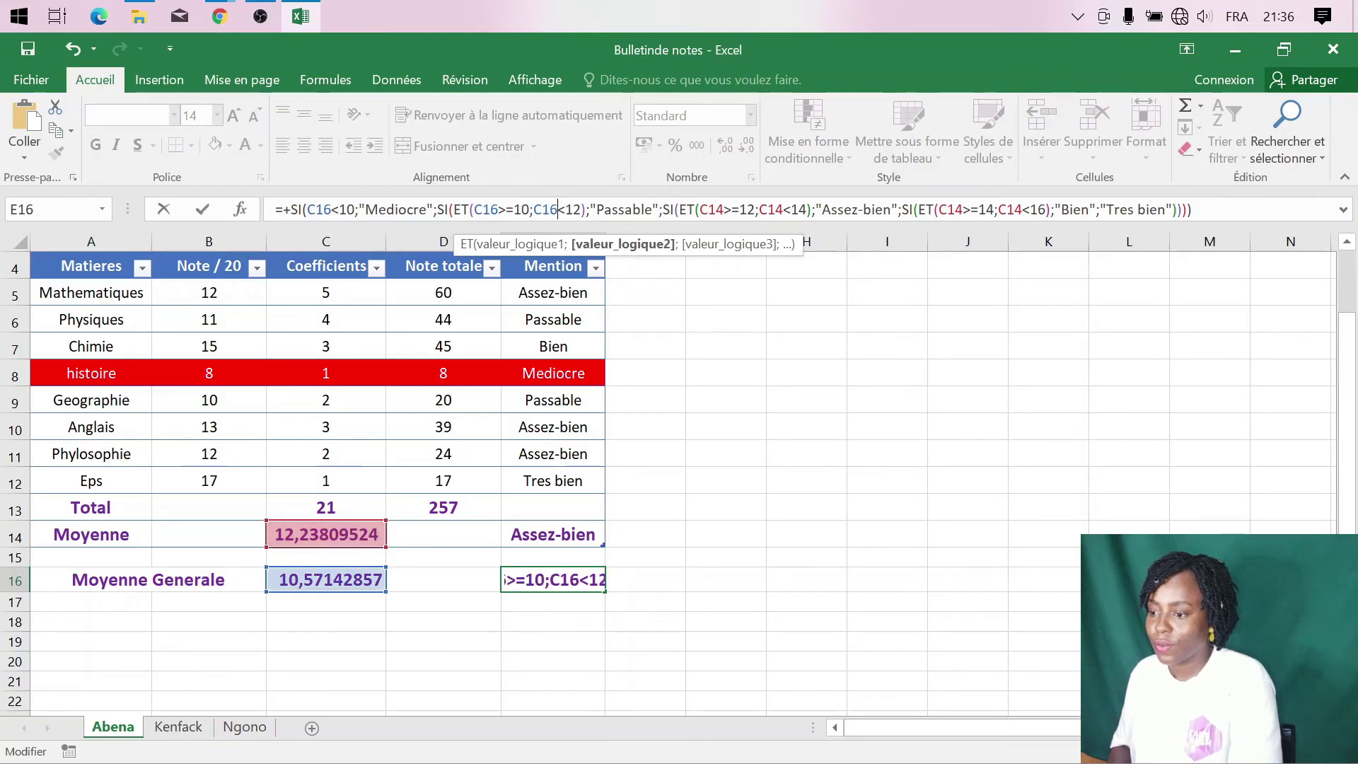
key("ctrl+v")
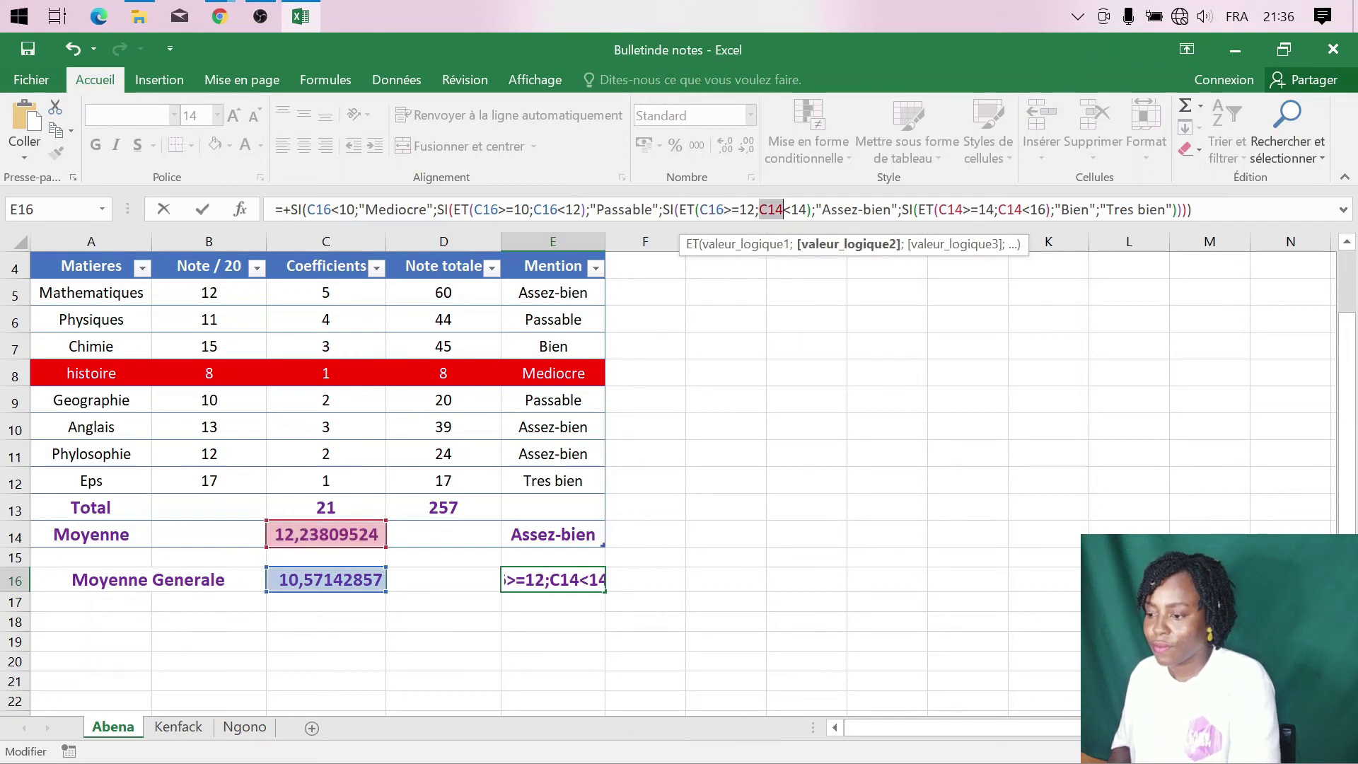
key("ctrl+v")
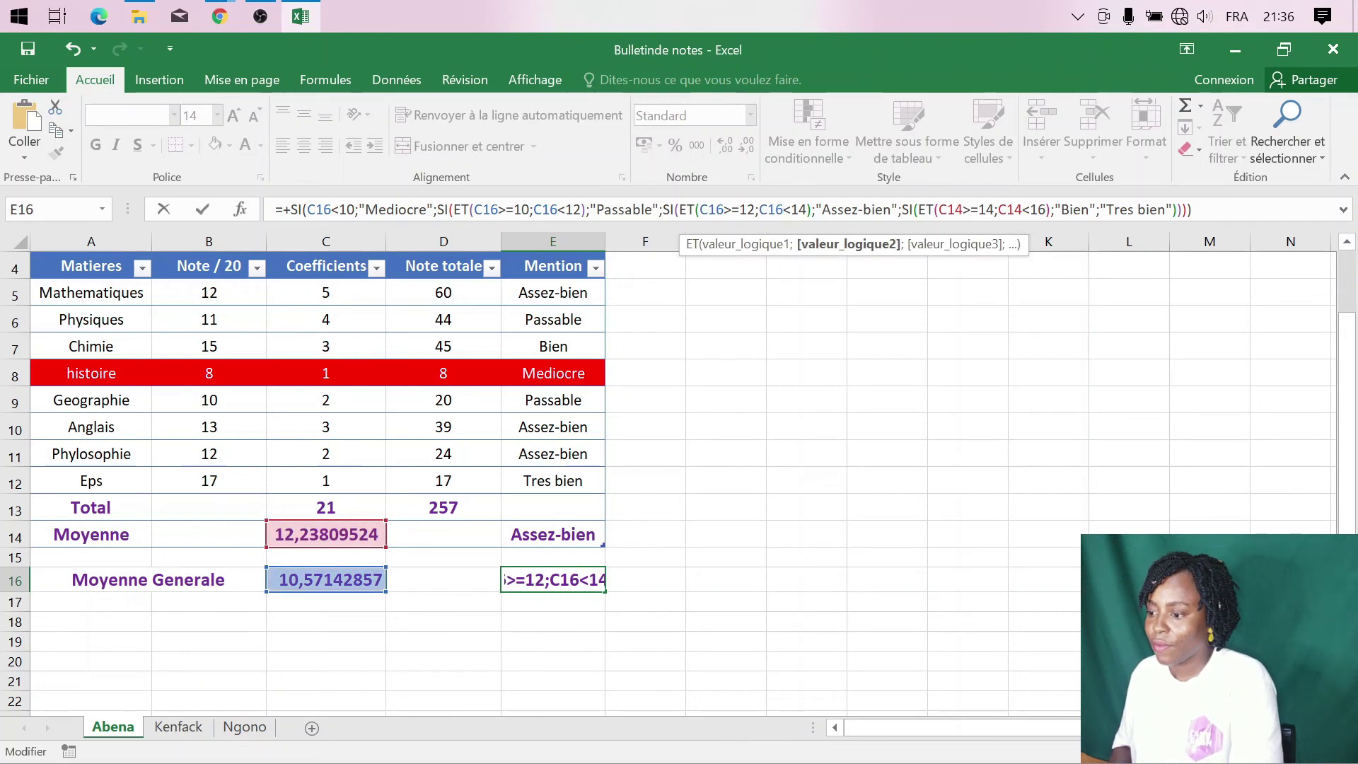
left_click_drag(938, 209, 964, 209)
key("ctrl+v")
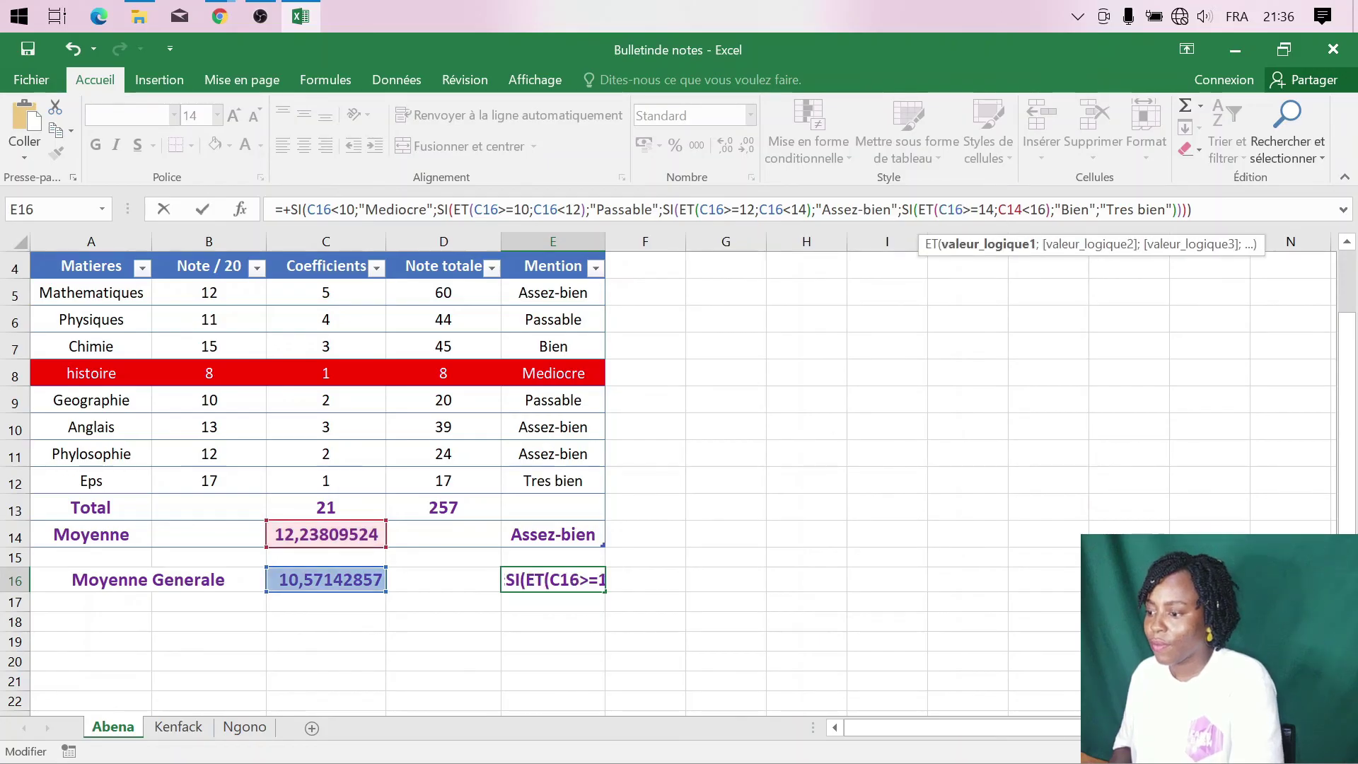
left_click_drag(1015, 209, 1023, 209)
key("ctrl+v")
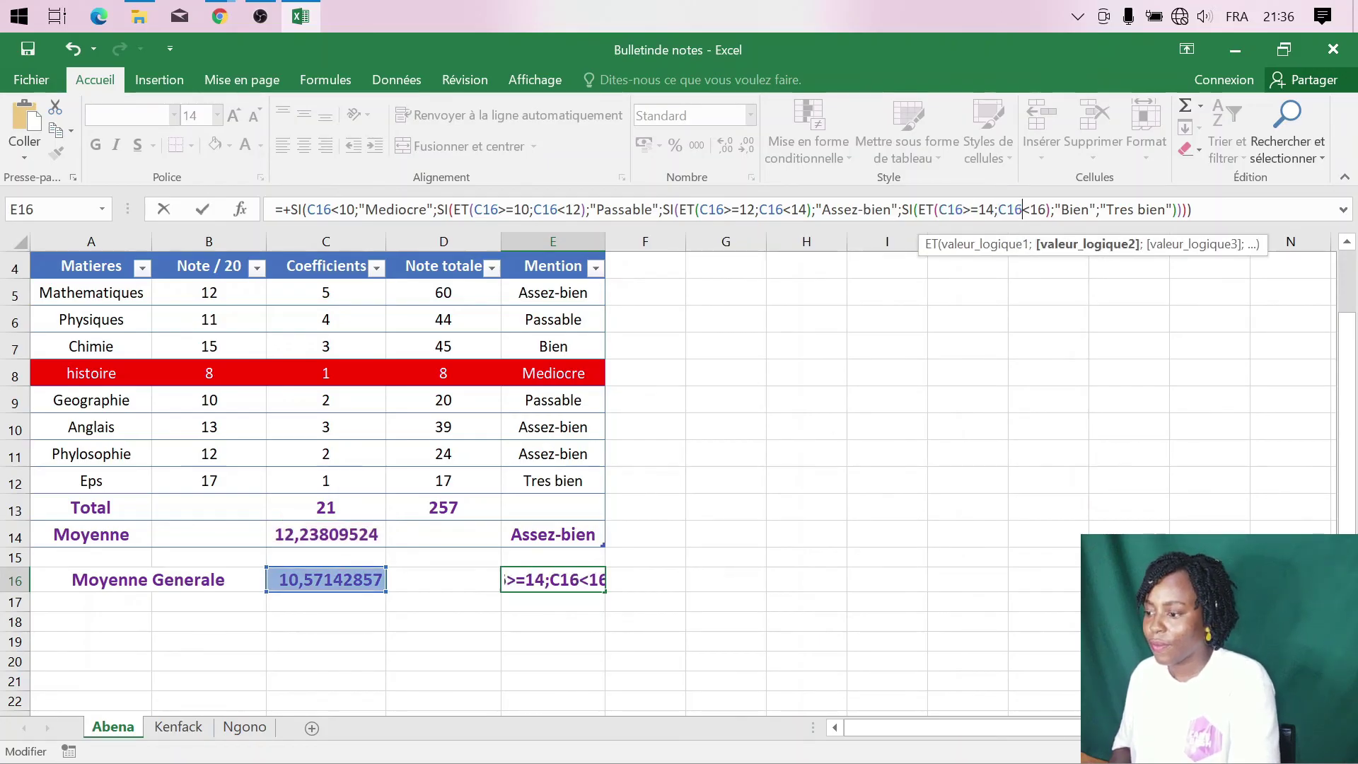
key("Return")
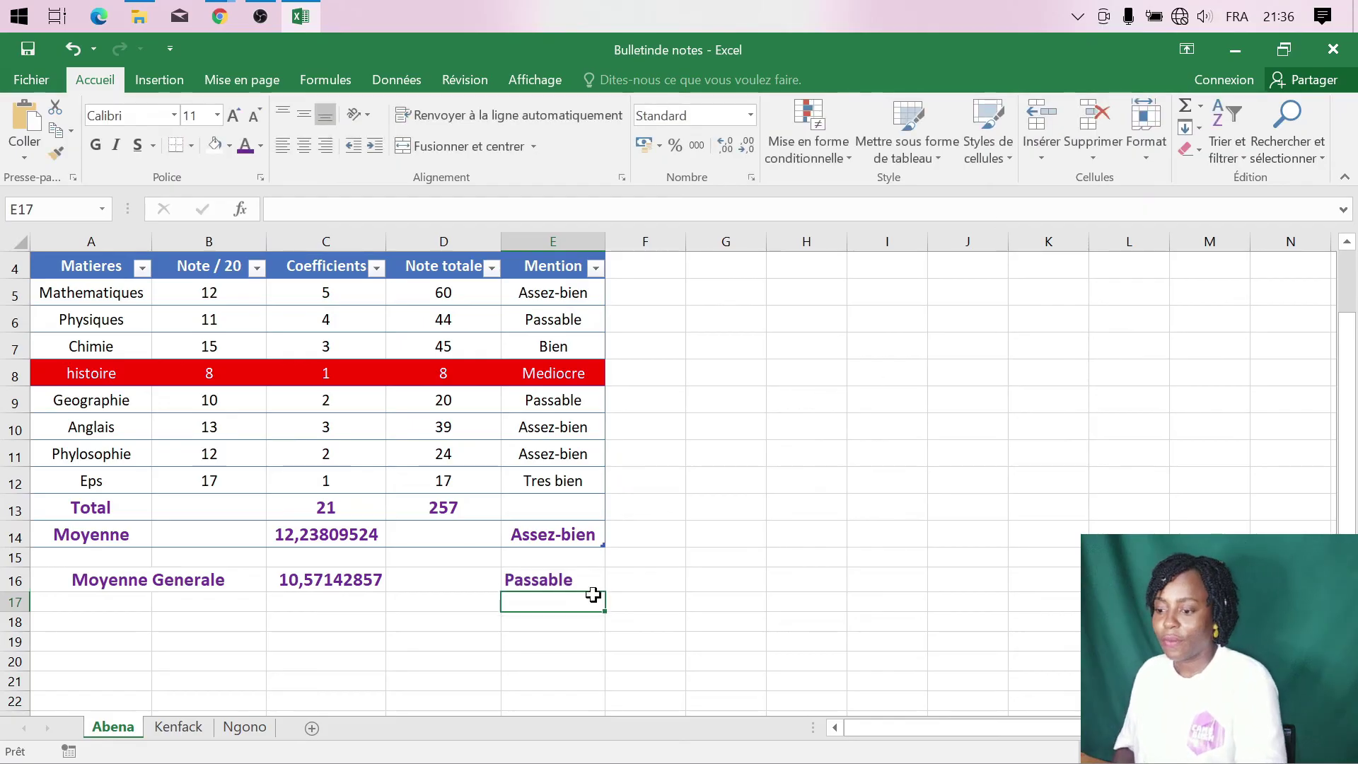
left_click(346, 581)
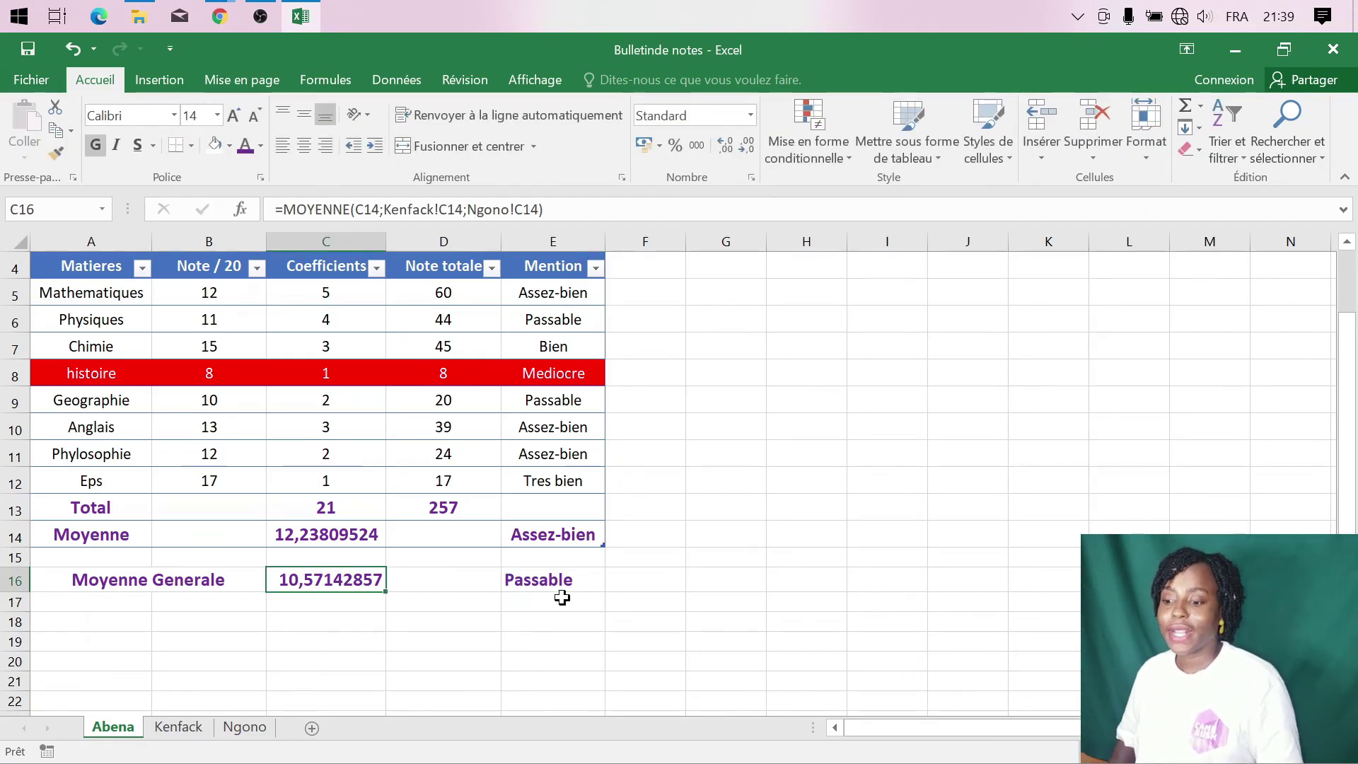
- Prefix the first C14 in C16's formula with the first student's sheet name, still giving 10,57142857
left_click(562, 586)
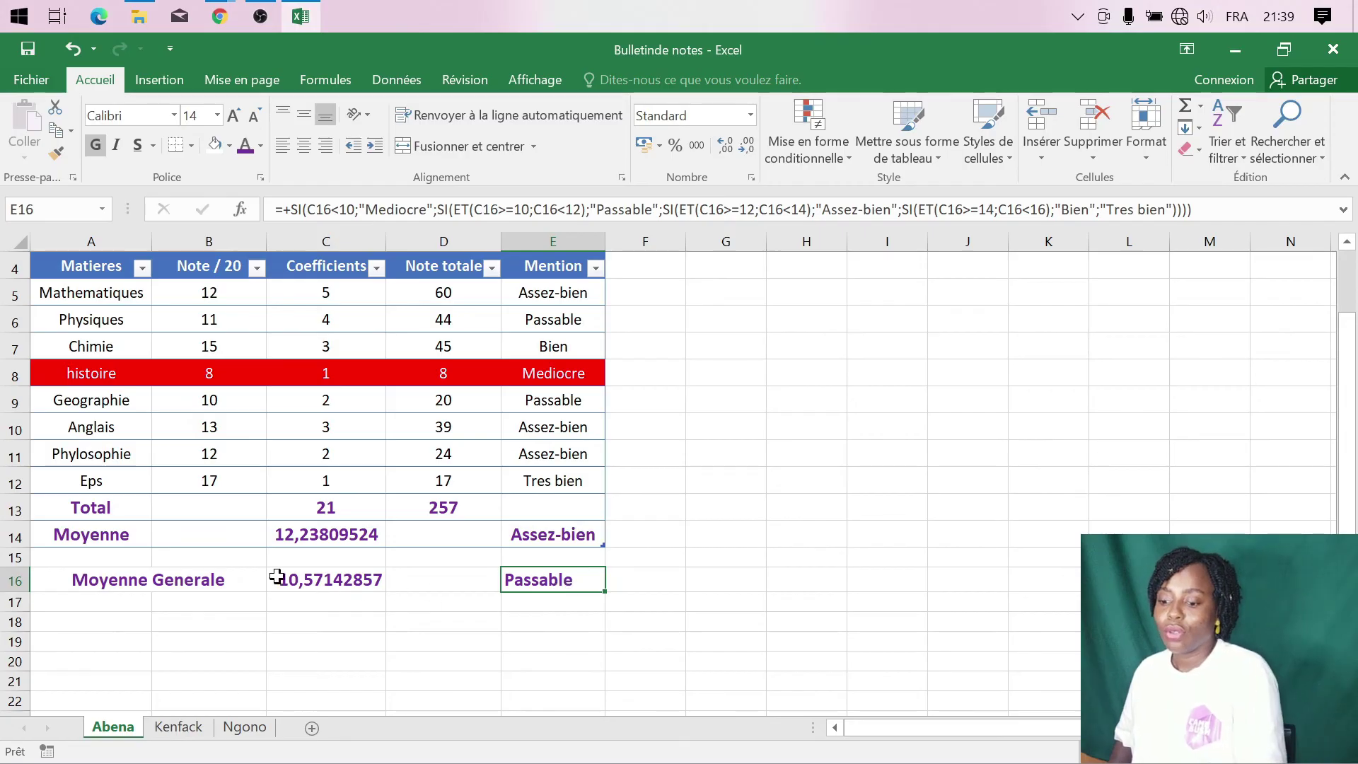
left_click(178, 727)
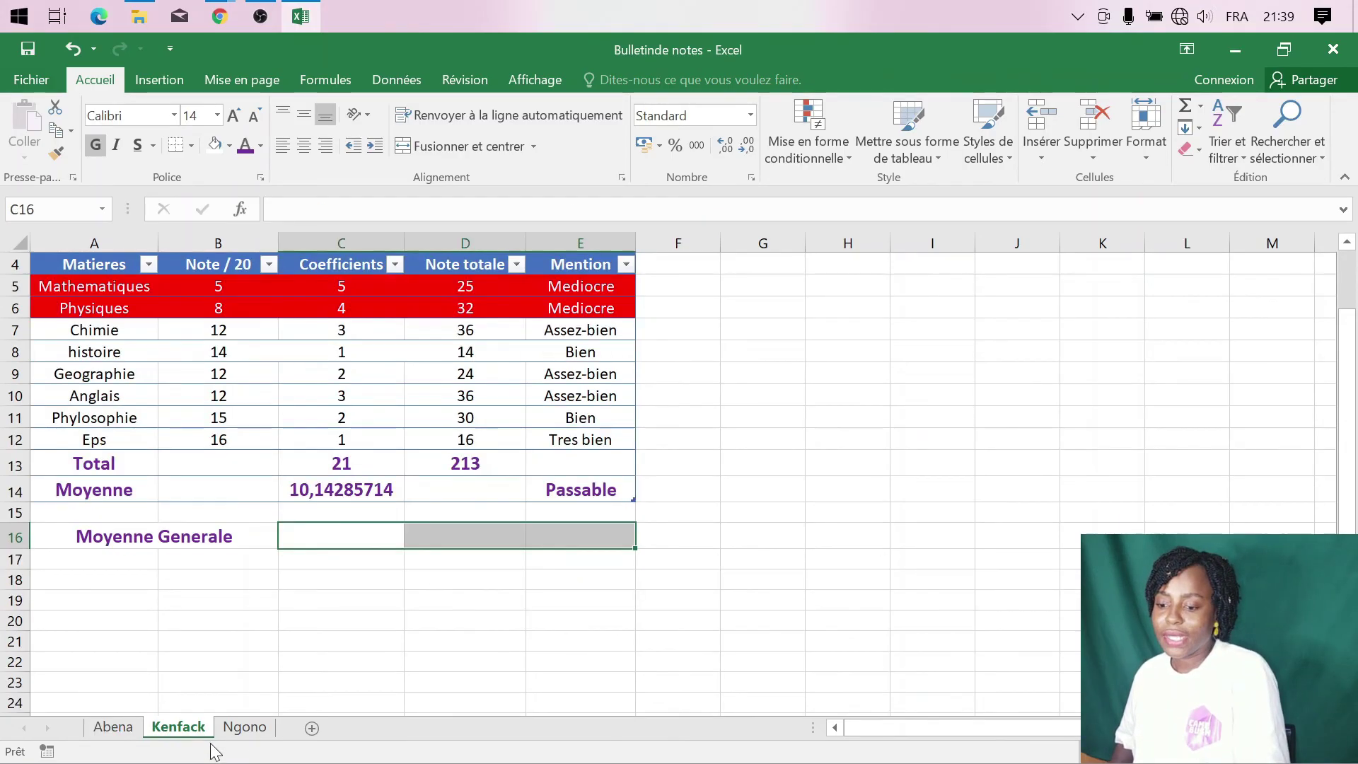
left_click(245, 728)
left_click(112, 727)
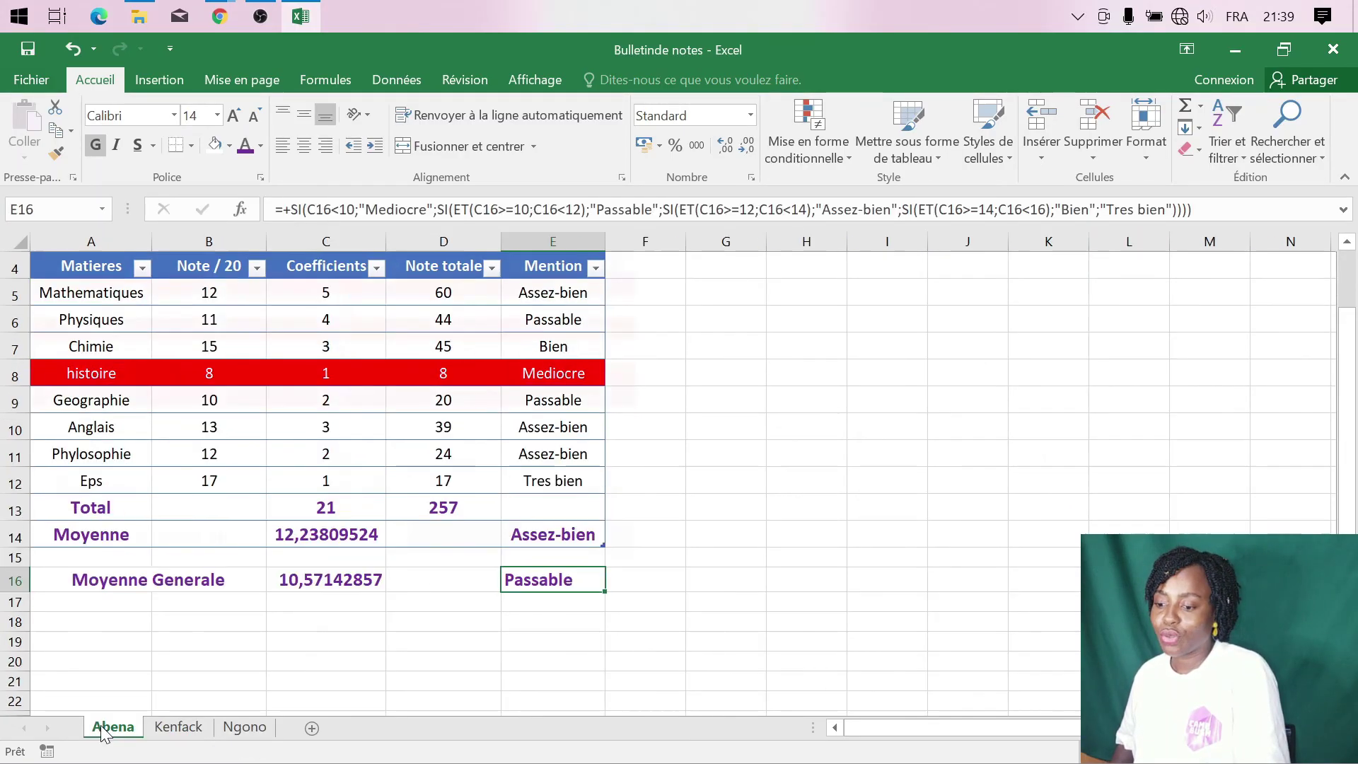
left_click(333, 586)
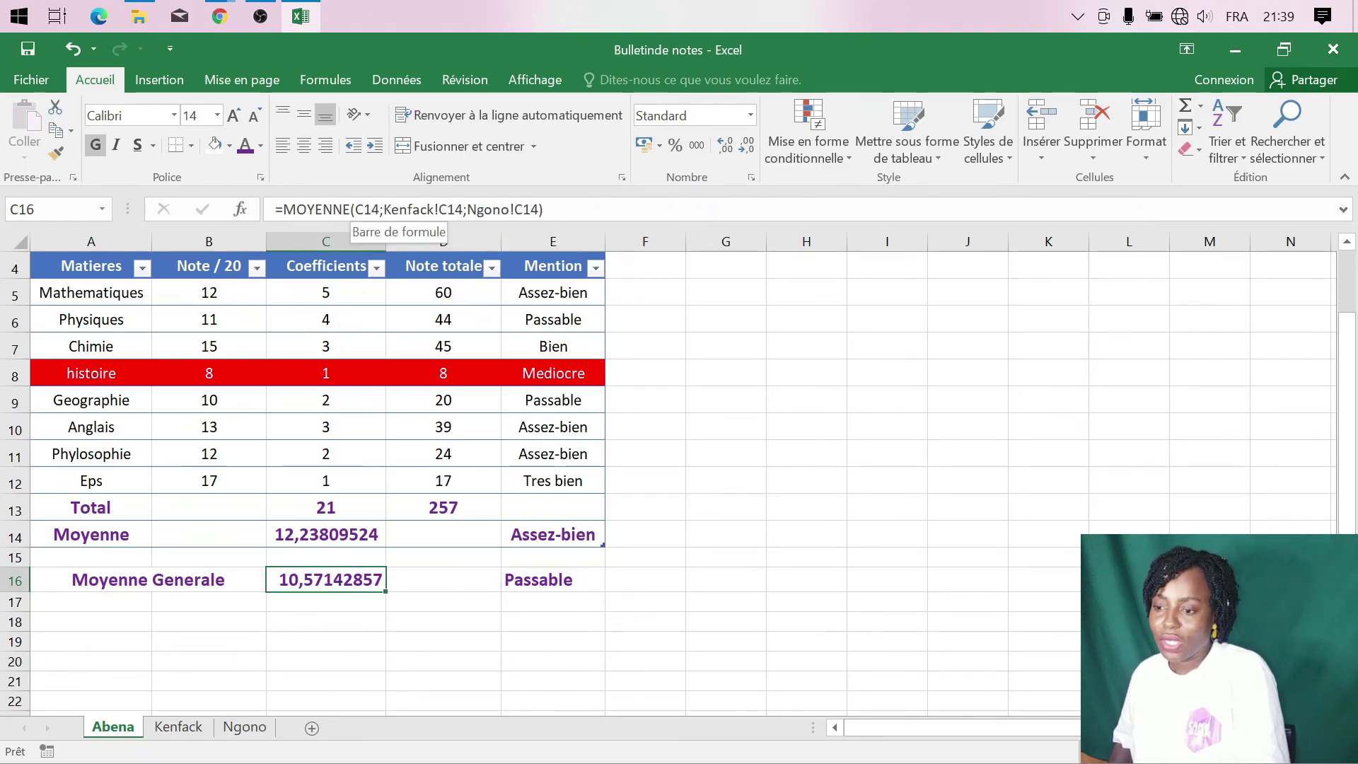
left_click(356, 209)
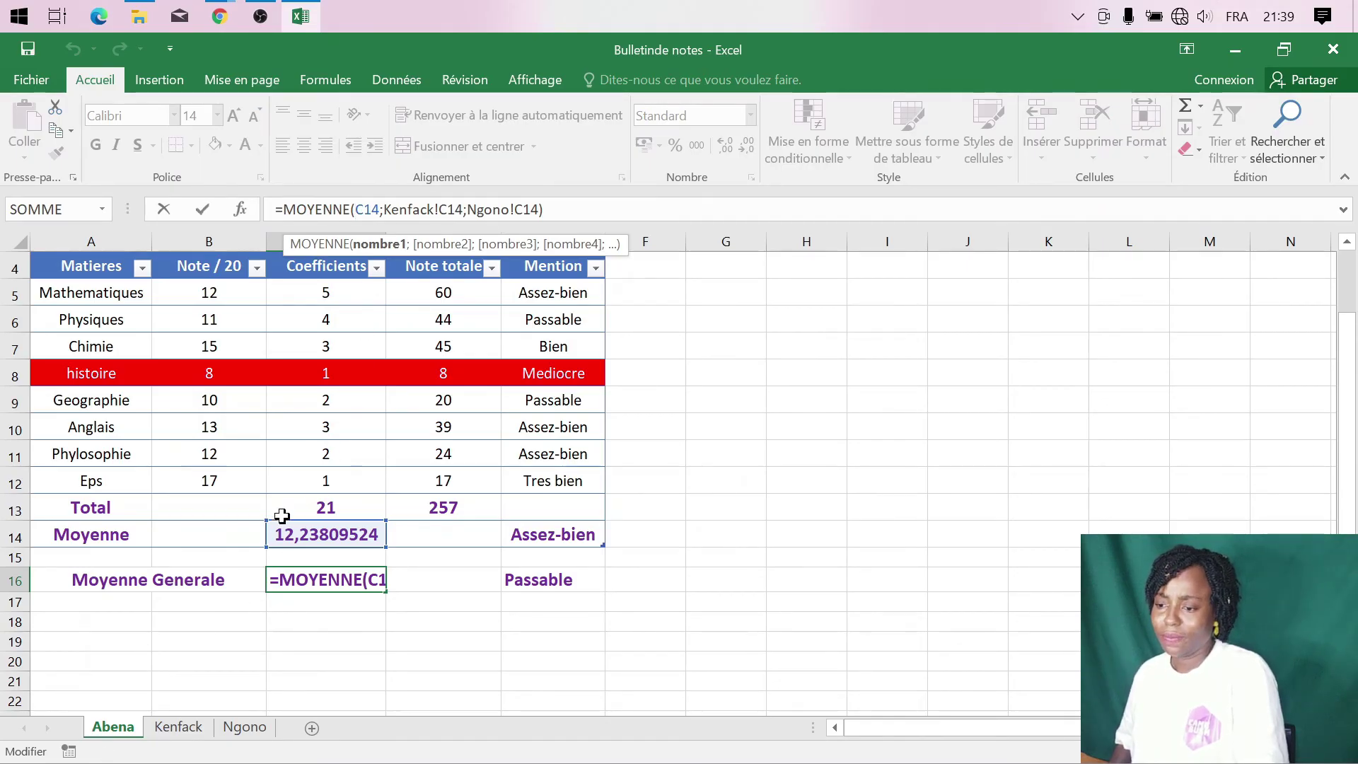
type("Abena")
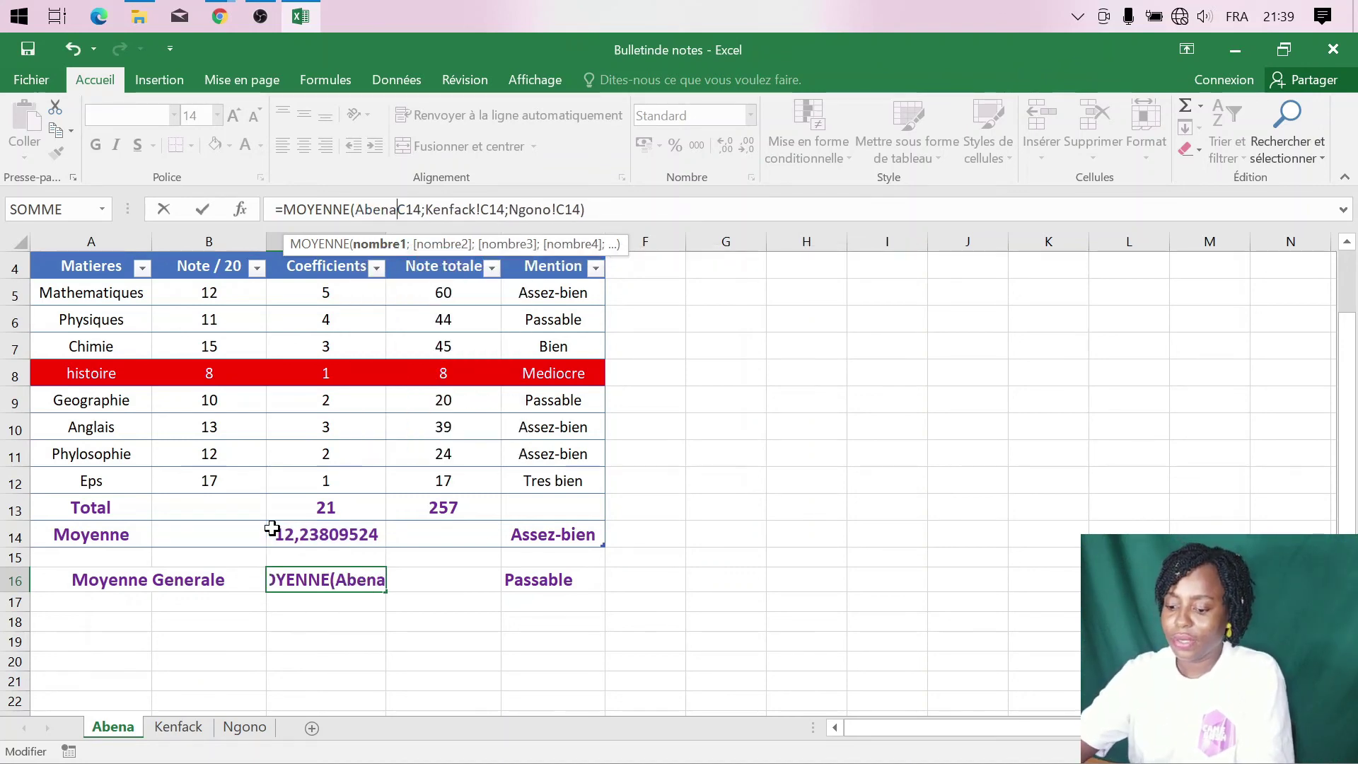
type("!")
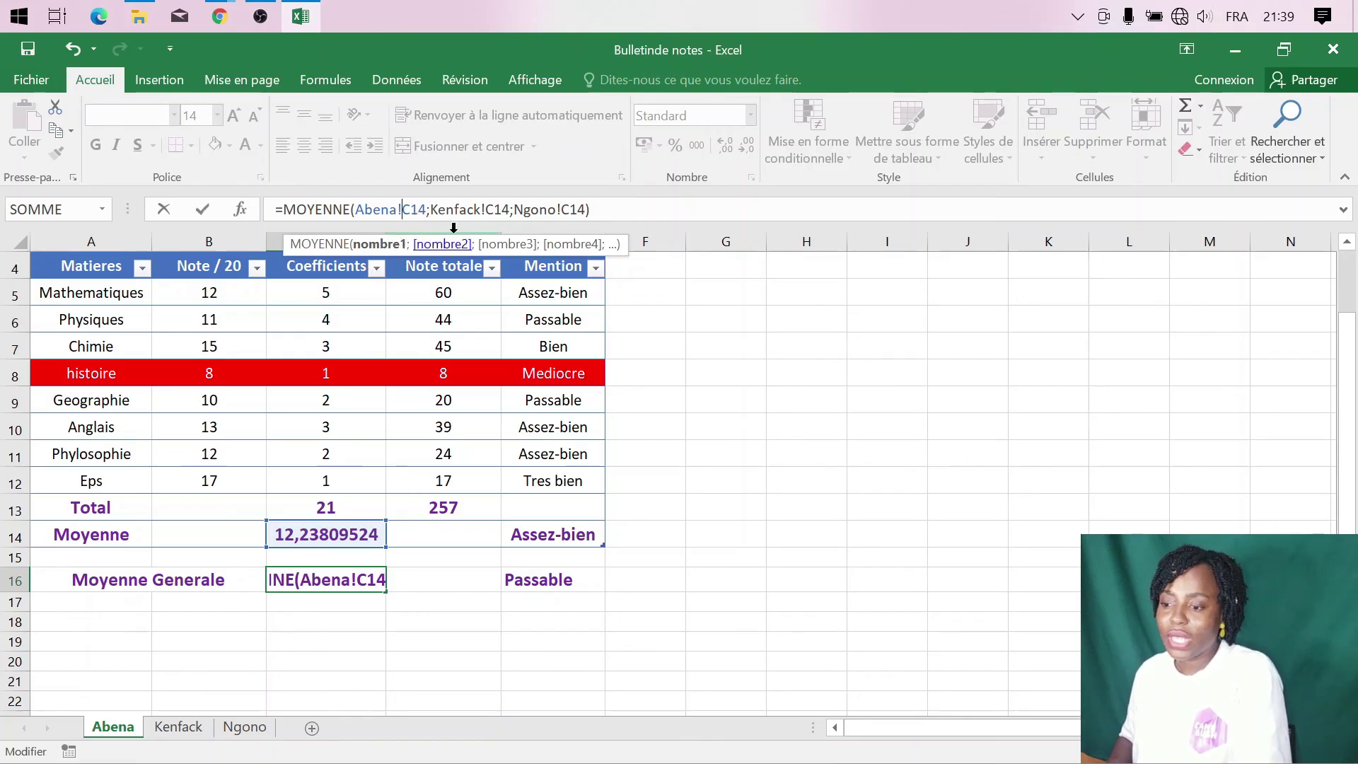
left_click(627, 211)
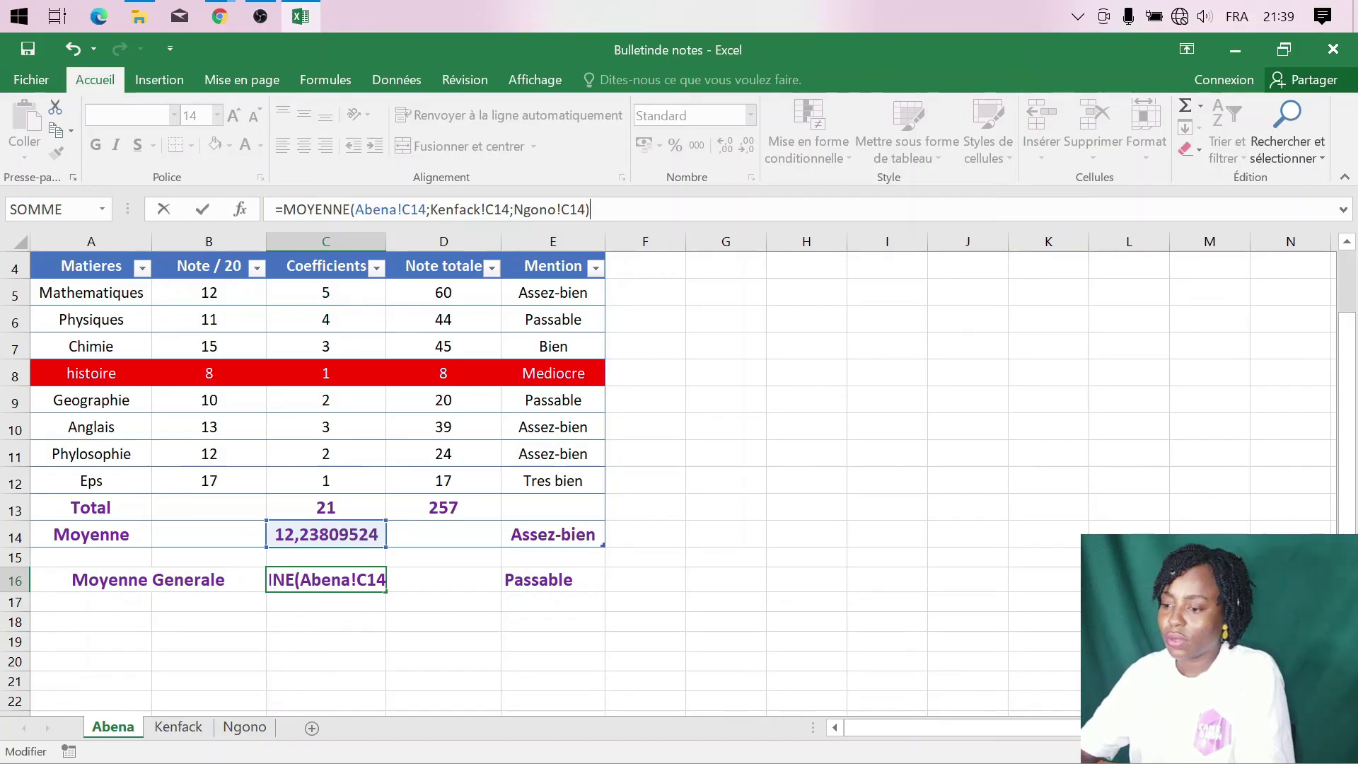
key("Return")
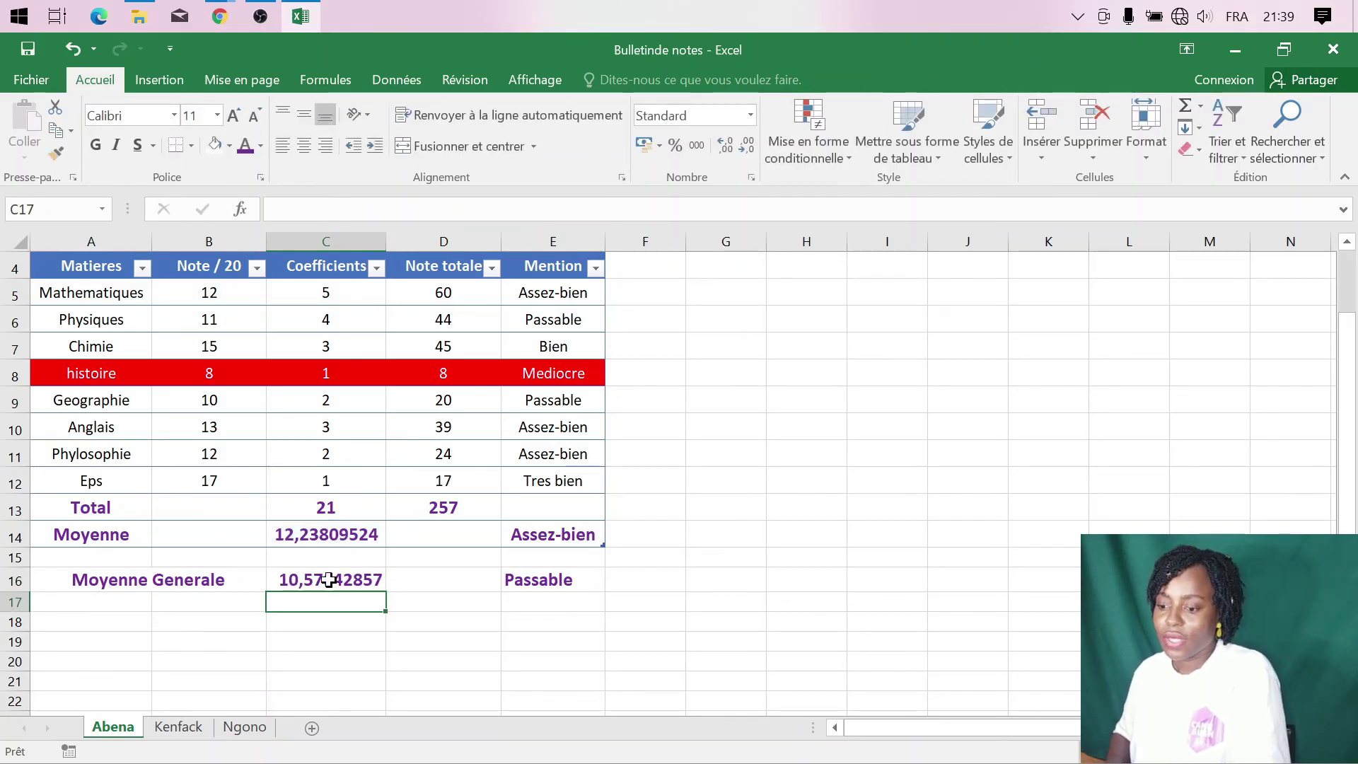
left_click_drag(329, 580, 567, 585)
- Copy Abena's Moyenne Generale row (C16:E16) and paste it into C16 on Kenfack
key("ctrl+c")
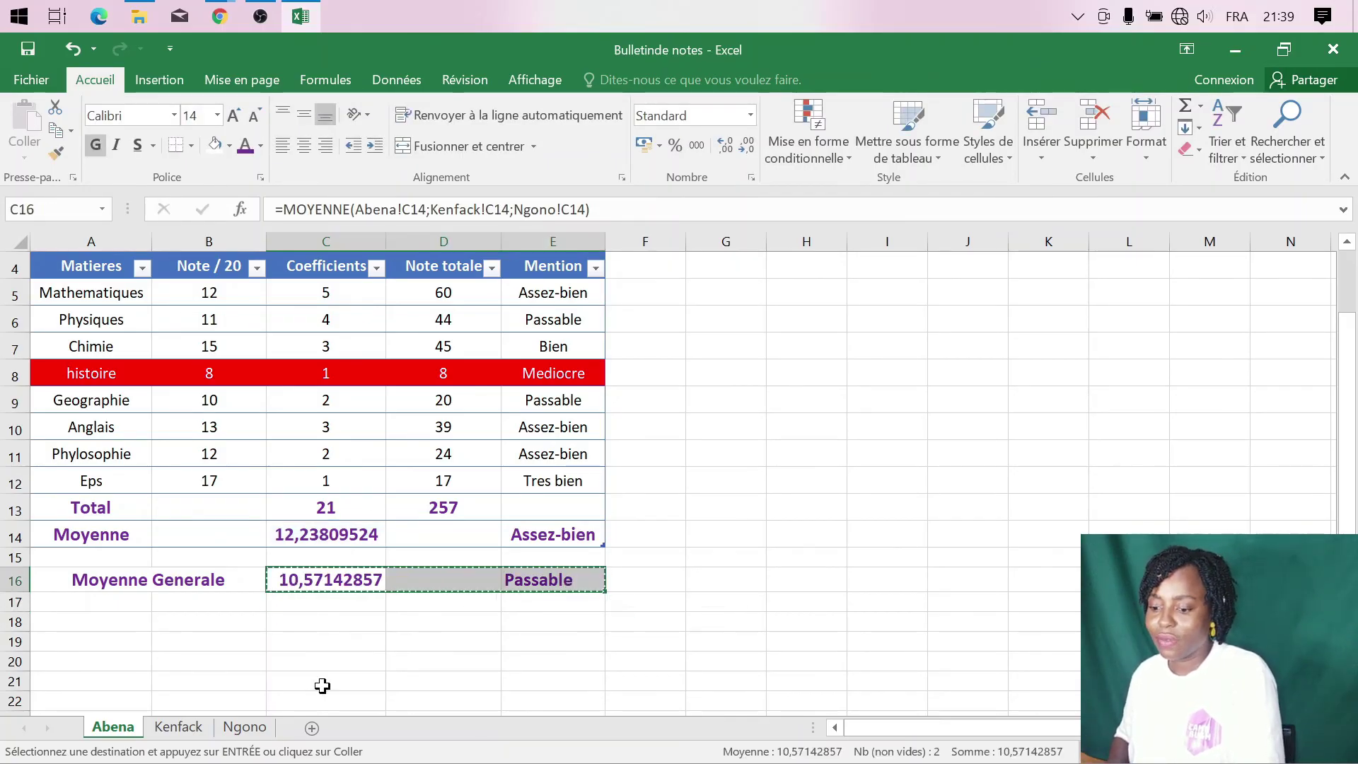
left_click(179, 727)
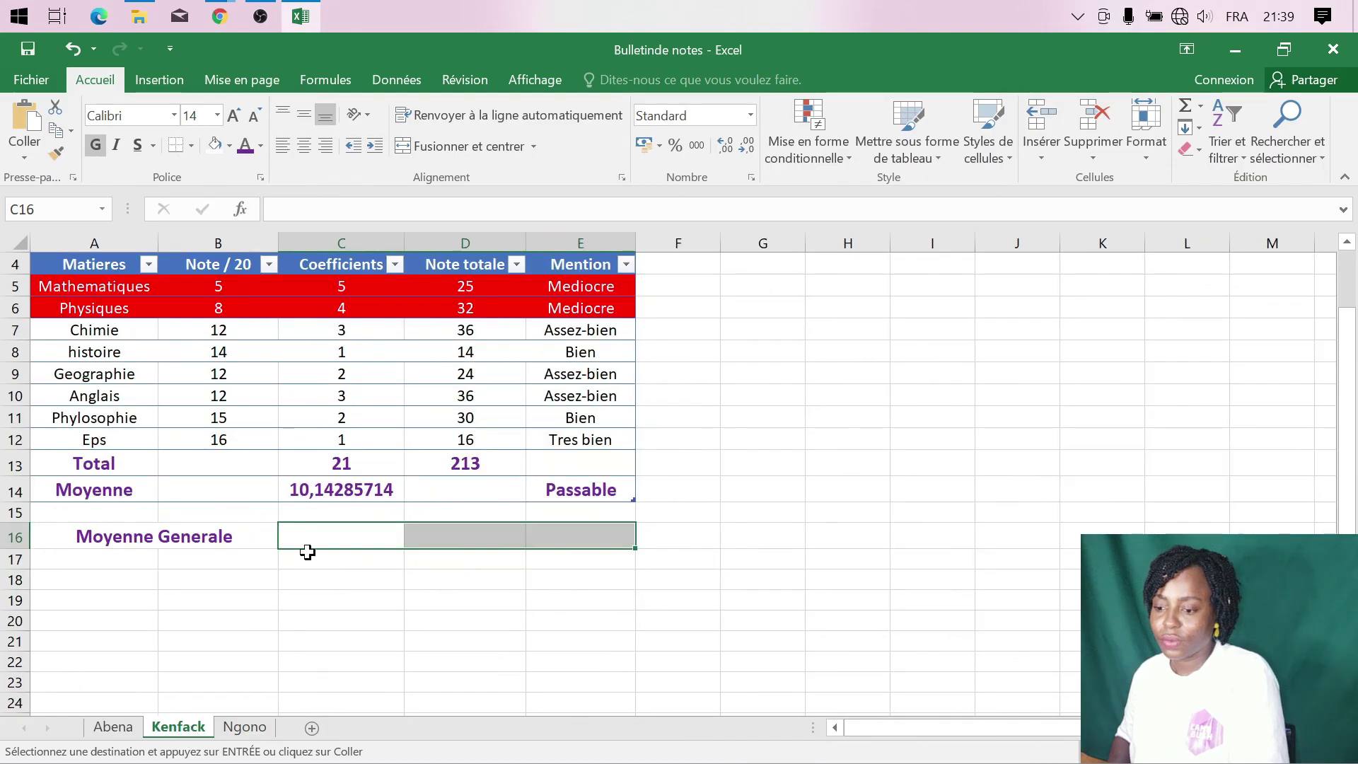
left_click(346, 540)
key("ctrl+v")
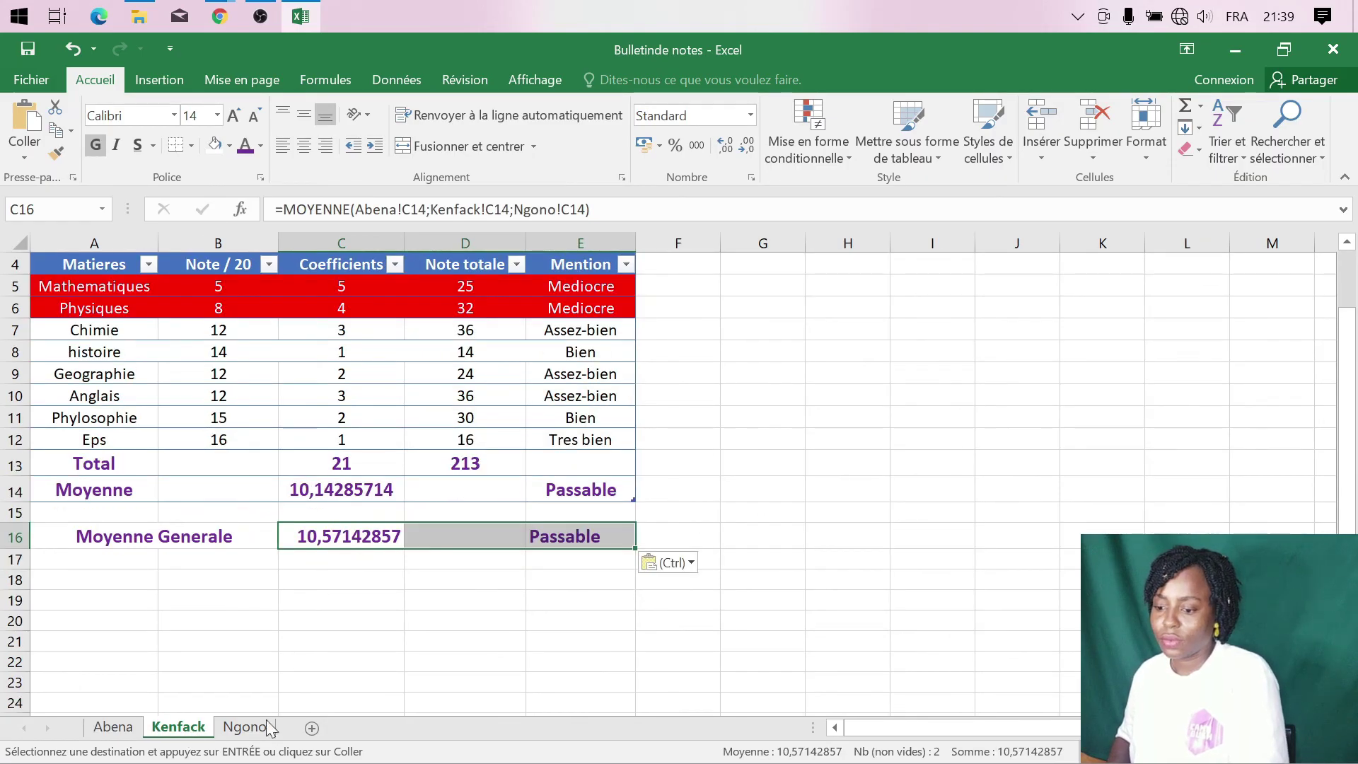
- Paste the same row into C16 on Ngono, check its formula, and return to Abena
left_click(264, 726)
left_click(350, 537)
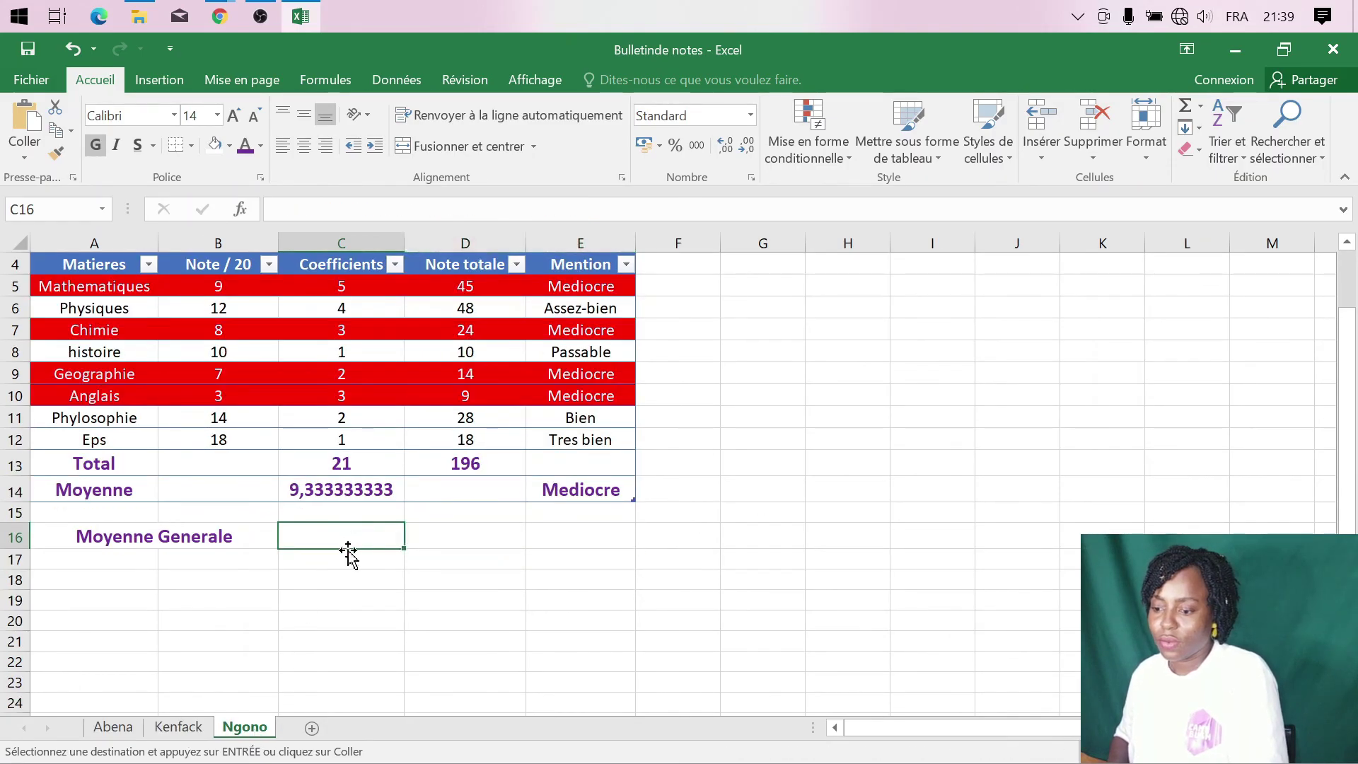
key("ctrl+v")
left_click(334, 565)
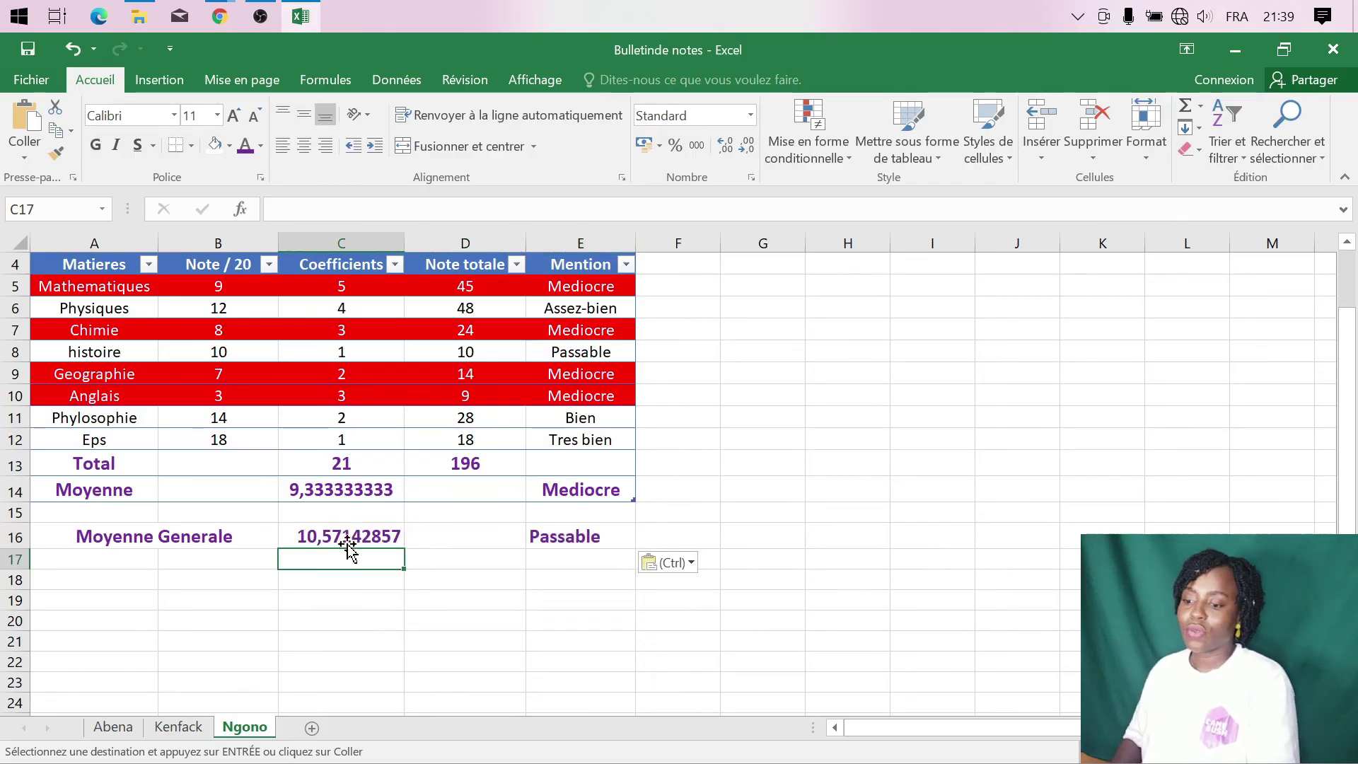
left_click(350, 536)
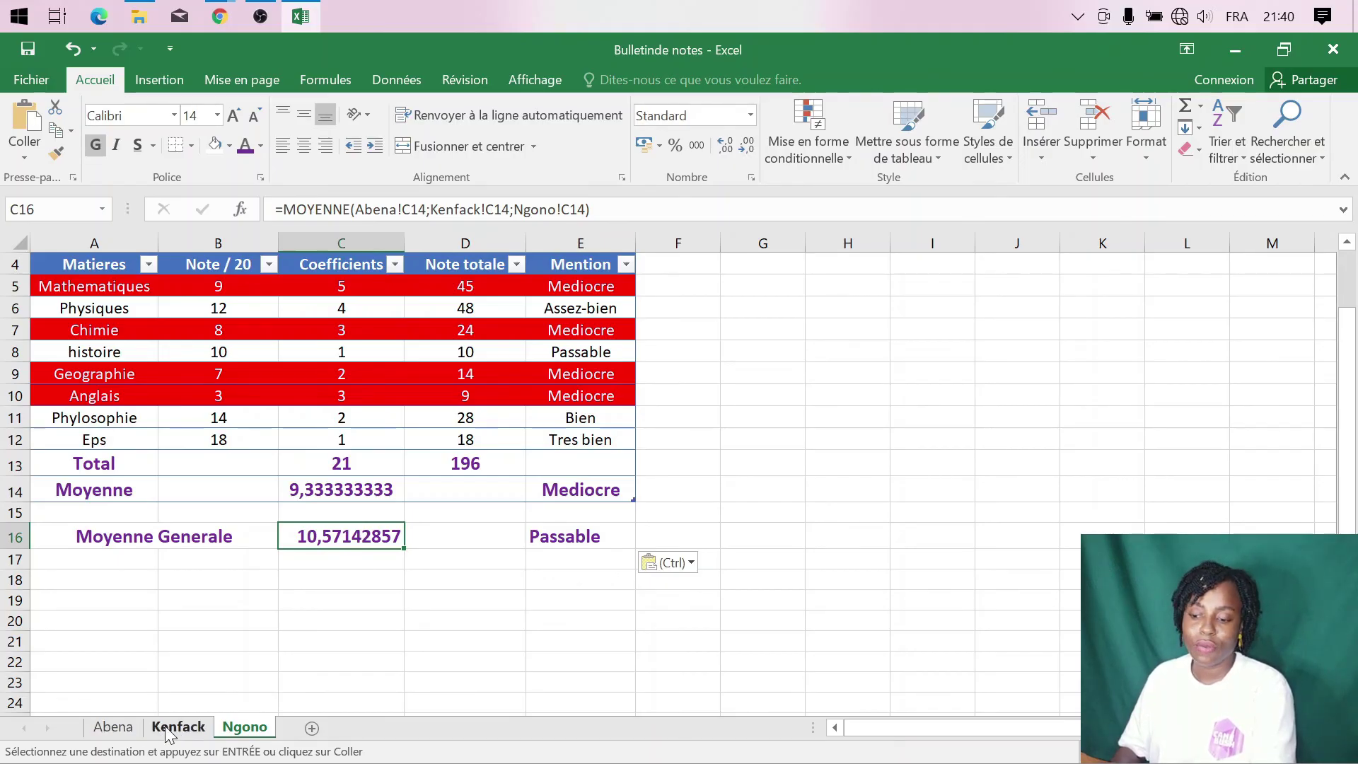
left_click(168, 734)
left_click(123, 735)
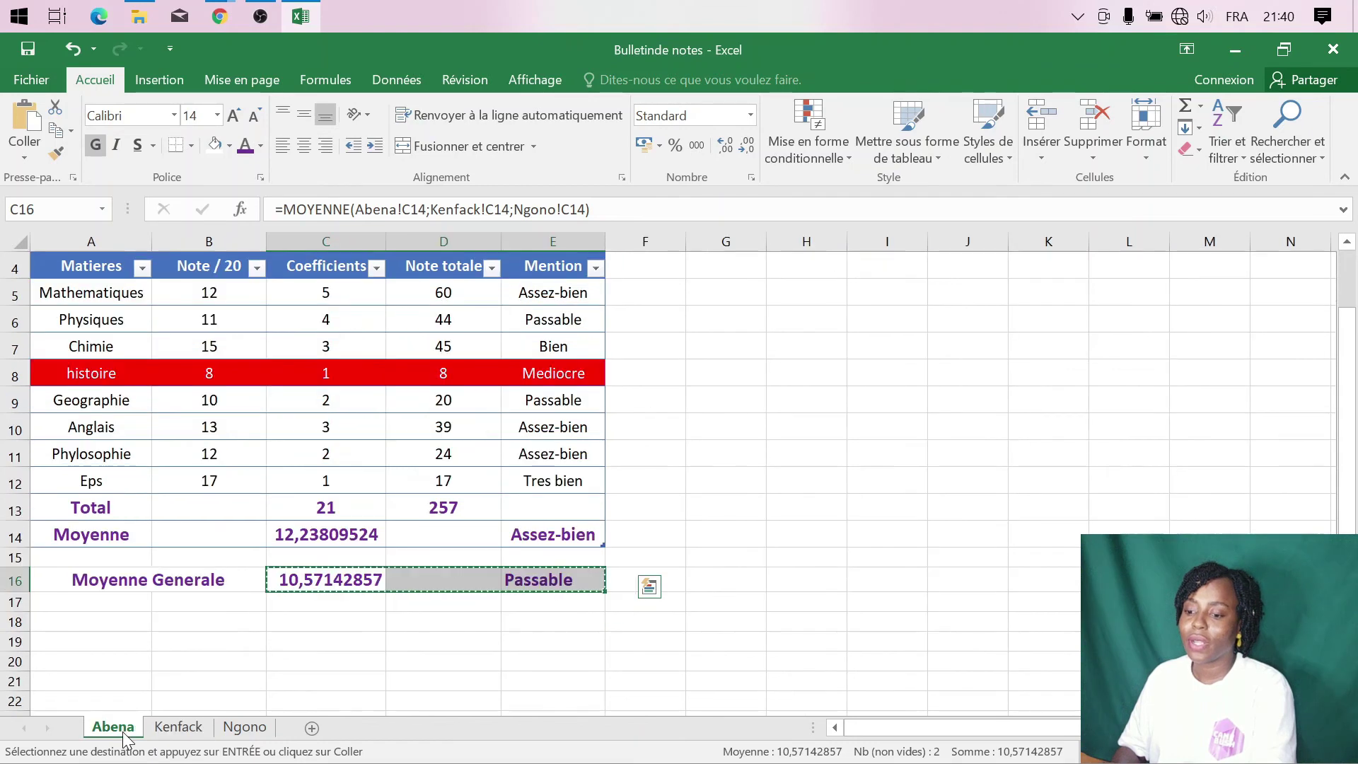
left_click(300, 615)
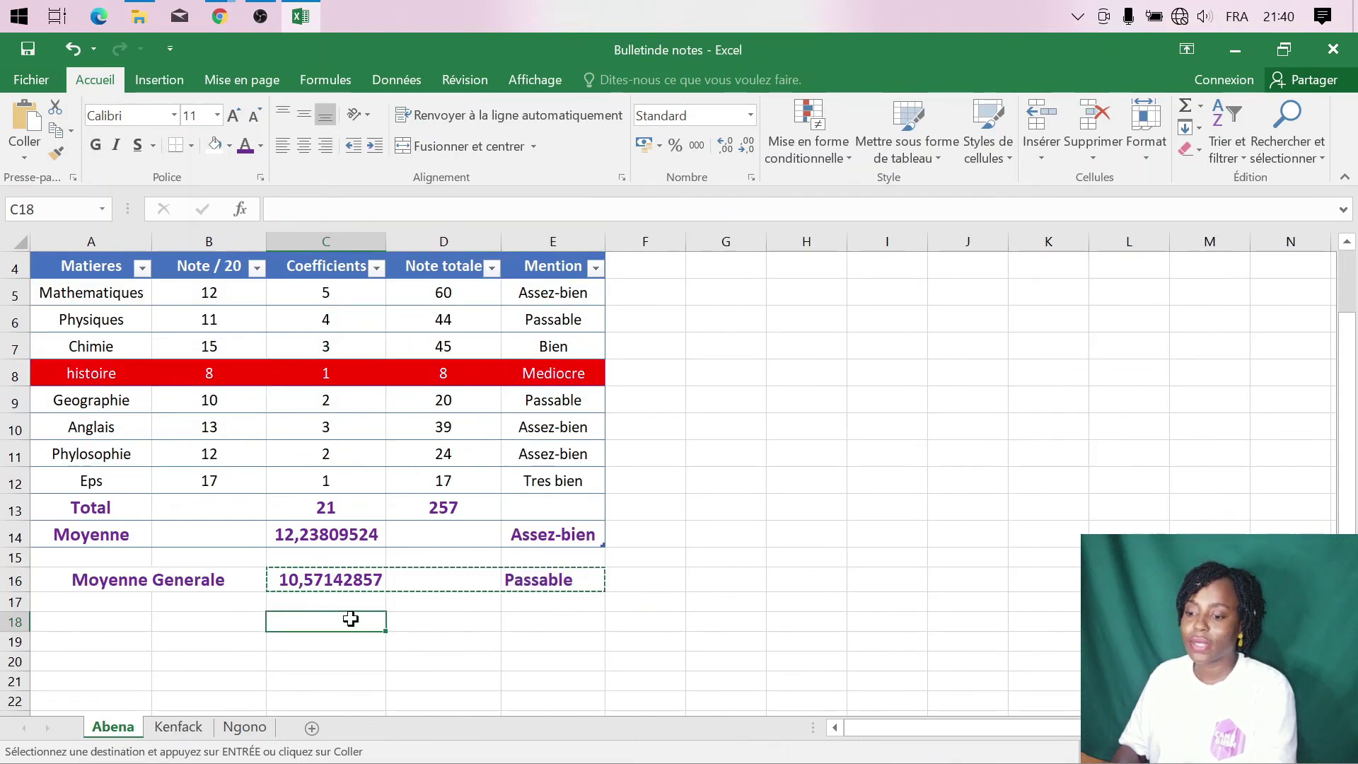
key("Escape")
left_click(211, 321)
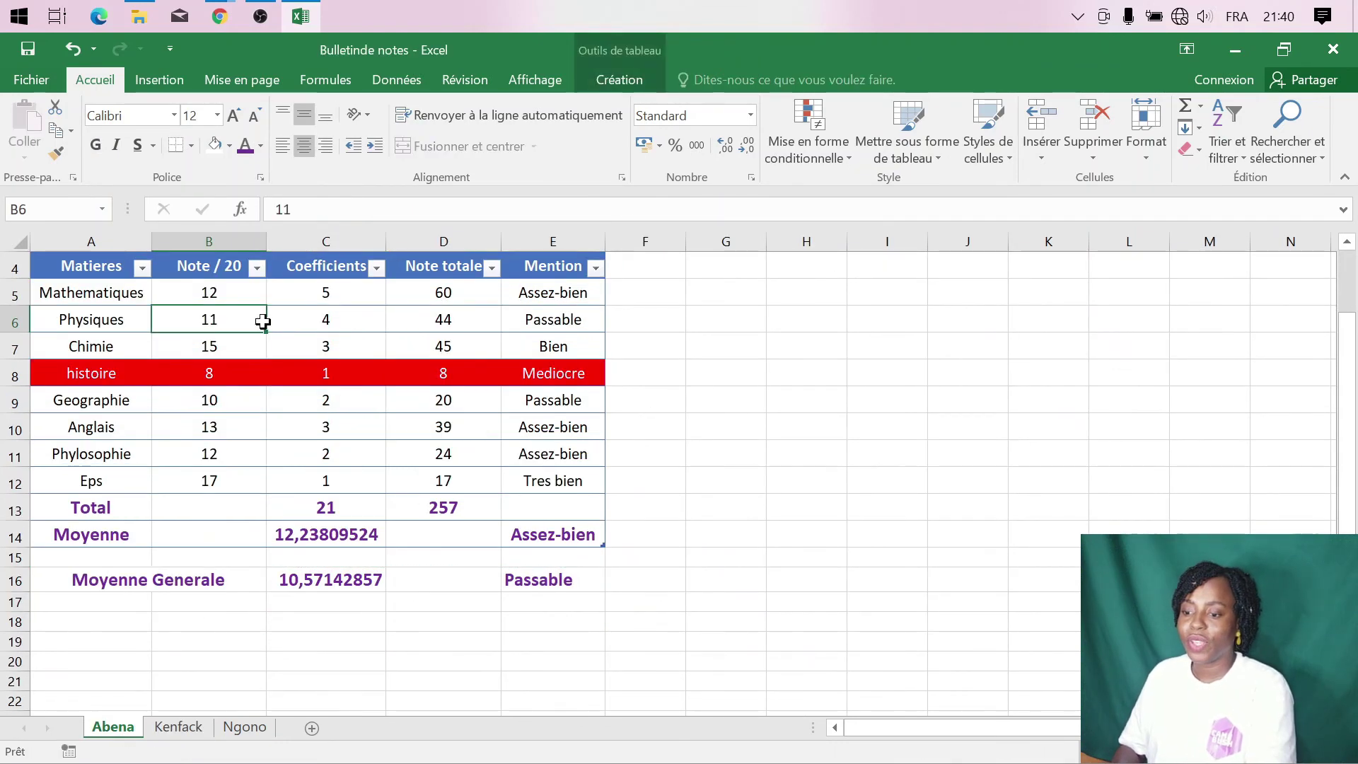
type("1")
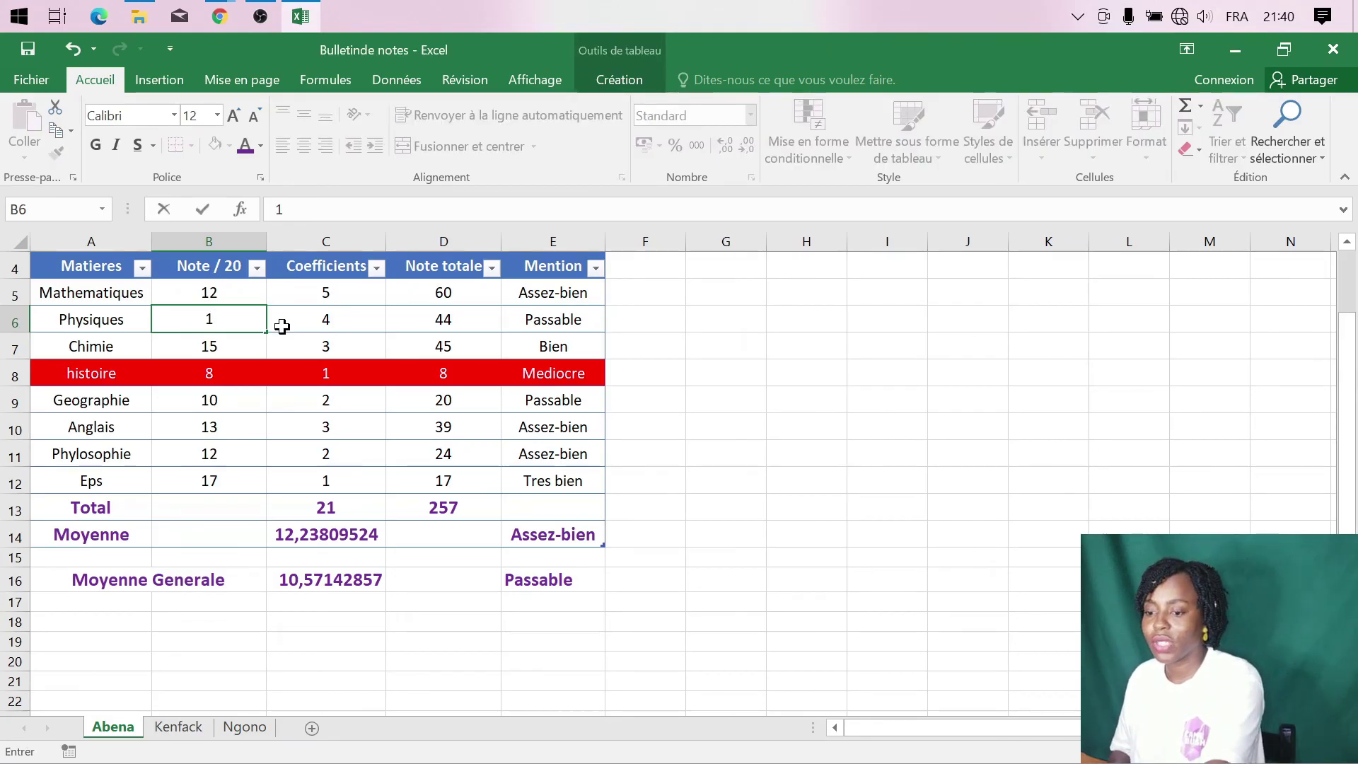
key("BackSpace")
type("1")
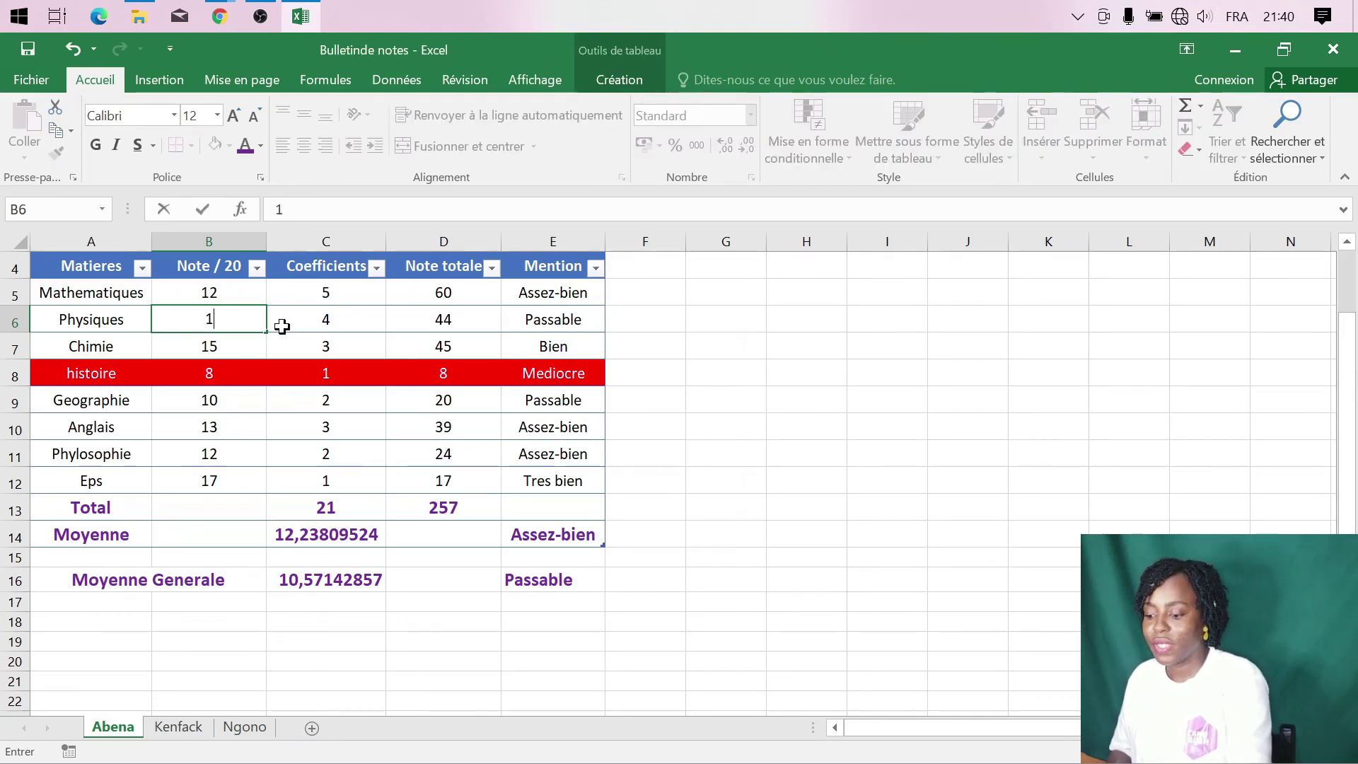
type("8")
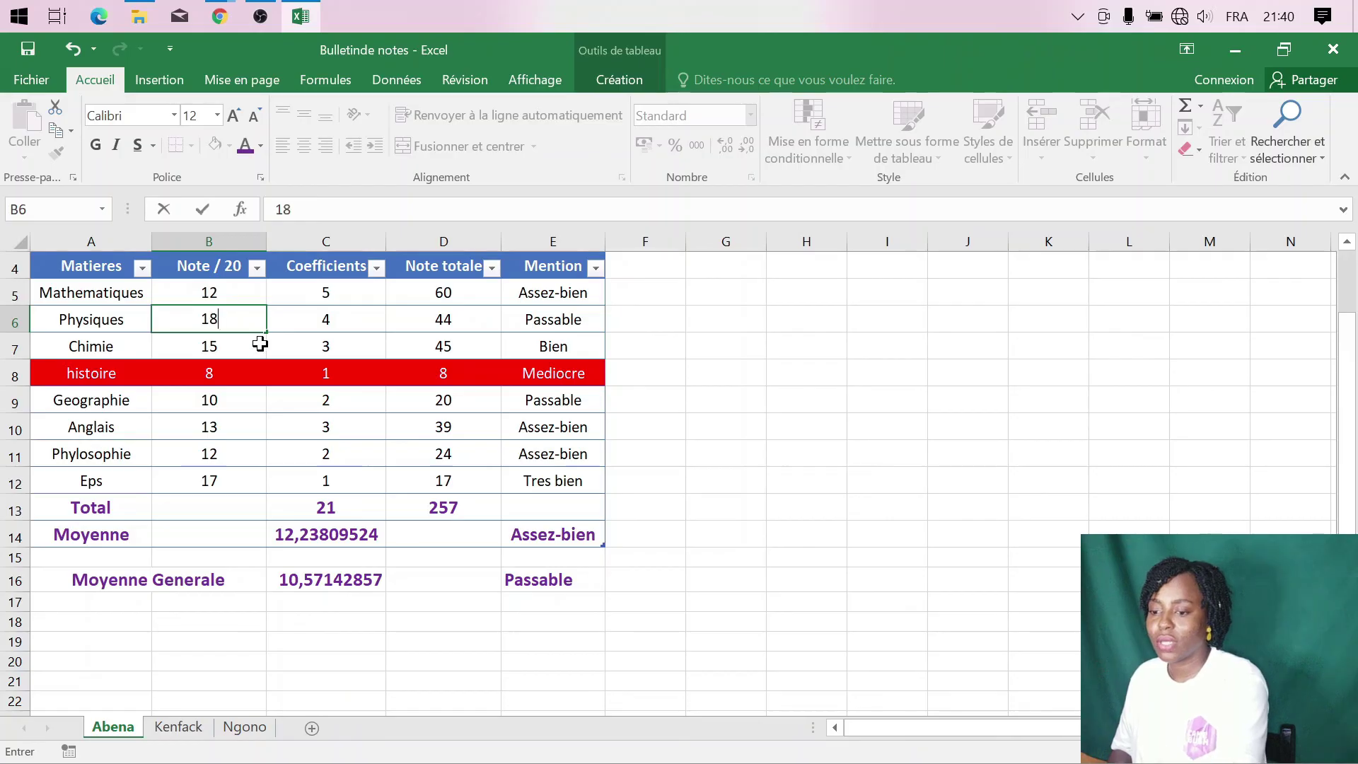
left_click(228, 404)
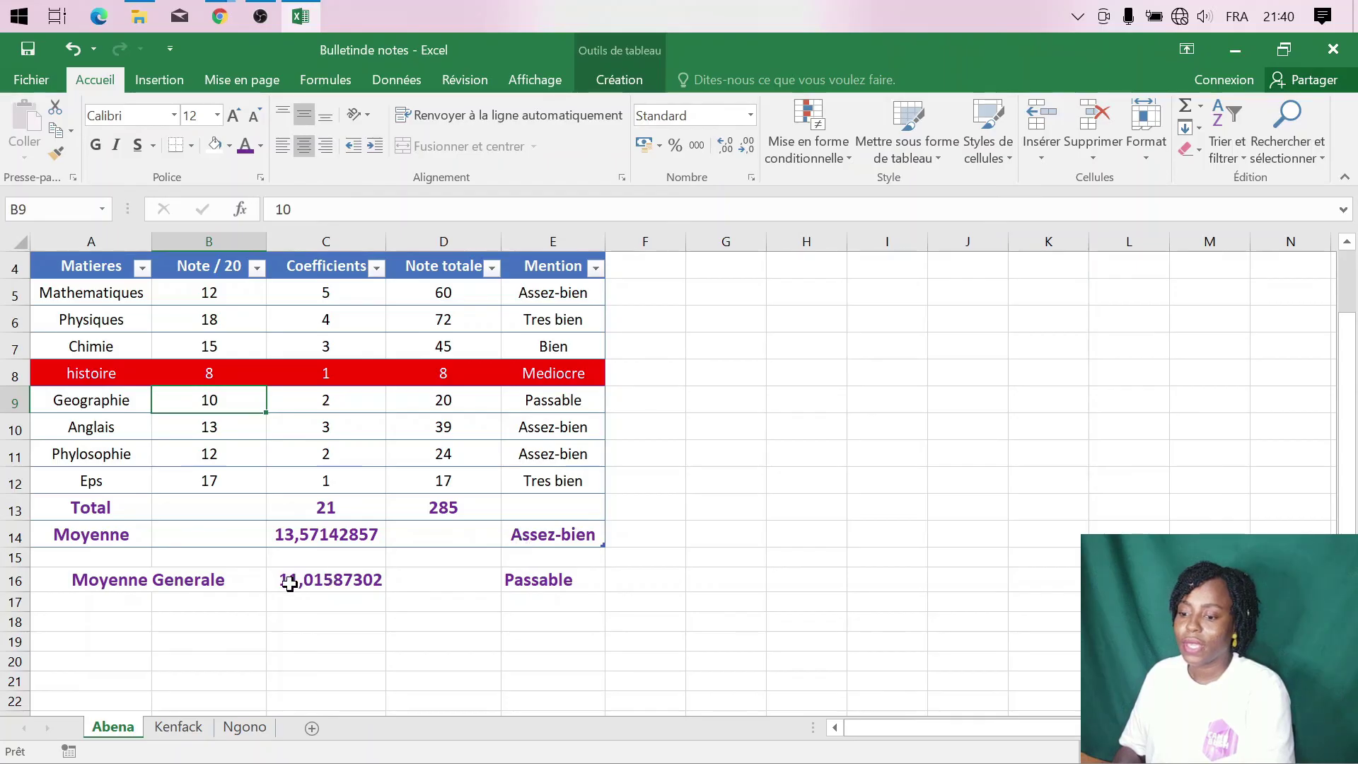
left_click(178, 728)
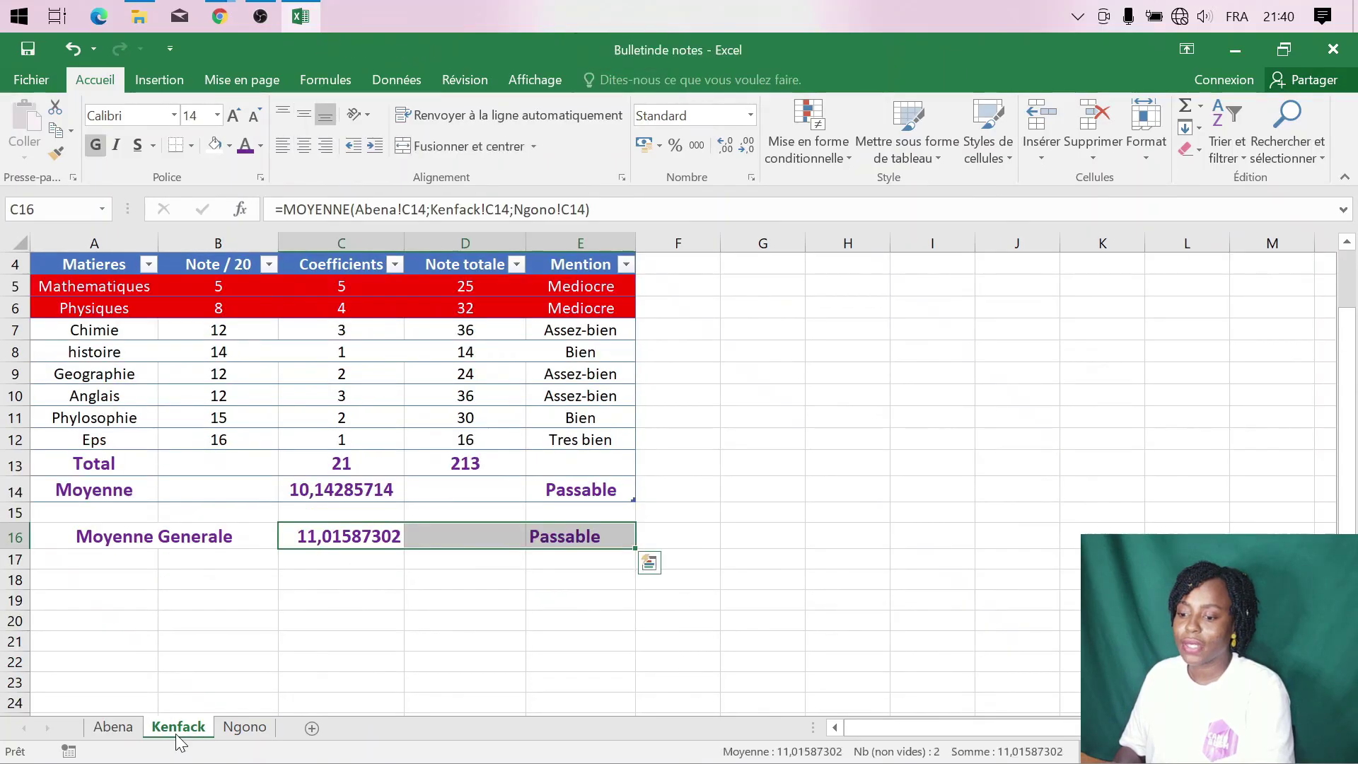
left_click(244, 731)
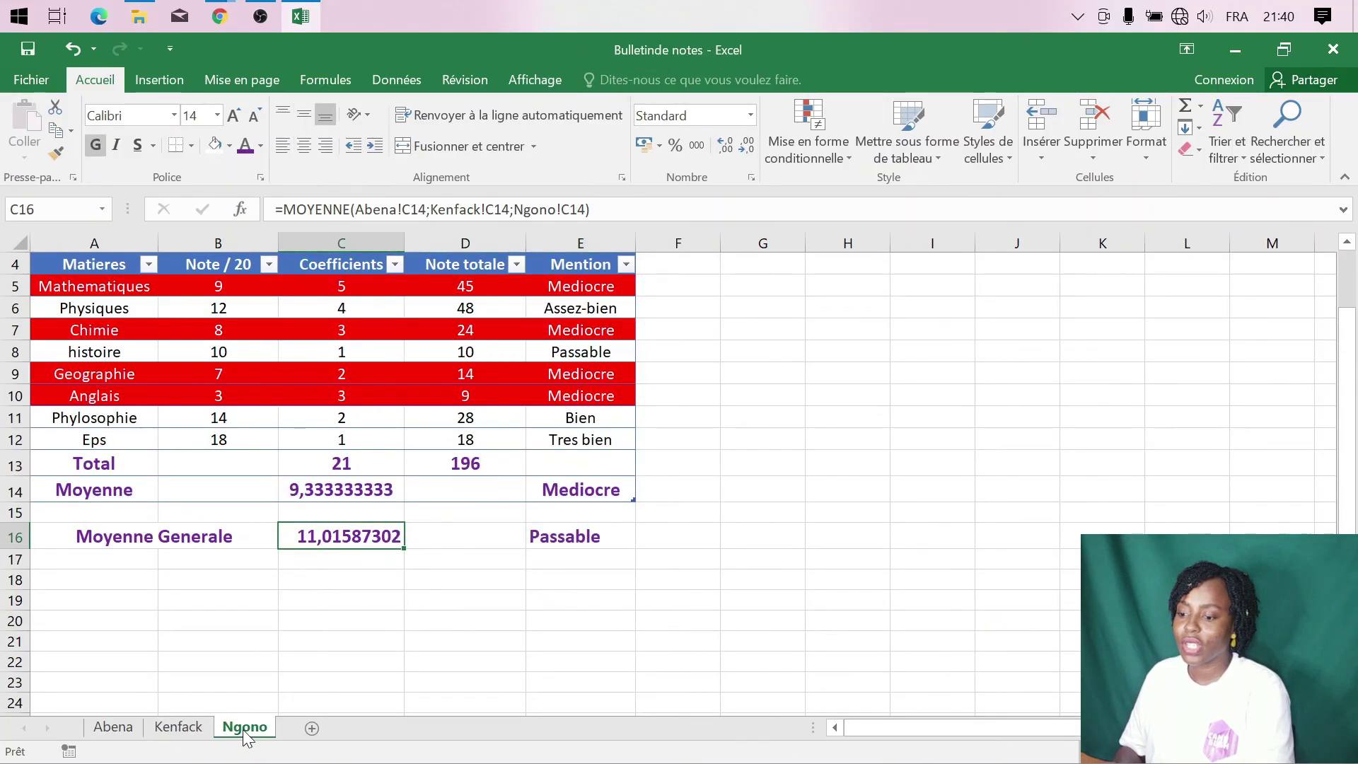
left_click(186, 730)
left_click(115, 728)
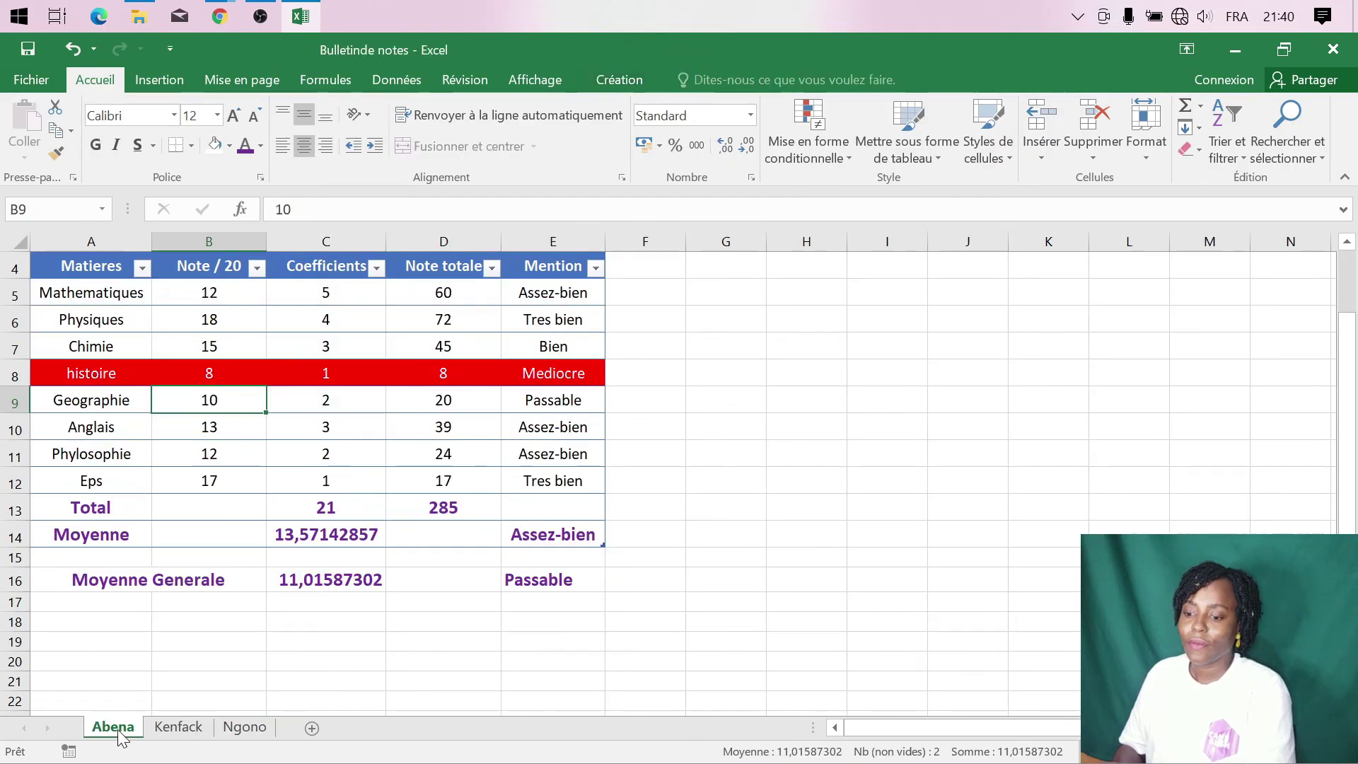
scroll(297, 609, "up", 2)
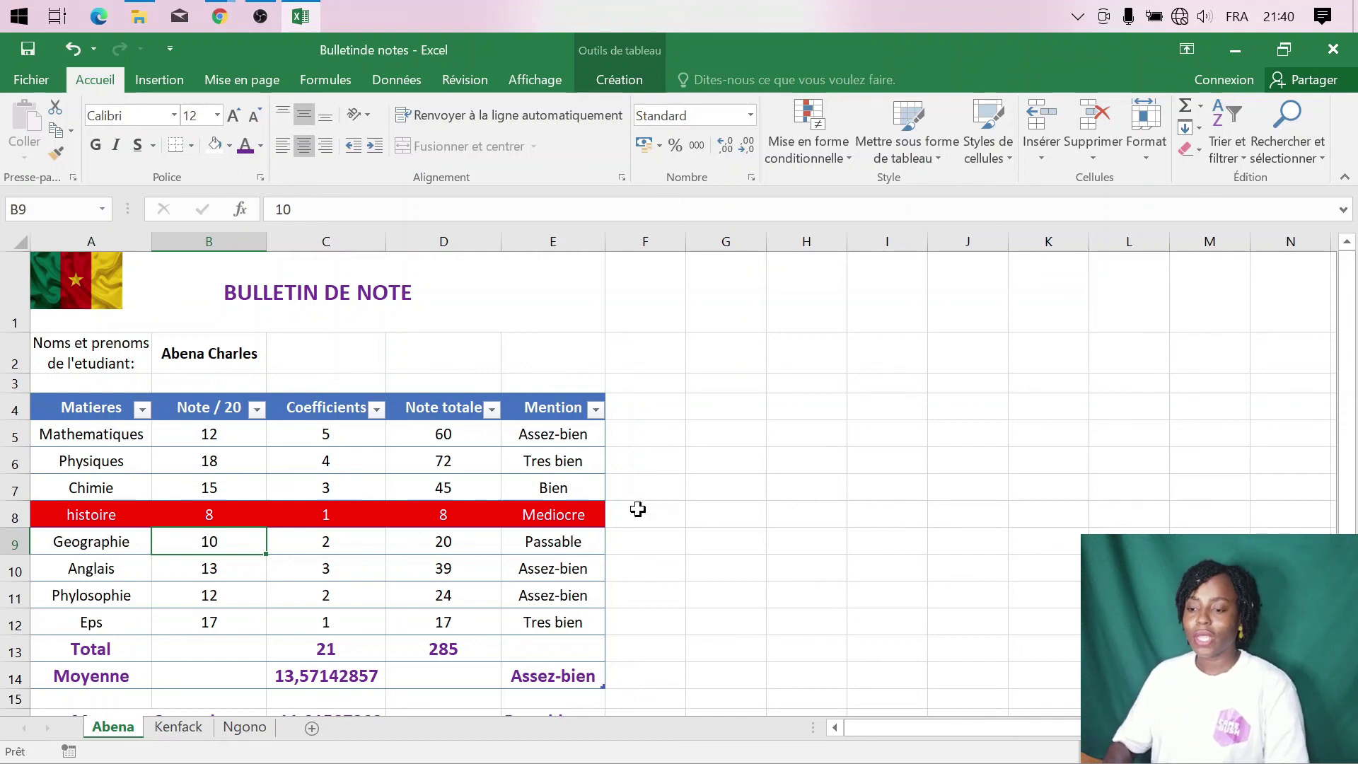
- Protect Abena's sheet with a password, disallowing selection of locked cells
left_click(465, 80)
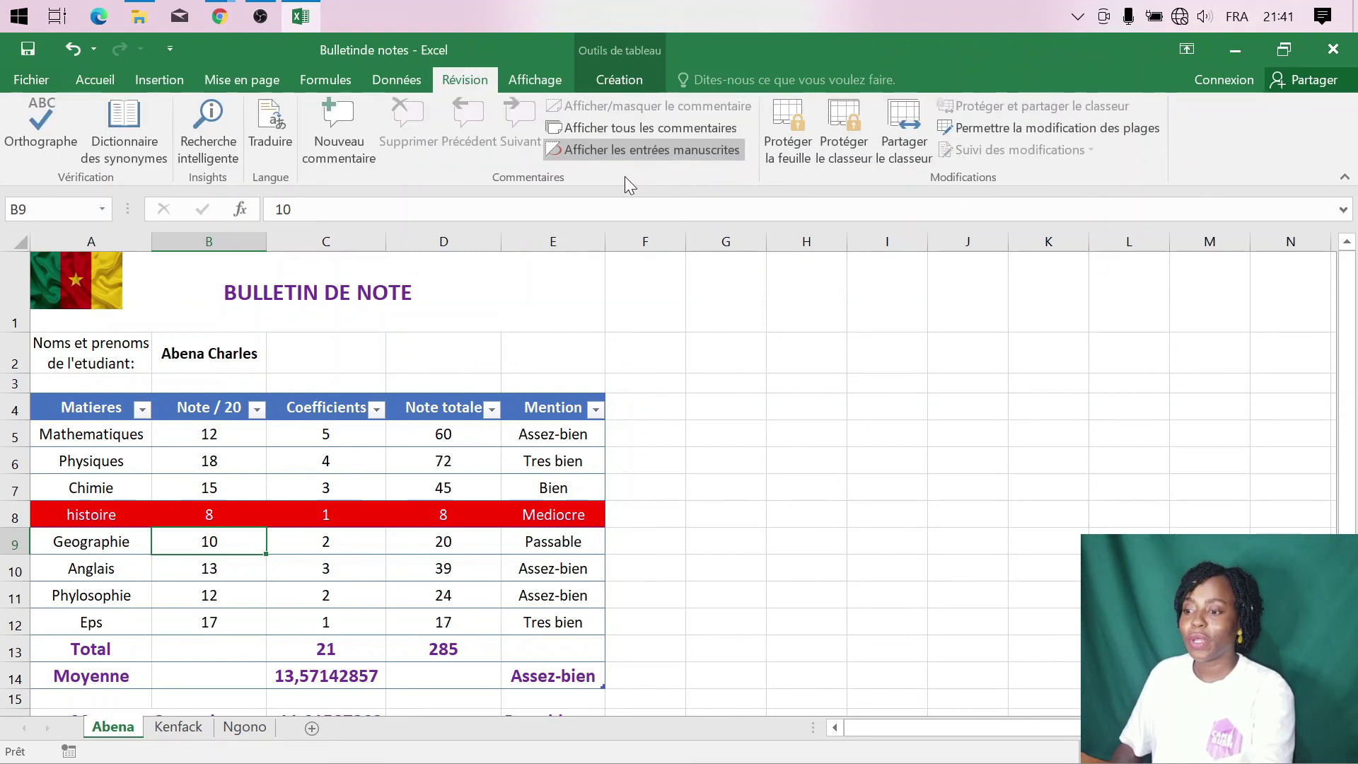
left_click(785, 157)
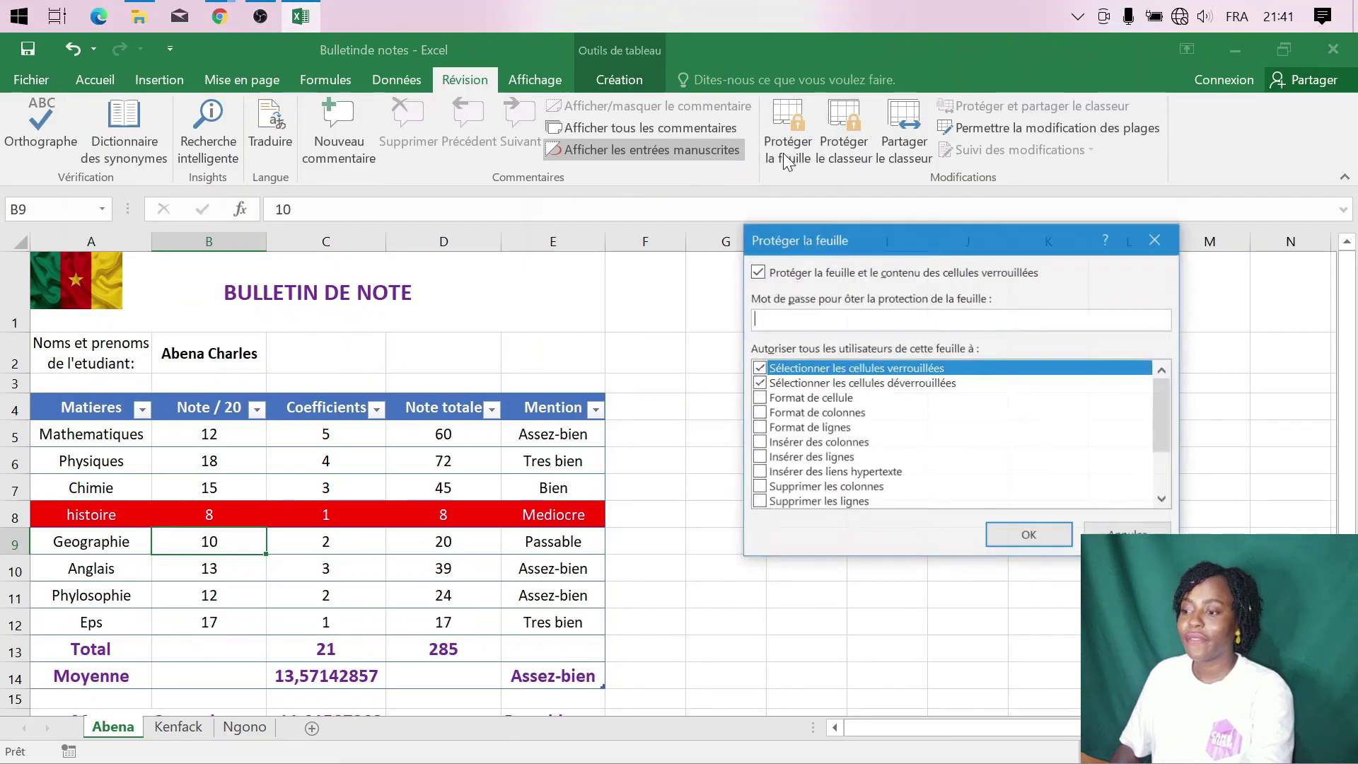
left_click(758, 368)
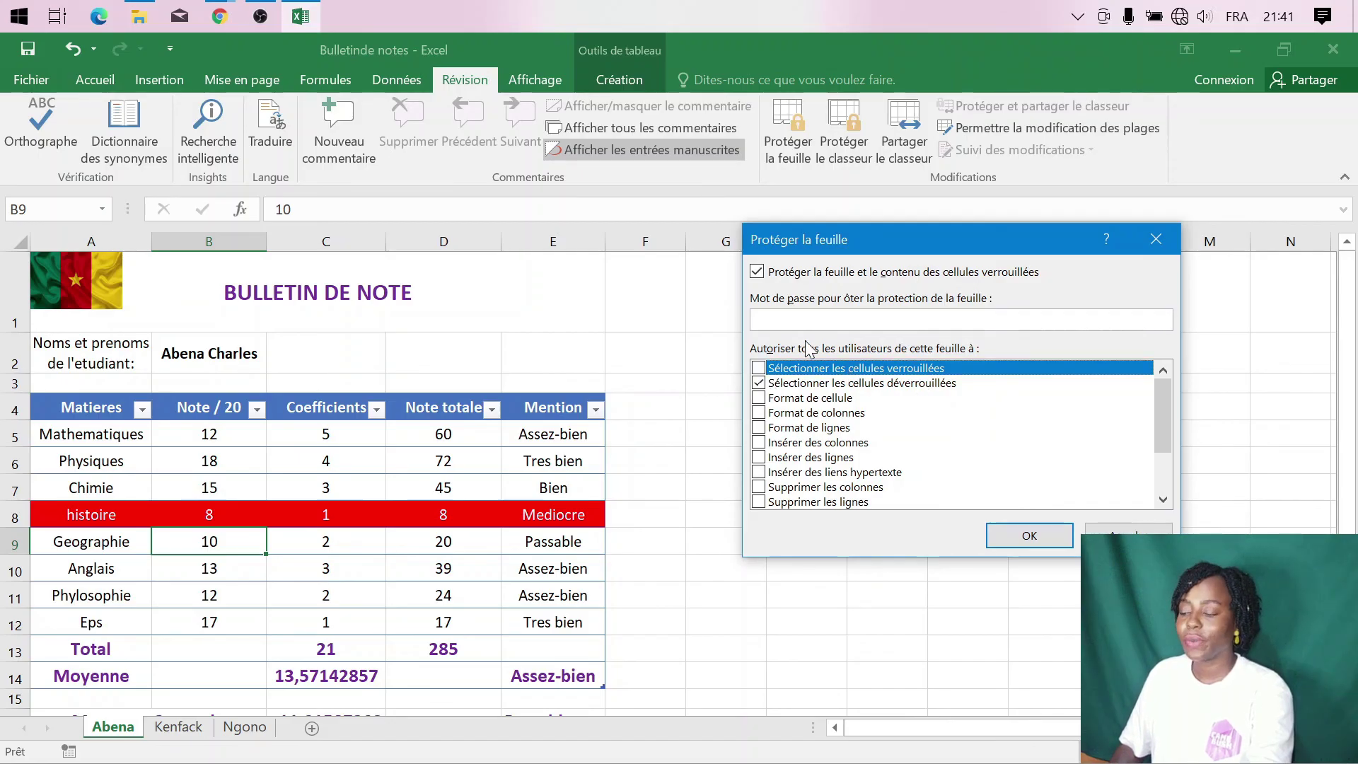
left_click(785, 320)
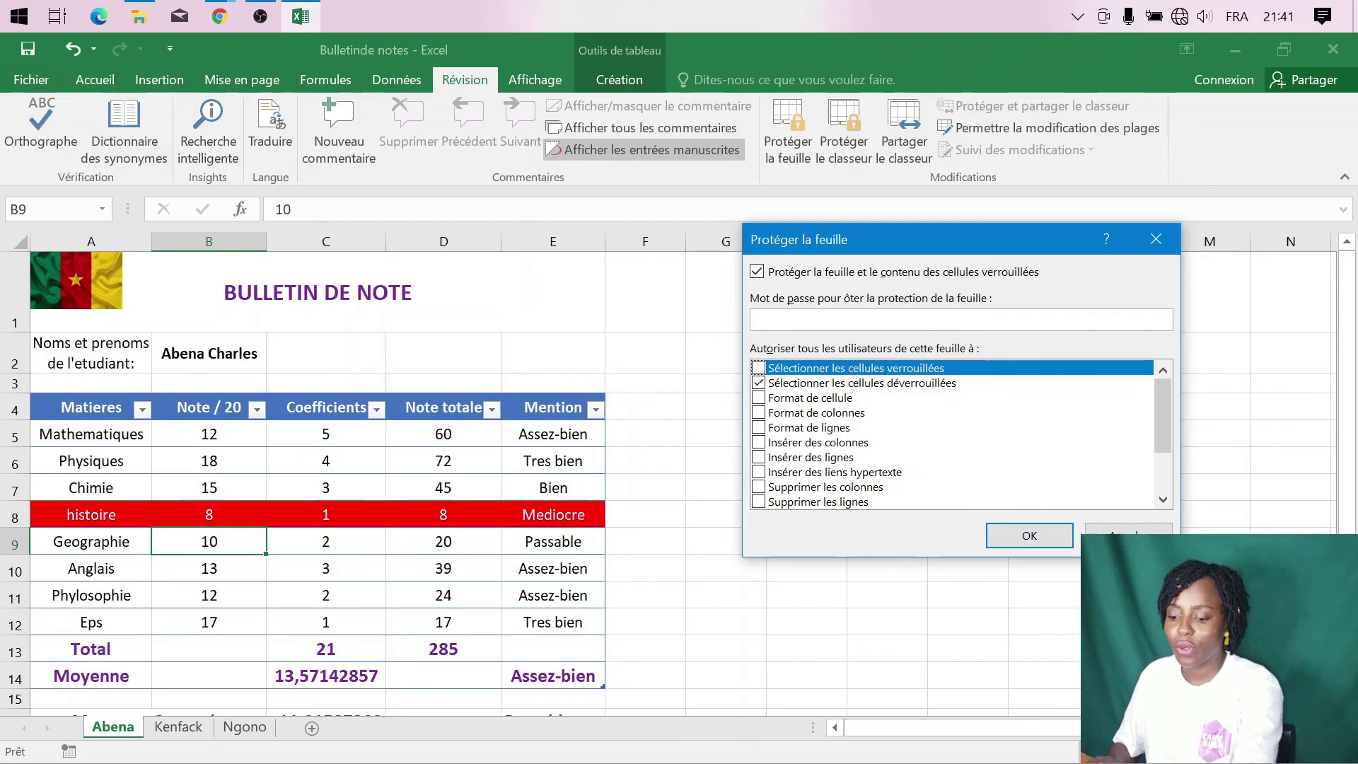
type("•••")
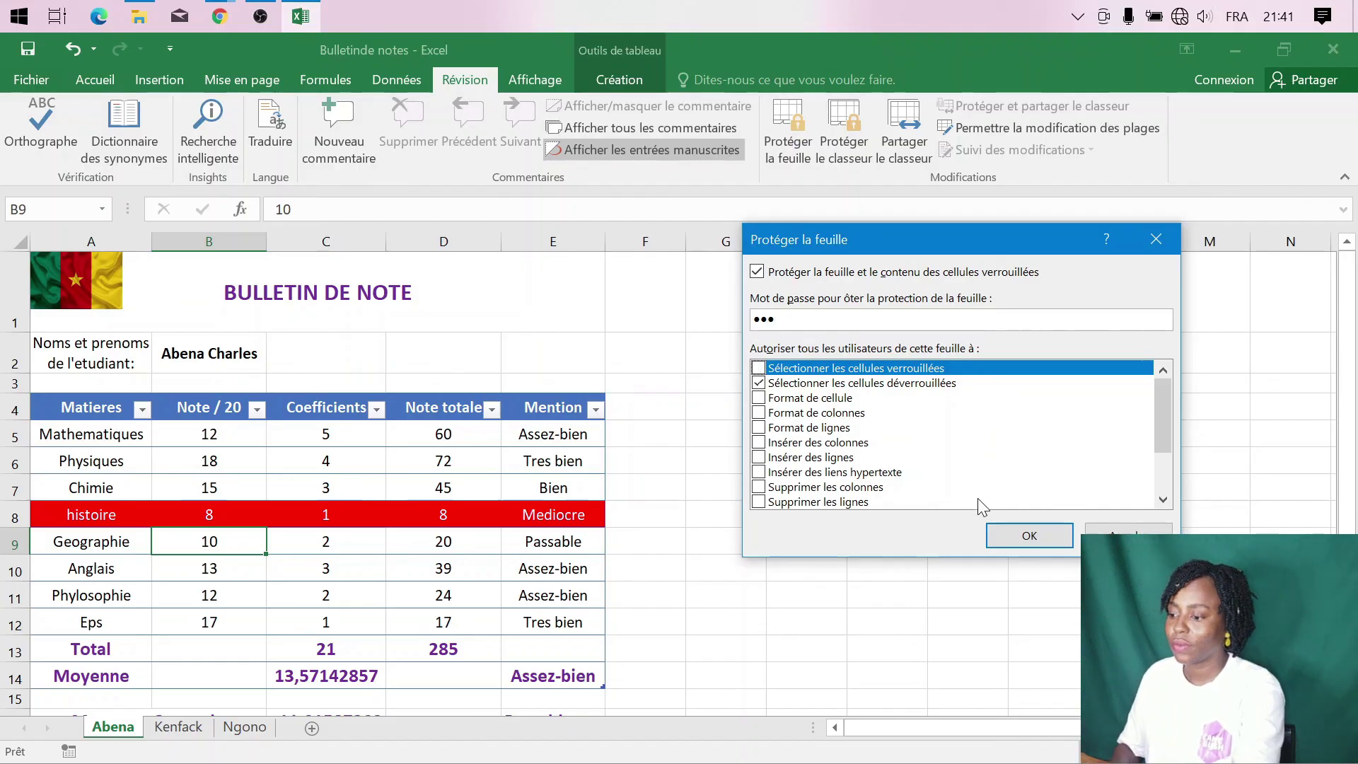
left_click(1027, 536)
type("•••")
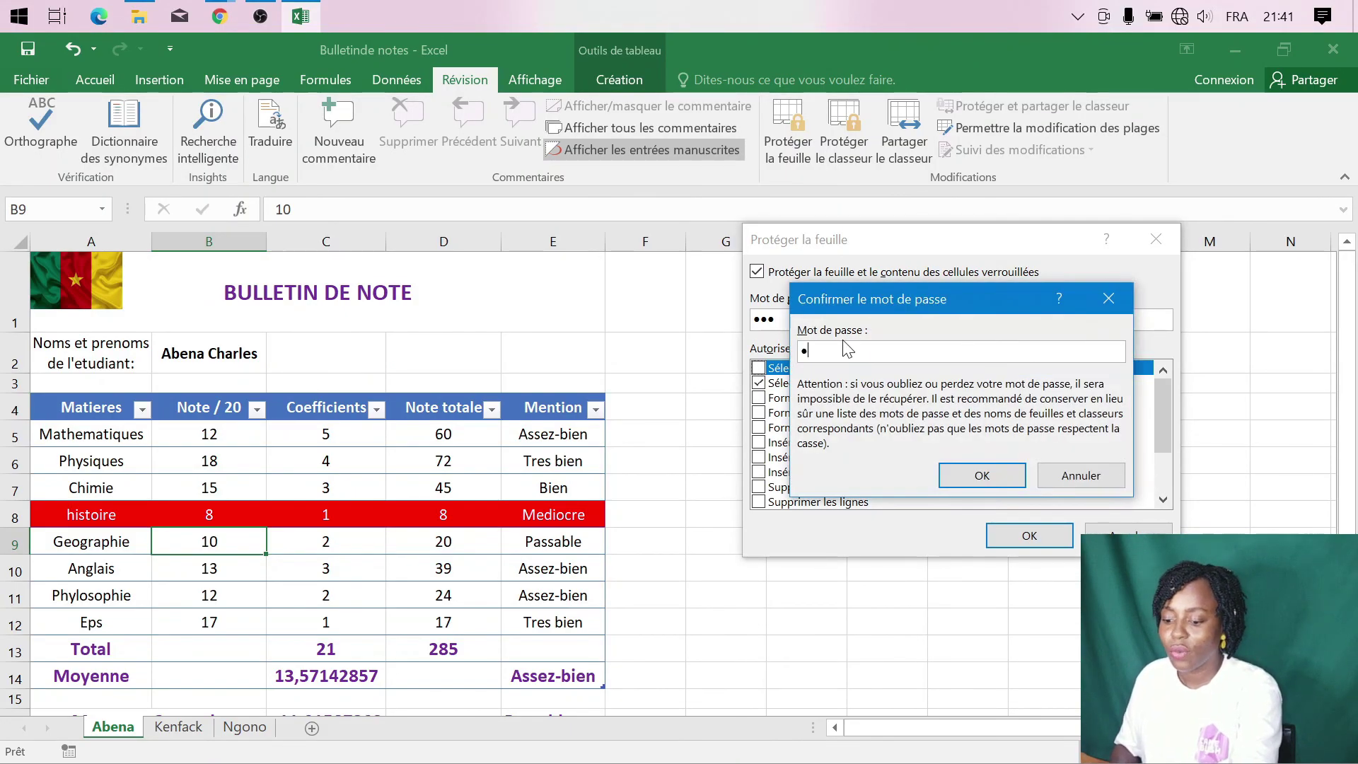
left_click(998, 477)
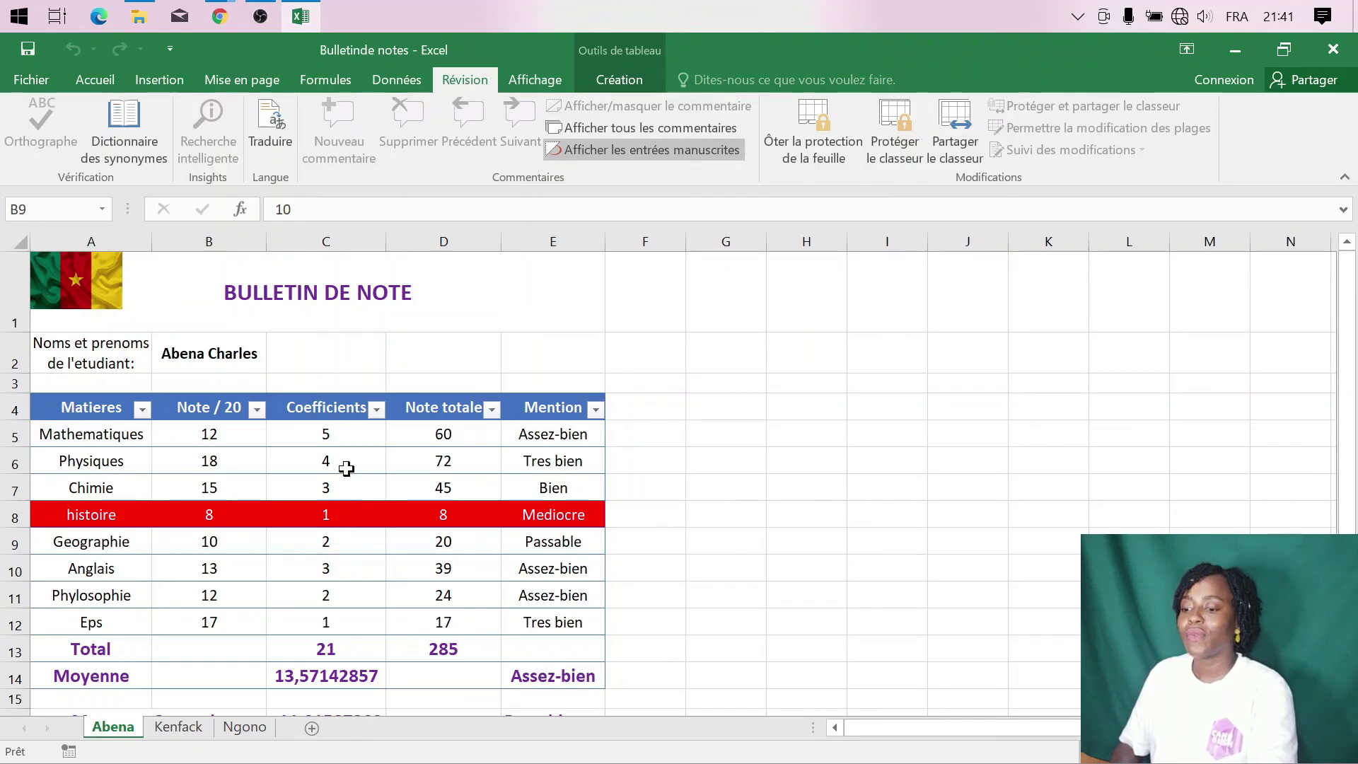
- Check the Ôter la protection option, cancel it, and go to Kenfack's sheet
left_click(823, 135)
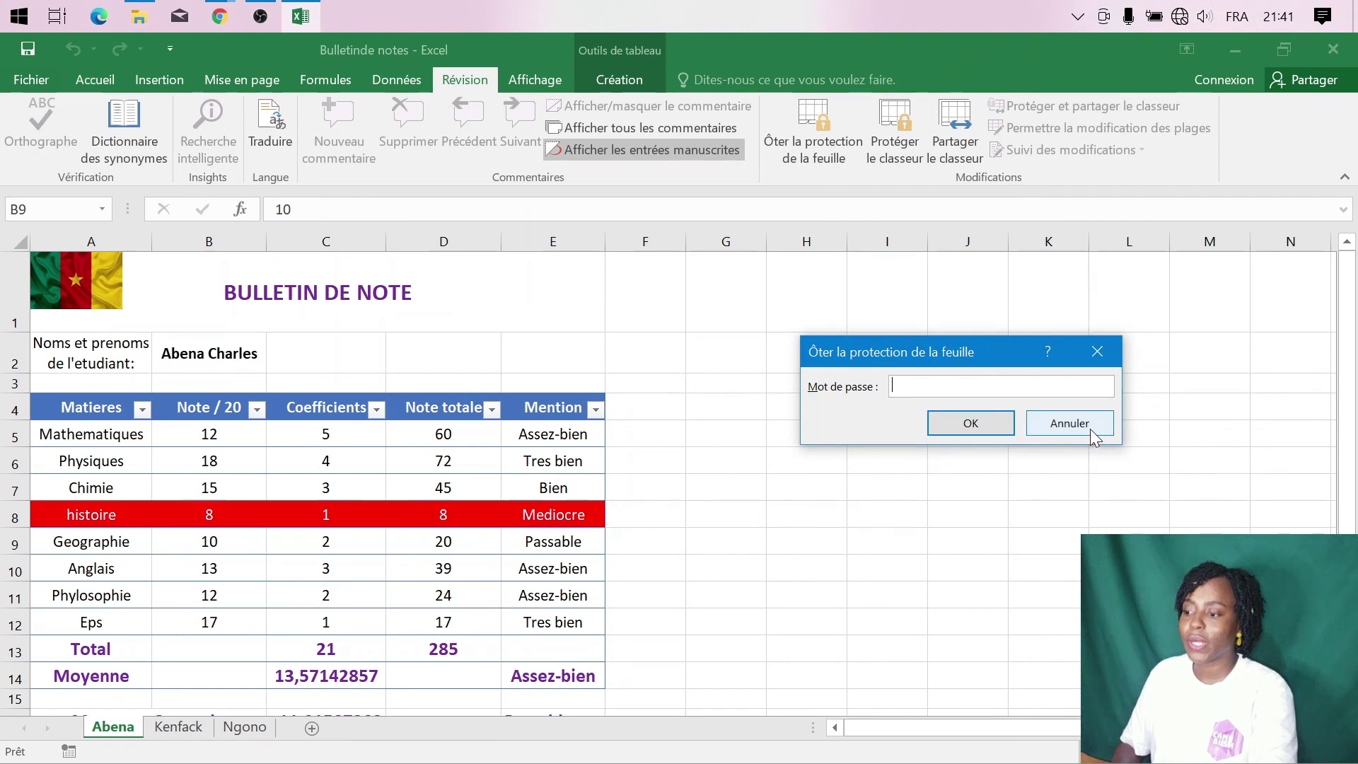
left_click(1068, 425)
left_click(195, 726)
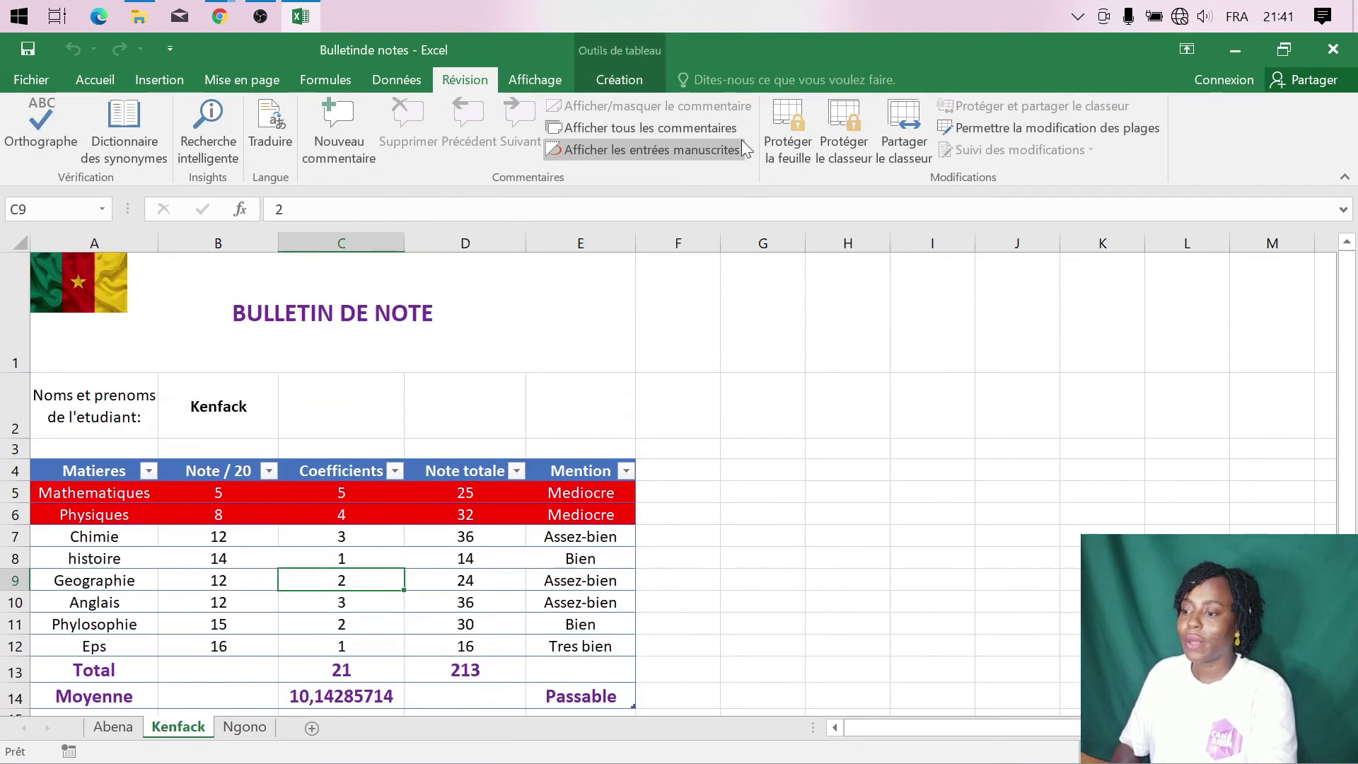
- Protect Kenfack's sheet with a confirmed password and locked cells unselectable, then go to Ngono
left_click(792, 155)
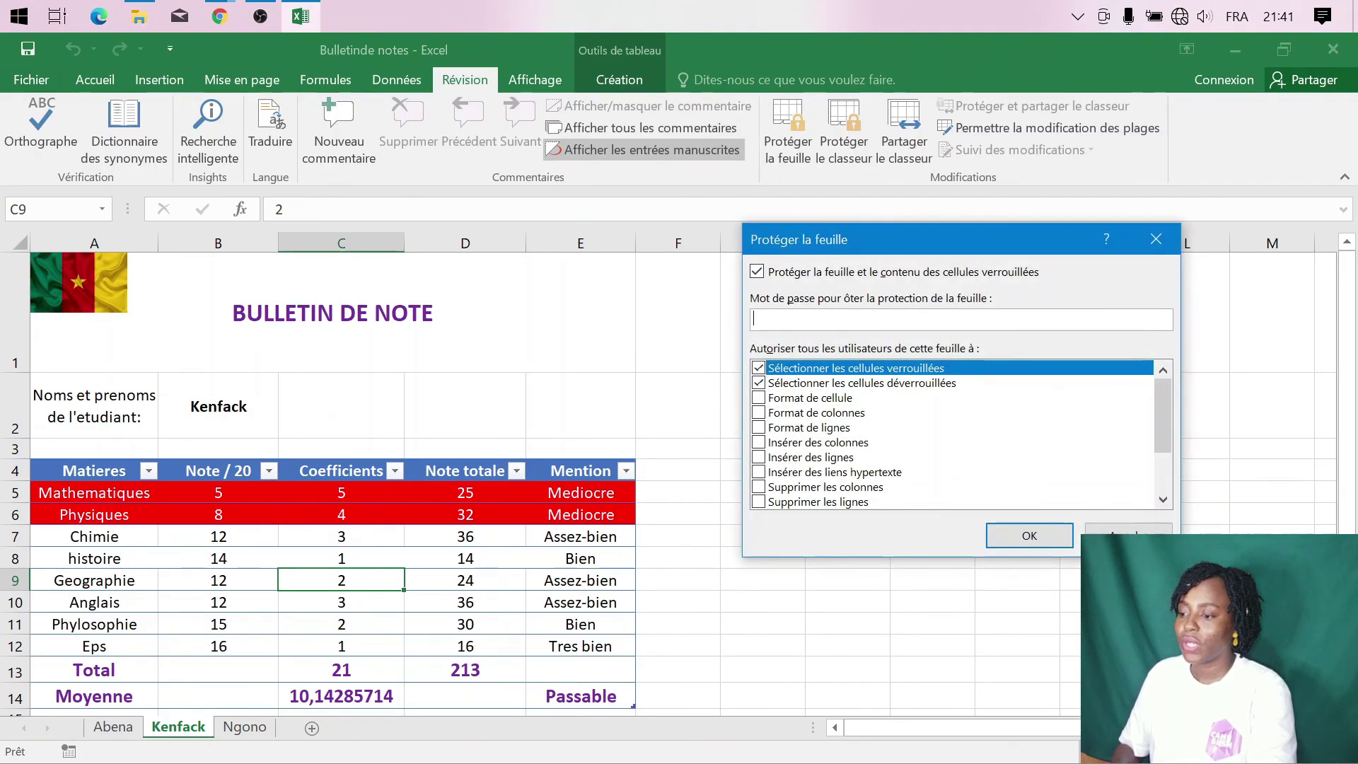
left_click(770, 371)
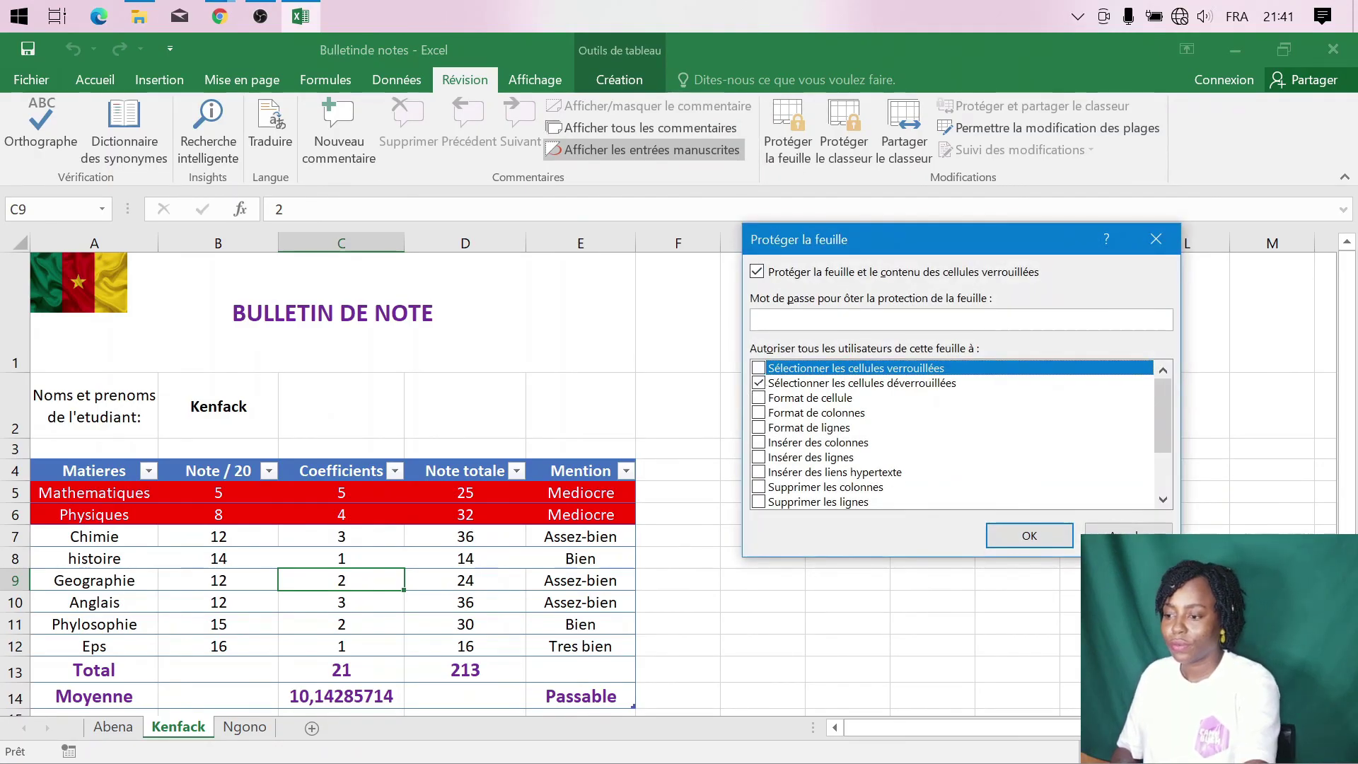
type("123")
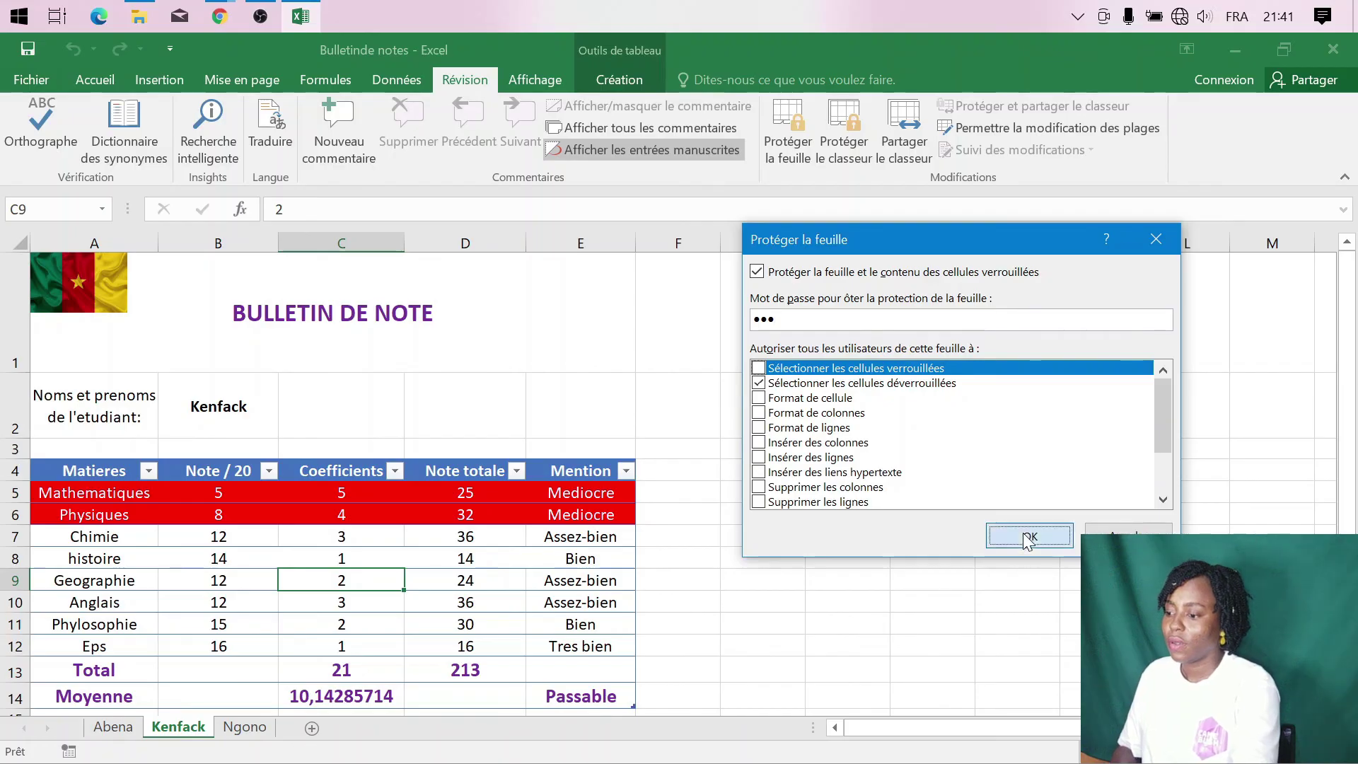
left_click(1027, 536)
type("123")
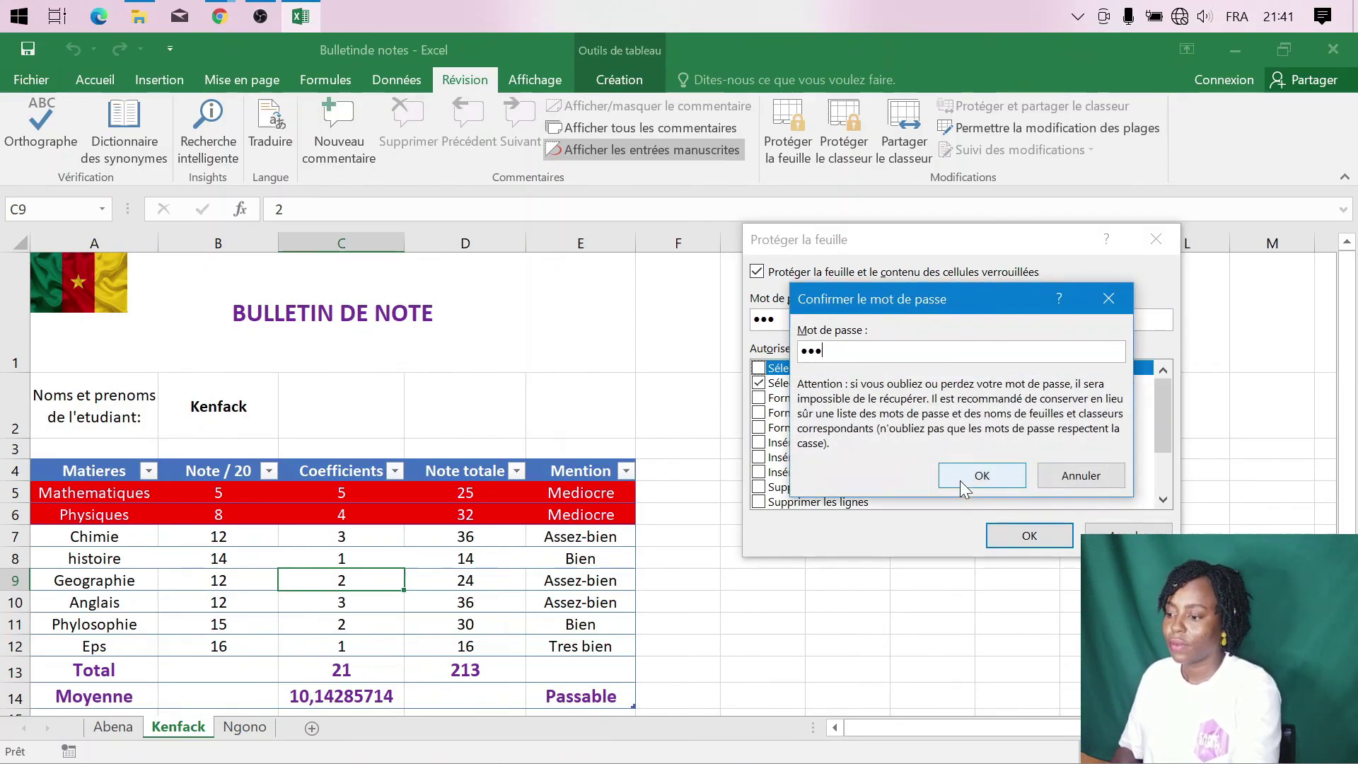
left_click(963, 481)
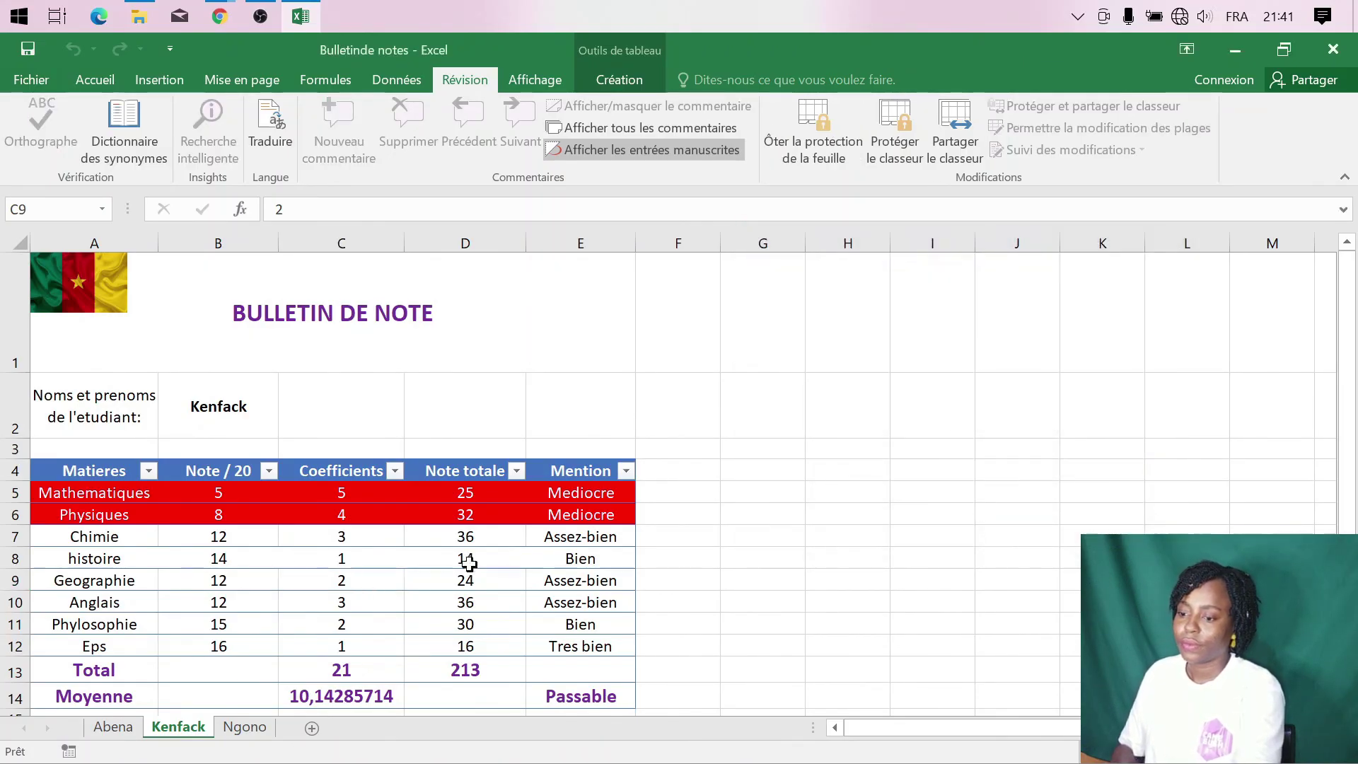
left_click(245, 727)
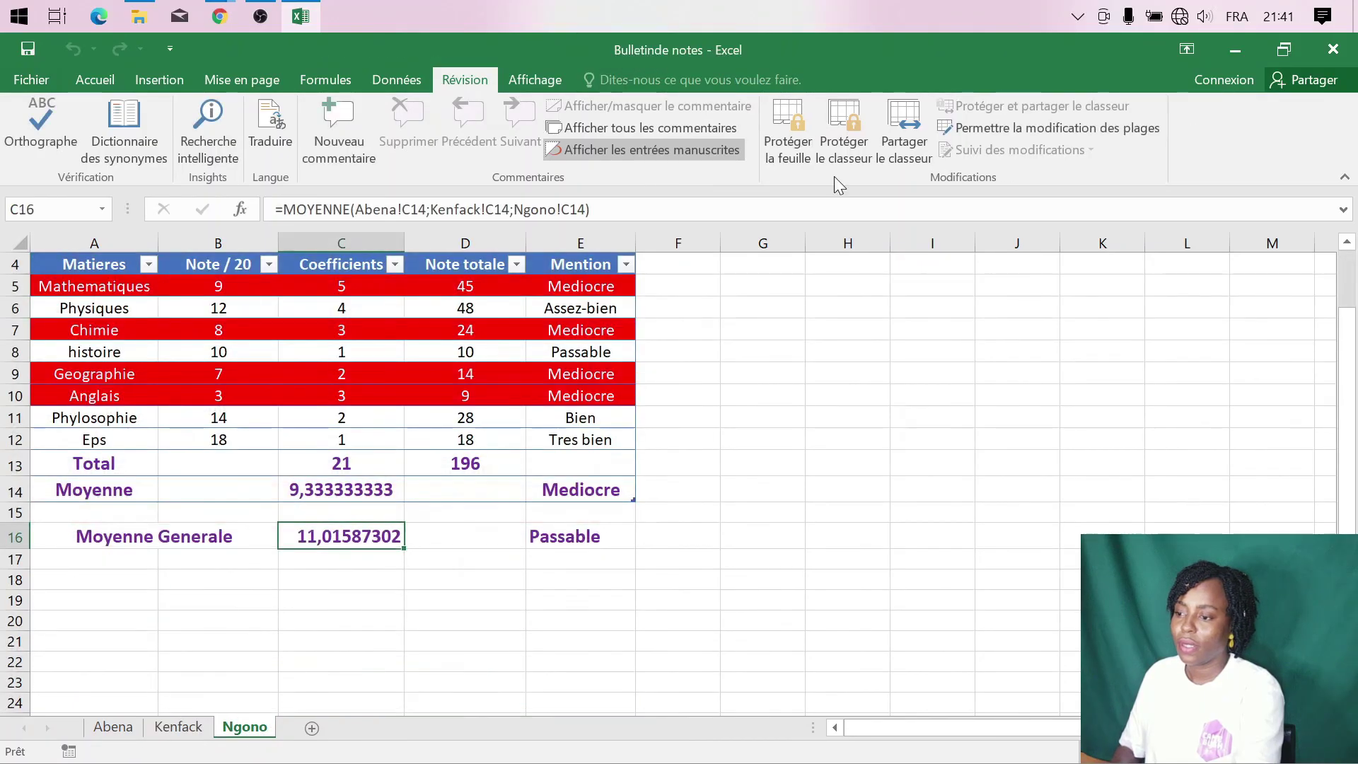
- Protect Ngono's sheet with a confirmed password so locked cells cannot be selected
left_click(792, 156)
type("12")
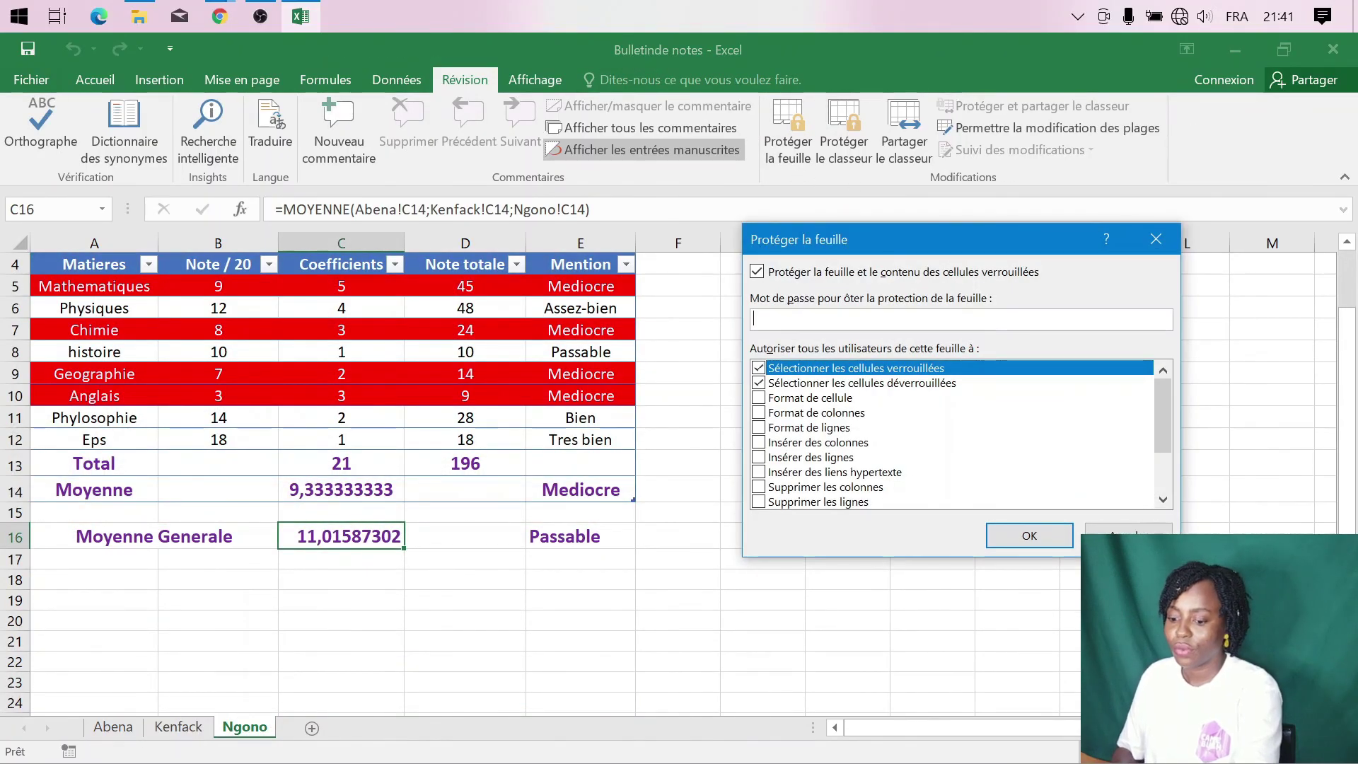
type("3")
left_click(758, 368)
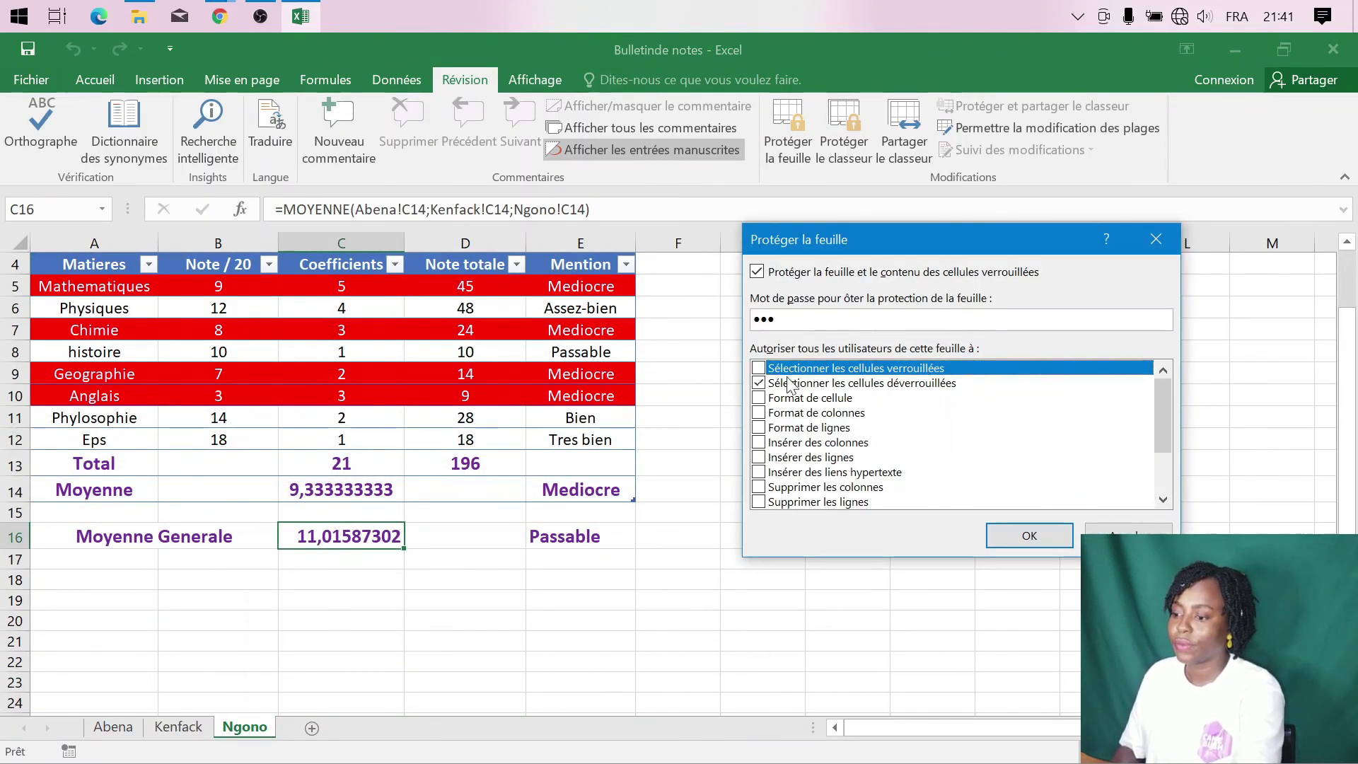
left_click(1040, 537)
type("123")
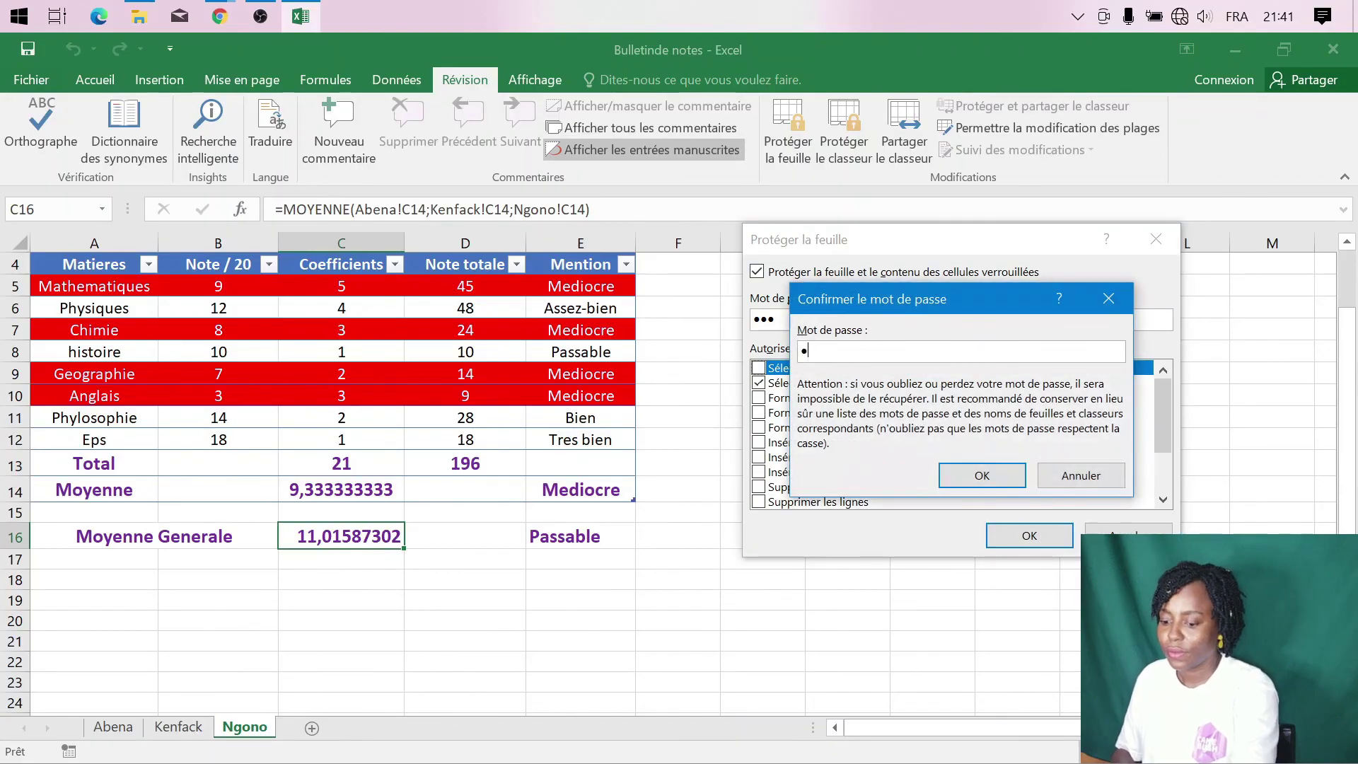
left_click(982, 475)
scroll(698, 364, "up", 1)
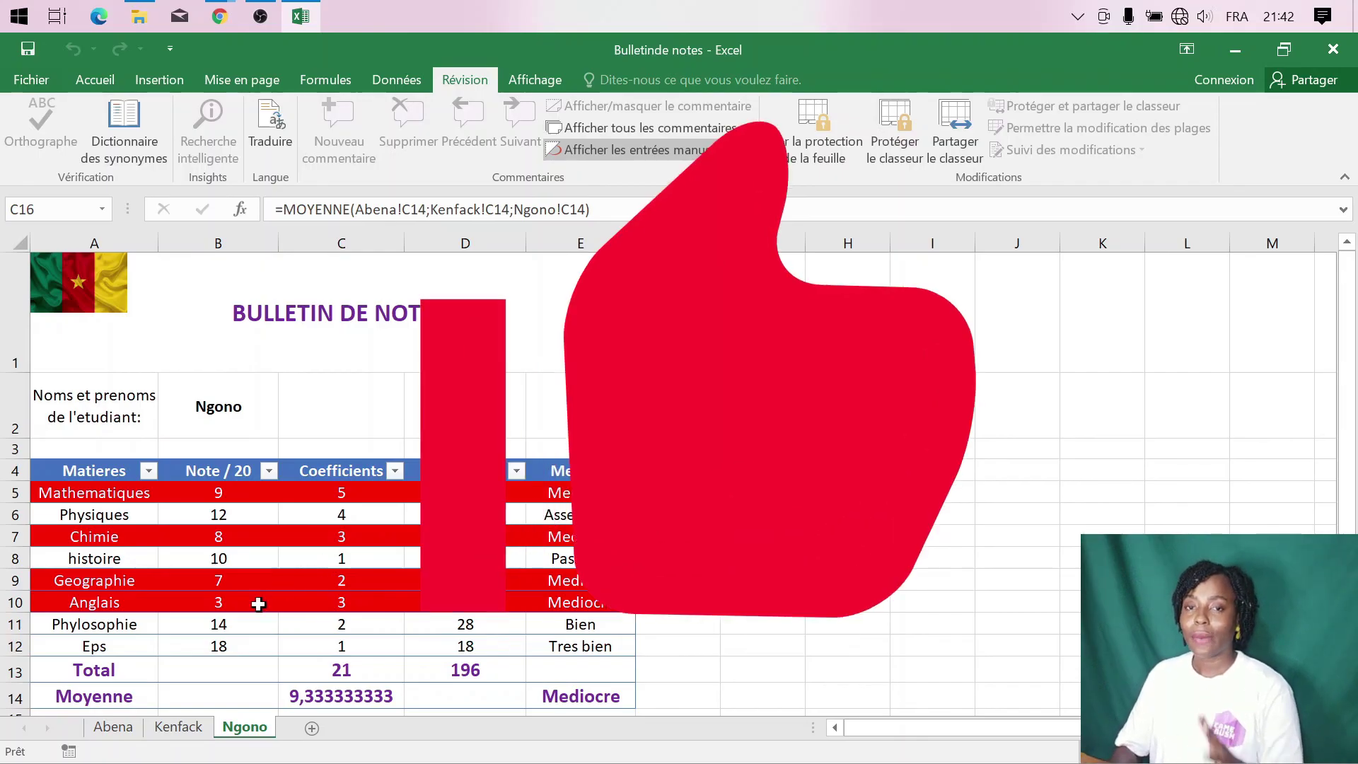
- Switch through Kenfack's sheet back to Abena's report sheet
left_click(178, 728)
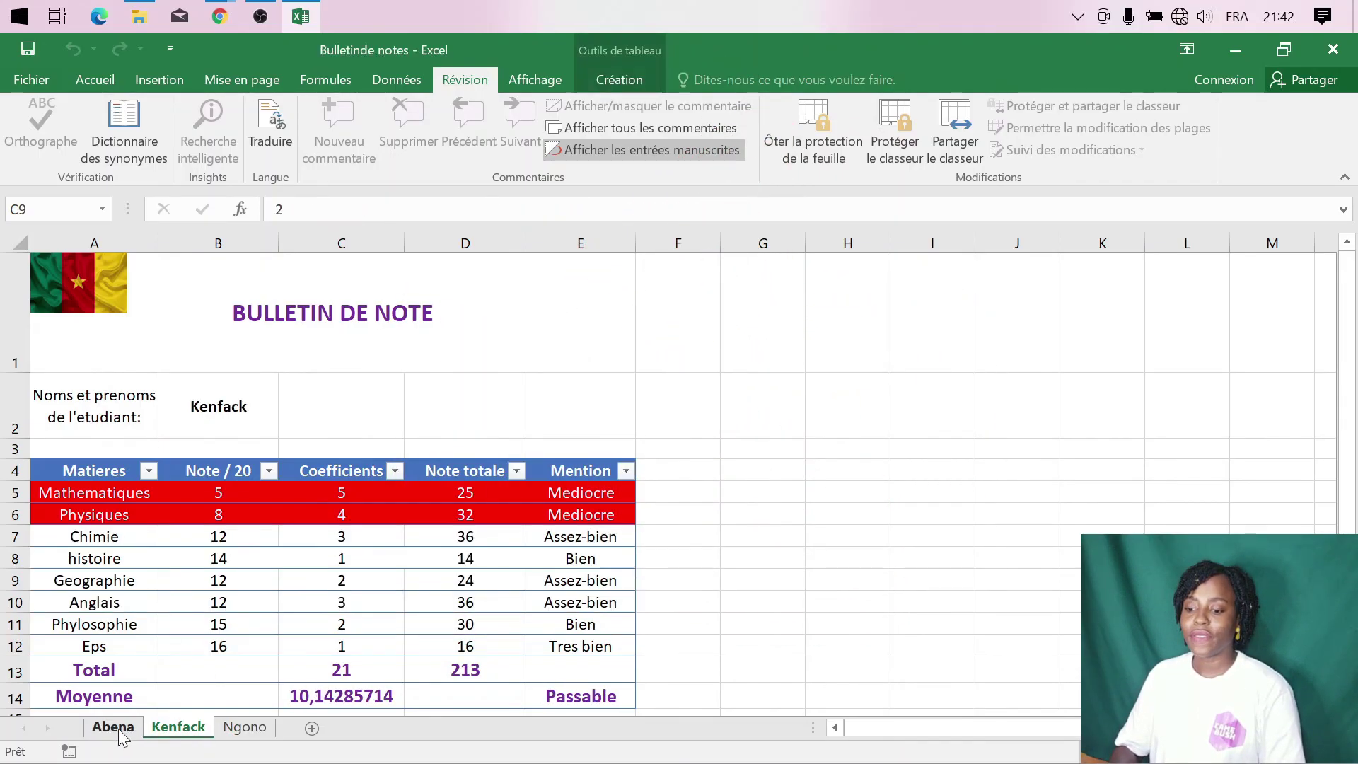
left_click(114, 728)
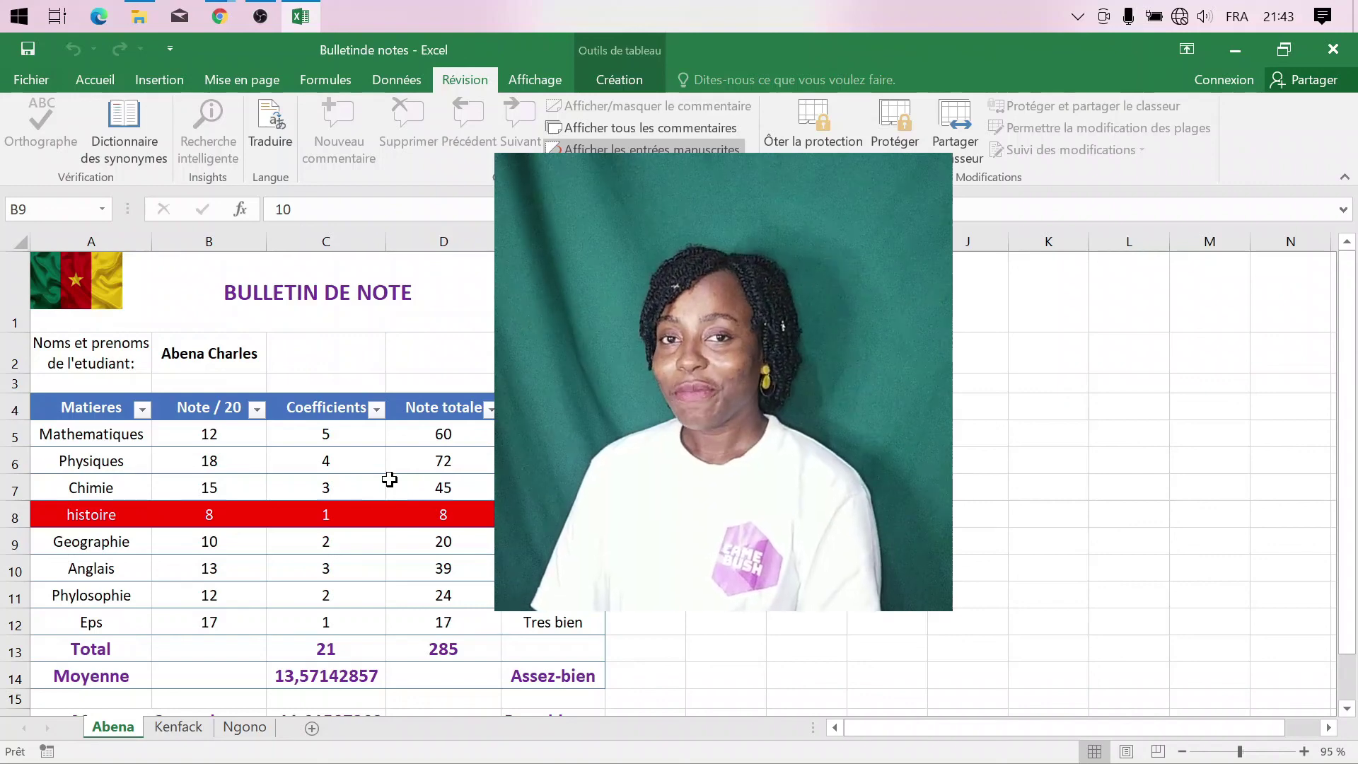